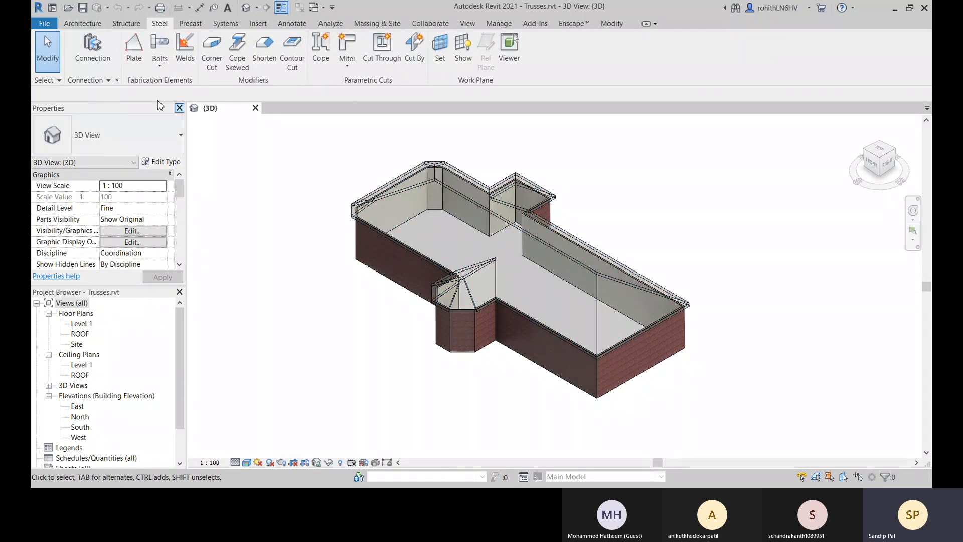
# Open the ROOF floor plan, start the Truss command and agree to load a structural truss family.
pyautogui.click(77, 24)
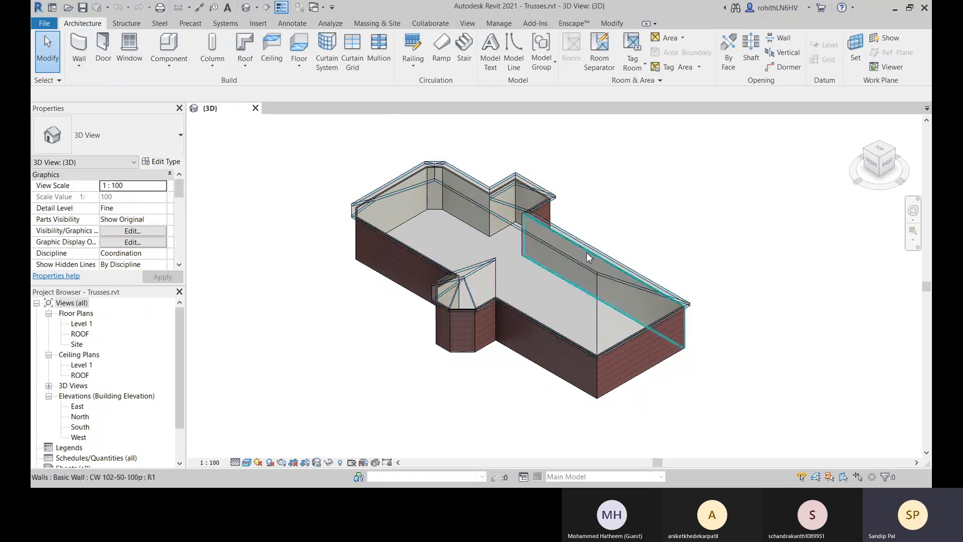
pyautogui.moveTo(622, 233); pyautogui.dragTo(625, 247, button='middle')
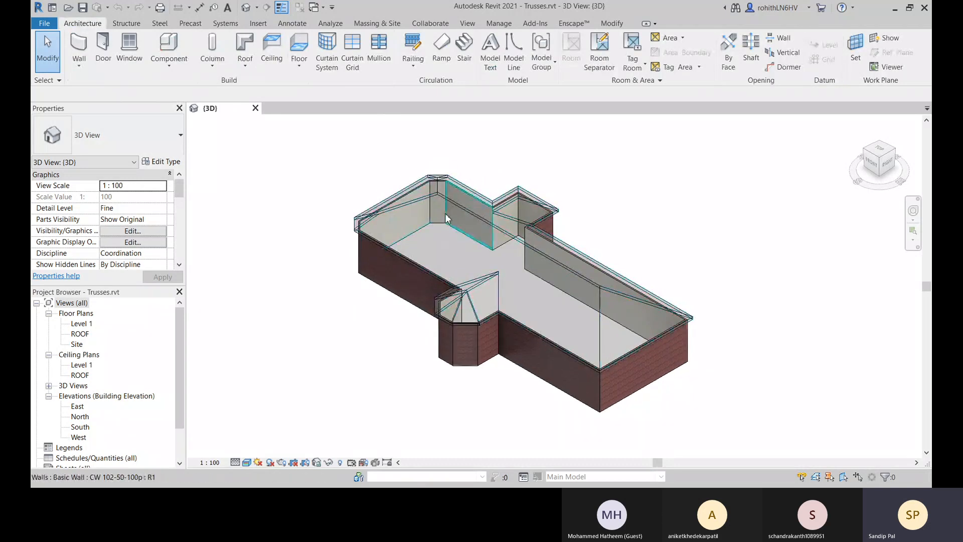
pyautogui.doubleClick(80, 333)
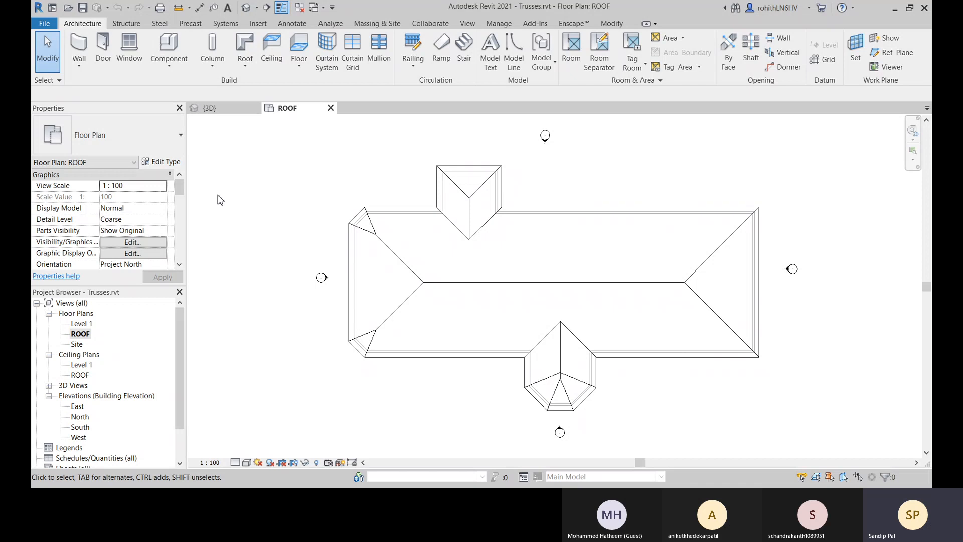
pyautogui.click(126, 23)
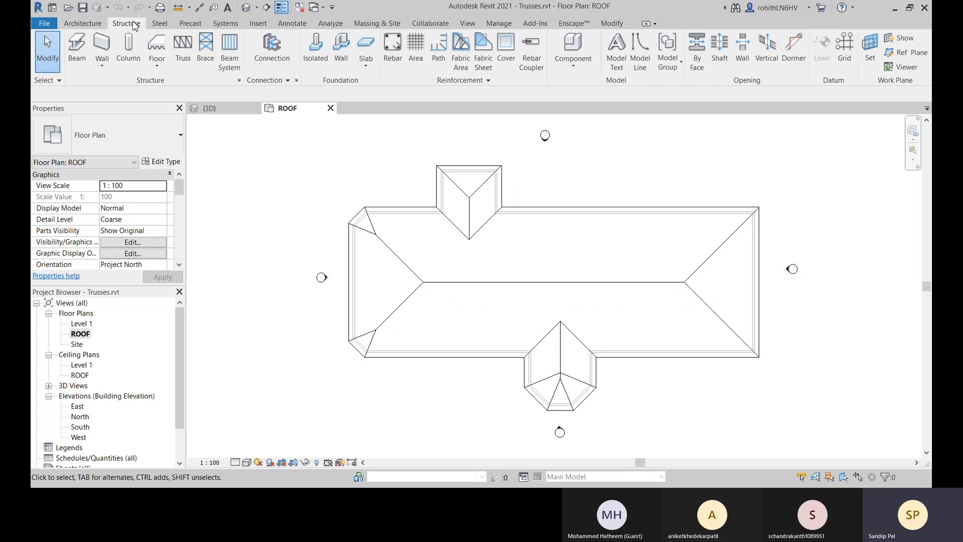
pyautogui.click(184, 48)
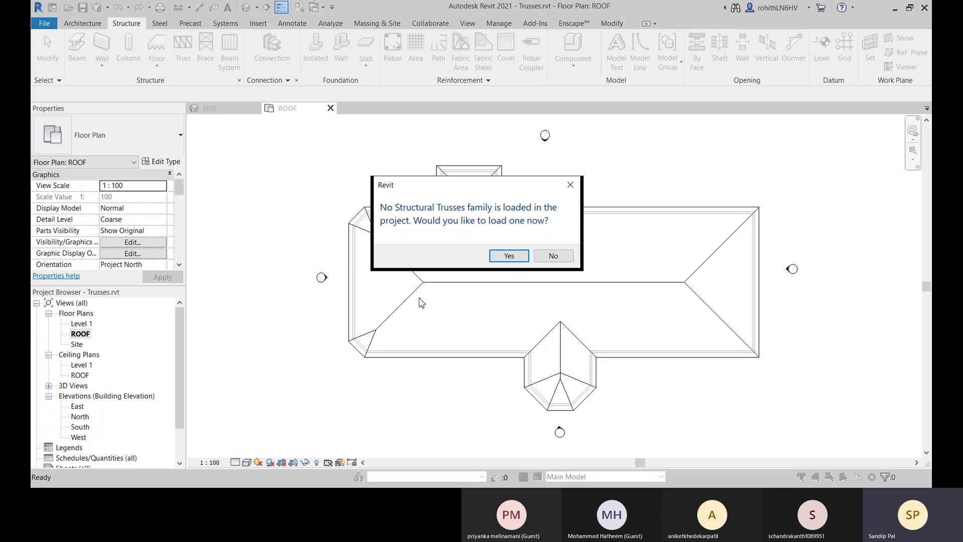
pyautogui.click(507, 256)
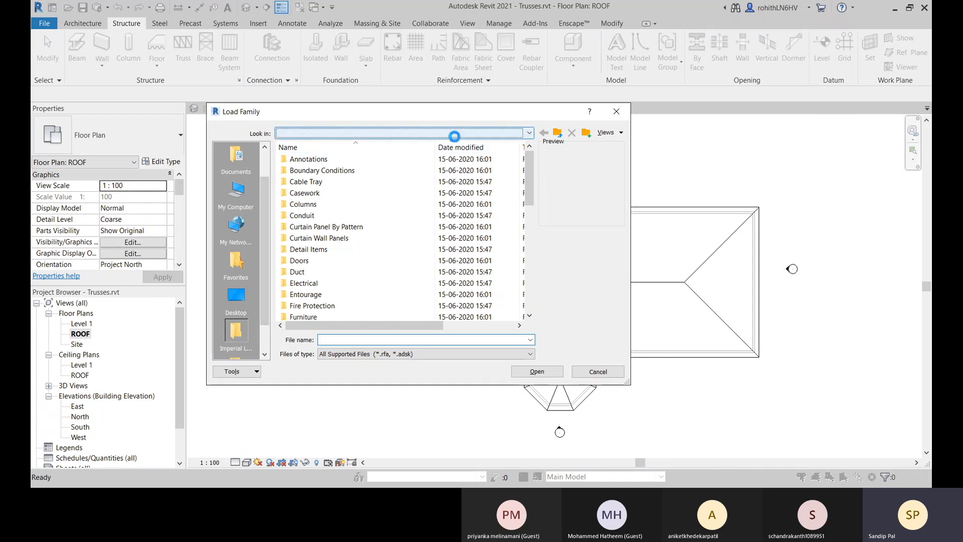
# Browse up to the RVT 2021 Libraries folder and open its English library.
pyautogui.click(422, 133)
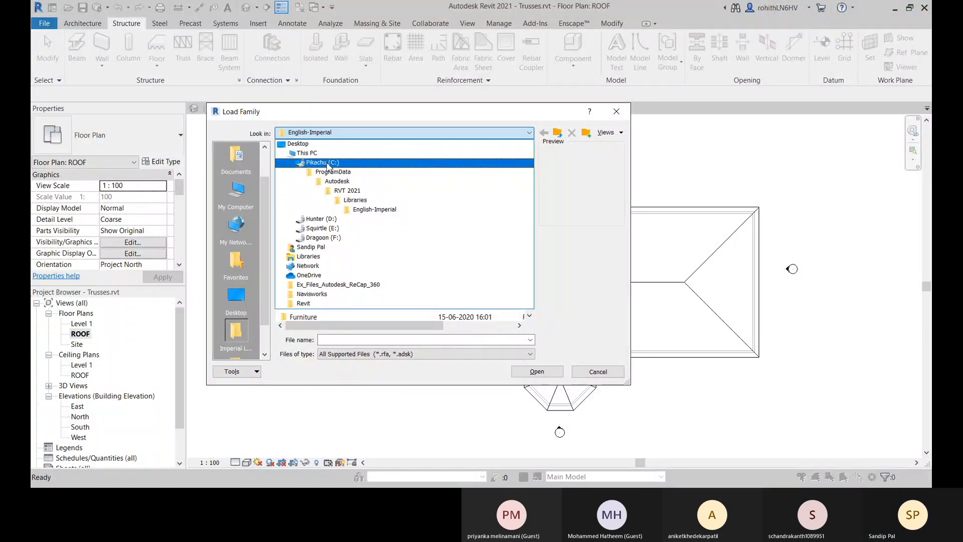
pyautogui.click(326, 117)
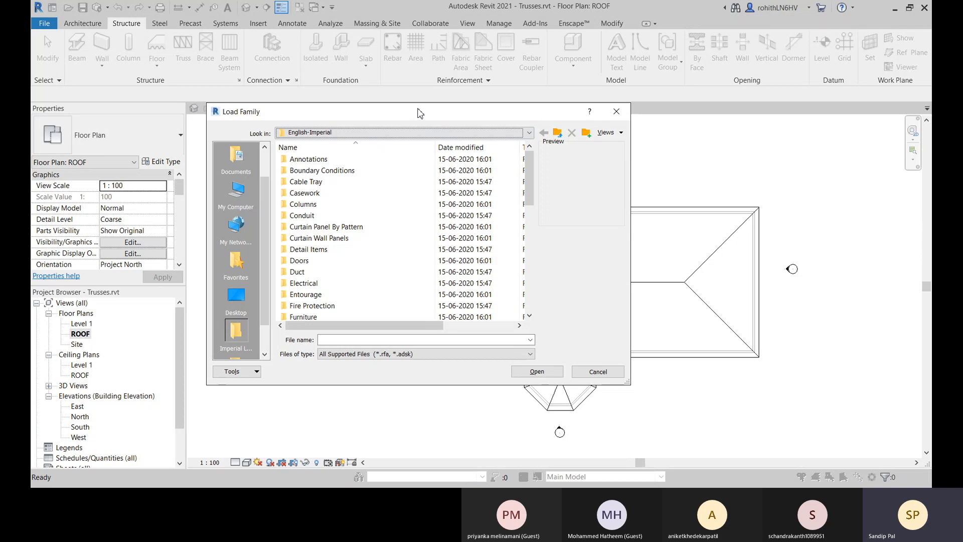
pyautogui.moveTo(420, 113); pyautogui.dragTo(374, 90)
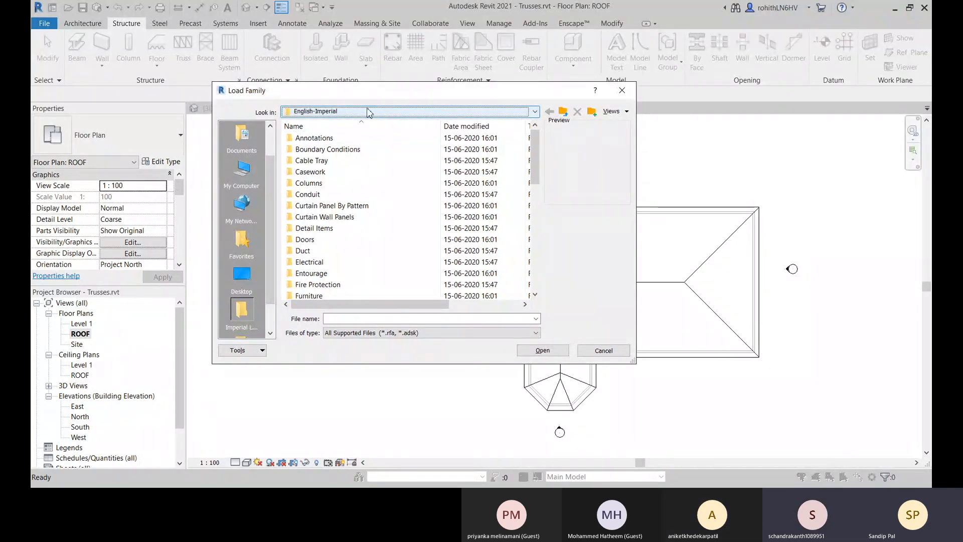
pyautogui.click(380, 113)
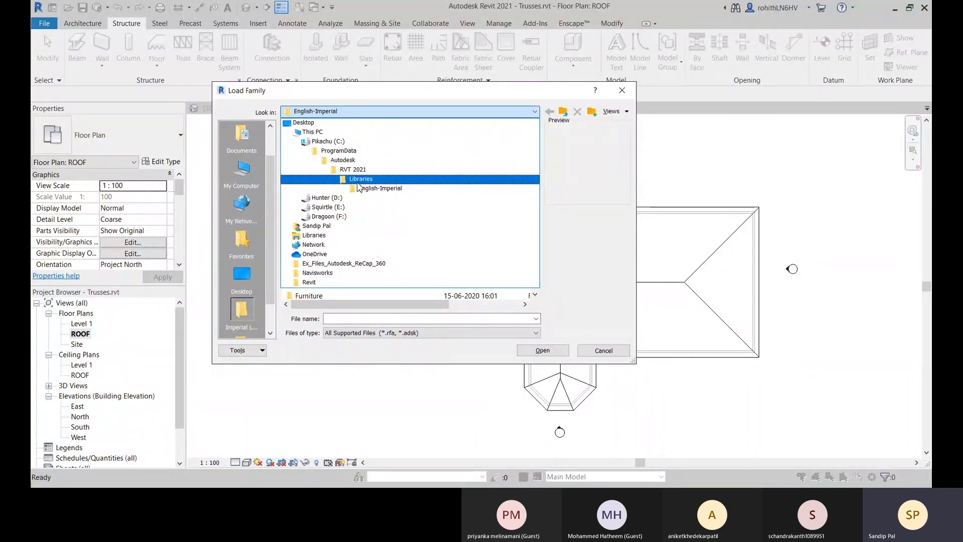
pyautogui.click(360, 180)
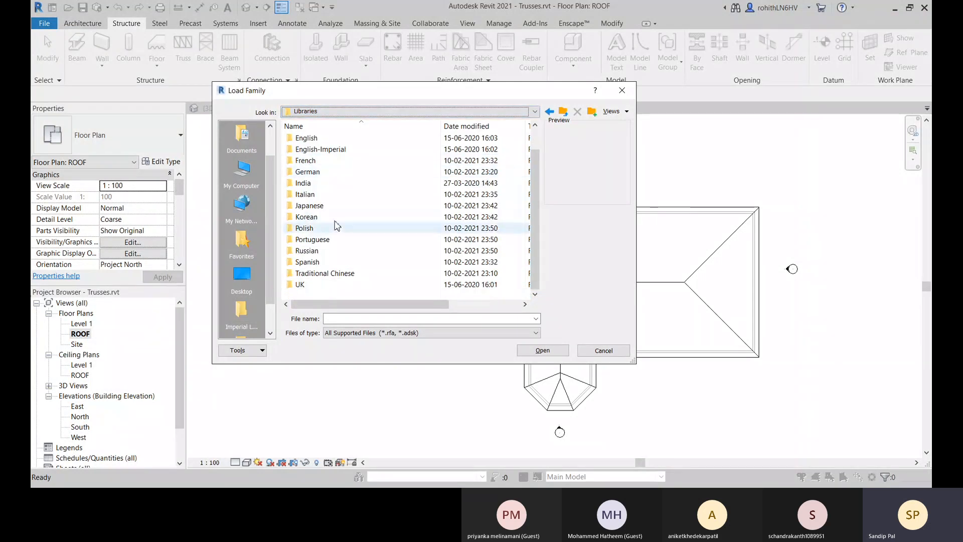
pyautogui.scroll(1, 332, 211)
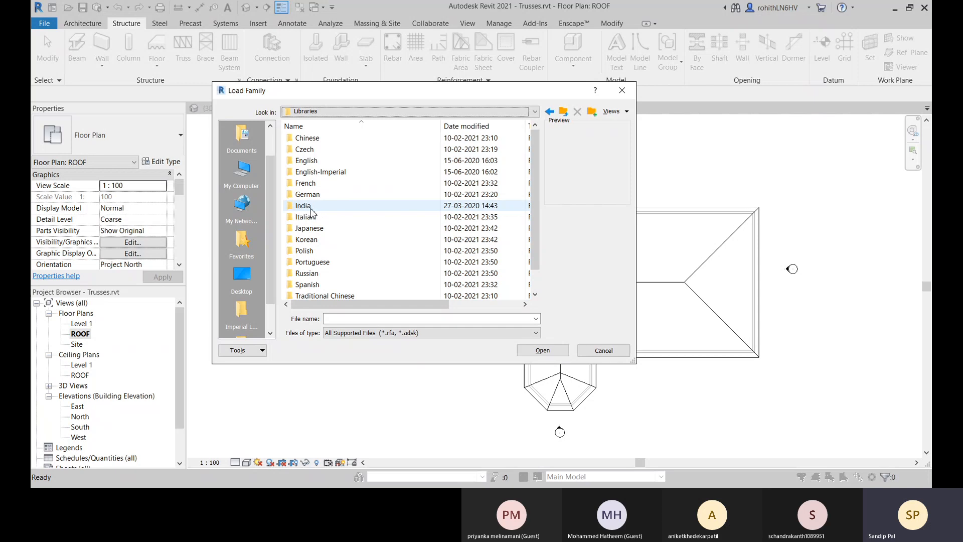
pyautogui.click(306, 163)
pyautogui.doubleClick(306, 161)
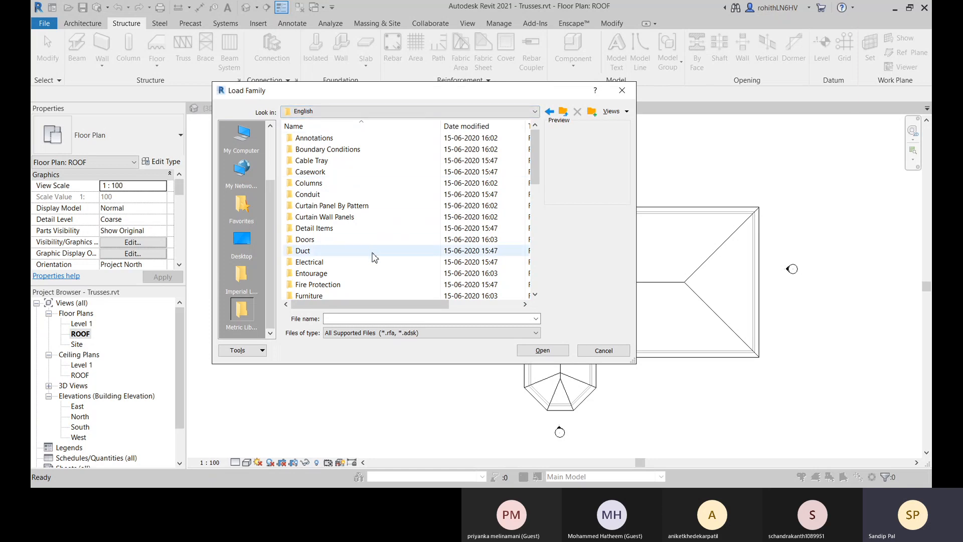
# Open the Structural Trusses folder in the English library.
pyautogui.scroll(-4, 344, 207)
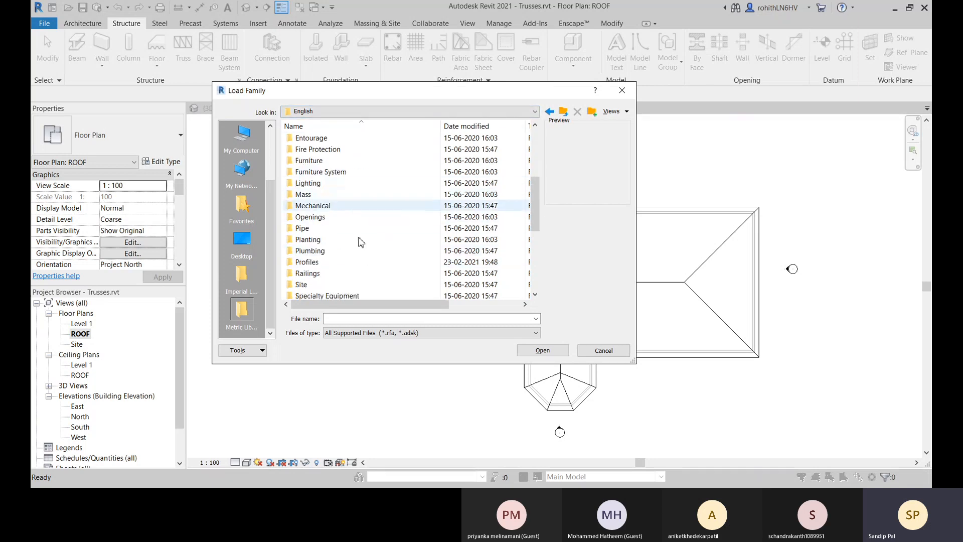
pyautogui.scroll(-1, 401, 239)
pyautogui.scroll(-4, 409, 237)
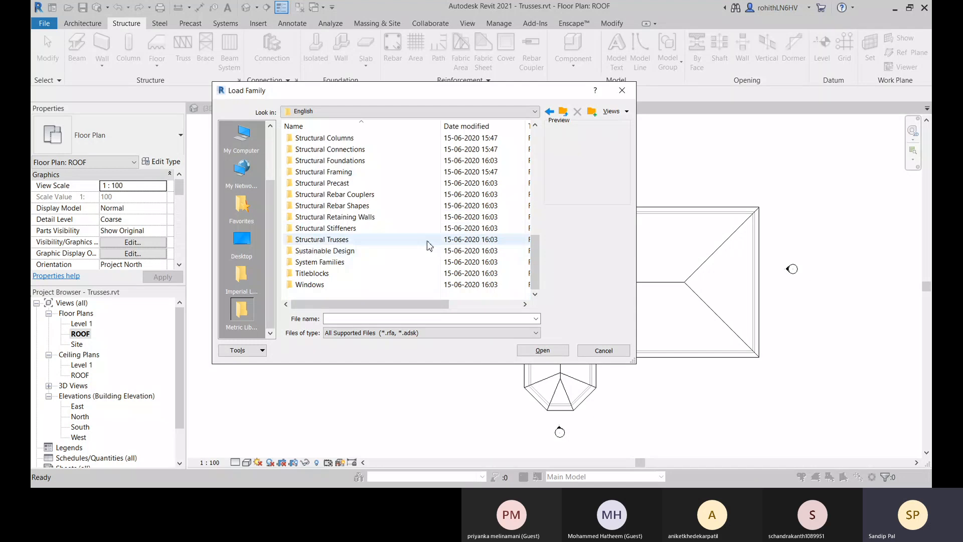
pyautogui.doubleClick(335, 240)
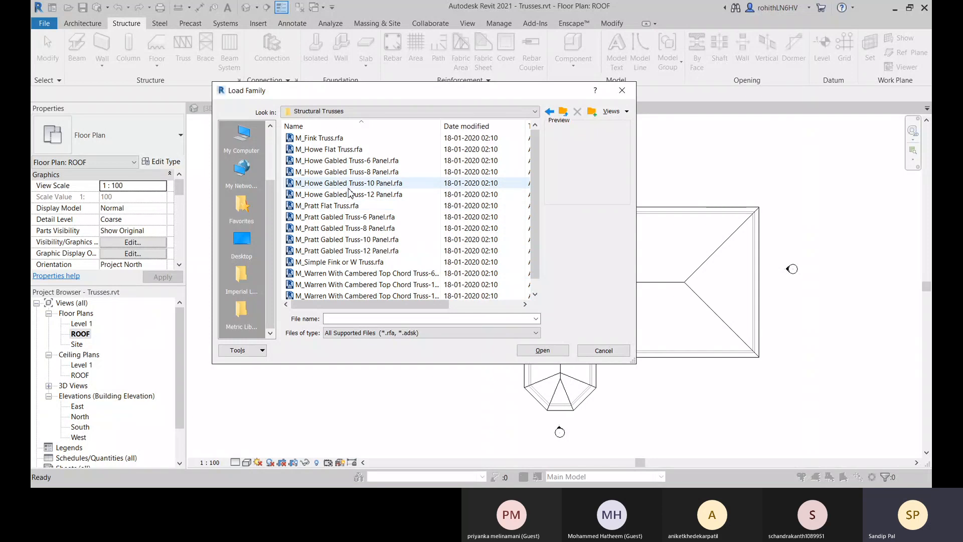
# Compare the previews of the Howe and Pratt flat trusses, and load M_Pratt Flat Truss.rfa.
pyautogui.click(320, 150)
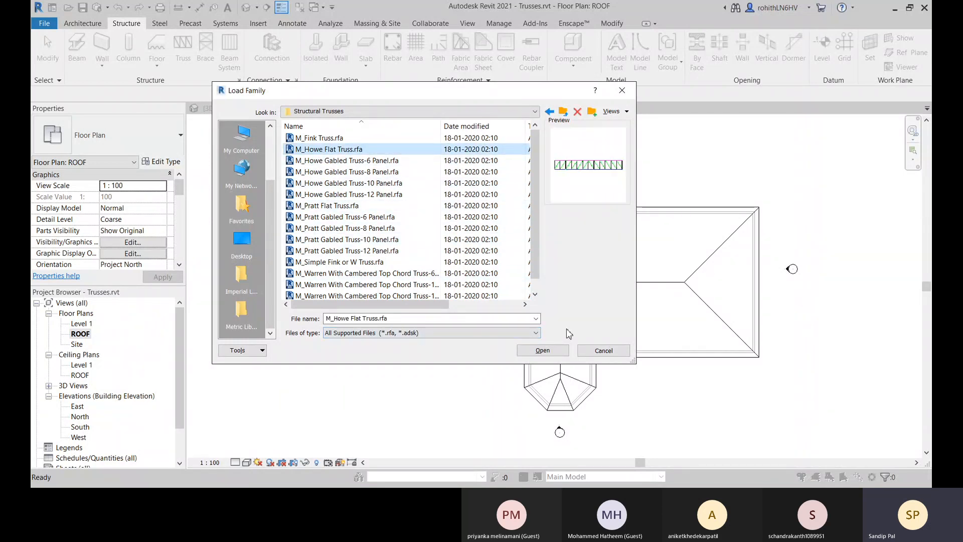
pyautogui.click(337, 207)
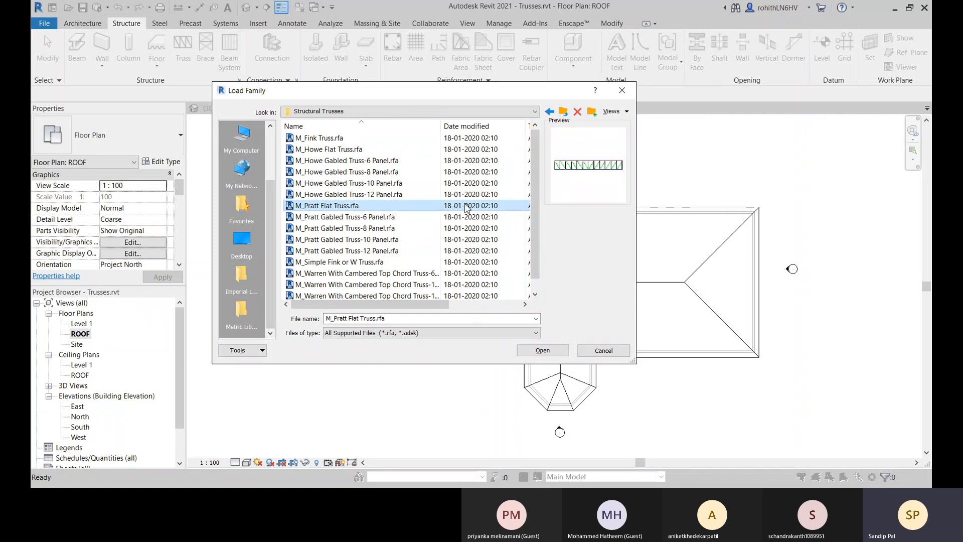
pyautogui.click(351, 149)
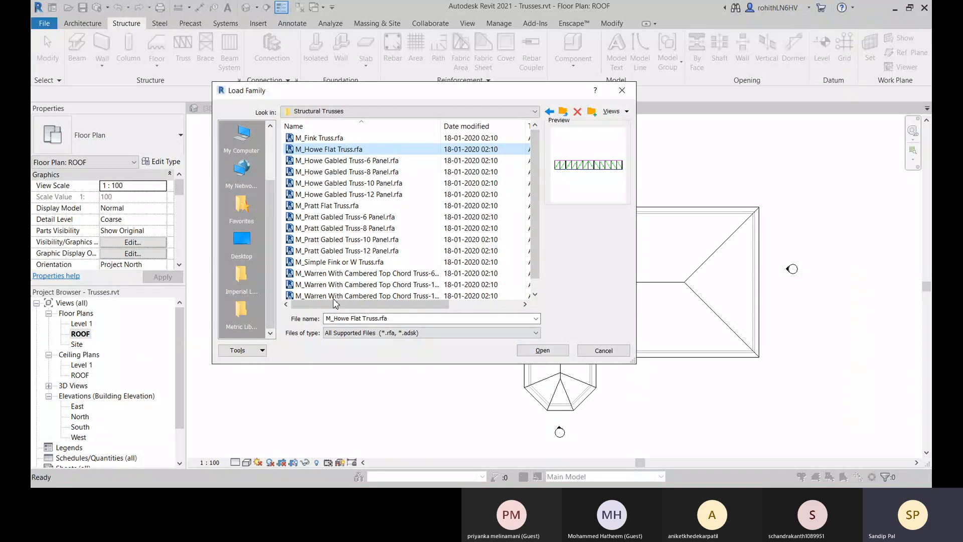
pyautogui.click(314, 206)
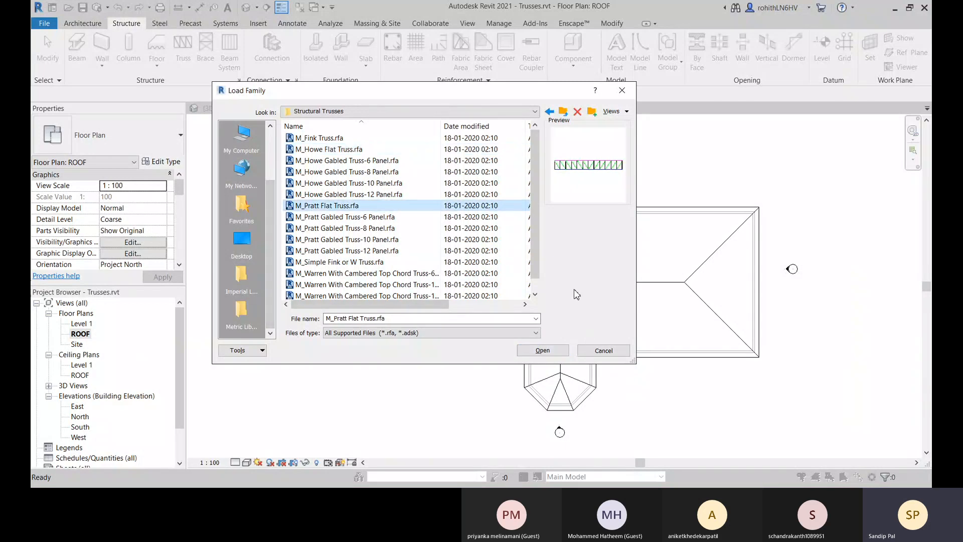
pyautogui.press('Return')
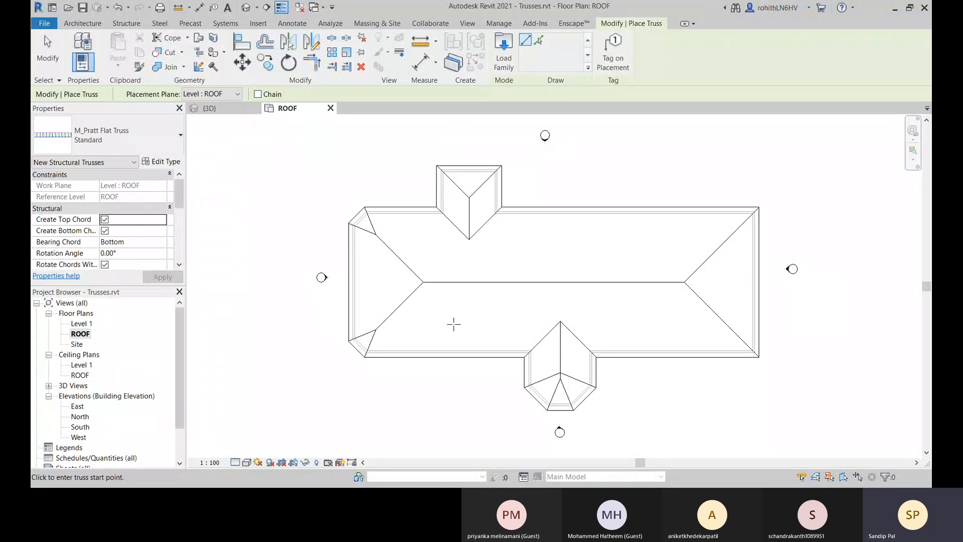
# Place a Pratt flat truss from the midpoint of the upper projection's end wall straight down to the main building's lower wall.
pyautogui.moveTo(452, 316); pyautogui.dragTo(433, 307, button='middle')
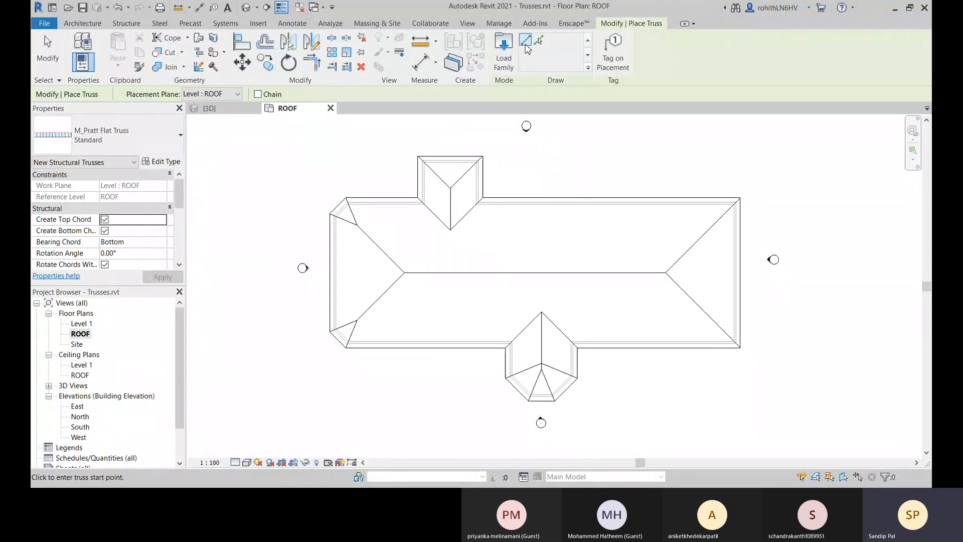
pyautogui.moveTo(342, 227); pyautogui.dragTo(345, 204, button='middle')
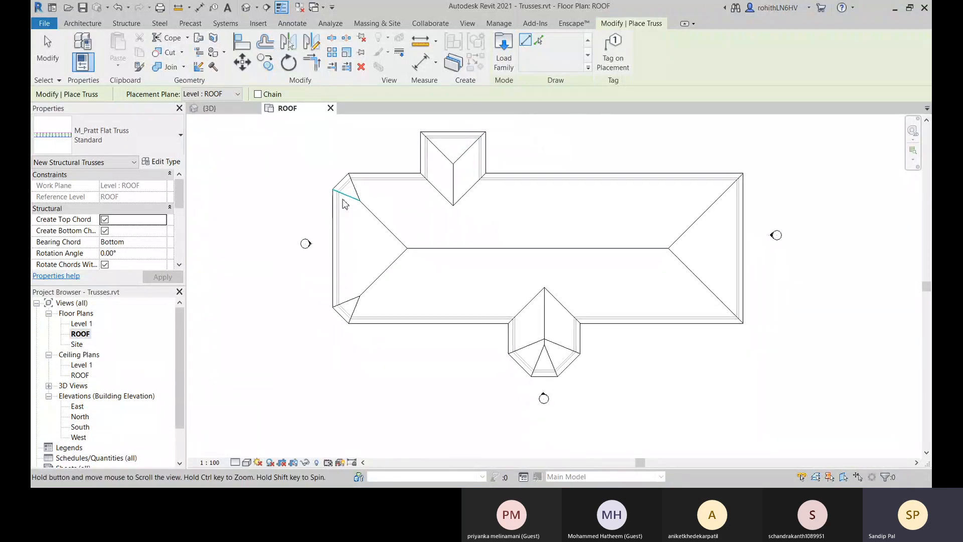
pyautogui.scroll(1, 456, 210)
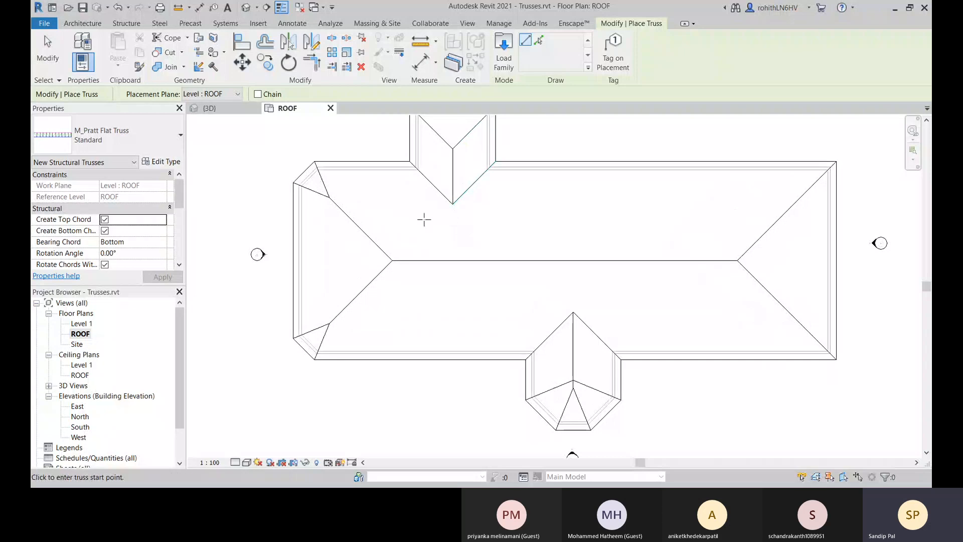
pyautogui.moveTo(424, 219); pyautogui.dragTo(414, 259, button='middle')
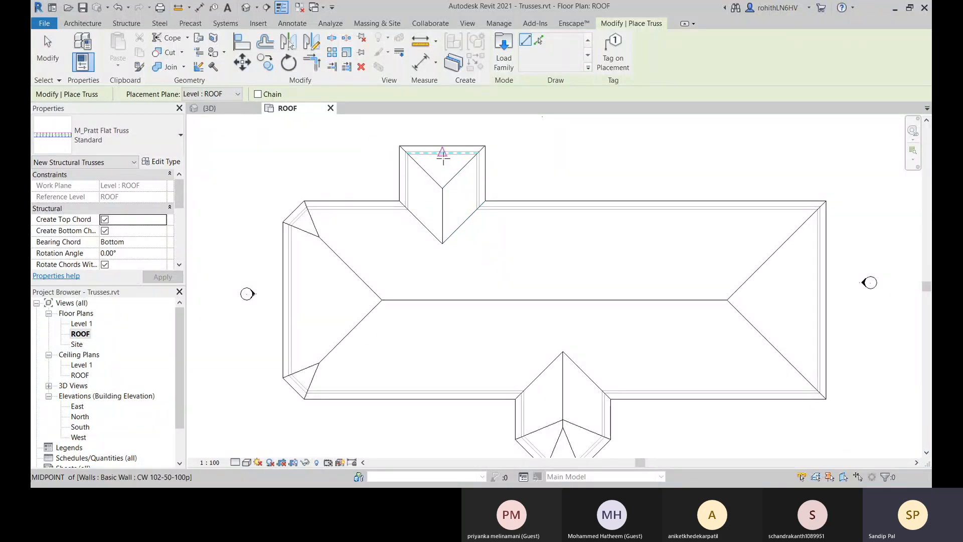
pyautogui.click(443, 193)
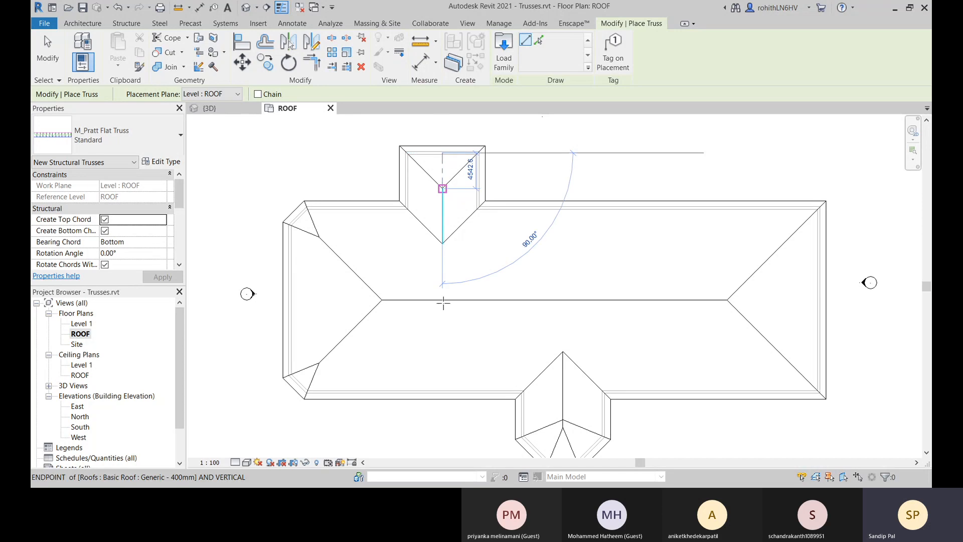
pyautogui.click(444, 392)
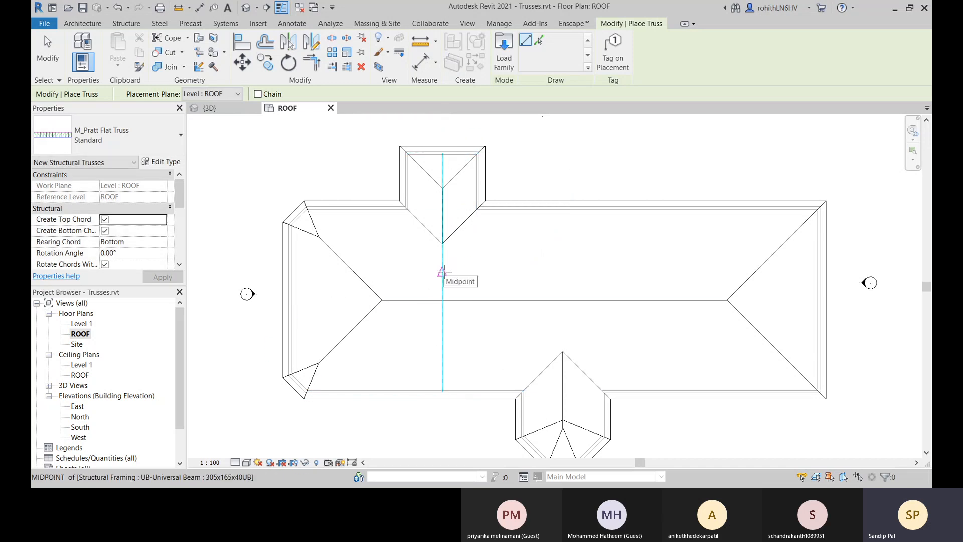
# Set the roof plan's detail level to Fine and its visual style to Wireframe.
pyautogui.click(236, 464)
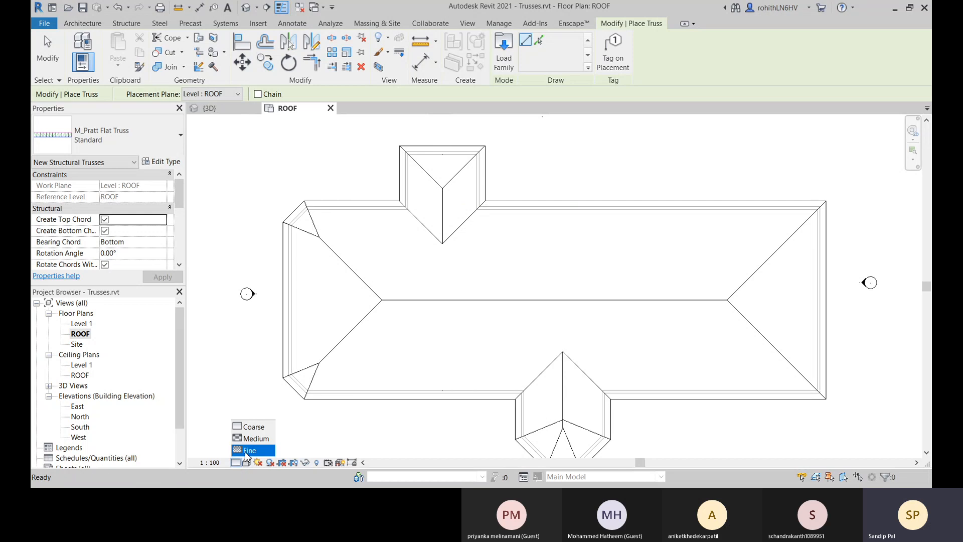
pyautogui.click(249, 451)
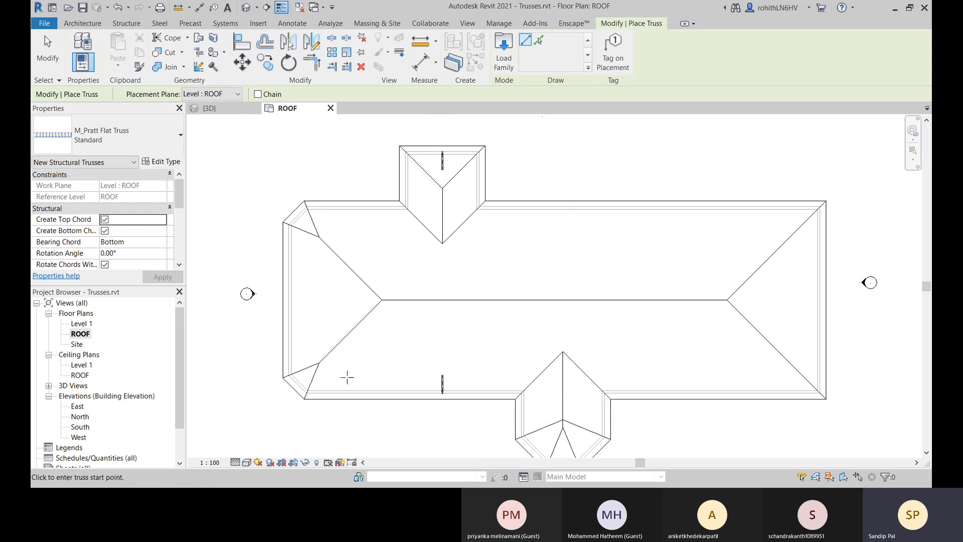
pyautogui.click(248, 464)
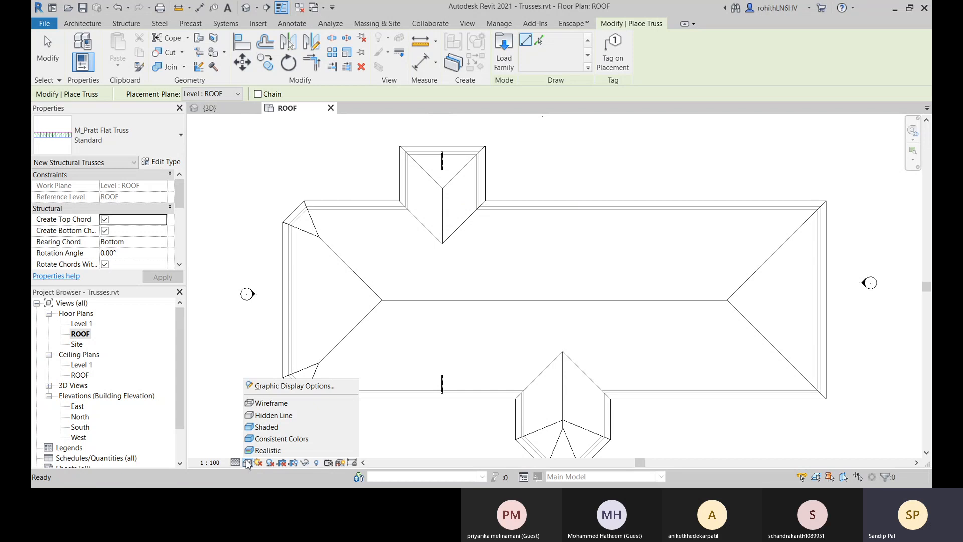
pyautogui.click(263, 405)
# Place a second Pratt flat truss from the midpoint of the lower bay's end wall straight up to the main building's upper wall.
pyautogui.moveTo(403, 276); pyautogui.dragTo(370, 287, button='middle')
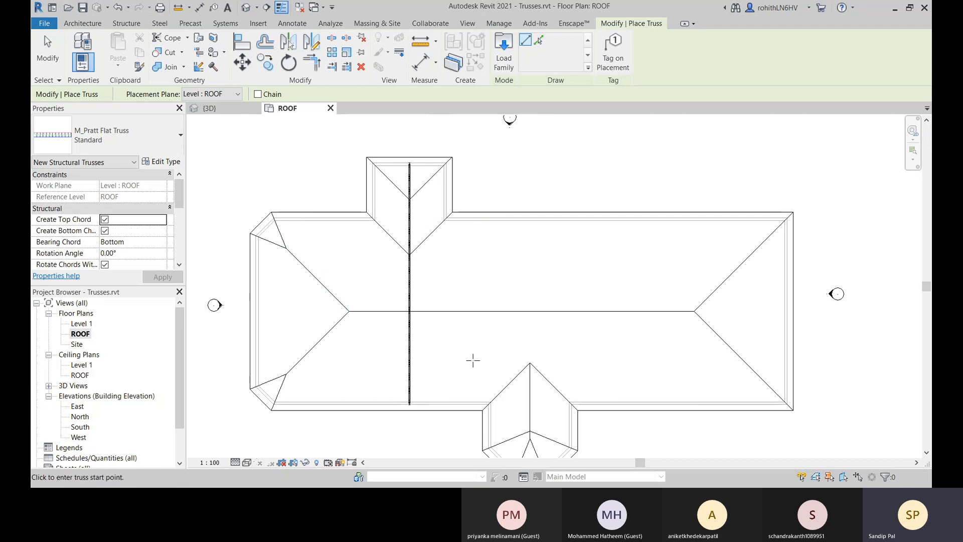
pyautogui.moveTo(473, 361); pyautogui.dragTo(470, 288, button='middle')
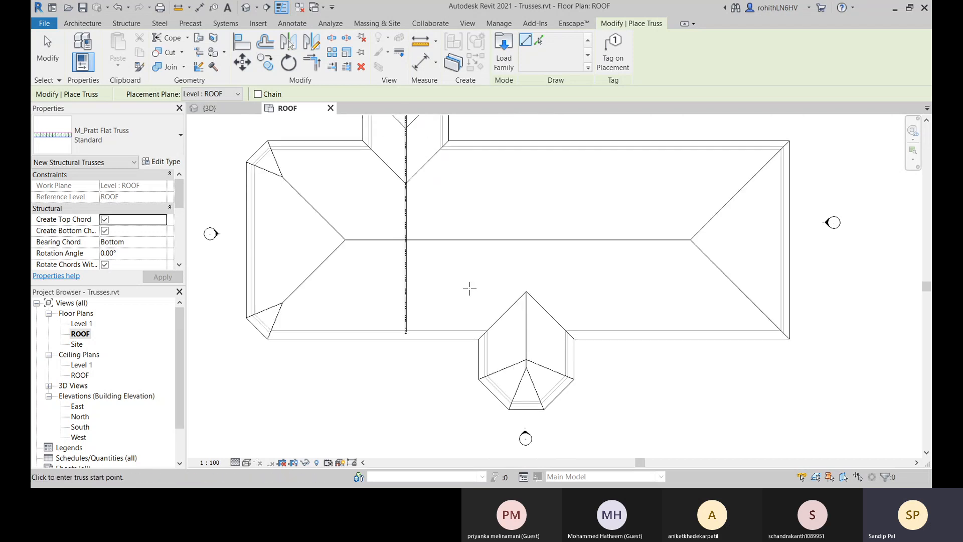
pyautogui.click(526, 402)
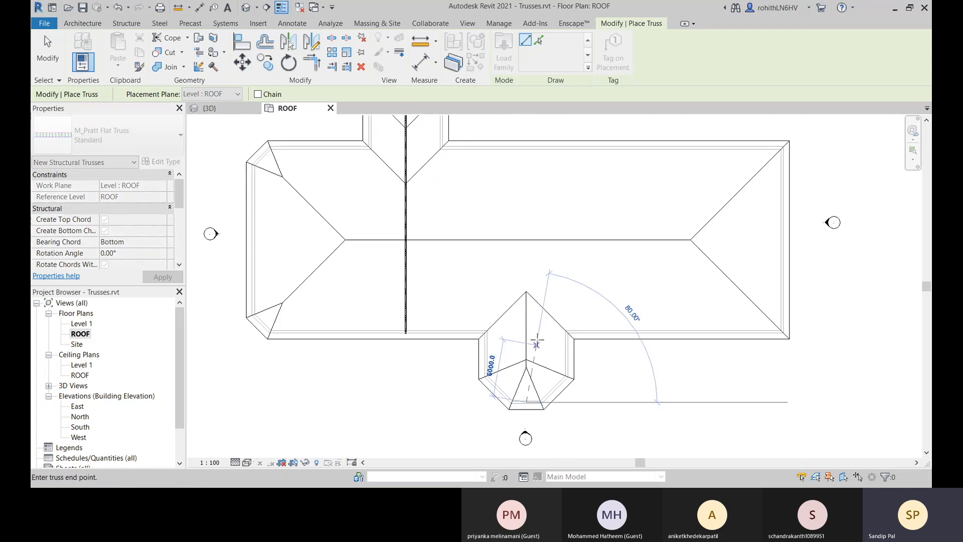
pyautogui.click(527, 148)
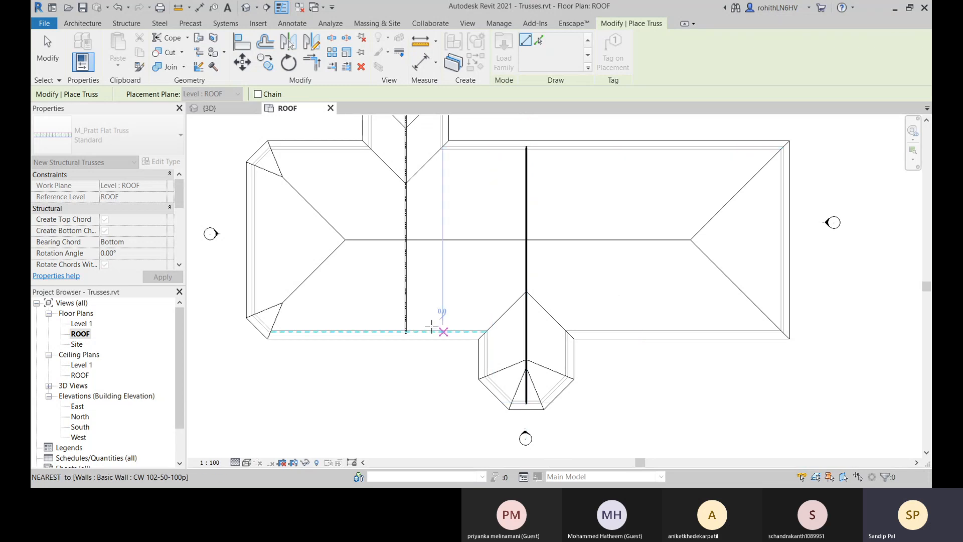
pyautogui.moveTo(370, 372); pyautogui.dragTo(424, 441, button='middle')
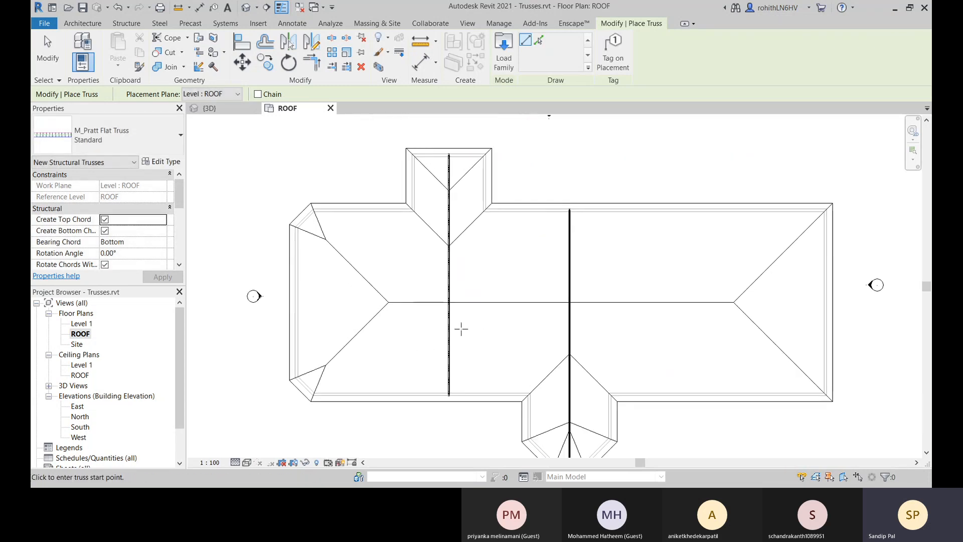
# Place a Pratt flat truss from the upper projection's inner right wall corner straight down to the main building's lower wall.
pyautogui.moveTo(461, 329); pyautogui.dragTo(415, 316, button='middle')
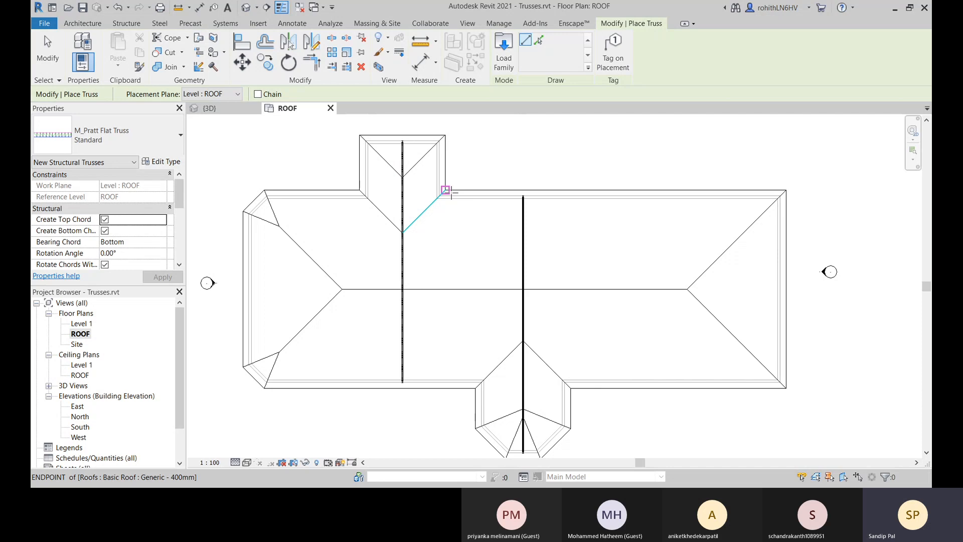
pyautogui.scroll(2, 438, 194)
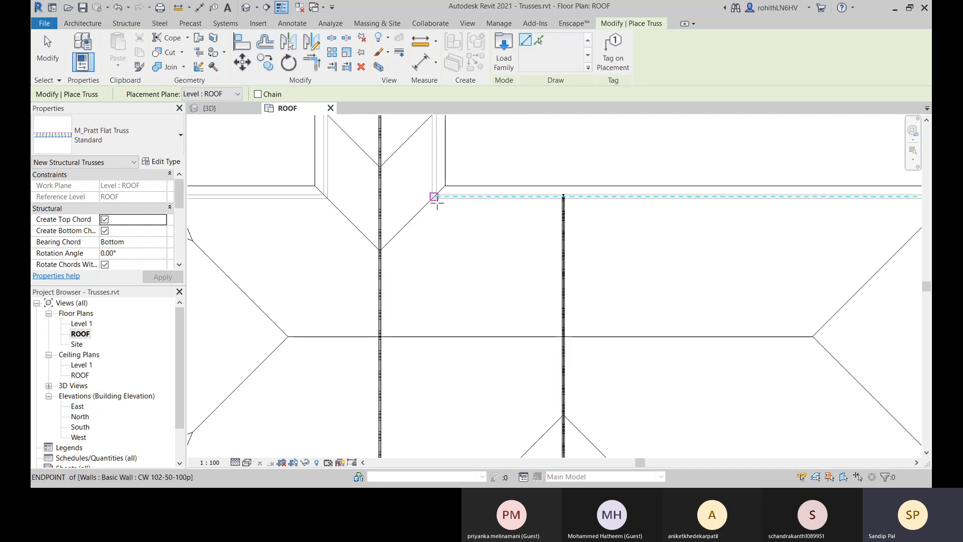
pyautogui.click(434, 196)
pyautogui.moveTo(445, 396); pyautogui.dragTo(430, 295, button='middle')
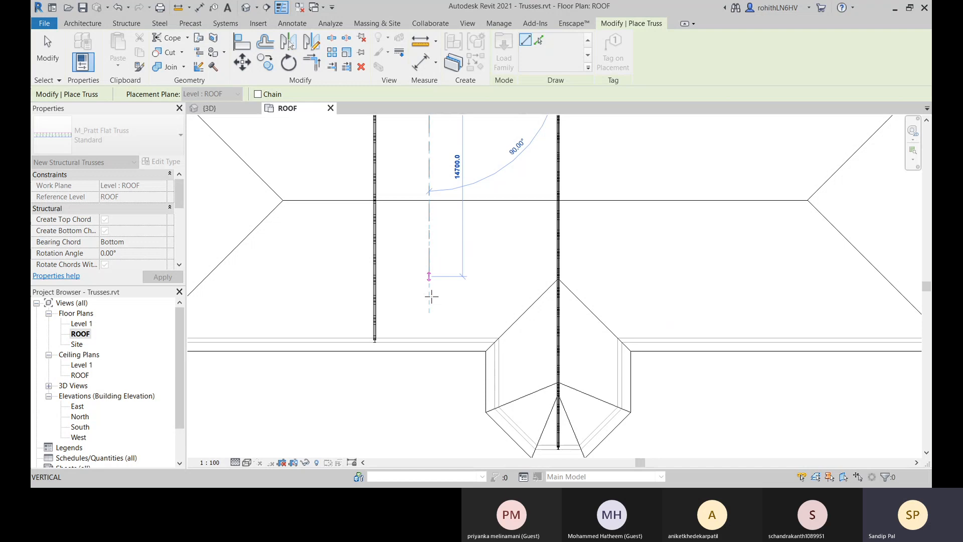
pyautogui.click(429, 340)
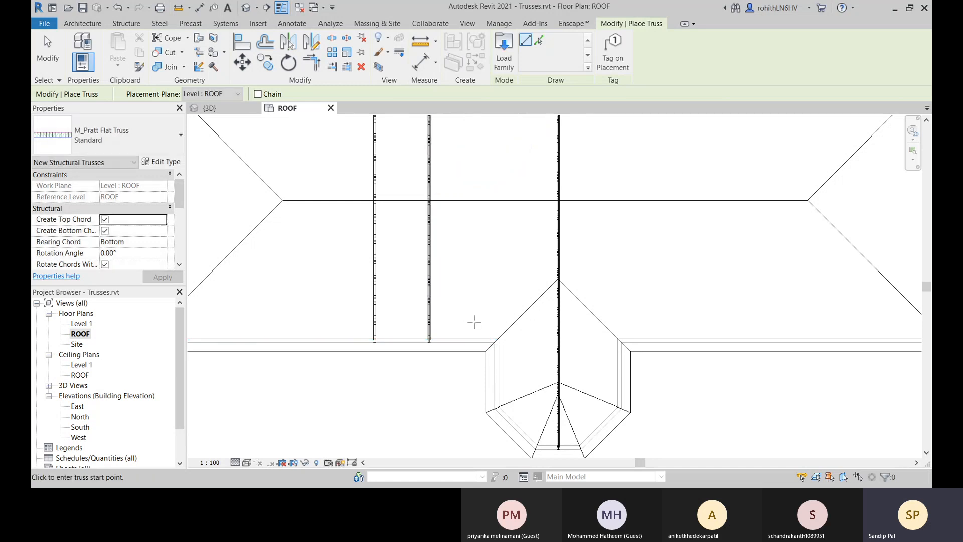
# Place a Pratt flat truss from the lower bay's left wall corner straight up to the main building's upper wall.
pyautogui.click(496, 339)
pyautogui.moveTo(497, 211); pyautogui.dragTo(491, 423, button='middle')
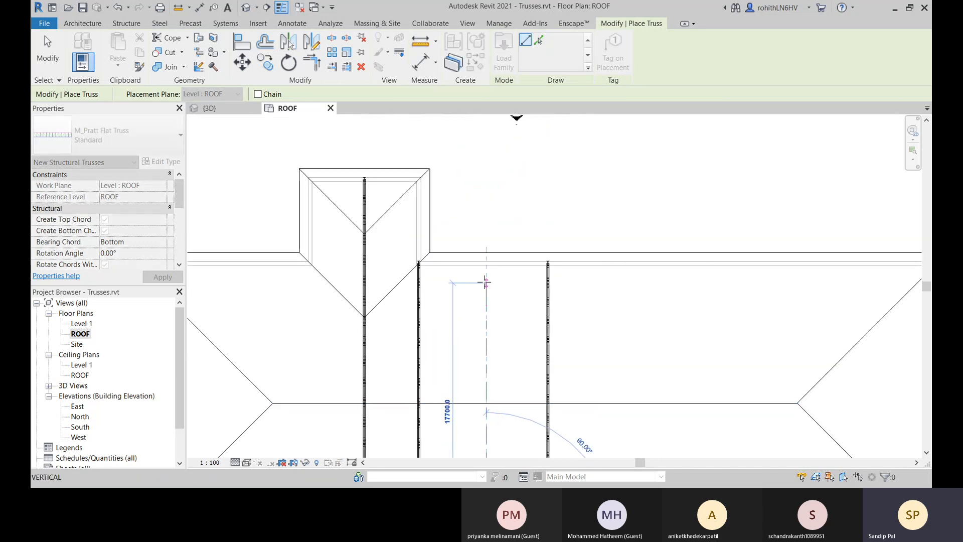
pyautogui.click(485, 265)
pyautogui.scroll(-5, 485, 281)
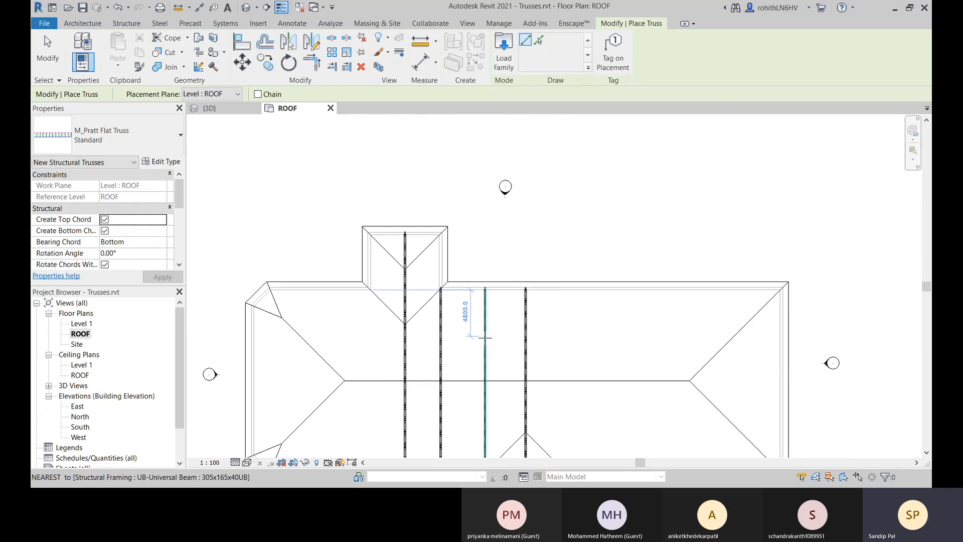
# Place a Pratt flat truss from the lower bay's right wall corner straight up to the main building's upper wall.
pyautogui.click(520, 292)
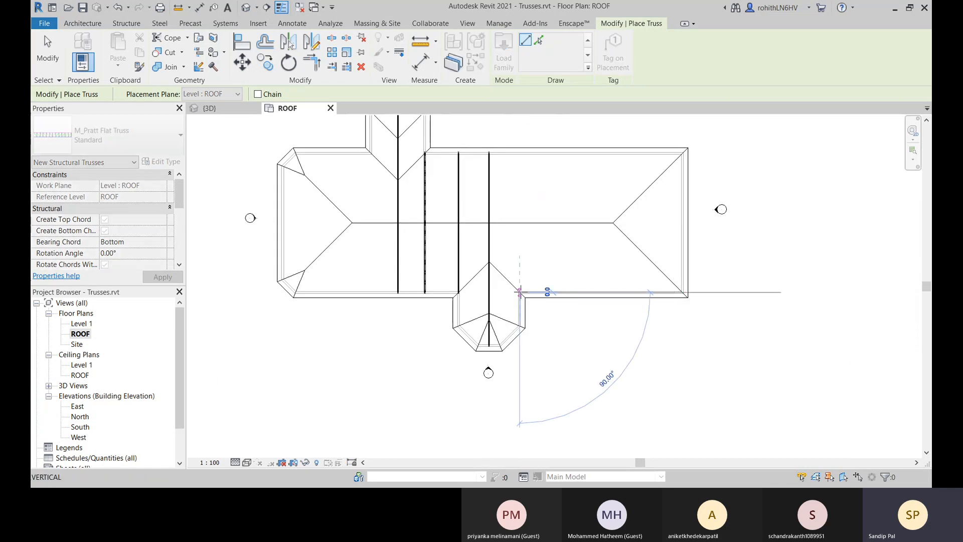
pyautogui.click(519, 156)
pyautogui.scroll(2, 562, 311)
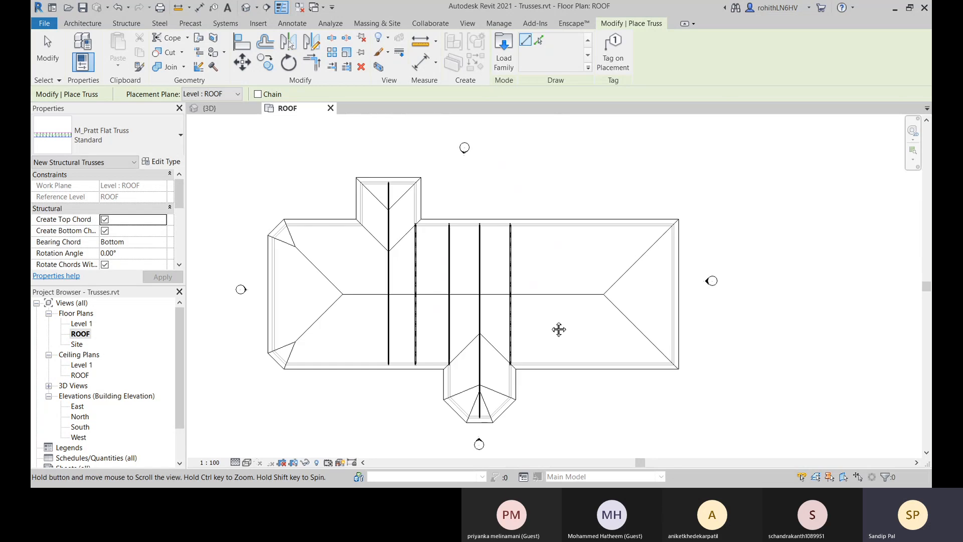
# Place a Pratt flat truss from the upper projection's left wall corner straight down to the main building's lower wall.
pyautogui.scroll(2, 437, 281)
pyautogui.moveTo(307, 274); pyautogui.dragTo(368, 275, button='middle')
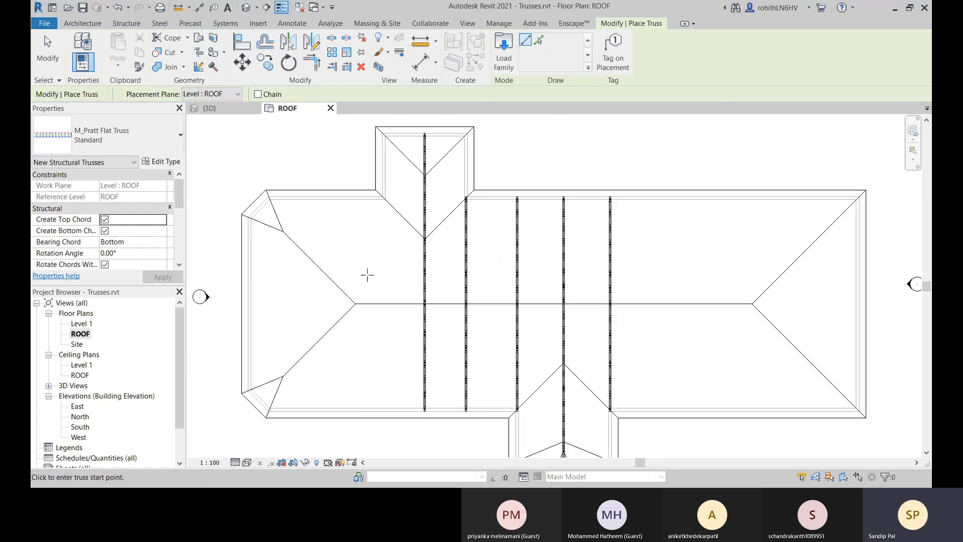
pyautogui.click(384, 199)
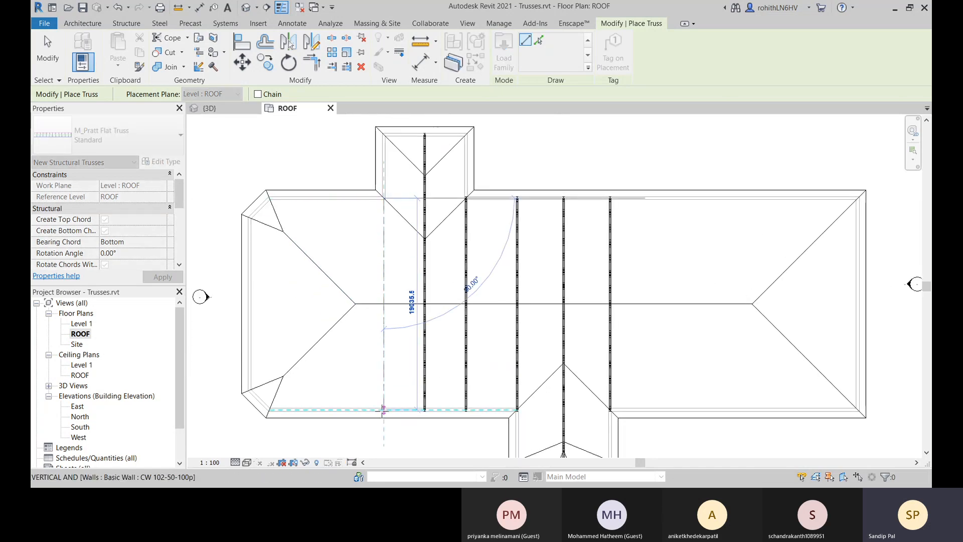
pyautogui.click(383, 410)
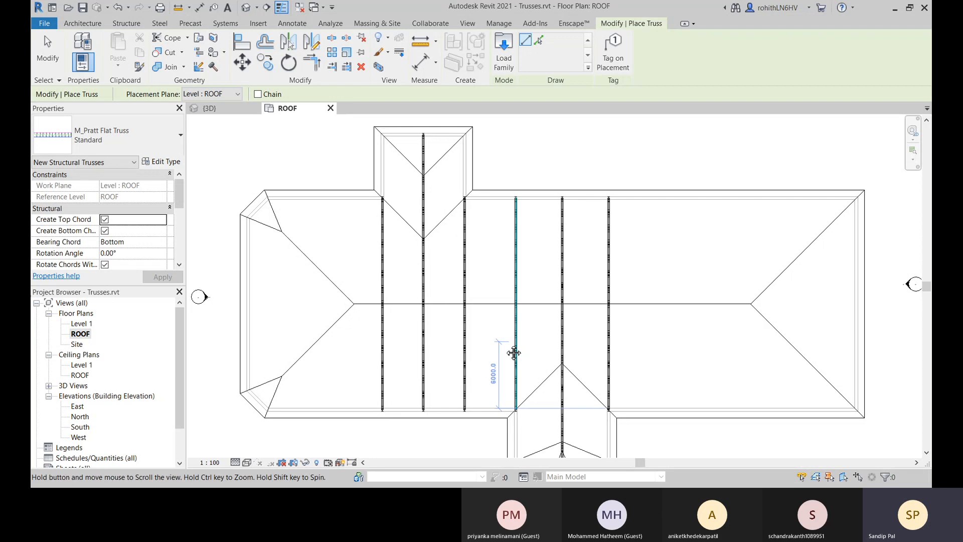
# End truss placement and select the truss at the lower bay's right corner.
pyautogui.moveTo(402, 339); pyautogui.dragTo(369, 348, button='middle')
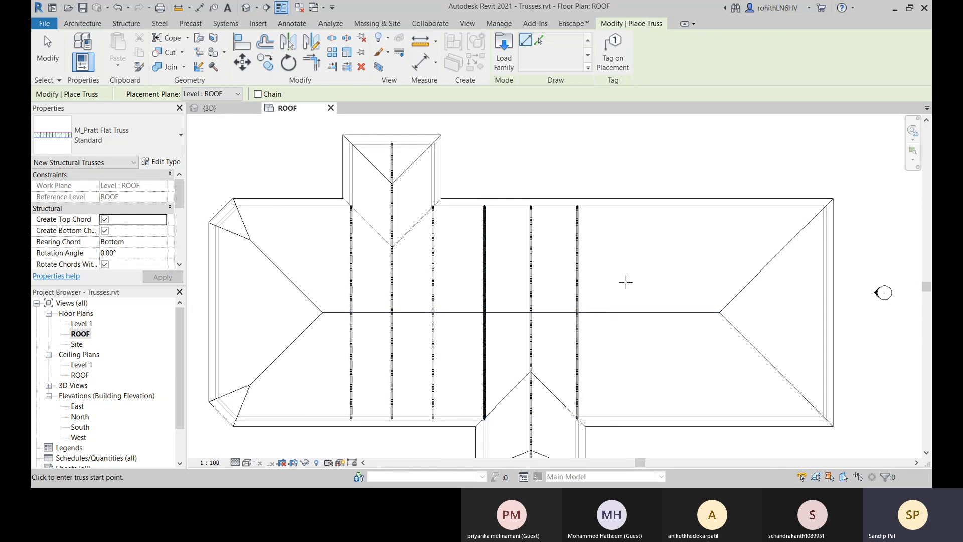
pyautogui.moveTo(627, 294); pyautogui.dragTo(561, 255, button='middle')
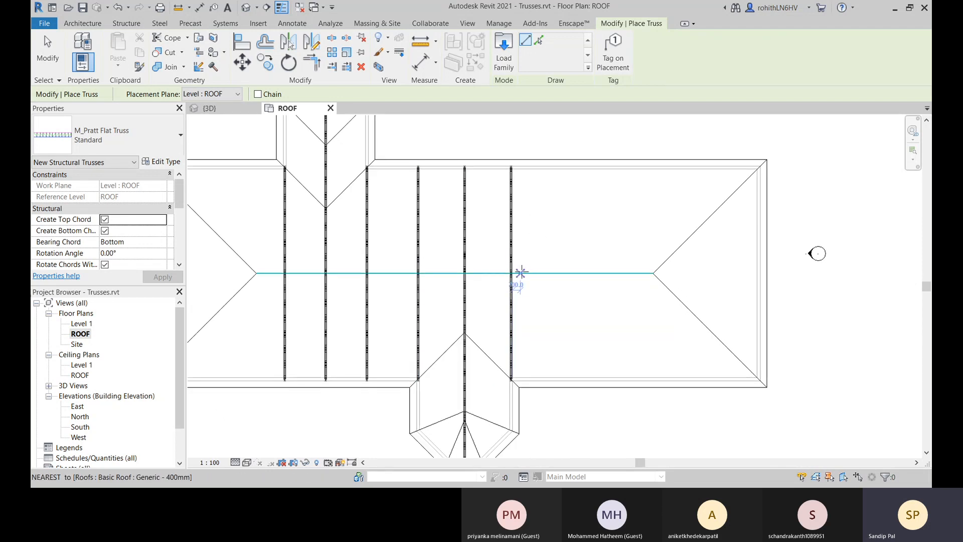
pyautogui.moveTo(536, 217); pyautogui.dragTo(538, 235, button='middle')
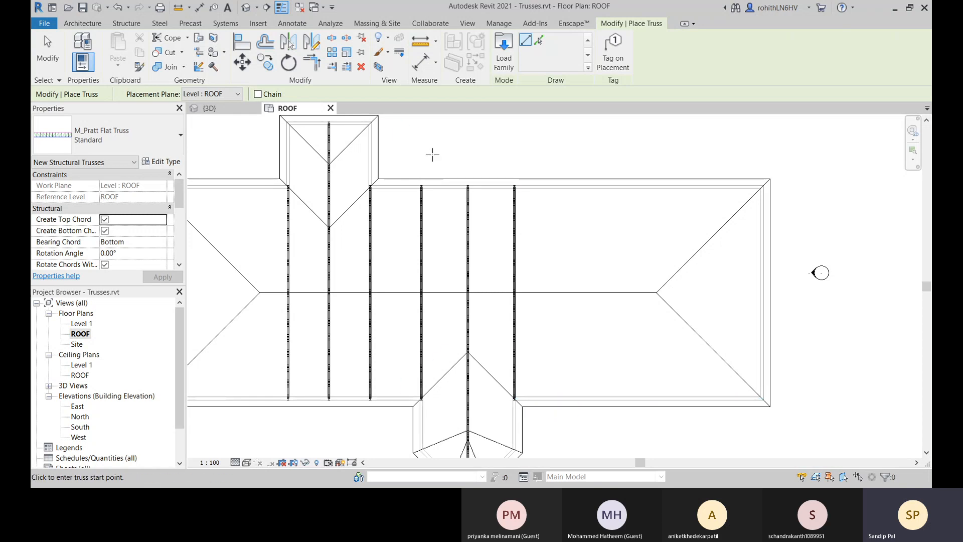
pyautogui.rightClick(433, 126)
pyautogui.press('Escape')
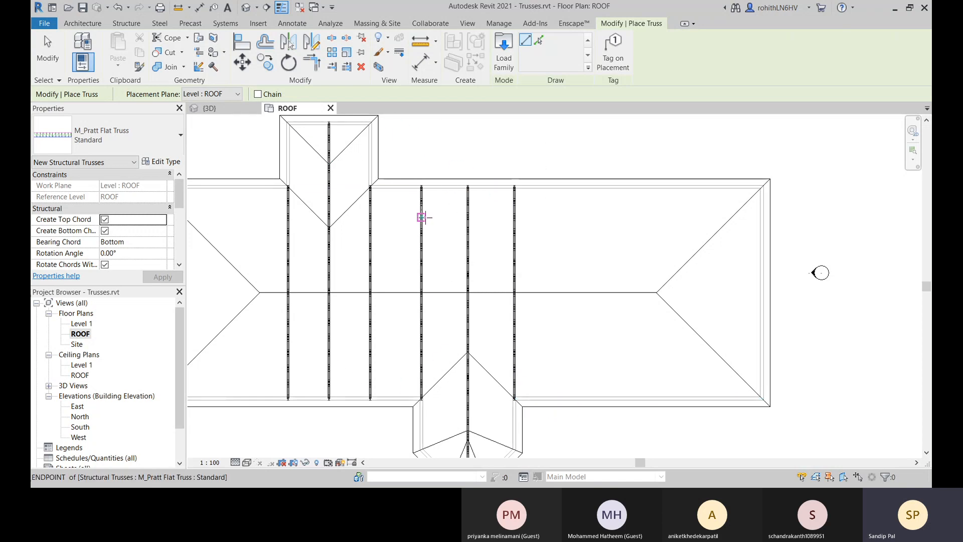
pyautogui.rightClick(448, 136)
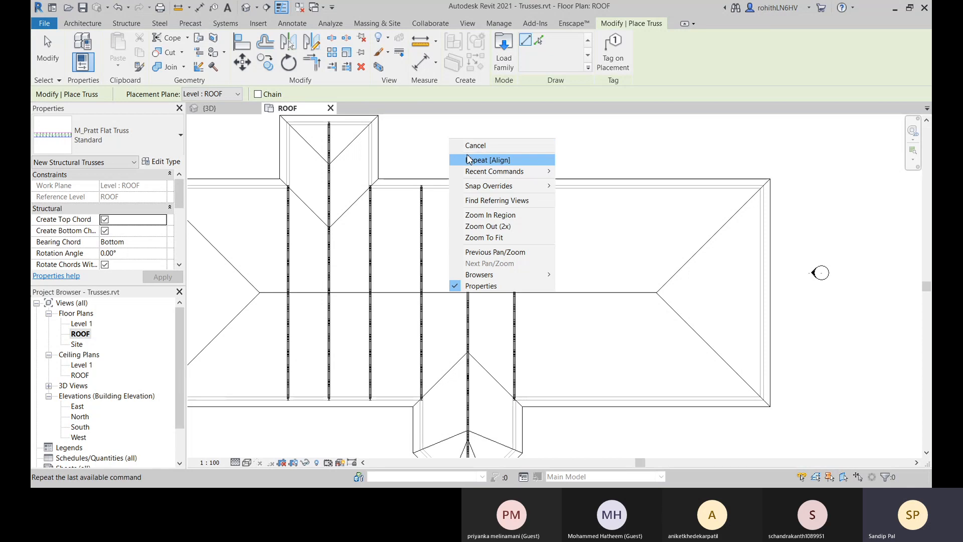
pyautogui.click(454, 143)
pyautogui.click(517, 222)
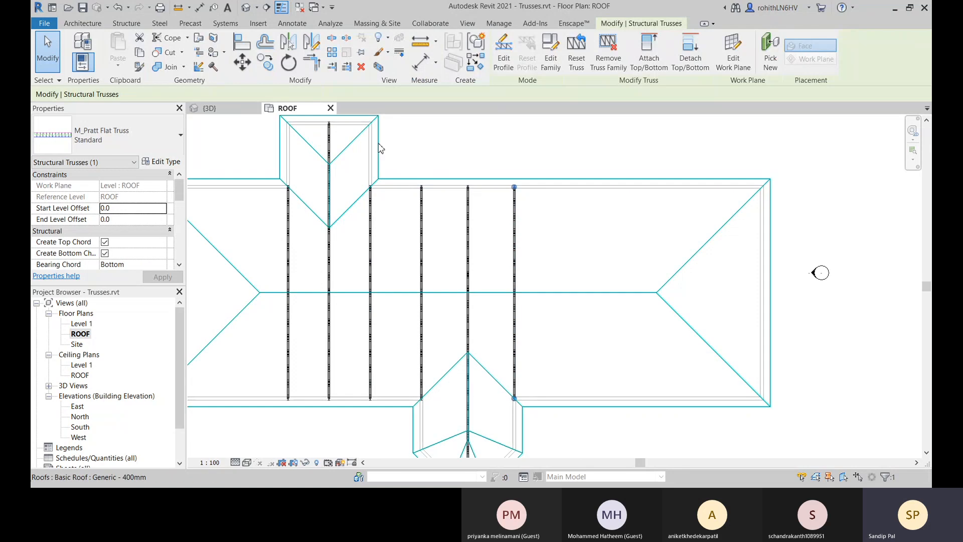
pyautogui.moveTo(422, 160); pyautogui.dragTo(494, 185, button='middle')
pyautogui.moveTo(386, 253); pyautogui.dragTo(404, 241, button='middle')
pyautogui.moveTo(420, 279); pyautogui.dragTo(438, 270, button='middle')
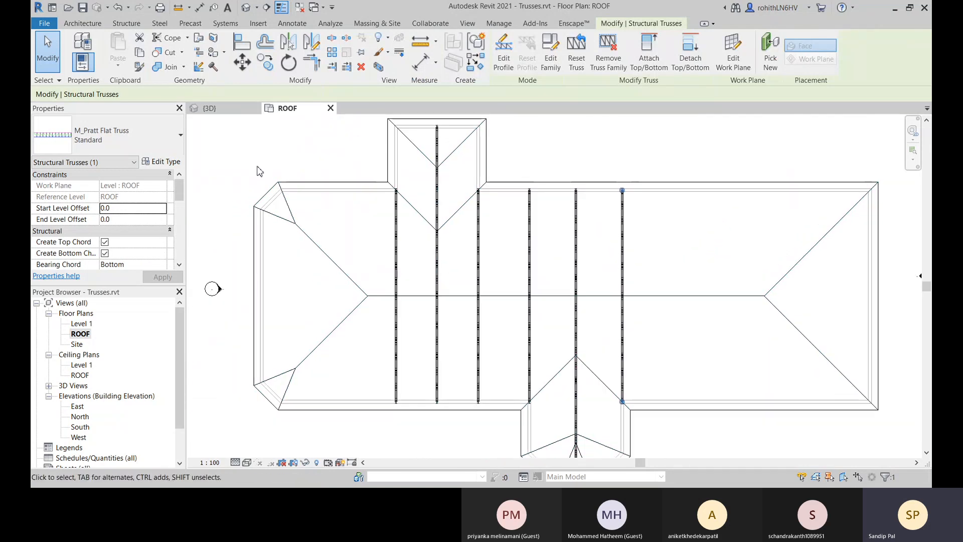
# Switch to the 3D view and examine how the trusses sit on the walls and against the roof.
pyautogui.click(217, 113)
pyautogui.scroll(5, 543, 273)
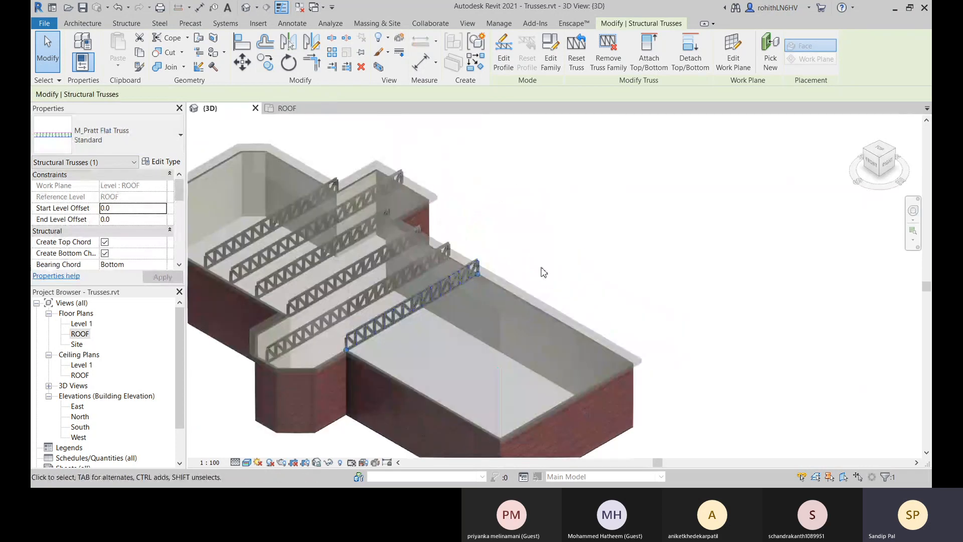
pyautogui.scroll(-4, 543, 273)
pyautogui.press('Escape')
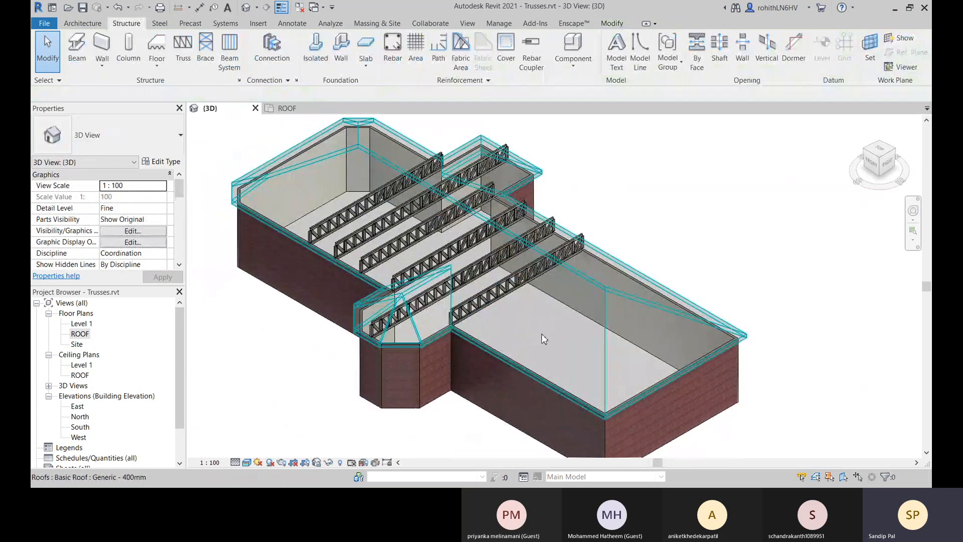
pyautogui.keyDown('shift'); pyautogui.moveTo(572, 314); pyautogui.dragTo(447, 222, button='middle'); pyautogui.keyUp('shift')
pyautogui.scroll(3, 337, 252)
pyautogui.moveTo(381, 249); pyautogui.dragTo(369, 221, button='middle')
pyautogui.scroll(2, 354, 232)
pyautogui.scroll(2, 324, 225)
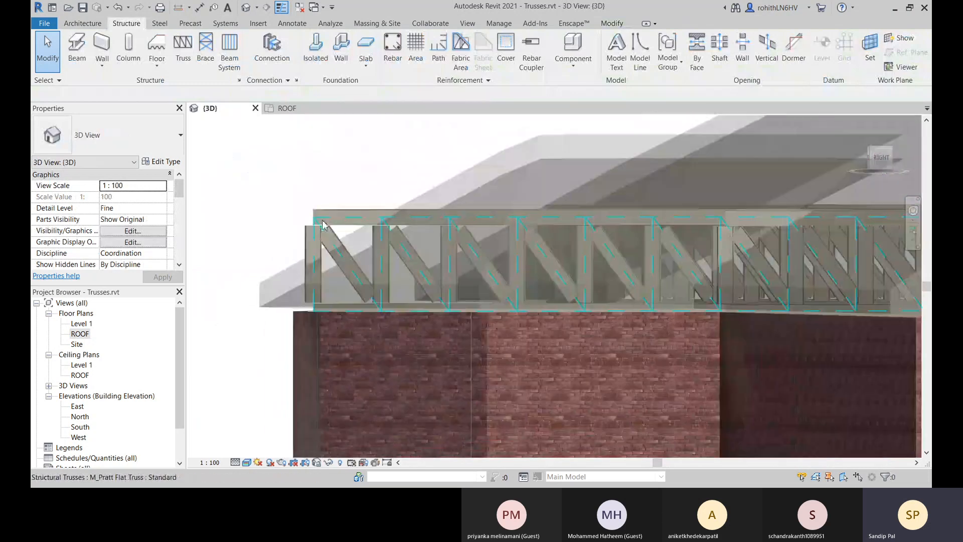
pyautogui.scroll(-6, 323, 225)
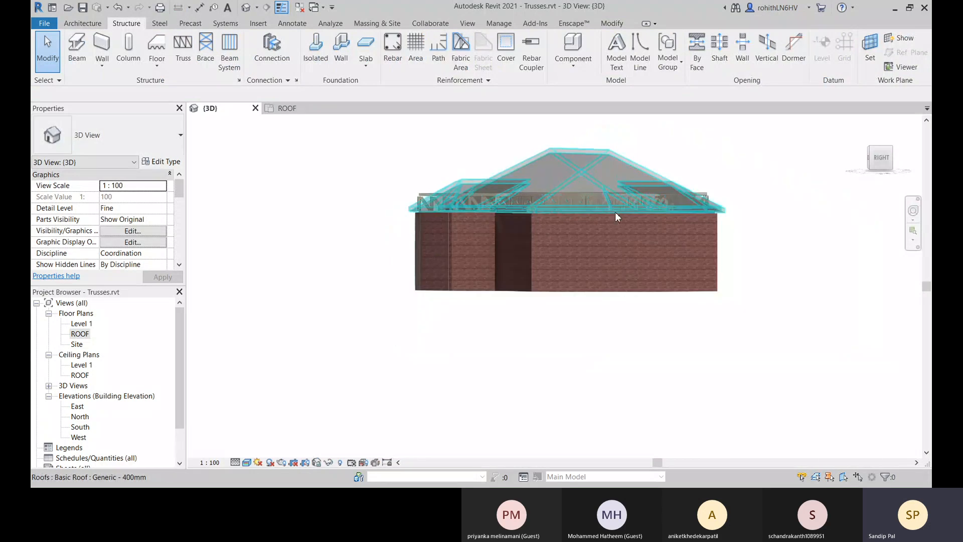
pyautogui.keyDown('shift'); pyautogui.moveTo(617, 217); pyautogui.dragTo(497, 241, button='middle'); pyautogui.keyUp('shift')
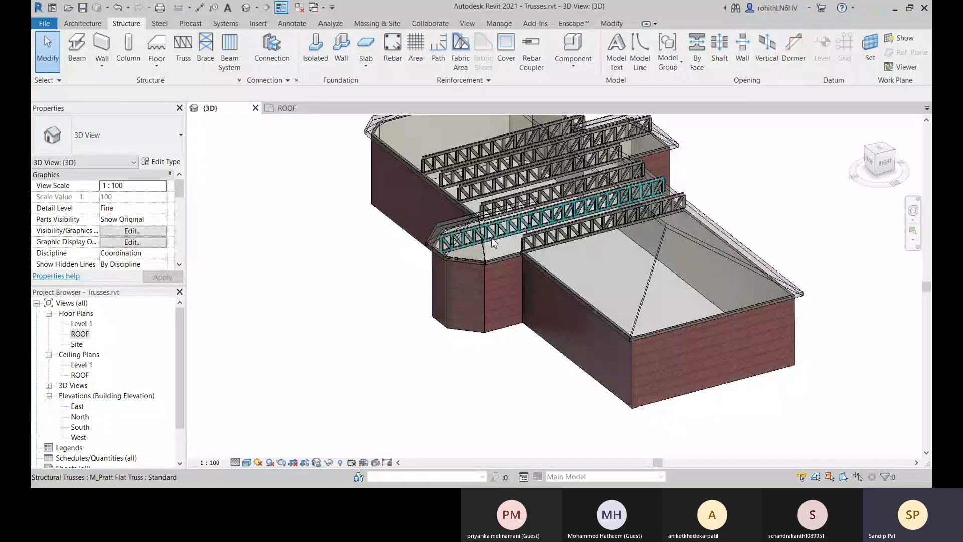
# Select the Pratt flat truss that runs through the middle of the lower bay.
pyautogui.click(497, 240)
pyautogui.scroll(2, 501, 336)
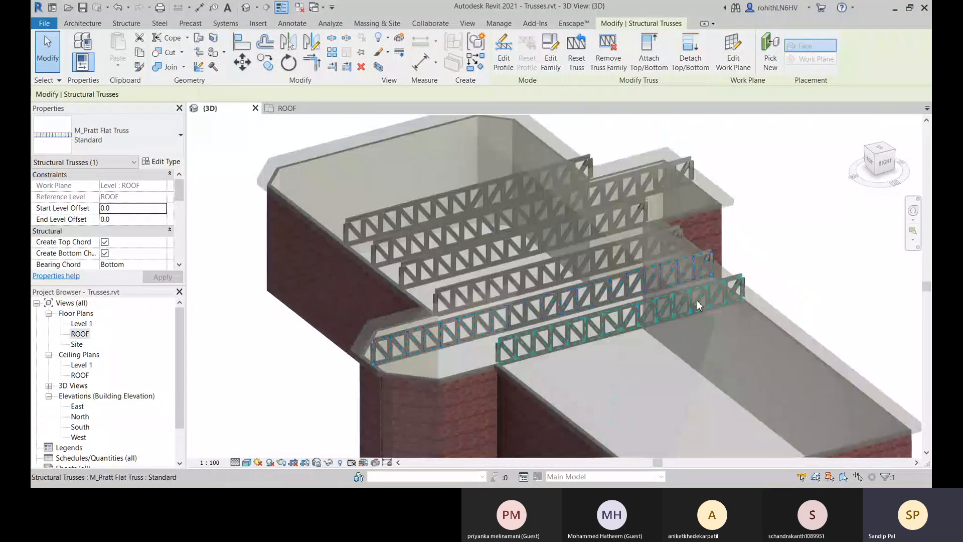
pyautogui.moveTo(603, 276); pyautogui.dragTo(600, 250, button='middle')
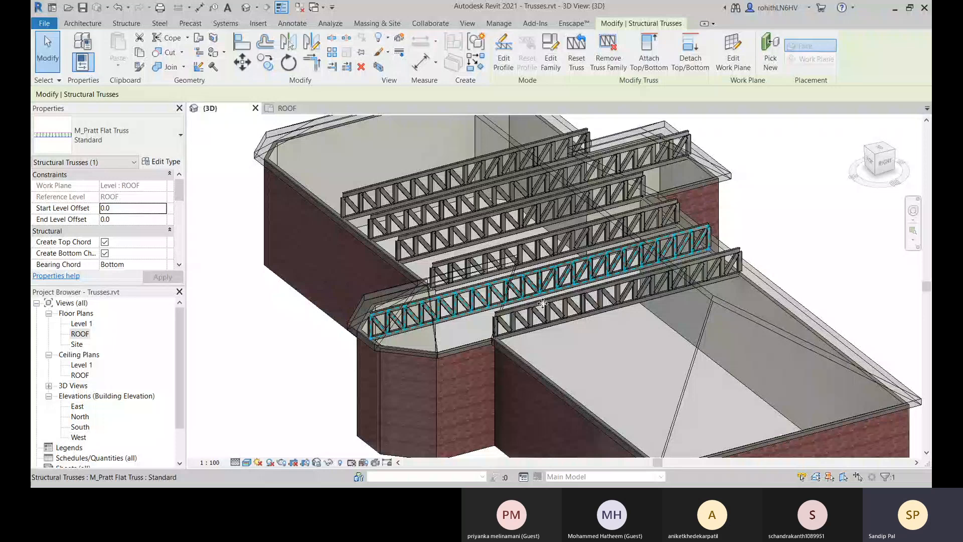
pyautogui.moveTo(792, 234); pyautogui.dragTo(771, 268, button='middle')
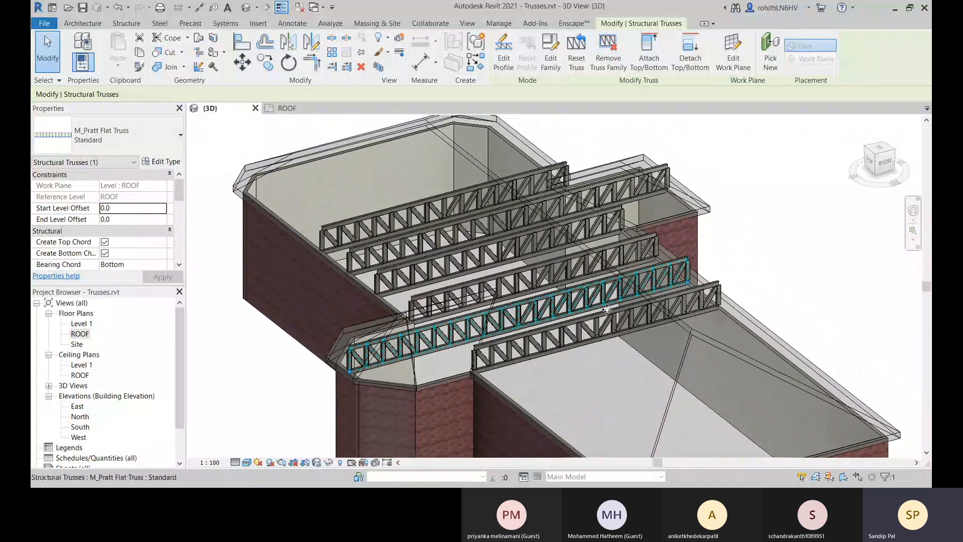
# Open the selected truss's profile, examine its top and bottom chord lines, and finish the profile edit.
pyautogui.click(505, 58)
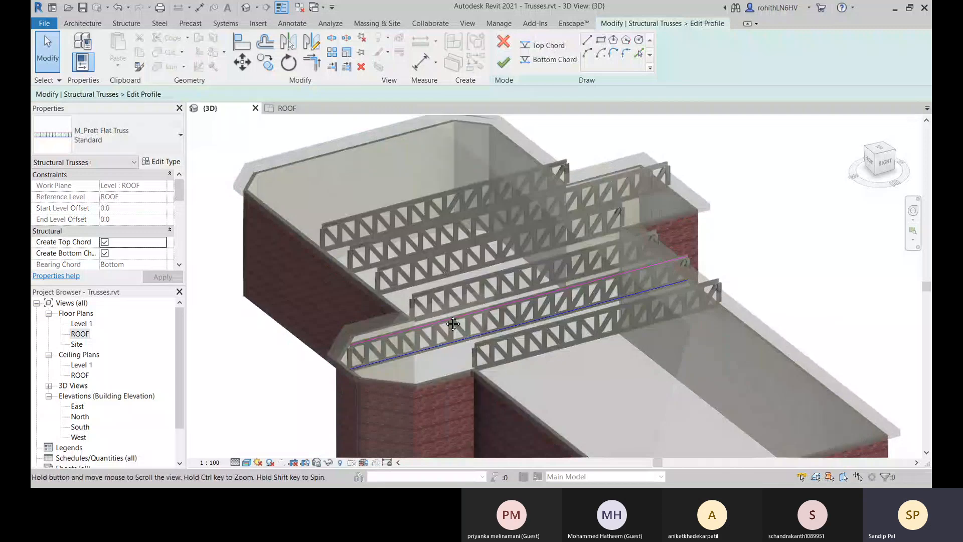
pyautogui.keyDown('shift'); pyautogui.moveTo(453, 323); pyautogui.dragTo(490, 304, button='middle'); pyautogui.keyUp('shift')
pyautogui.scroll(4, 345, 317)
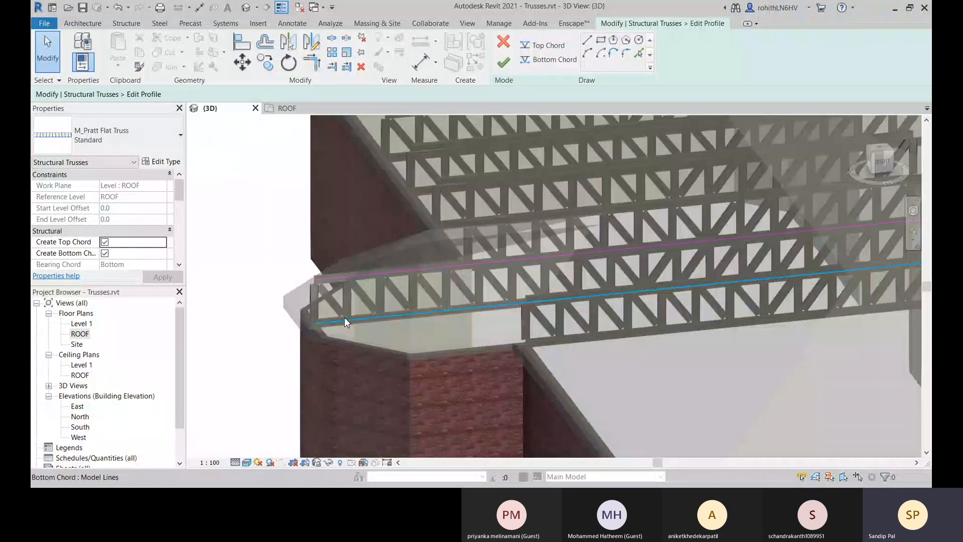
pyautogui.keyDown('shift'); pyautogui.moveTo(555, 262); pyautogui.dragTo(483, 310, button='middle'); pyautogui.keyUp('shift')
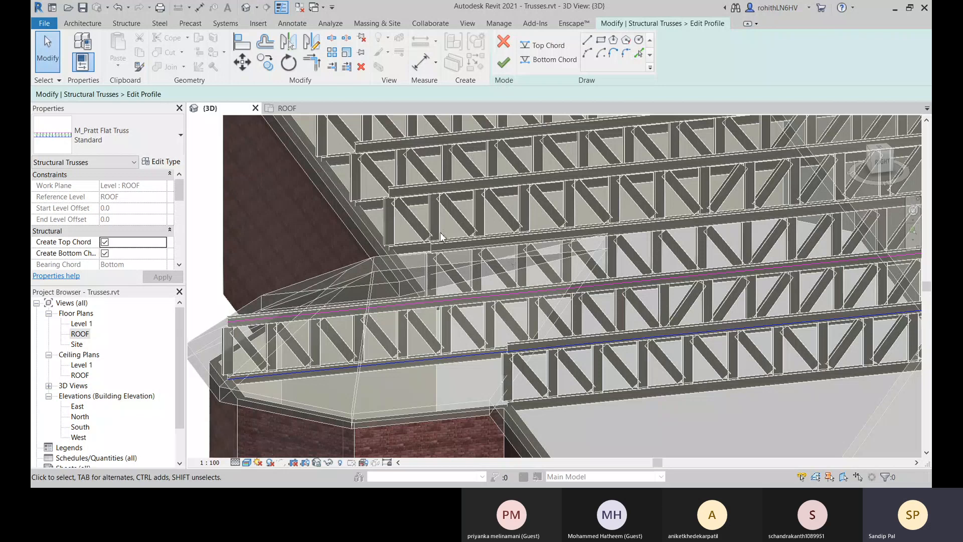
pyautogui.click(504, 63)
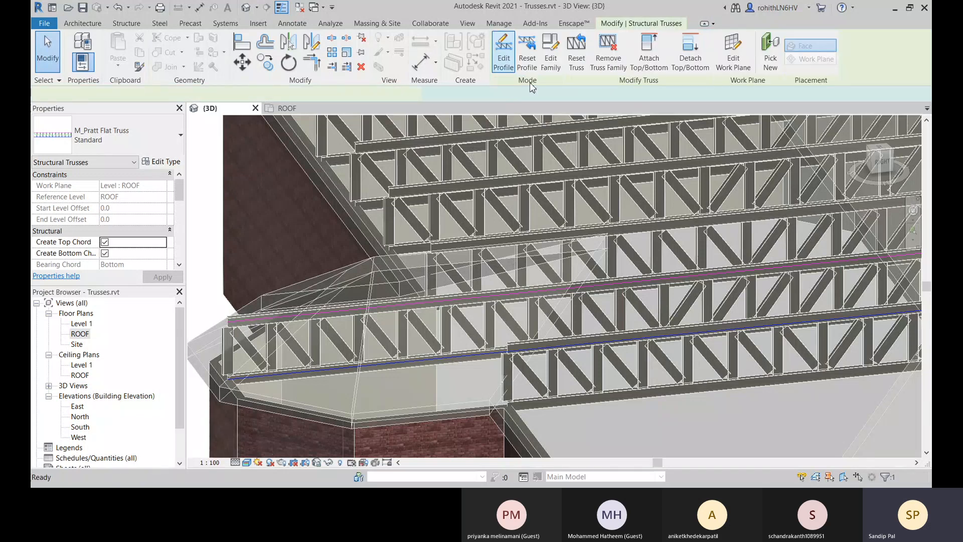
# Attach the top of the selected truss to the roof, accepting that its chord profile is ignored.
pyautogui.scroll(-5, 461, 309)
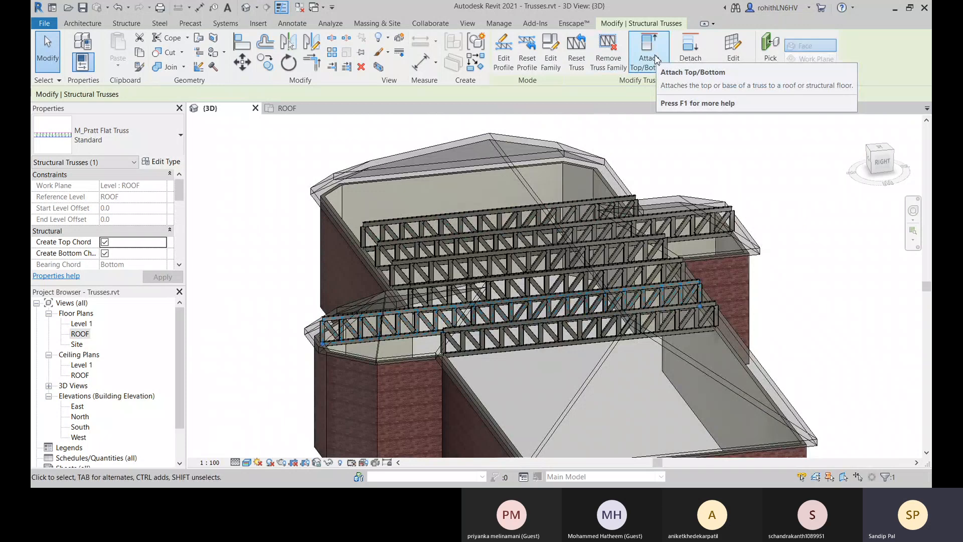
pyautogui.click(655, 59)
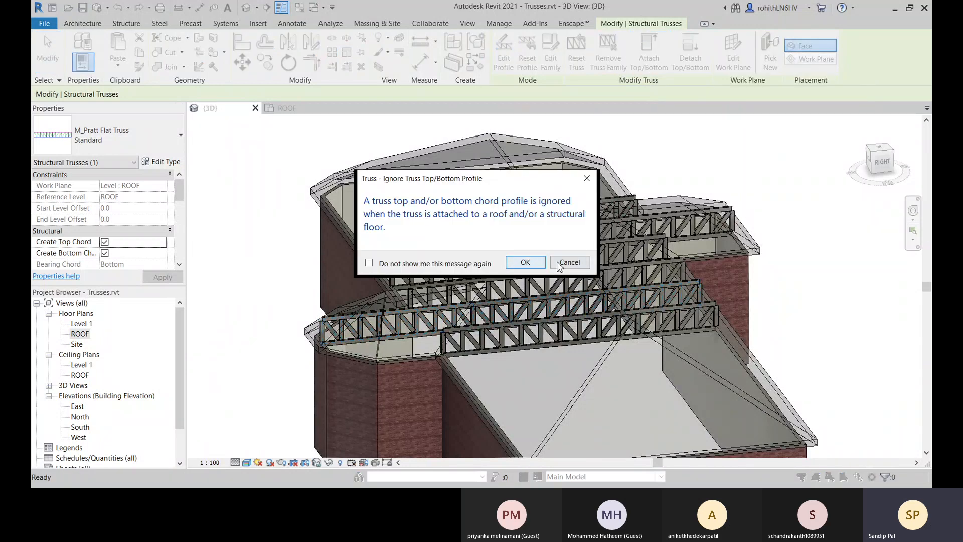
pyautogui.click(525, 263)
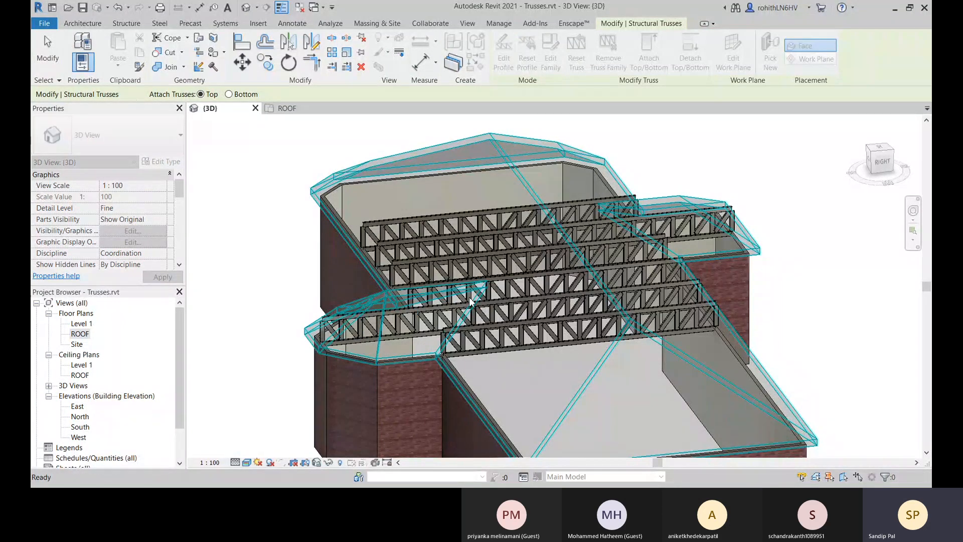
pyautogui.click(447, 338)
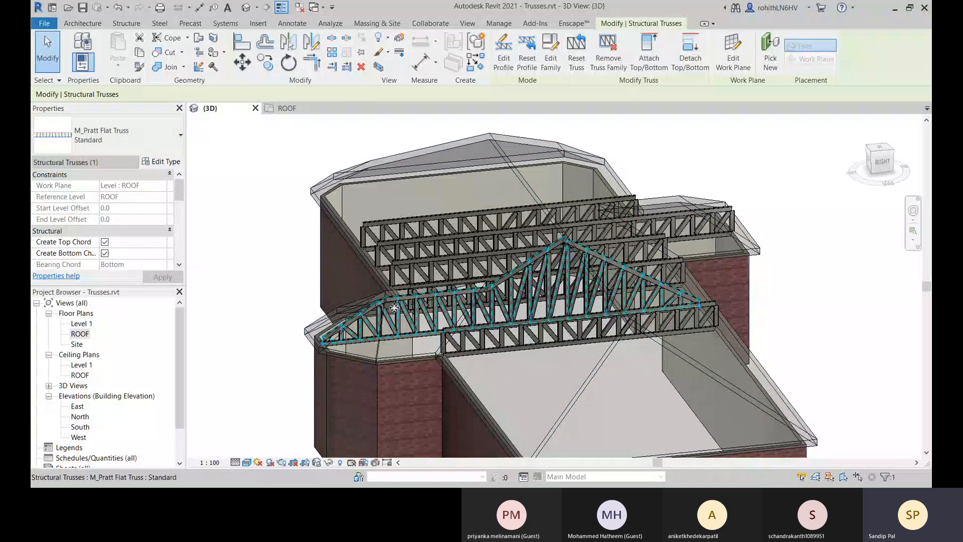
pyautogui.keyDown('shift'); pyautogui.moveTo(395, 308); pyautogui.dragTo(452, 407, button='middle'); pyautogui.keyUp('shift')
pyautogui.scroll(-5, 541, 353)
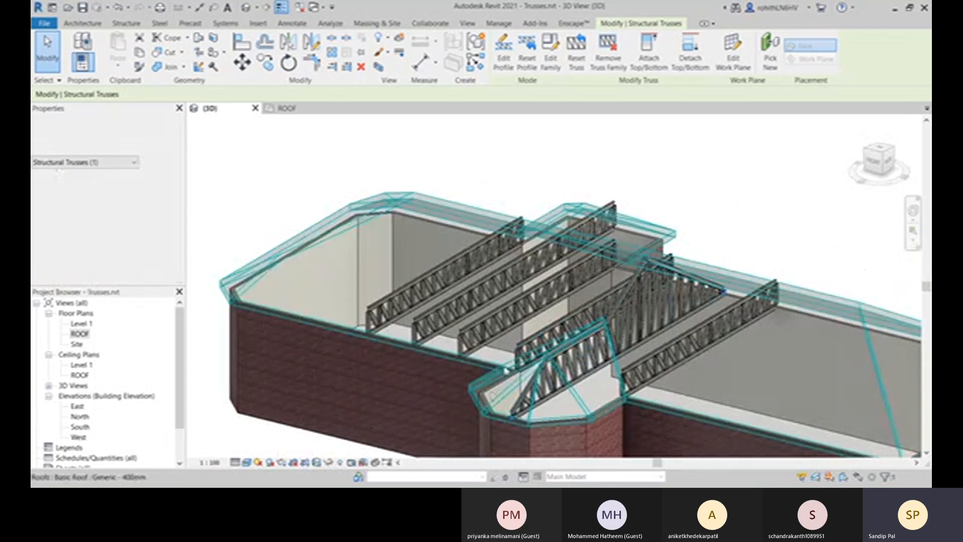
# Attach the top of the selected Pratt flat truss, just beside the front bay, to the roof.
pyautogui.scroll(5, 554, 336)
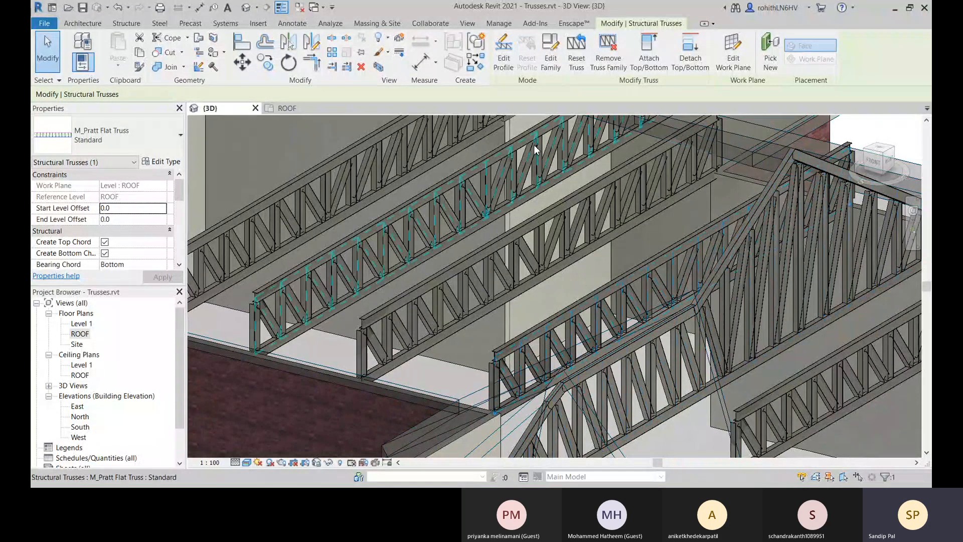
pyautogui.click(650, 59)
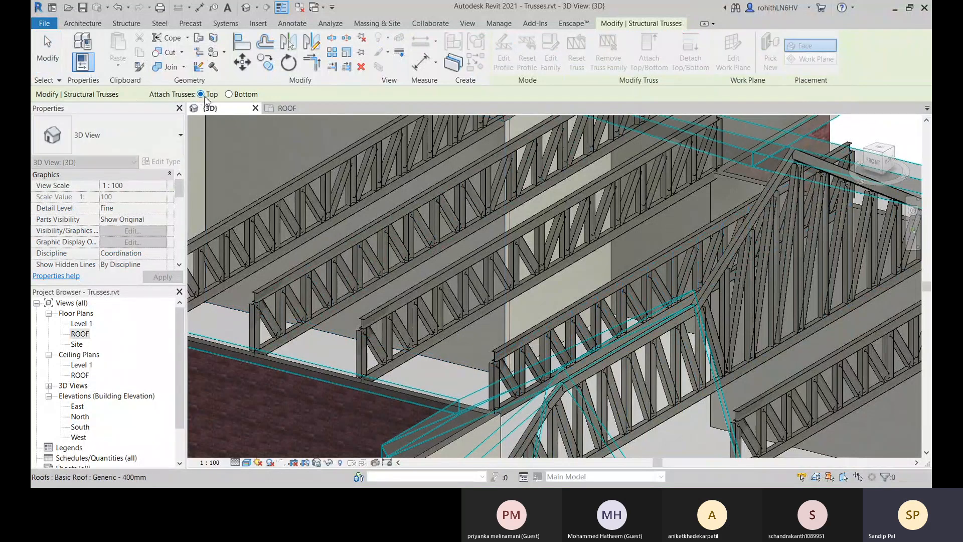
pyautogui.scroll(-3, 411, 294)
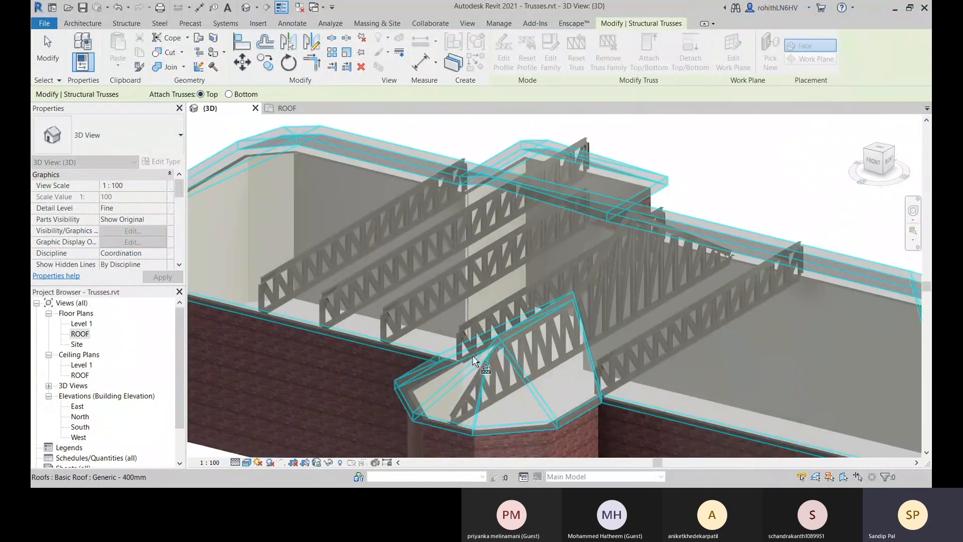
pyautogui.keyDown('shift'); pyautogui.moveTo(473, 358); pyautogui.dragTo(429, 452, button='middle'); pyautogui.keyUp('shift')
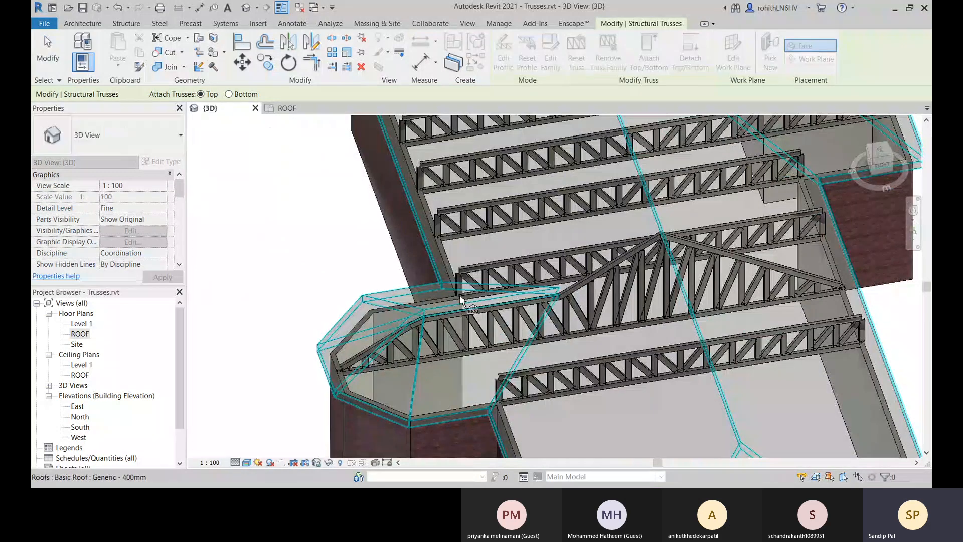
pyautogui.scroll(6, 459, 294)
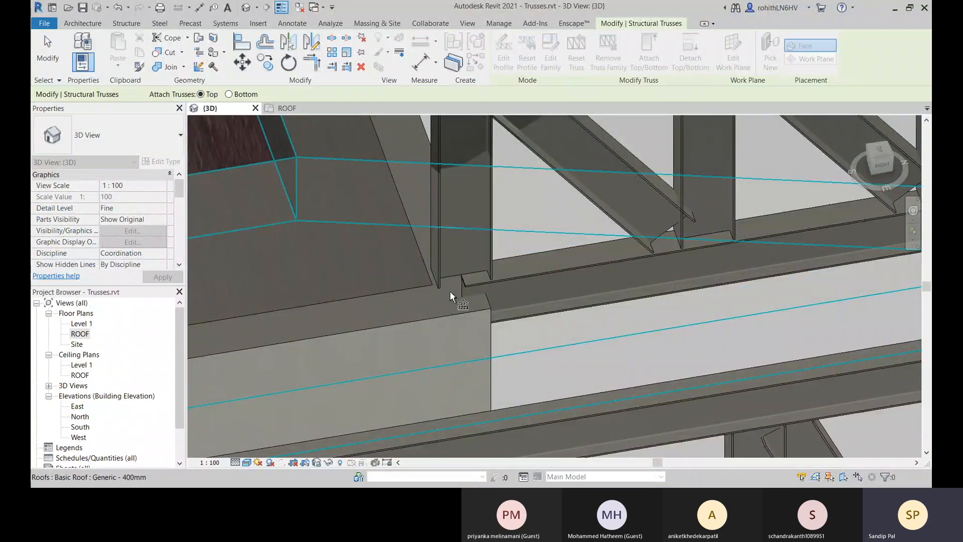
pyautogui.scroll(-5, 451, 293)
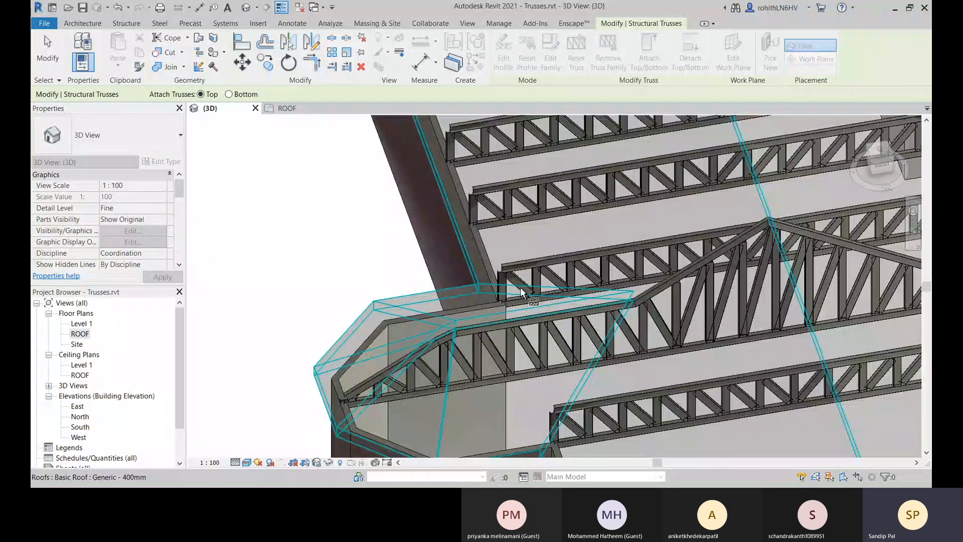
pyautogui.scroll(-5, 519, 291)
pyautogui.keyDown('shift'); pyautogui.moveTo(416, 359); pyautogui.dragTo(438, 276, button='middle'); pyautogui.keyUp('shift')
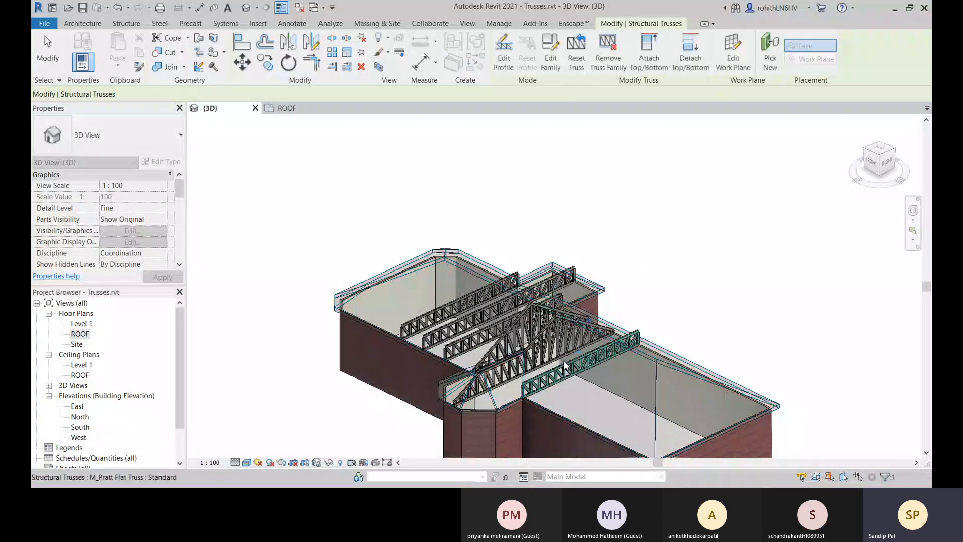
# Select the adjacent flat truss between the front and back bays and attach its top to the roof.
pyautogui.keyDown('shift'); pyautogui.moveTo(575, 355); pyautogui.dragTo(421, 391, button='middle'); pyautogui.keyUp('shift')
pyautogui.click(422, 390)
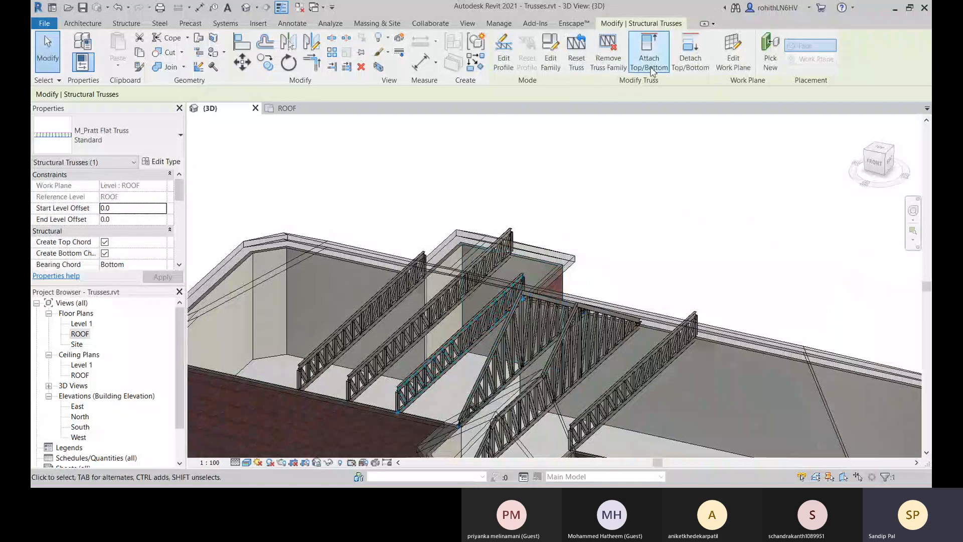
pyautogui.click(649, 53)
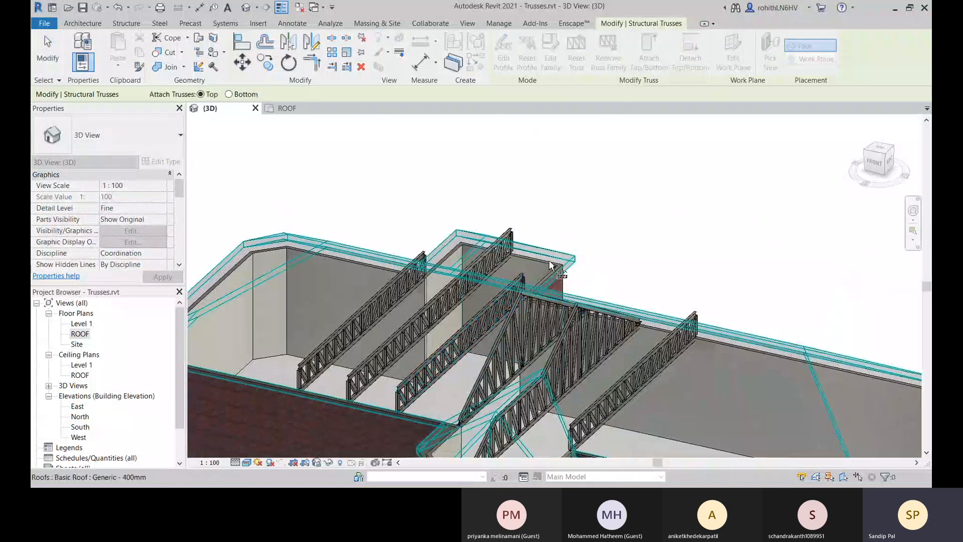
pyautogui.click(488, 363)
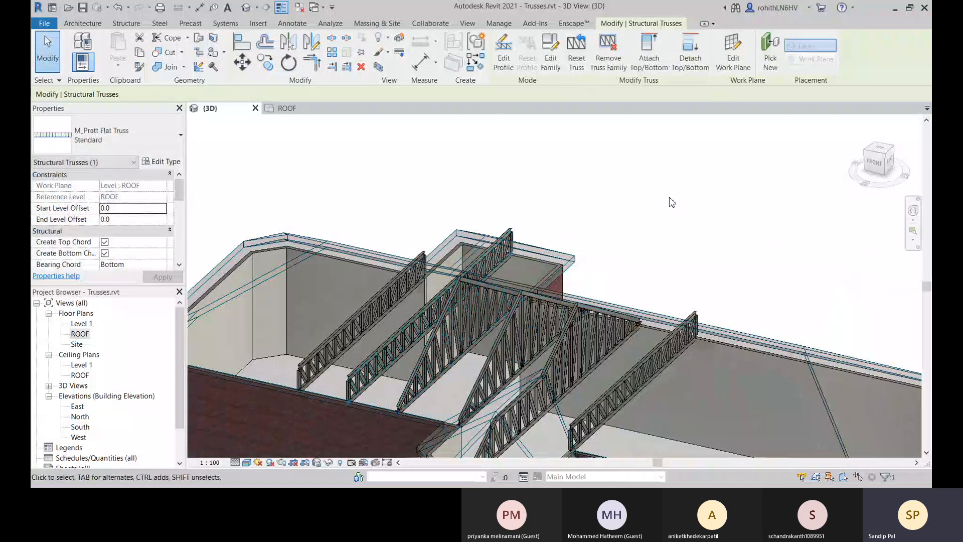
# Attach the top of the flat truss that runs through the back bay to the roof.
pyautogui.scroll(2, 404, 362)
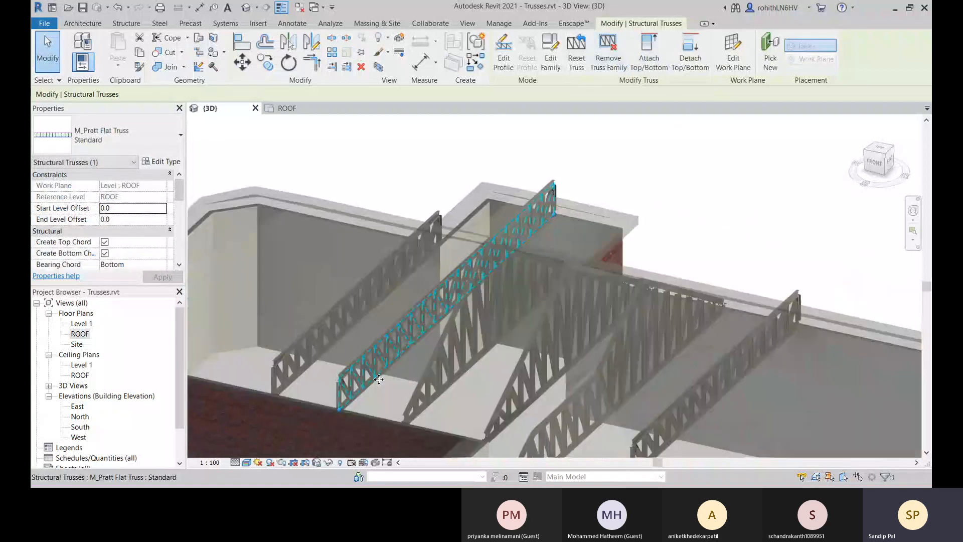
pyautogui.keyDown('shift'); pyautogui.moveTo(405, 362); pyautogui.dragTo(620, 295, button='middle'); pyautogui.keyUp('shift')
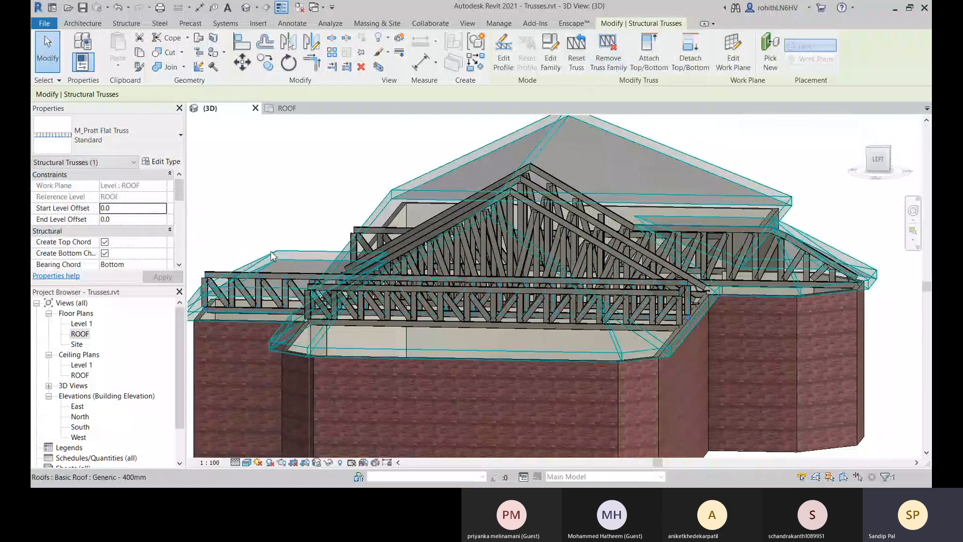
pyautogui.keyDown('shift'); pyautogui.moveTo(355, 279); pyautogui.dragTo(394, 312, button='middle'); pyautogui.keyUp('shift')
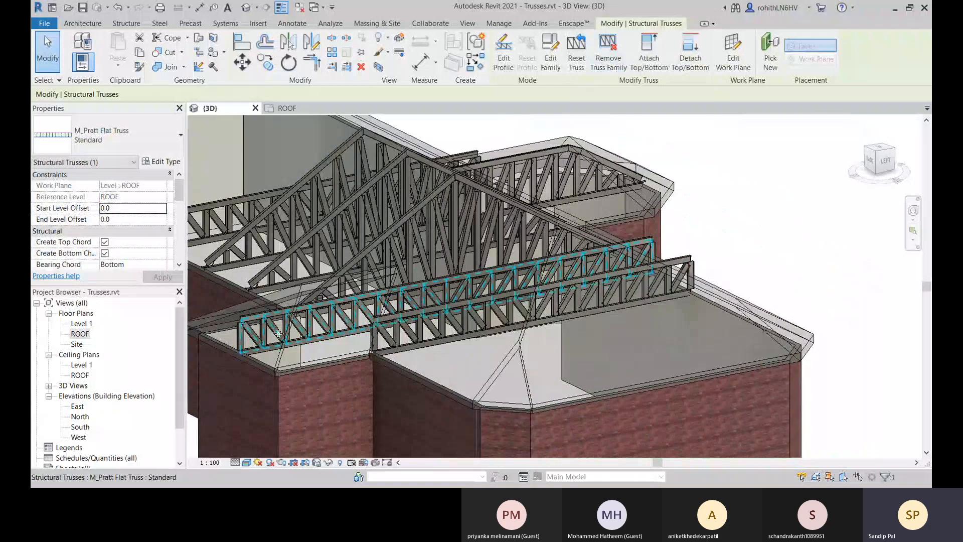
pyautogui.moveTo(278, 333); pyautogui.dragTo(367, 352, button='middle')
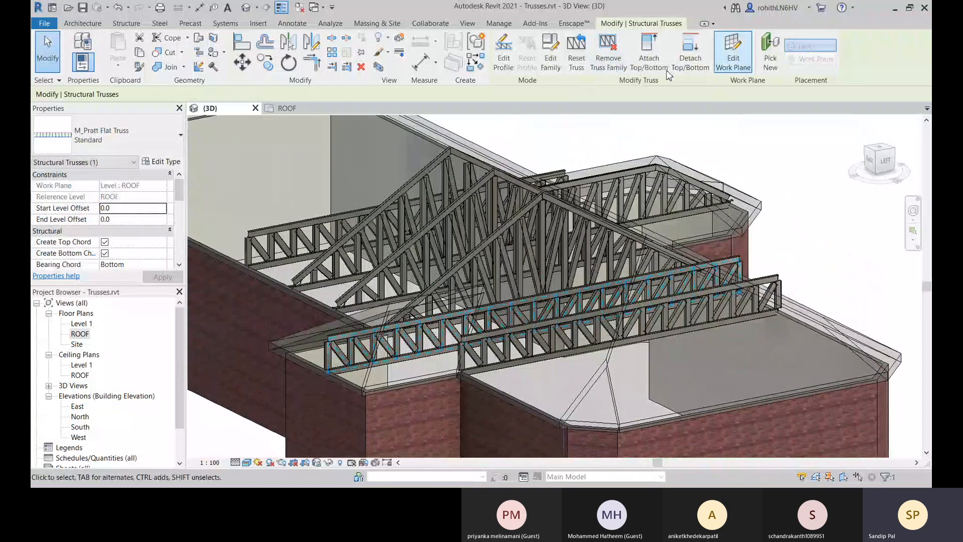
pyautogui.click(649, 55)
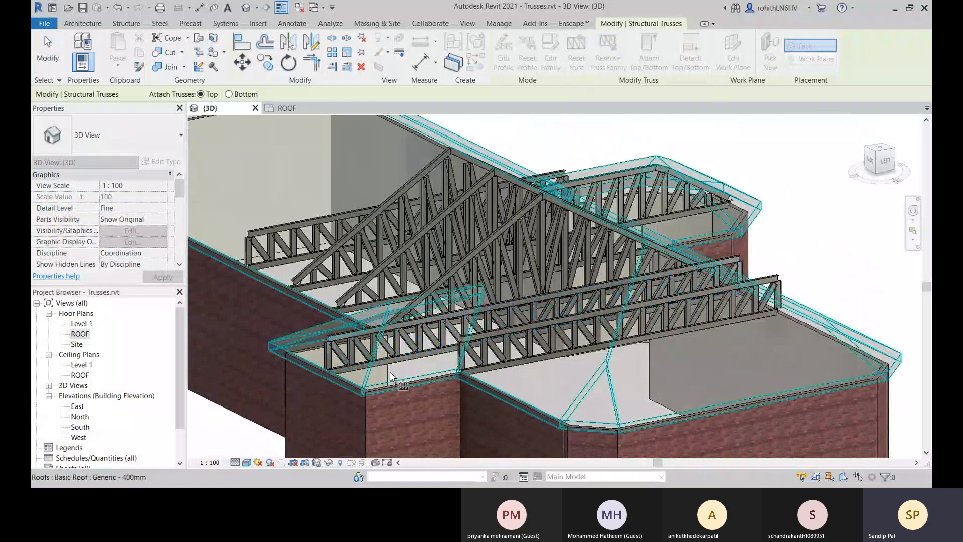
pyautogui.click(657, 368)
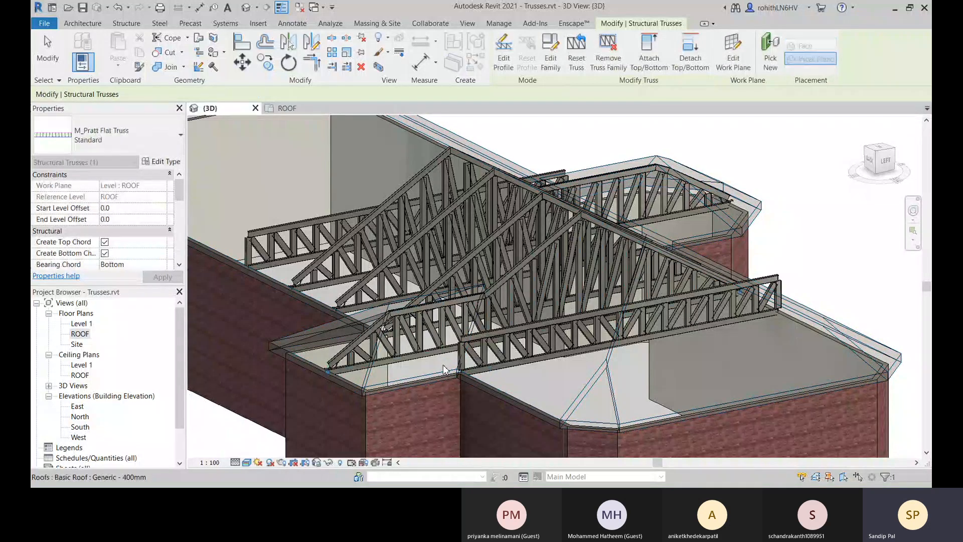
# Examine from several angles how the back bay truss's top chord follows the main and bay roof slopes.
pyautogui.keyDown('shift'); pyautogui.moveTo(676, 280); pyautogui.dragTo(637, 240, button='middle'); pyautogui.keyUp('shift')
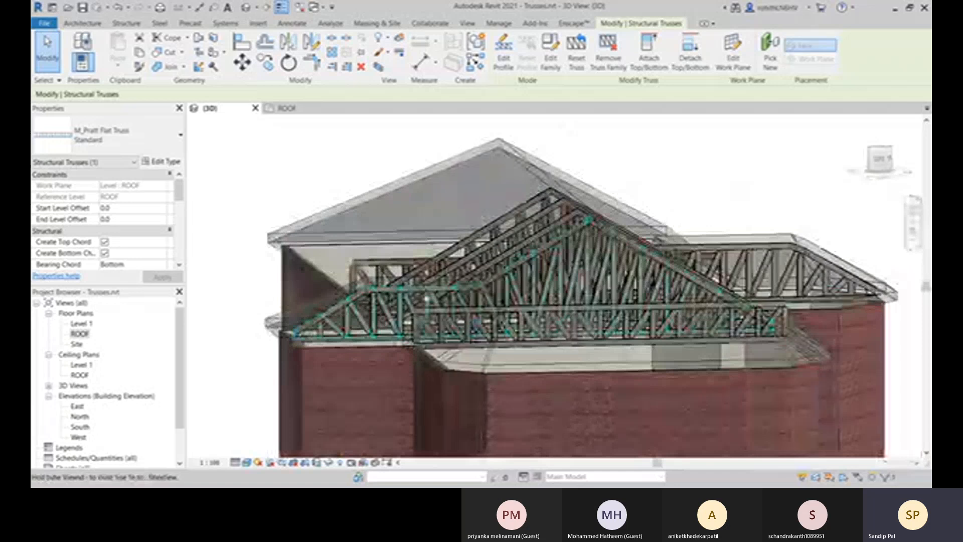
pyautogui.scroll(3, 423, 303)
pyautogui.moveTo(423, 303); pyautogui.dragTo(531, 264, button='middle')
pyautogui.scroll(2, 447, 289)
pyautogui.moveTo(447, 289); pyautogui.dragTo(393, 279, button='middle')
pyautogui.keyDown('shift'); pyautogui.moveTo(492, 269); pyautogui.dragTo(456, 324, button='middle'); pyautogui.keyUp('shift')
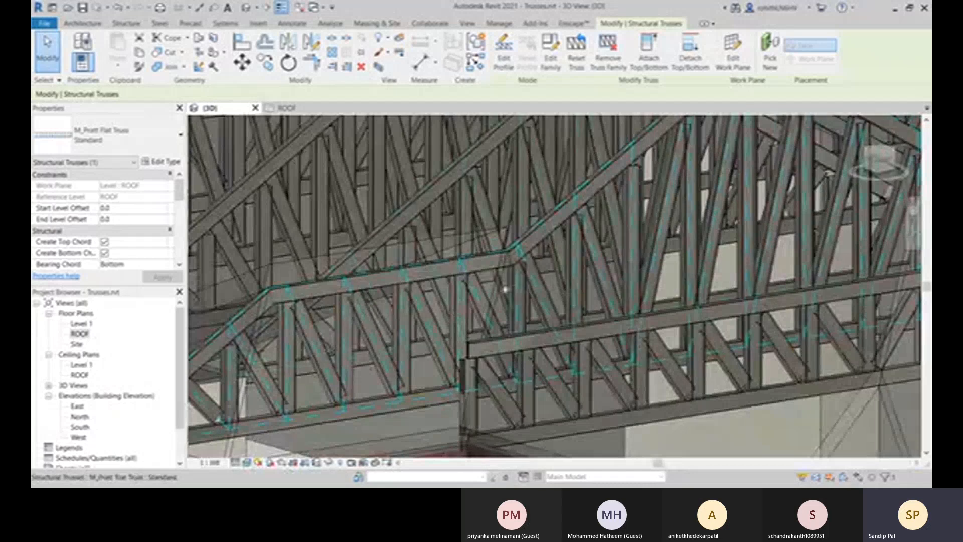
pyautogui.moveTo(590, 277); pyautogui.dragTo(539, 253, button='middle')
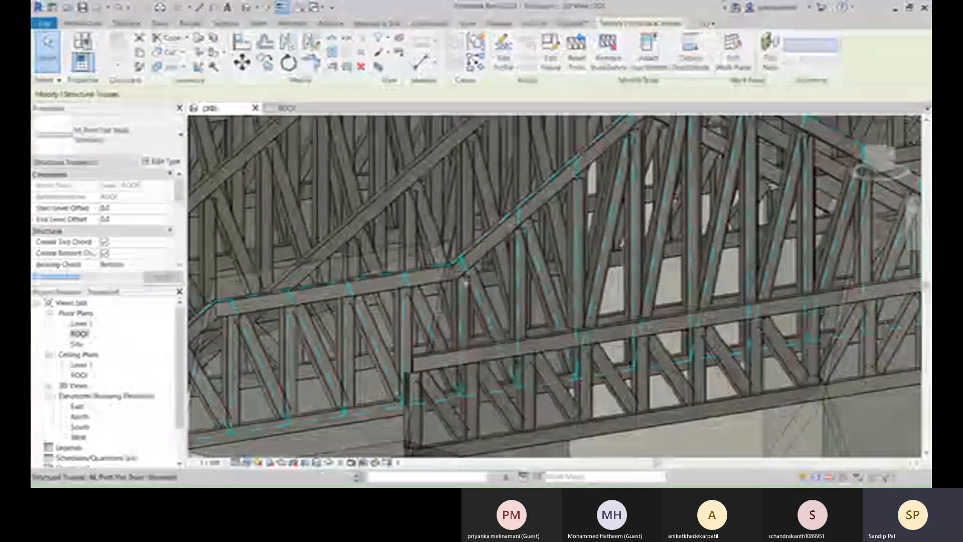
pyautogui.scroll(-5, 494, 322)
pyautogui.scroll(3, 596, 270)
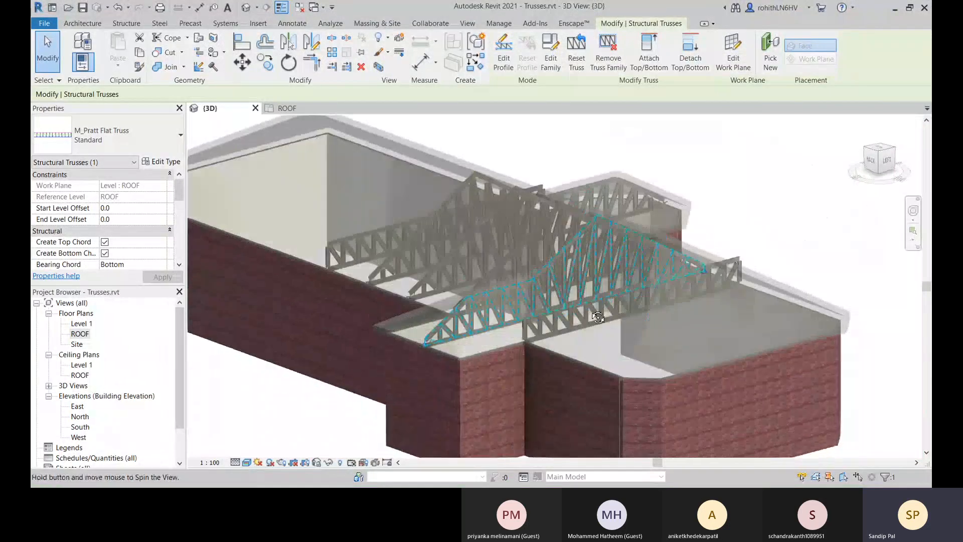
pyautogui.scroll(6, 607, 231)
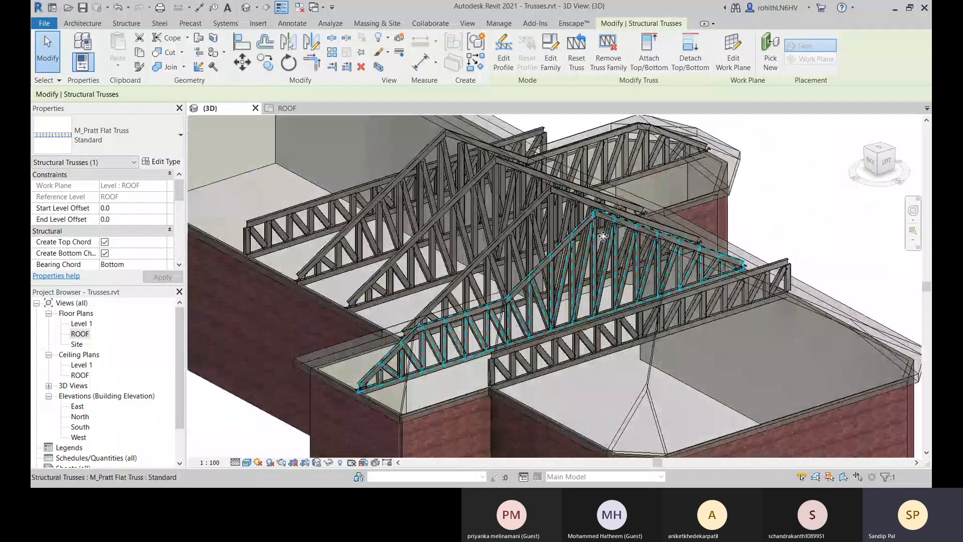
pyautogui.scroll(-5, 598, 255)
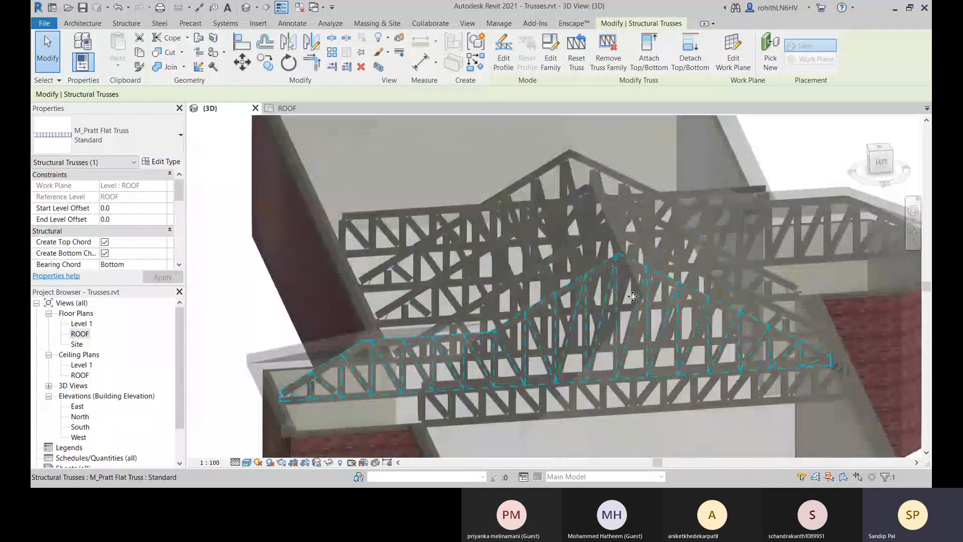
# Select the flat truss between the back bay and the building's left end and attach its top to the roof.
pyautogui.keyDown('shift'); pyautogui.moveTo(599, 255); pyautogui.dragTo(672, 367, button='middle'); pyautogui.keyUp('shift')
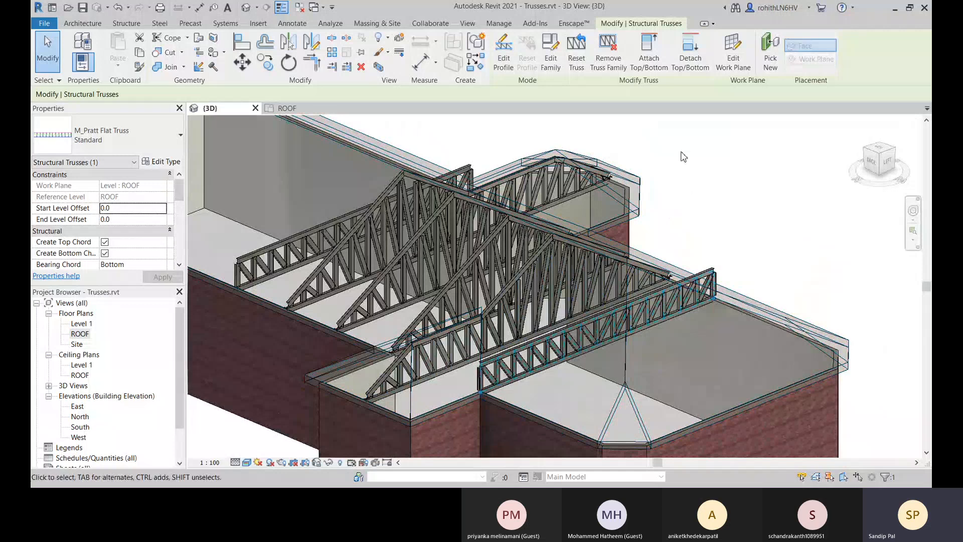
pyautogui.click(651, 69)
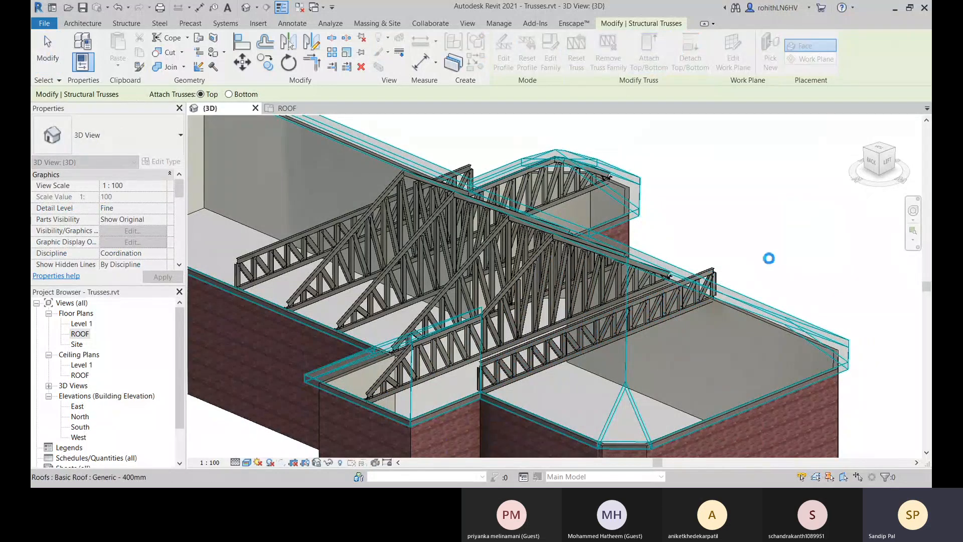
pyautogui.click(756, 237)
# Inspect the left-end truss's chord ends and undo its attachment to the roof.
pyautogui.keyDown('shift'); pyautogui.moveTo(483, 247); pyautogui.dragTo(525, 270, button='middle'); pyautogui.keyUp('shift')
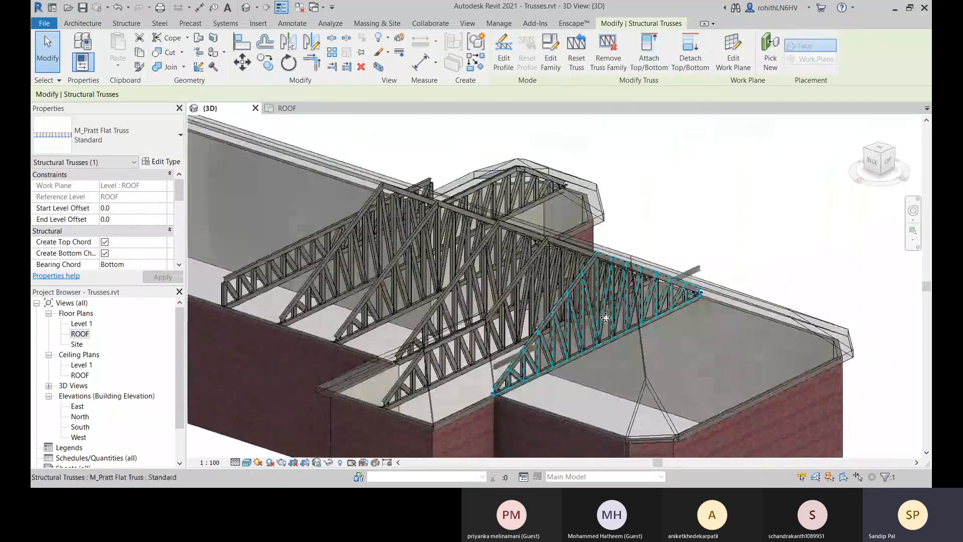
pyautogui.scroll(2, 528, 363)
pyautogui.keyDown('shift'); pyautogui.moveTo(528, 363); pyautogui.dragTo(359, 238, button='middle'); pyautogui.keyUp('shift')
pyautogui.scroll(-1, 506, 283)
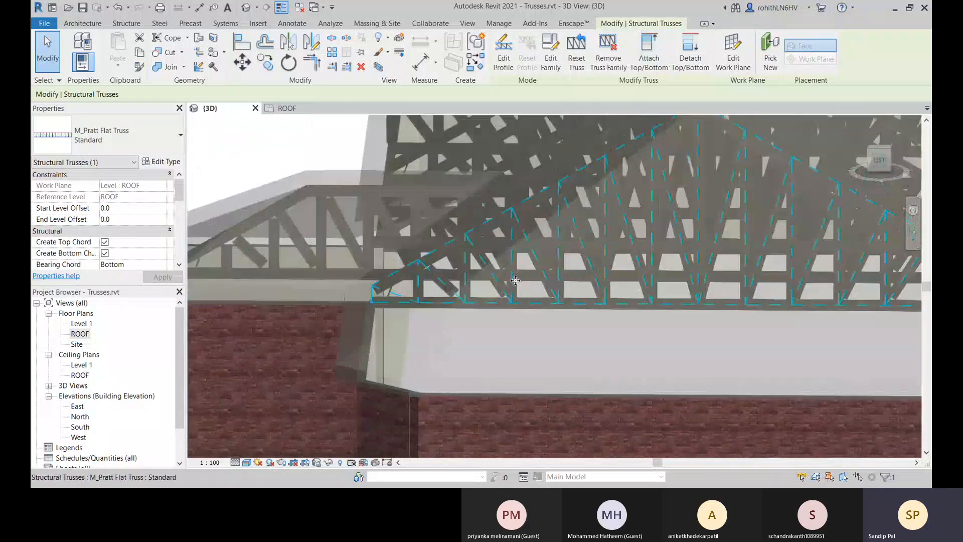
pyautogui.press('Escape')
pyautogui.scroll(-3, 506, 294)
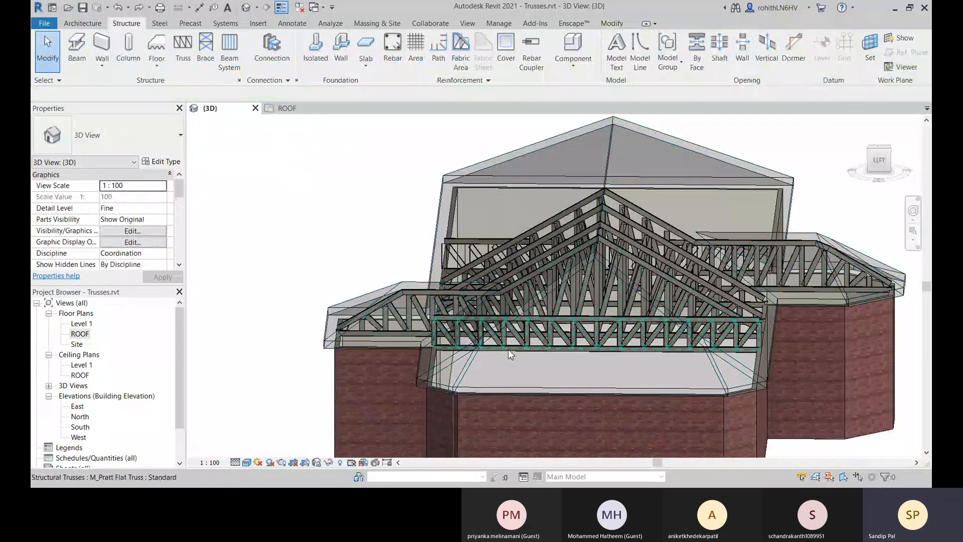
# Reselect the flat truss nearest the building's left end and reattach its top to the roof.
pyautogui.keyDown('shift'); pyautogui.moveTo(515, 347); pyautogui.dragTo(492, 359, button='middle'); pyautogui.keyUp('shift')
pyautogui.scroll(2, 491, 359)
pyautogui.click(492, 359)
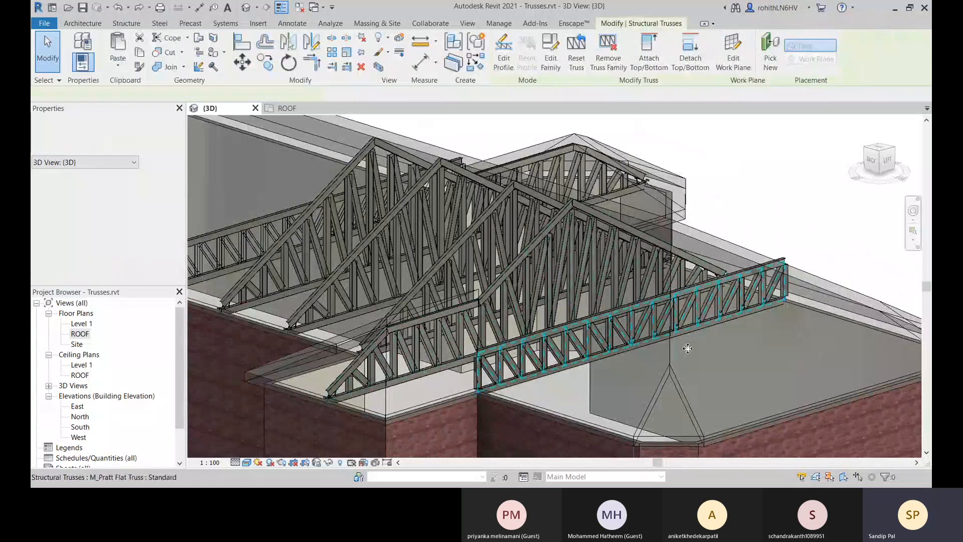
pyautogui.click(644, 61)
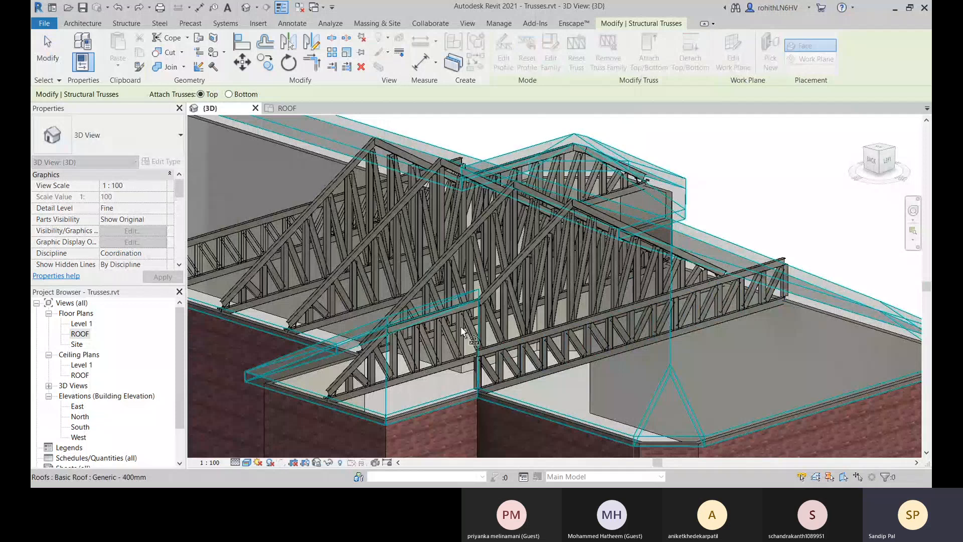
pyautogui.click(603, 341)
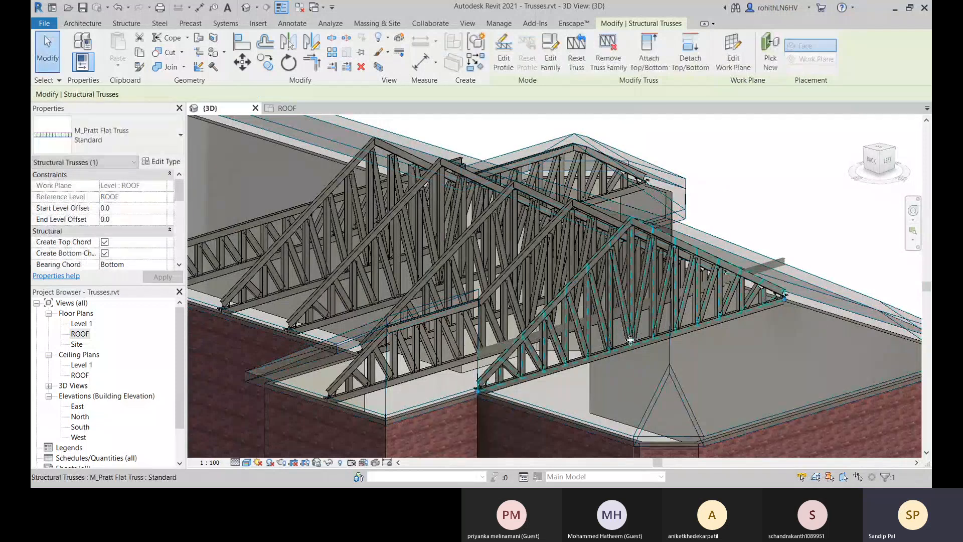
# Examine the reattached left-end truss and the stray chord pieces at its ends from several angles.
pyautogui.keyDown('shift'); pyautogui.moveTo(603, 341); pyautogui.dragTo(677, 333, button='middle'); pyautogui.keyUp('shift')
pyautogui.scroll(5, 560, 359)
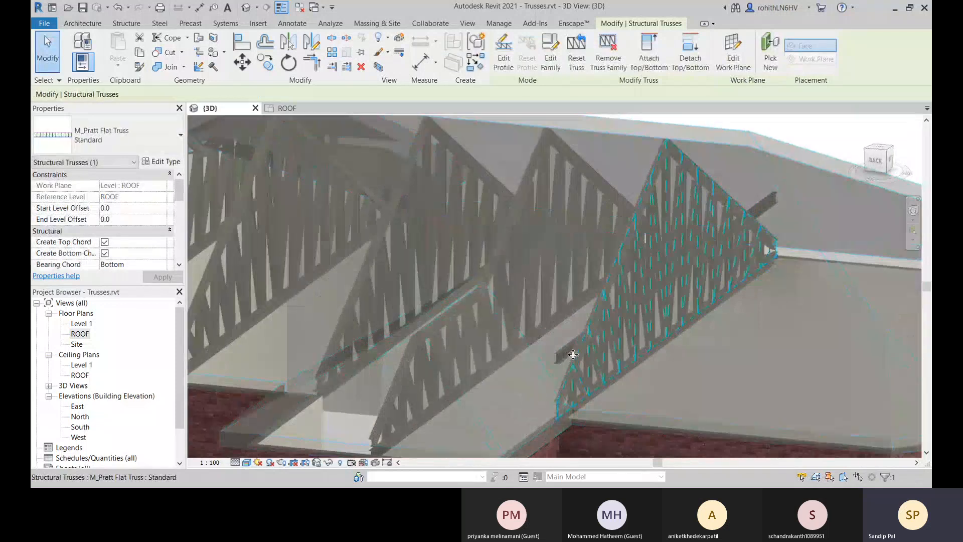
pyautogui.scroll(-6, 562, 351)
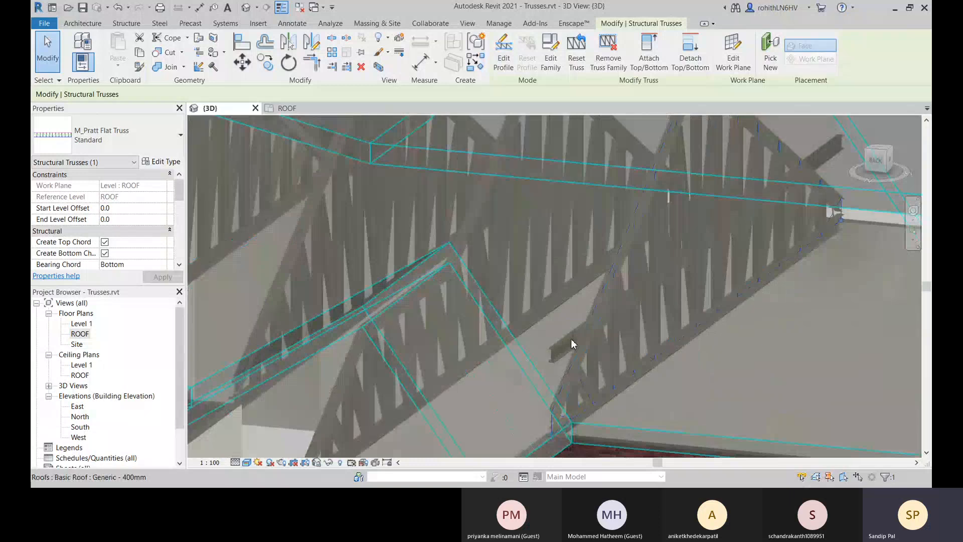
pyautogui.keyDown('shift'); pyautogui.moveTo(567, 345); pyautogui.dragTo(652, 326, button='middle'); pyautogui.keyUp('shift')
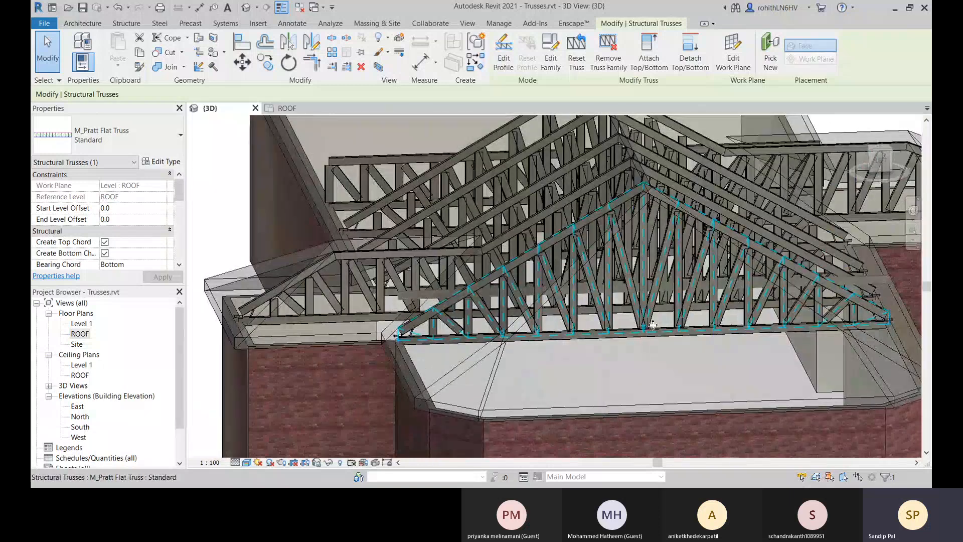
pyautogui.keyDown('shift'); pyautogui.moveTo(553, 316); pyautogui.dragTo(558, 338, button='middle'); pyautogui.keyUp('shift')
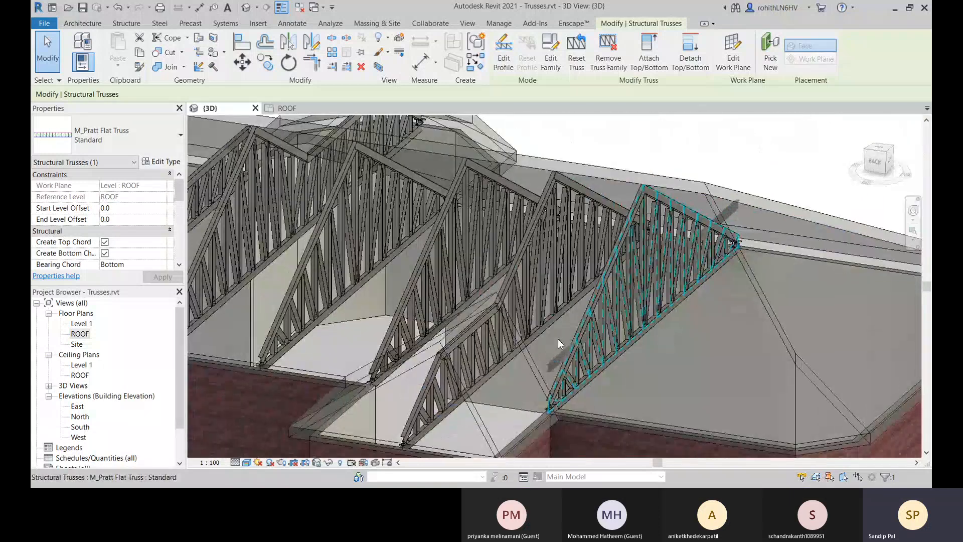
pyautogui.scroll(-3, 456, 335)
pyautogui.moveTo(456, 335); pyautogui.dragTo(503, 328, button='middle')
pyautogui.click(504, 328)
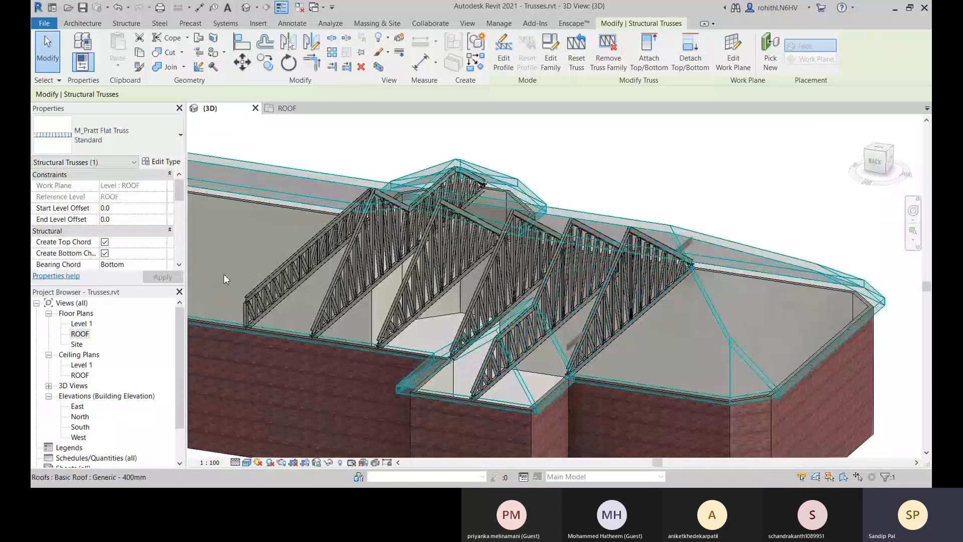
# Select the remaining flat truss between the front bay and the building's right end and attach its top to the roof.
pyautogui.click(275, 282)
pyautogui.click(635, 63)
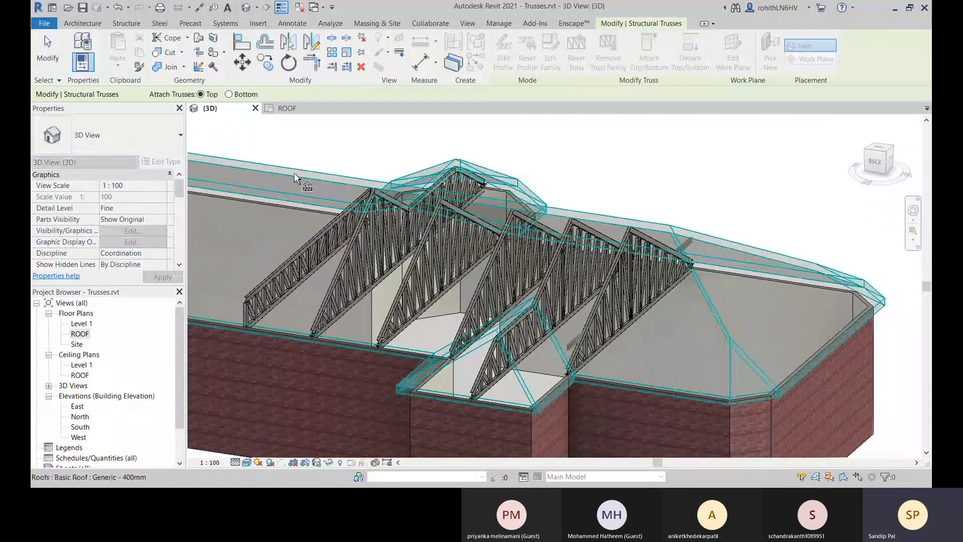
pyautogui.click(284, 260)
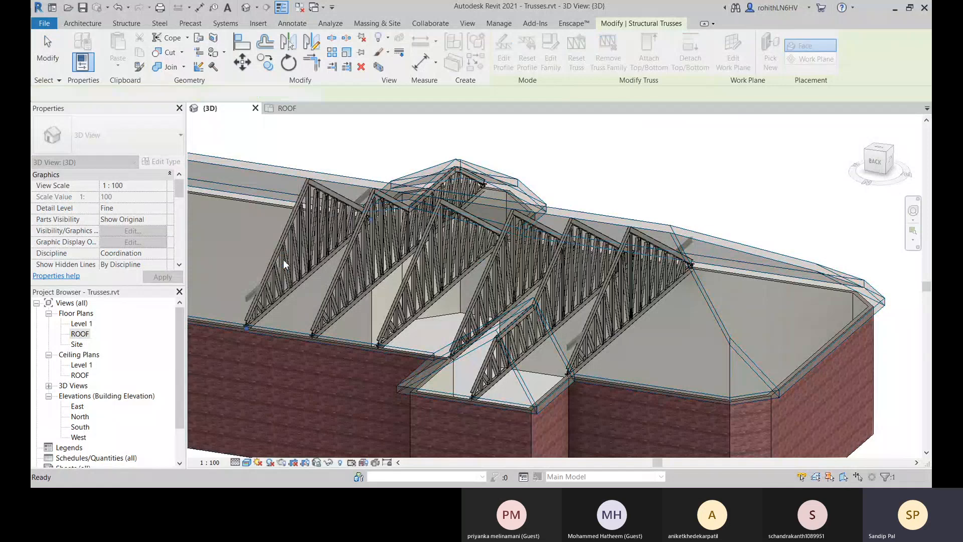
pyautogui.keyDown('shift'); pyautogui.moveTo(284, 260); pyautogui.dragTo(348, 267, button='middle'); pyautogui.keyUp('shift')
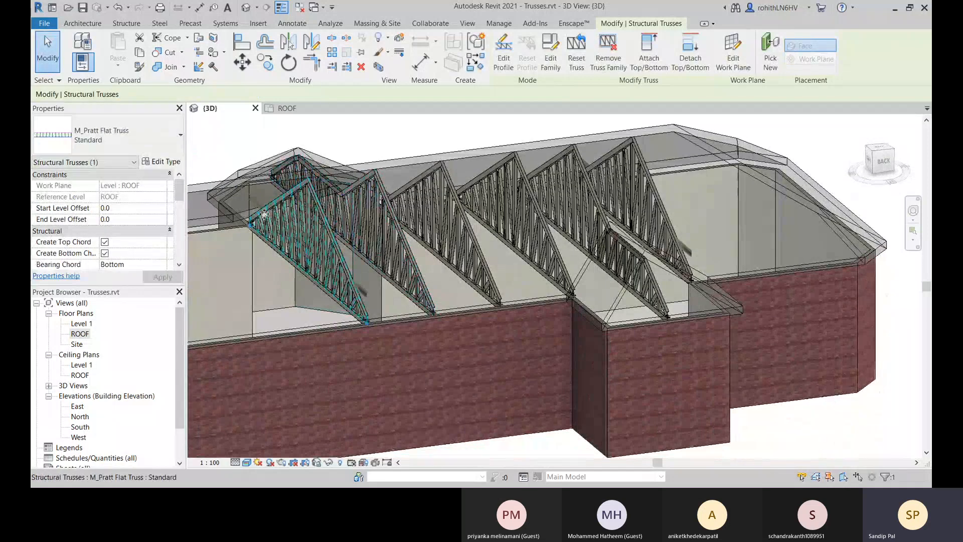
pyautogui.scroll(3, 264, 211)
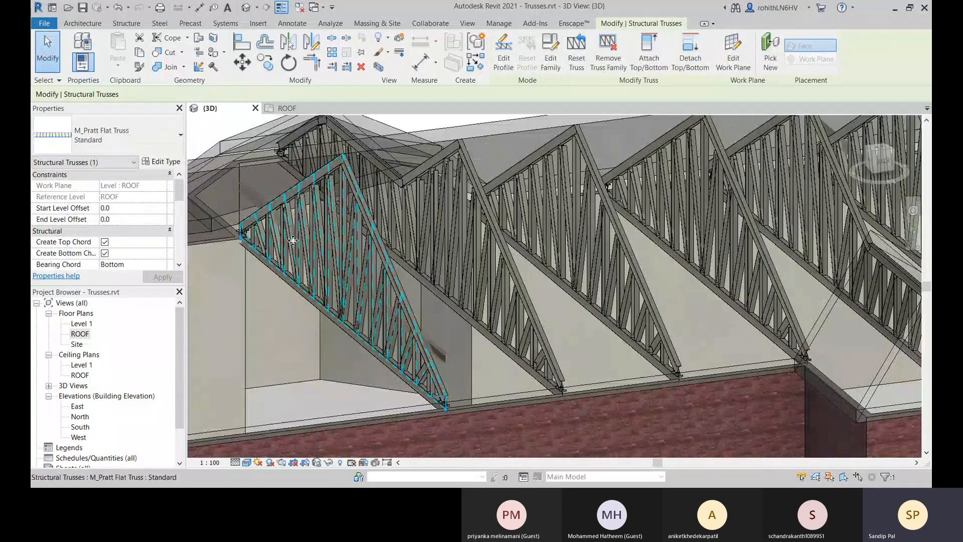
pyautogui.press('Escape')
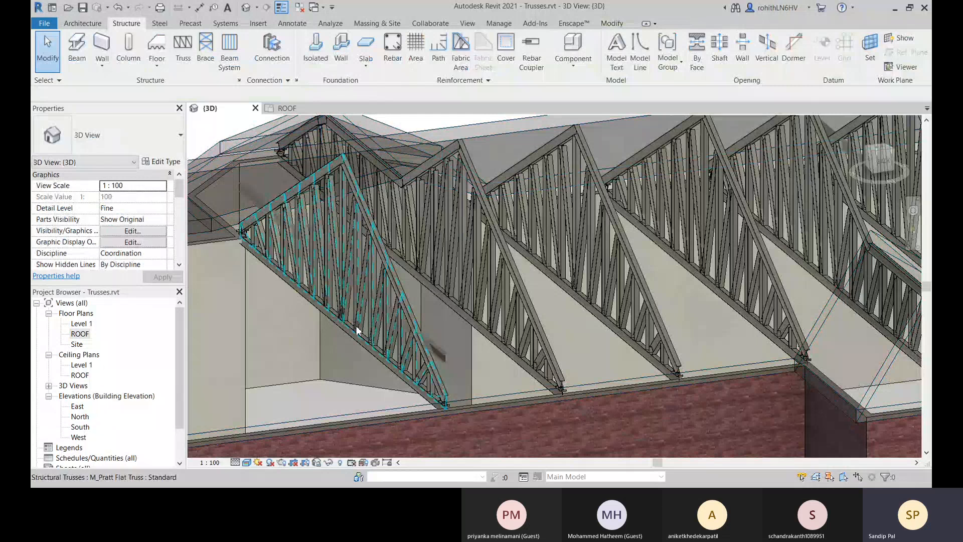
# Check the newly attached truss's chord ends and temporarily hide the roof to expose all the trusses.
pyautogui.keyDown('shift'); pyautogui.moveTo(370, 333); pyautogui.dragTo(493, 261, button='middle'); pyautogui.keyUp('shift')
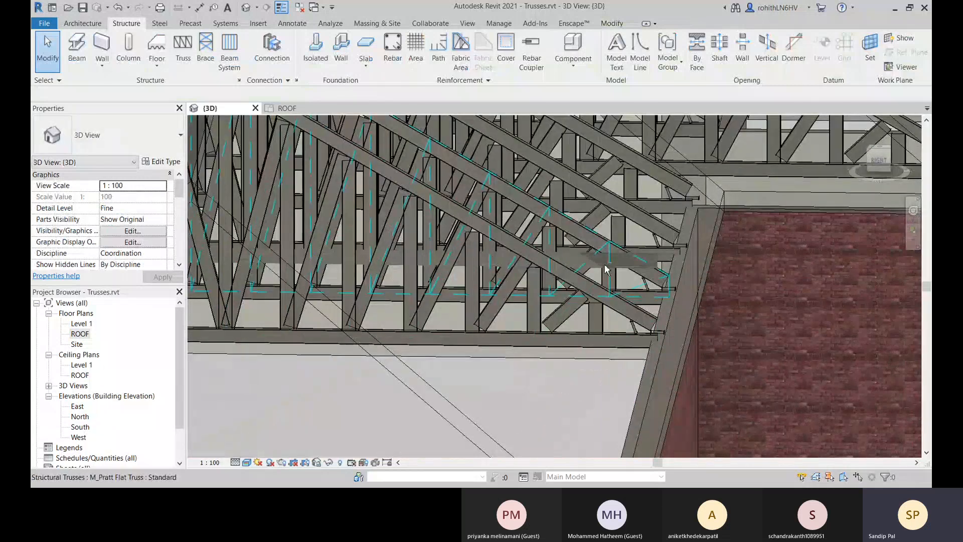
pyautogui.keyDown('shift'); pyautogui.moveTo(606, 269); pyautogui.dragTo(441, 294, button='middle'); pyautogui.keyUp('shift')
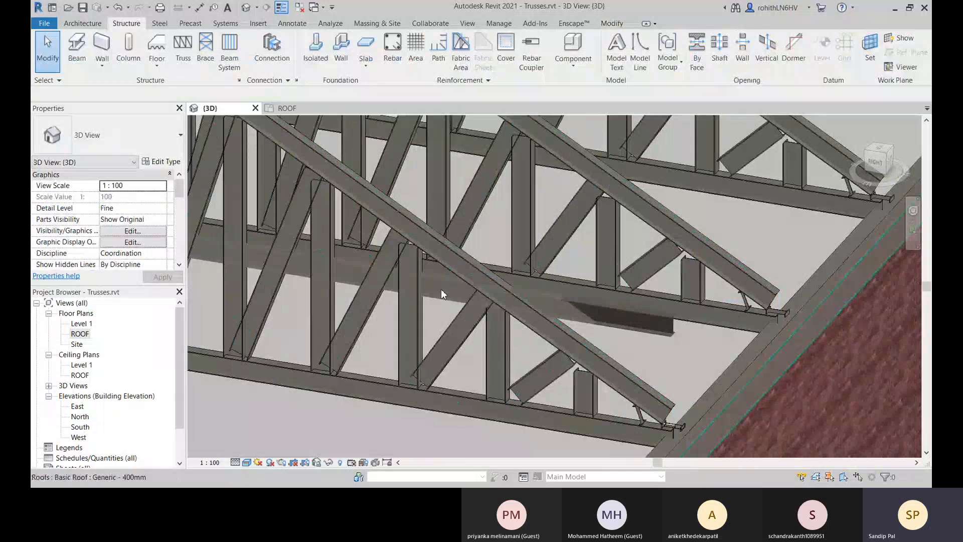
pyautogui.scroll(2, 437, 281)
pyautogui.keyDown('shift'); pyautogui.moveTo(509, 300); pyautogui.dragTo(730, 292, button='middle'); pyautogui.keyUp('shift')
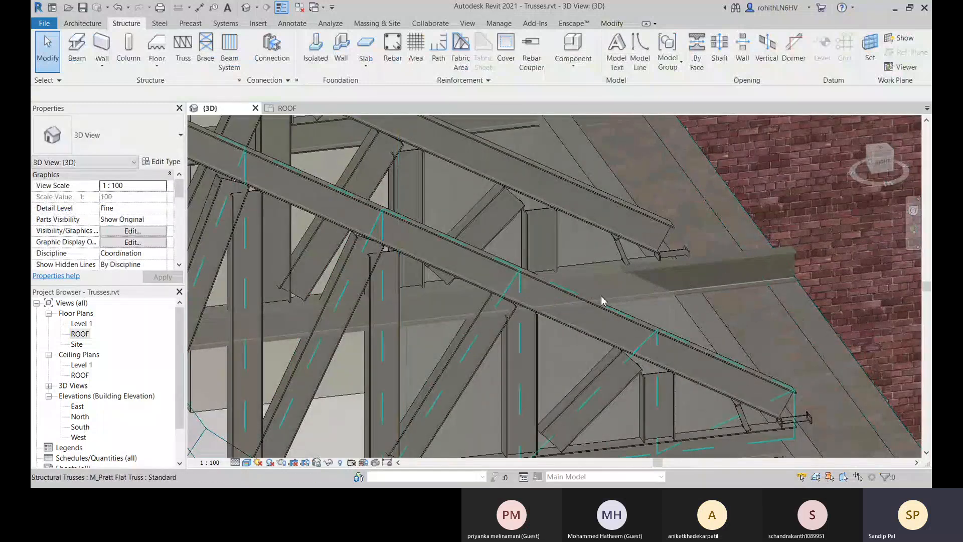
pyautogui.scroll(-10, 602, 300)
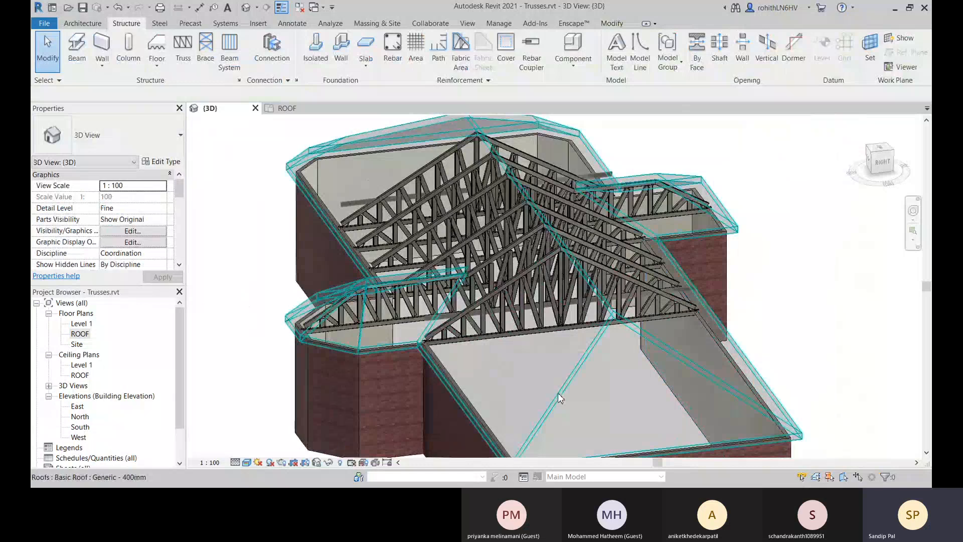
pyautogui.click(558, 393)
pyautogui.press('h')
pyautogui.press('h')
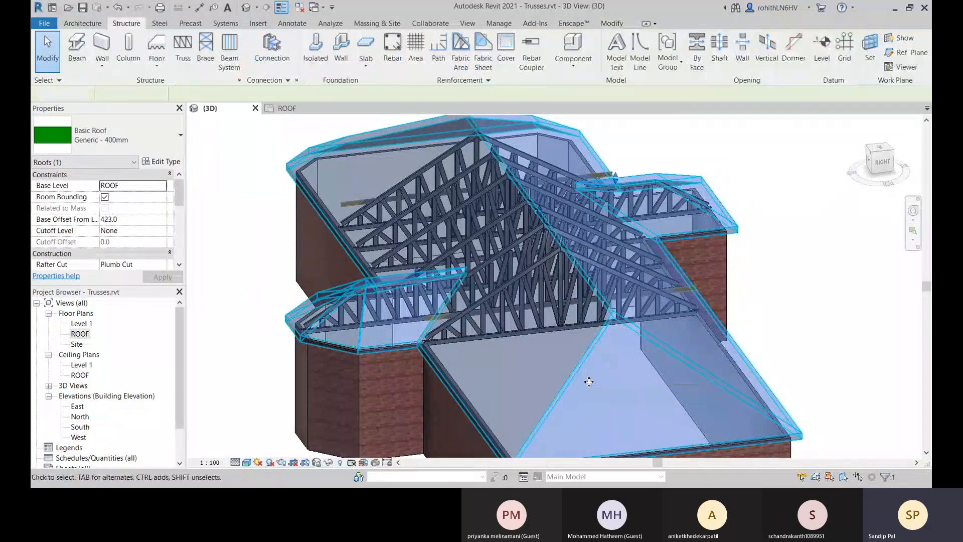
# Examine the exposed trusses from several angles and inspect the short web member at the heel of the truss beside the front bay.
pyautogui.moveTo(618, 378); pyautogui.dragTo(536, 325, button='middle')
pyautogui.scroll(3, 401, 290)
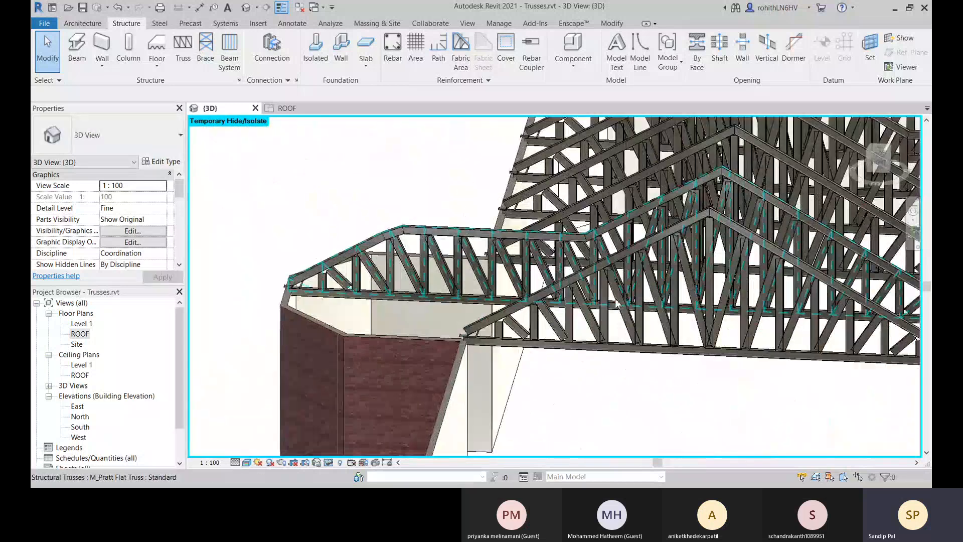
pyautogui.moveTo(627, 327); pyautogui.dragTo(433, 325, button='middle')
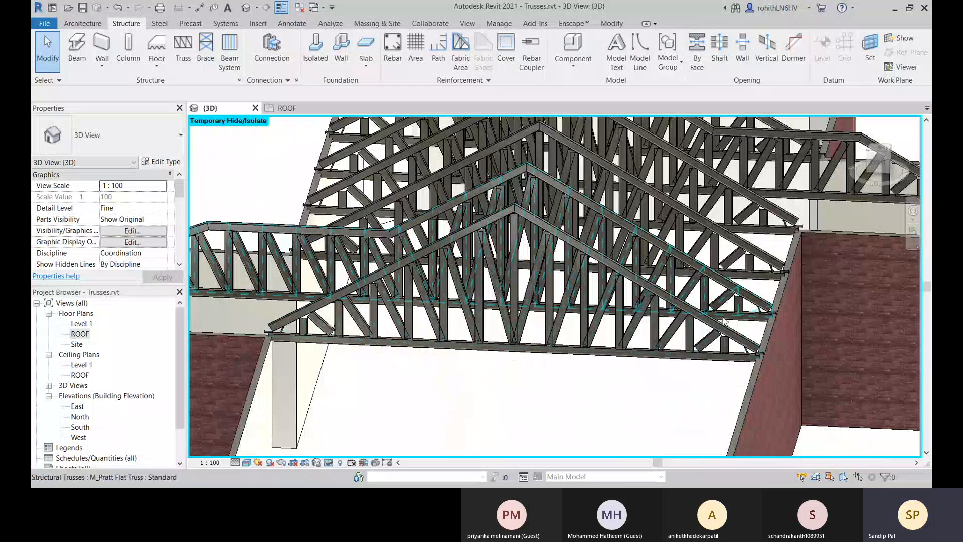
pyautogui.moveTo(715, 326); pyautogui.dragTo(682, 330, button='middle')
pyautogui.keyDown('shift'); pyautogui.moveTo(607, 344); pyautogui.dragTo(350, 315, button='middle'); pyautogui.keyUp('shift')
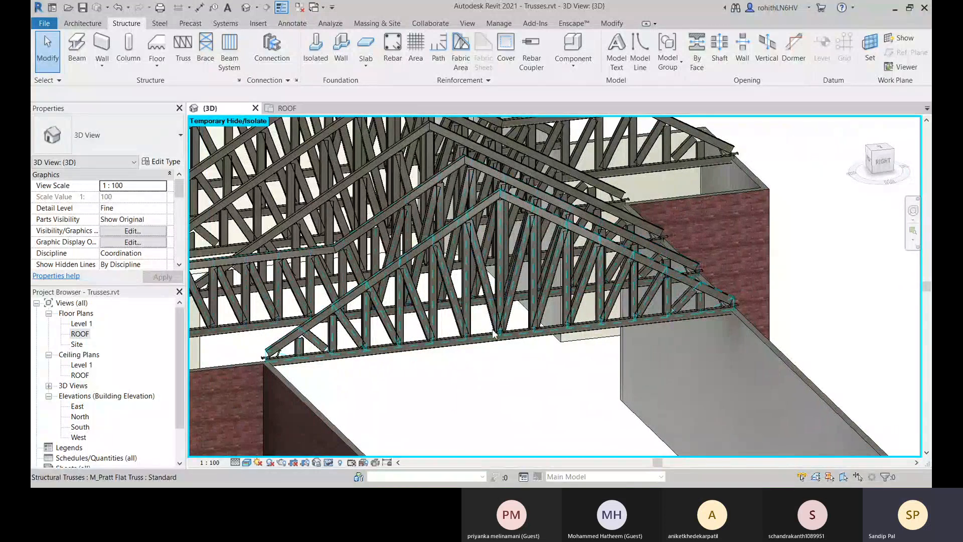
pyautogui.keyDown('shift'); pyautogui.moveTo(493, 334); pyautogui.dragTo(524, 327, button='middle'); pyautogui.keyUp('shift')
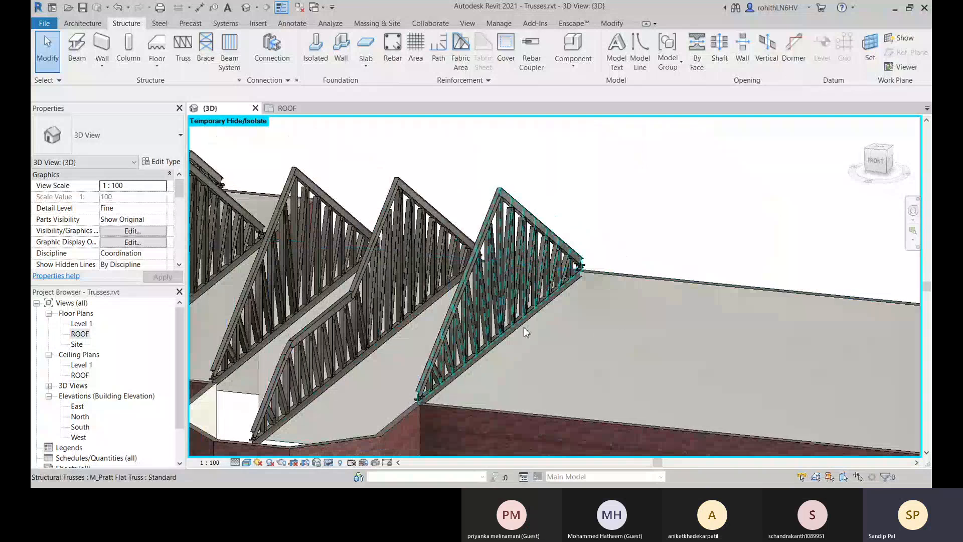
pyautogui.moveTo(444, 403); pyautogui.dragTo(456, 372, button='middle')
pyautogui.scroll(3, 373, 360)
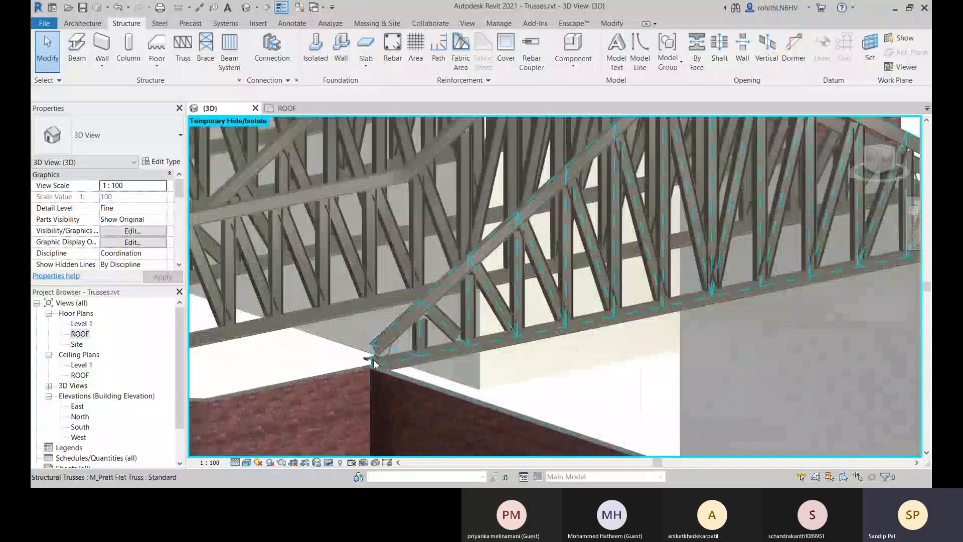
pyautogui.scroll(4, 373, 361)
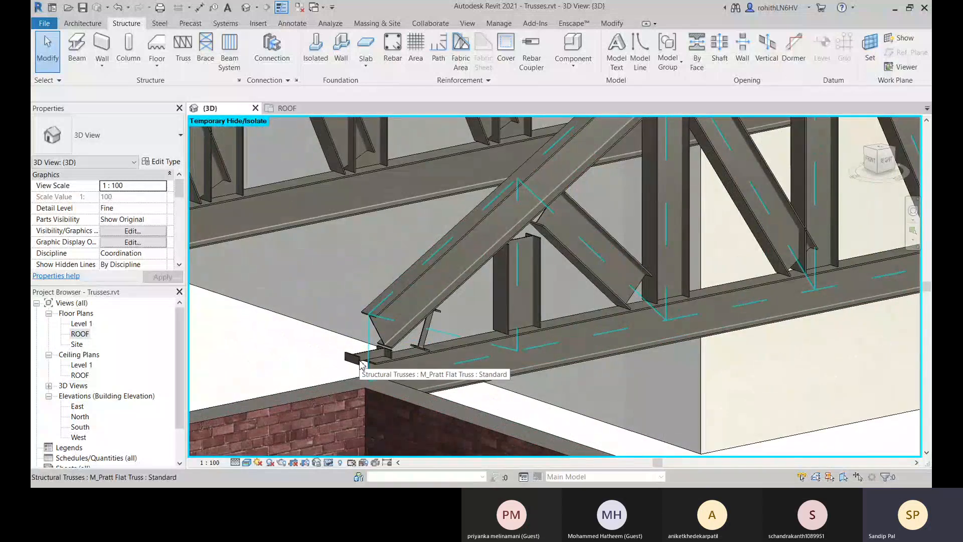
pyautogui.click(361, 364)
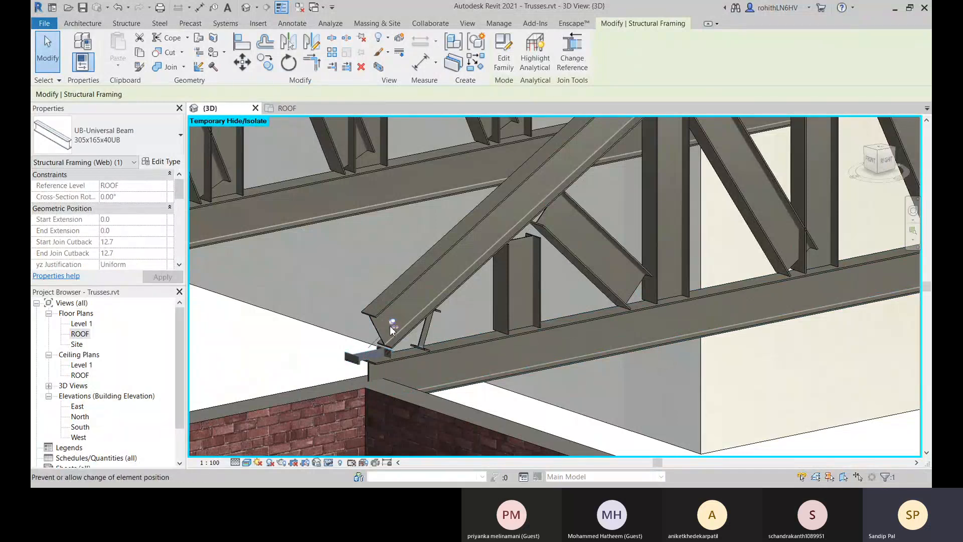
pyautogui.scroll(-10, 408, 330)
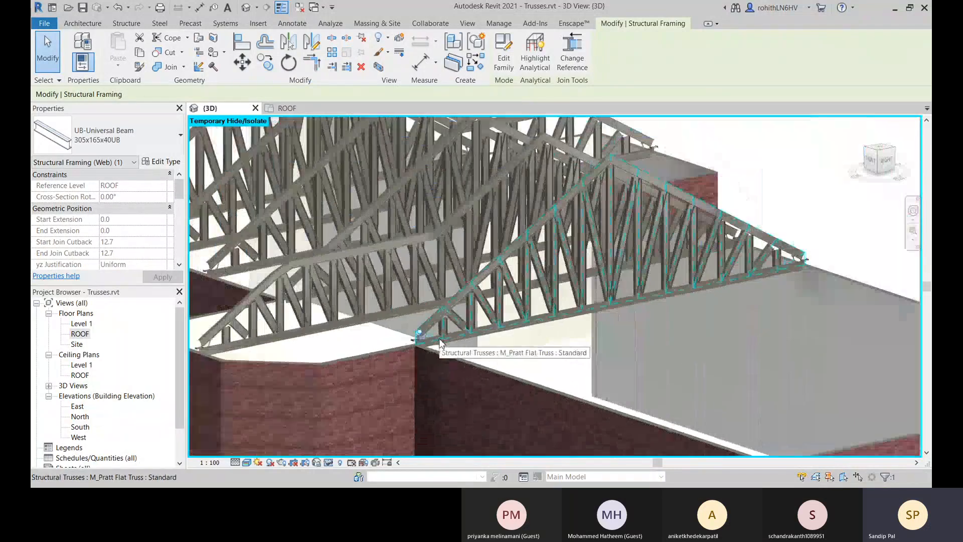
pyautogui.click(621, 276)
# Reset the temporary hide so the roof is shown again in the 3D view.
pyautogui.moveTo(637, 296); pyautogui.dragTo(656, 327, button='middle')
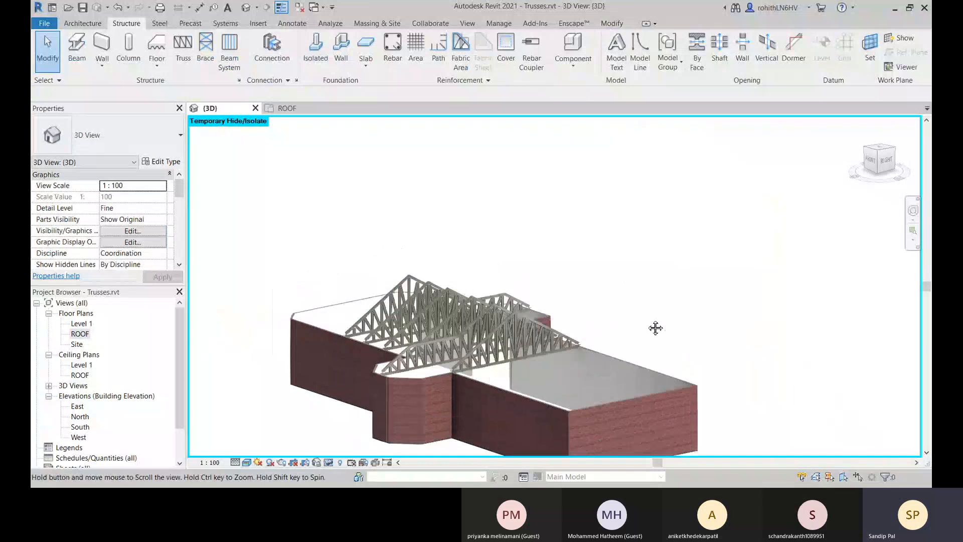
pyautogui.moveTo(455, 293); pyautogui.dragTo(454, 280, button='middle')
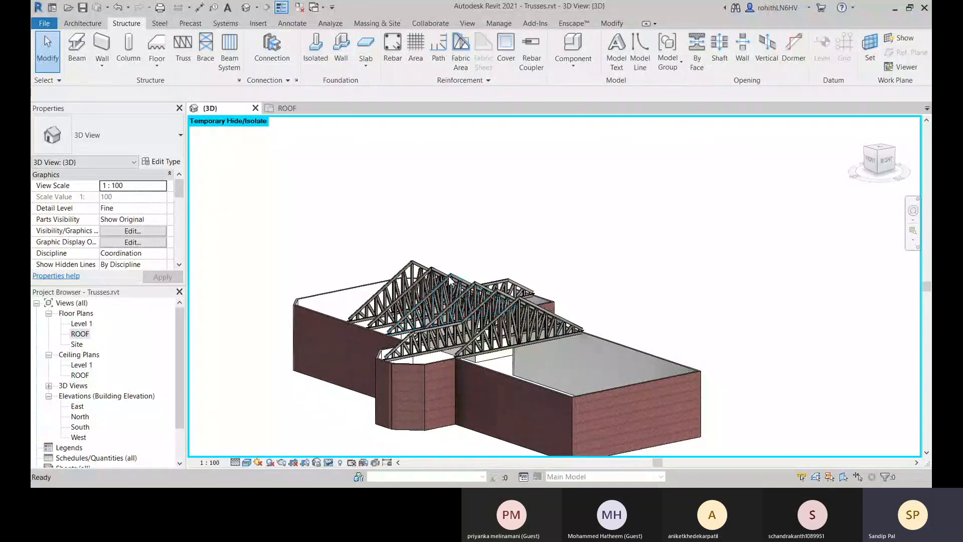
pyautogui.press('h')
pyautogui.press('r')
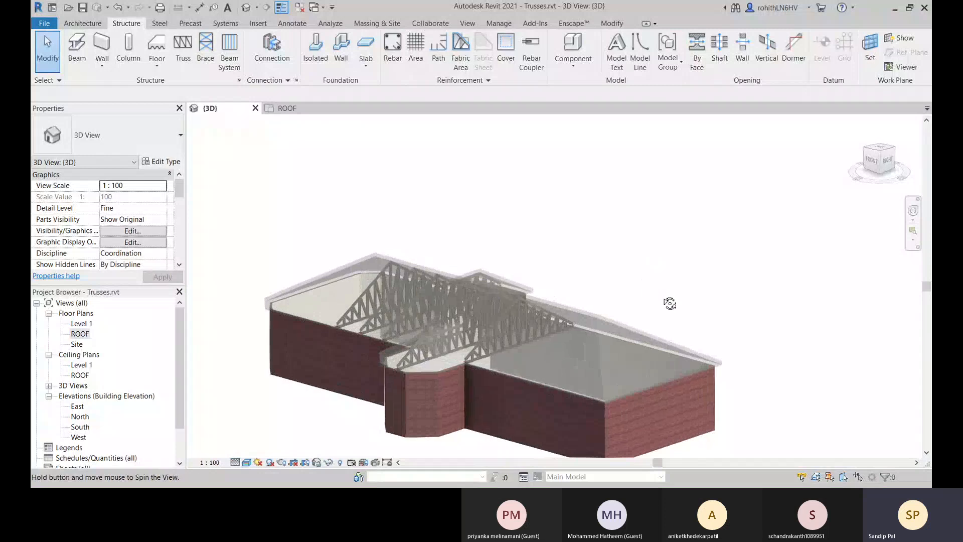
# Examine the row of attached trusses under the roof and the heel joint of the truss at the front bay's left corner.
pyautogui.scroll(5, 436, 351)
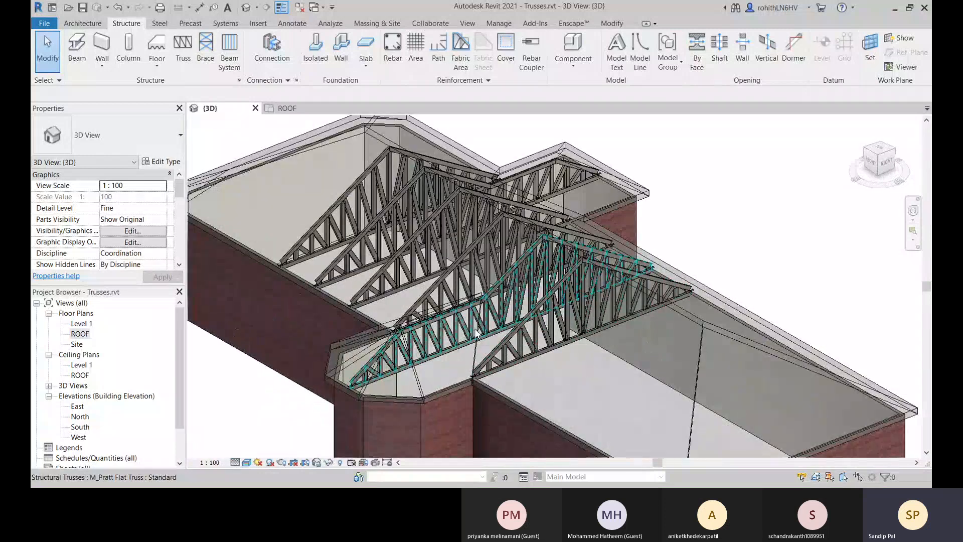
pyautogui.scroll(-4, 476, 332)
pyautogui.keyDown('shift'); pyautogui.moveTo(476, 332); pyautogui.dragTo(400, 251, button='middle'); pyautogui.keyUp('shift')
pyautogui.scroll(3, 400, 251)
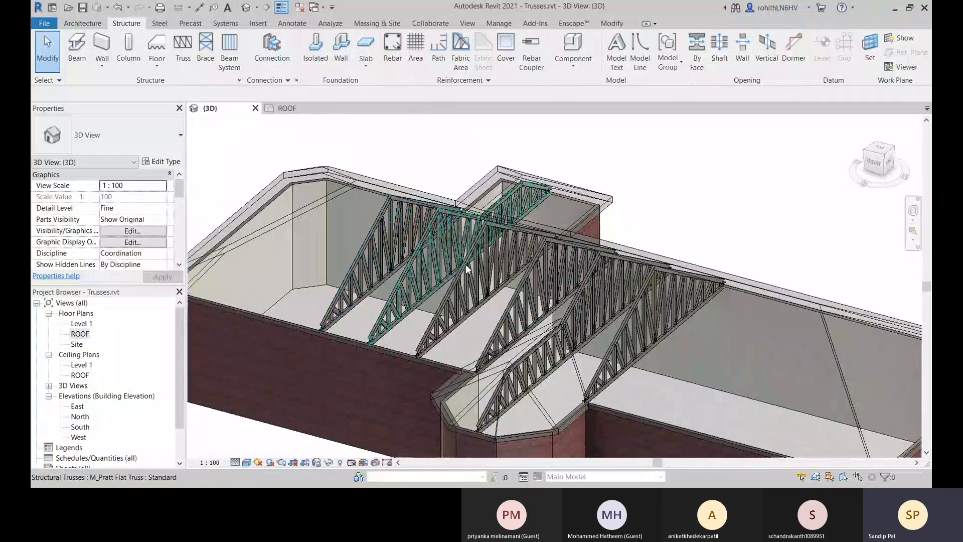
pyautogui.scroll(-3, 465, 264)
pyautogui.scroll(3, 543, 275)
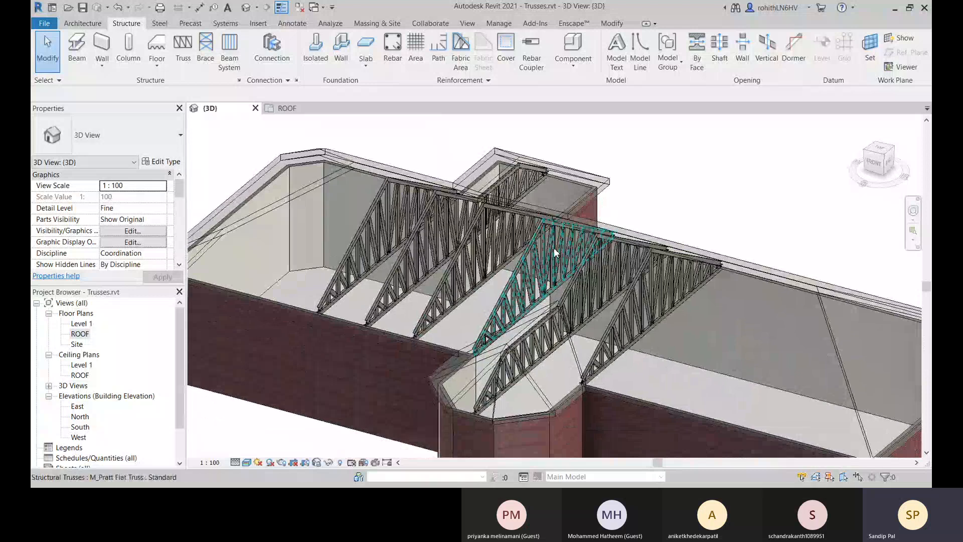
pyautogui.scroll(-2, 544, 303)
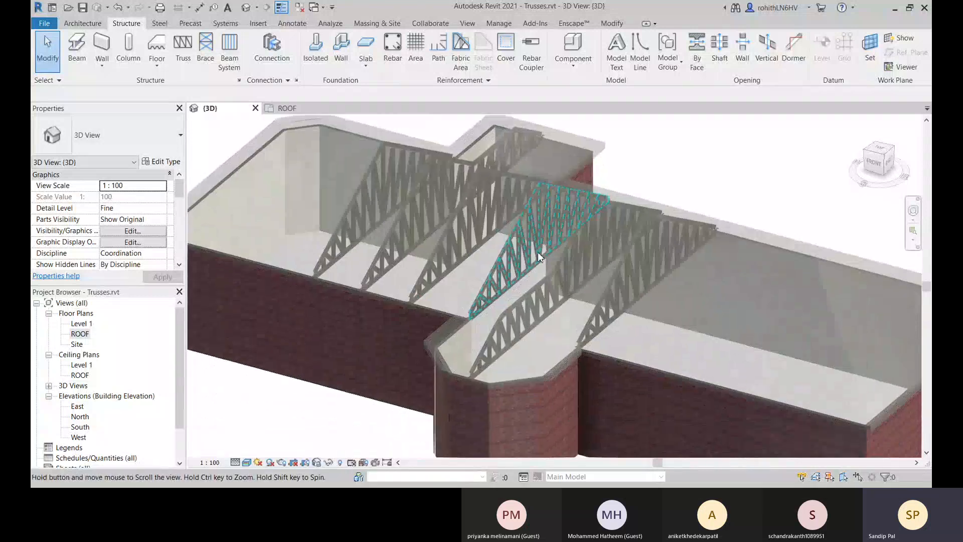
pyautogui.scroll(6, 450, 327)
pyautogui.scroll(6, 450, 327)
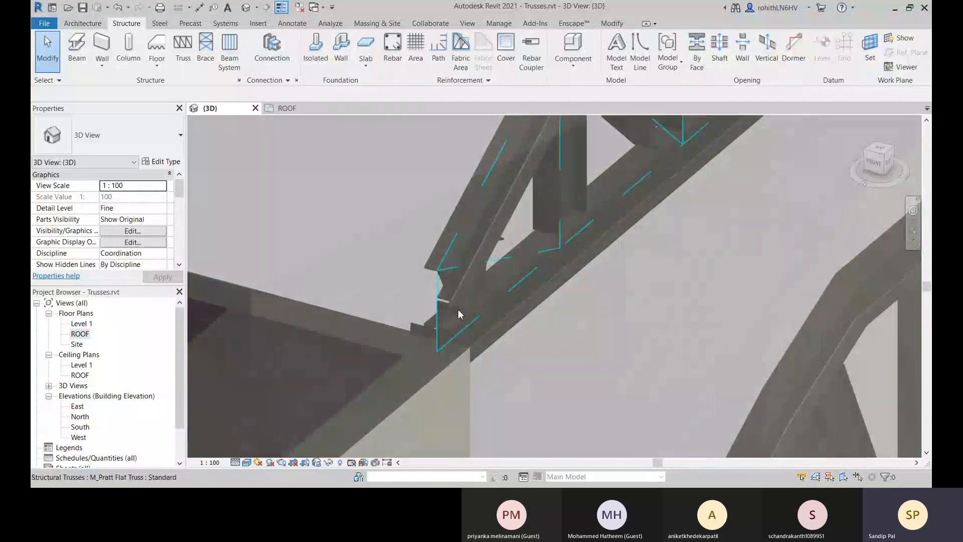
pyautogui.scroll(-6, 451, 279)
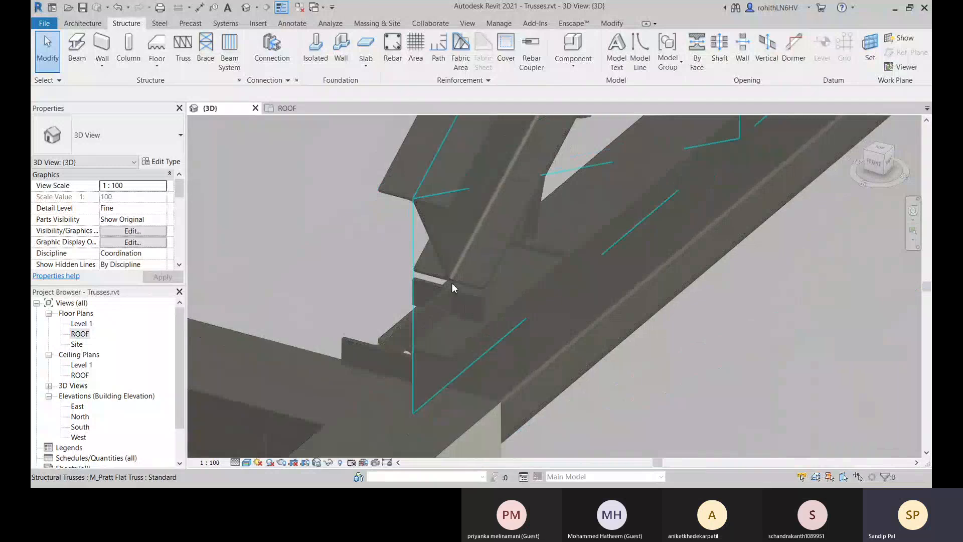
pyautogui.scroll(-5, 482, 300)
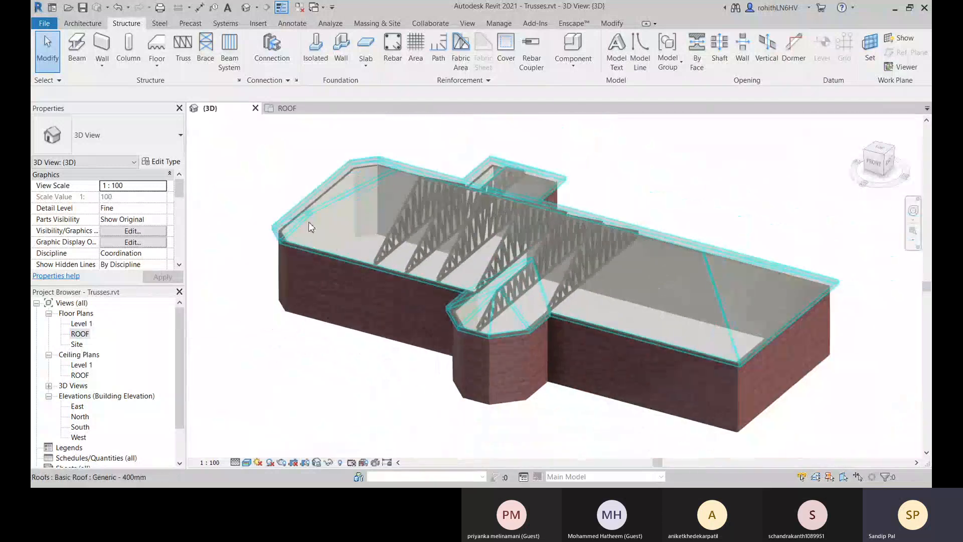
# In the ROOF floor plan, draw a vertical building section between the fourth and fifth trusses, from behind the back wall past the front bay.
pyautogui.click(283, 109)
pyautogui.moveTo(386, 251); pyautogui.dragTo(373, 237, button='middle')
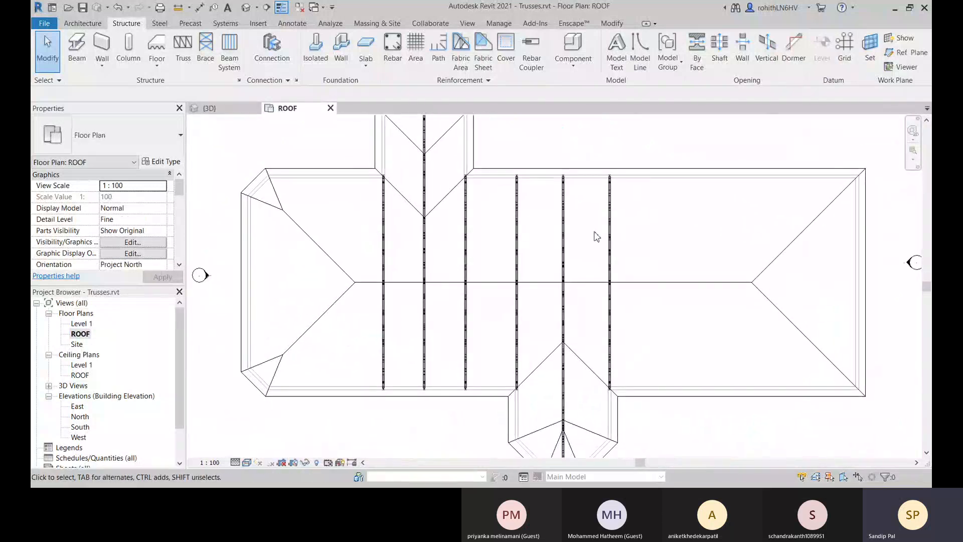
pyautogui.click(267, 7)
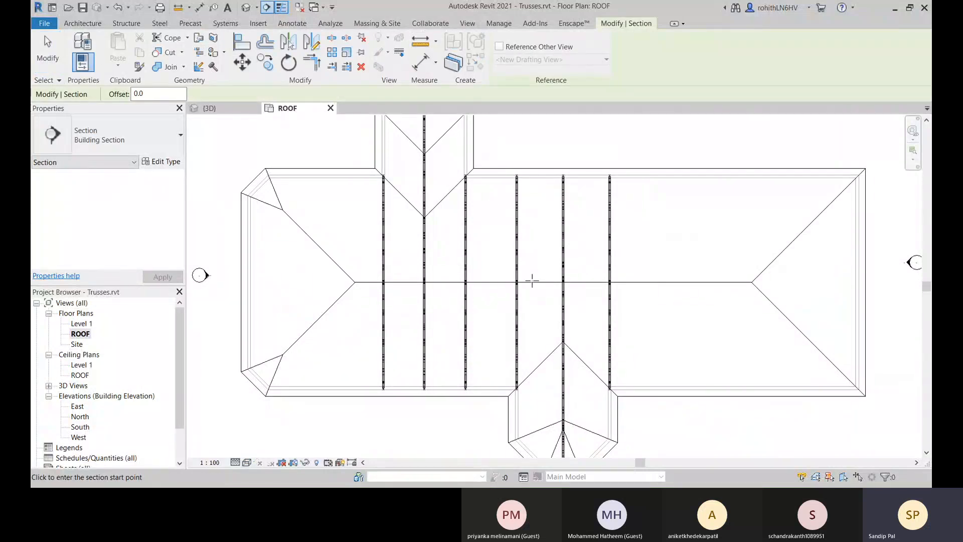
pyautogui.moveTo(550, 359); pyautogui.dragTo(553, 308, button='middle')
pyautogui.moveTo(577, 393); pyautogui.dragTo(572, 459, button='middle')
pyautogui.click(534, 156)
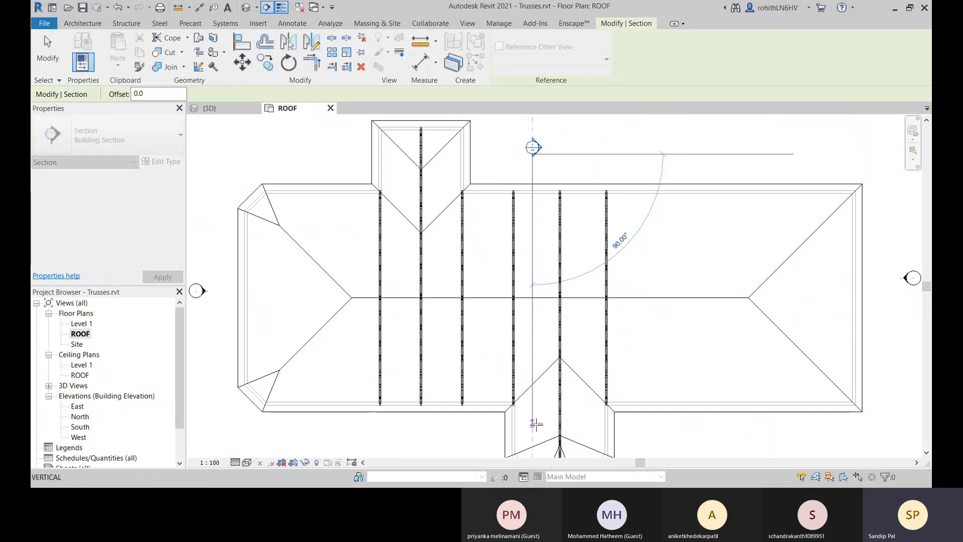
pyautogui.scroll(-5, 536, 424)
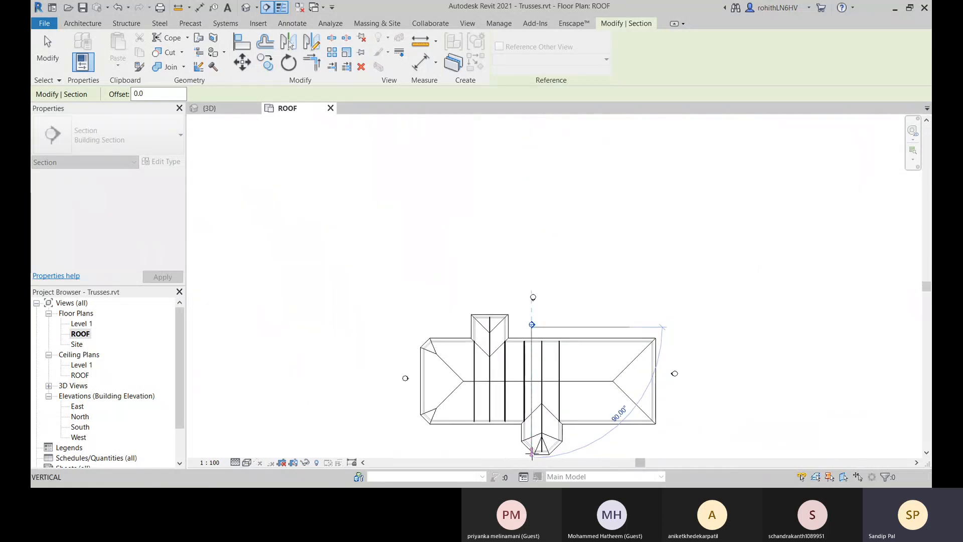
pyautogui.scroll(-2, 532, 451)
pyautogui.moveTo(532, 449); pyautogui.dragTo(539, 386, button='middle')
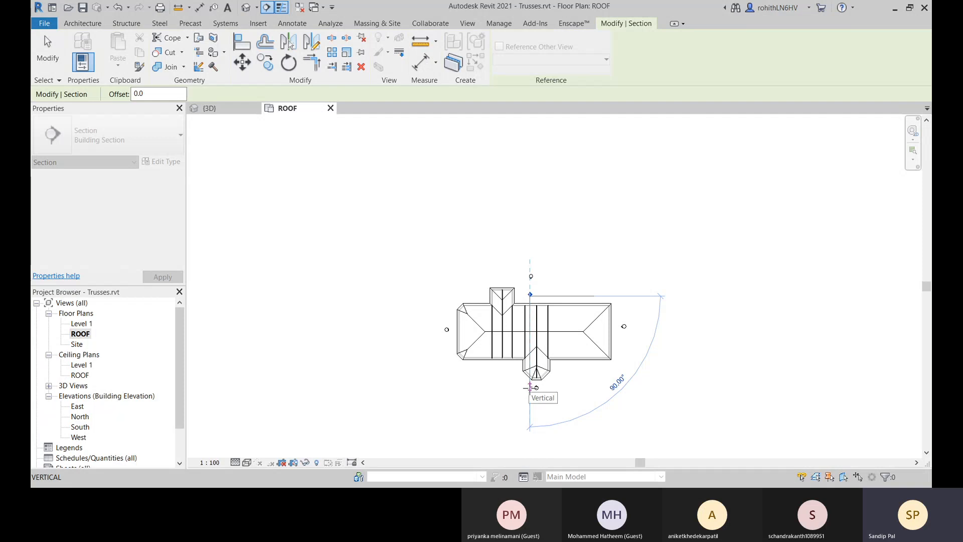
pyautogui.scroll(2, 529, 385)
pyautogui.click(529, 385)
pyautogui.press('Escape')
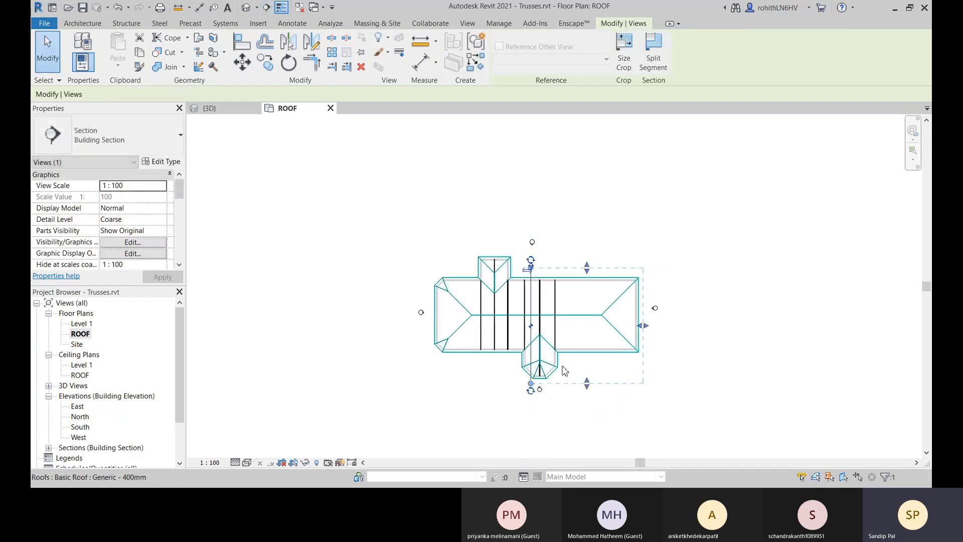
pyautogui.scroll(4, 522, 249)
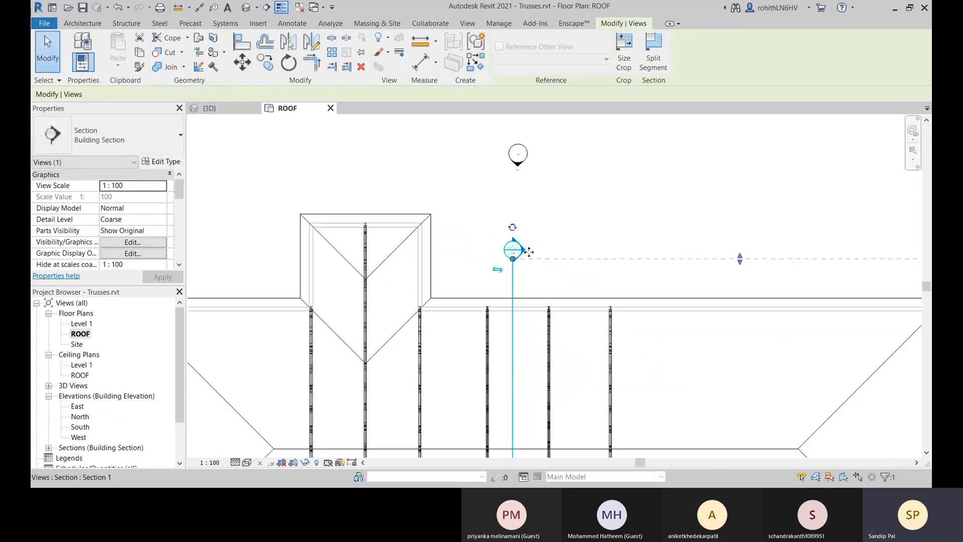
# Open the view of the new building section and set its detail level to Fine.
pyautogui.rightClick(517, 249)
pyautogui.click(562, 277)
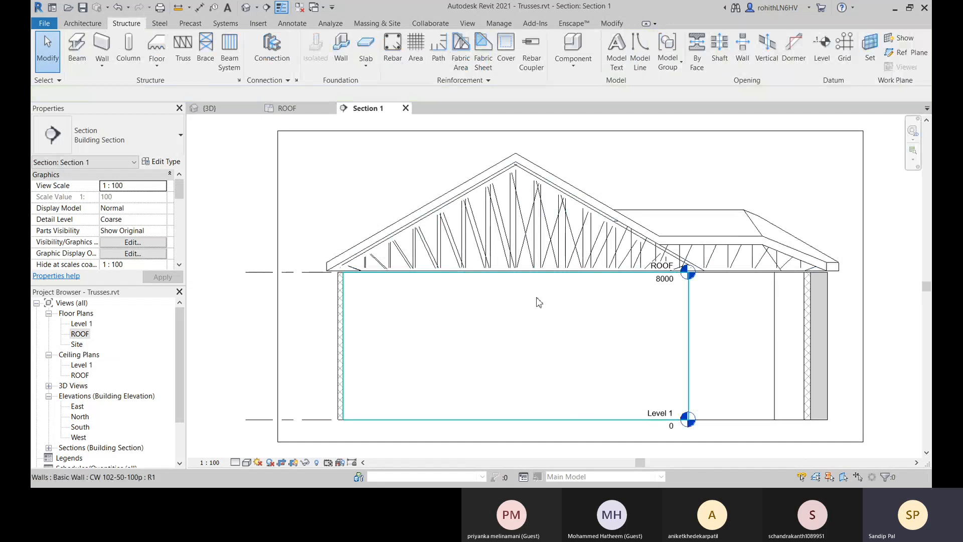
pyautogui.scroll(3, 411, 295)
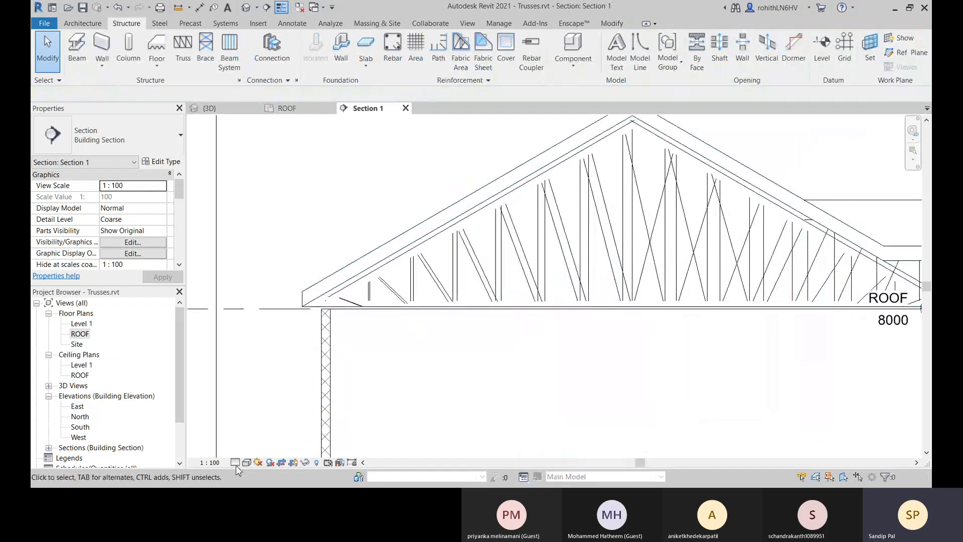
pyautogui.click(248, 451)
pyautogui.scroll(5, 402, 351)
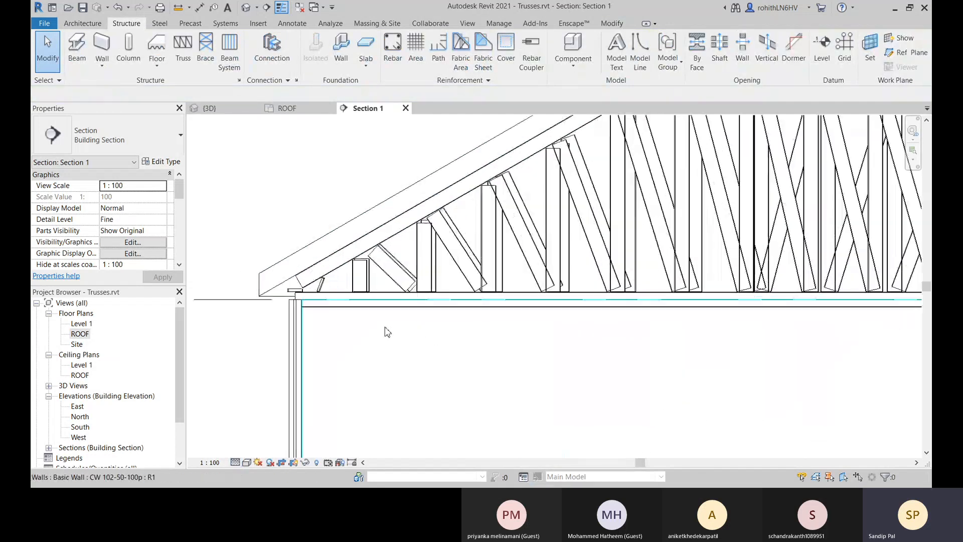
# Examine where the vertical and diagonal web members meet the sloping top chord, and the truss heel above the wall.
pyautogui.scroll(5, 432, 266)
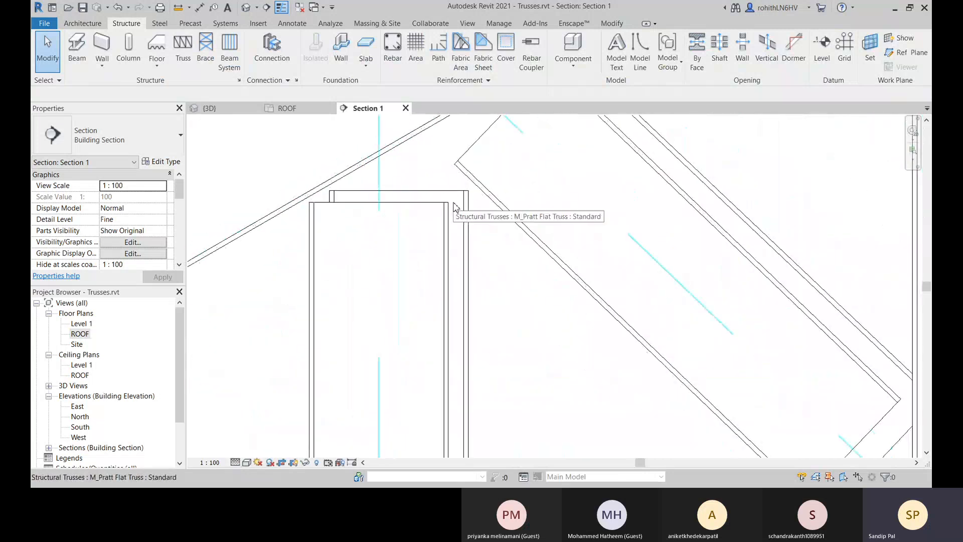
pyautogui.scroll(-5, 552, 271)
pyautogui.scroll(4, 552, 261)
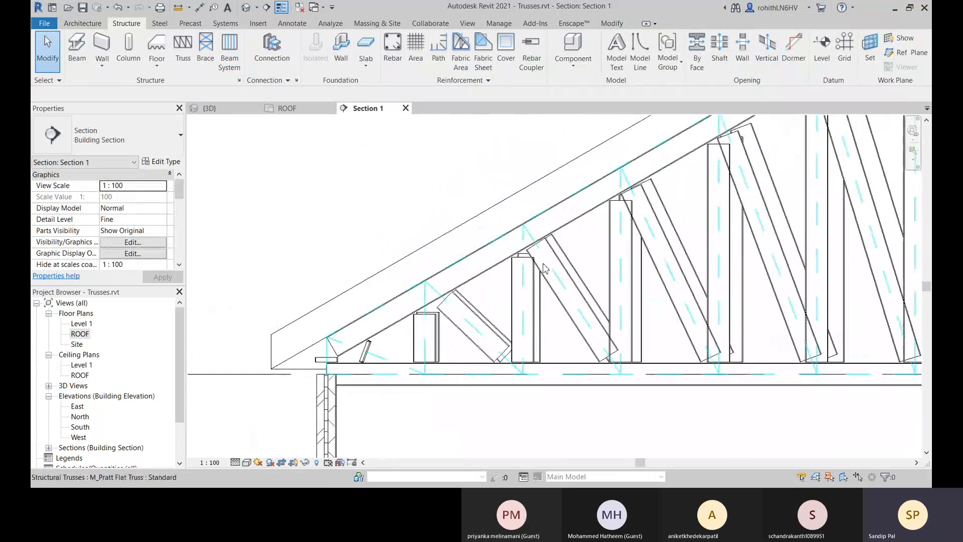
pyautogui.scroll(-1, 536, 251)
pyautogui.scroll(-3, 536, 251)
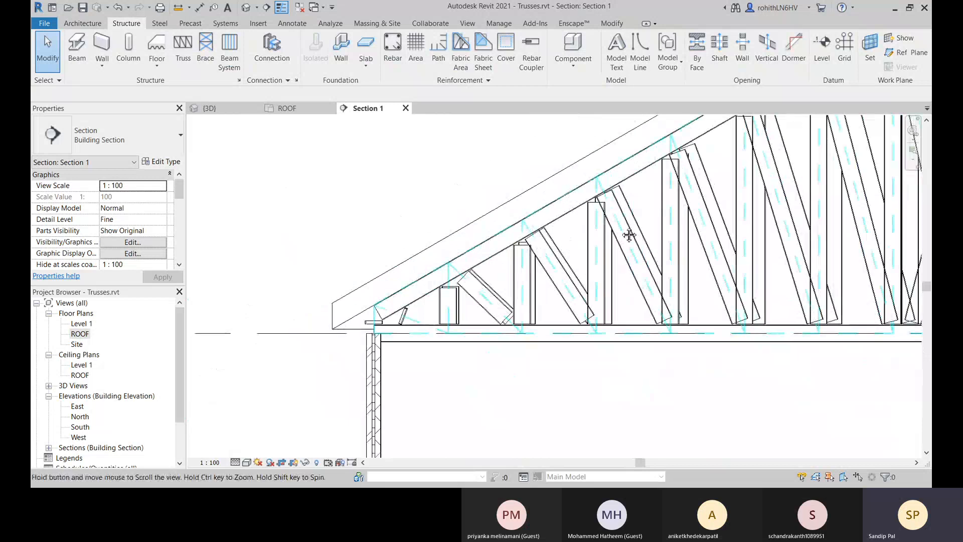
pyautogui.scroll(4, 482, 255)
pyautogui.scroll(4, 479, 250)
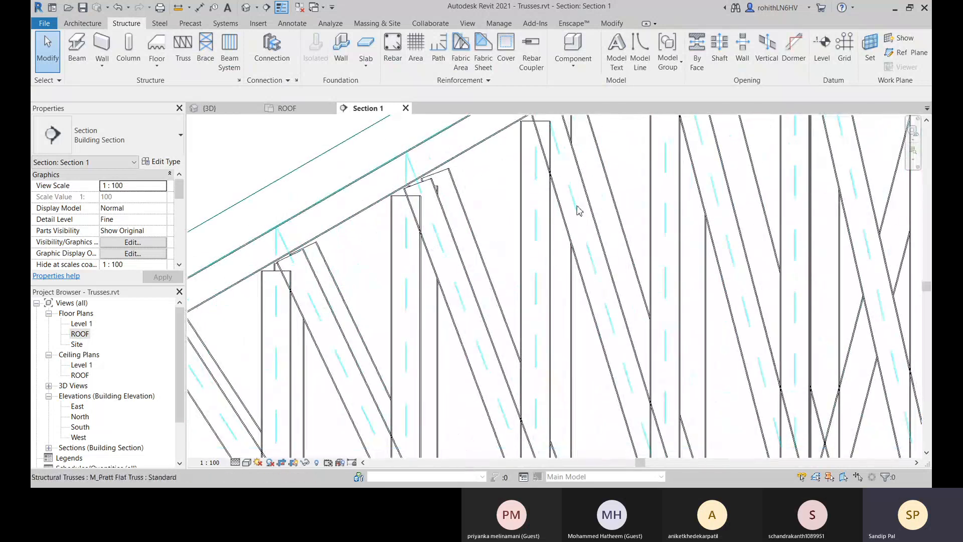
pyautogui.scroll(-4, 578, 209)
pyautogui.scroll(2, 616, 209)
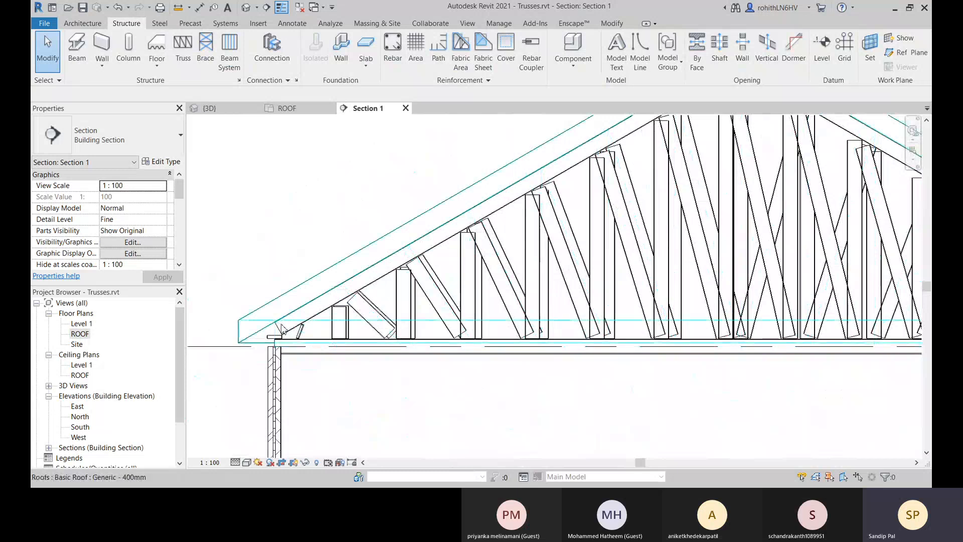
pyautogui.scroll(3, 320, 331)
# Select the short web member at the nearest truss's heel individually and unpin it from the truss.
pyautogui.click(321, 331)
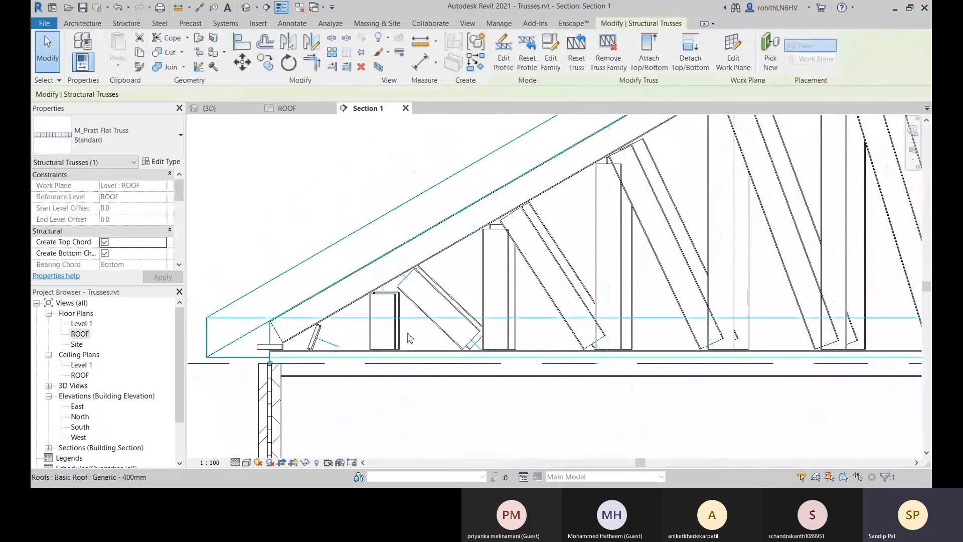
pyautogui.moveTo(414, 319); pyautogui.dragTo(395, 327, button='middle')
pyautogui.scroll(4, 260, 358)
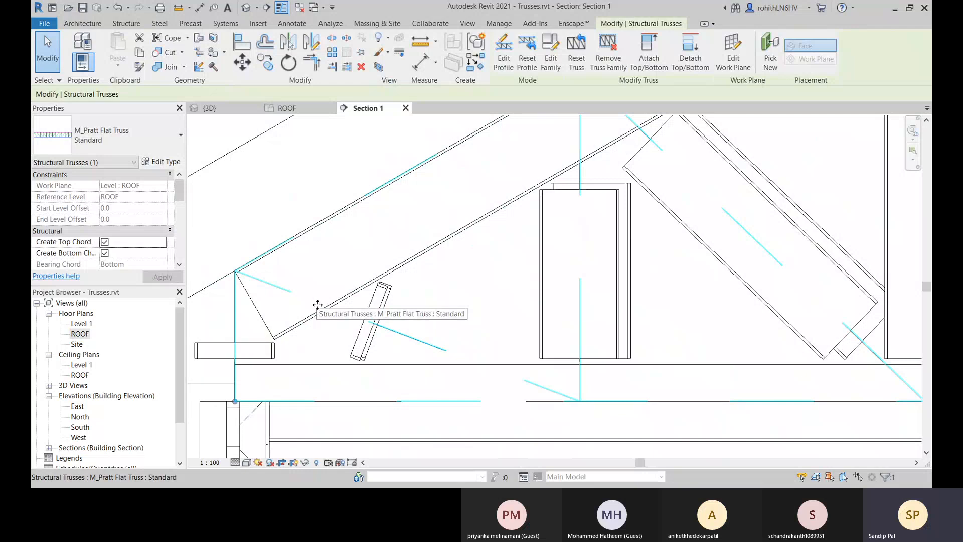
pyautogui.press('Tab')
pyautogui.click(318, 304)
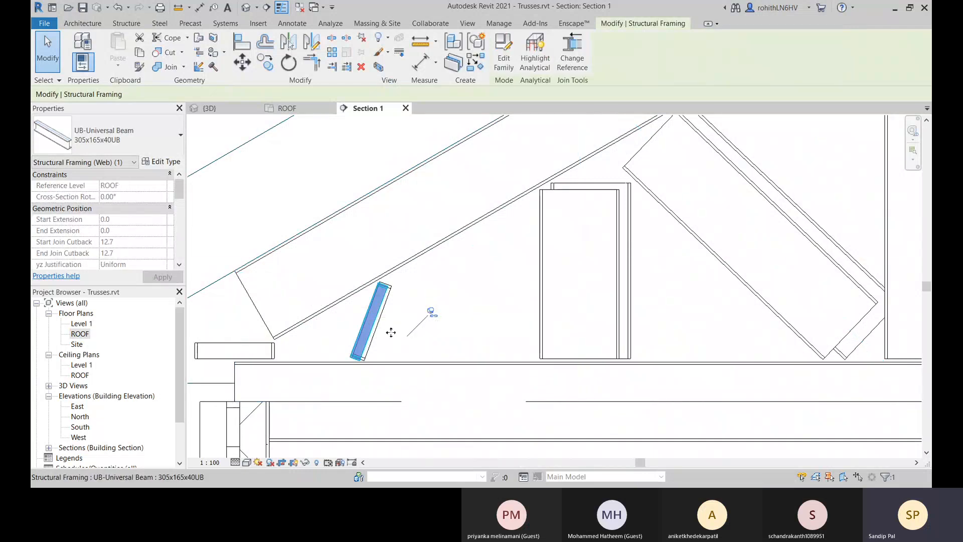
pyautogui.click(432, 313)
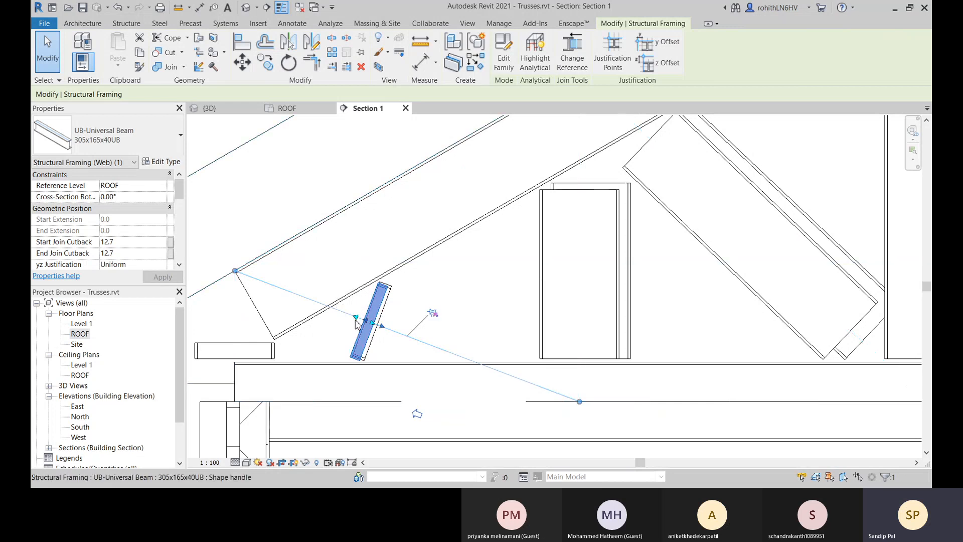
# Stretch both ends of the short heel web member to a start join cutback of about -30.9 and end cutback of -137.0.
pyautogui.moveTo(356, 317); pyautogui.dragTo(329, 312)
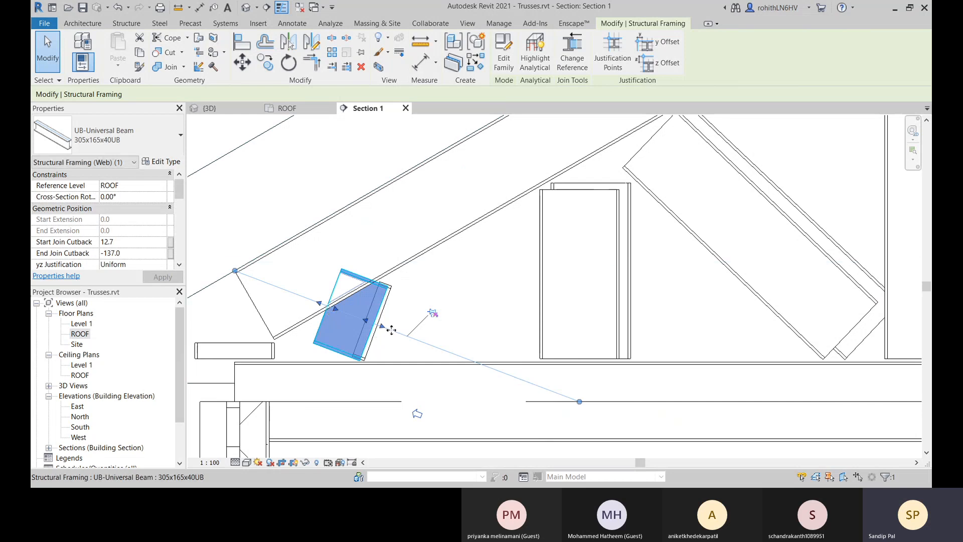
pyautogui.moveTo(383, 328)
pyautogui.mouseDown()
pyautogui.moveTo(402, 327)
pyautogui.moveTo(563, 386)
pyautogui.moveTo(387, 334)
pyautogui.mouseUp()
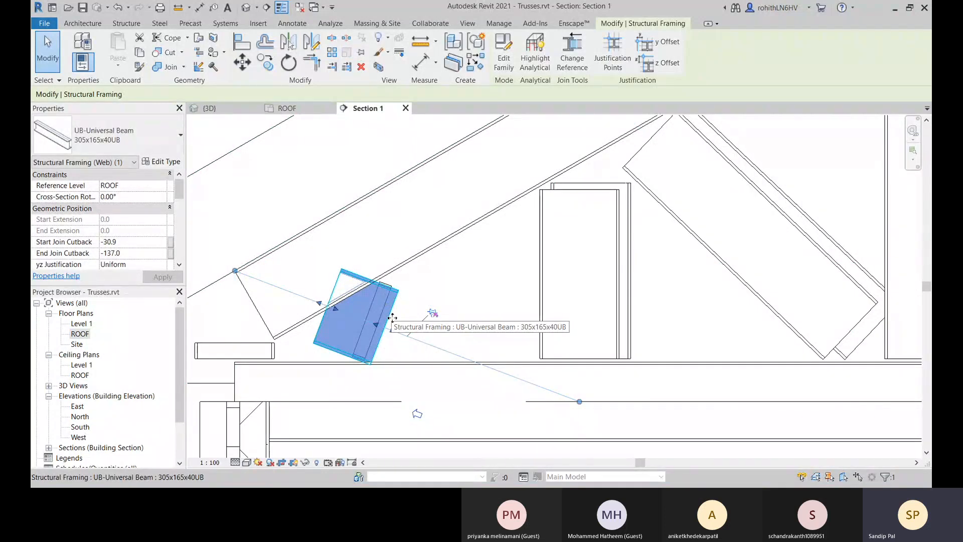
# Delete the stretched short web member at the heel and the matching member of the truss behind it.
pyautogui.press('Escape')
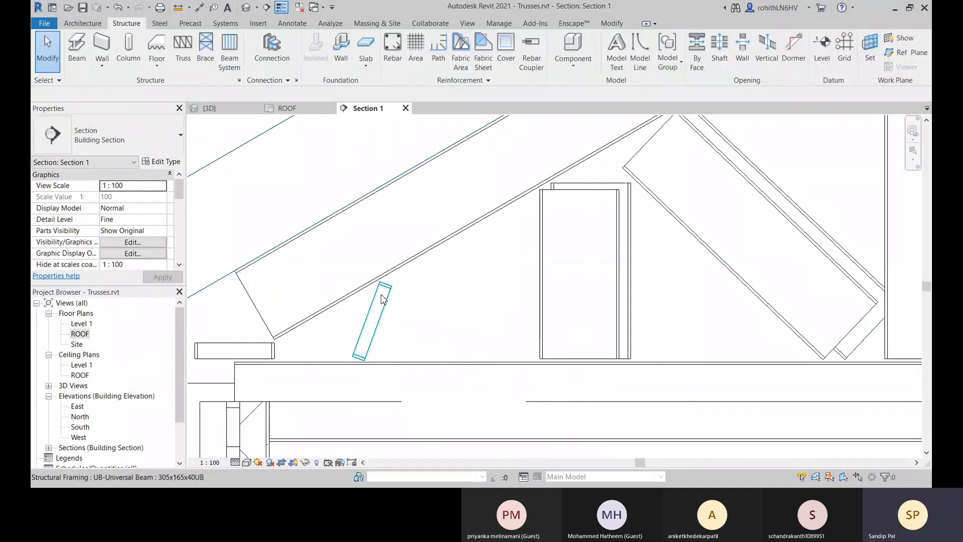
pyautogui.click(384, 299)
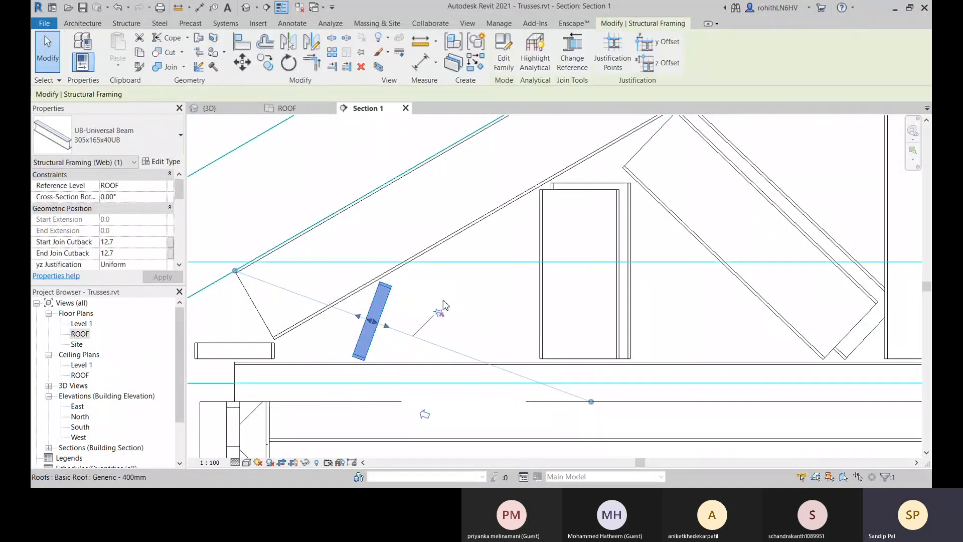
pyautogui.press('Delete')
# Examine the truss heel joint where the bottom chord bears on the wall below the roof eave.
pyautogui.scroll(-3, 326, 320)
pyautogui.moveTo(370, 330); pyautogui.dragTo(502, 326, button='middle')
pyautogui.scroll(2, 442, 355)
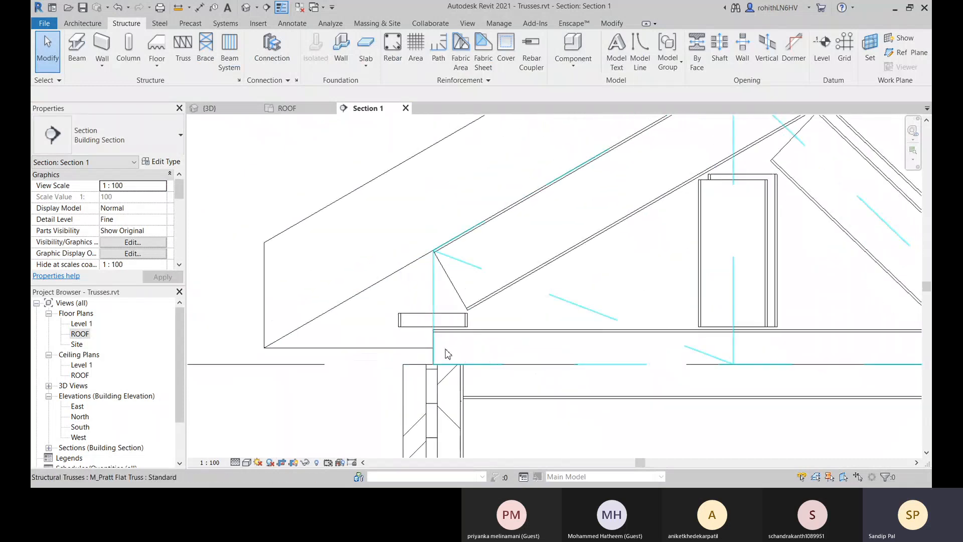
pyautogui.click(441, 354)
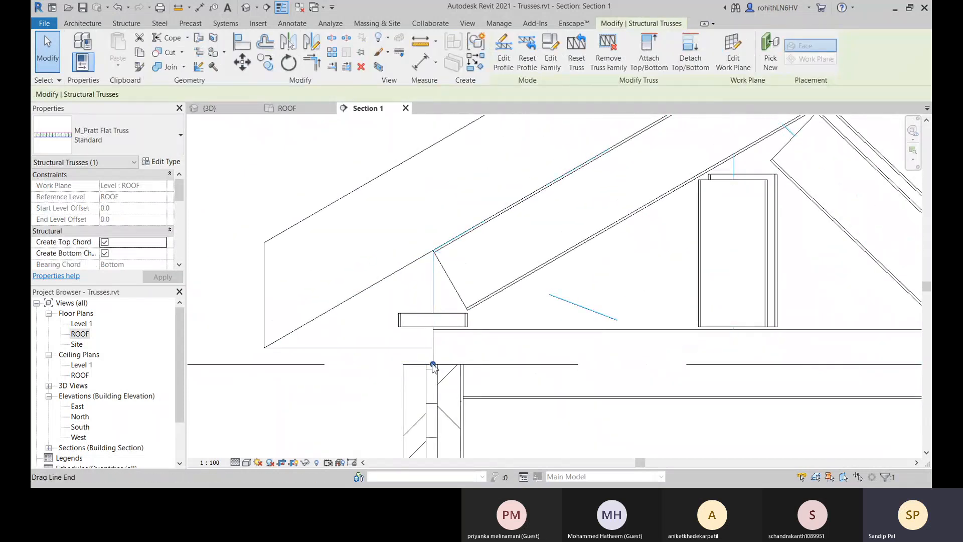
pyautogui.scroll(-8, 468, 355)
pyautogui.moveTo(495, 355); pyautogui.dragTo(374, 382, button='middle')
pyautogui.scroll(4, 374, 381)
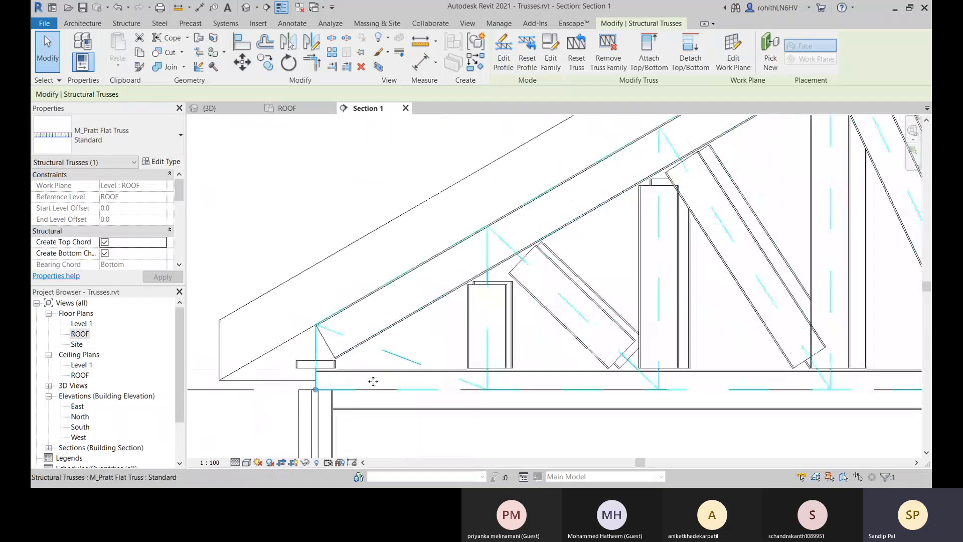
pyautogui.scroll(2, 374, 381)
# Select the truss's bottom chord beam and examine it along its span to its bearing on the opposite wall.
pyautogui.click(350, 366)
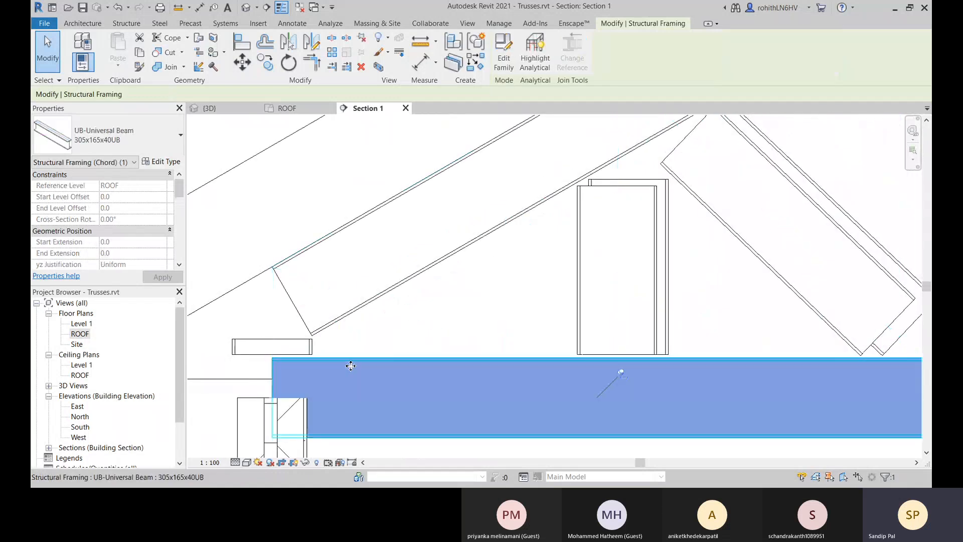
pyautogui.scroll(-4, 361, 371)
pyautogui.scroll(4, 422, 386)
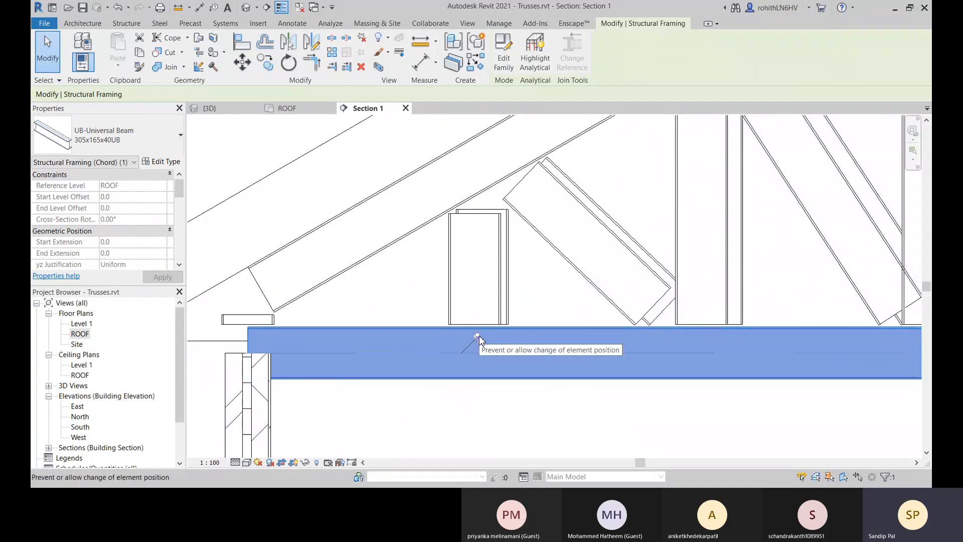
pyautogui.scroll(-5, 461, 343)
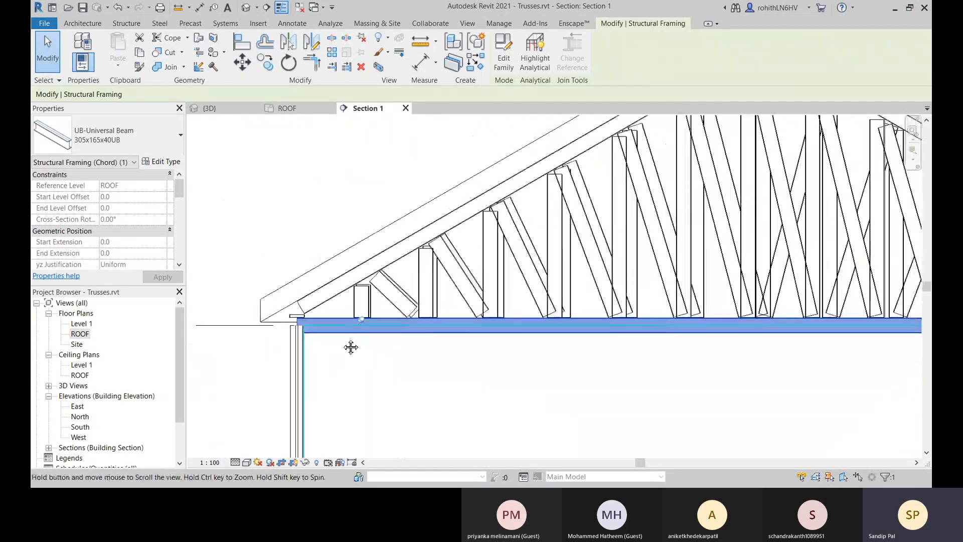
pyautogui.scroll(-1, 377, 336)
pyautogui.scroll(6, 534, 325)
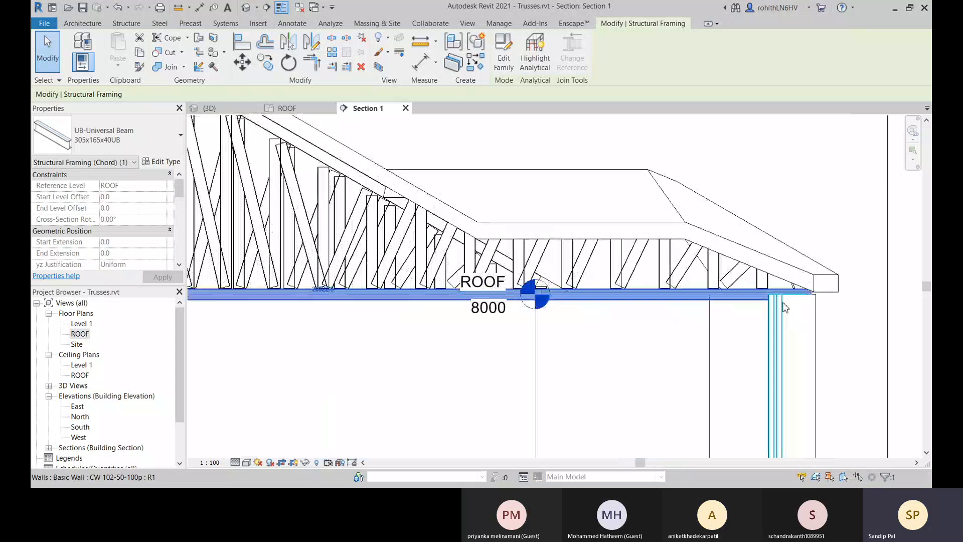
pyautogui.scroll(-7, 534, 325)
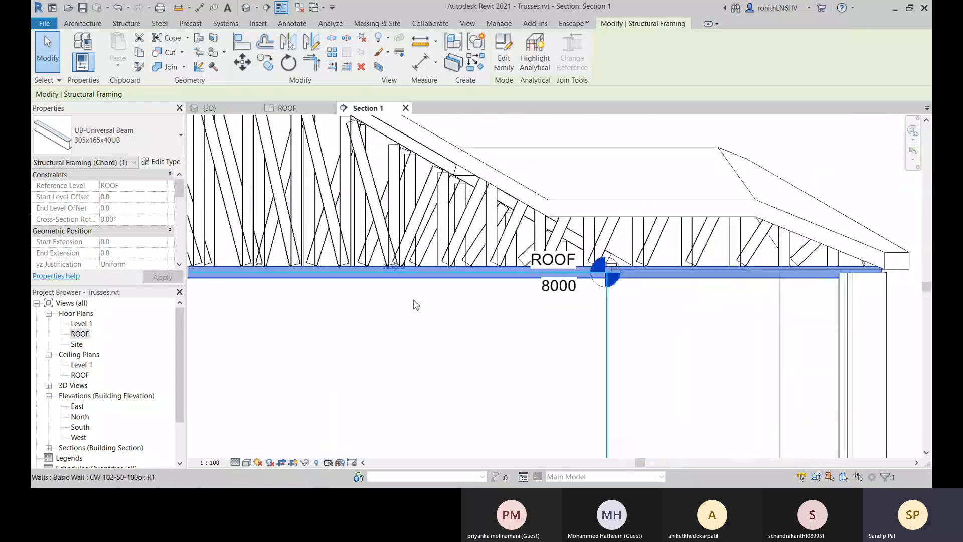
pyautogui.click(682, 293)
pyautogui.scroll(3, 252, 292)
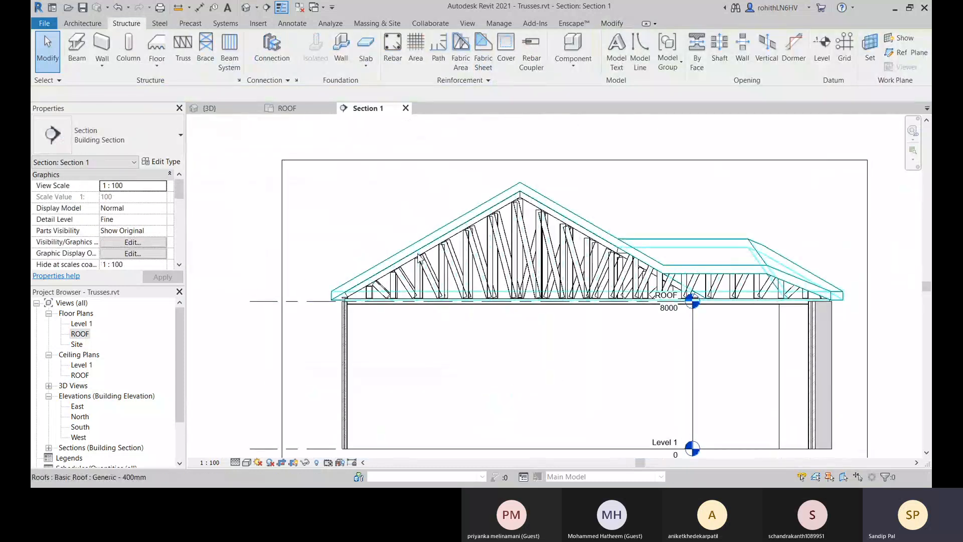
pyautogui.click(419, 257)
pyautogui.scroll(4, 371, 301)
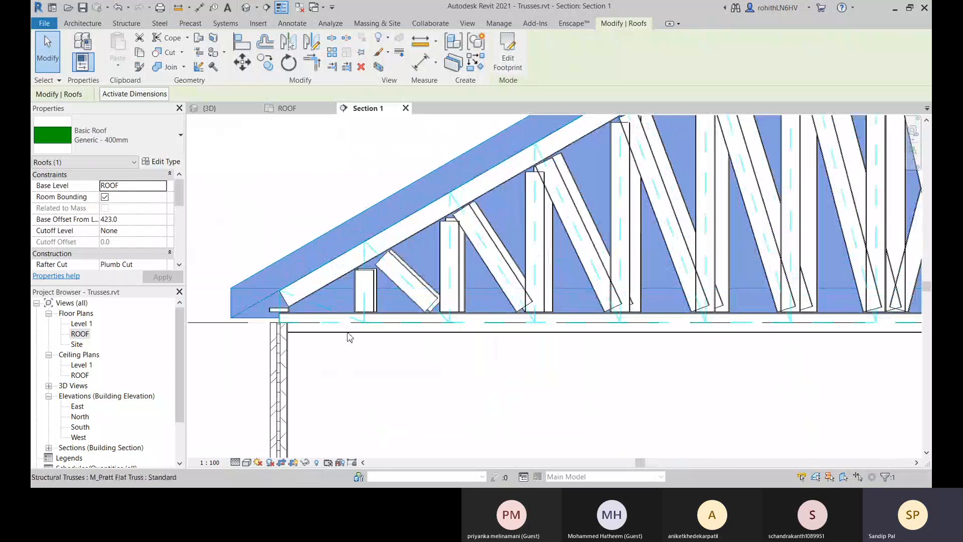
pyautogui.click(311, 332)
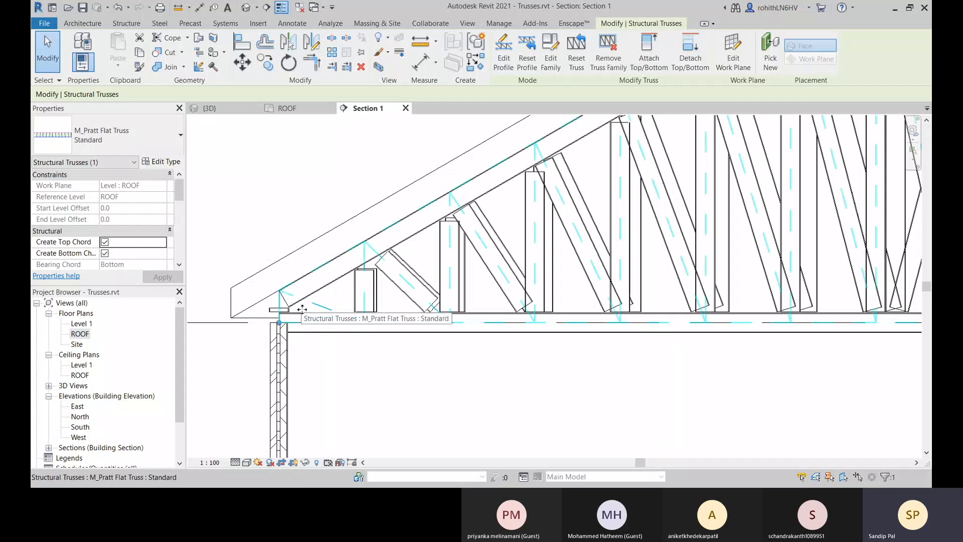
pyautogui.click(649, 55)
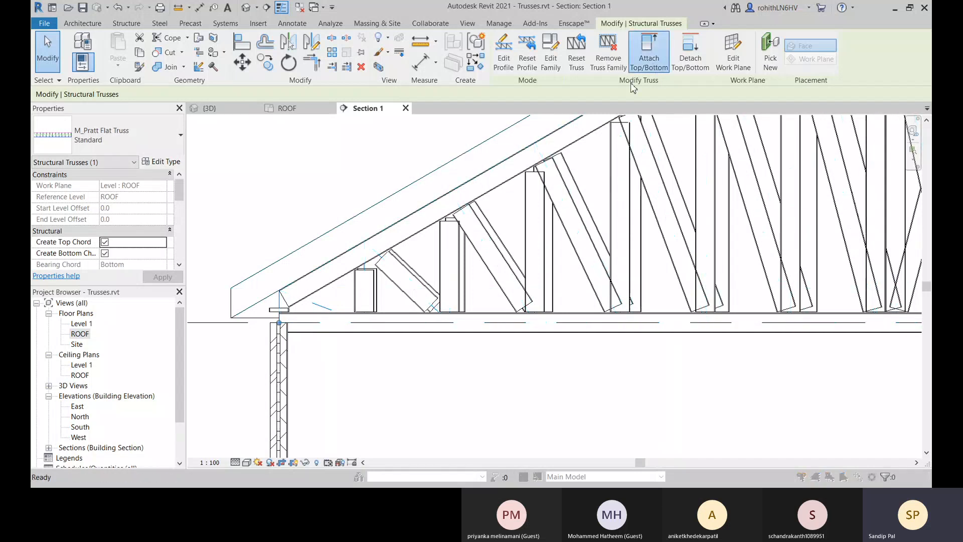
pyautogui.click(543, 263)
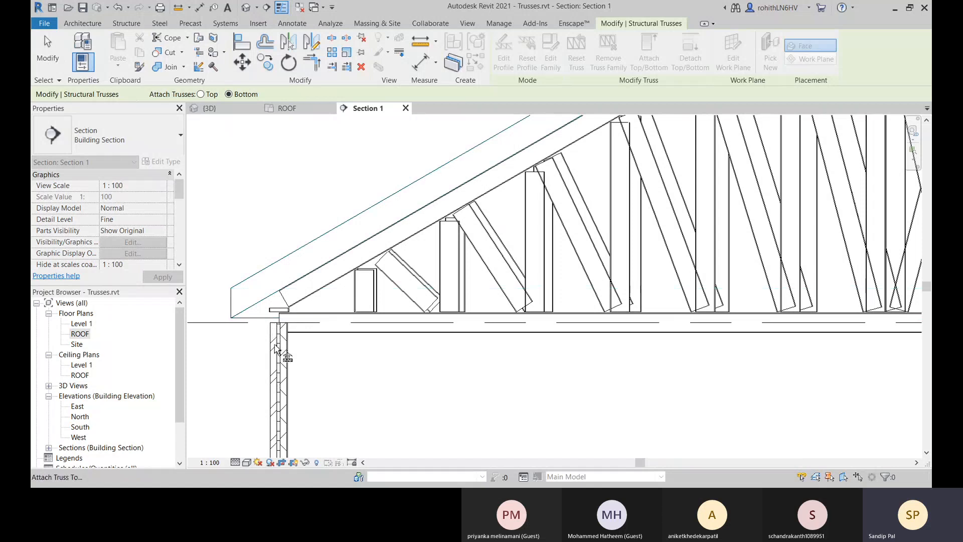
pyautogui.scroll(2, 271, 333)
# Switch to the 3D view and look closely at the Pratt flat truss over the polygonal bay.
pyautogui.click(217, 109)
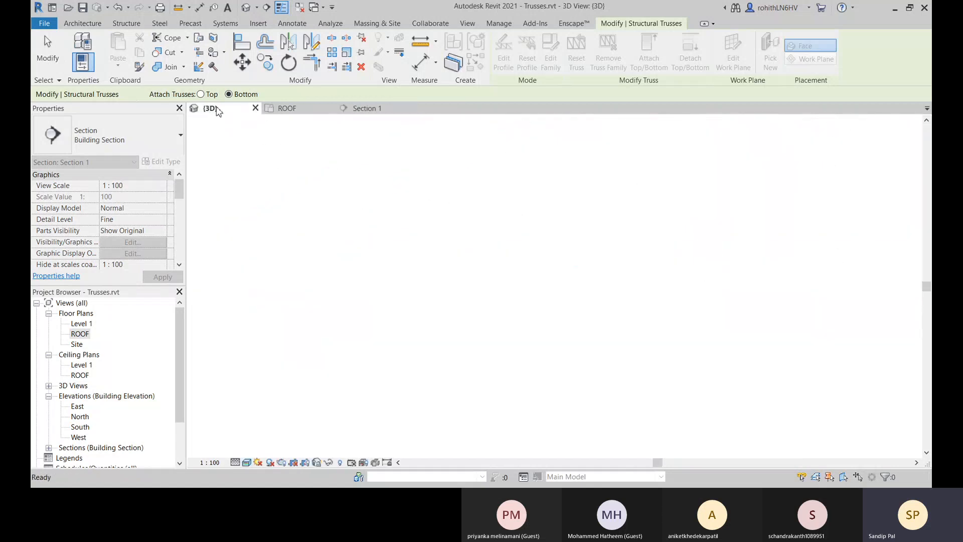
pyautogui.scroll(4, 586, 282)
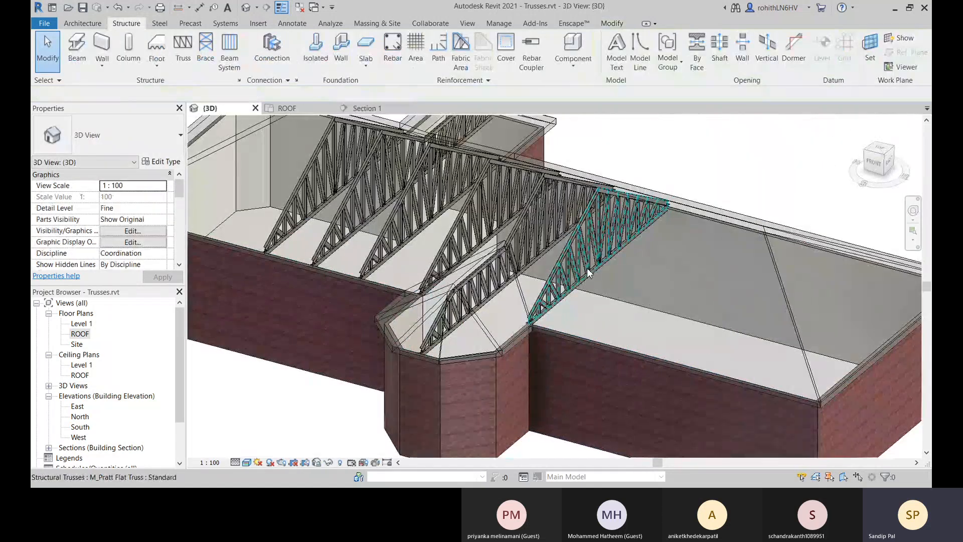
pyautogui.scroll(2, 584, 275)
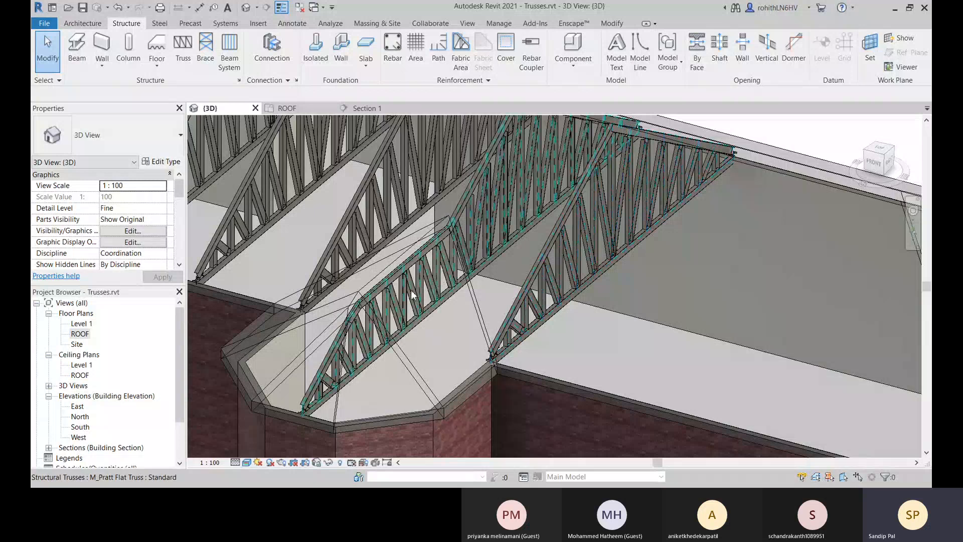
pyautogui.click(563, 304)
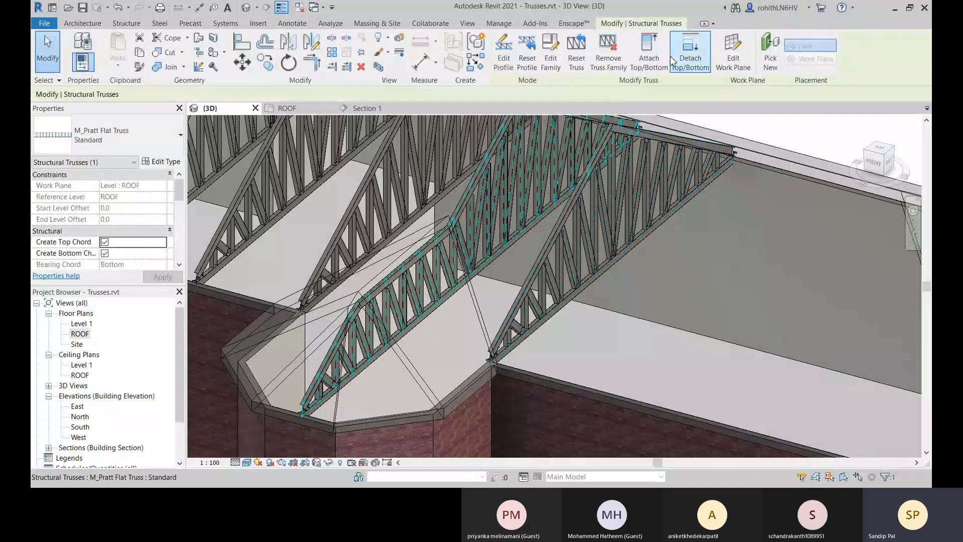
pyautogui.click(654, 59)
pyautogui.click(570, 262)
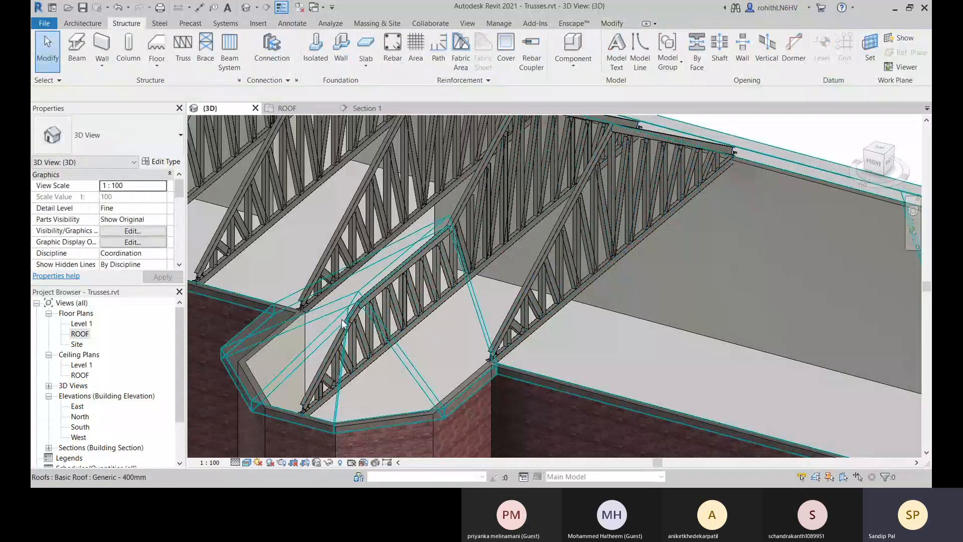
pyautogui.click(717, 164)
pyautogui.click(653, 65)
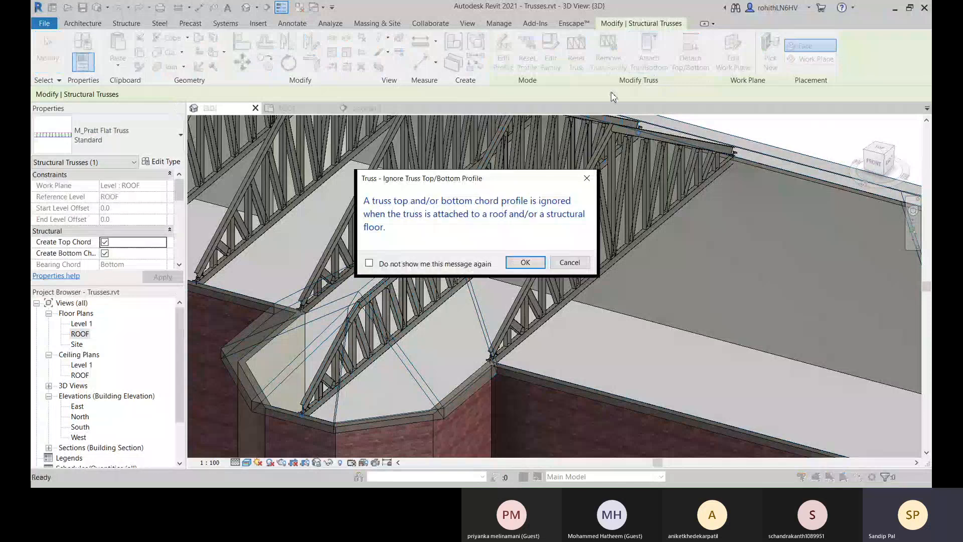
pyautogui.click(525, 263)
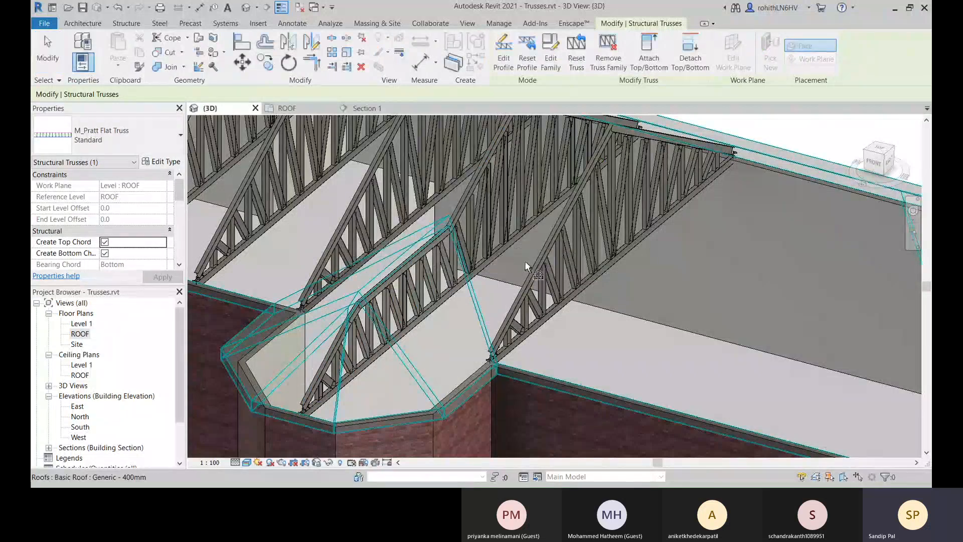
pyautogui.scroll(5, 308, 423)
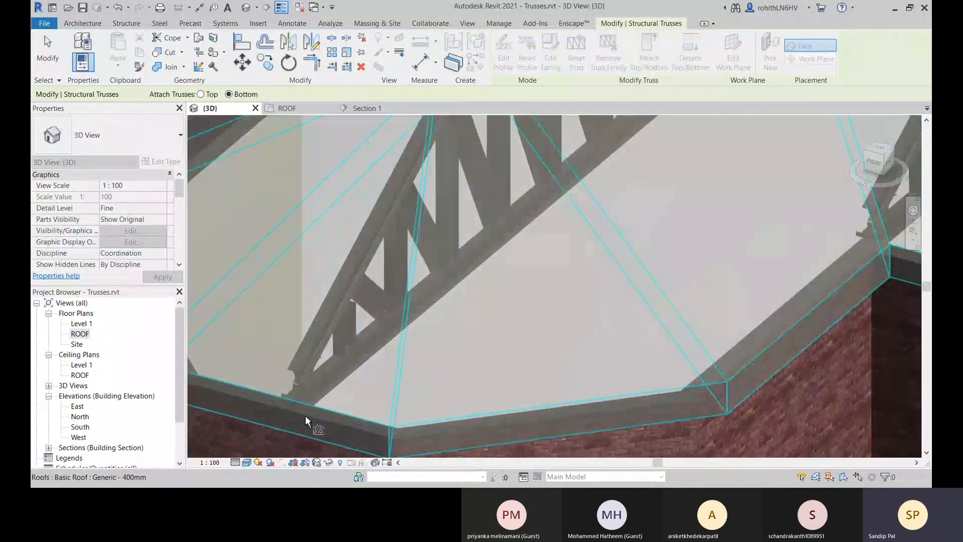
pyautogui.moveTo(305, 415); pyautogui.dragTo(491, 235, button='middle')
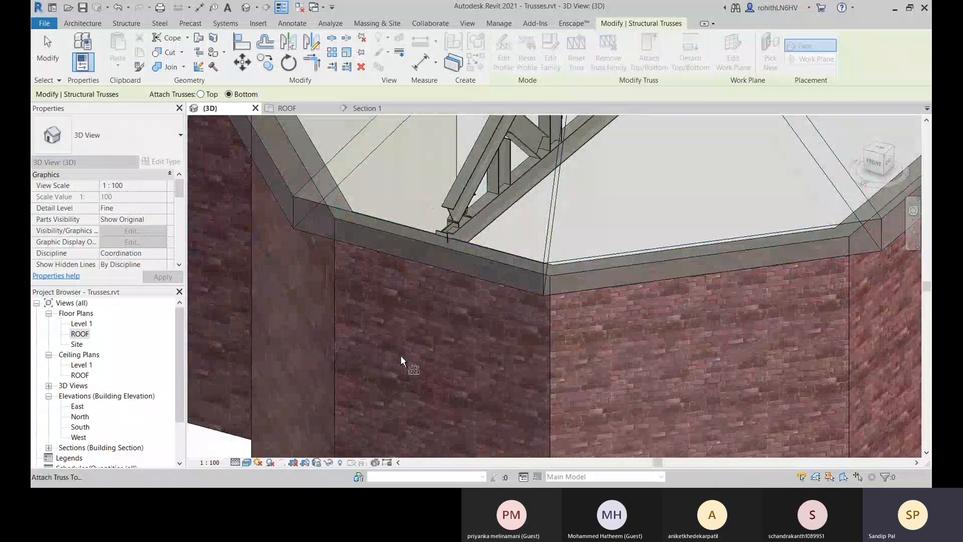
pyautogui.scroll(-3, 345, 366)
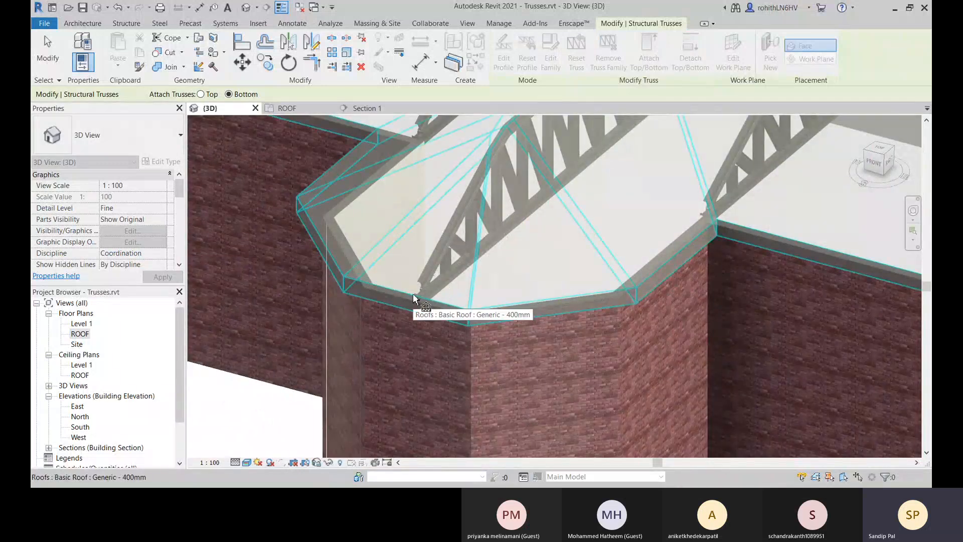
pyautogui.scroll(8, 414, 294)
pyautogui.press('Escape')
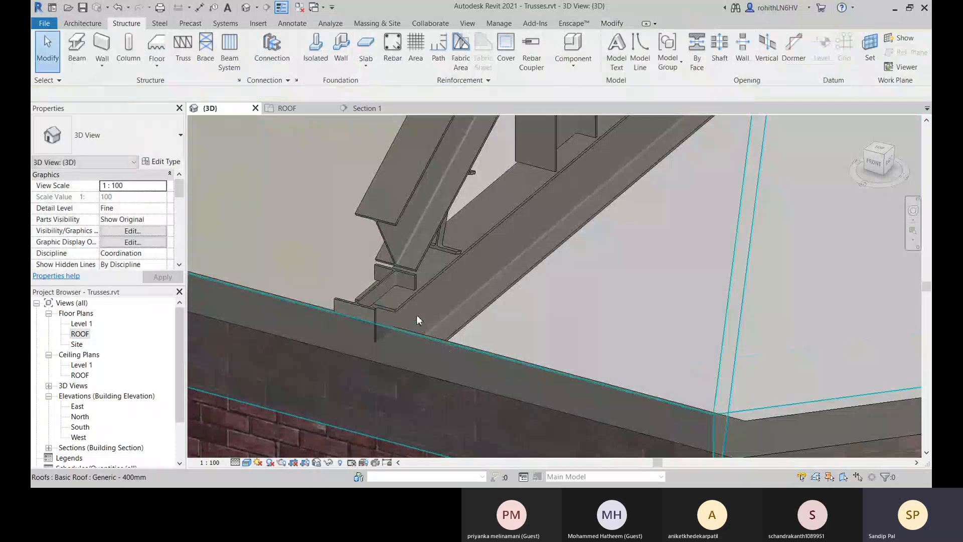
# Select the truss over the polygonal bay at its heel and review its dimension, identity and panel width properties.
pyautogui.scroll(-3, 435, 312)
pyautogui.scroll(2, 423, 309)
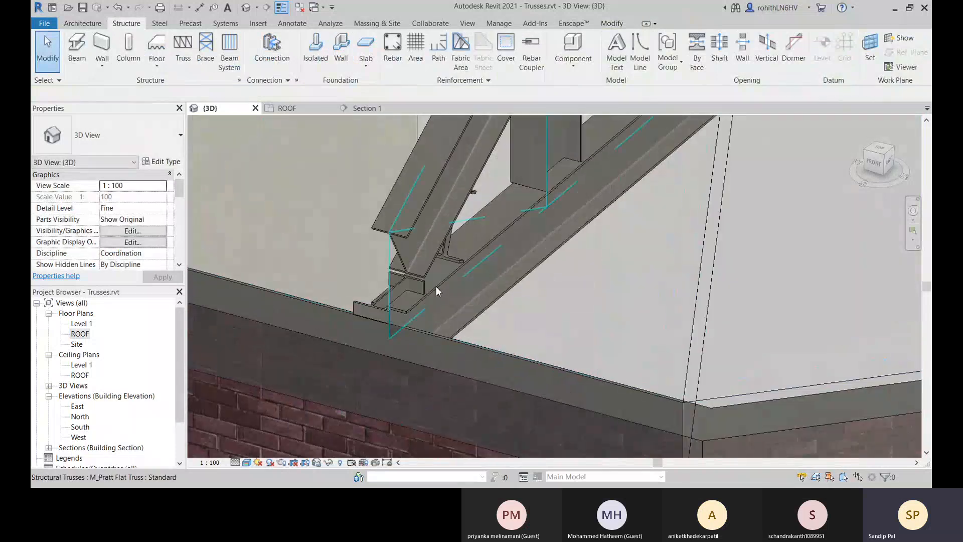
pyautogui.click(442, 288)
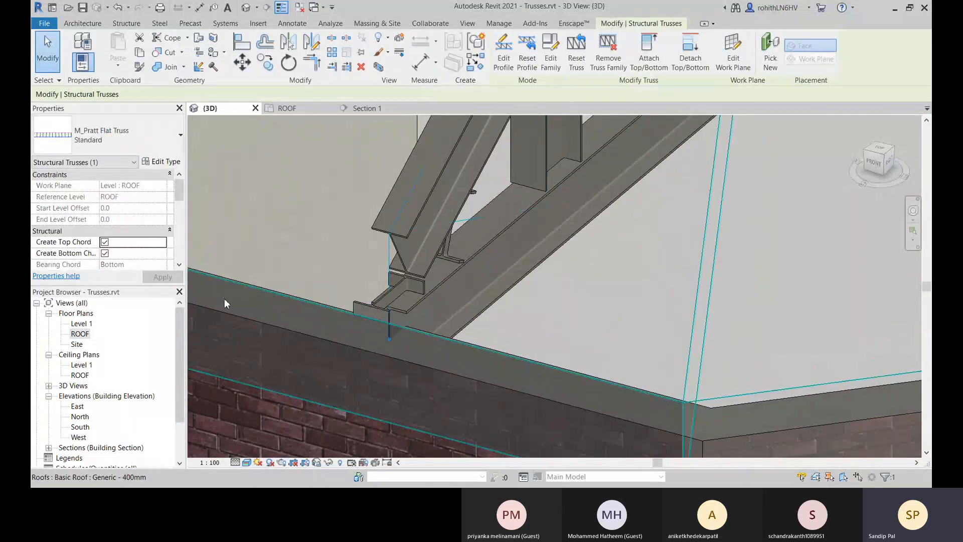
pyautogui.scroll(-1, 271, 234)
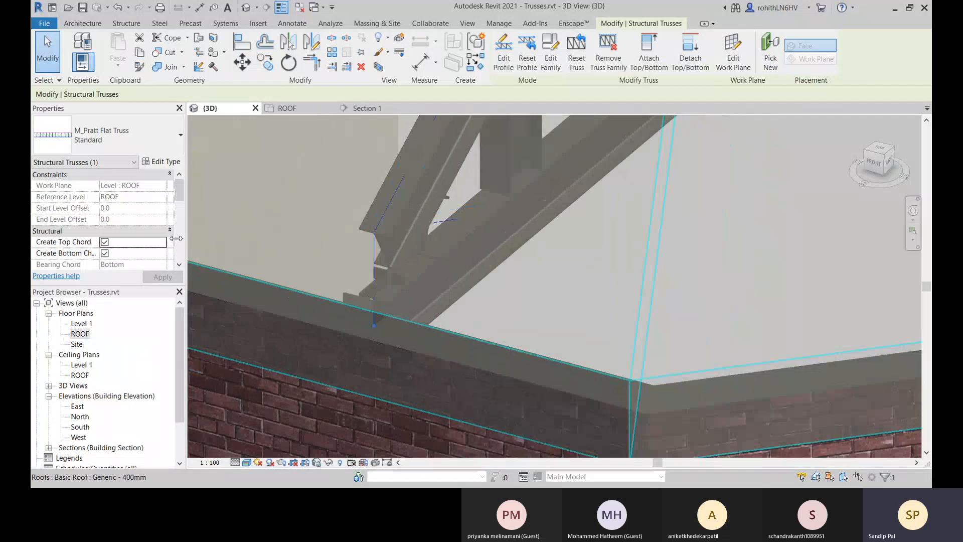
pyautogui.scroll(-5, 137, 260)
pyautogui.scroll(1, 144, 258)
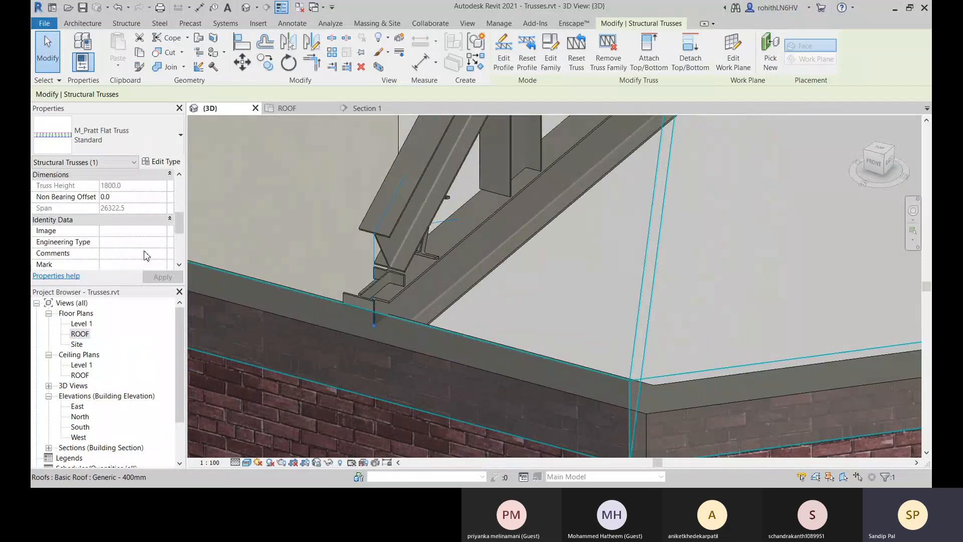
pyautogui.scroll(-1, 301, 248)
pyautogui.scroll(-3, 115, 248)
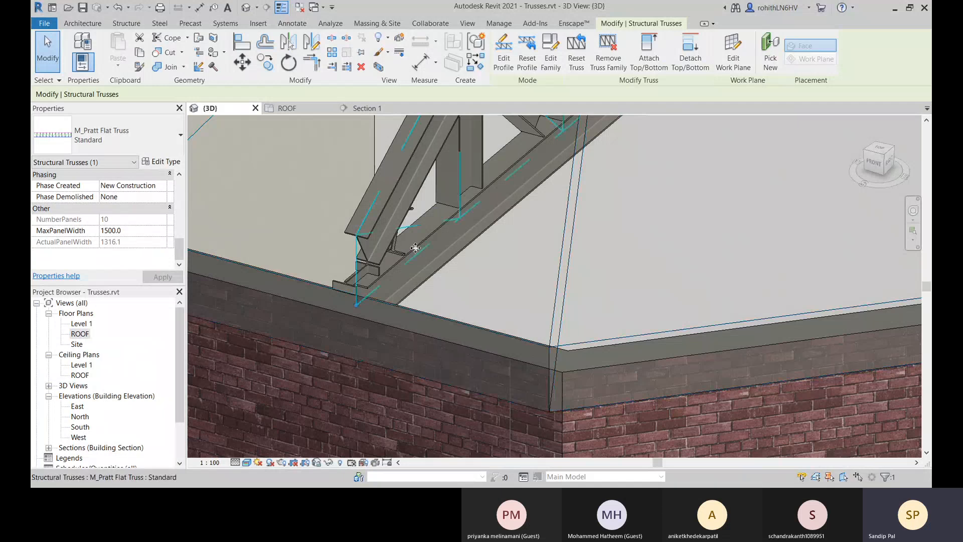
# Examine the bay truss's heel and bottom chord from the side where they bear on the bay wall.
pyautogui.scroll(3, 439, 252)
pyautogui.moveTo(439, 253); pyautogui.dragTo(645, 426, button='middle')
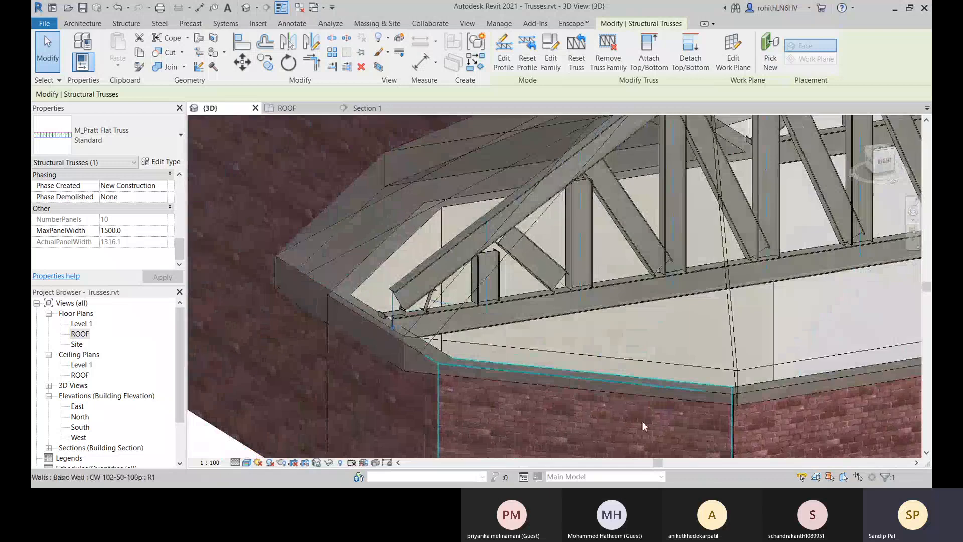
pyautogui.scroll(3, 433, 331)
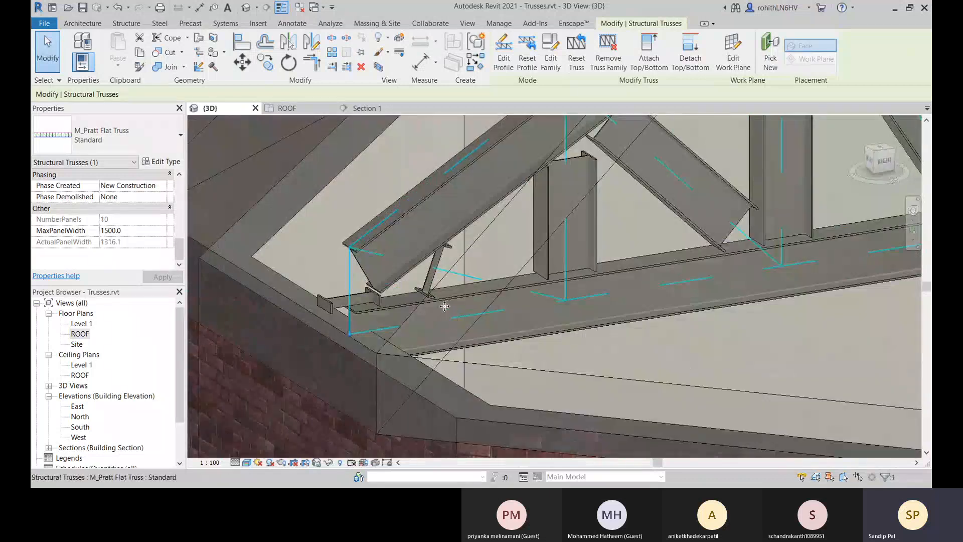
pyautogui.scroll(2, 445, 306)
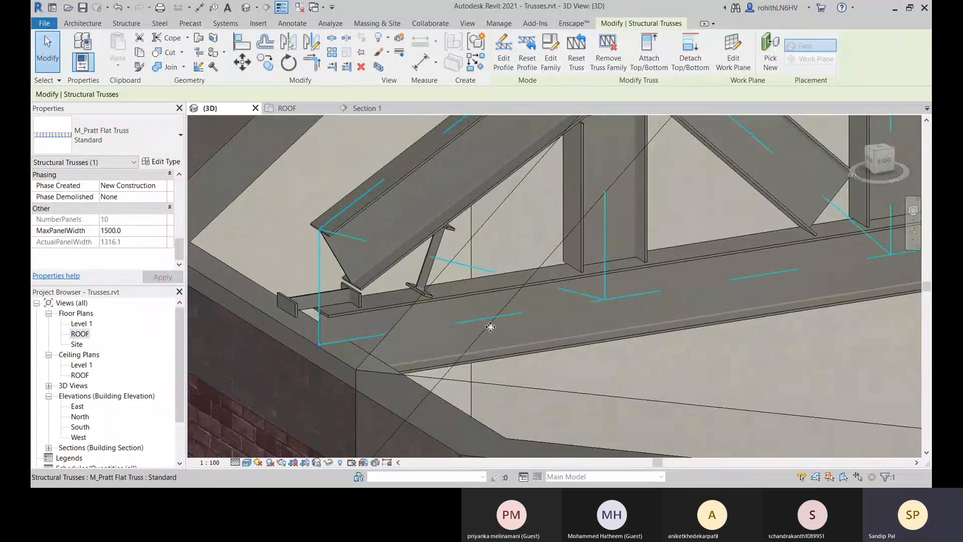
pyautogui.scroll(-5, 491, 327)
pyautogui.scroll(5, 477, 320)
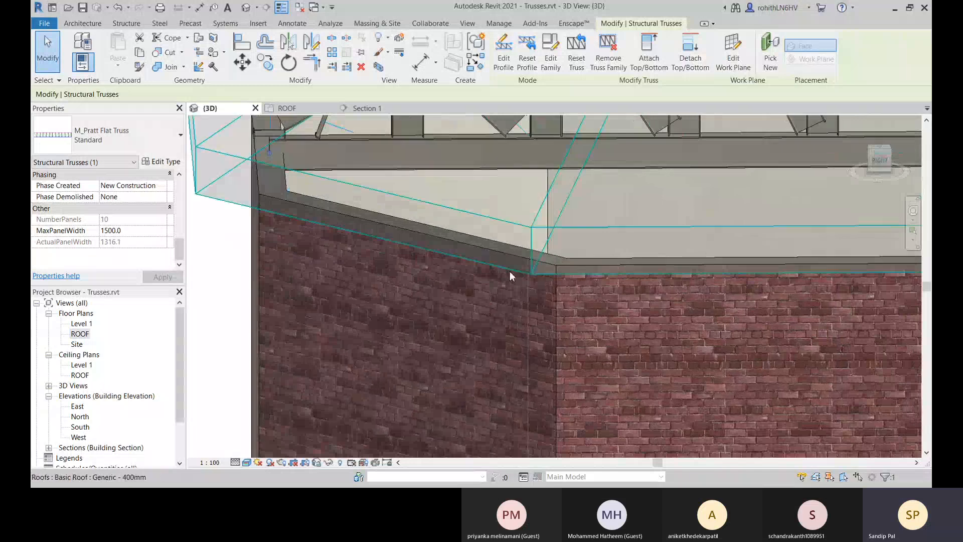
pyautogui.scroll(-4, 502, 352)
pyautogui.scroll(3, 490, 430)
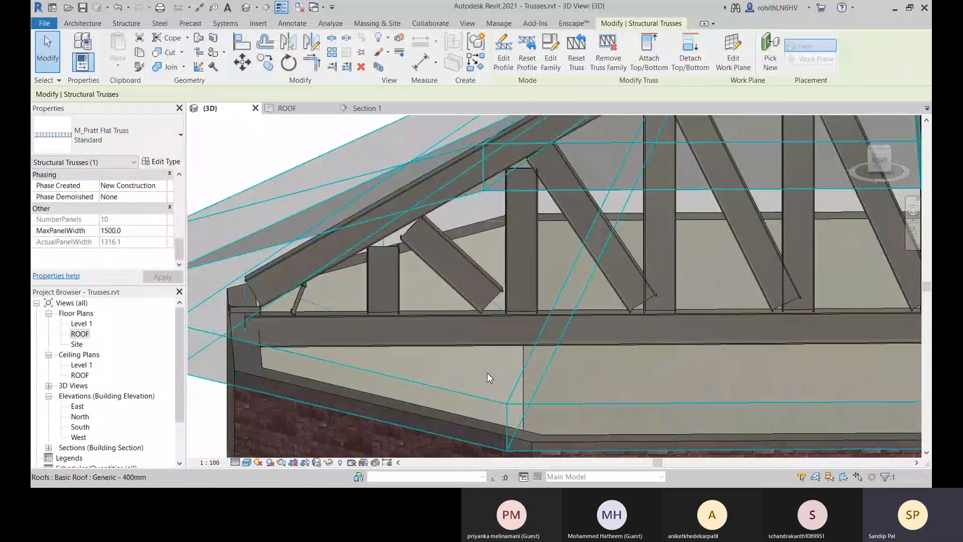
pyautogui.keyDown('shift'); pyautogui.moveTo(490, 378); pyautogui.dragTo(370, 293, button='middle'); pyautogui.keyUp('shift')
pyautogui.scroll(-1, 406, 295)
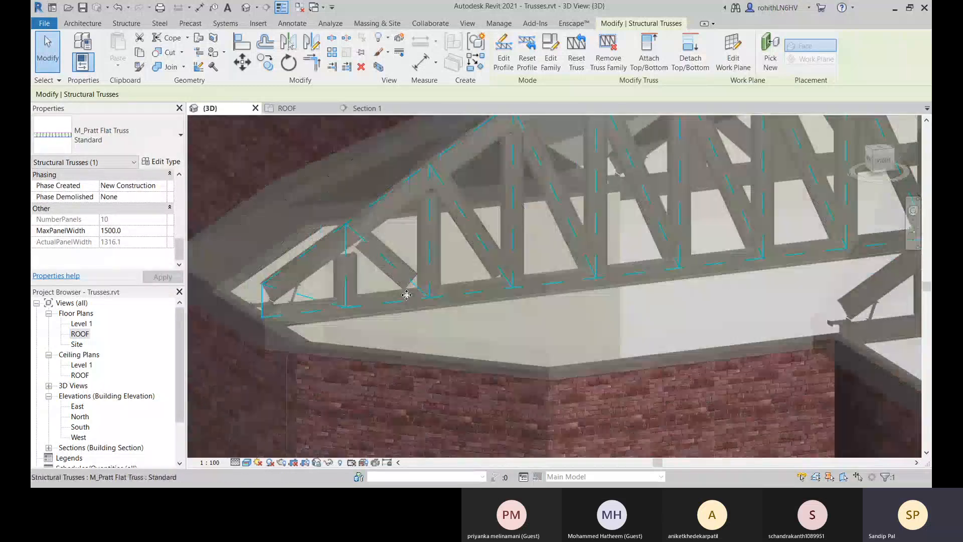
pyautogui.scroll(-4, 407, 295)
pyautogui.scroll(2, 410, 356)
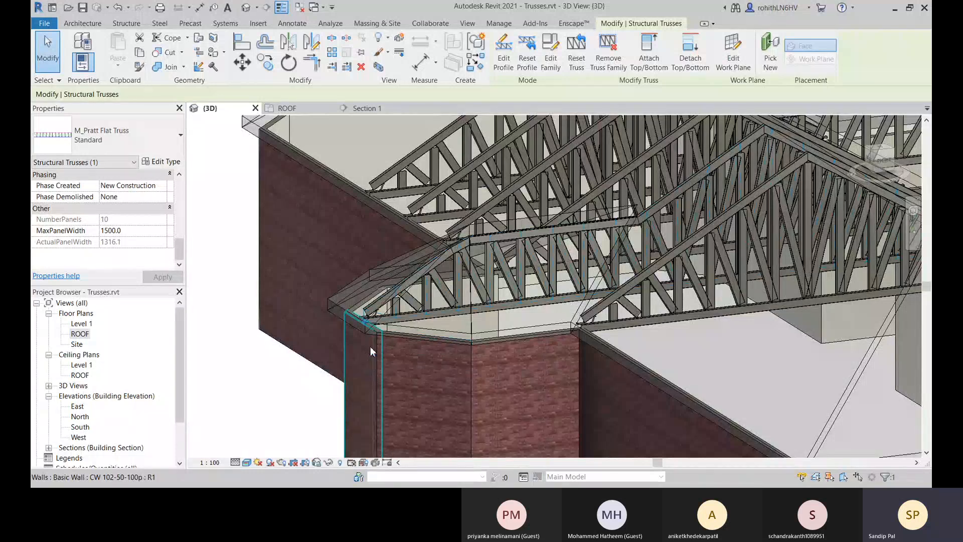
# Detach the bay's Pratt flat truss from the Generic - 400mm roof.
pyautogui.click(659, 62)
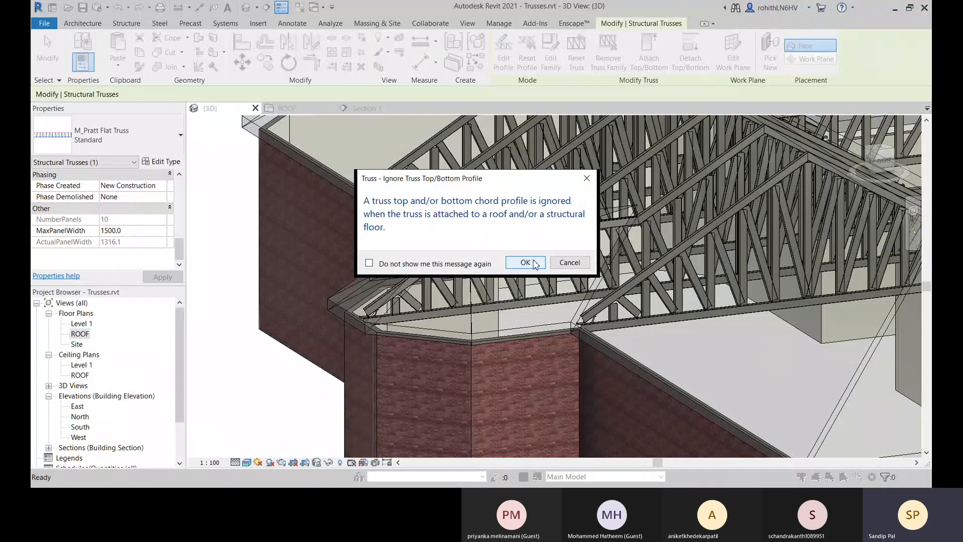
pyautogui.click(561, 264)
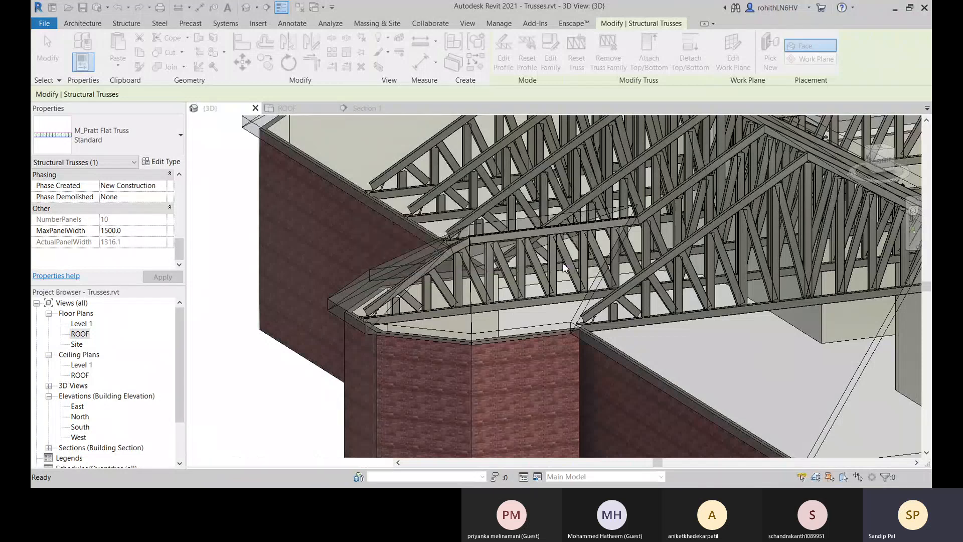
pyautogui.click(515, 279)
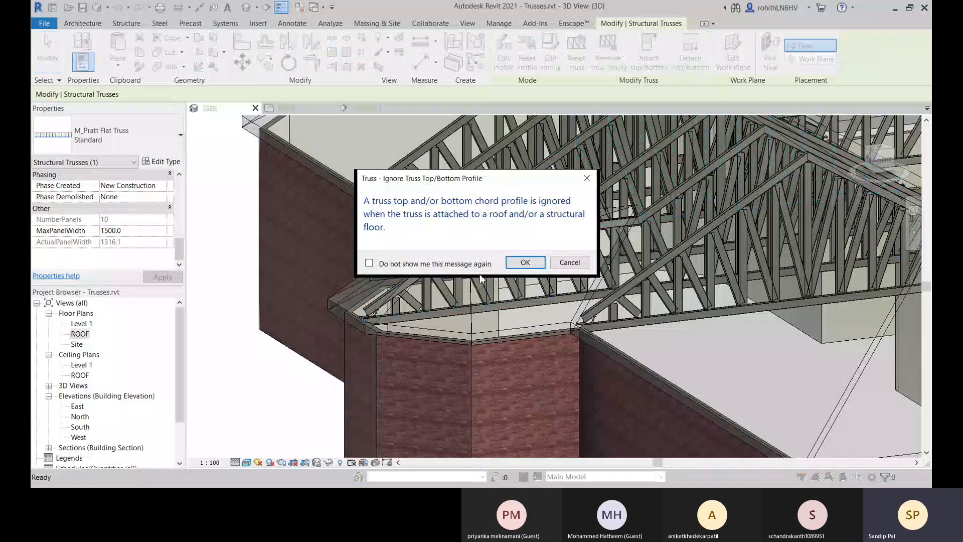
pyautogui.click(521, 265)
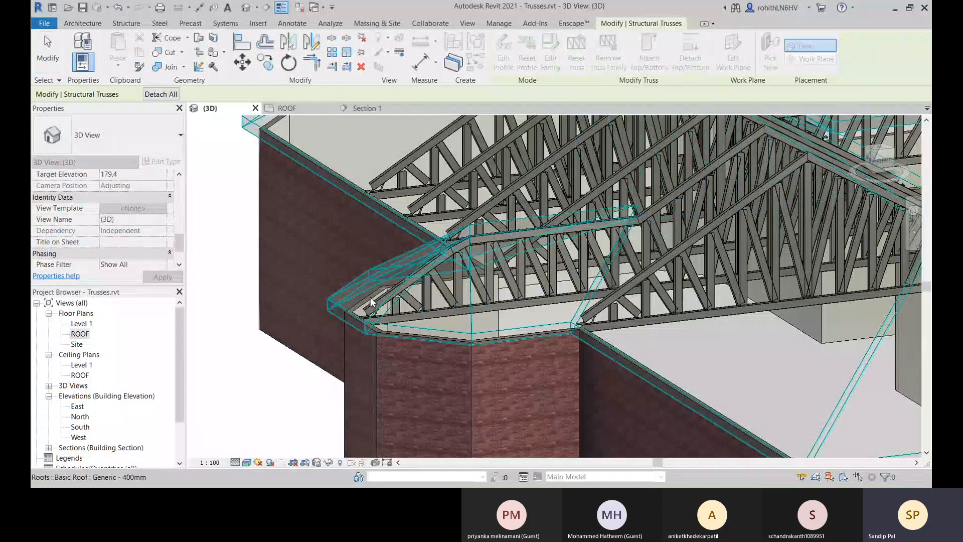
pyautogui.click(721, 357)
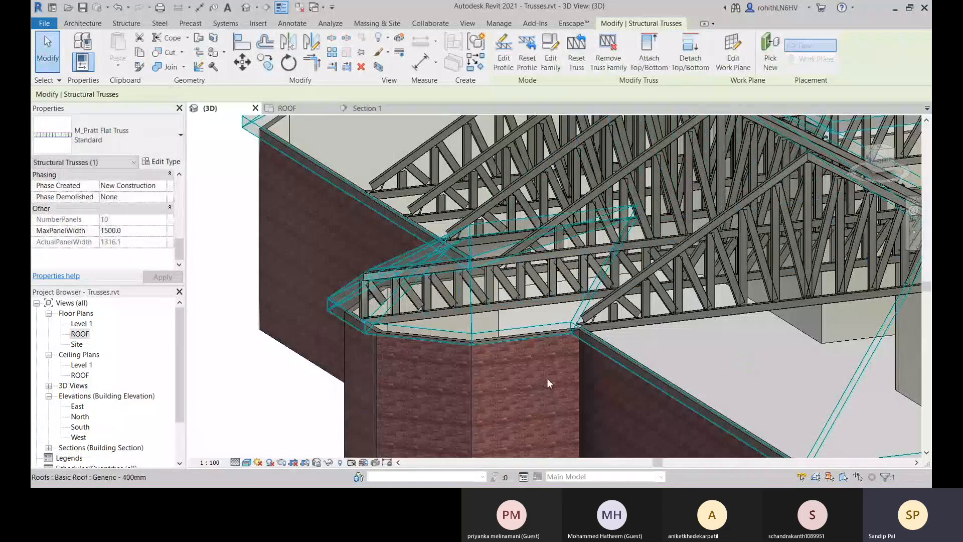
# Try to attach the bottom of the bay's Pratt flat truss to the Generic - 400mm roof.
pyautogui.keyDown('shift'); pyautogui.moveTo(422, 383); pyautogui.dragTo(460, 390, button='middle'); pyautogui.keyUp('shift')
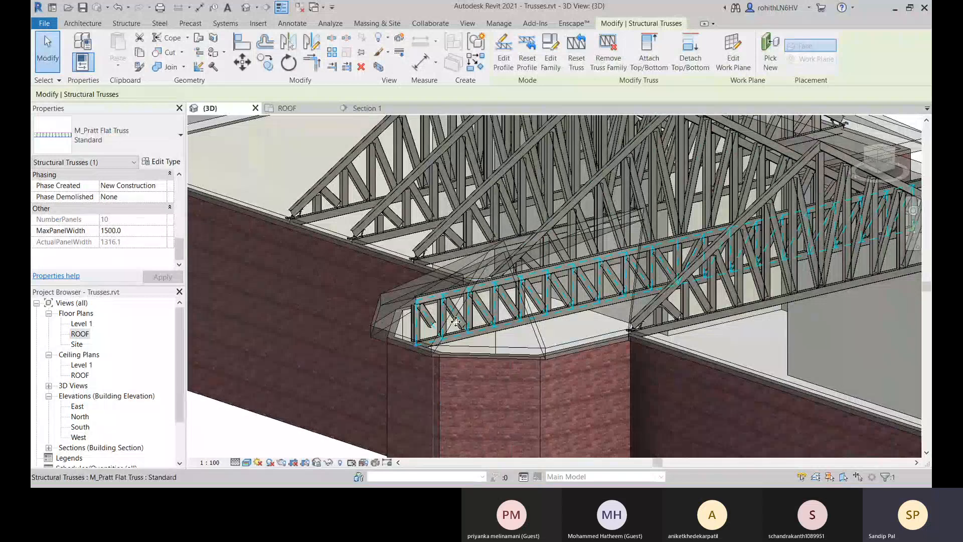
pyautogui.click(649, 50)
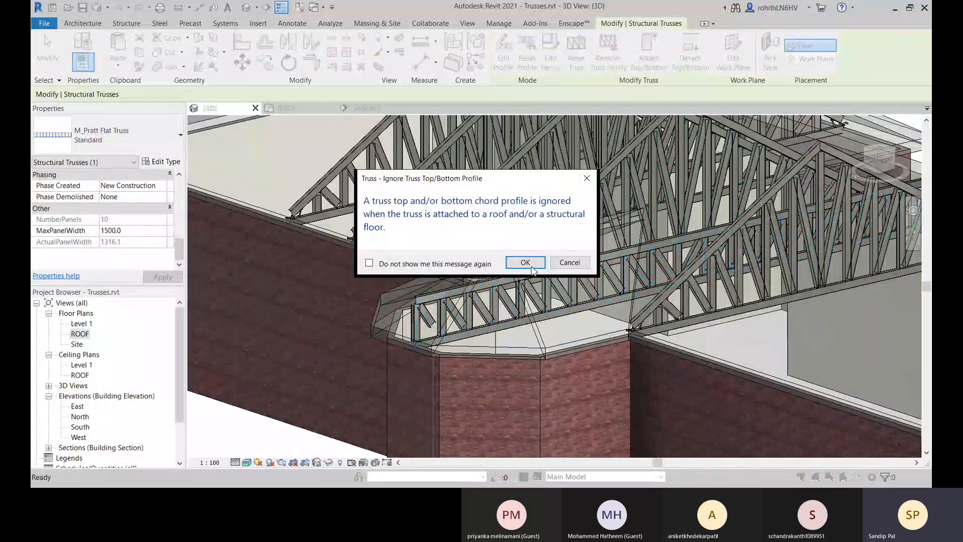
pyautogui.click(532, 269)
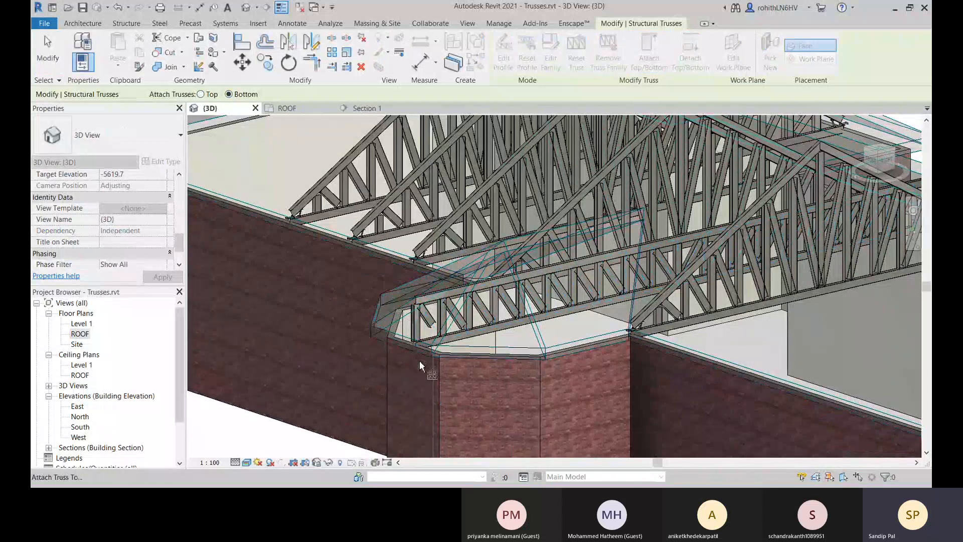
pyautogui.scroll(5, 429, 370)
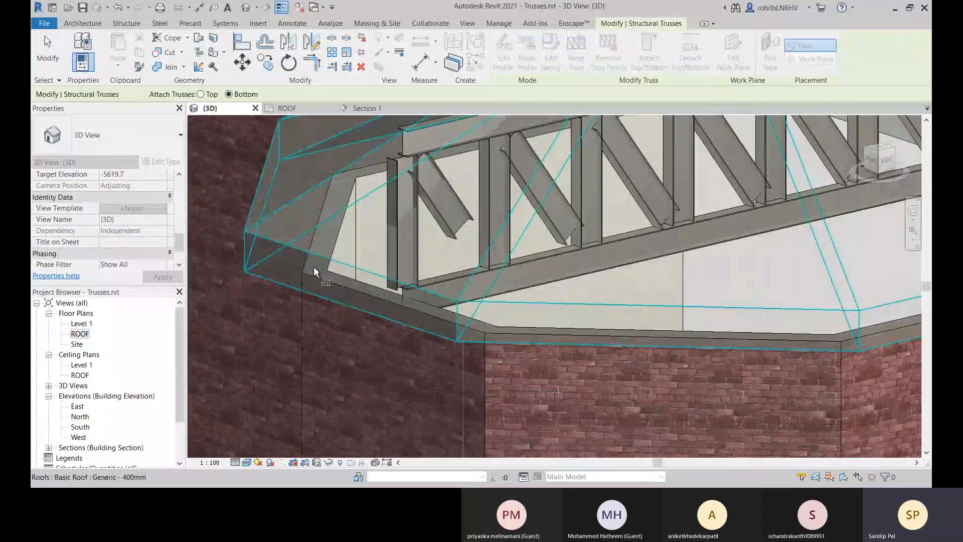
pyautogui.scroll(-5, 321, 331)
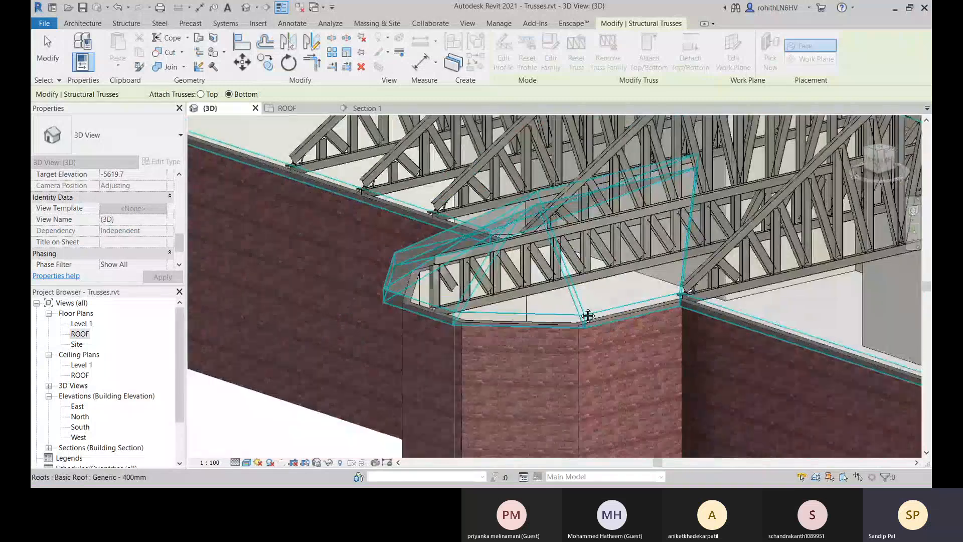
pyautogui.moveTo(588, 315); pyautogui.dragTo(432, 307, button='middle')
pyautogui.click(312, 314)
pyautogui.moveTo(336, 314)
pyautogui.keyDown('shift'); pyautogui.mouseDown(button='middle')
pyautogui.moveTo(387, 314)
pyautogui.moveTo(387, 293)
pyautogui.moveTo(410, 327)
pyautogui.moveTo(394, 356)
pyautogui.mouseUp(button='middle'); pyautogui.keyUp('shift')
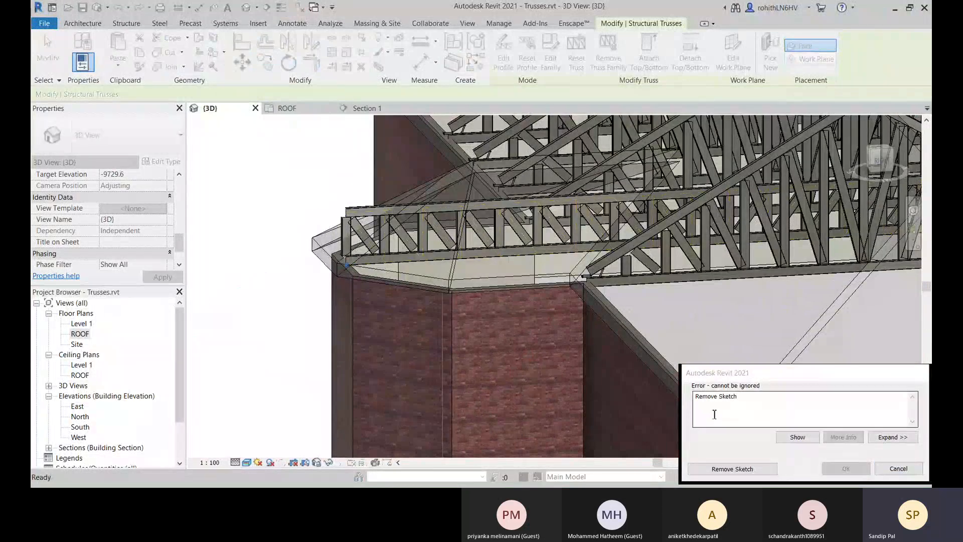
pyautogui.moveTo(726, 373); pyautogui.dragTo(196, 287)
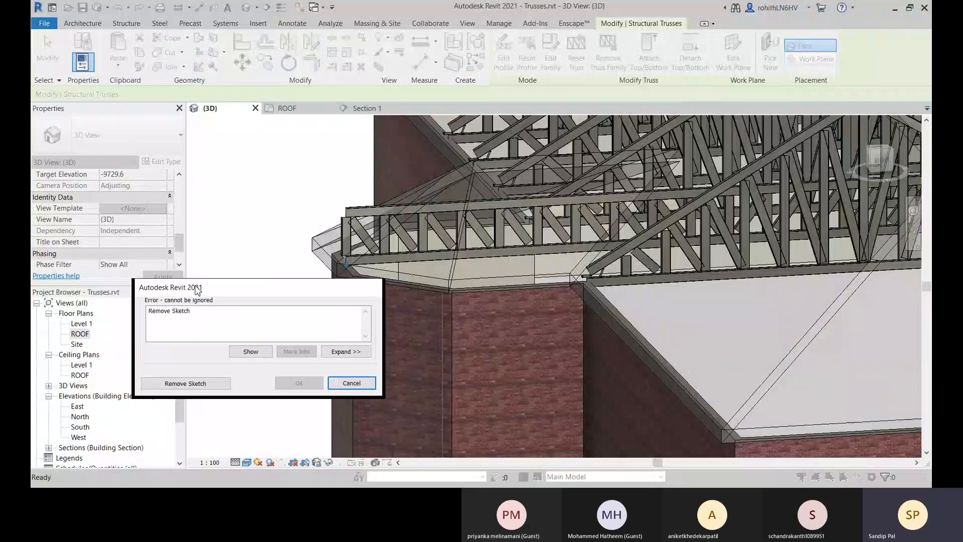
pyautogui.click(340, 384)
pyautogui.keyDown('shift'); pyautogui.moveTo(435, 370); pyautogui.dragTo(418, 326, button='middle'); pyautogui.keyUp('shift')
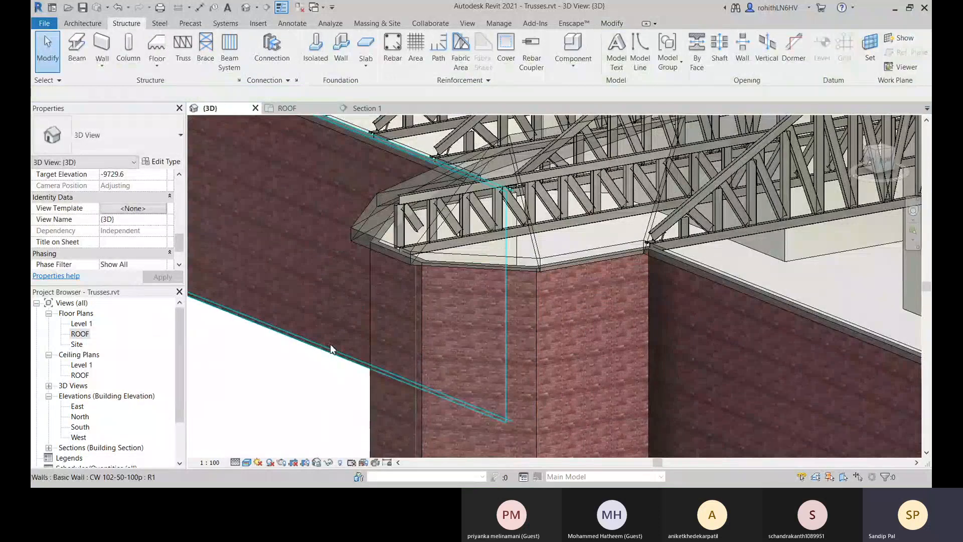
pyautogui.scroll(5, 344, 249)
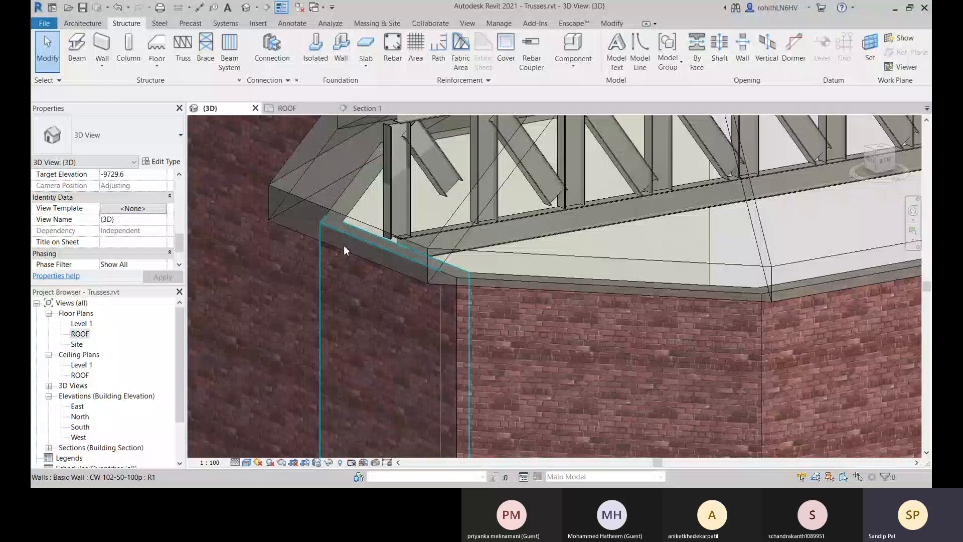
pyautogui.click(344, 249)
pyautogui.scroll(-5, 344, 250)
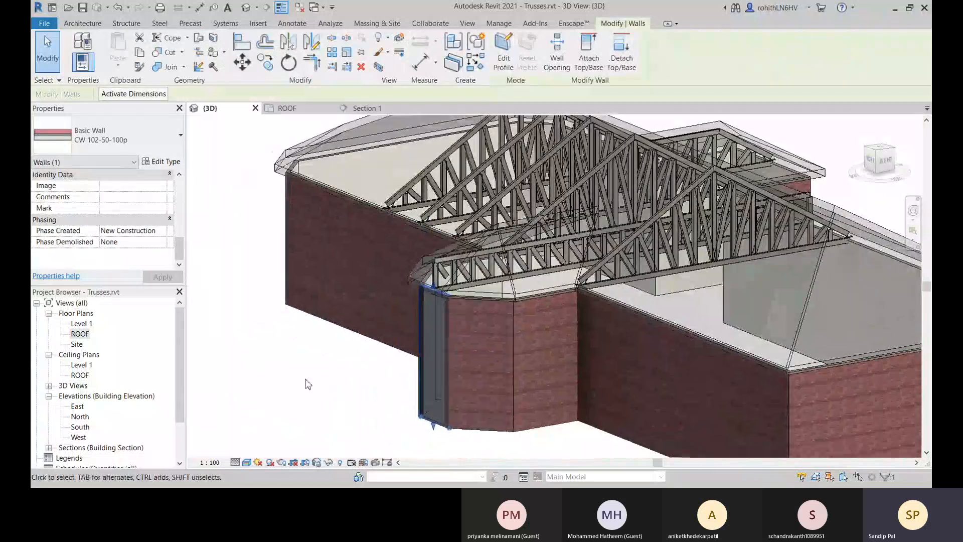
pyautogui.click(308, 384)
# Attach the top of the bay's Pratt flat truss to the Generic - 400mm roof.
pyautogui.scroll(3, 426, 338)
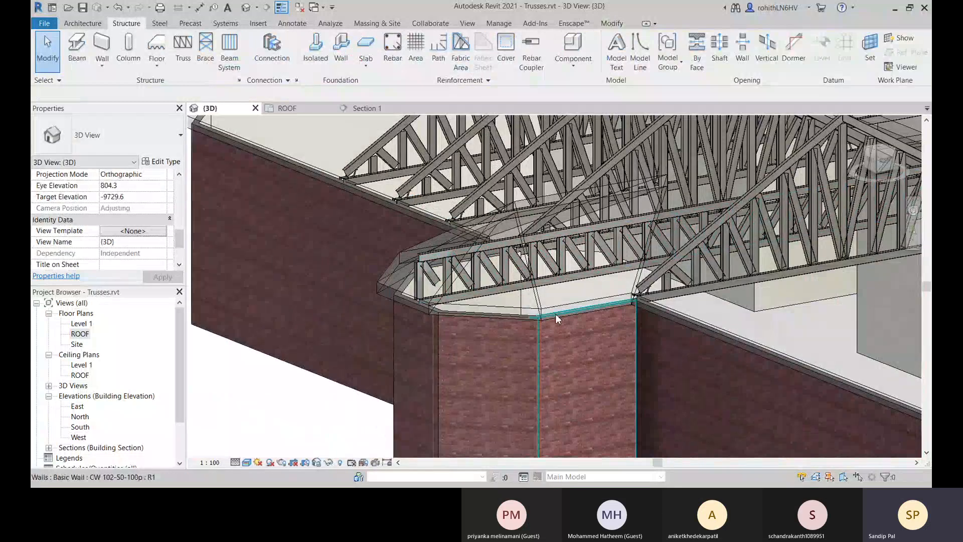
pyautogui.click(495, 285)
pyautogui.click(649, 50)
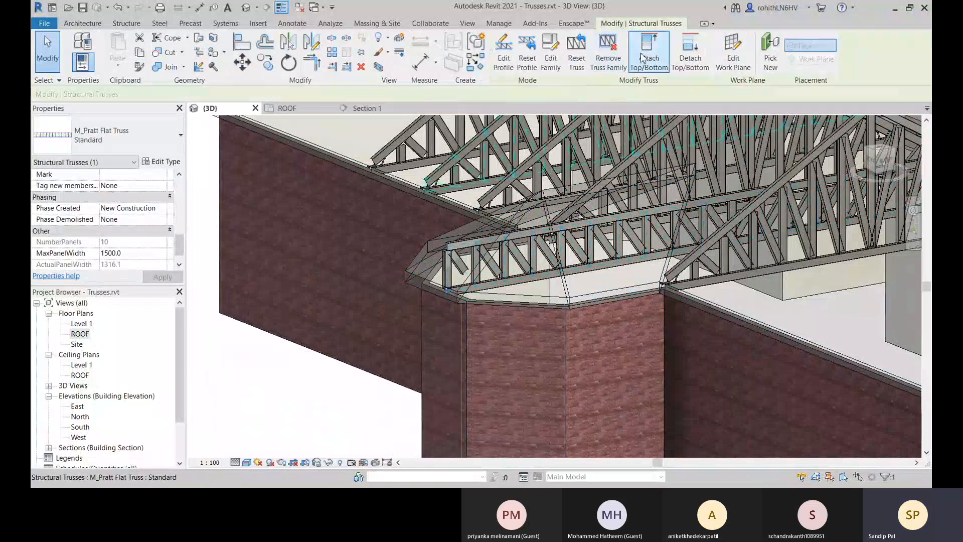
pyautogui.click(526, 263)
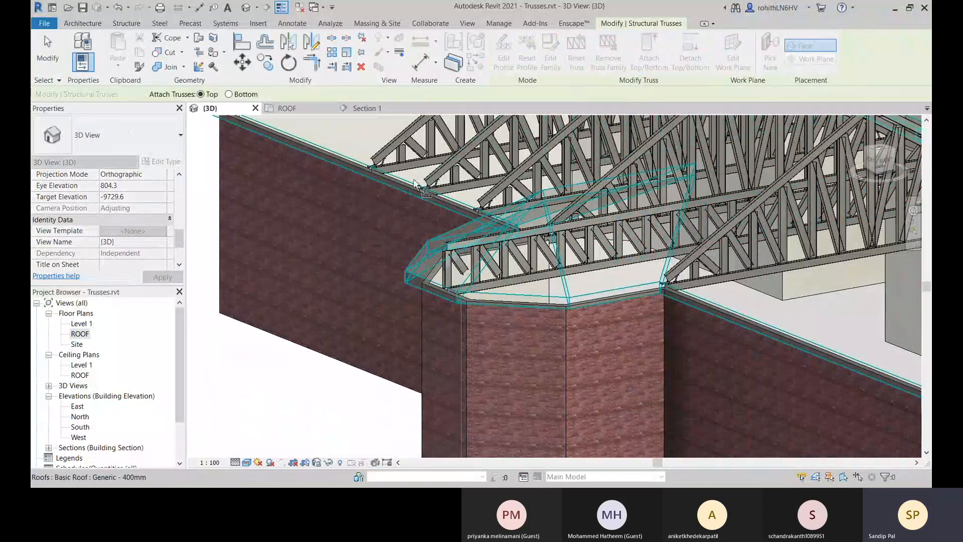
pyautogui.click(471, 307)
pyautogui.scroll(-1, 679, 304)
pyautogui.moveTo(678, 303); pyautogui.dragTo(456, 400, button='middle')
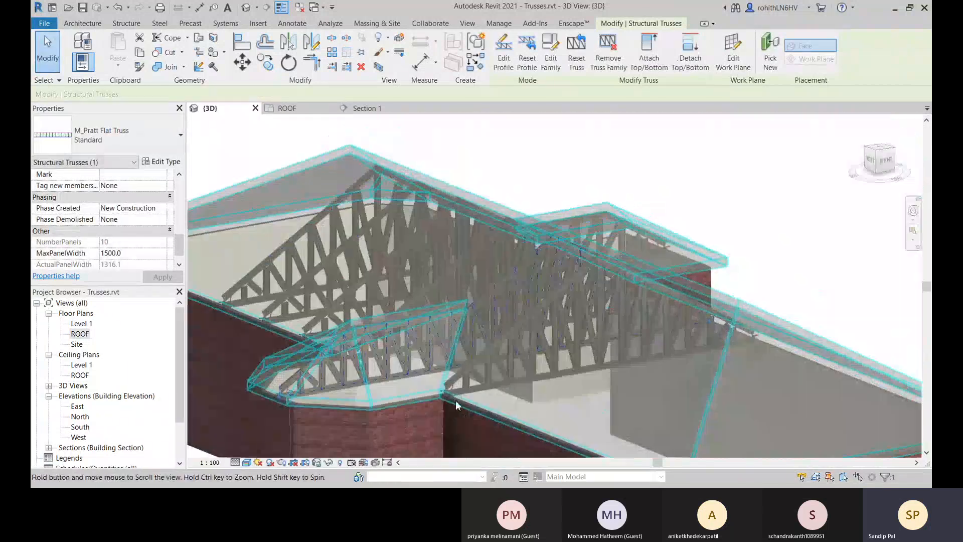
# Switch to the Section 1 view and examine the attached truss at its ridge and at the heel above the wall.
pyautogui.click(379, 112)
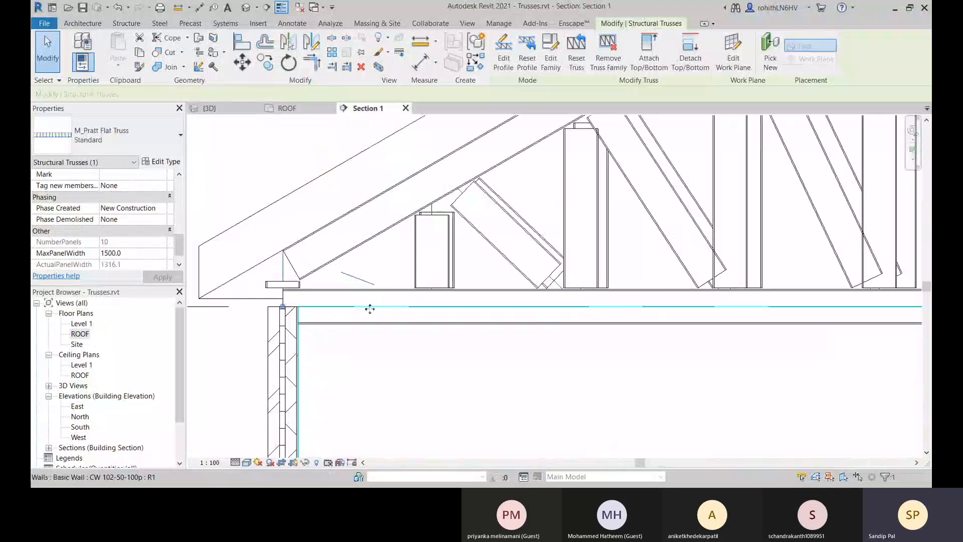
pyautogui.moveTo(371, 313); pyautogui.dragTo(407, 332, button='middle')
pyautogui.scroll(3, 372, 320)
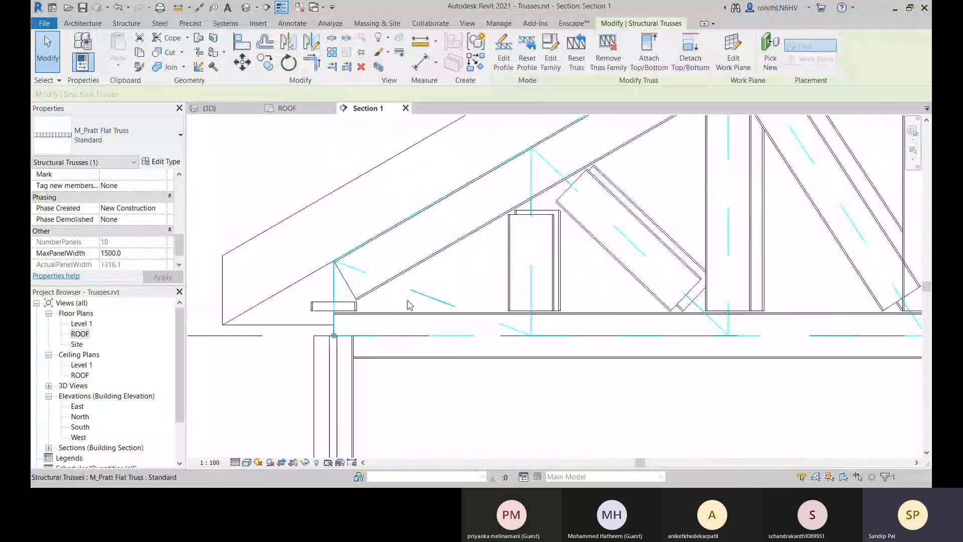
pyautogui.scroll(-5, 315, 305)
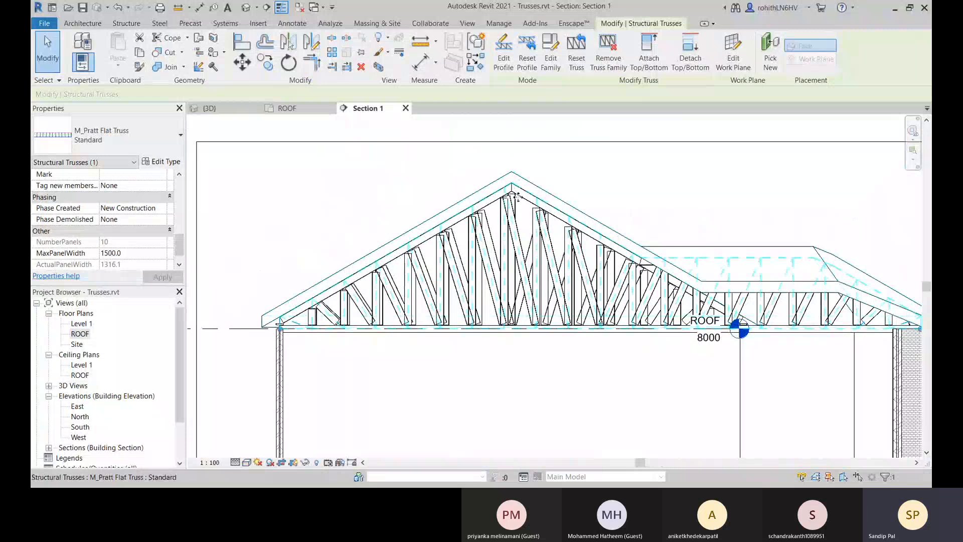
pyautogui.scroll(2, 517, 193)
pyautogui.scroll(-3, 457, 279)
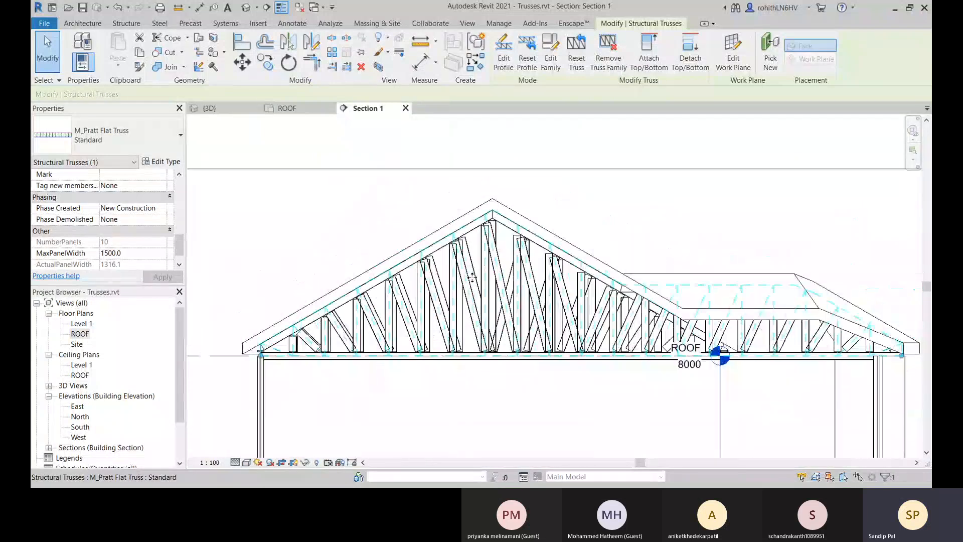
pyautogui.moveTo(467, 289); pyautogui.dragTo(535, 276, button='middle')
pyautogui.scroll(4, 457, 310)
pyautogui.scroll(3, 258, 365)
pyautogui.moveTo(263, 379); pyautogui.dragTo(370, 327, button='middle')
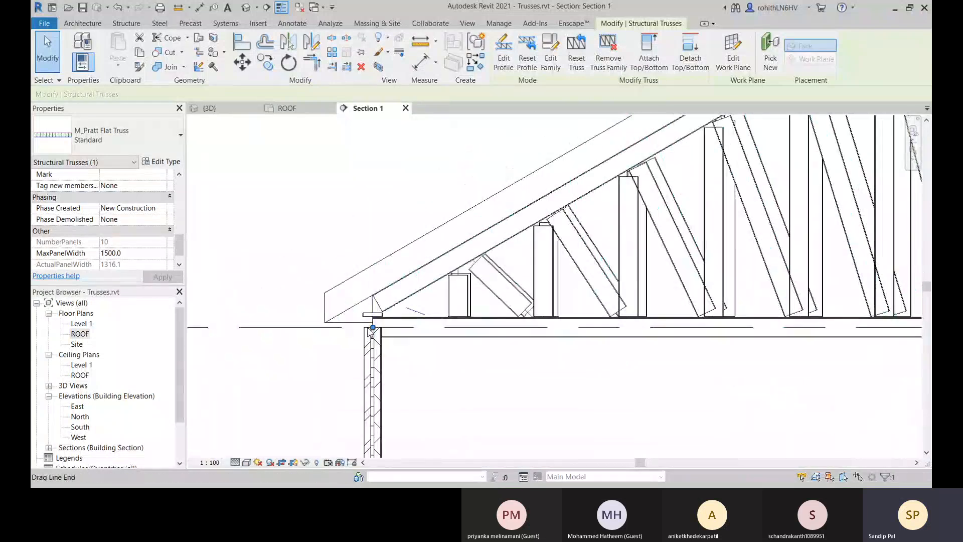
pyautogui.scroll(3, 370, 327)
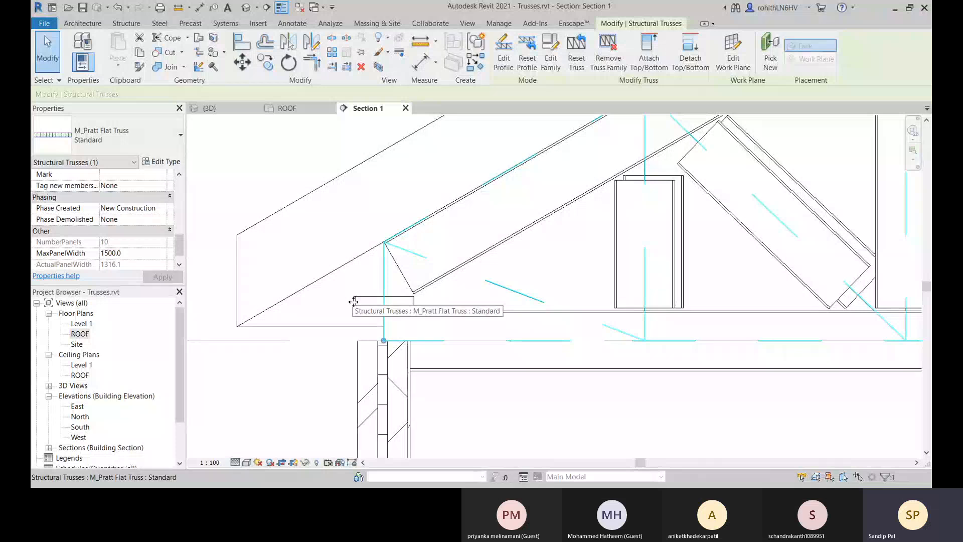
# Unpin the short vertical web member at the truss heel above the wall and delete it.
pyautogui.click(356, 302)
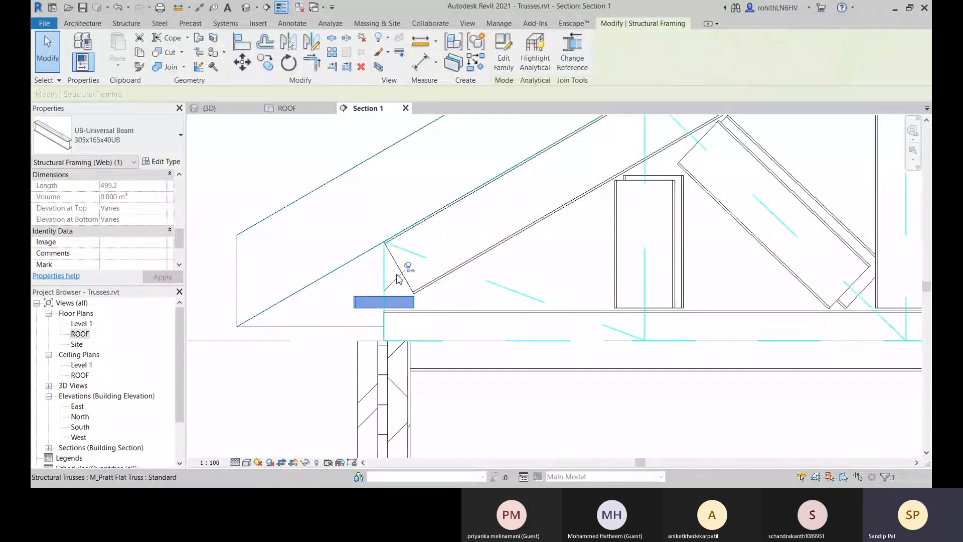
pyautogui.press('Escape')
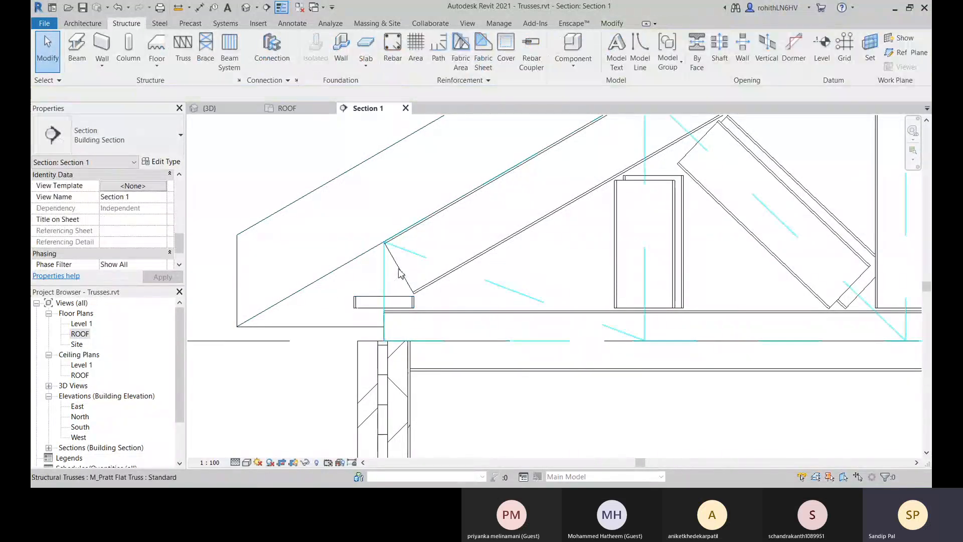
pyautogui.click(359, 303)
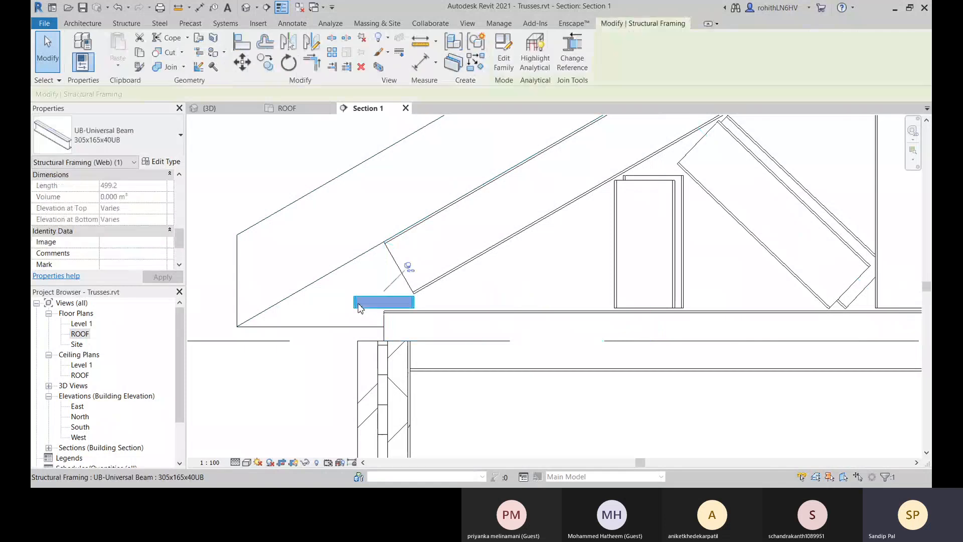
pyautogui.click(408, 267)
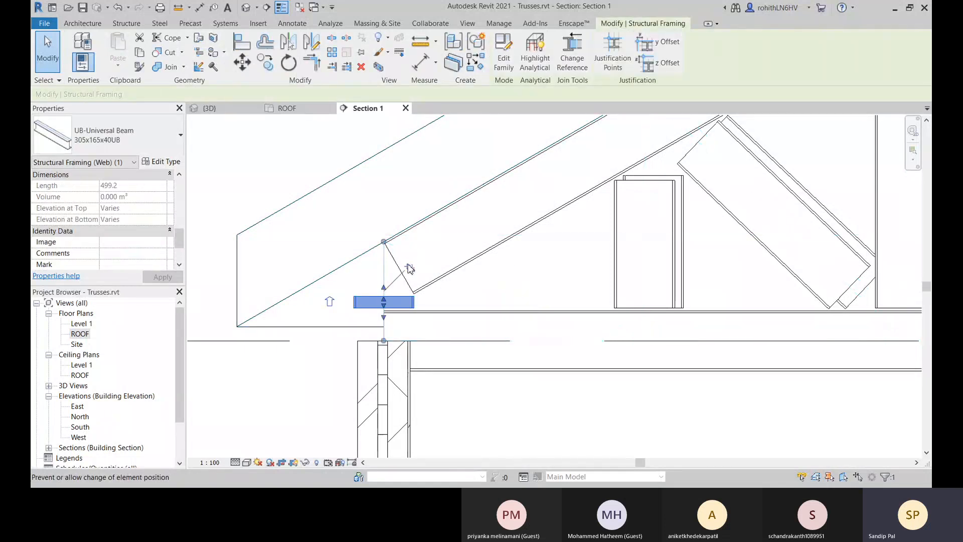
pyautogui.press('Escape')
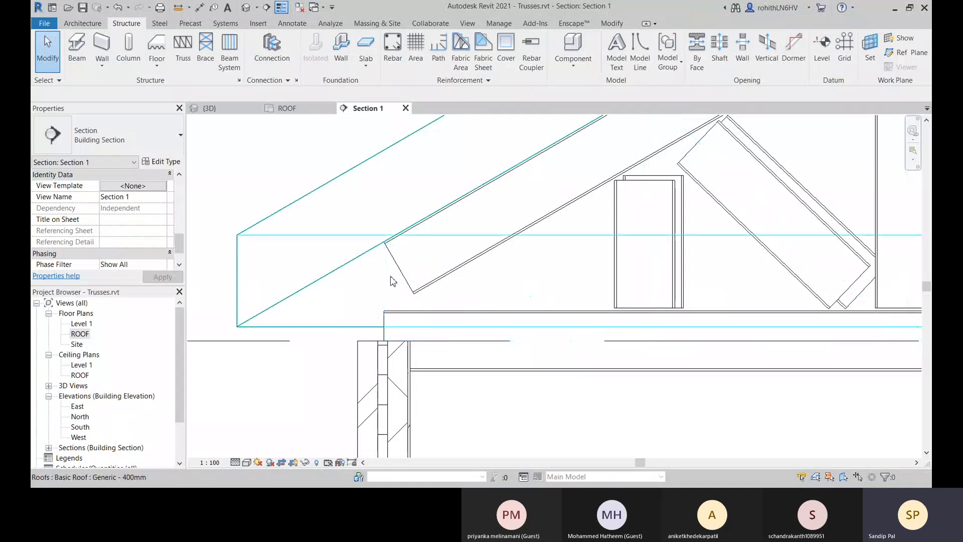
# Unpin the sloping top chord and extend its heel end down to just meet the top of the bottom chord.
pyautogui.click(396, 276)
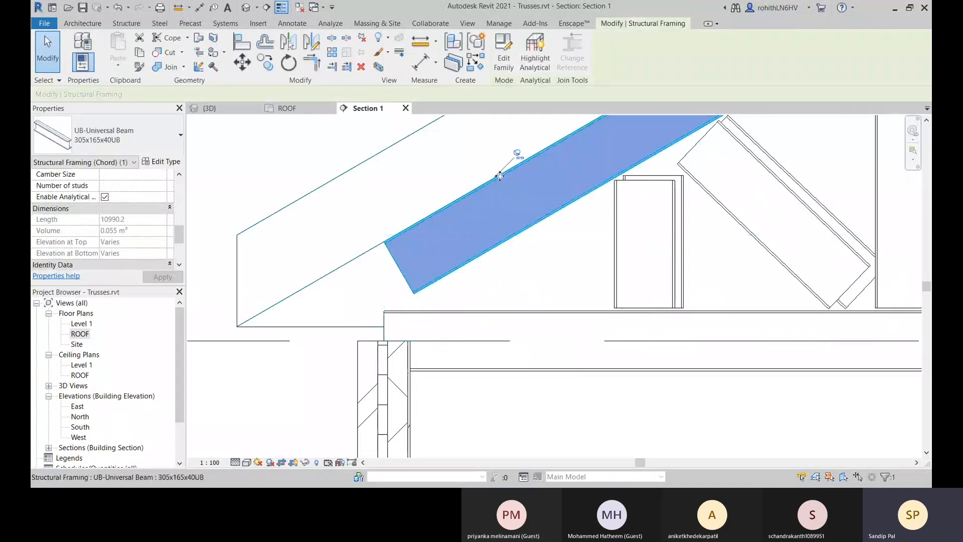
pyautogui.click(517, 153)
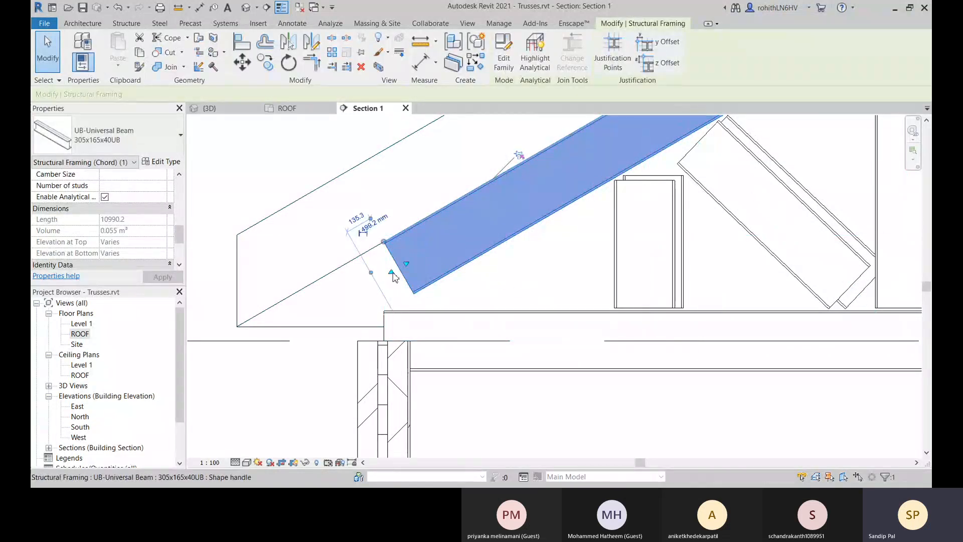
pyautogui.moveTo(392, 275); pyautogui.dragTo(325, 308)
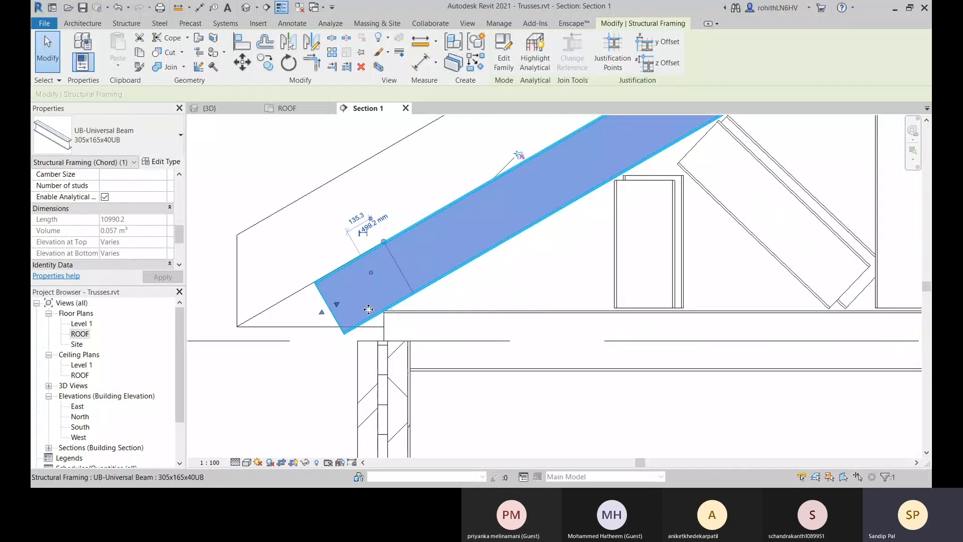
pyautogui.moveTo(338, 305); pyautogui.dragTo(371, 296)
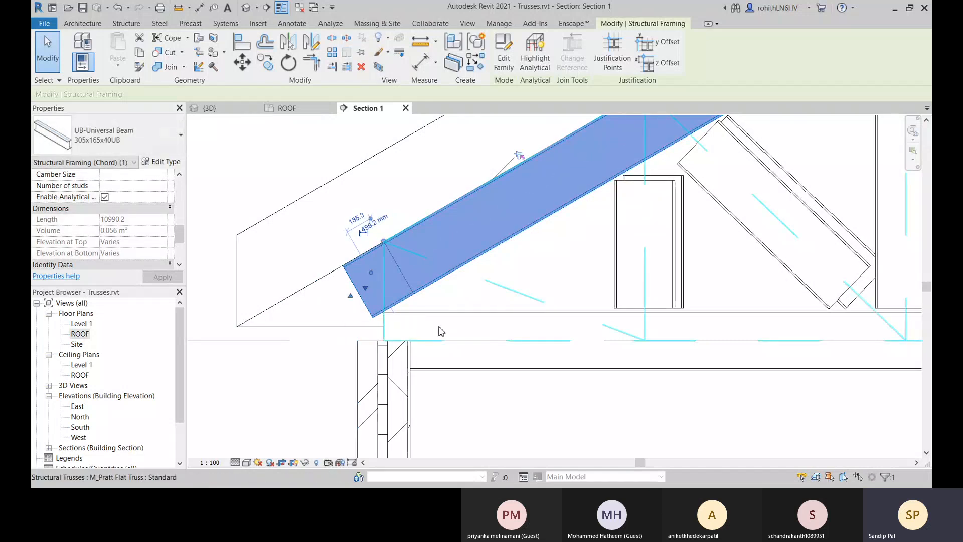
# Unpin the bottom chord and extend its end outward beyond the outer face of the wall.
pyautogui.click(454, 371)
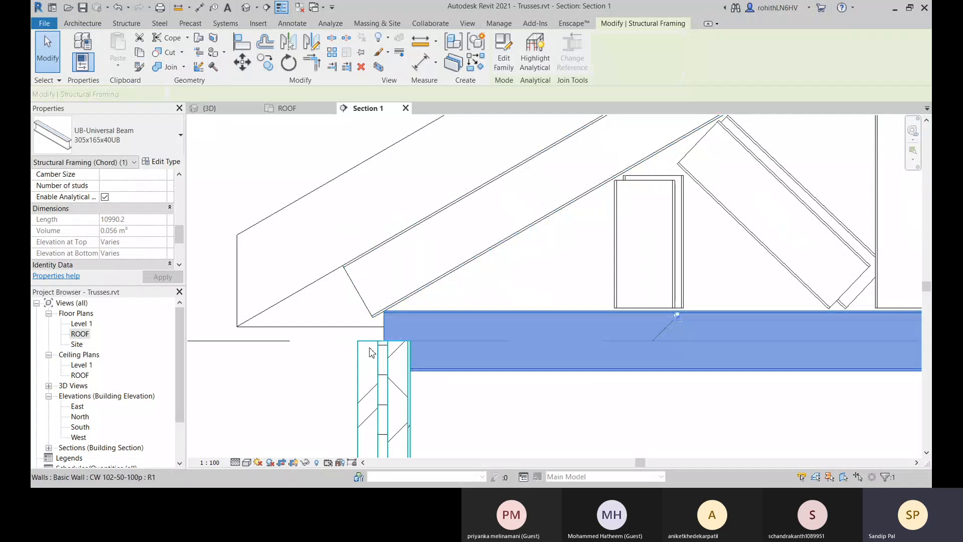
pyautogui.click(676, 315)
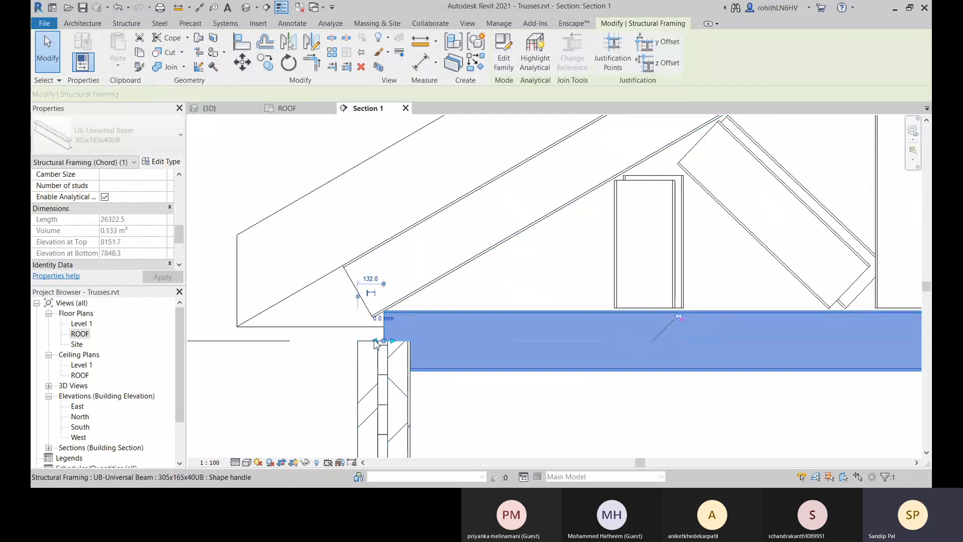
pyautogui.moveTo(376, 341); pyautogui.dragTo(308, 340)
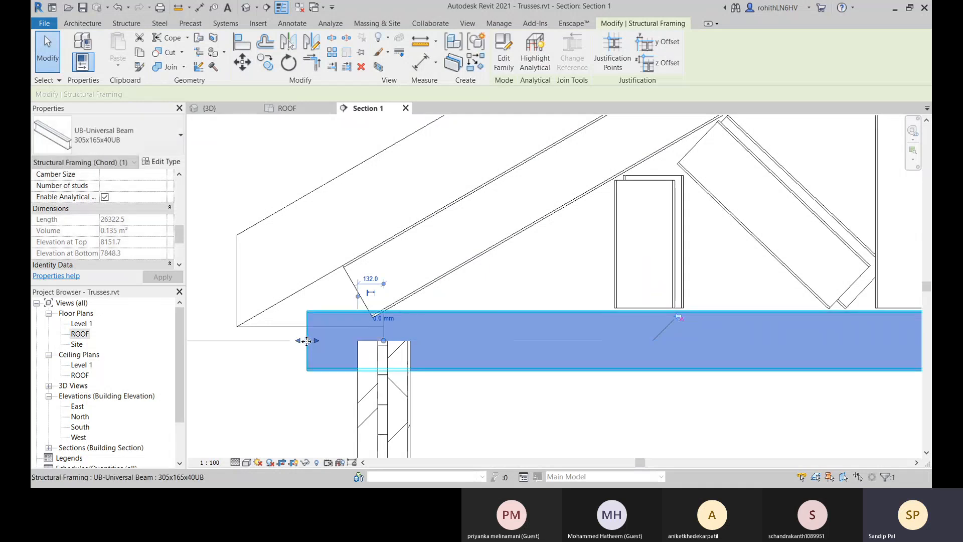
# Extend the top chord's heel end further down the slope so that it overlaps the extended bottom chord.
pyautogui.click(442, 278)
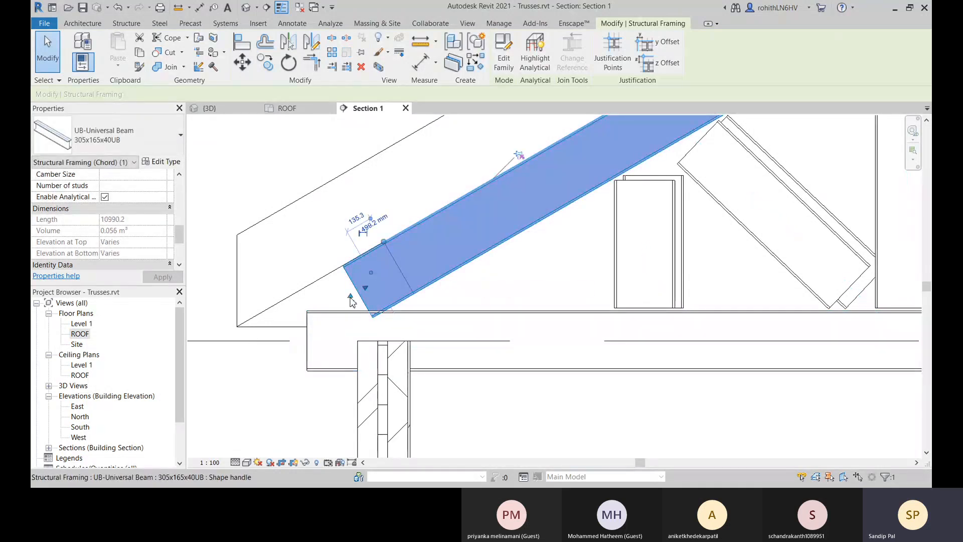
pyautogui.moveTo(351, 302); pyautogui.dragTo(306, 322)
pyautogui.moveTo(344, 324); pyautogui.dragTo(354, 323, button='middle')
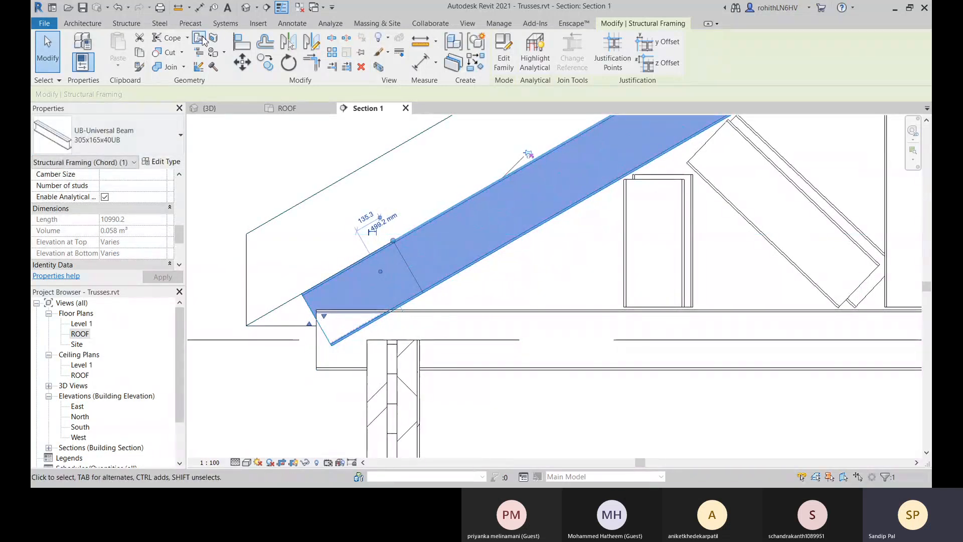
# Cope the sloping top chord's heel end around the bottom chord and inspect the cut.
pyautogui.click(174, 43)
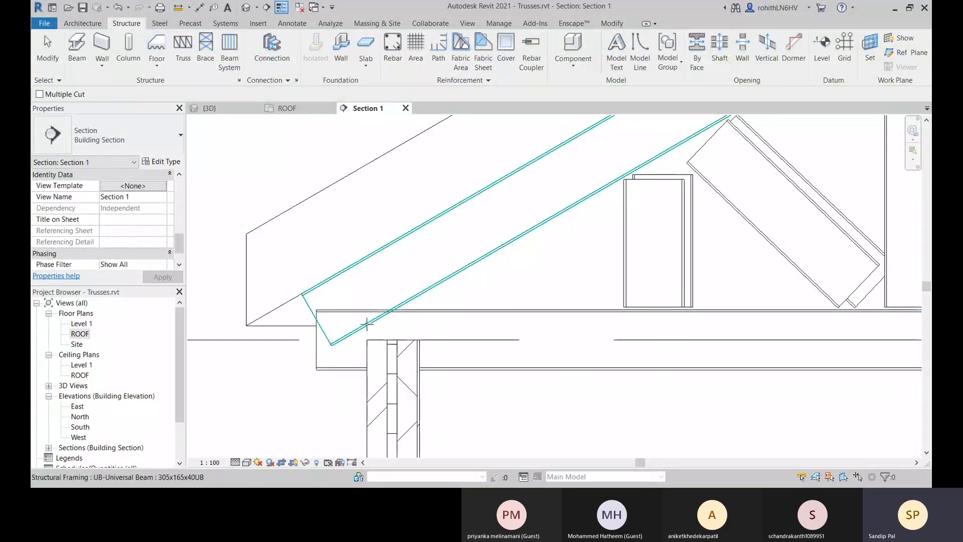
pyautogui.click(366, 325)
pyautogui.click(428, 279)
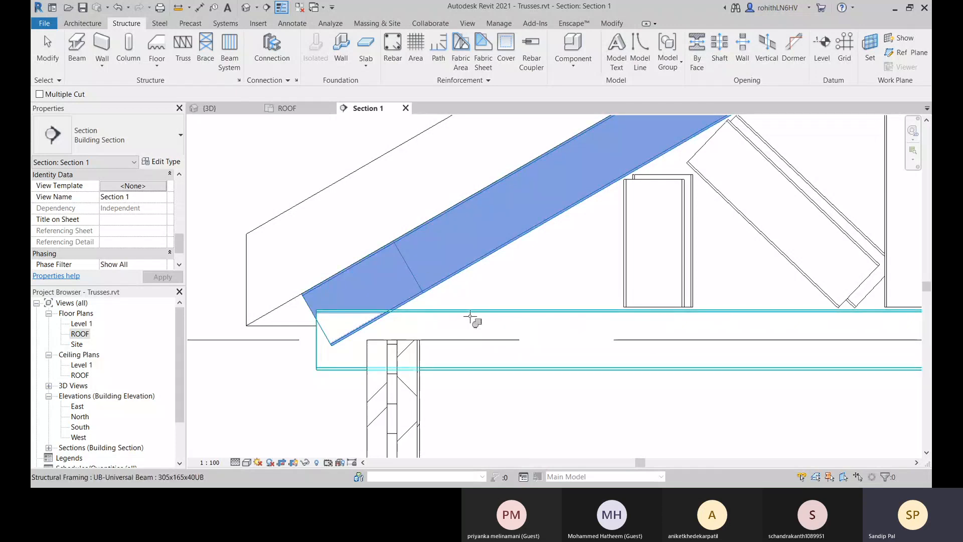
pyautogui.click(471, 319)
pyautogui.scroll(2, 329, 316)
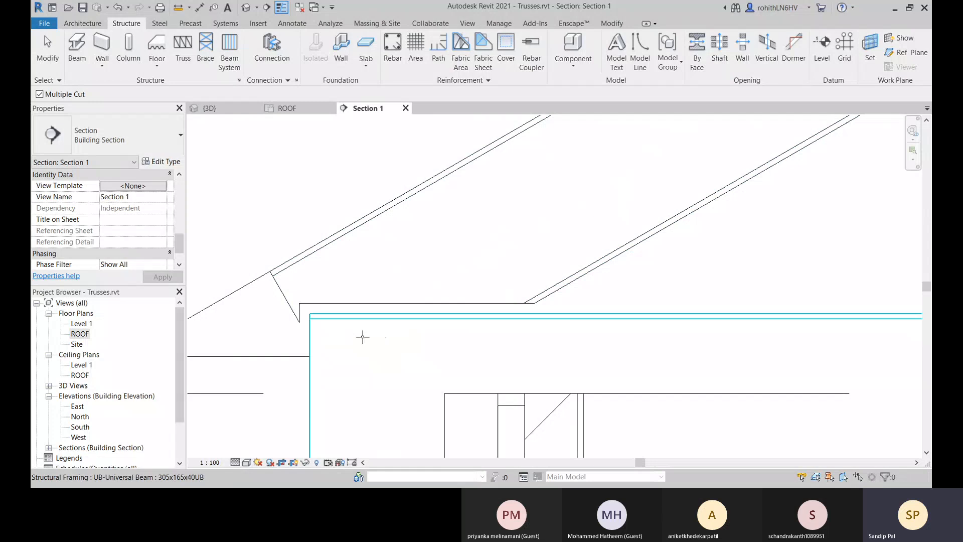
pyautogui.scroll(-3, 363, 337)
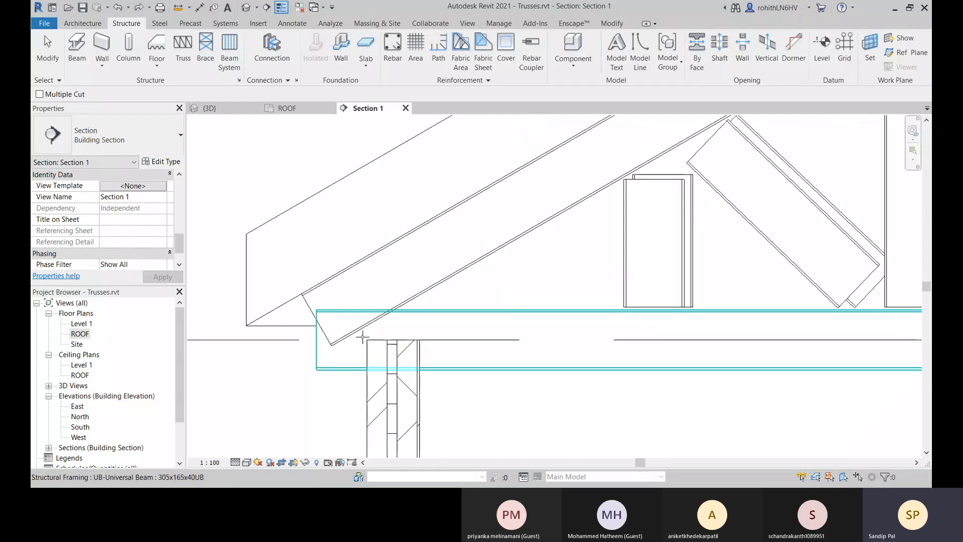
# Cope the bottom chord's heel end around the sloping top chord and inspect the notch.
pyautogui.click(617, 24)
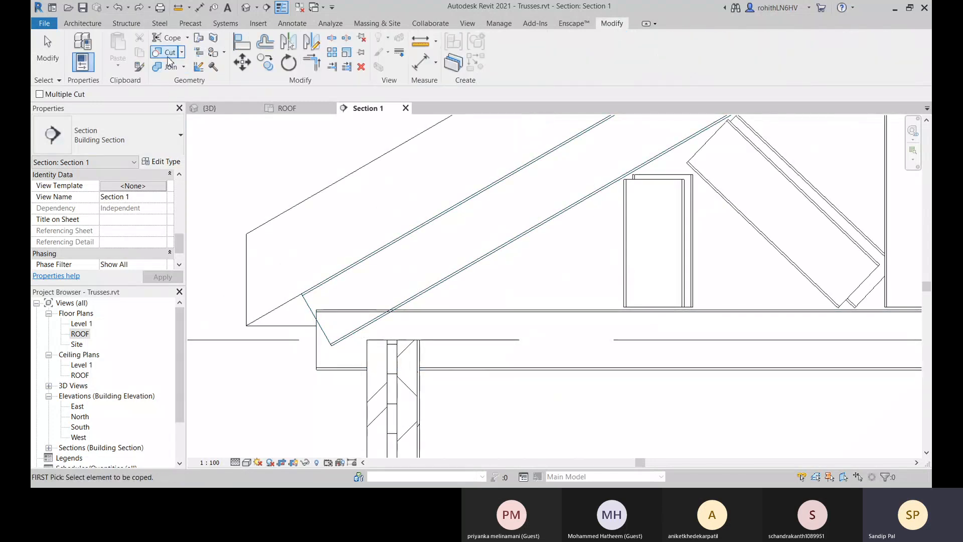
pyautogui.click(166, 39)
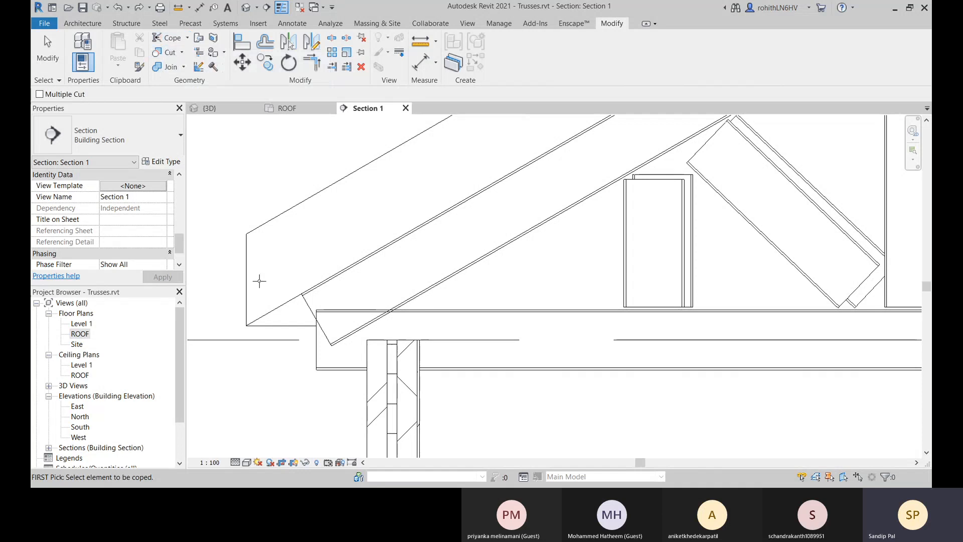
pyautogui.click(430, 315)
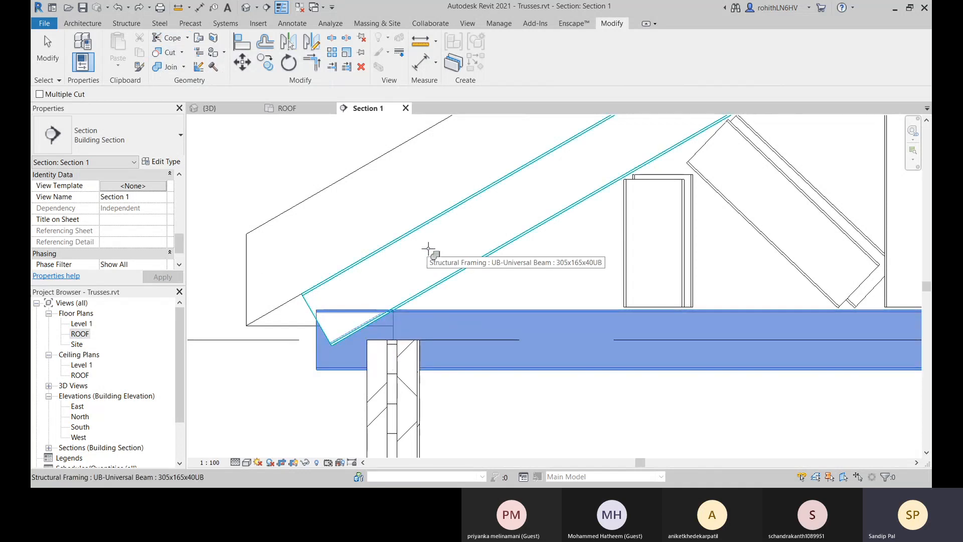
pyautogui.scroll(2, 324, 311)
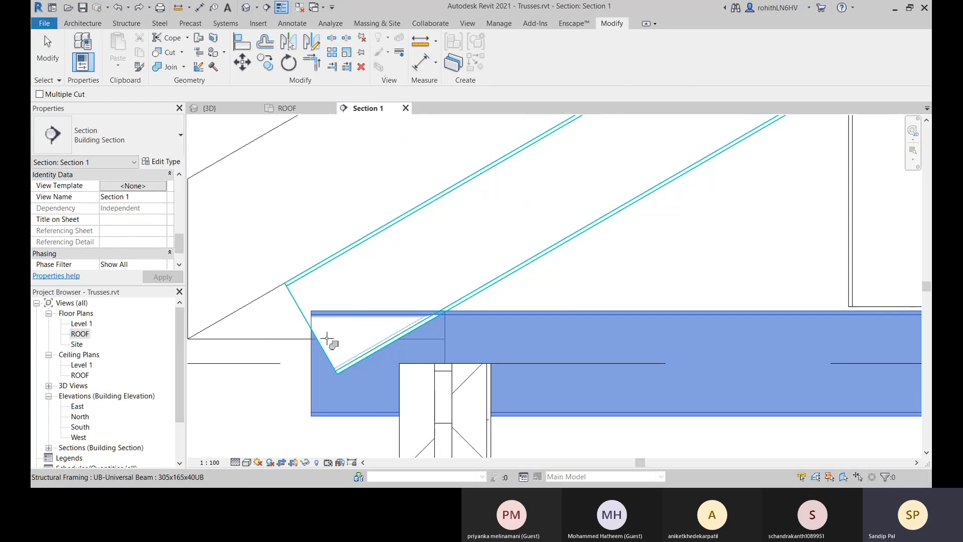
pyautogui.moveTo(527, 332); pyautogui.dragTo(531, 312, button='middle')
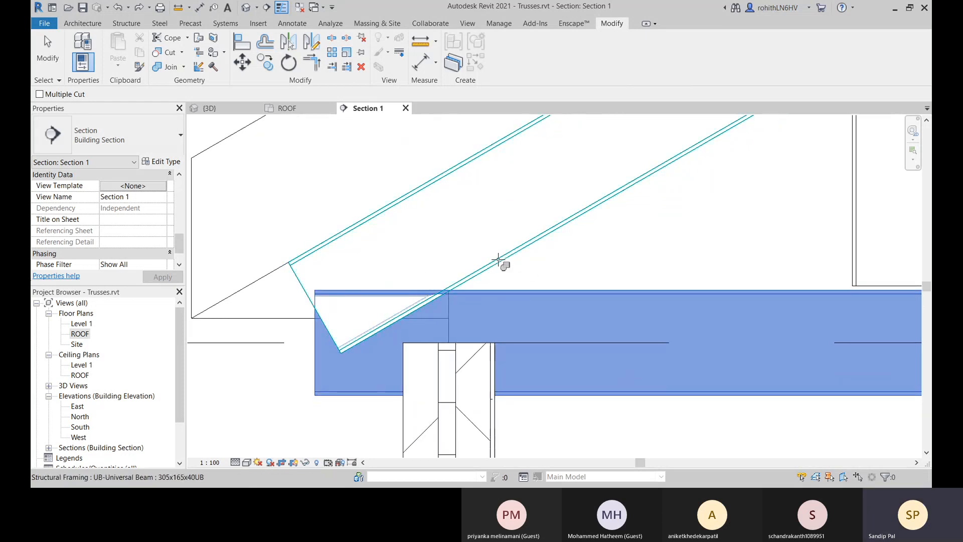
pyautogui.click(499, 254)
pyautogui.scroll(2, 393, 346)
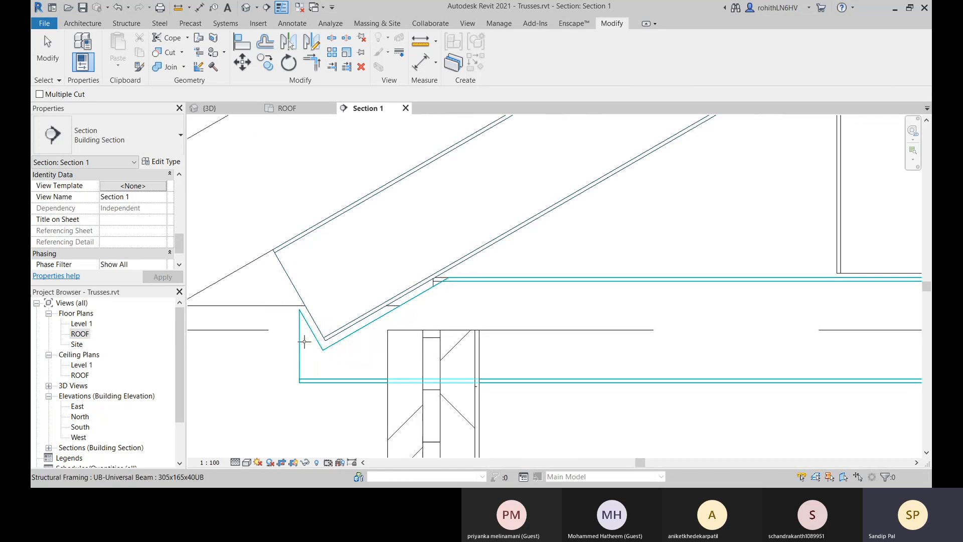
pyautogui.moveTo(491, 293); pyautogui.dragTo(347, 383, button='middle')
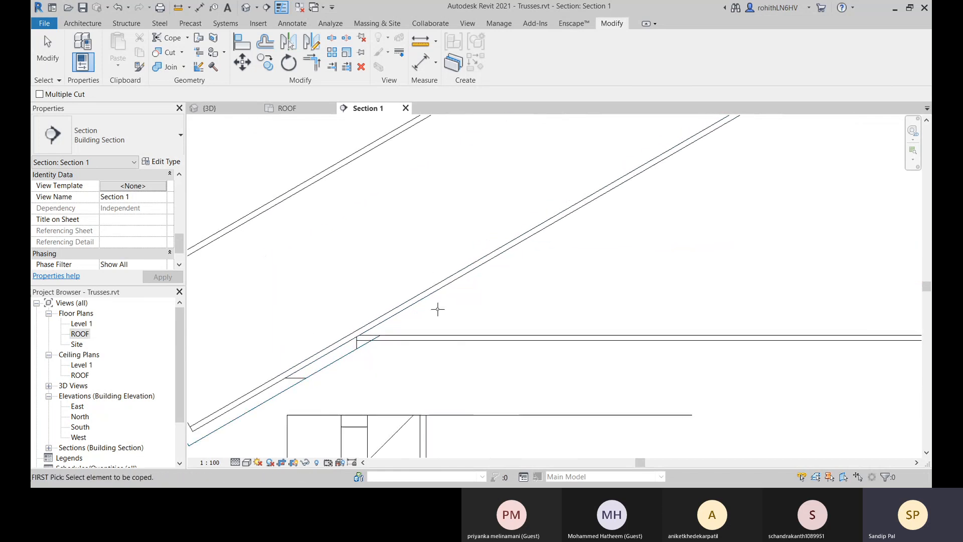
pyautogui.scroll(-4, 444, 310)
pyautogui.moveTo(426, 323)
pyautogui.mouseDown(button='middle')
pyautogui.moveTo(453, 315)
pyautogui.moveTo(419, 339)
pyautogui.mouseUp(button='middle')
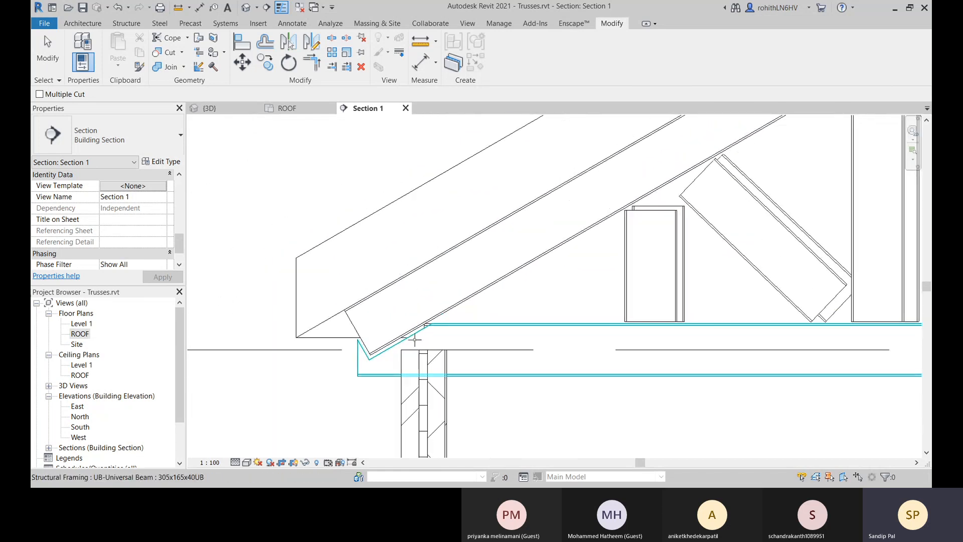
pyautogui.moveTo(365, 379); pyautogui.dragTo(369, 363, button='middle')
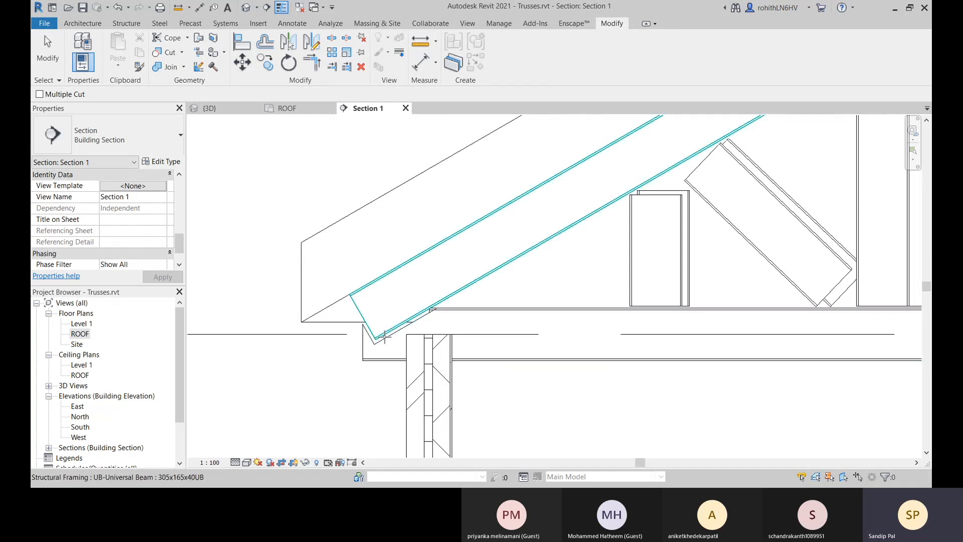
pyautogui.scroll(3, 402, 329)
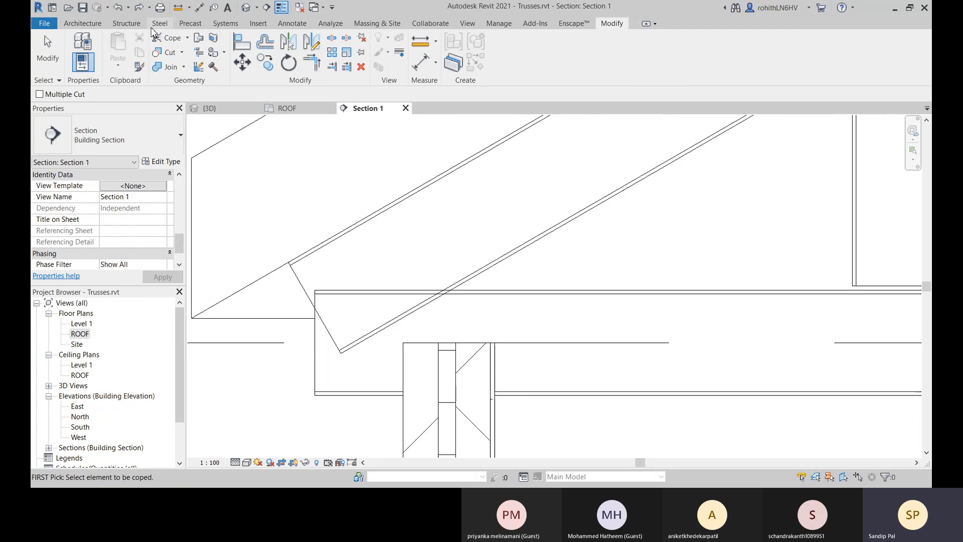
# Apply a Miter cut between the overlapping sloping top chord and bottom chord at the truss heel.
pyautogui.click(159, 24)
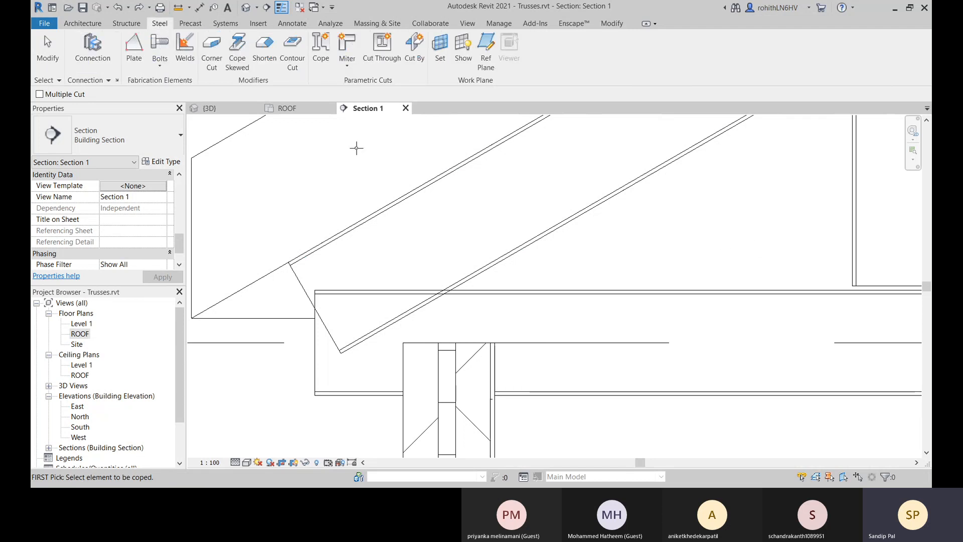
pyautogui.click(355, 67)
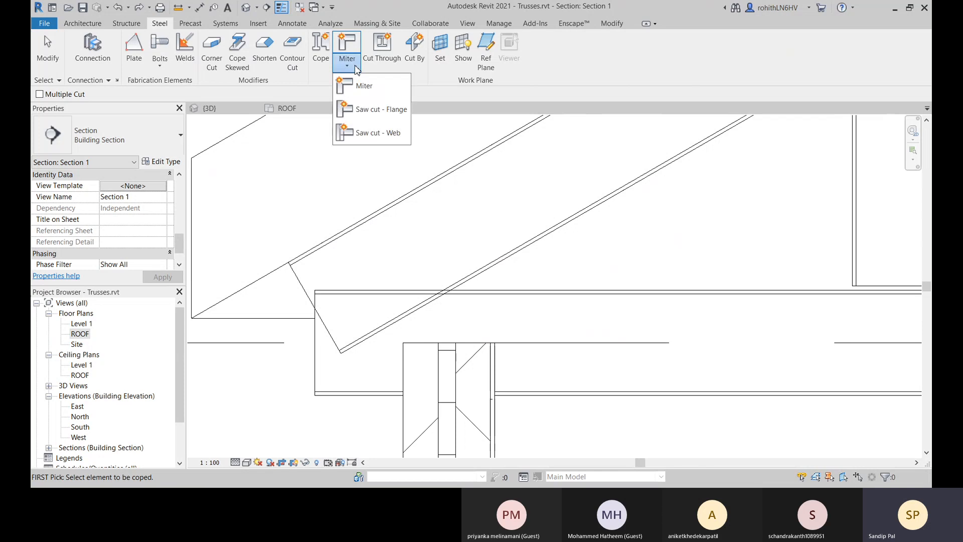
pyautogui.click(349, 83)
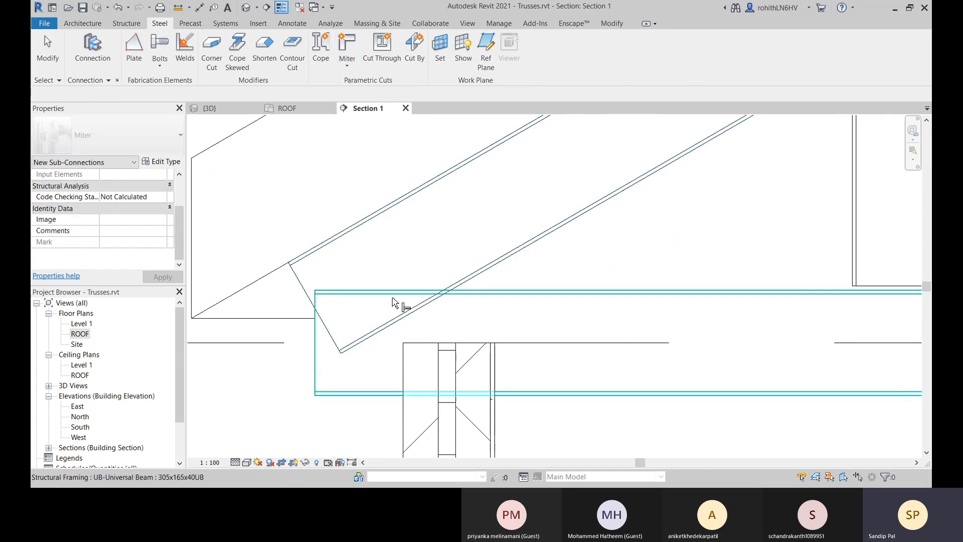
pyautogui.click(370, 304)
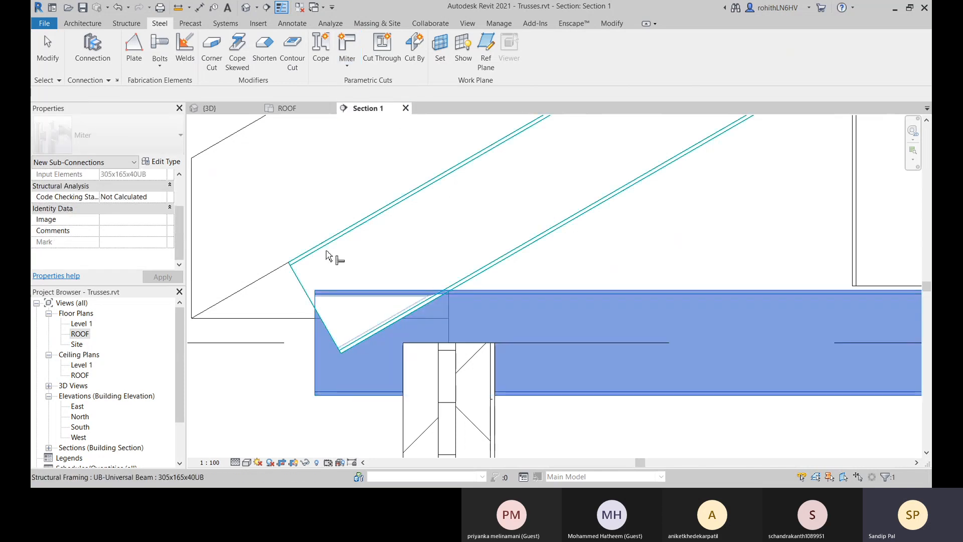
pyautogui.click(327, 252)
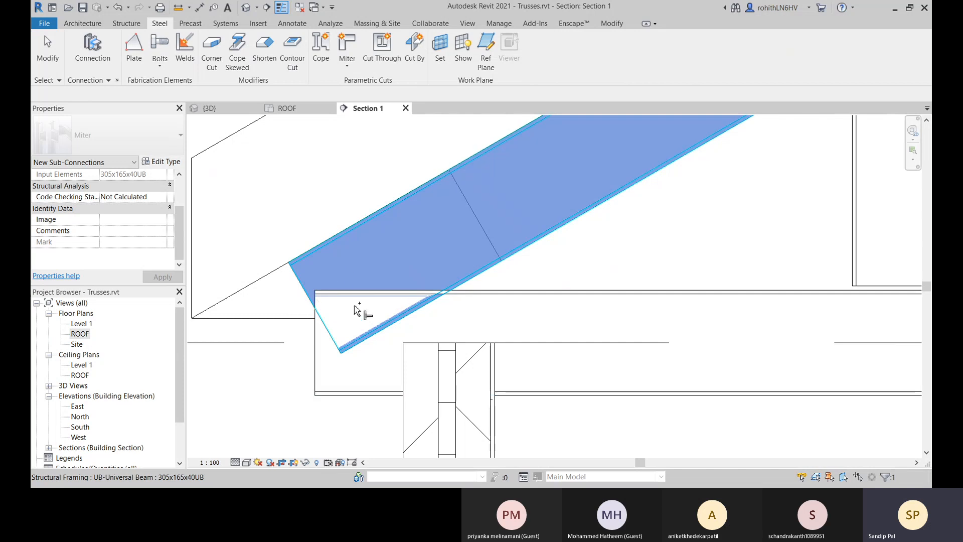
pyautogui.click(486, 297)
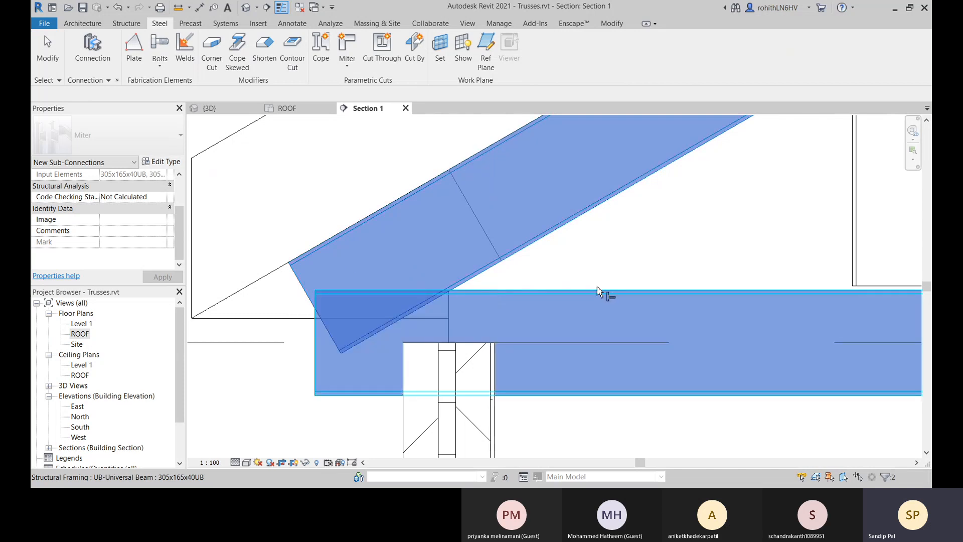
pyautogui.press('Return')
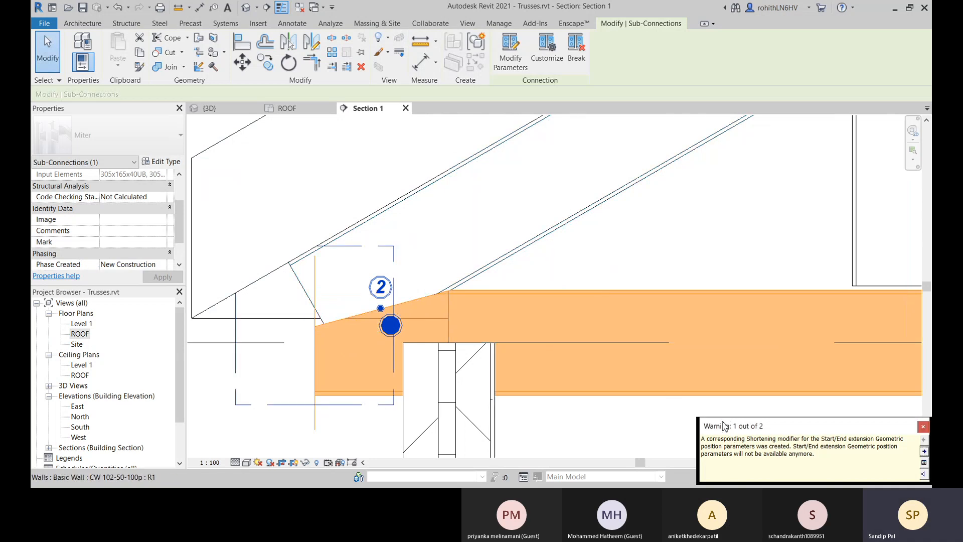
pyautogui.moveTo(723, 421); pyautogui.dragTo(464, 325)
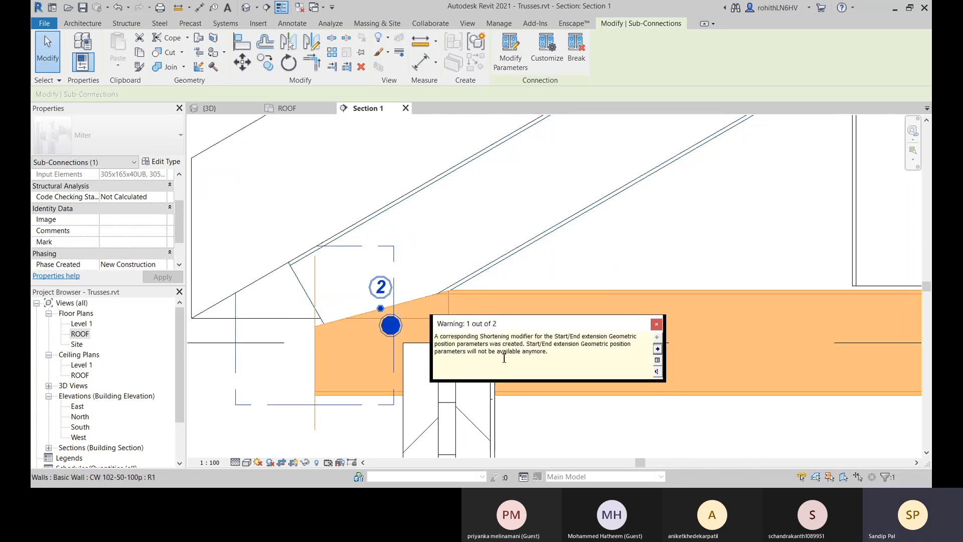
pyautogui.click(656, 325)
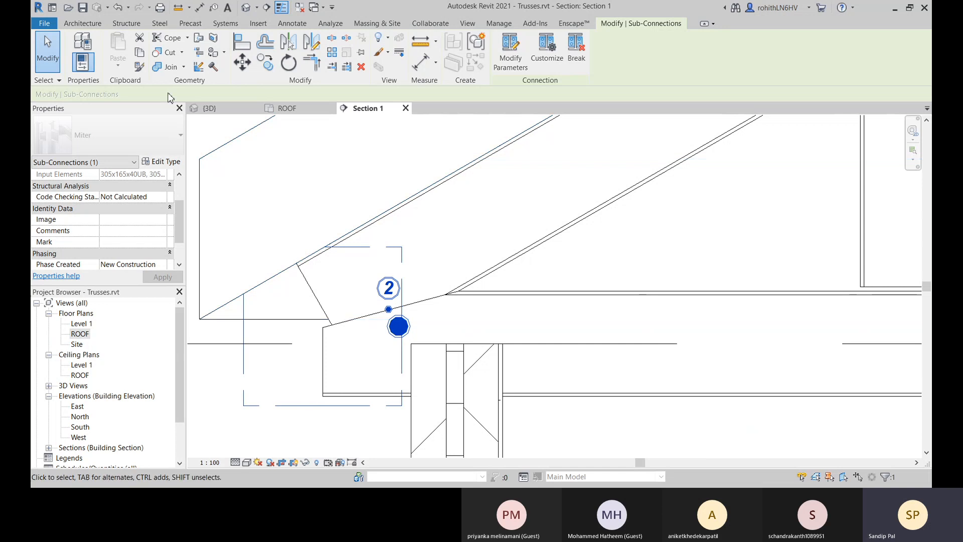
# Examine the mitered heel joint in the 3D view and return to the Section 1 view.
pyautogui.click(211, 112)
pyautogui.moveTo(627, 346)
pyautogui.keyDown('shift'); pyautogui.mouseDown(button='middle')
pyautogui.moveTo(523, 352)
pyautogui.moveTo(600, 341)
pyautogui.mouseUp(button='middle'); pyautogui.keyUp('shift')
pyautogui.scroll(8, 600, 342)
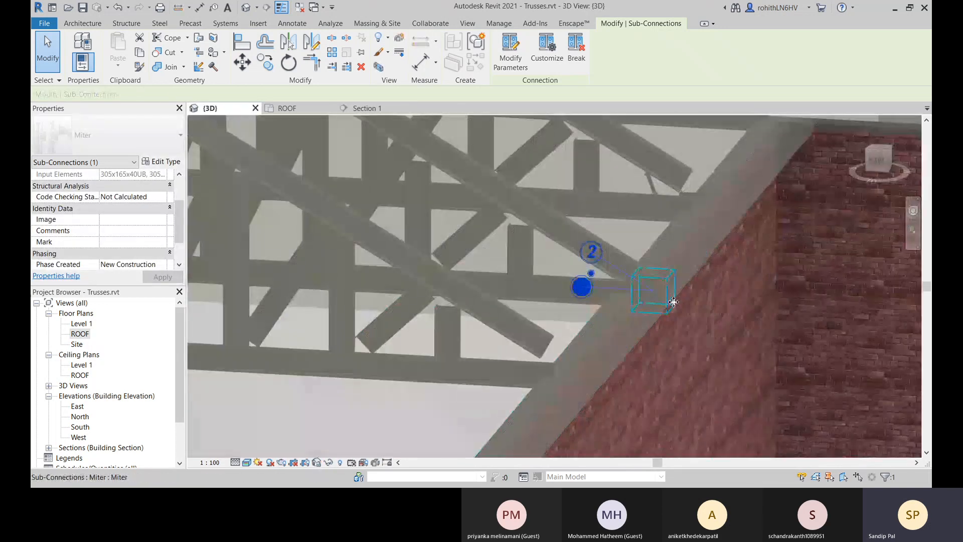
pyautogui.keyDown('shift'); pyautogui.moveTo(693, 355); pyautogui.dragTo(728, 366, button='middle'); pyautogui.keyUp('shift')
pyautogui.scroll(5, 663, 287)
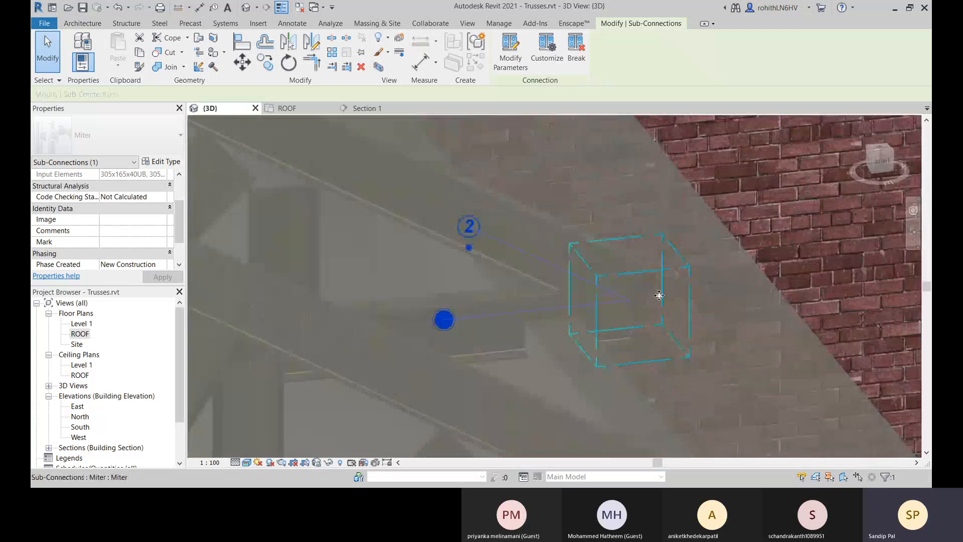
pyautogui.moveTo(631, 296)
pyautogui.keyDown('shift'); pyautogui.mouseDown(button='middle')
pyautogui.moveTo(555, 357)
pyautogui.moveTo(641, 225)
pyautogui.moveTo(394, 300)
pyautogui.moveTo(477, 329)
pyautogui.moveTo(522, 390)
pyautogui.moveTo(529, 424)
pyautogui.moveTo(529, 380)
pyautogui.moveTo(435, 404)
pyautogui.moveTo(337, 374)
pyautogui.moveTo(361, 294)
pyautogui.moveTo(441, 231)
pyautogui.moveTo(431, 220)
pyautogui.moveTo(387, 264)
pyautogui.moveTo(447, 256)
pyautogui.moveTo(490, 264)
pyautogui.moveTo(515, 288)
pyautogui.moveTo(563, 252)
pyautogui.moveTo(555, 215)
pyautogui.moveTo(445, 265)
pyautogui.moveTo(486, 297)
pyautogui.moveTo(458, 286)
pyautogui.mouseUp(button='middle'); pyautogui.keyUp('shift')
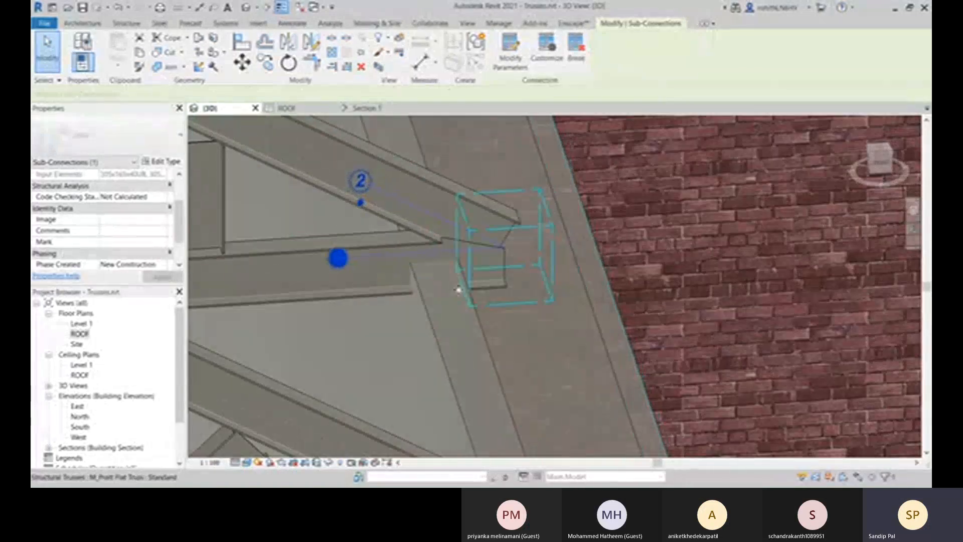
pyautogui.moveTo(397, 292); pyautogui.dragTo(428, 289, button='middle')
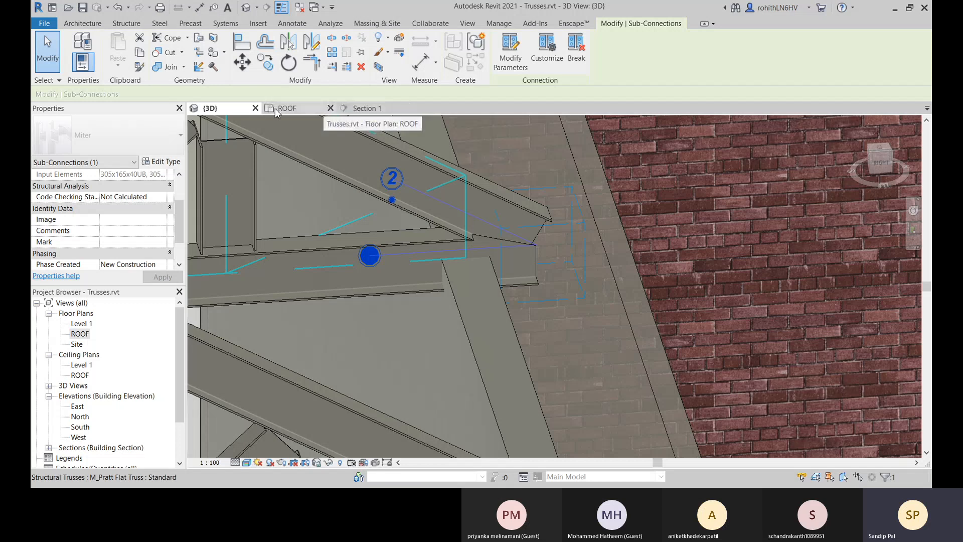
pyautogui.click(369, 109)
pyautogui.moveTo(384, 369); pyautogui.dragTo(405, 356, button='middle')
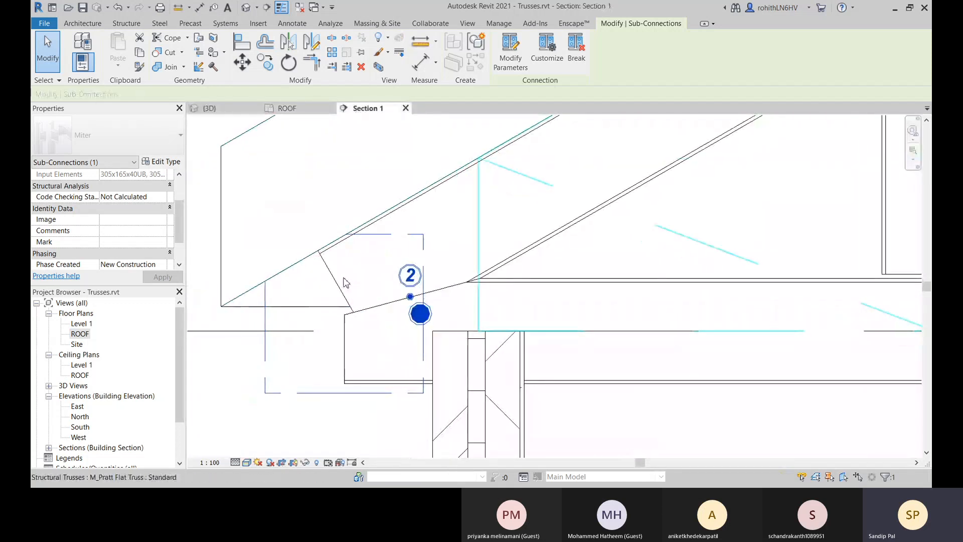
# Undo the heel miter and shorten the top chord back up the slope to an end extension of about 65 mm.
pyautogui.hotkey('ctrl', 'z')
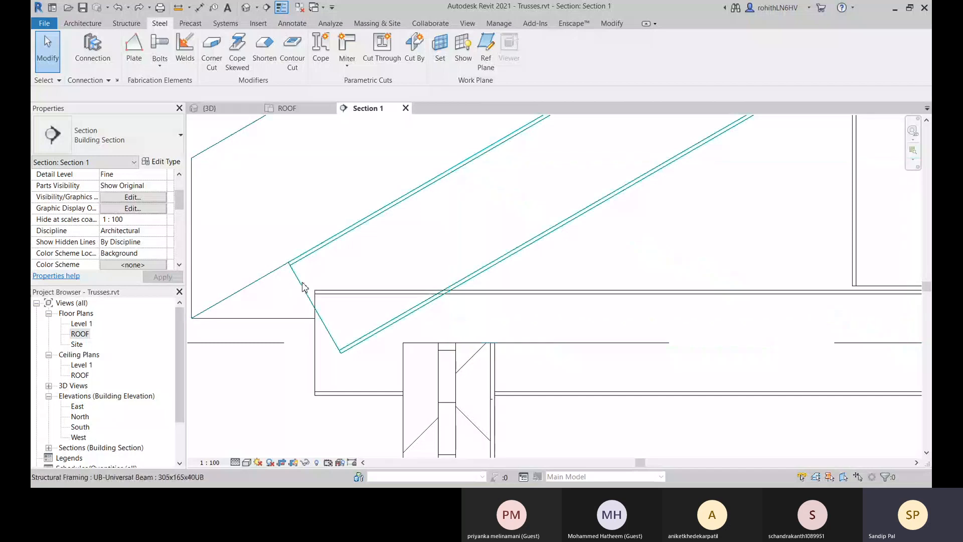
pyautogui.click(337, 308)
pyautogui.moveTo(323, 306); pyautogui.dragTo(463, 239)
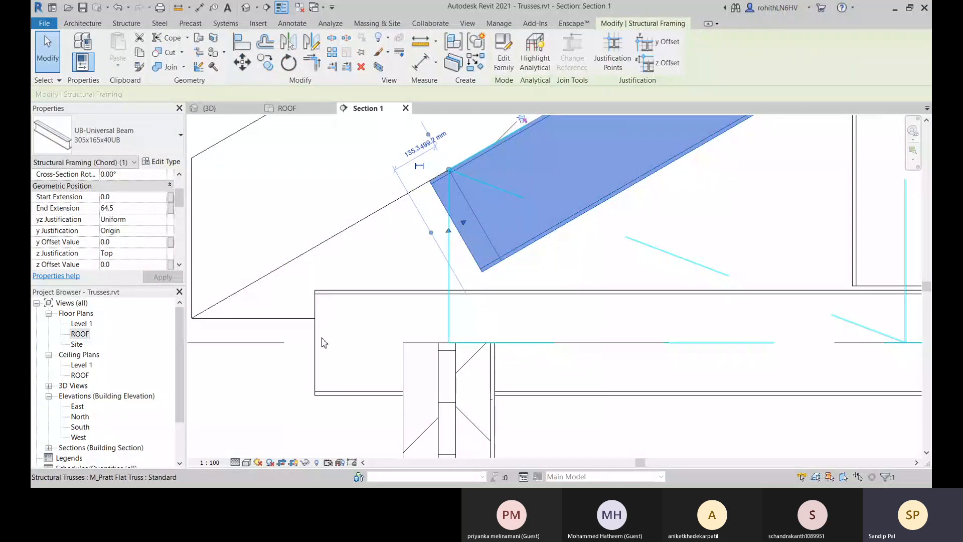
# Shorten the bottom chord's heel end back to within the wall thickness, to an end extension of about -20 mm.
pyautogui.click(331, 359)
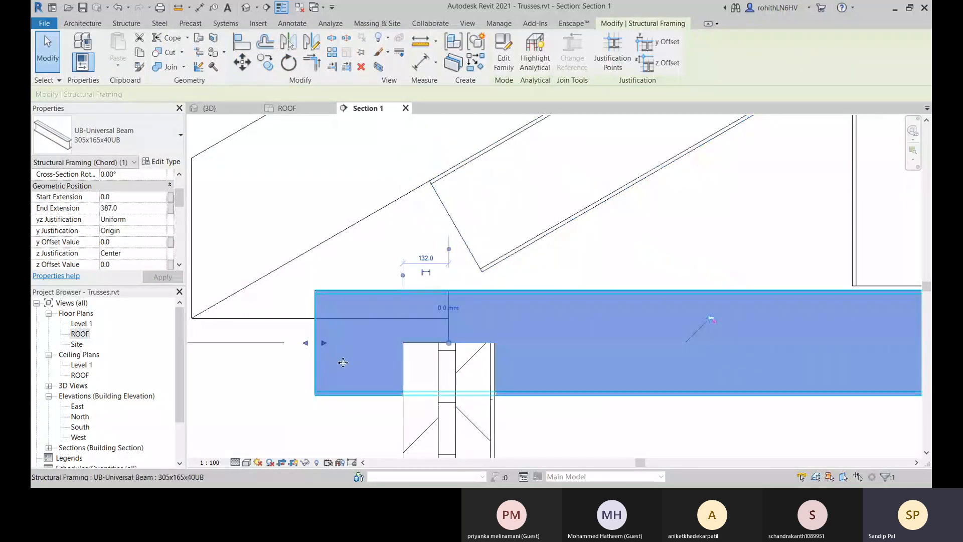
pyautogui.moveTo(324, 342); pyautogui.dragTo(454, 341)
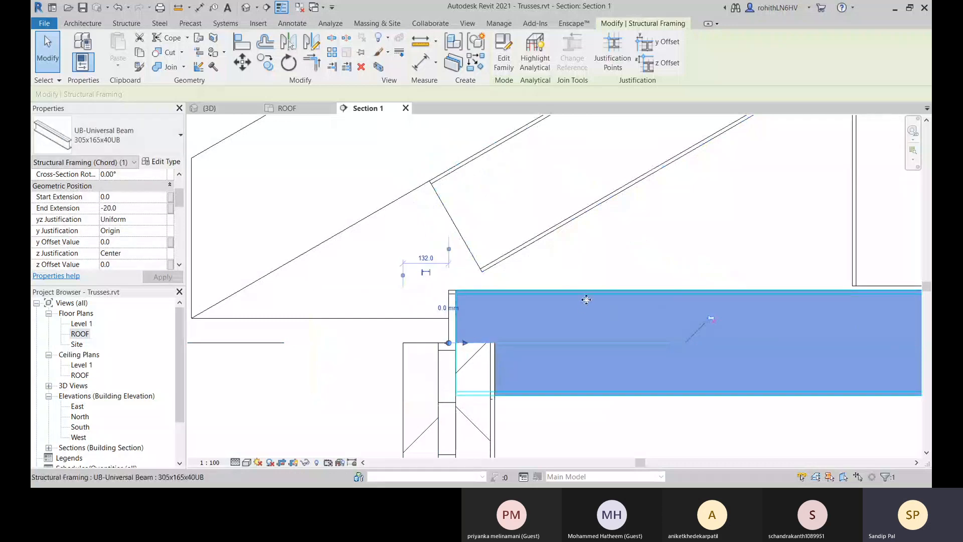
pyautogui.moveTo(586, 299); pyautogui.dragTo(590, 282, button='middle')
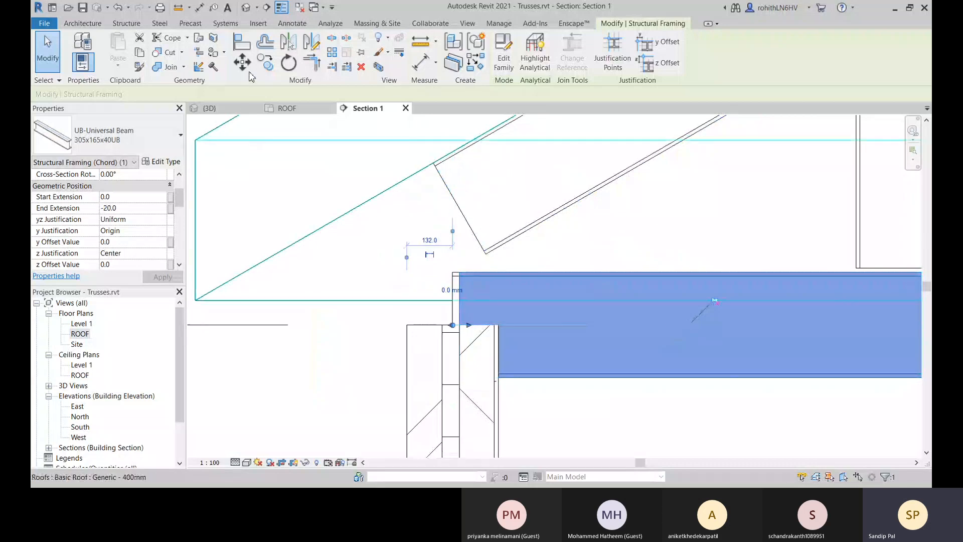
# Apply a Miter cut to the shortened bottom chord alone at the truss heel.
pyautogui.click(160, 24)
pyautogui.click(344, 40)
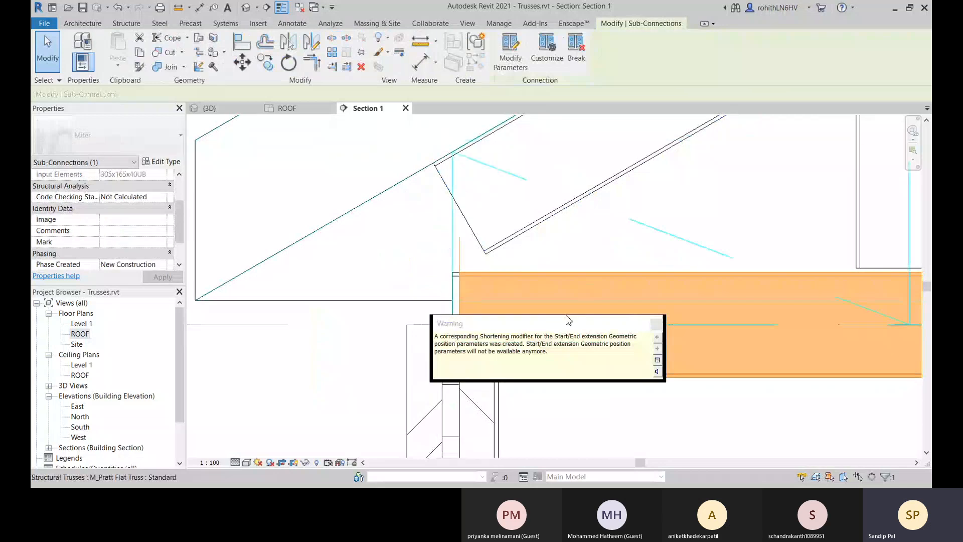
pyautogui.click(657, 324)
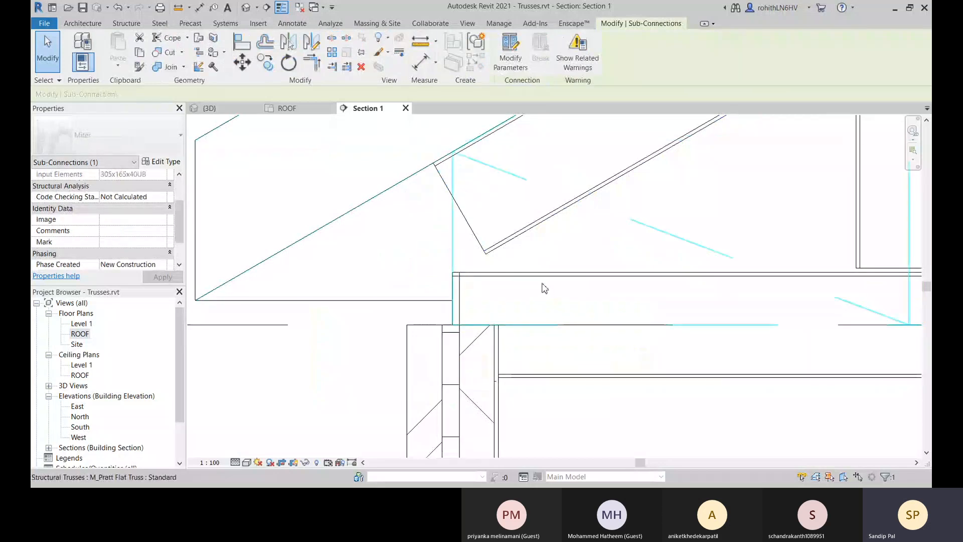
# Try a Miter cut on the shortened top chord alone at the truss heel.
pyautogui.click(80, 24)
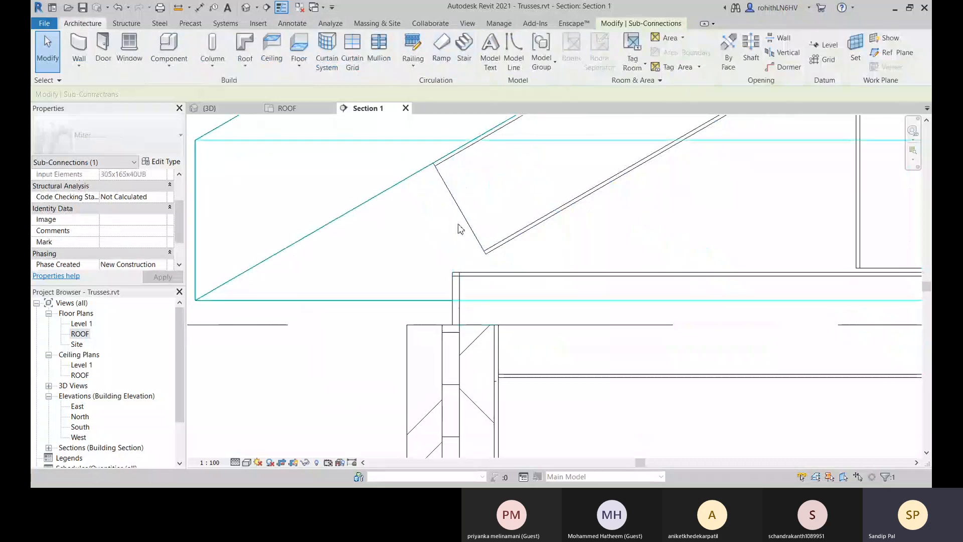
pyautogui.click(487, 231)
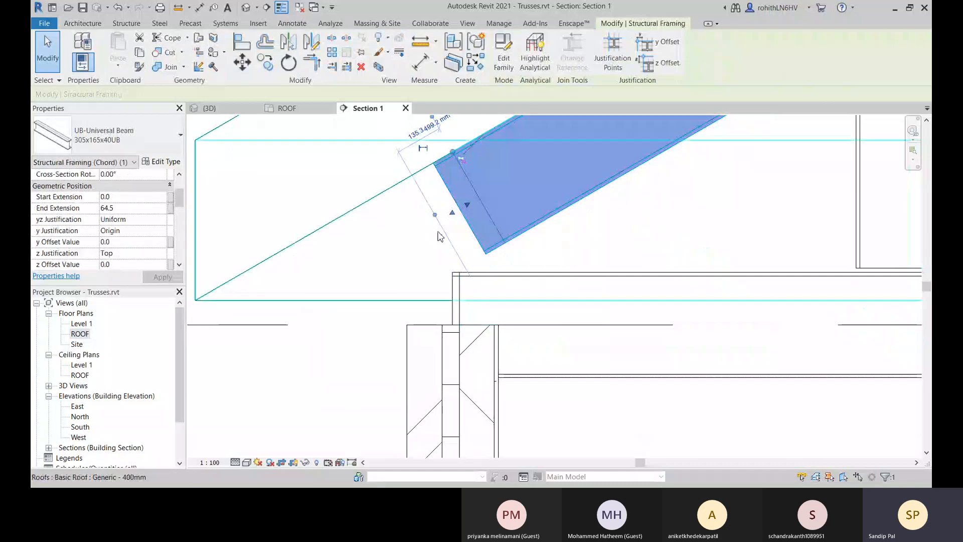
pyautogui.click(154, 24)
pyautogui.click(357, 47)
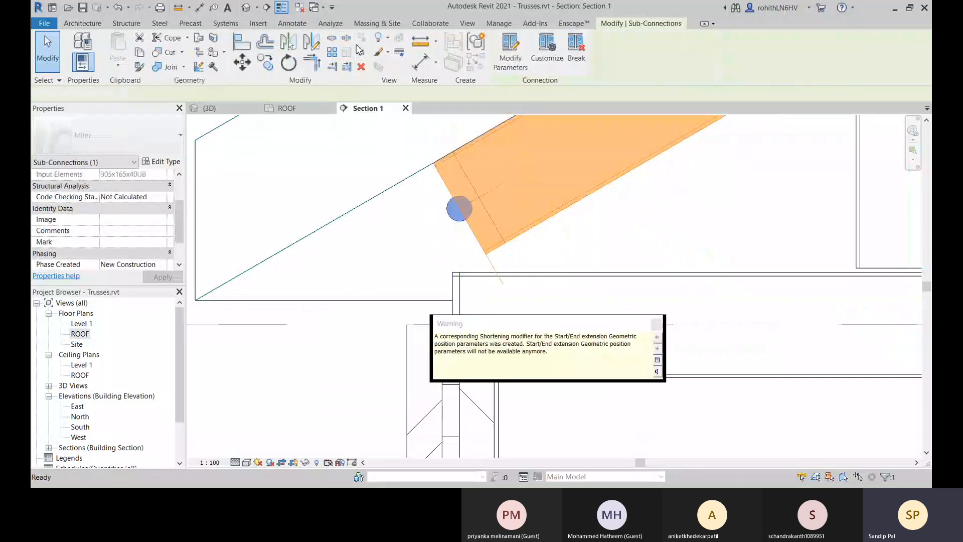
pyautogui.click(656, 324)
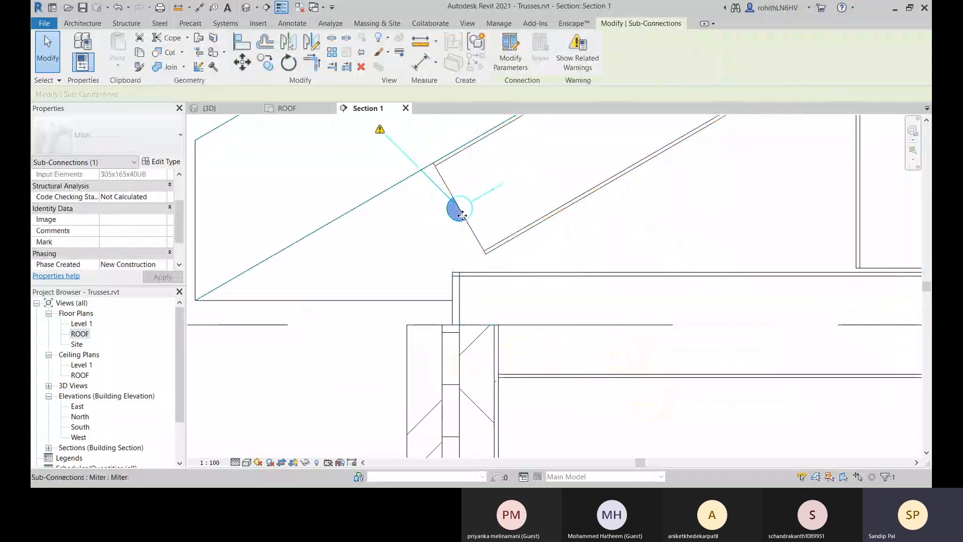
pyautogui.scroll(-2, 404, 254)
pyautogui.rightClick(580, 57)
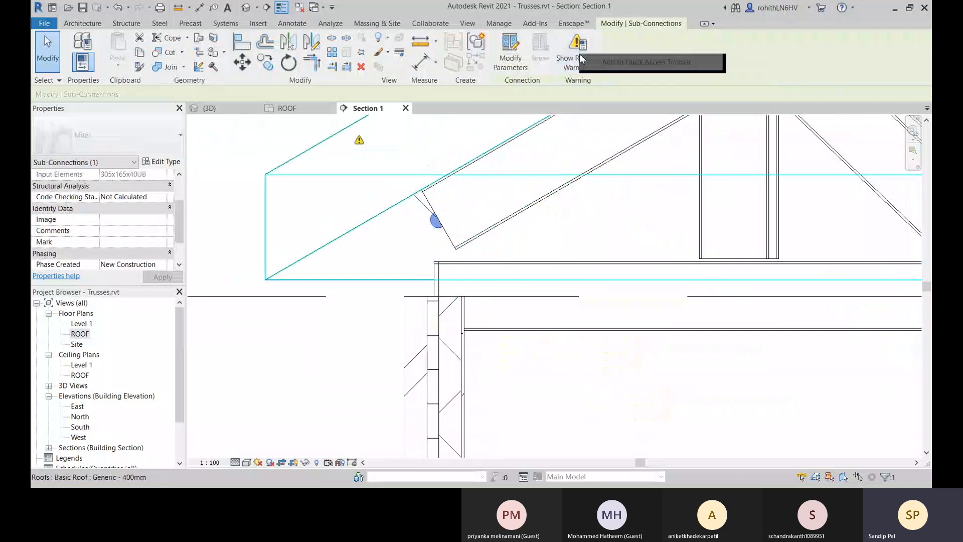
pyautogui.click(366, 333)
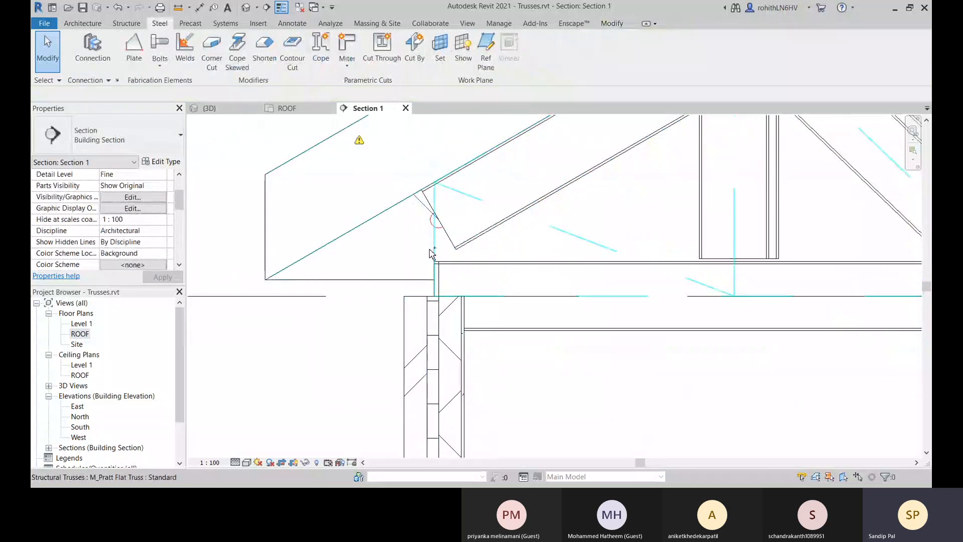
# Undo the single-chord miter cuts, the chord shortenings and the earlier bottom chord extension at the heel.
pyautogui.scroll(2, 432, 255)
pyautogui.hotkey('ctrl', 'z')
pyautogui.hotkey('ctrl', 'z')
pyautogui.hotkey('ctrl', 'z')
pyautogui.scroll(-2, 479, 271)
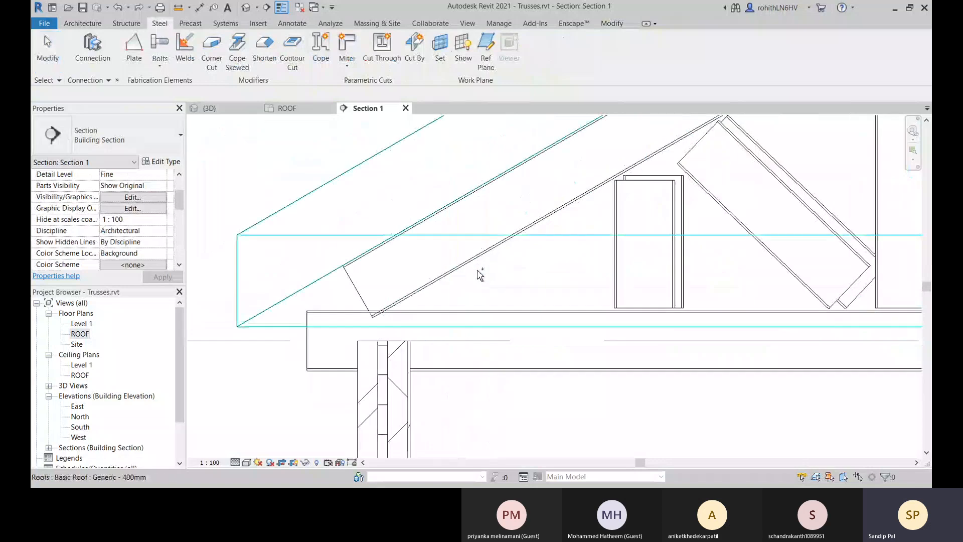
pyautogui.hotkey('ctrl', 'z')
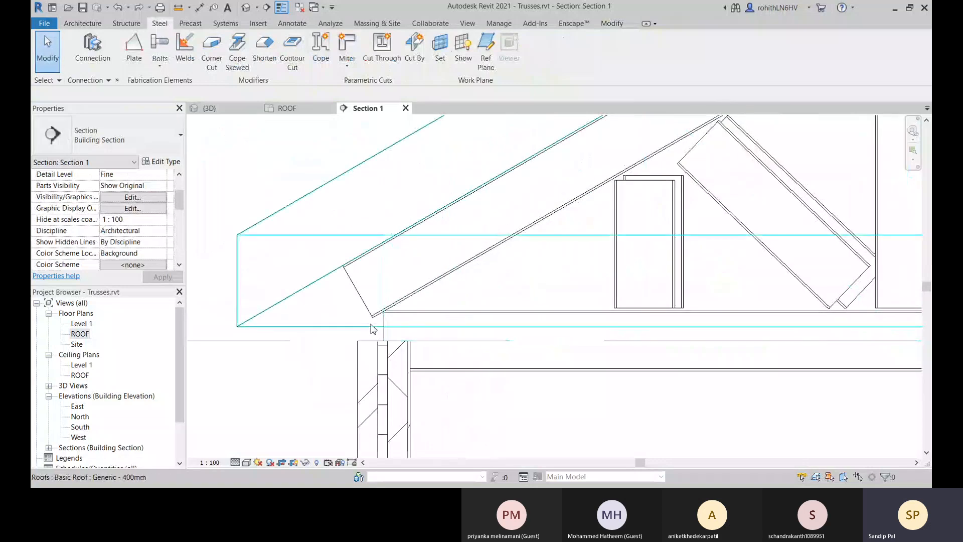
pyautogui.scroll(2, 372, 329)
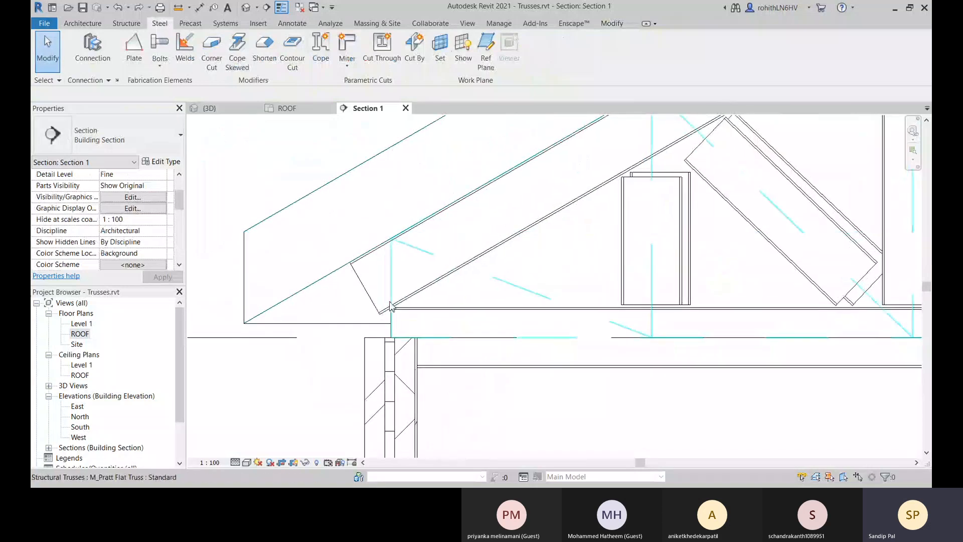
# Apply a Miter cut between the bottom chord and the sloping top chord at the heel and inspect the joint.
pyautogui.click(358, 49)
pyautogui.click(421, 321)
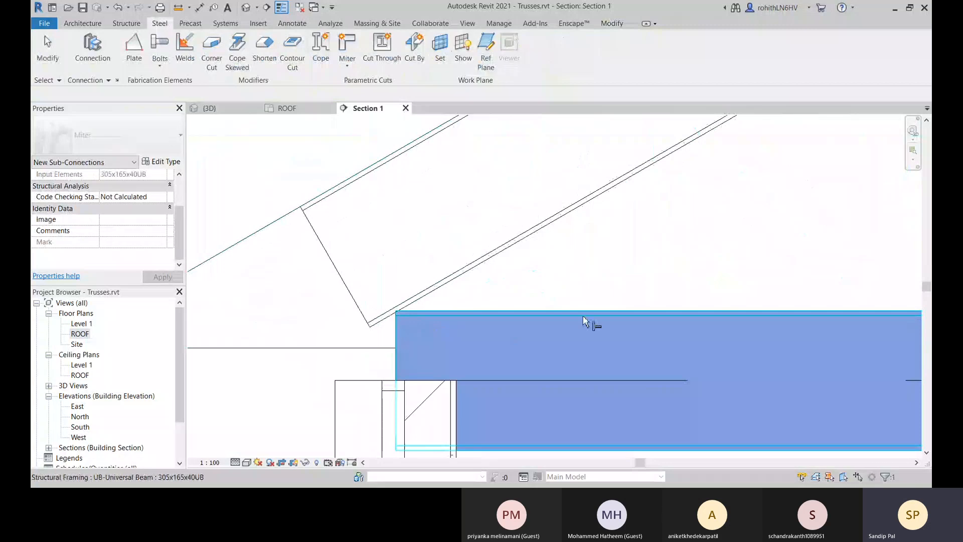
pyautogui.click(443, 285)
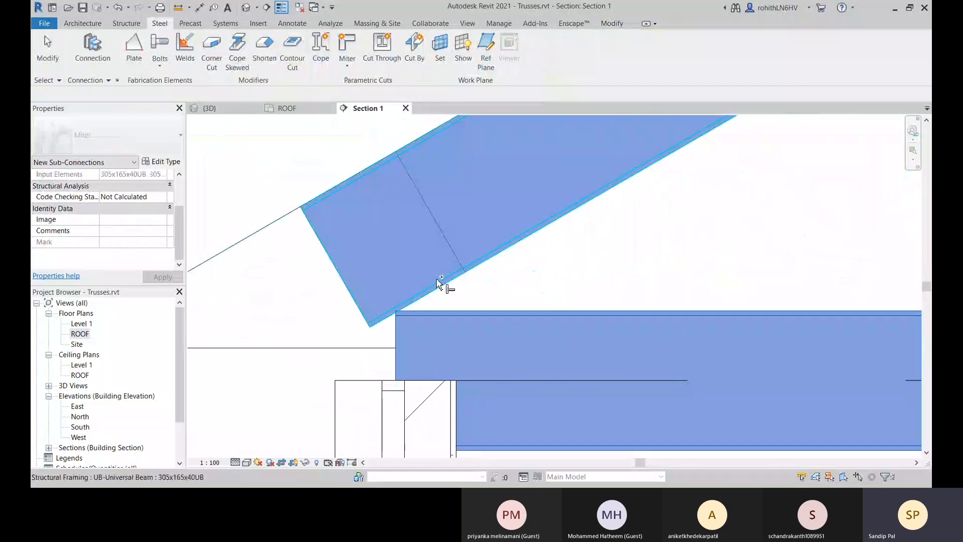
pyautogui.click(369, 321)
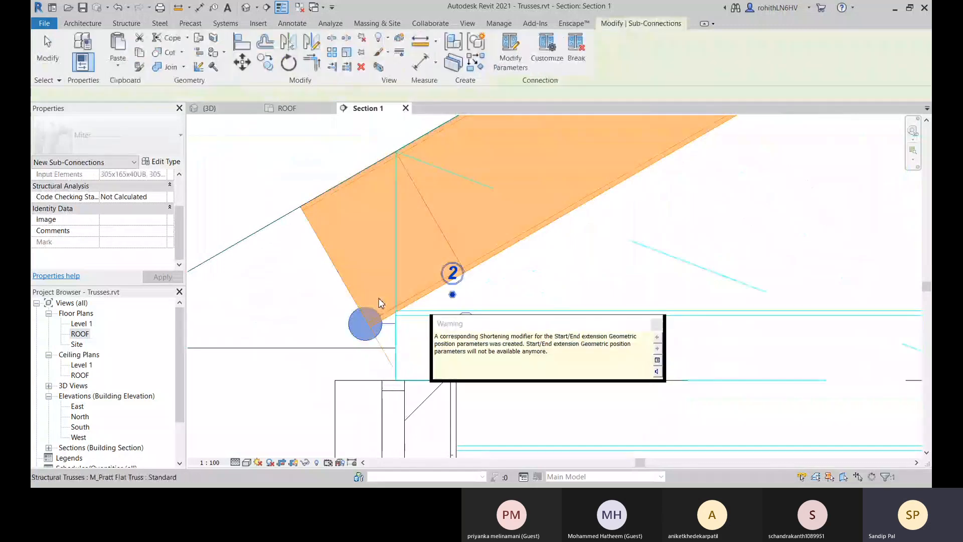
pyautogui.click(657, 324)
pyautogui.scroll(-4, 361, 326)
pyautogui.moveTo(349, 346); pyautogui.dragTo(541, 346, button='middle')
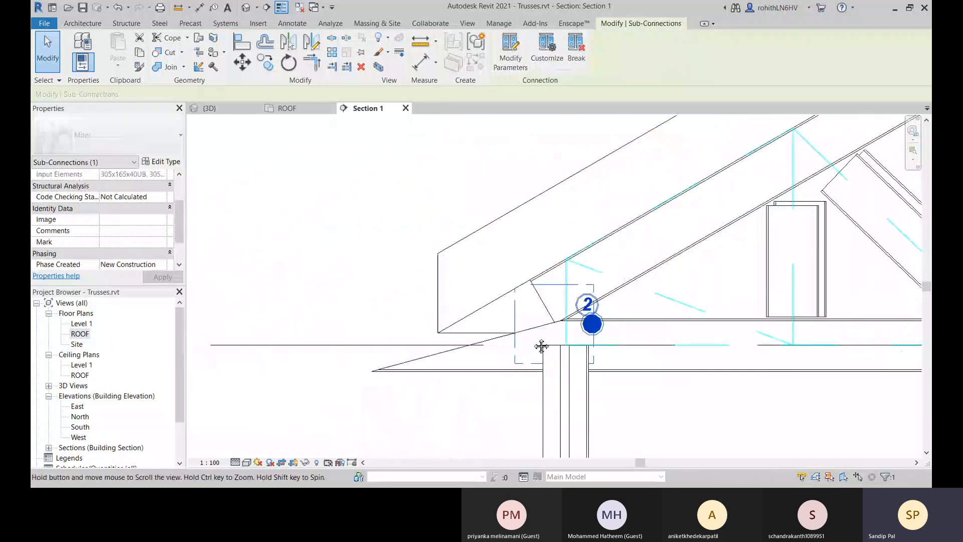
pyautogui.scroll(2, 547, 327)
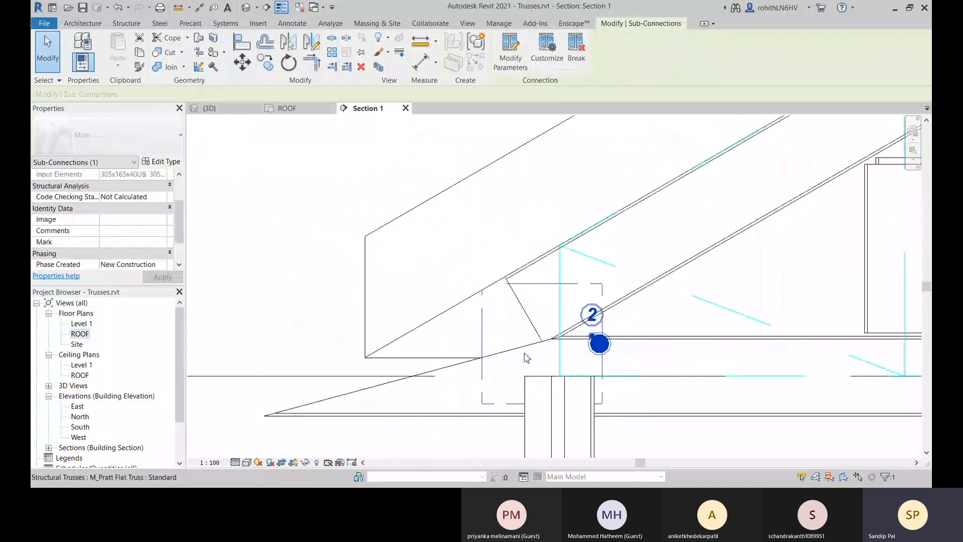
pyautogui.moveTo(471, 390); pyautogui.dragTo(438, 400, button='middle')
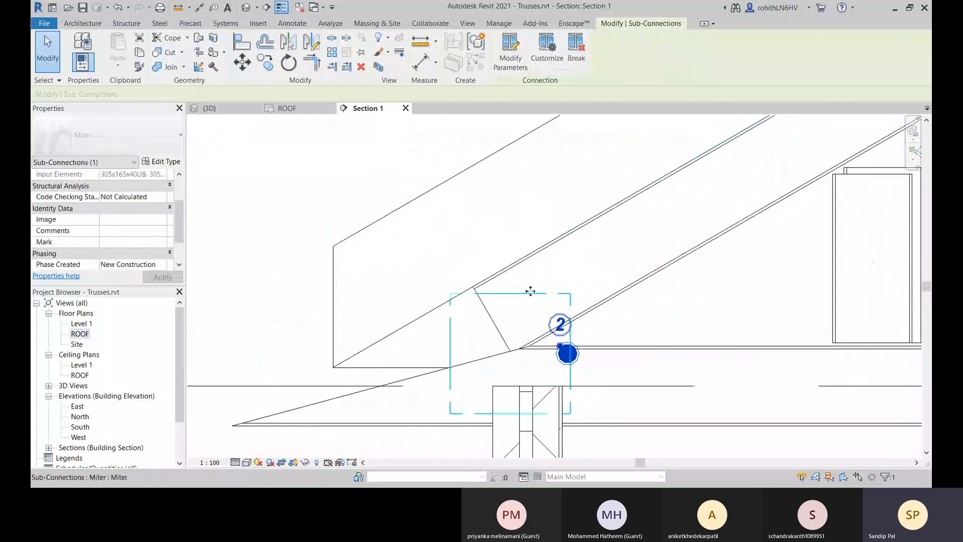
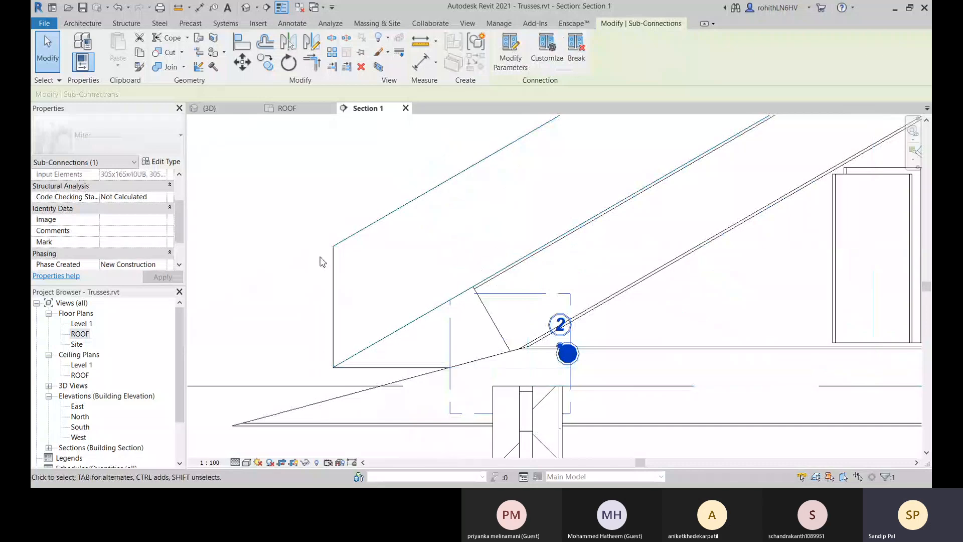
# Inspect the mitered truss heel in the 3D view and undo the Miter cut and bottom chord extension, returning to Section 1.
pyautogui.click(287, 109)
pyautogui.click(220, 109)
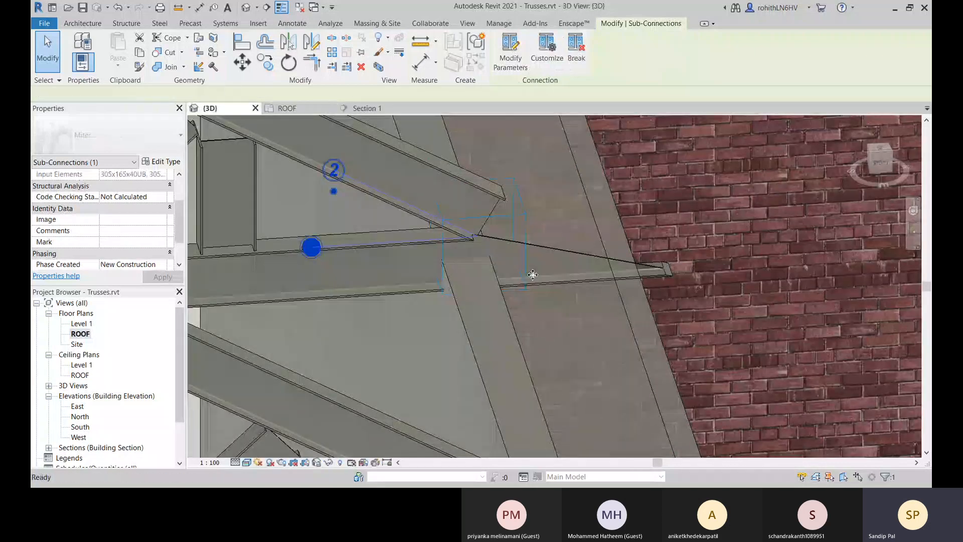
pyautogui.keyDown('shift'); pyautogui.moveTo(561, 287); pyautogui.dragTo(533, 203, button='middle'); pyautogui.keyUp('shift')
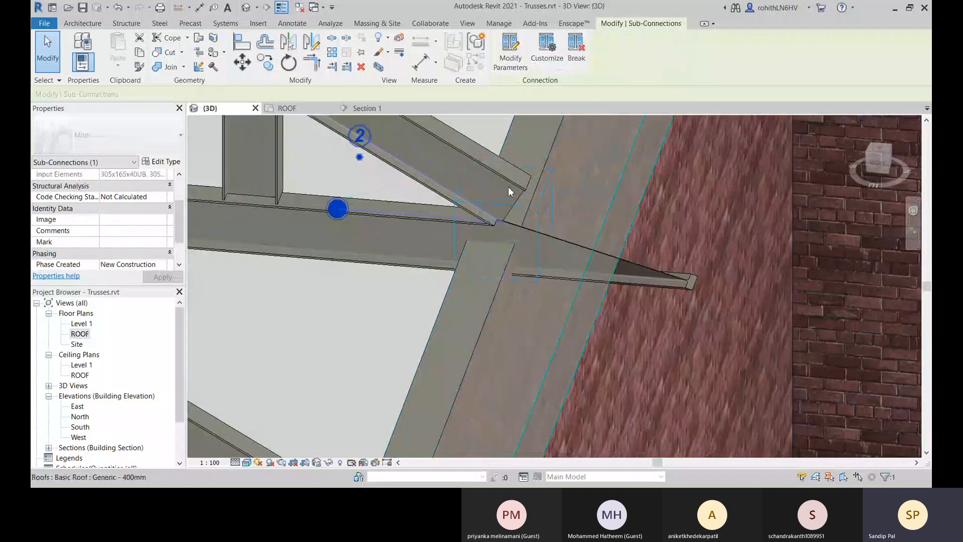
pyautogui.moveTo(362, 261); pyautogui.dragTo(395, 280, button='middle')
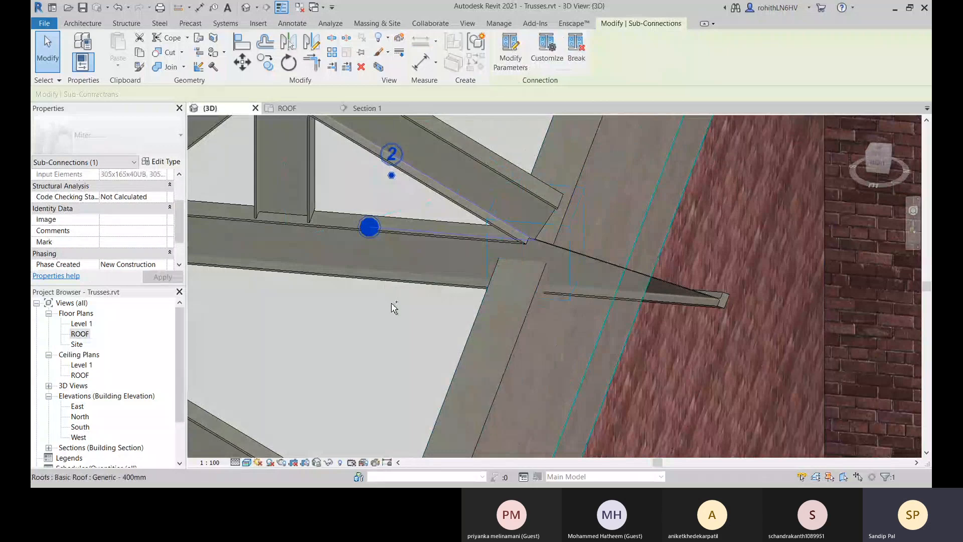
pyautogui.press('Escape')
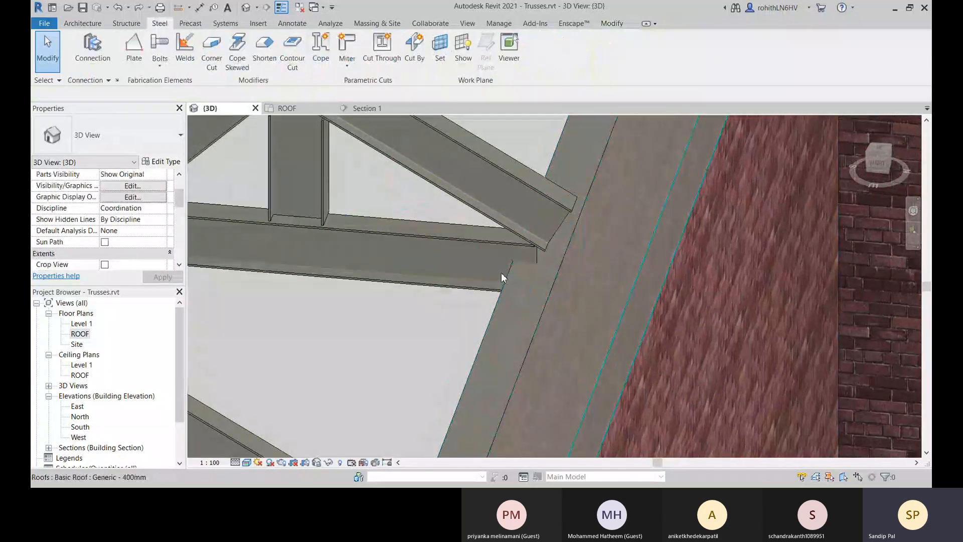
pyautogui.click(371, 109)
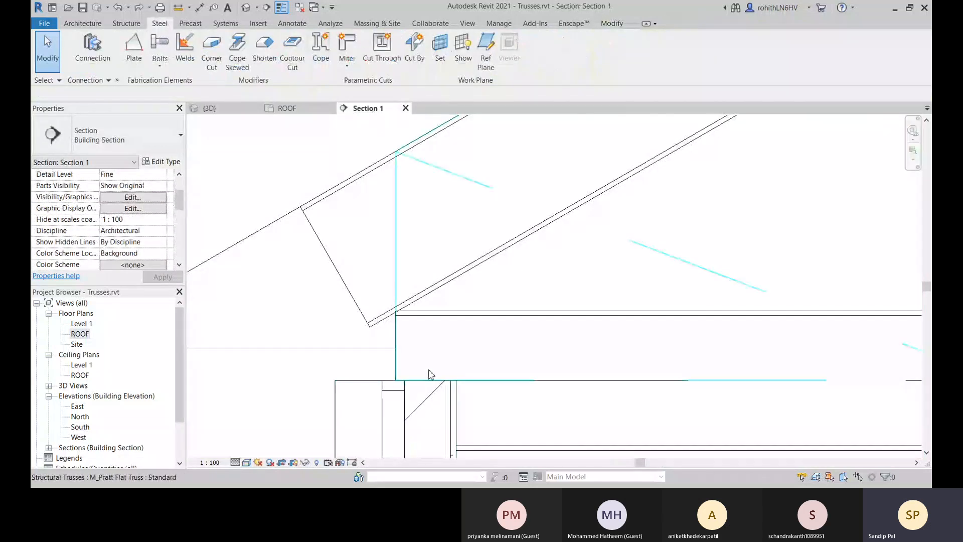
# Unpin the truss's bottom chord and extend its heel end outward past the wall by about 476 mm.
pyautogui.click(496, 317)
pyautogui.scroll(-3, 580, 327)
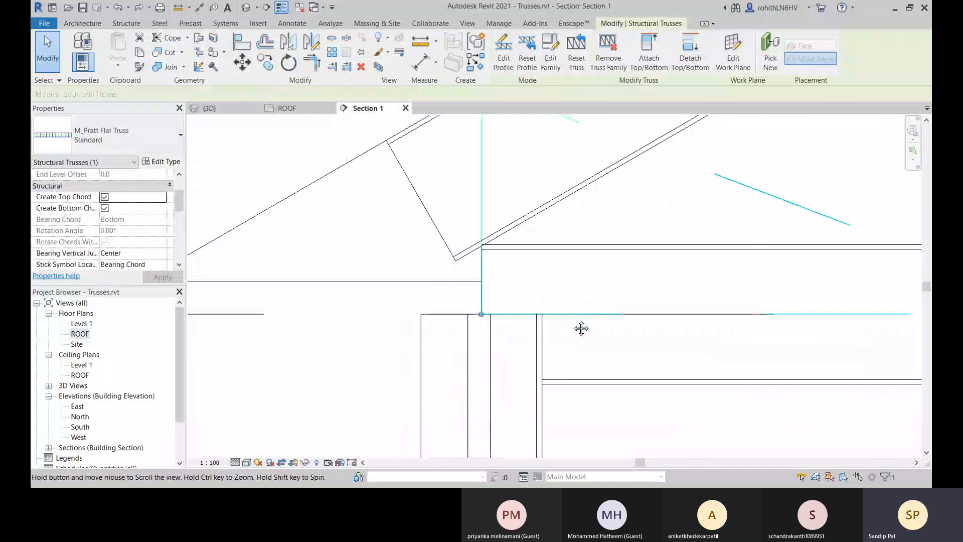
pyautogui.click(596, 373)
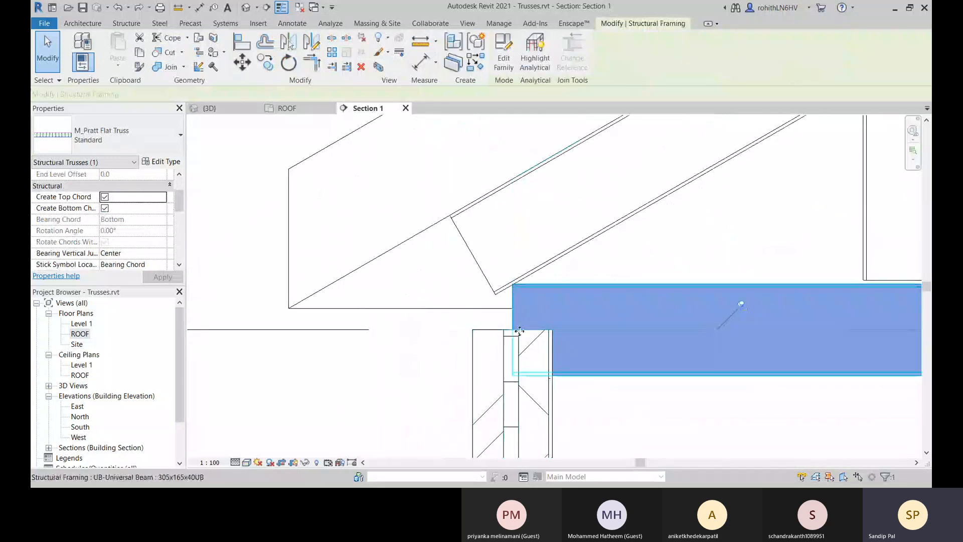
pyautogui.click(738, 307)
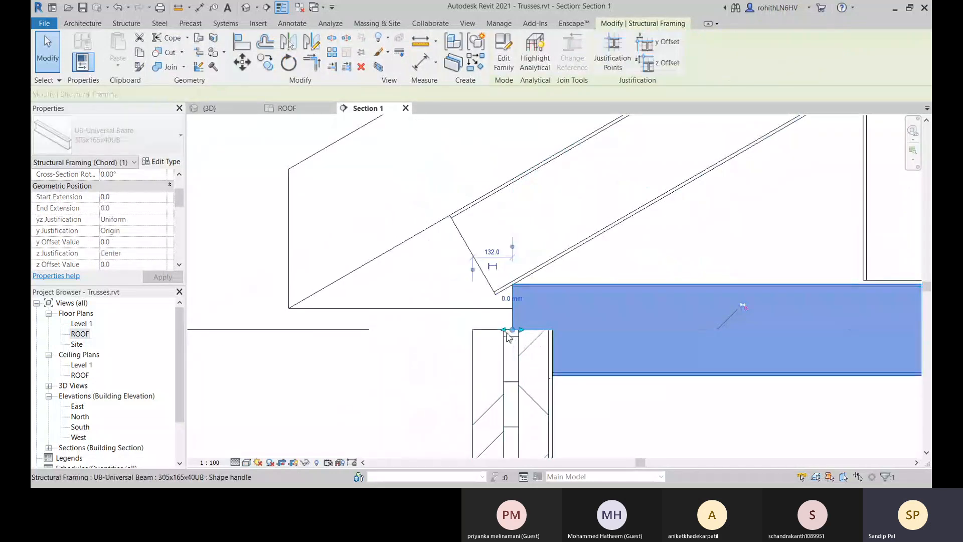
pyautogui.moveTo(505, 330); pyautogui.dragTo(369, 326)
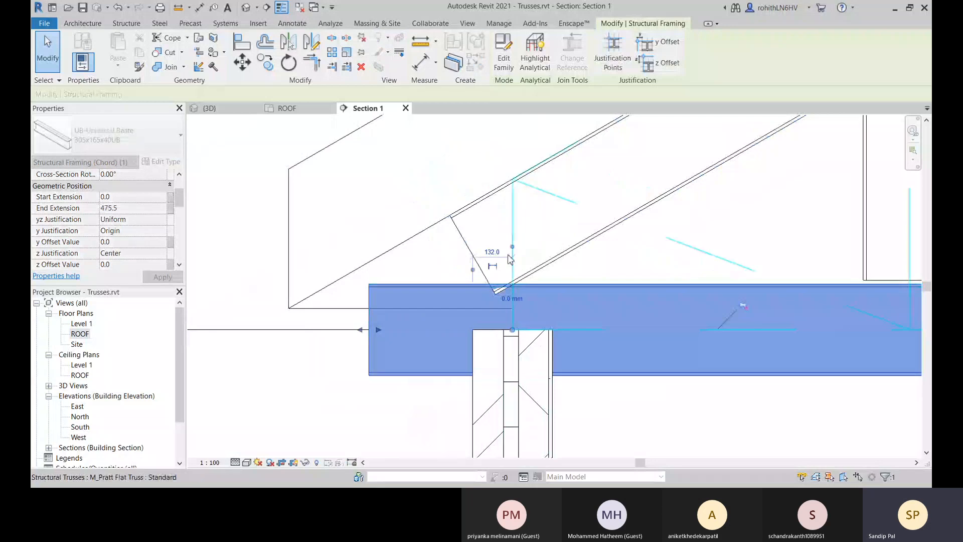
# Extend the sloping top chord's heel end down across the bottom chord to an extension of about 760 mm.
pyautogui.click(464, 234)
pyautogui.scroll(-1, 585, 261)
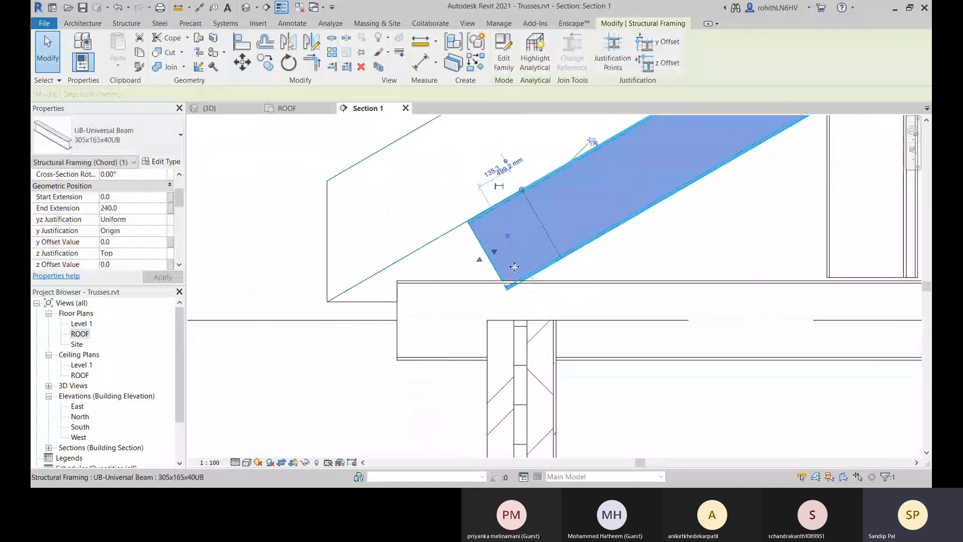
pyautogui.moveTo(481, 259); pyautogui.dragTo(371, 327)
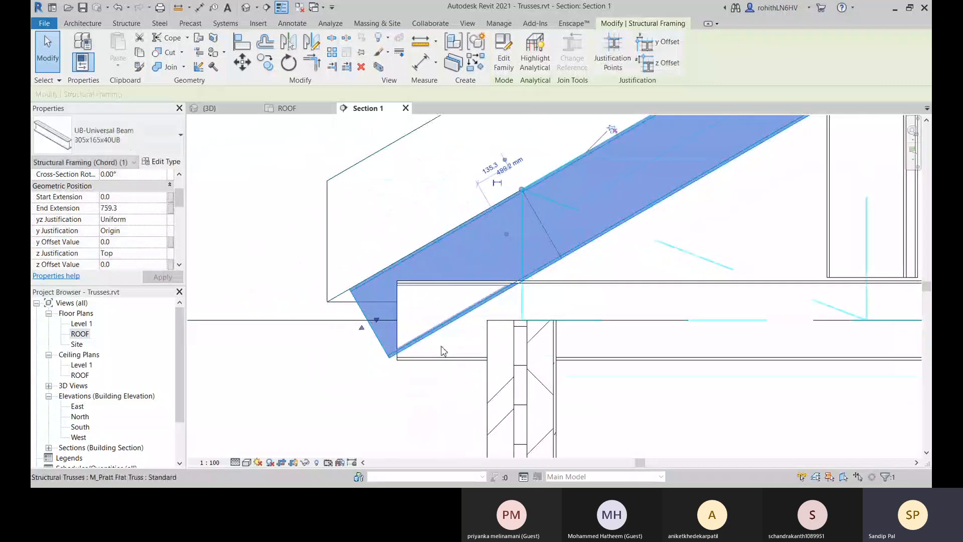
pyautogui.moveTo(449, 364); pyautogui.dragTo(446, 383, button='middle')
pyautogui.moveTo(359, 351)
pyautogui.mouseDown()
pyautogui.moveTo(340, 357)
pyautogui.moveTo(366, 347)
pyautogui.mouseUp()
pyautogui.moveTo(430, 384); pyautogui.dragTo(434, 383, button='middle')
# Lengthen the bottom chord's end extension to about 667 mm and try a Miter cut on that chord alone.
pyautogui.click(392, 380)
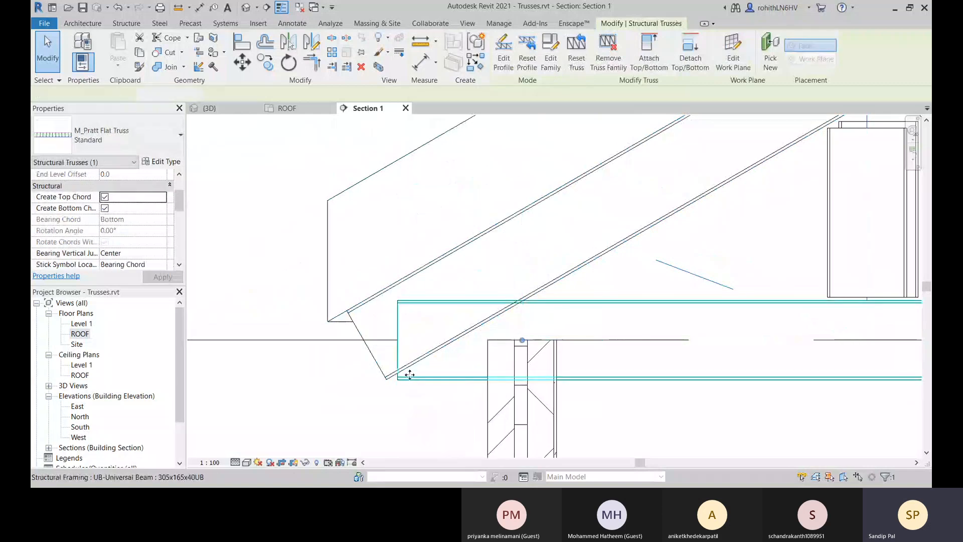
pyautogui.click(410, 374)
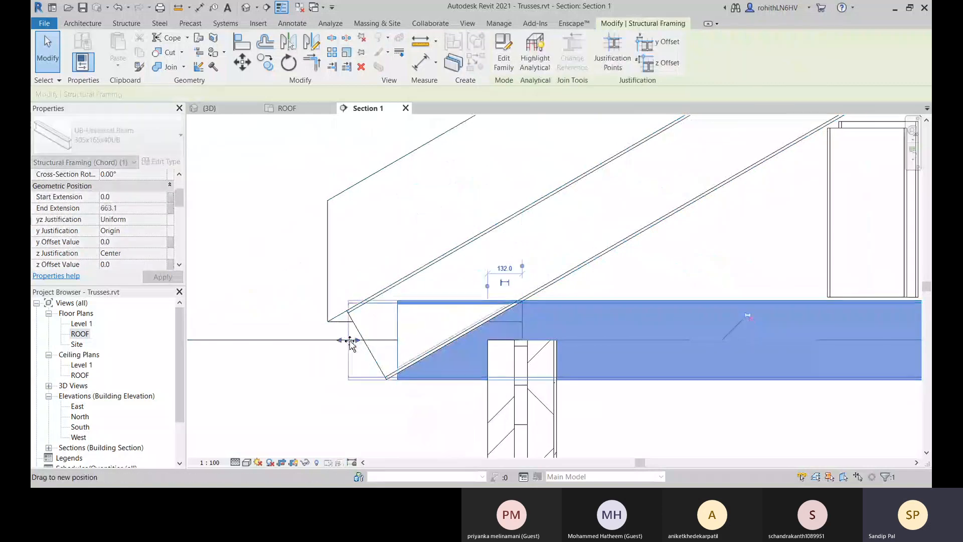
pyautogui.moveTo(349, 341)
pyautogui.mouseDown()
pyautogui.moveTo(358, 340)
pyautogui.moveTo(349, 340)
pyautogui.mouseUp()
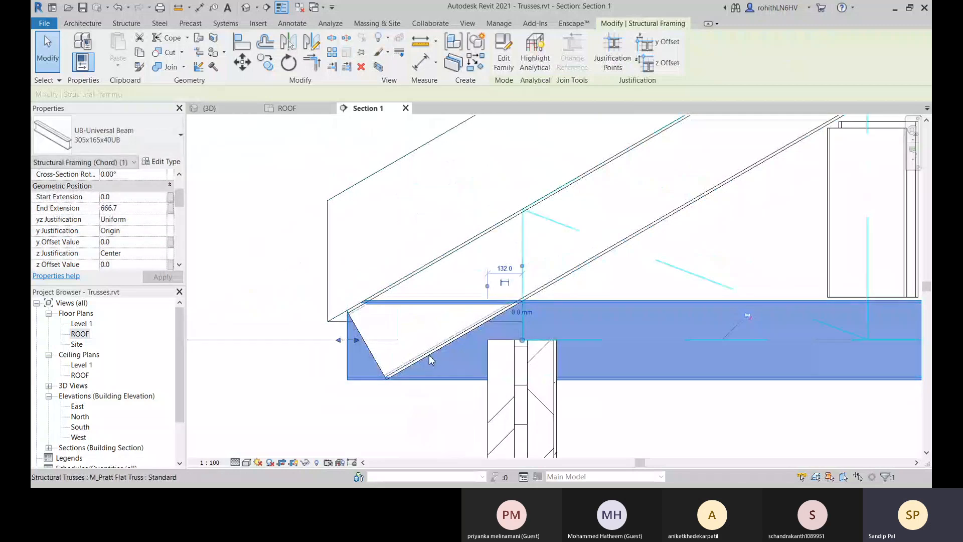
pyautogui.click(159, 24)
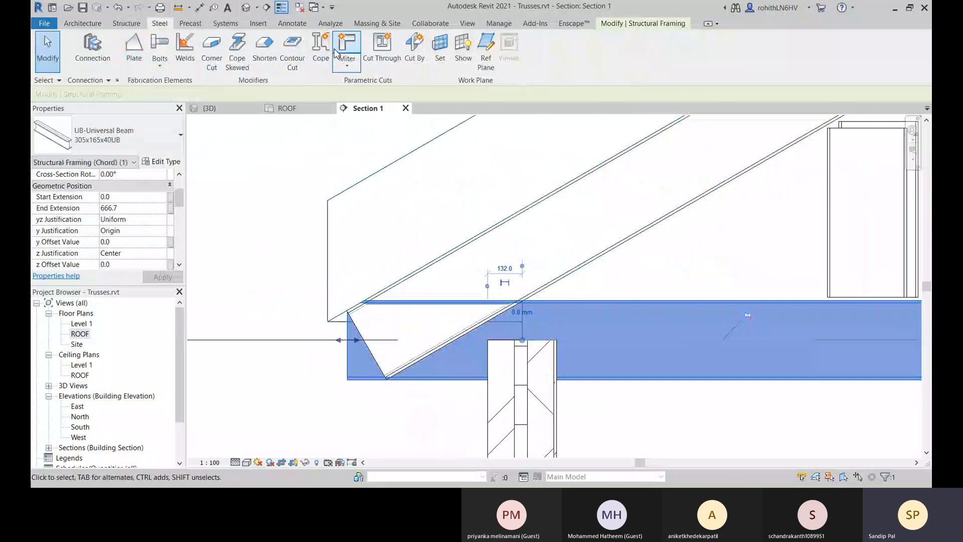
pyautogui.click(350, 45)
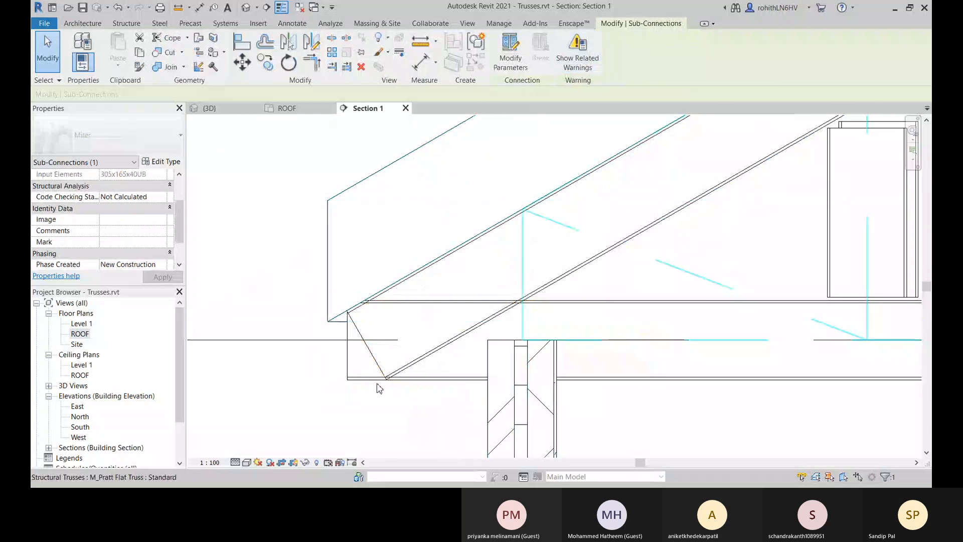
# Undo the bottom chord miter and the latest end extensions of both chords at the heel.
pyautogui.hotkey('ctrl', 'z')
pyautogui.hotkey('ctrl', 'z')
pyautogui.hotkey('ctrl', 'z')
pyautogui.hotkey('ctrl', 'z')
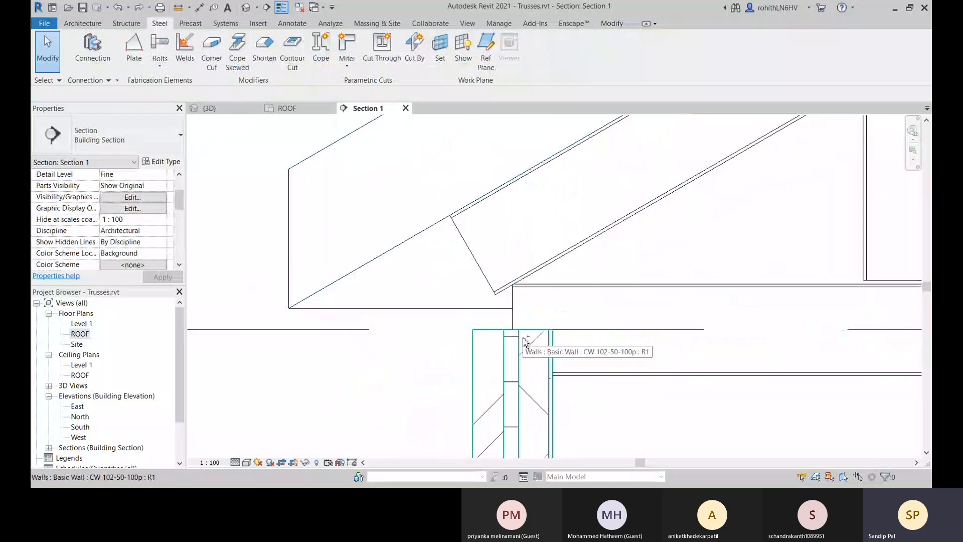
pyautogui.click(591, 376)
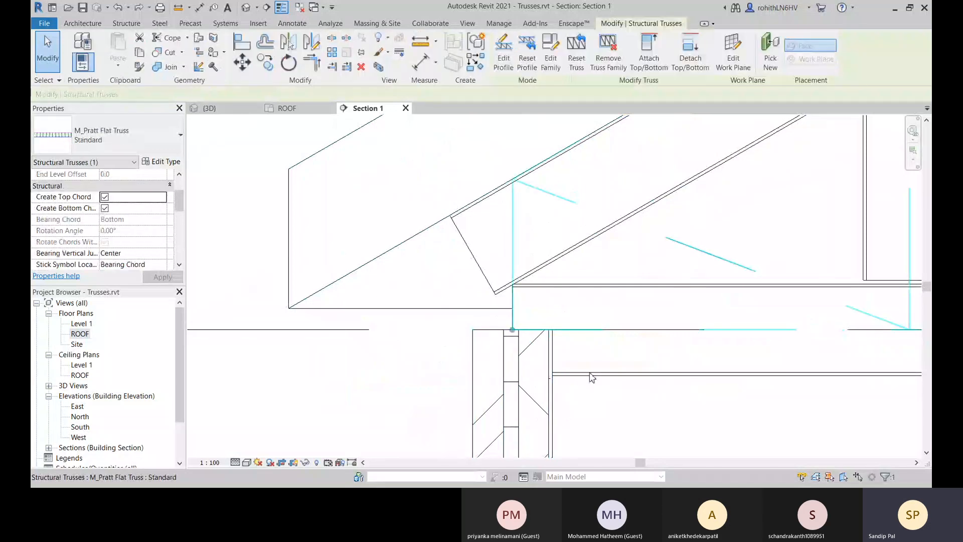
pyautogui.press('Tab')
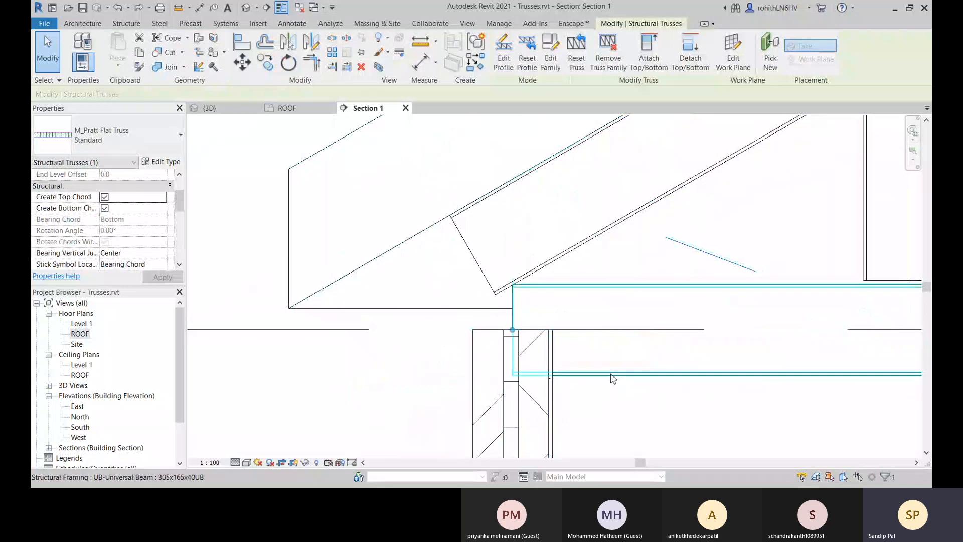
pyautogui.click(611, 377)
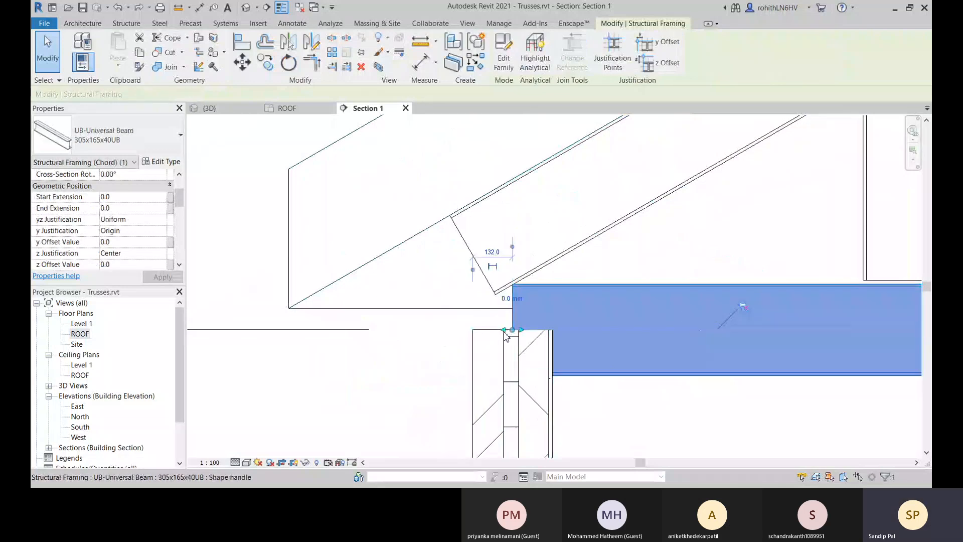
pyautogui.click(625, 429)
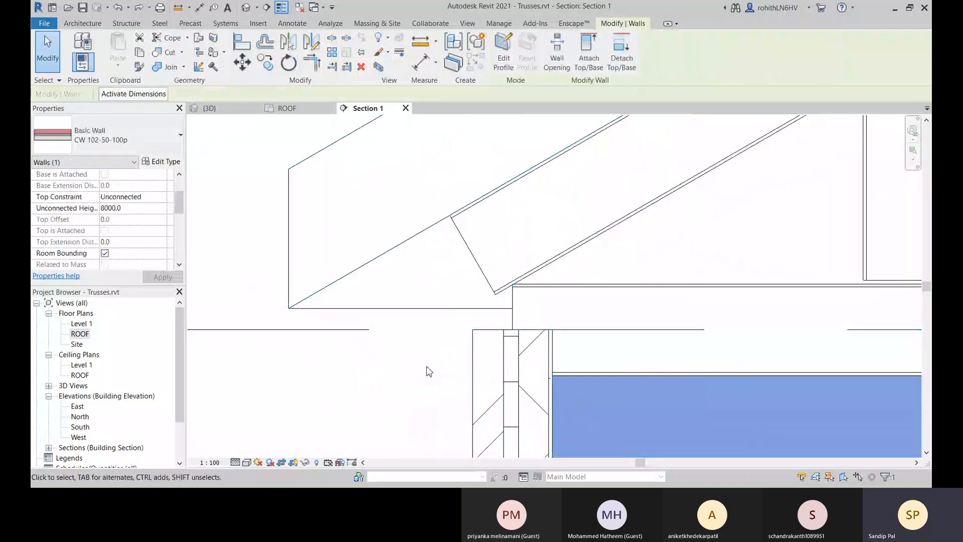
pyautogui.click(430, 372)
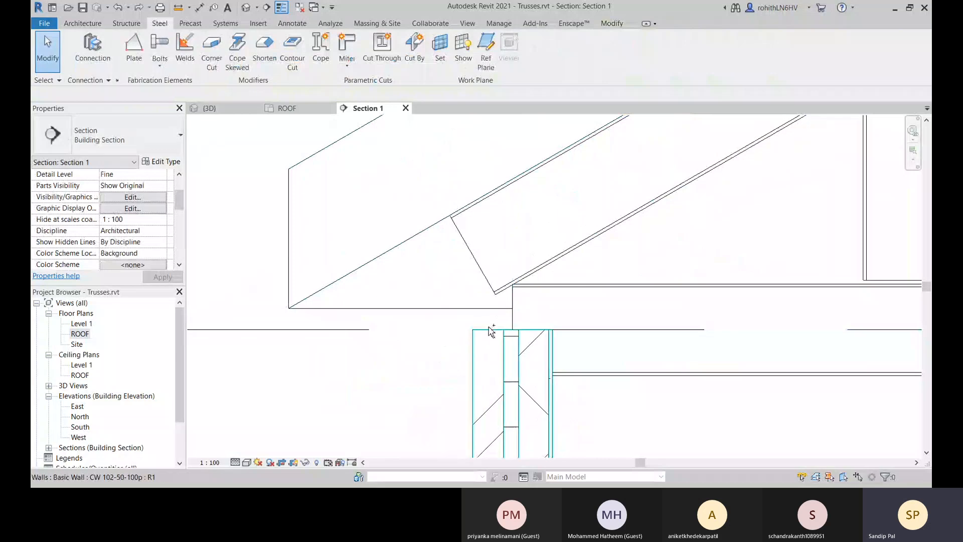
# Undo the sloping top chord's earlier end extension at the truss heel.
pyautogui.scroll(-3, 711, 268)
pyautogui.moveTo(711, 268); pyautogui.dragTo(514, 296, button='middle')
pyautogui.moveTo(409, 346); pyautogui.dragTo(472, 351, button='middle')
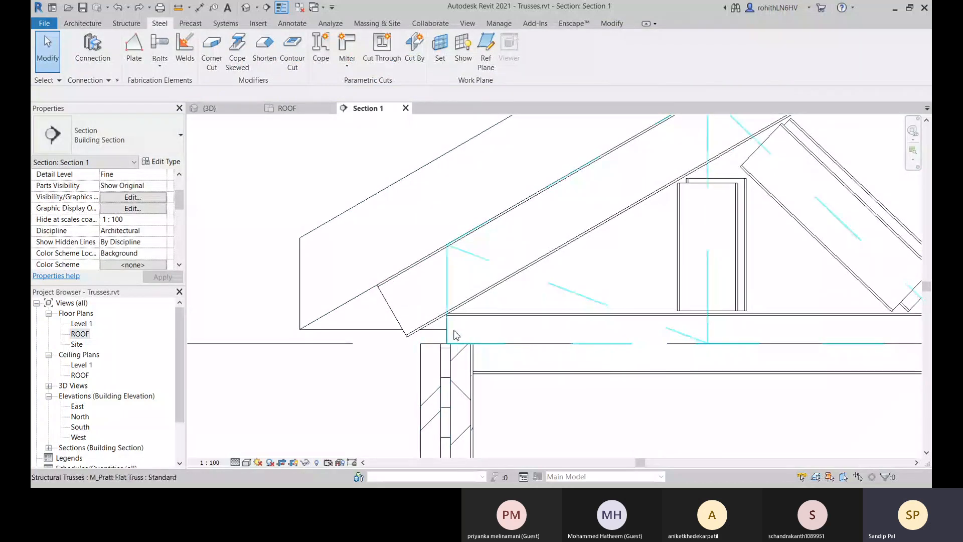
pyautogui.hotkey('ctrl', 'z')
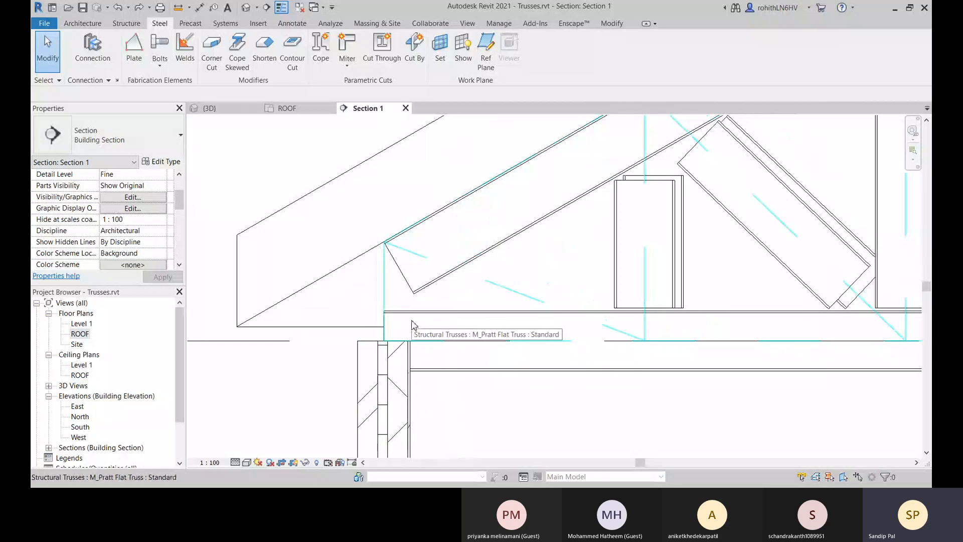
# Extend the bottom chord's heel end by about 484 mm and the unpinned top chord's heel end by about 647 mm.
pyautogui.click(423, 334)
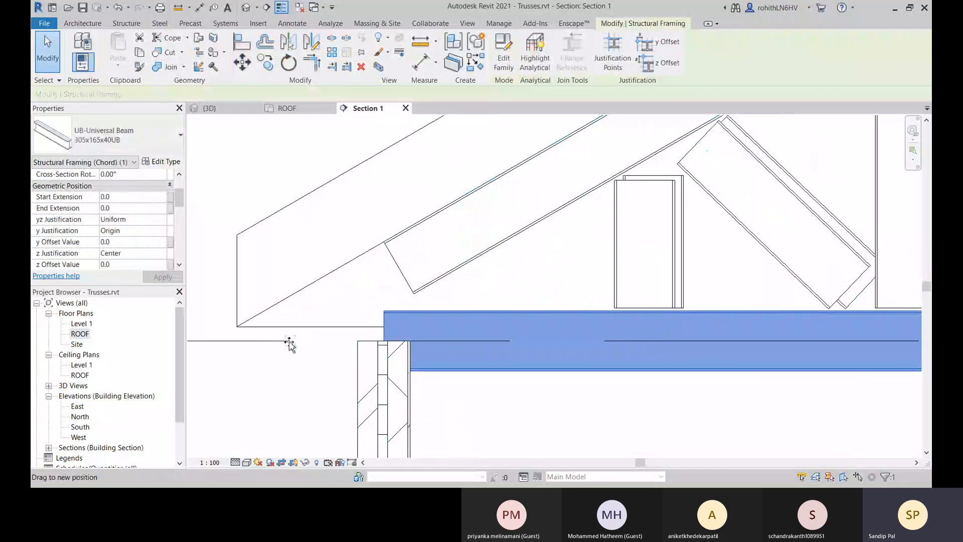
pyautogui.moveTo(290, 343); pyautogui.dragTo(288, 340)
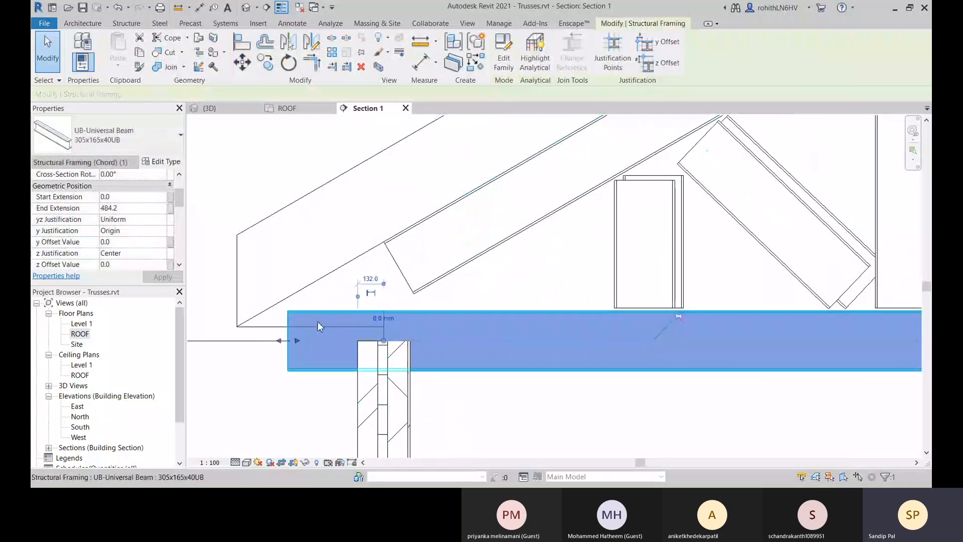
pyautogui.click(404, 273)
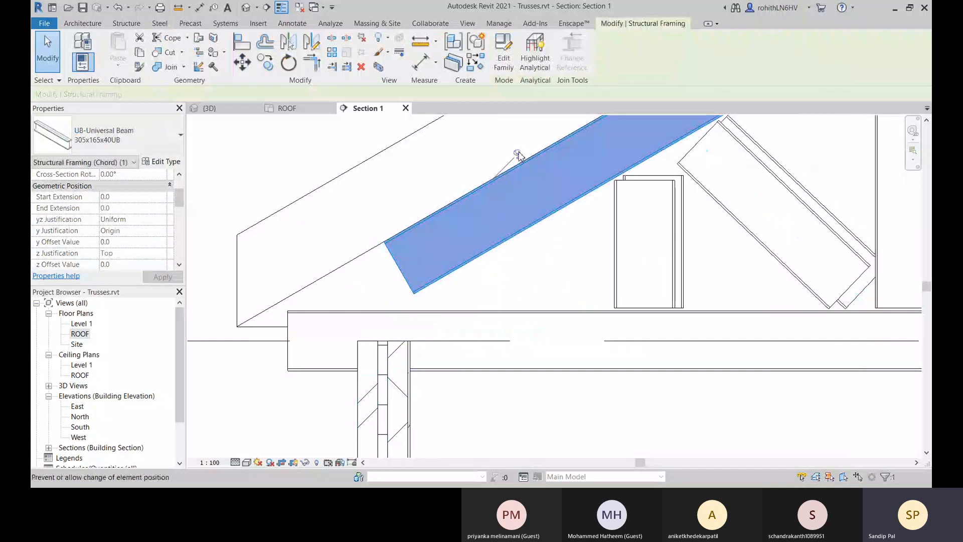
pyautogui.moveTo(398, 274); pyautogui.dragTo(293, 340)
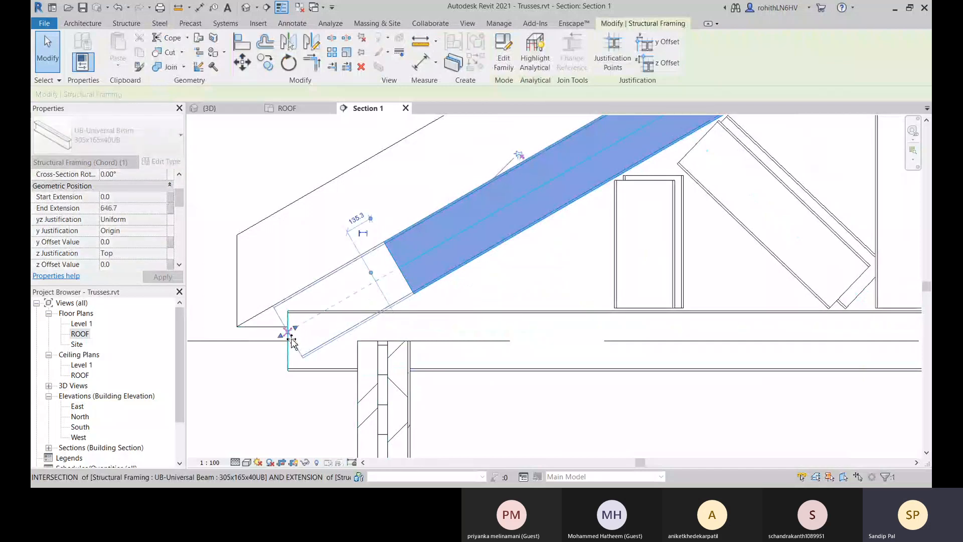
pyautogui.moveTo(379, 369); pyautogui.dragTo(402, 372, button='middle')
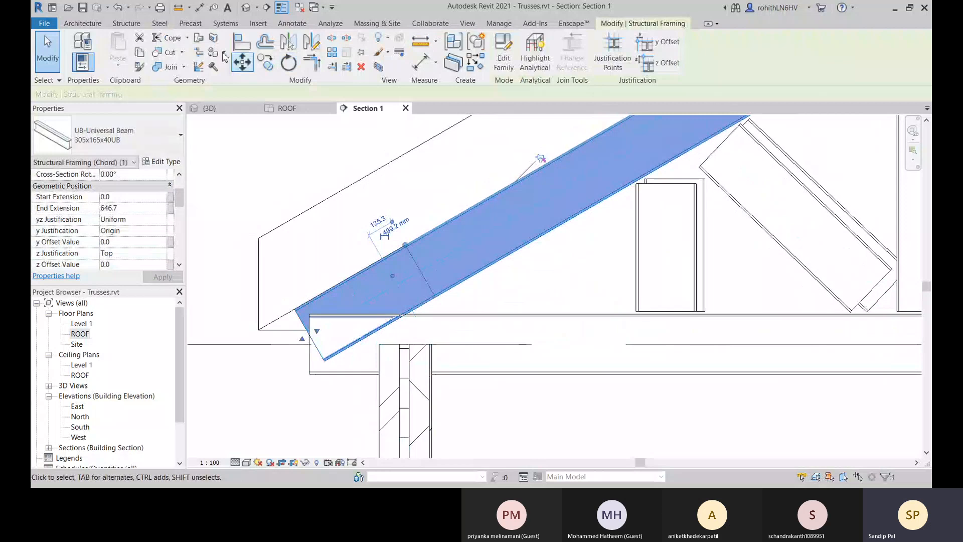
# Try a Miter cut on the extended top chord alone at the truss heel and undo it.
pyautogui.click(159, 23)
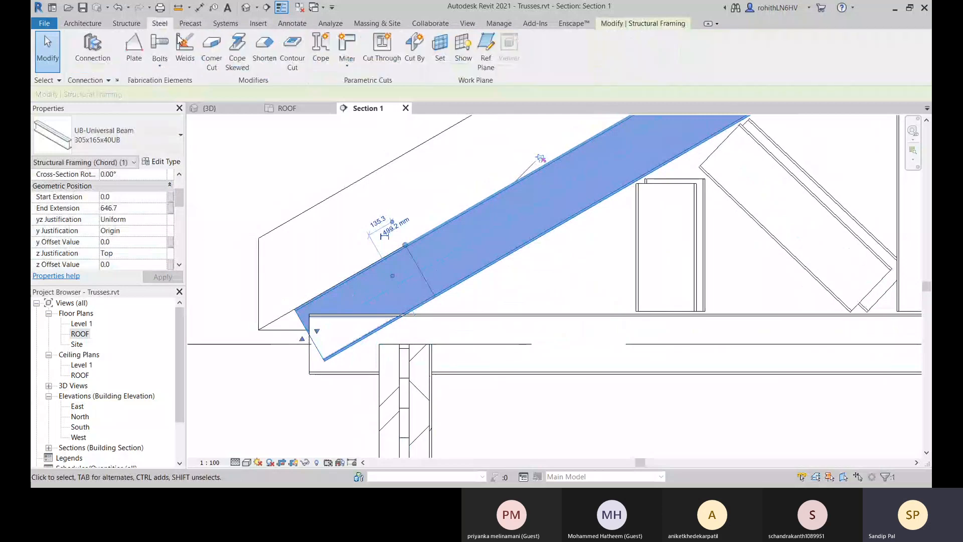
pyautogui.click(332, 47)
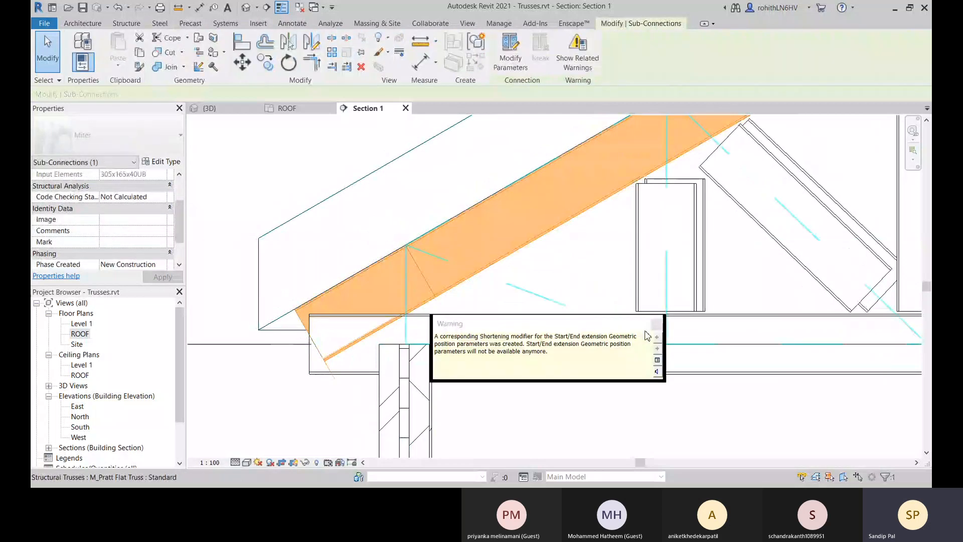
pyautogui.click(657, 325)
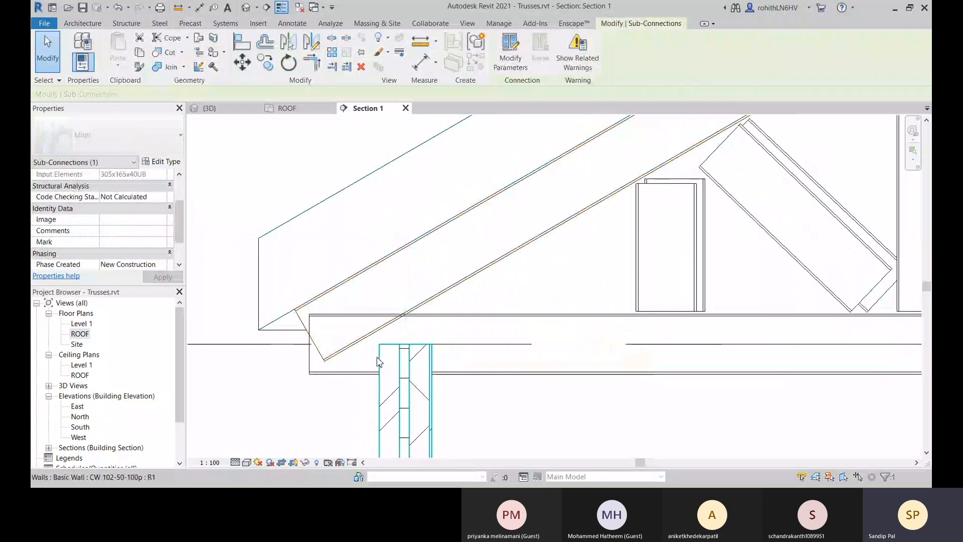
pyautogui.press('Escape')
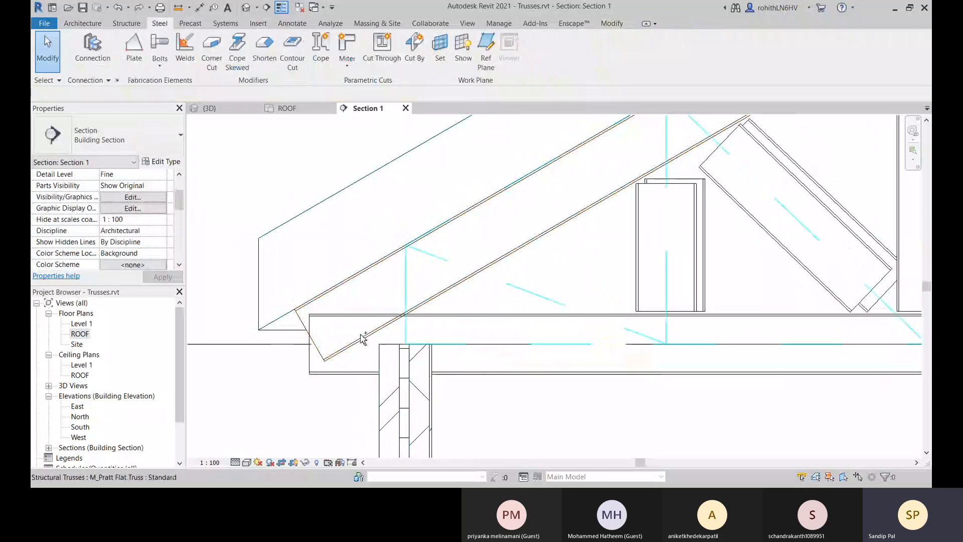
pyautogui.hotkey('ctrl', 'z')
pyautogui.hotkey('ctrl', 'z')
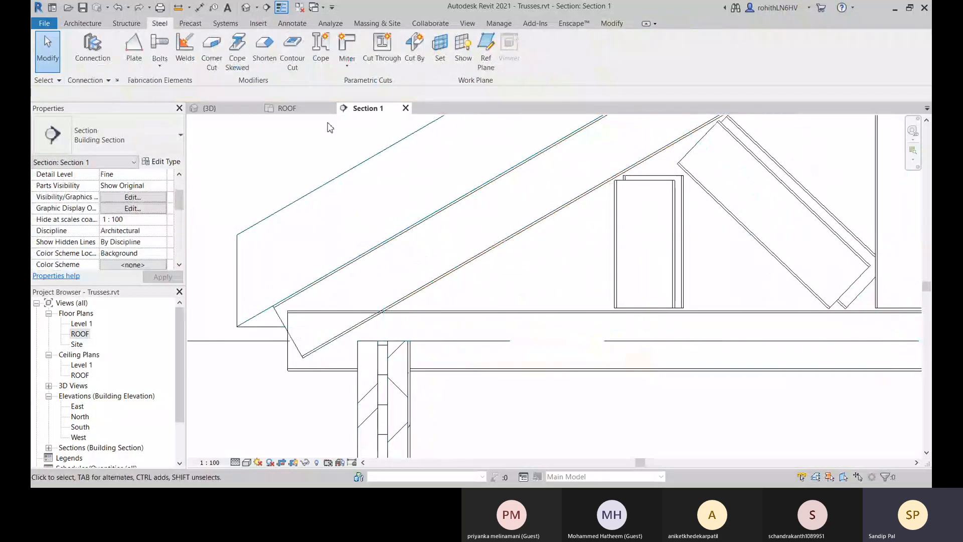
# Try a Miter cut between the extended sloping top chord and the bottom chord at the truss heel, and delete it.
pyautogui.click(349, 45)
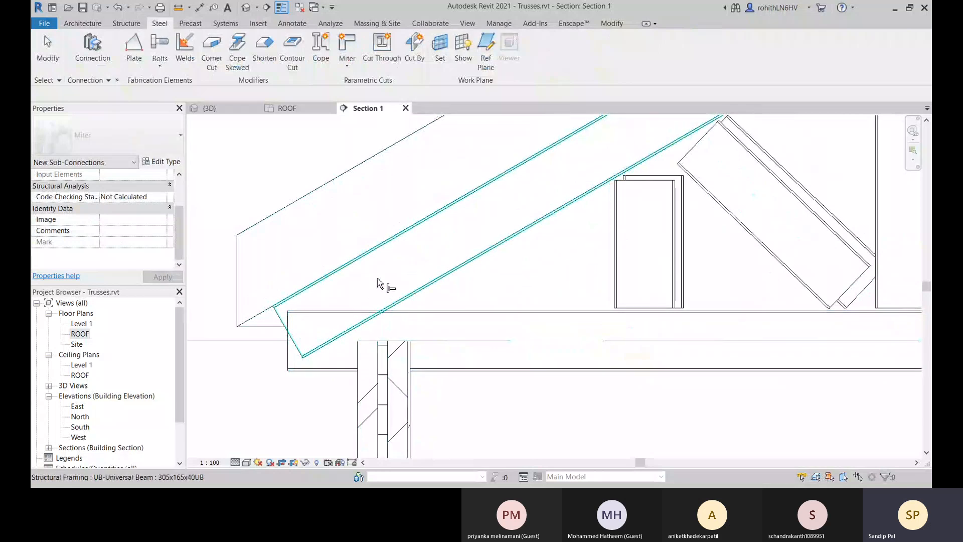
pyautogui.click(387, 301)
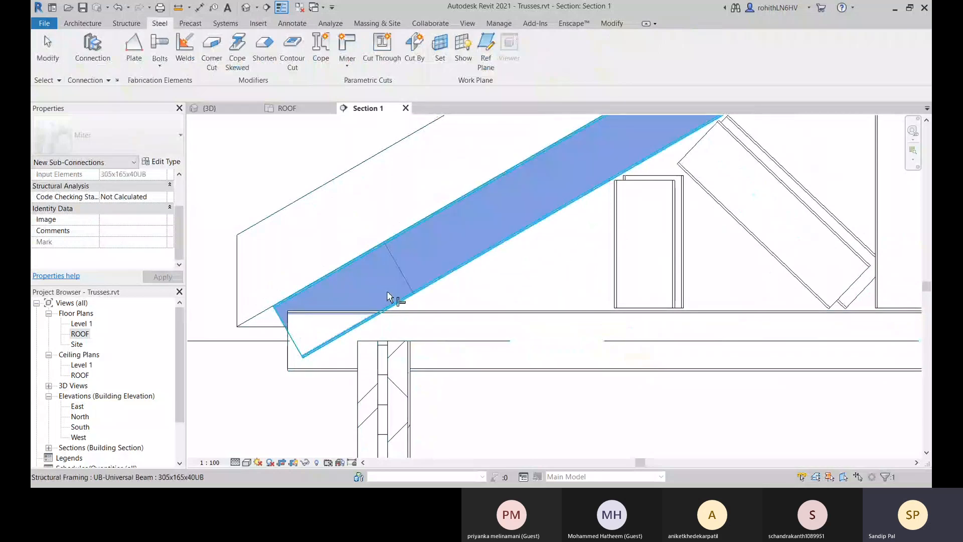
pyautogui.click(480, 365)
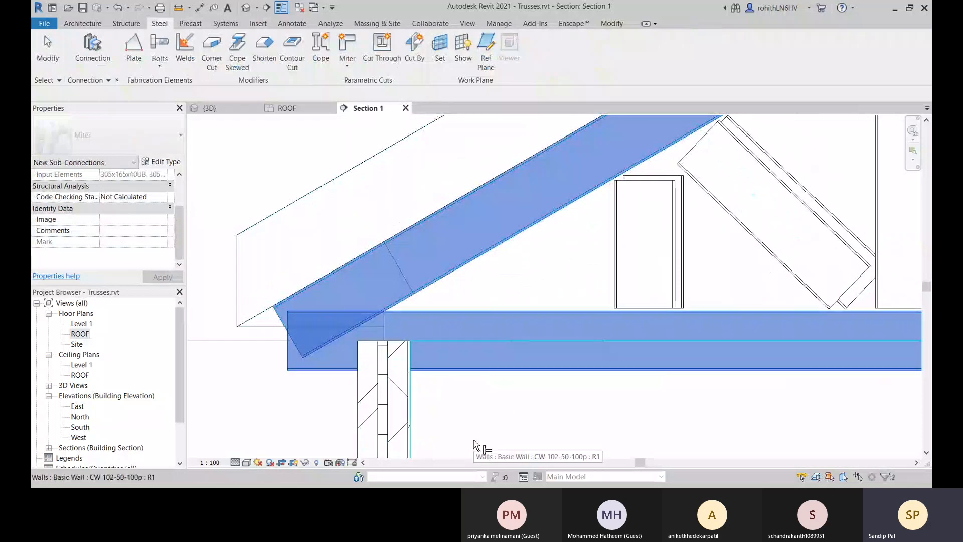
pyautogui.press('Return')
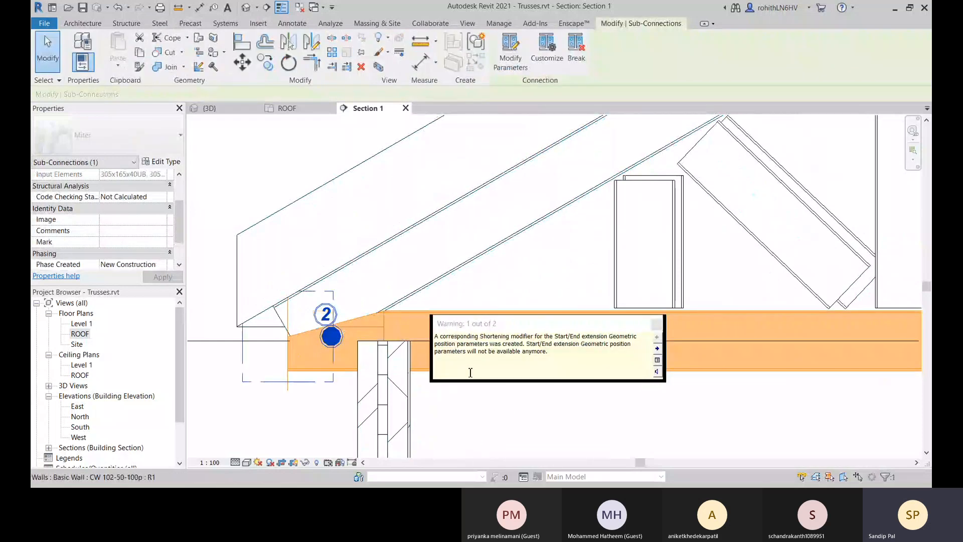
pyautogui.click(658, 324)
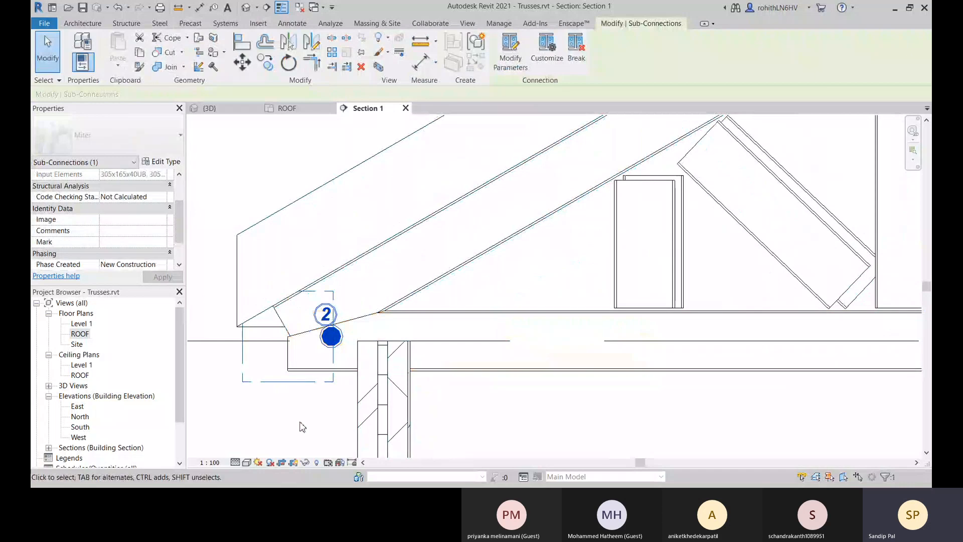
pyautogui.scroll(2, 284, 331)
pyautogui.scroll(1, 281, 311)
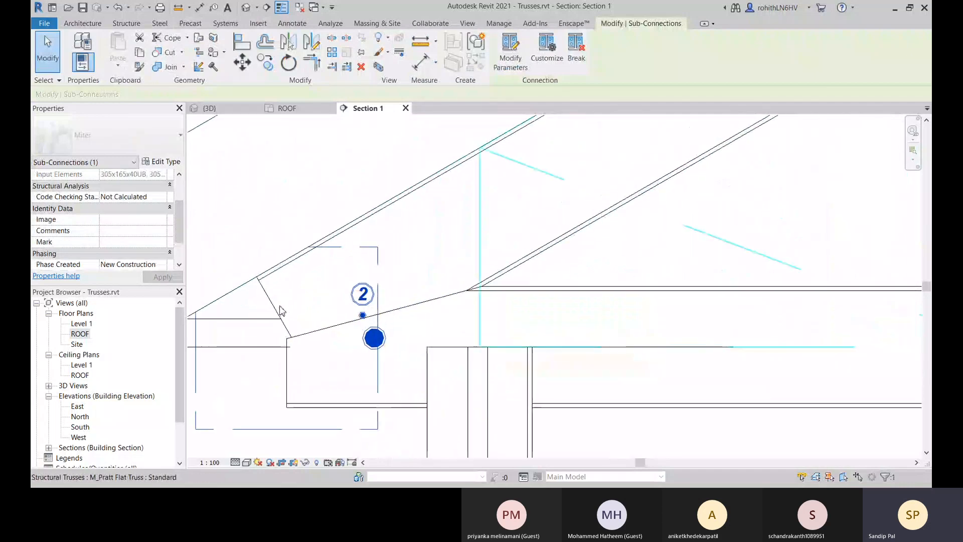
pyautogui.moveTo(263, 337); pyautogui.dragTo(402, 327, button='middle')
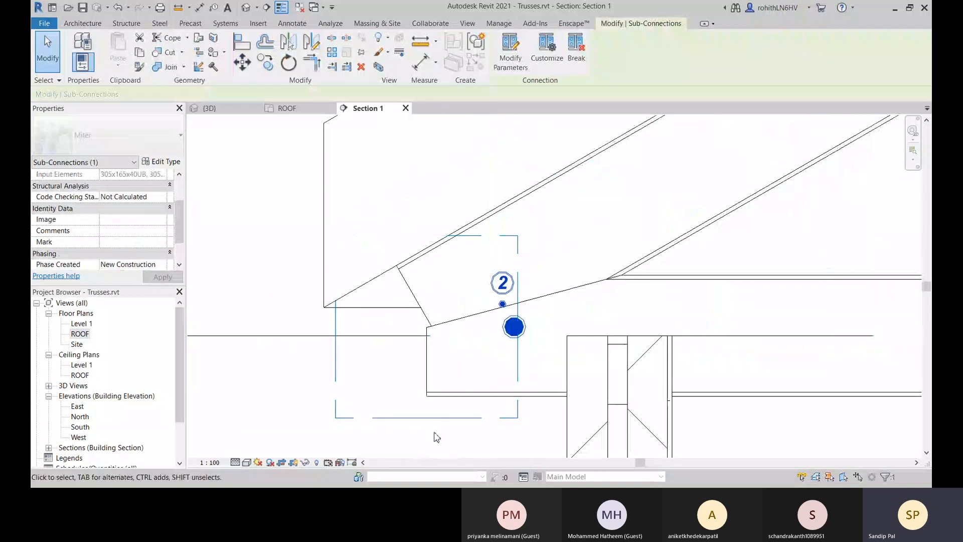
pyautogui.press('Delete')
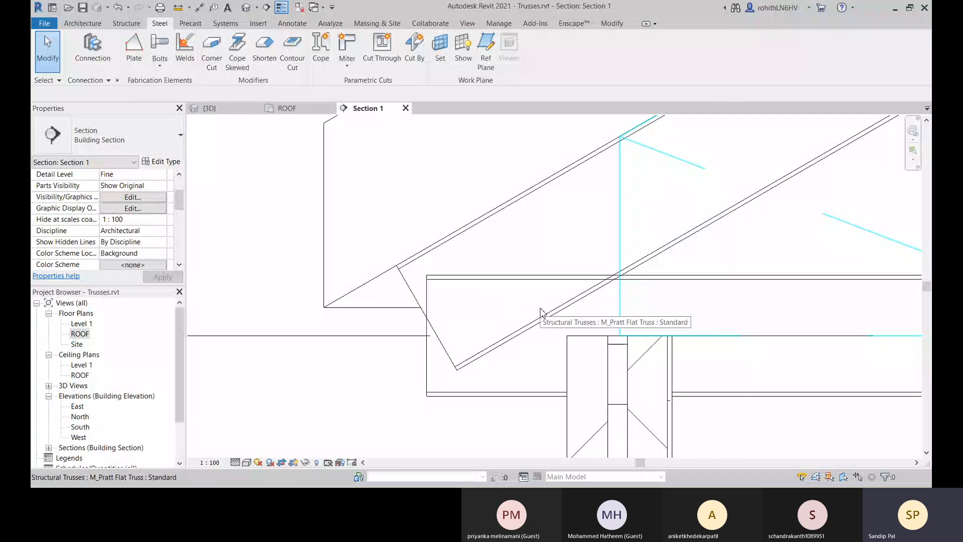
# Undo the sloping top chord's end extension at the truss heel.
pyautogui.scroll(-2, 548, 307)
pyautogui.hotkey('ctrl', 'z')
pyautogui.scroll(-3, 552, 370)
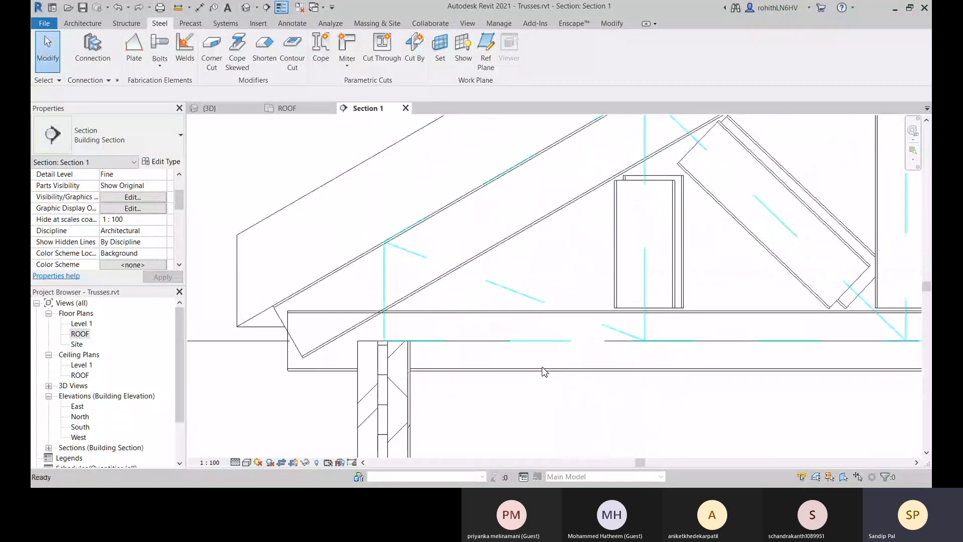
pyautogui.scroll(2, 498, 357)
pyautogui.scroll(-2, 498, 349)
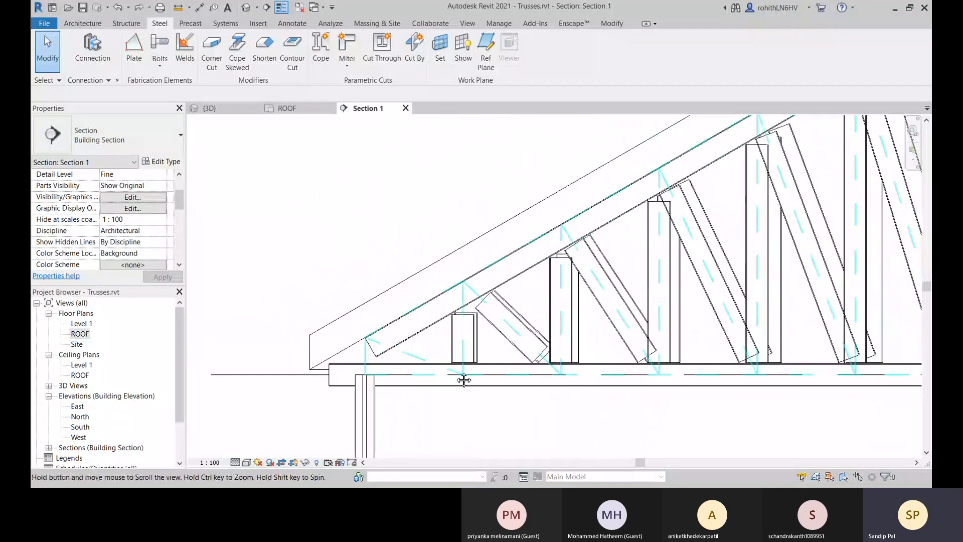
# Apply a parametric Cope between the vertical web just left of the ridge and the diagonal web overlapping it.
pyautogui.scroll(3, 462, 378)
pyautogui.scroll(2, 482, 341)
pyautogui.scroll(-3, 662, 232)
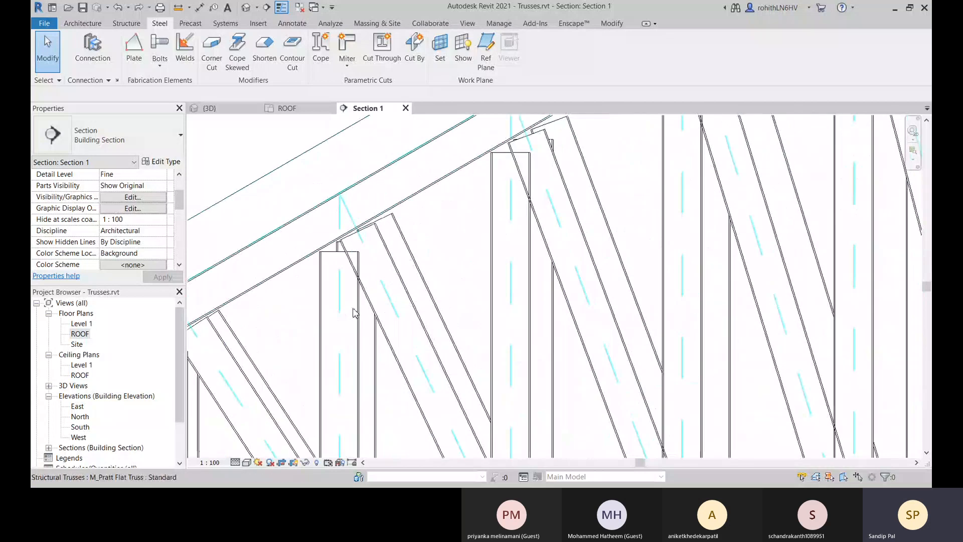
pyautogui.scroll(2, 547, 265)
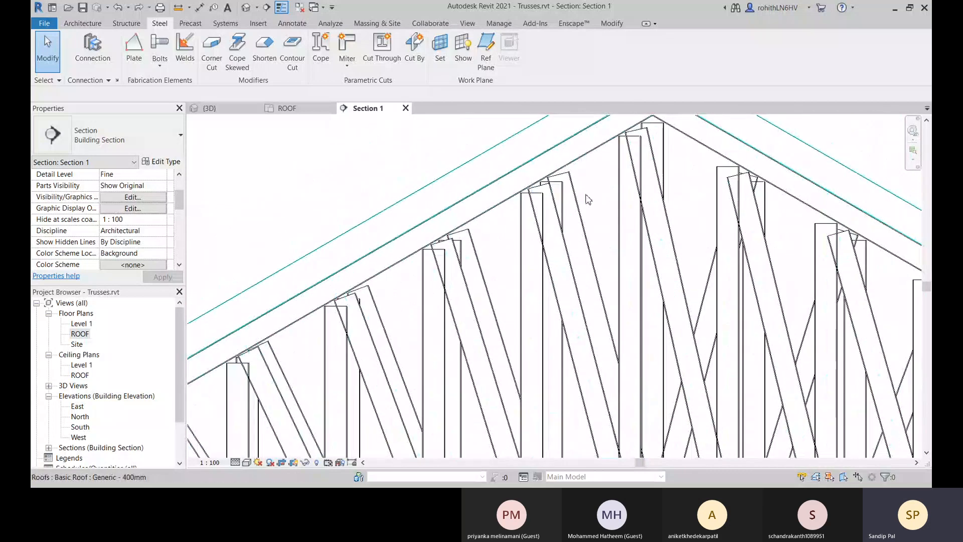
pyautogui.scroll(-3, 582, 197)
pyautogui.scroll(2, 467, 248)
pyautogui.scroll(1, 467, 248)
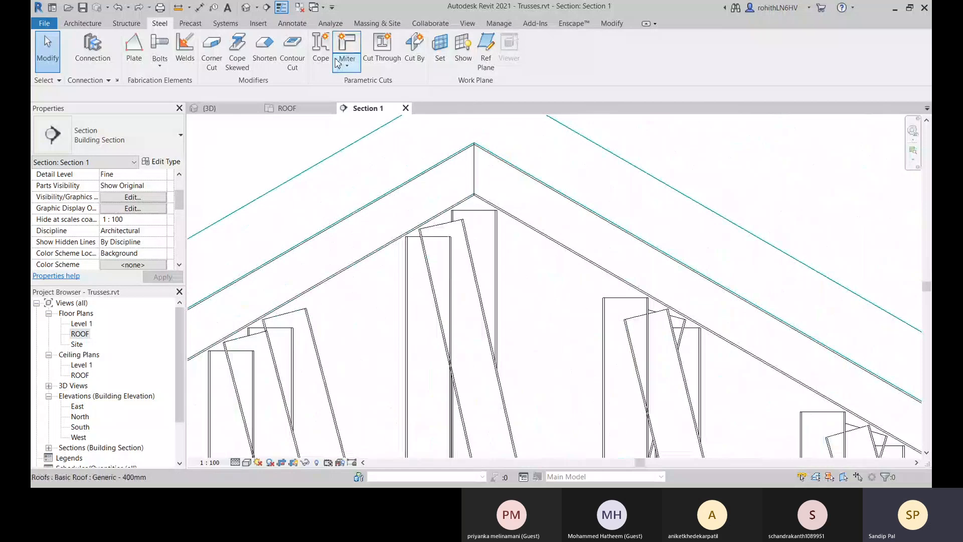
pyautogui.click(322, 50)
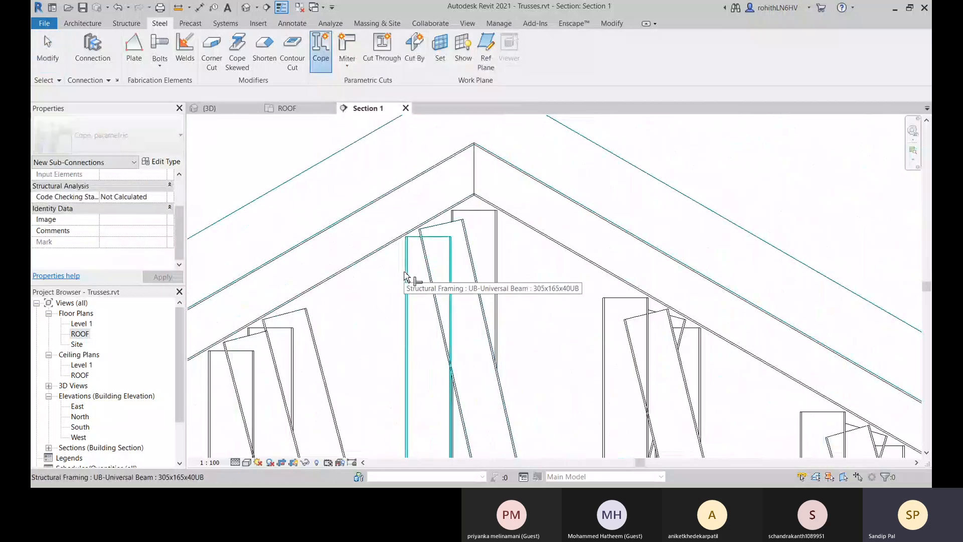
pyautogui.click(470, 265)
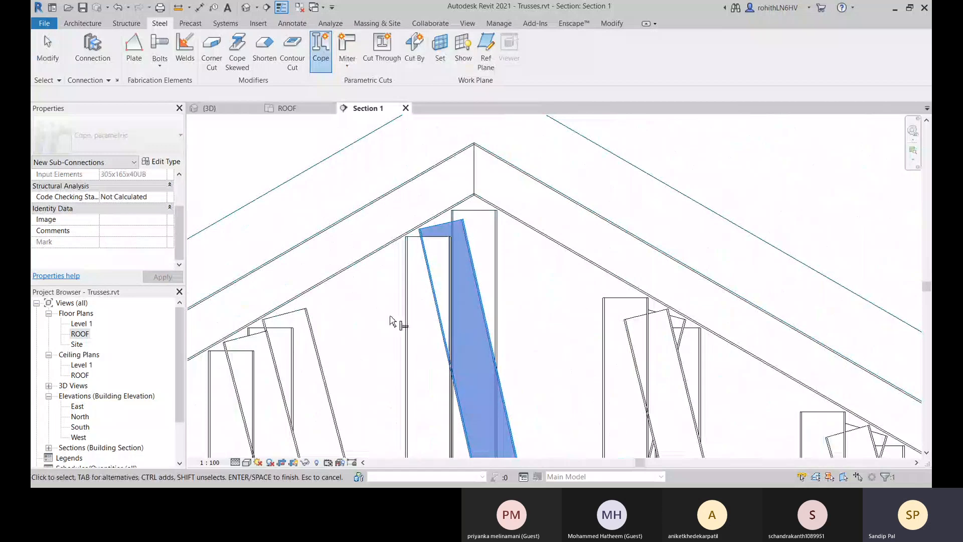
pyautogui.click(412, 303)
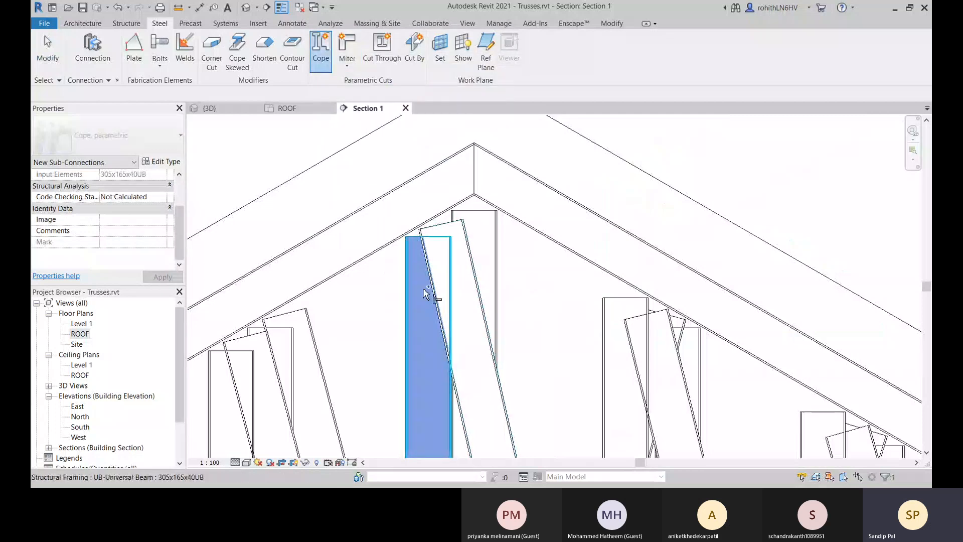
pyautogui.click(449, 236)
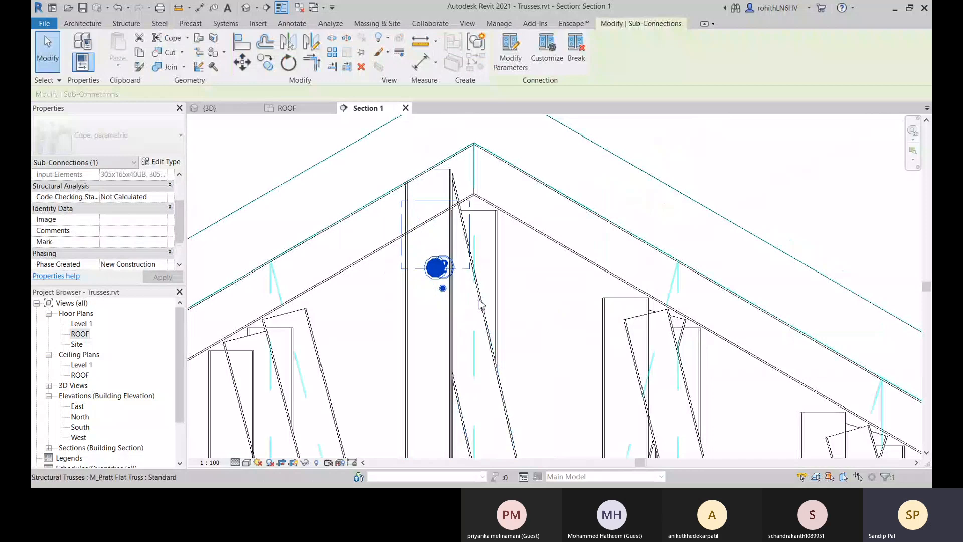
pyautogui.scroll(2, 459, 196)
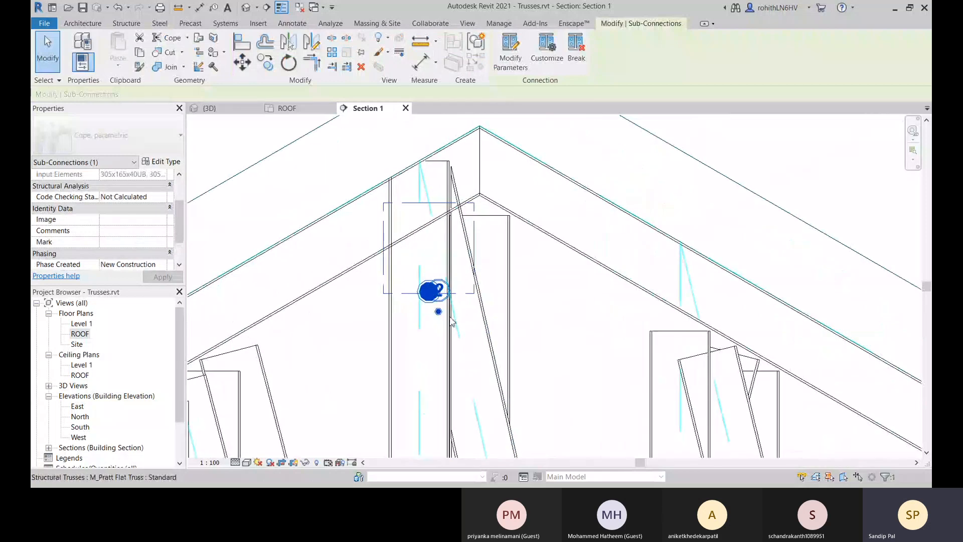
pyautogui.moveTo(458, 357); pyautogui.dragTo(490, 334, button='middle')
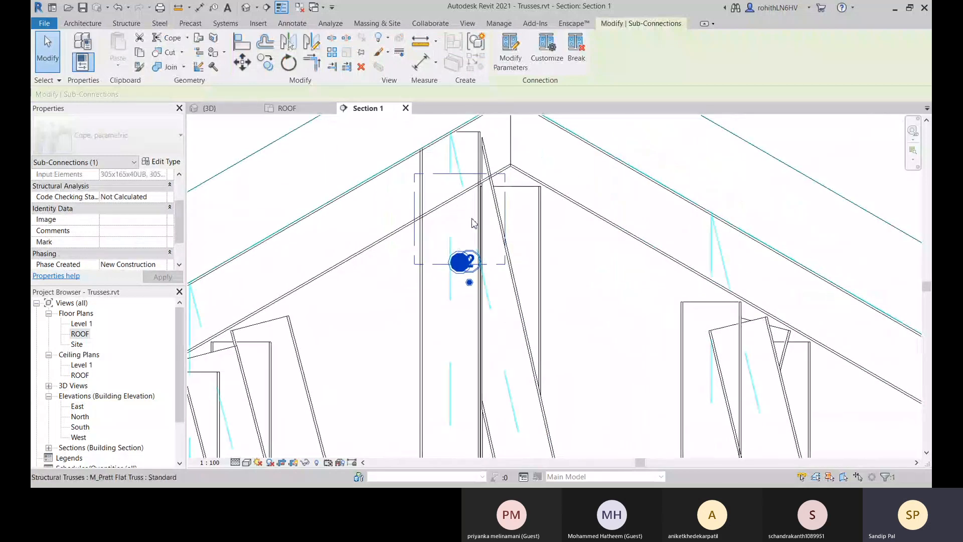
pyautogui.moveTo(247, 420); pyautogui.dragTo(353, 351, button='middle')
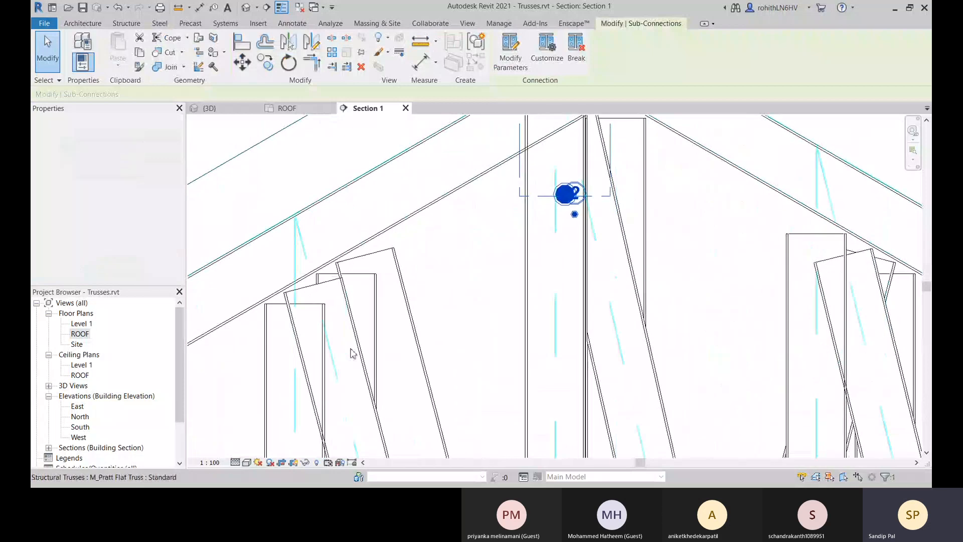
pyautogui.scroll(-1, 352, 351)
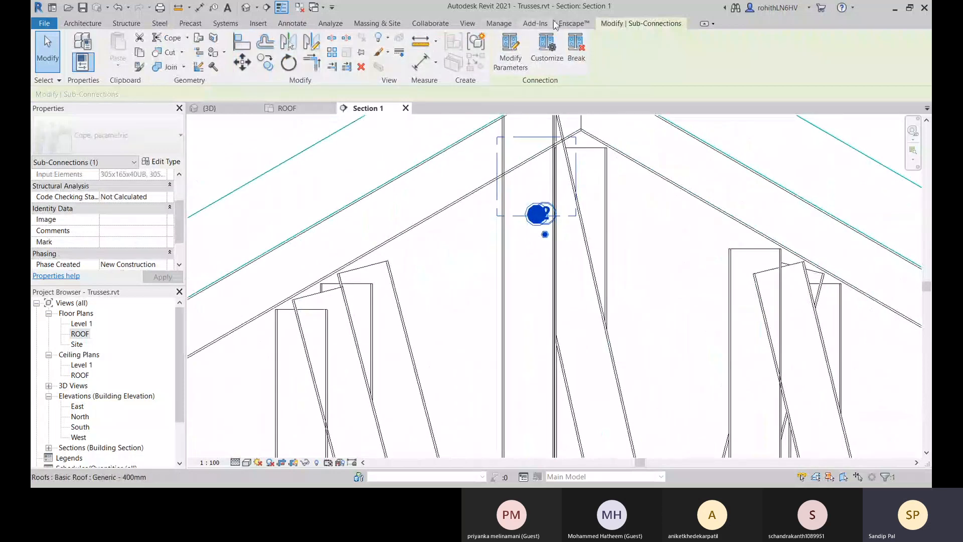
pyautogui.click(451, 254)
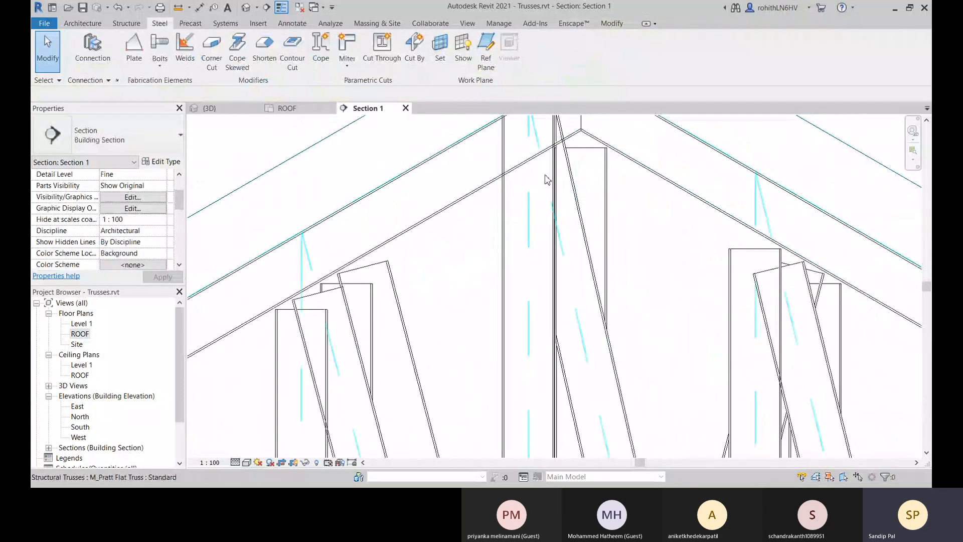
# Try Apply Coping on the diagonal web, cut by the second vertical web left of the ridge, and undo it.
pyautogui.moveTo(558, 213); pyautogui.dragTo(549, 277, button='middle')
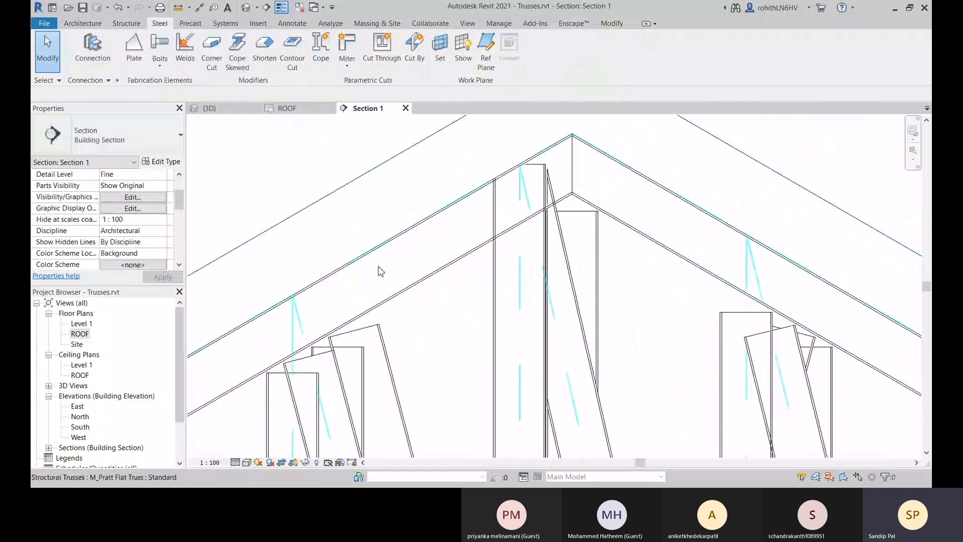
pyautogui.moveTo(363, 358); pyautogui.dragTo(396, 315, button='middle')
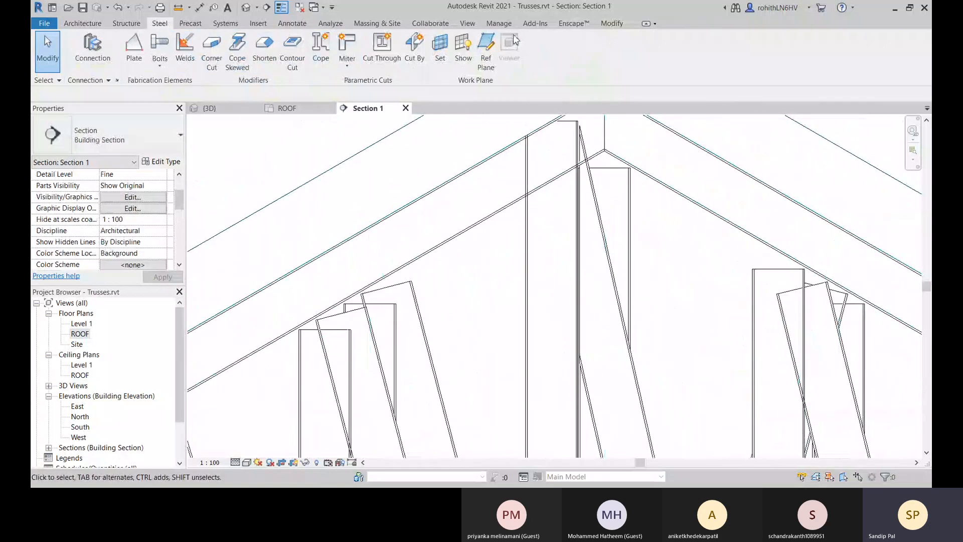
pyautogui.click(613, 24)
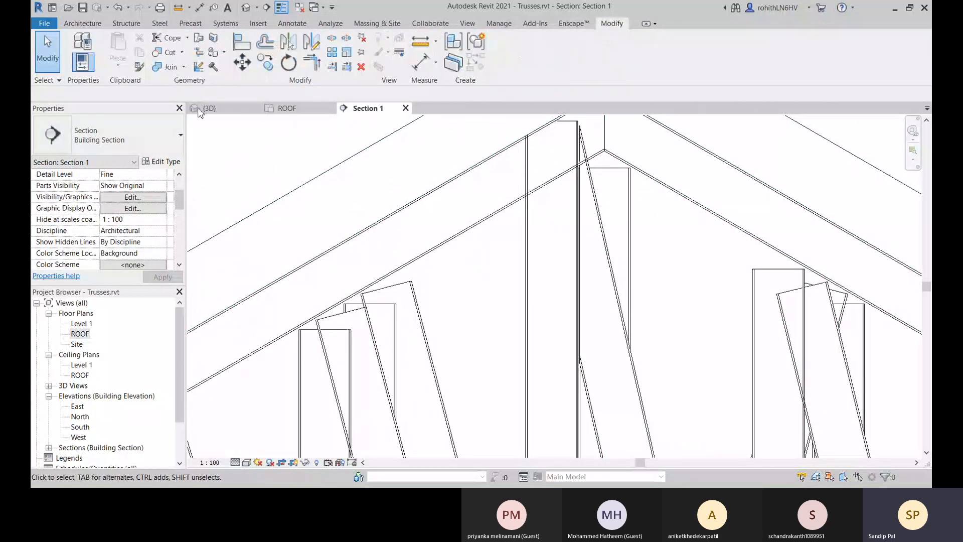
pyautogui.click(177, 38)
pyautogui.moveTo(432, 370); pyautogui.dragTo(469, 301, button='middle')
pyautogui.moveTo(348, 343); pyautogui.dragTo(381, 291, button='middle')
pyautogui.moveTo(448, 330); pyautogui.dragTo(448, 307, button='middle')
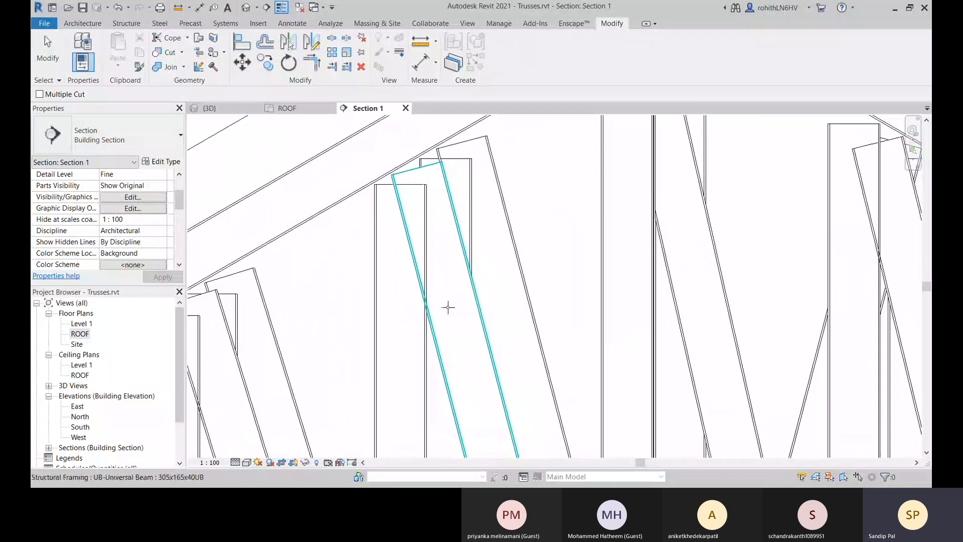
pyautogui.click(445, 309)
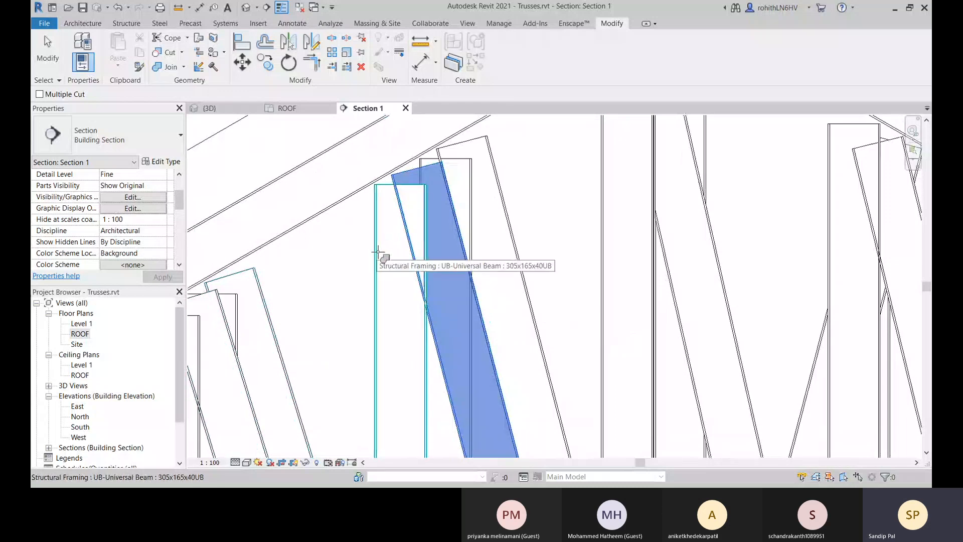
pyautogui.click(379, 252)
pyautogui.scroll(2, 428, 289)
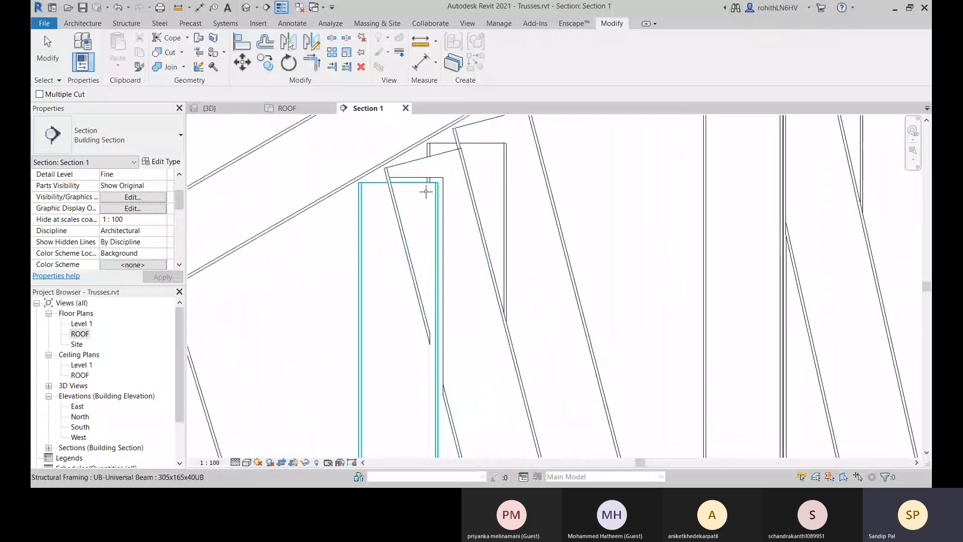
pyautogui.scroll(2, 388, 177)
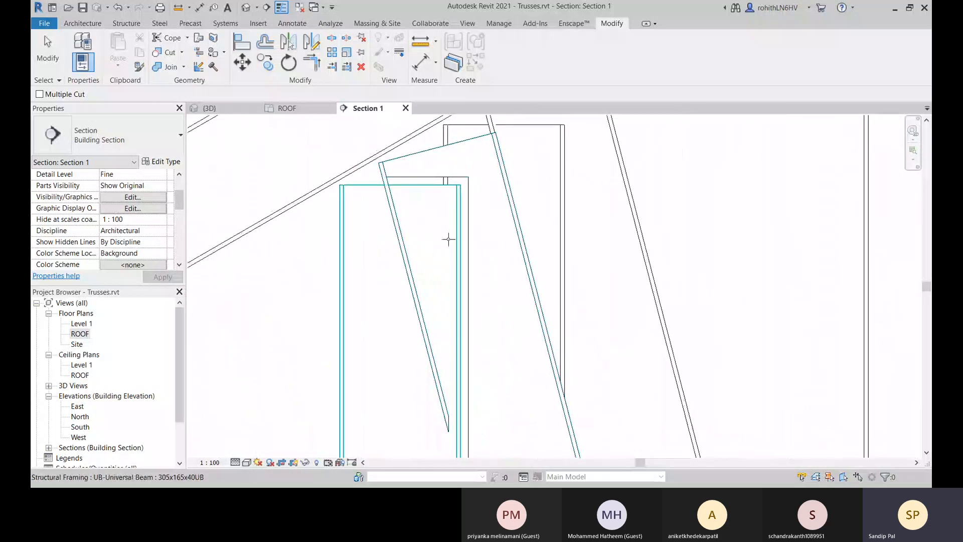
pyautogui.scroll(-4, 421, 288)
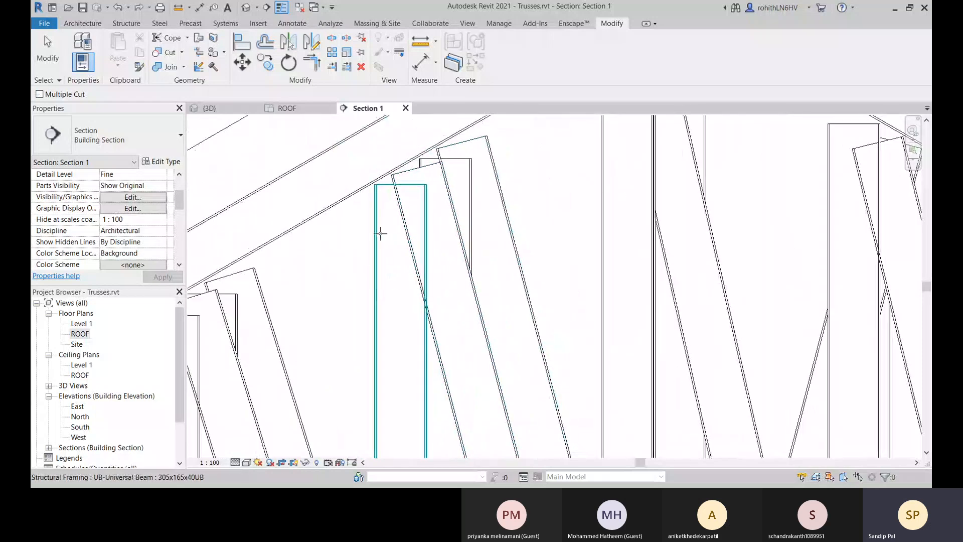
# Cope the second vertical web left of the ridge against the diagonal web that overlaps its upper end.
pyautogui.click(380, 234)
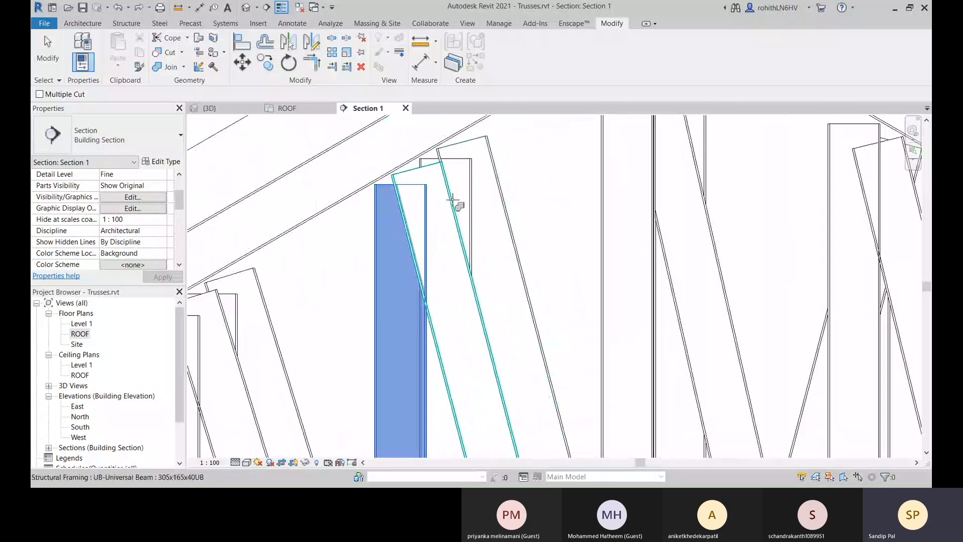
pyautogui.click(452, 211)
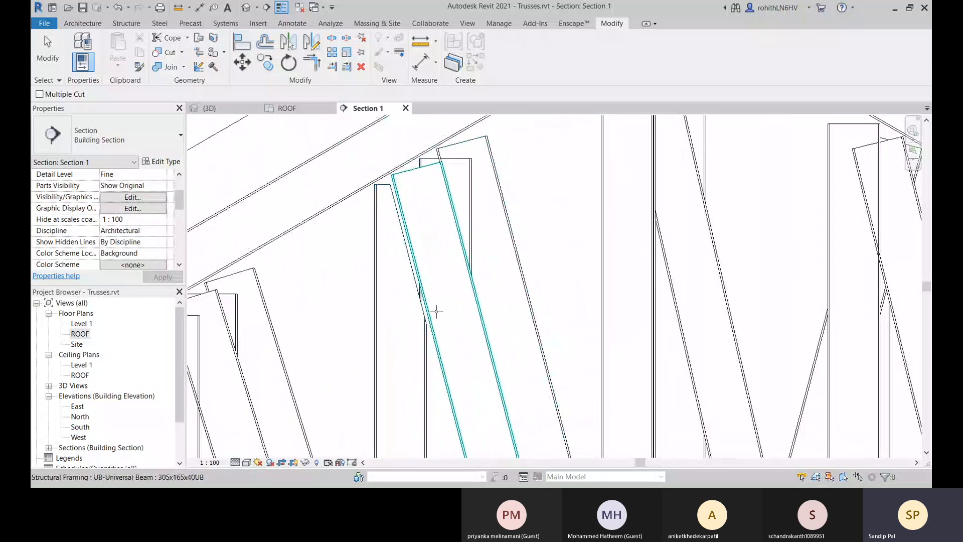
pyautogui.scroll(3, 405, 237)
pyautogui.scroll(-5, 432, 345)
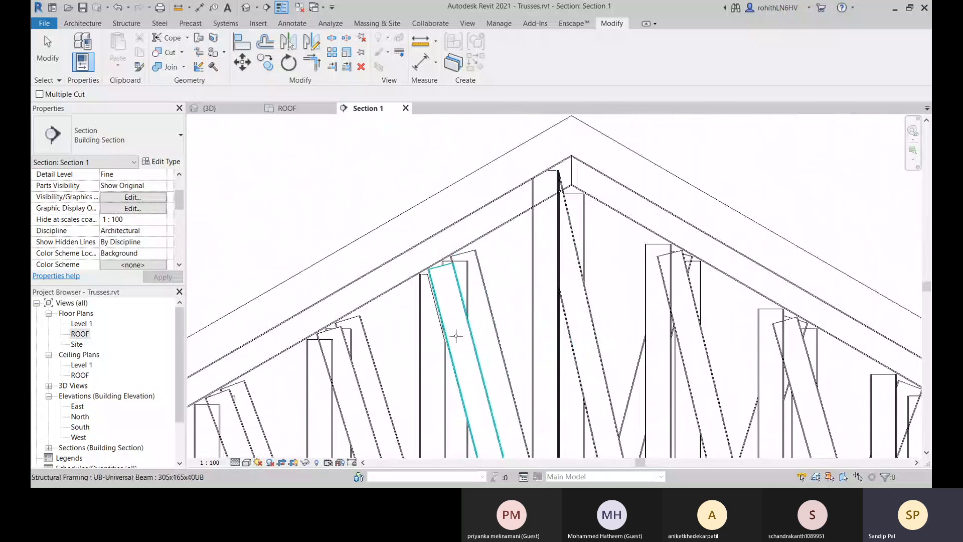
# Cope the third vertical web left of the ridge against its overlapping diagonal web.
pyautogui.scroll(1, 456, 305)
pyautogui.scroll(1, 351, 306)
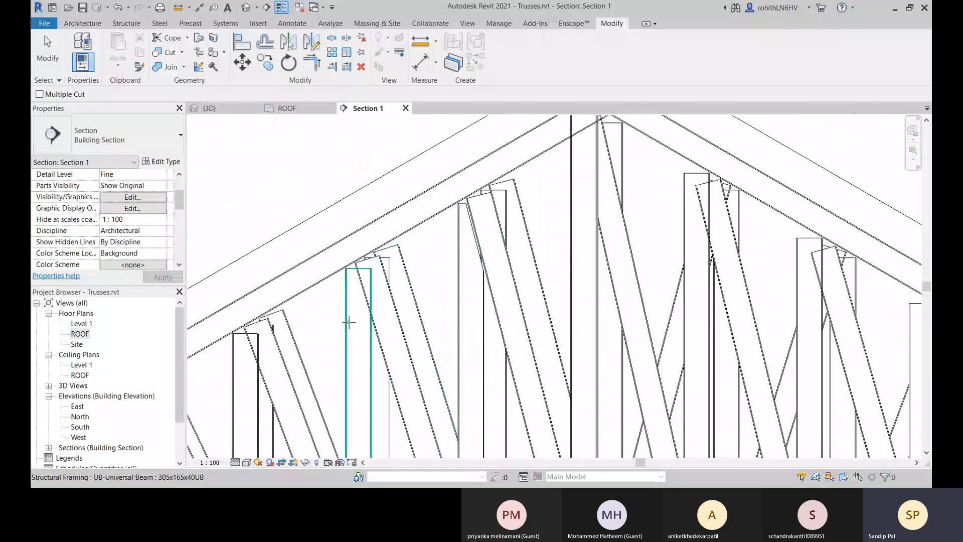
pyautogui.click(355, 299)
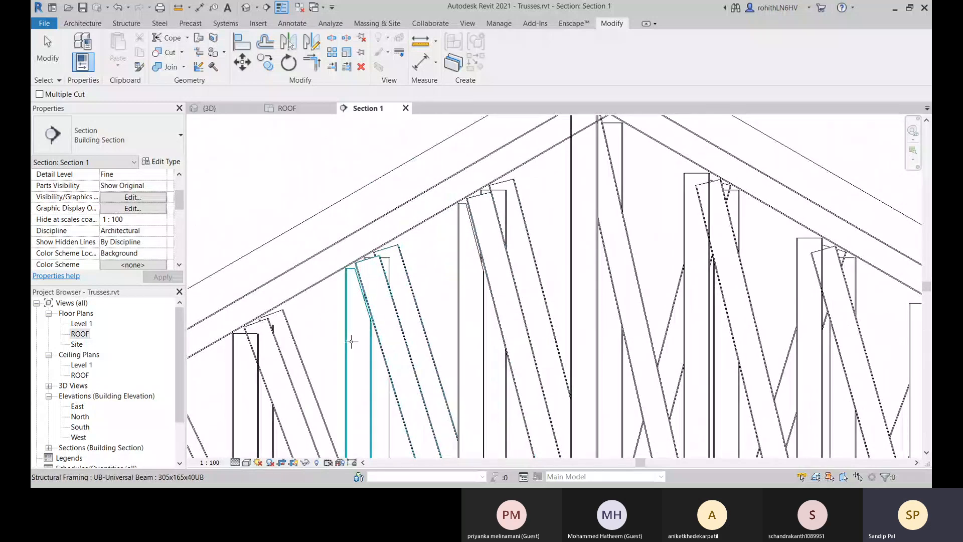
# Cope the fourth and fifth vertical webs left of the ridge against their overlapping diagonal webs.
pyautogui.moveTo(350, 338); pyautogui.dragTo(342, 299, button='middle')
pyautogui.click(286, 314)
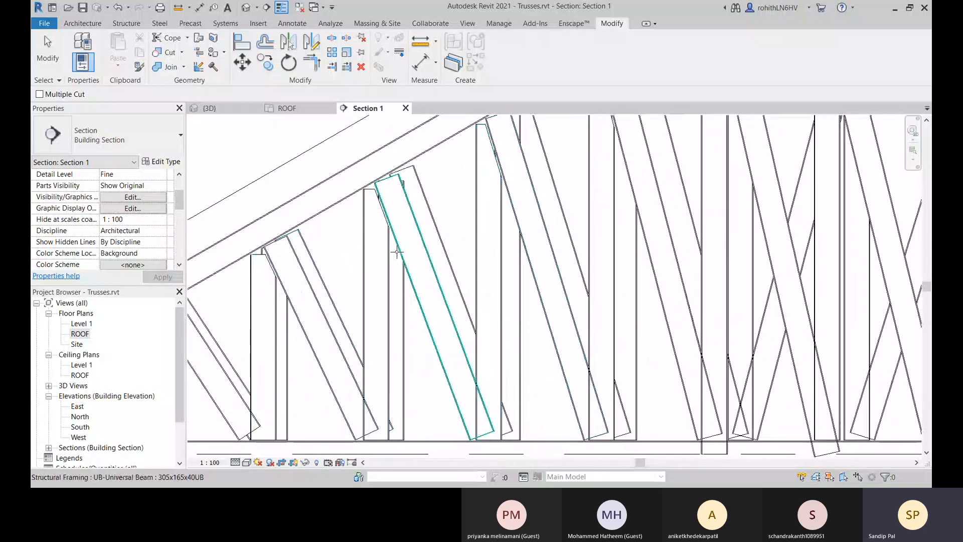
pyautogui.moveTo(396, 253); pyautogui.dragTo(286, 361, button='middle')
pyautogui.click(286, 361)
# Try coping the first two vertical webs right of the ridge against their diagonals, and undo both copes.
pyautogui.moveTo(504, 245); pyautogui.dragTo(343, 363, button='middle')
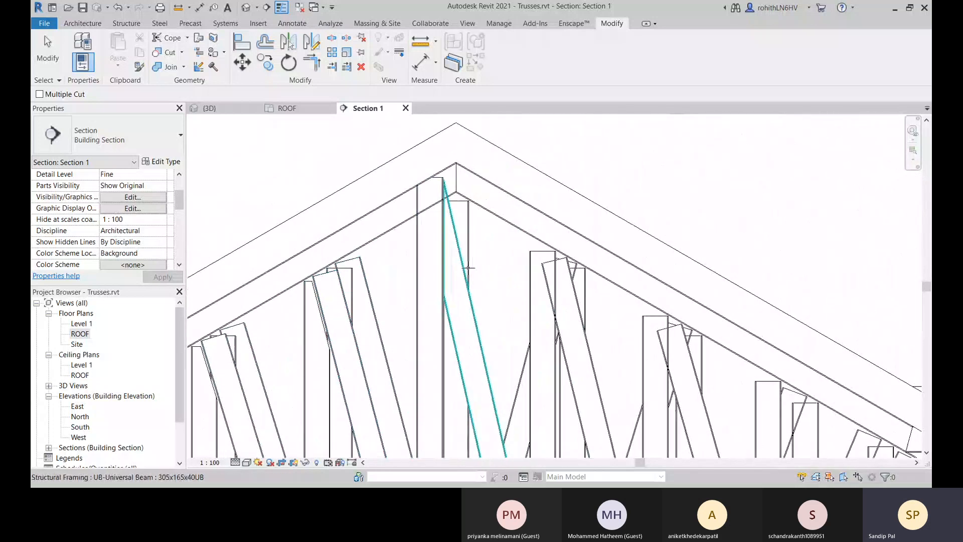
pyautogui.moveTo(504, 294); pyautogui.dragTo(493, 268, button='middle')
pyautogui.click(423, 279)
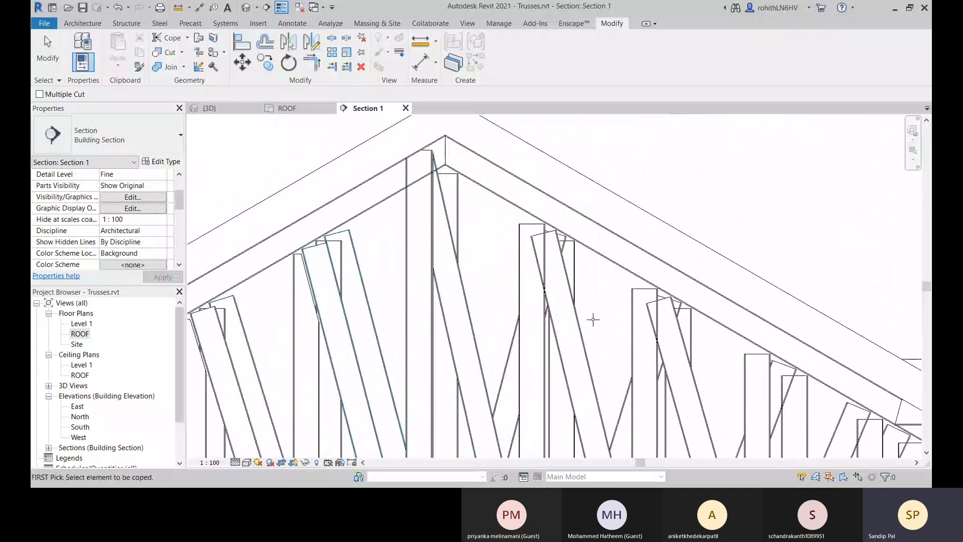
pyautogui.click(525, 281)
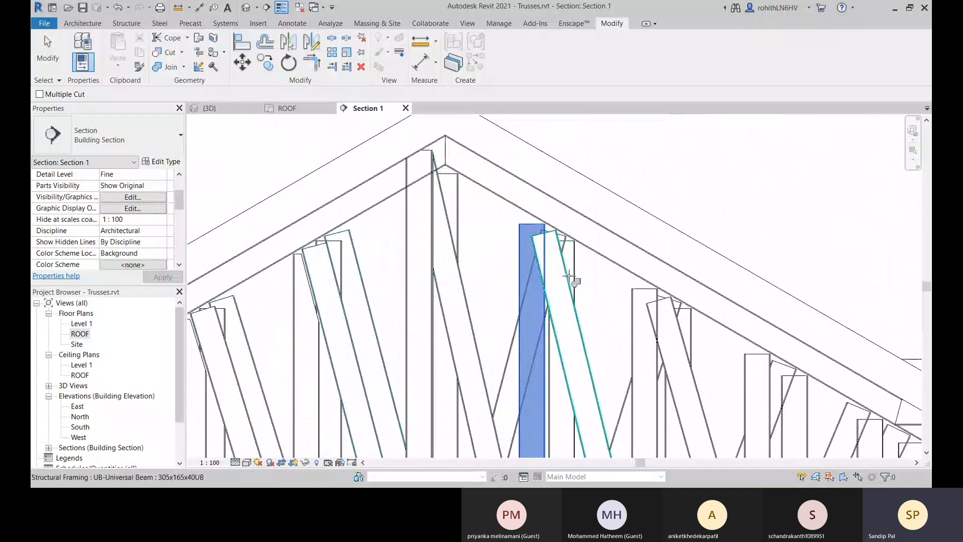
pyautogui.click(567, 286)
pyautogui.moveTo(605, 321); pyautogui.dragTo(545, 325, button='middle')
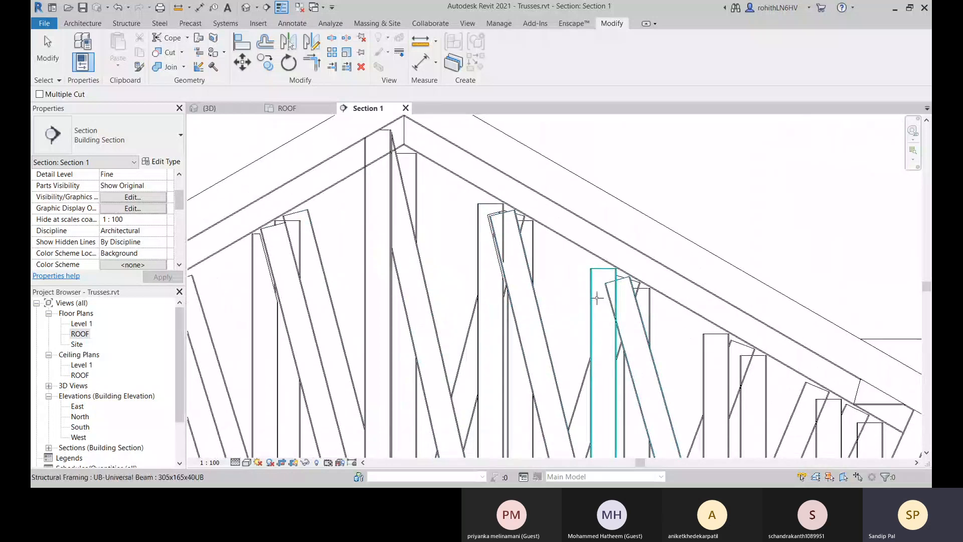
pyautogui.click(599, 298)
pyautogui.click(628, 309)
pyautogui.moveTo(641, 340); pyautogui.dragTo(607, 339, button='middle')
pyautogui.moveTo(551, 320); pyautogui.dragTo(592, 340, button='middle')
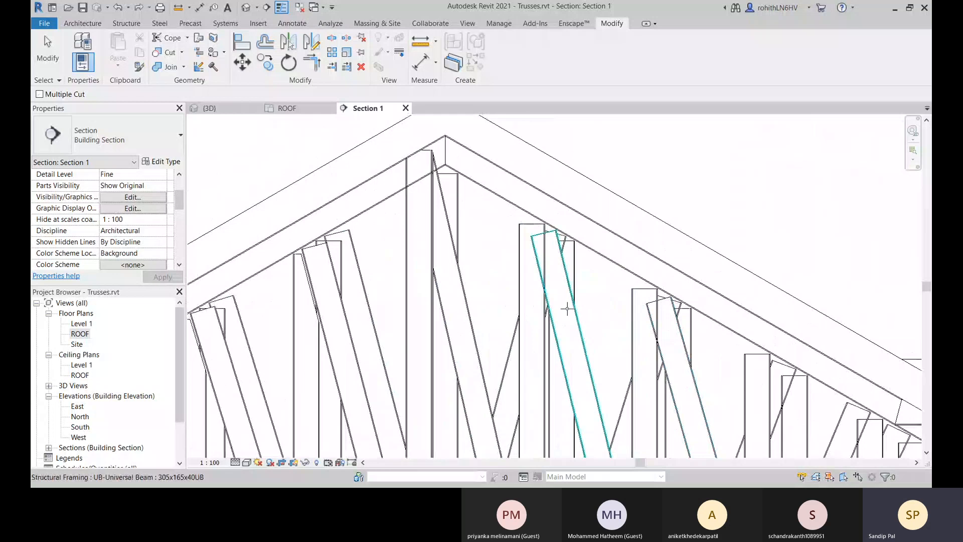
# Cope the first two diagonal webs right of the ridge against the vertical webs they overlap.
pyautogui.click(563, 308)
pyautogui.click(522, 269)
pyautogui.moveTo(643, 355); pyautogui.dragTo(497, 325, button='middle')
pyautogui.click(615, 335)
pyautogui.click(576, 318)
# Examine the coped web members of the trusses in the 3D view.
pyautogui.scroll(-5, 610, 369)
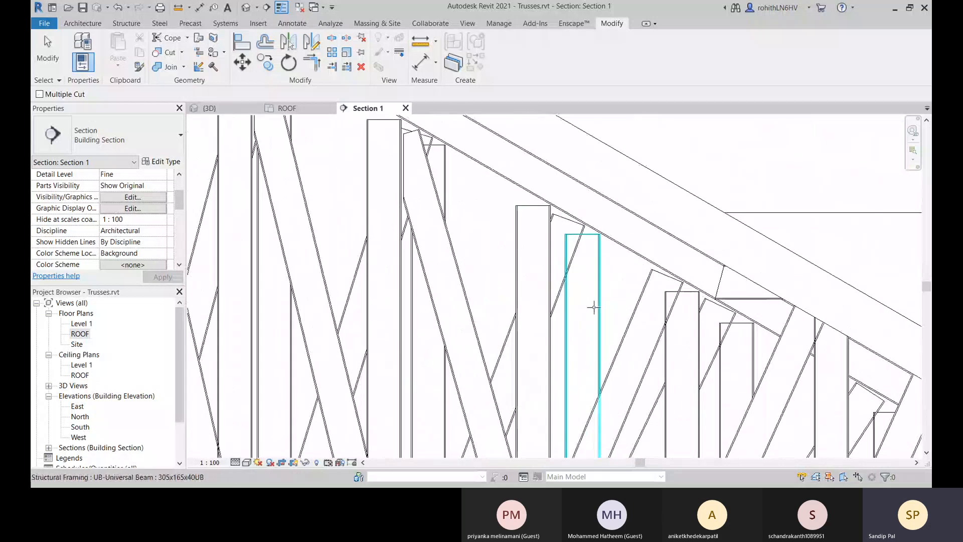
pyautogui.scroll(-5, 563, 335)
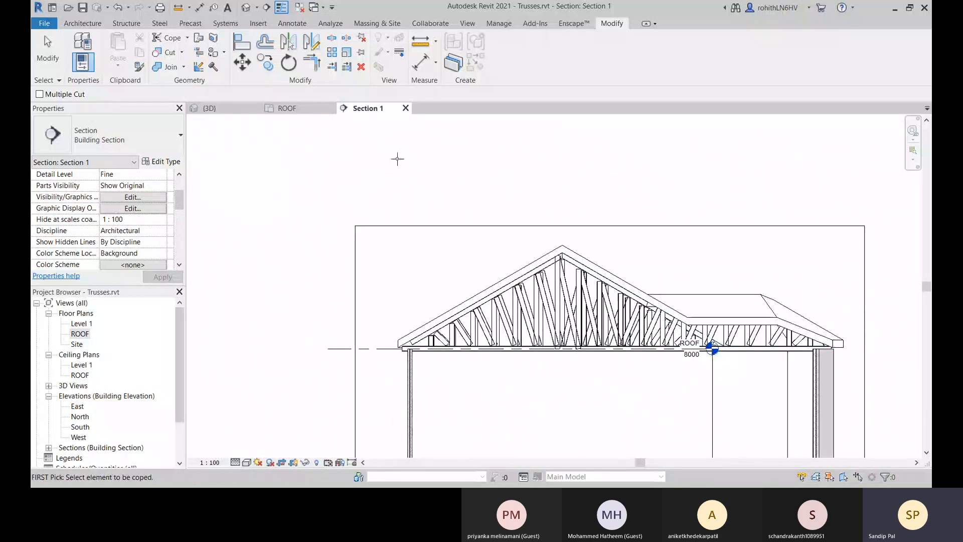
pyautogui.click(207, 112)
pyautogui.keyDown('shift'); pyautogui.moveTo(517, 346); pyautogui.dragTo(669, 457, button='middle'); pyautogui.keyUp('shift')
pyautogui.scroll(2, 490, 364)
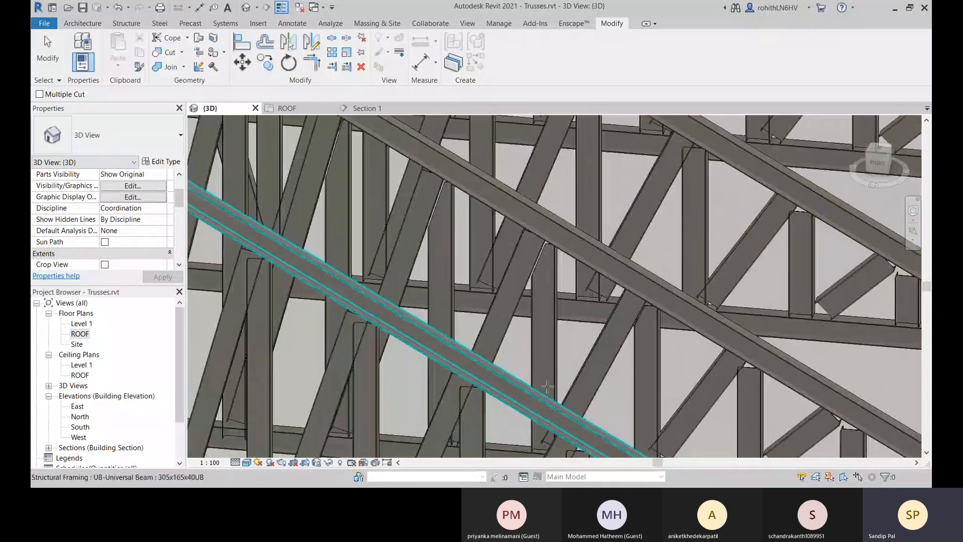
pyautogui.moveTo(449, 185); pyautogui.dragTo(529, 279, button='middle')
pyautogui.scroll(-3, 549, 271)
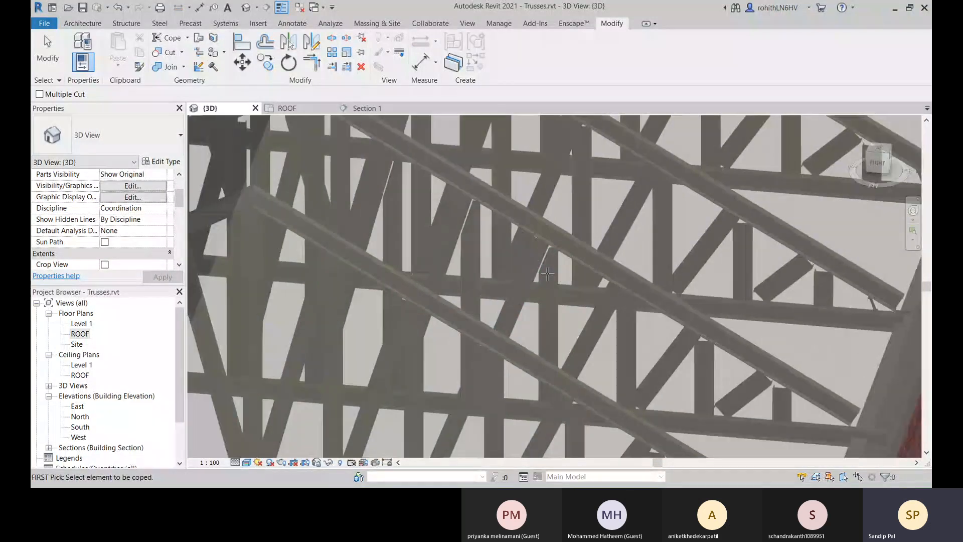
pyautogui.moveTo(532, 282); pyautogui.dragTo(574, 272, button='middle')
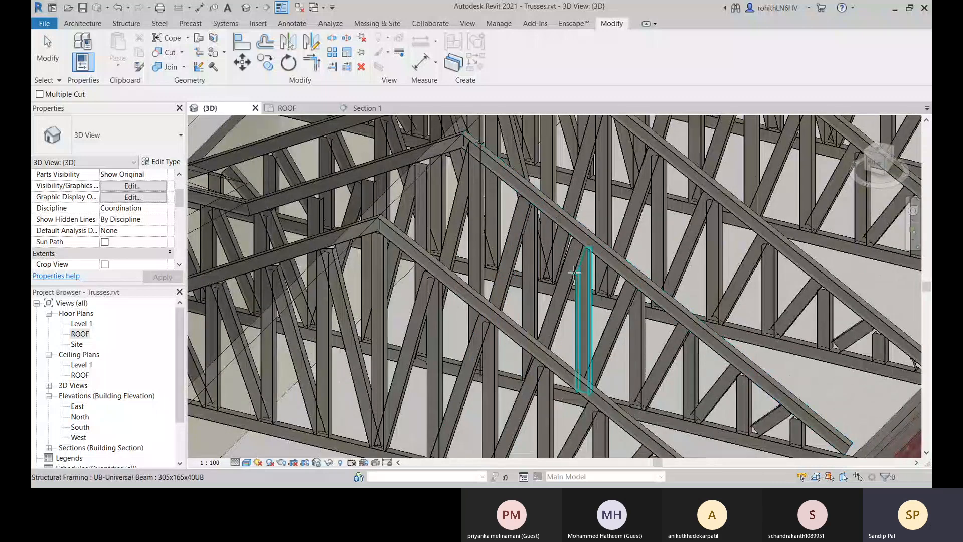
pyautogui.scroll(-8, 574, 272)
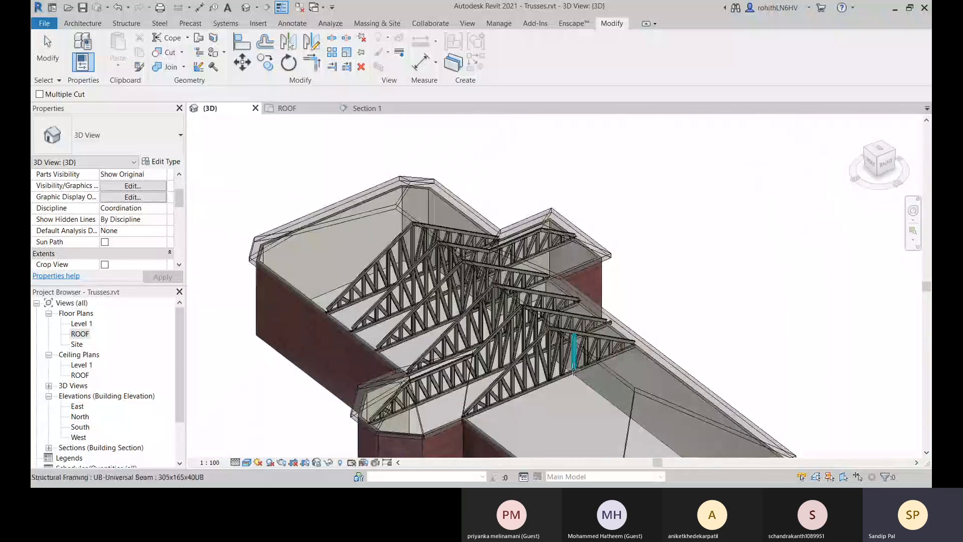
# Examine the eave end of a middle truss up close and leave the Cope command.
pyautogui.scroll(3, 371, 388)
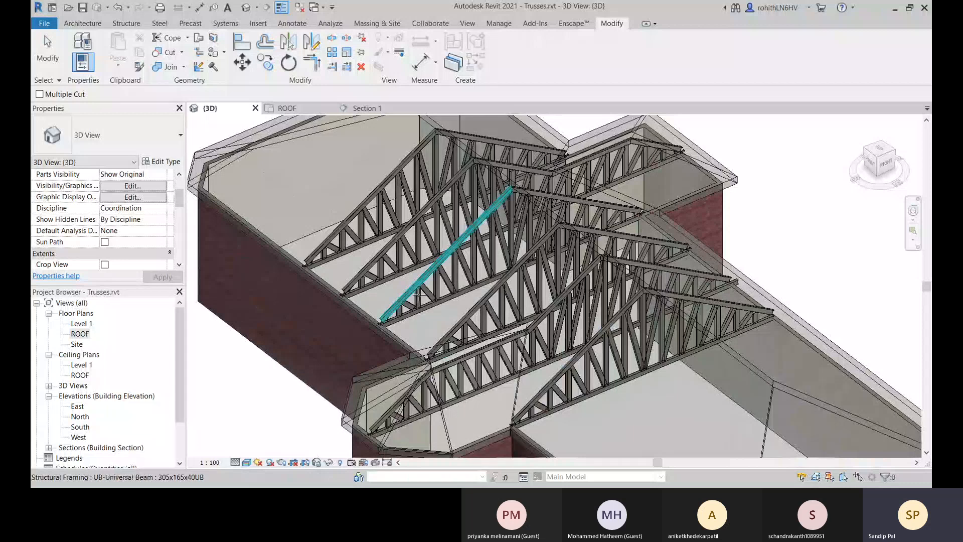
pyautogui.scroll(8, 417, 298)
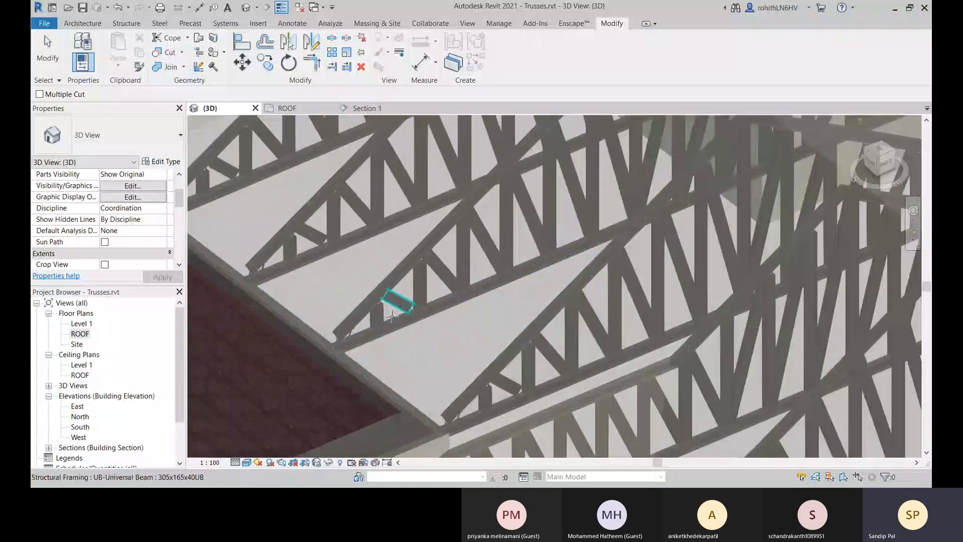
pyautogui.scroll(-5, 382, 307)
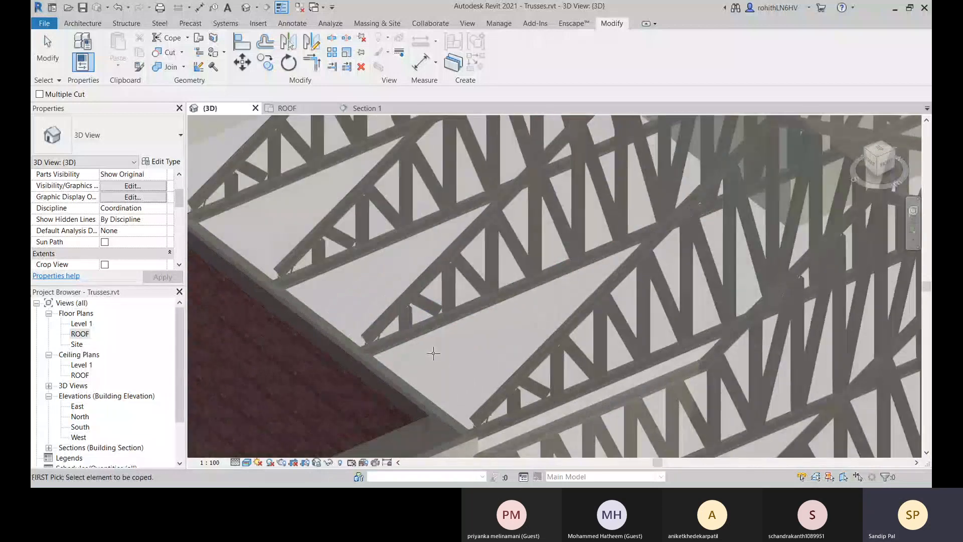
pyautogui.scroll(8, 390, 340)
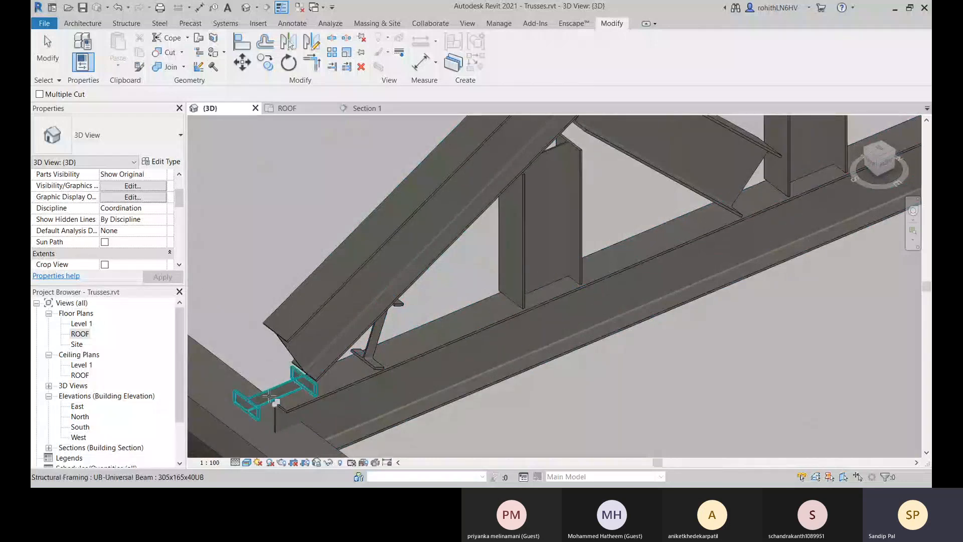
pyautogui.click(270, 396)
pyautogui.press('Escape')
pyautogui.press('Escape')
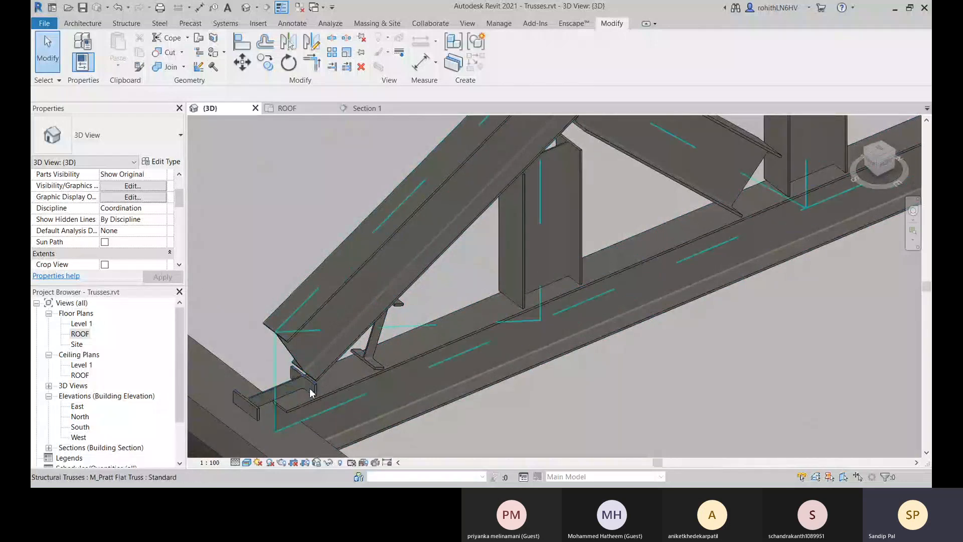
pyautogui.scroll(-5, 436, 394)
pyautogui.scroll(-8, 502, 374)
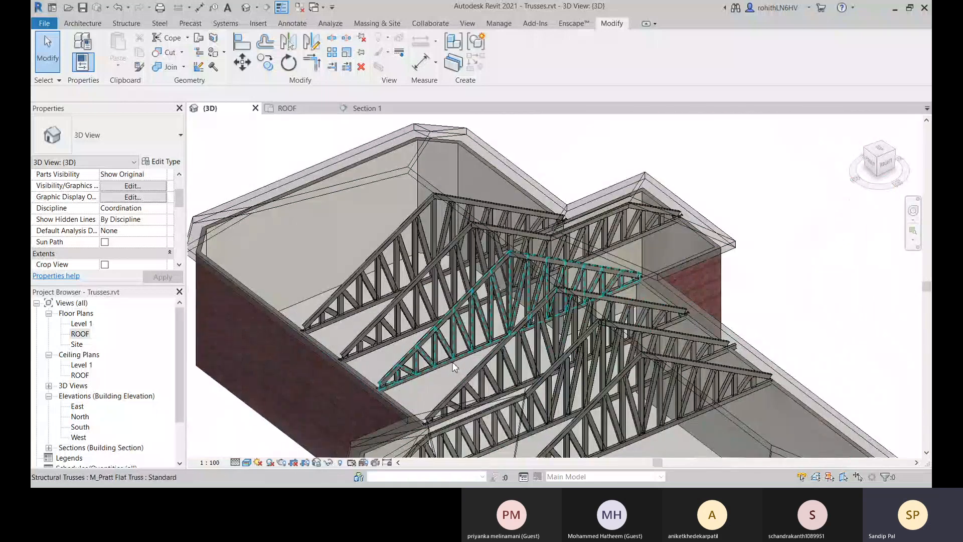
# Open the profile of the frontmost Pratt flat truss for editing, accepting the attachment notice, and select its bottom chord line.
pyautogui.moveTo(489, 404); pyautogui.dragTo(454, 307, button='middle')
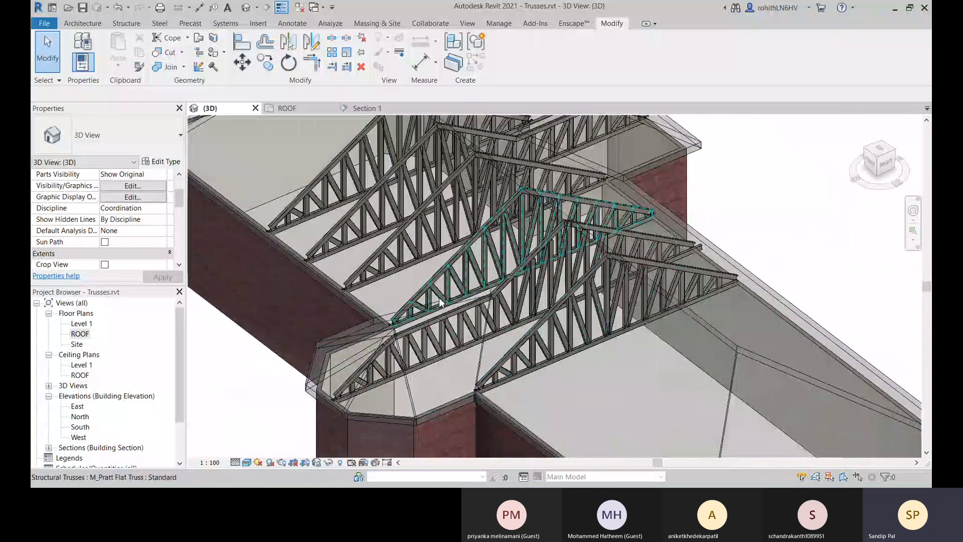
pyautogui.click(552, 359)
pyautogui.moveTo(618, 338); pyautogui.dragTo(562, 355, button='middle')
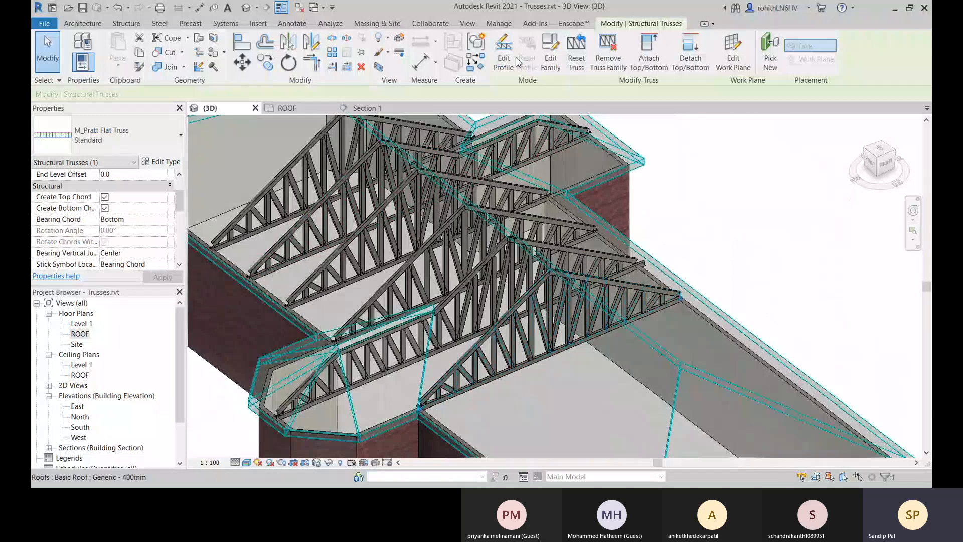
pyautogui.click(504, 52)
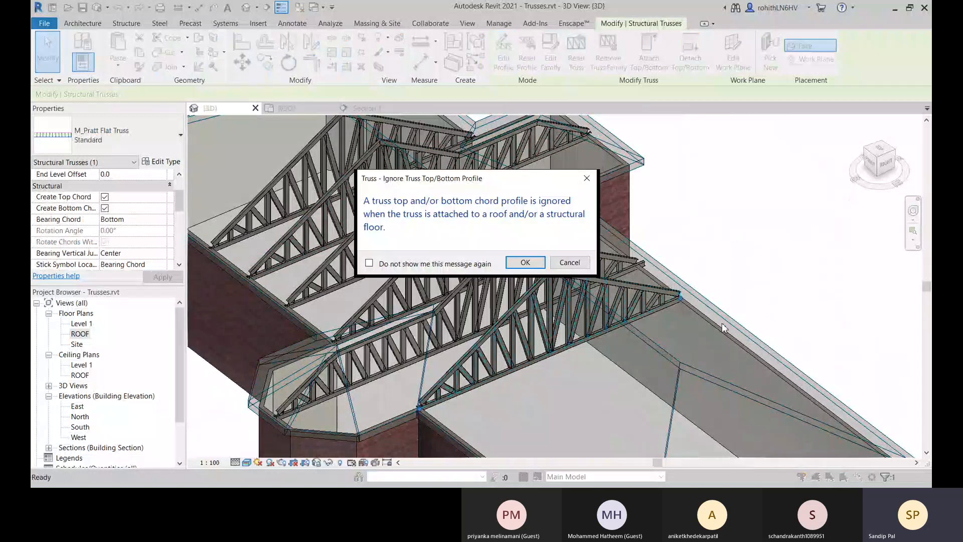
pyautogui.click(532, 264)
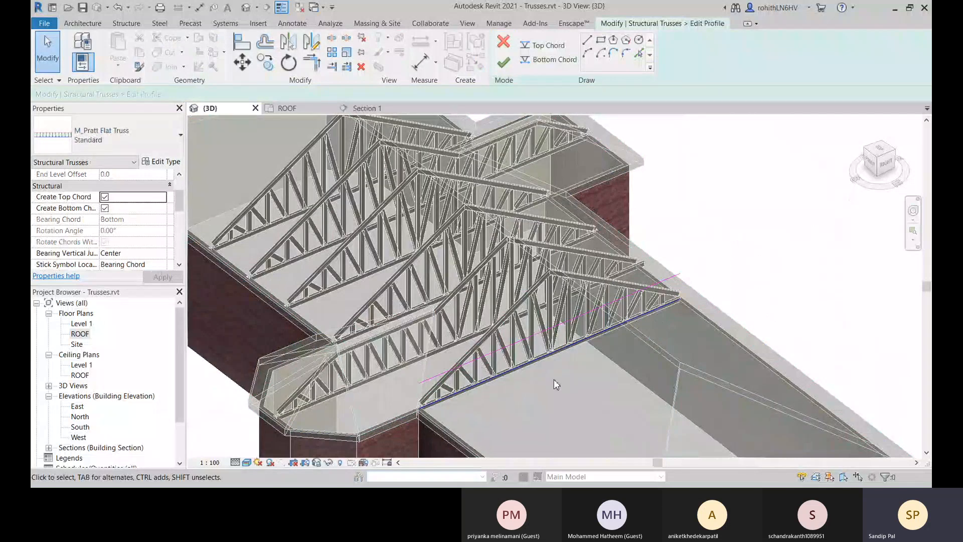
pyautogui.keyDown('shift'); pyautogui.moveTo(554, 379); pyautogui.dragTo(575, 269, button='middle'); pyautogui.keyUp('shift')
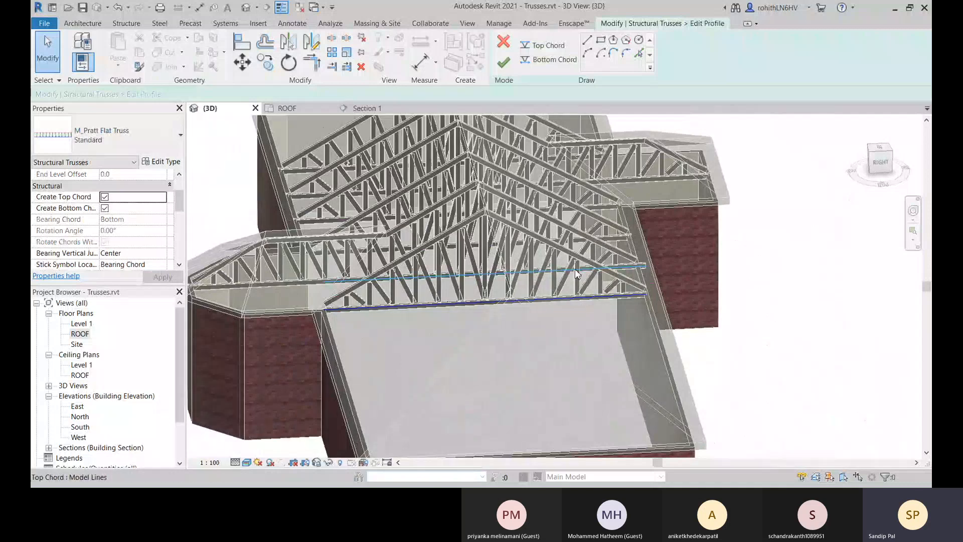
pyautogui.click(384, 310)
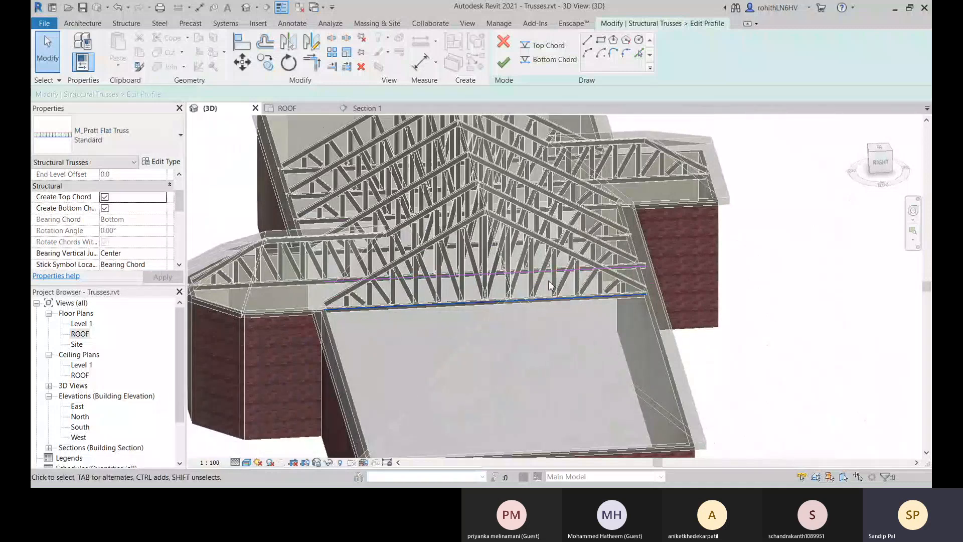
pyautogui.moveTo(490, 298); pyautogui.dragTo(498, 354, button='middle')
pyautogui.click(537, 358)
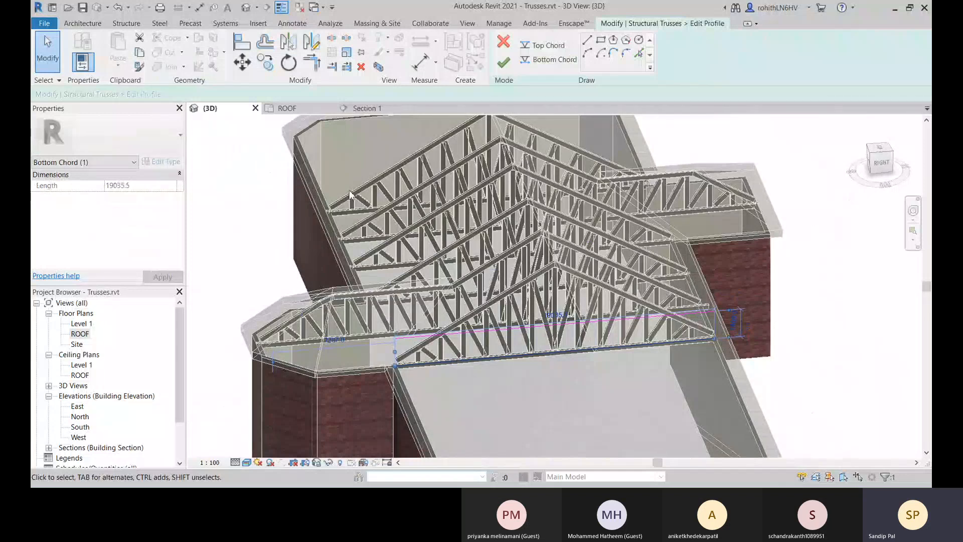
pyautogui.moveTo(580, 306); pyautogui.dragTo(581, 304, button='middle')
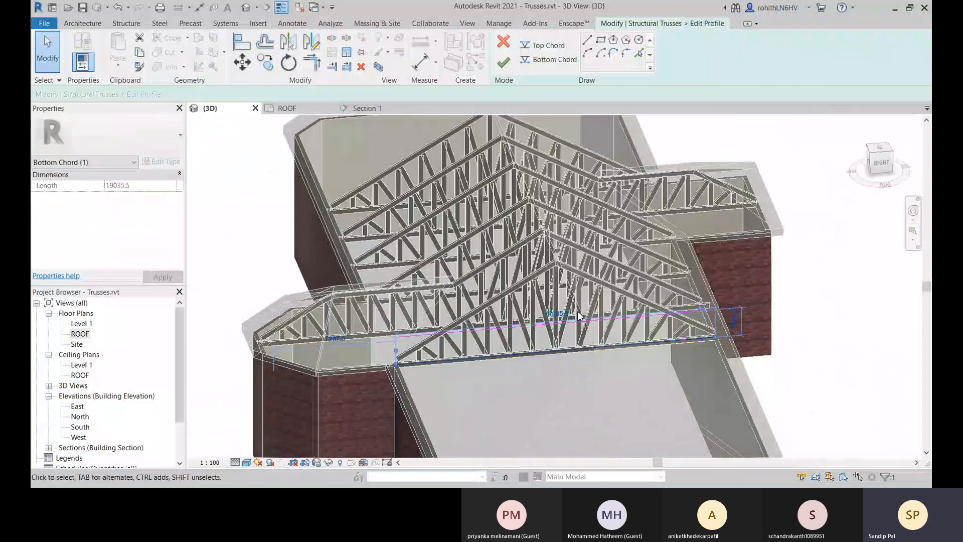
pyautogui.moveTo(615, 405); pyautogui.dragTo(615, 403, button='middle')
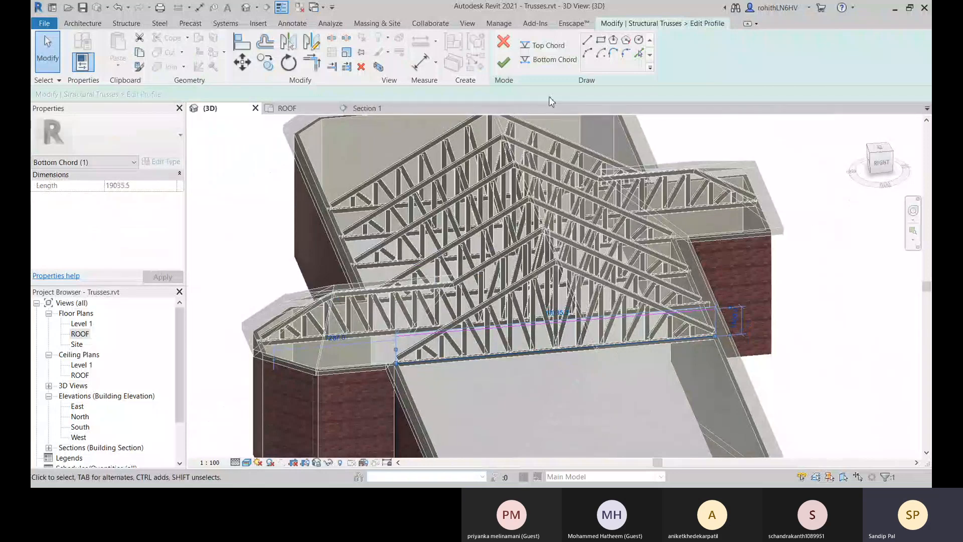
# Try to sketch a new bottom chord line from the Right view, and discard the truss profile edit.
pyautogui.click(556, 62)
pyautogui.scroll(4, 589, 376)
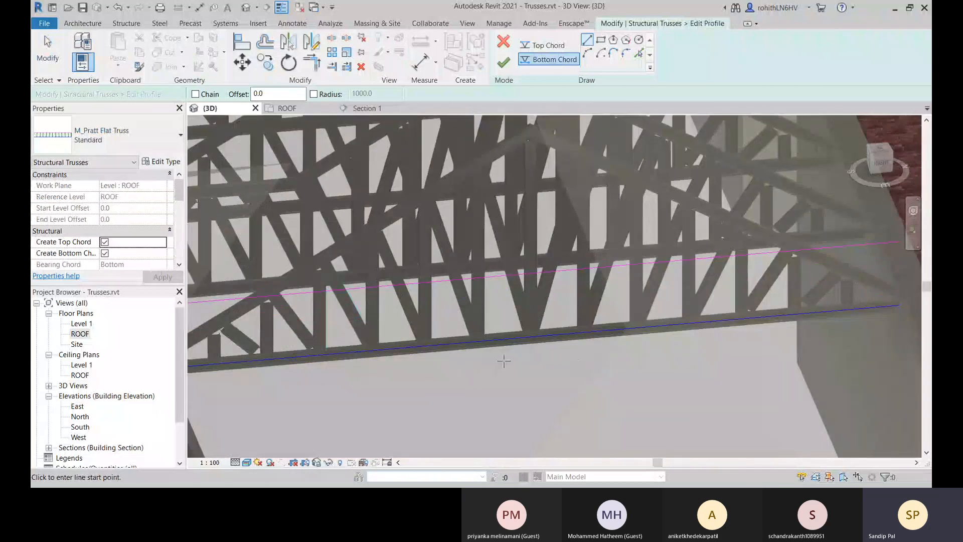
pyautogui.scroll(-4, 537, 381)
pyautogui.click(881, 163)
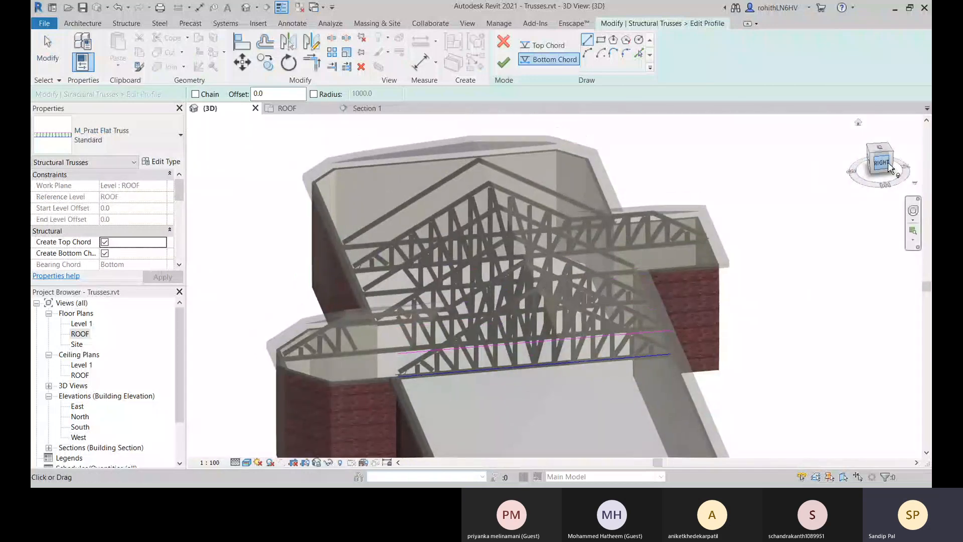
pyautogui.scroll(5, 570, 290)
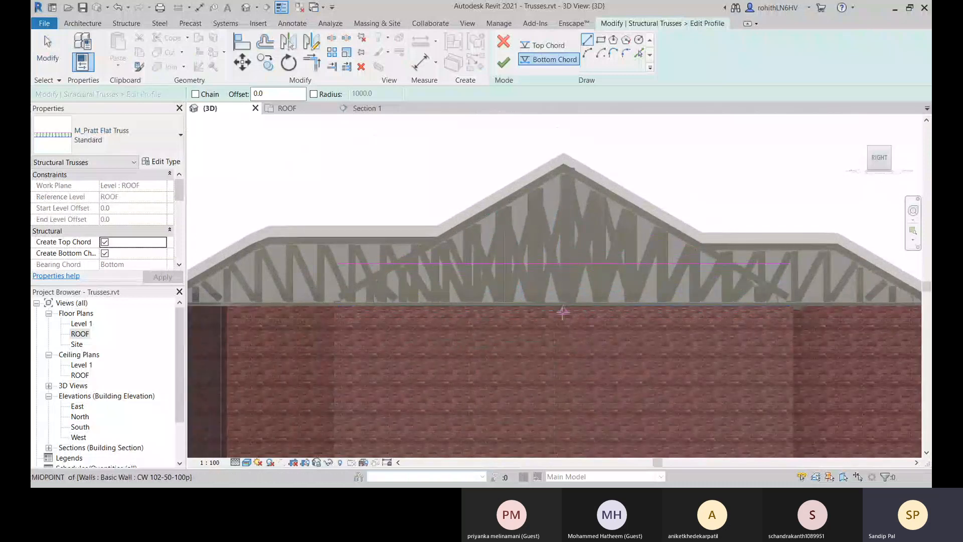
pyautogui.press('Escape')
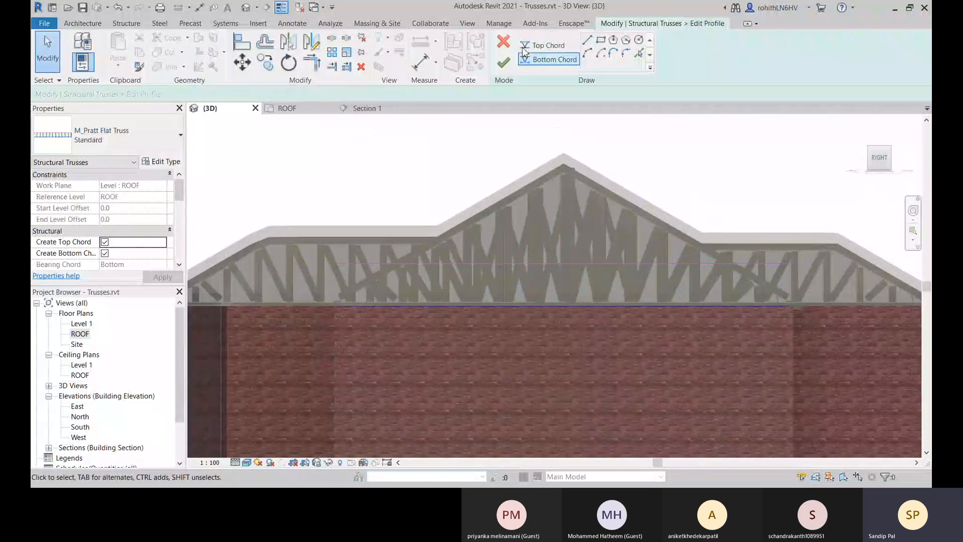
pyautogui.click(506, 42)
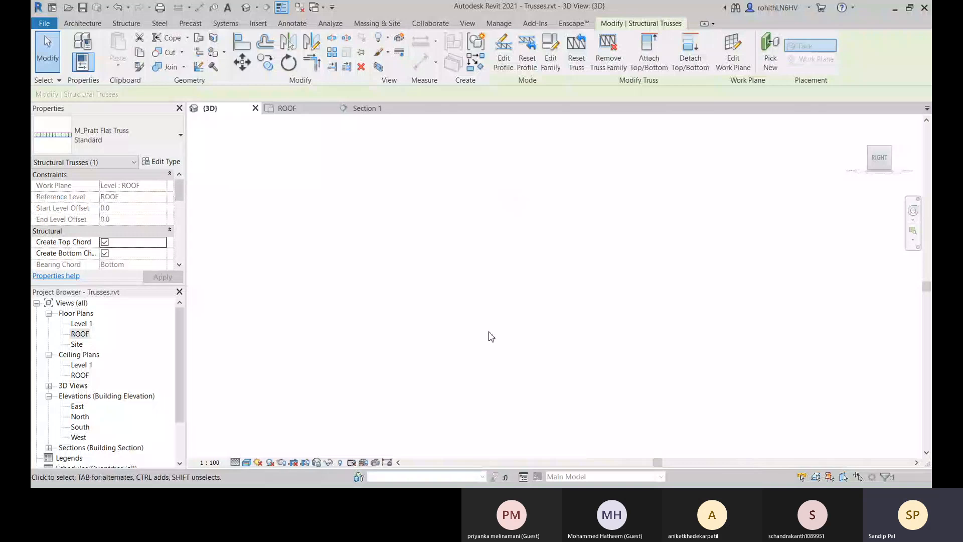
# Check the selected truss in the ROOF floor plan and bring up the Section 1 view.
pyautogui.click(290, 112)
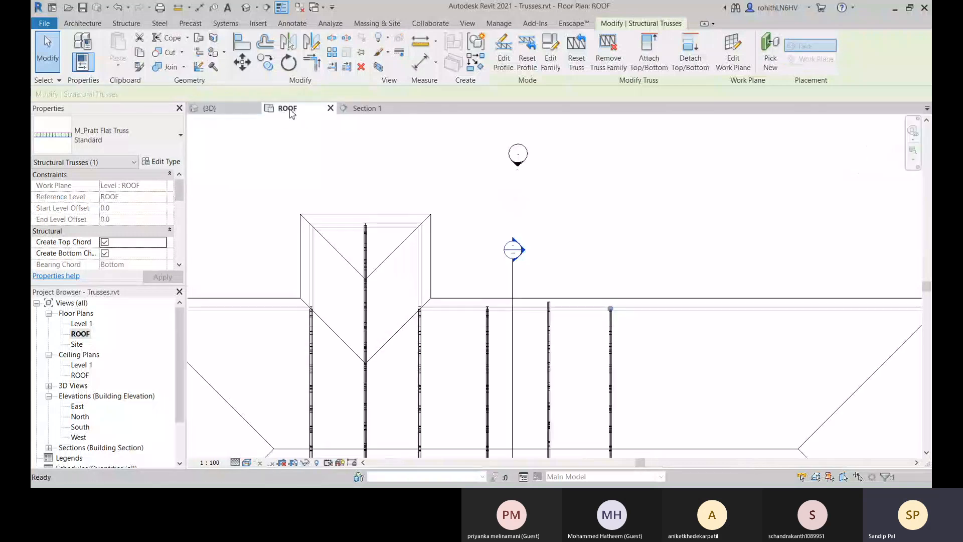
pyautogui.scroll(-5, 420, 226)
pyautogui.scroll(2, 468, 394)
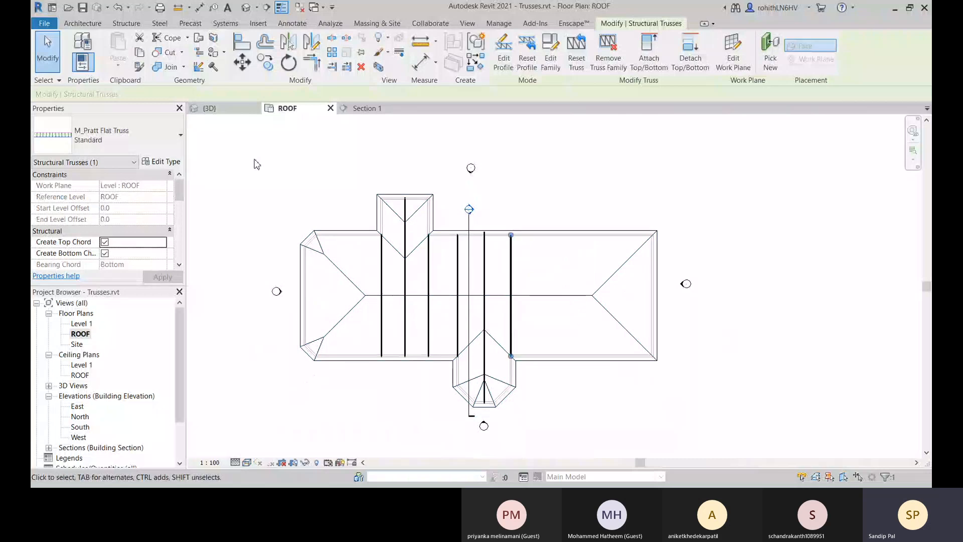
pyautogui.click(360, 108)
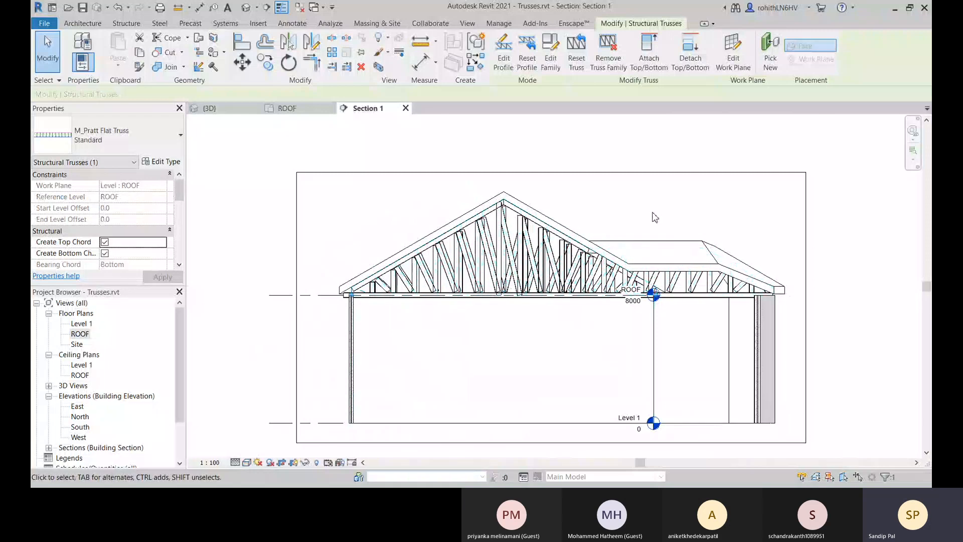
# Isolate the selected Pratt flat truss in the Section 1 view and switch the view to the Realistic visual style.
pyautogui.press('i')
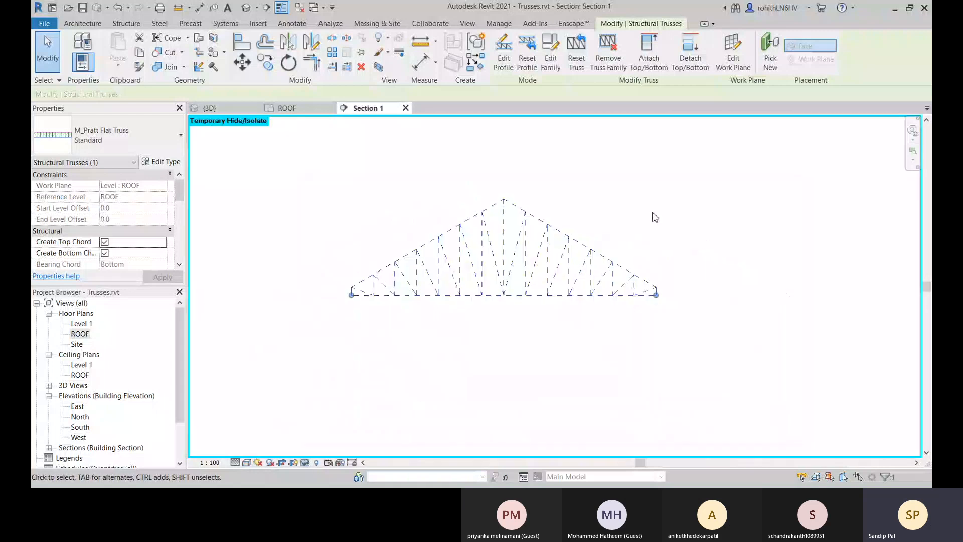
pyautogui.click(674, 238)
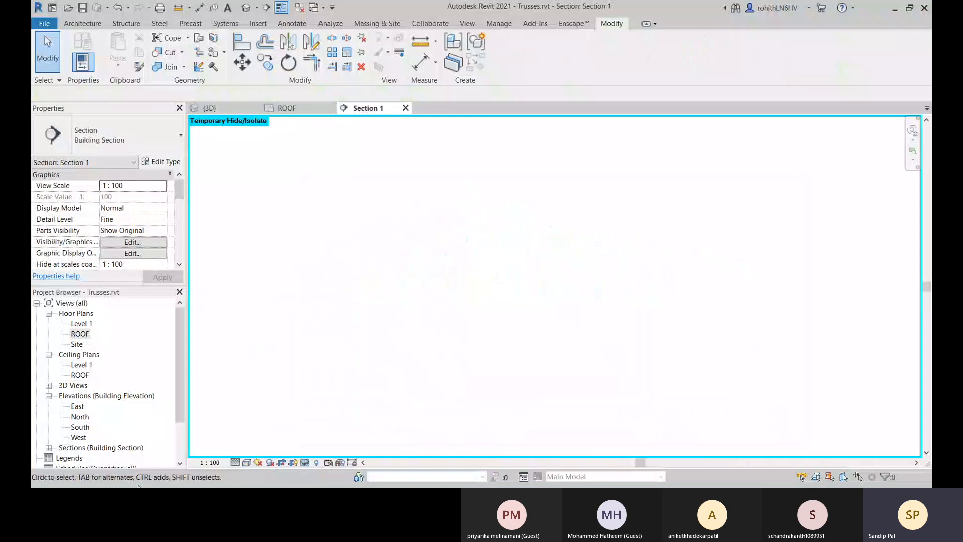
pyautogui.click(236, 462)
pyautogui.click(247, 462)
pyautogui.click(258, 403)
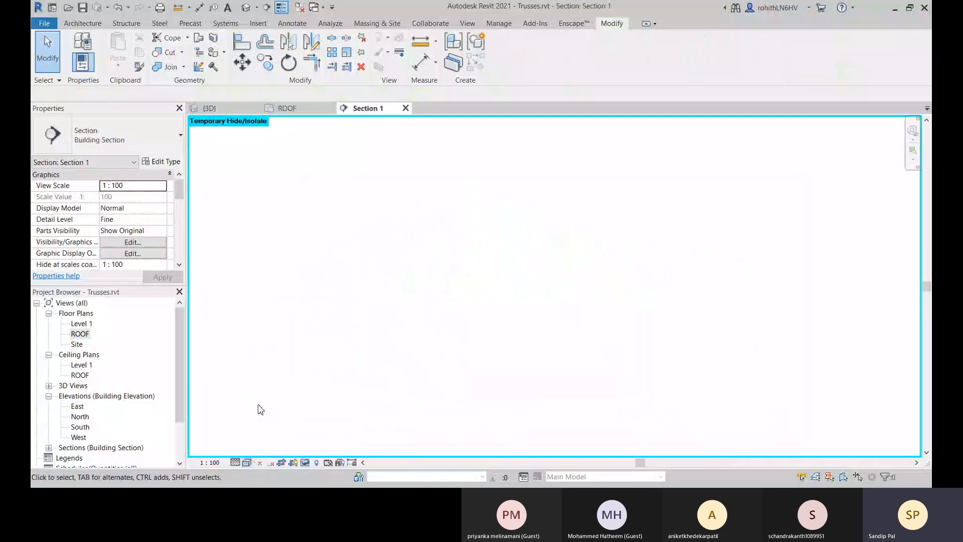
pyautogui.click(247, 463)
pyautogui.click(268, 450)
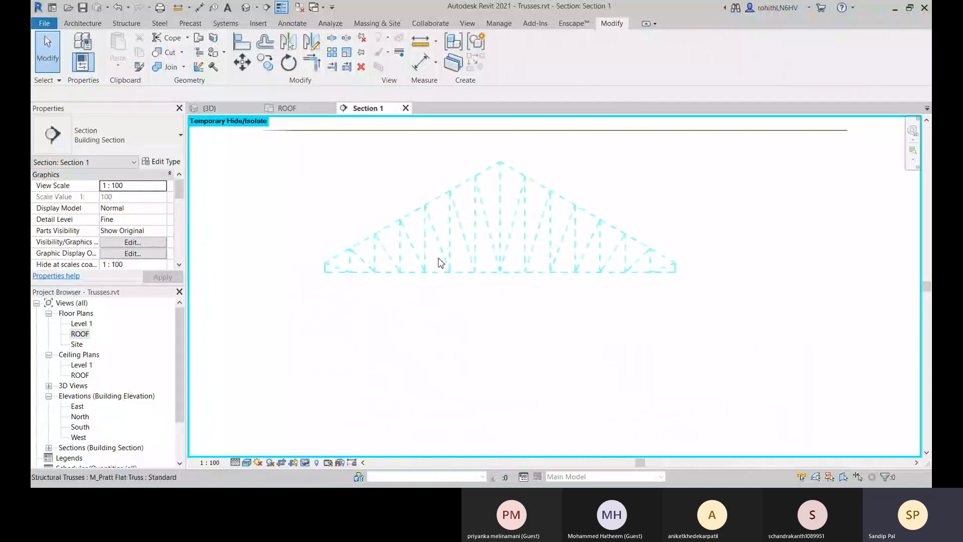
# Open the isolated truss's profile for editing, then inspect its end reference plane and bottom chord line.
pyautogui.click(442, 259)
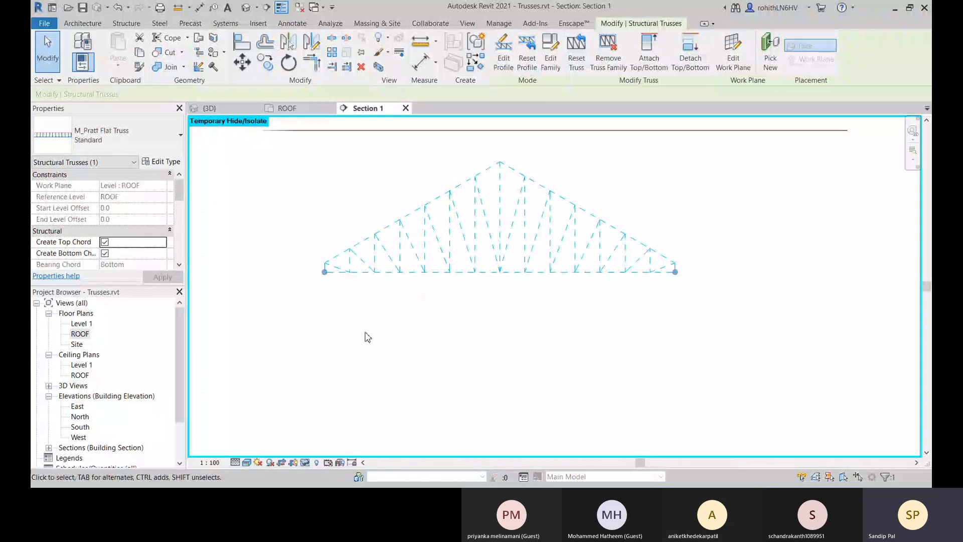
pyautogui.click(504, 52)
pyautogui.click(526, 263)
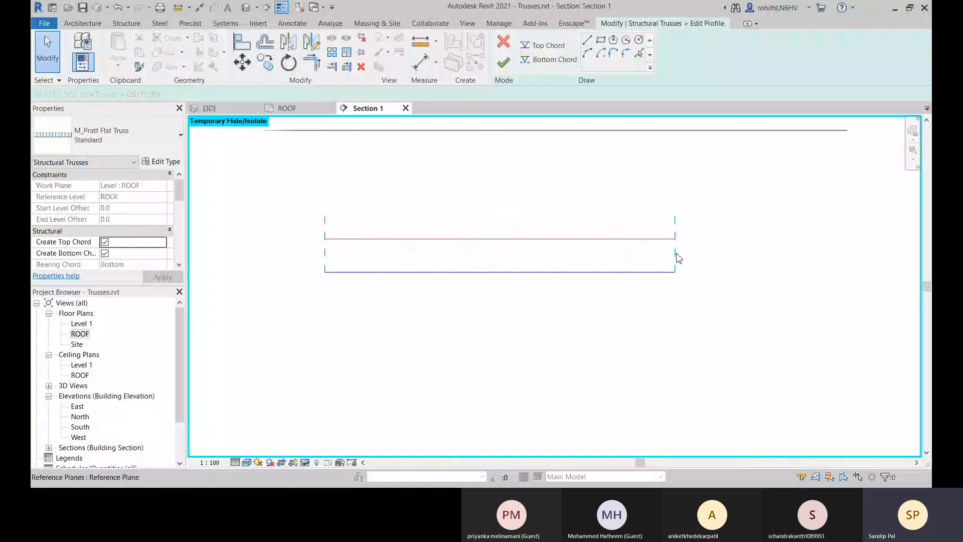
pyautogui.click(676, 258)
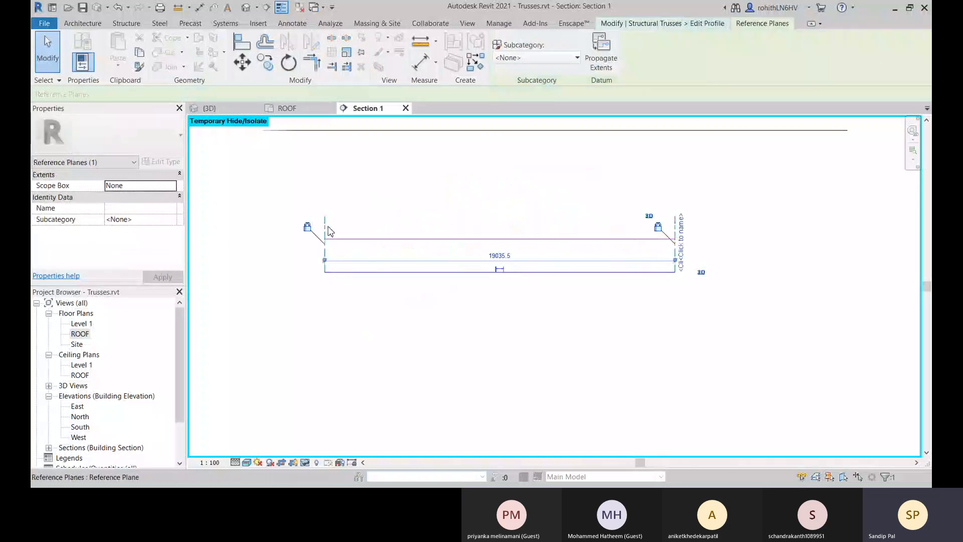
pyautogui.click(498, 217)
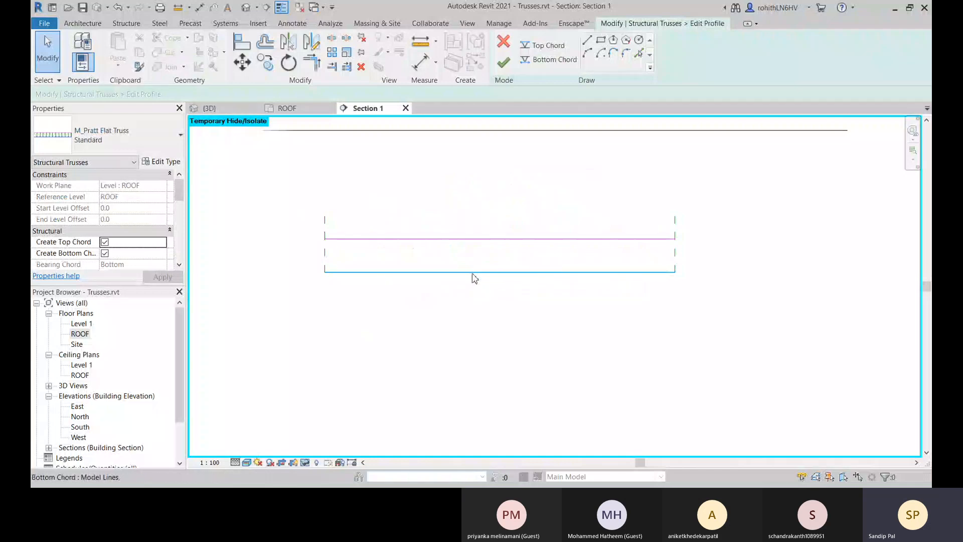
pyautogui.click(455, 279)
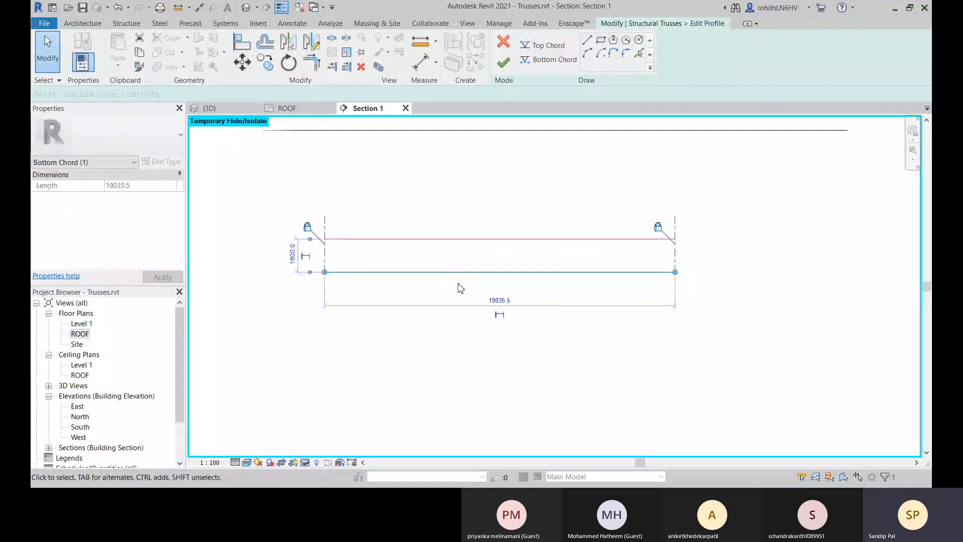
pyautogui.click(589, 357)
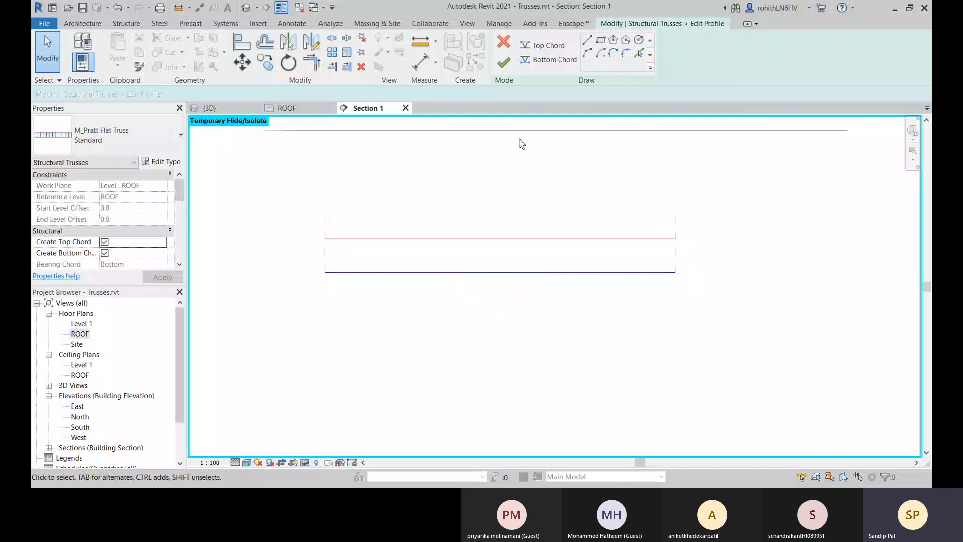
# Draw two 600 mm vertical bottom chord lines down from the existing bottom chord, about 8158 mm apart.
pyautogui.click(549, 59)
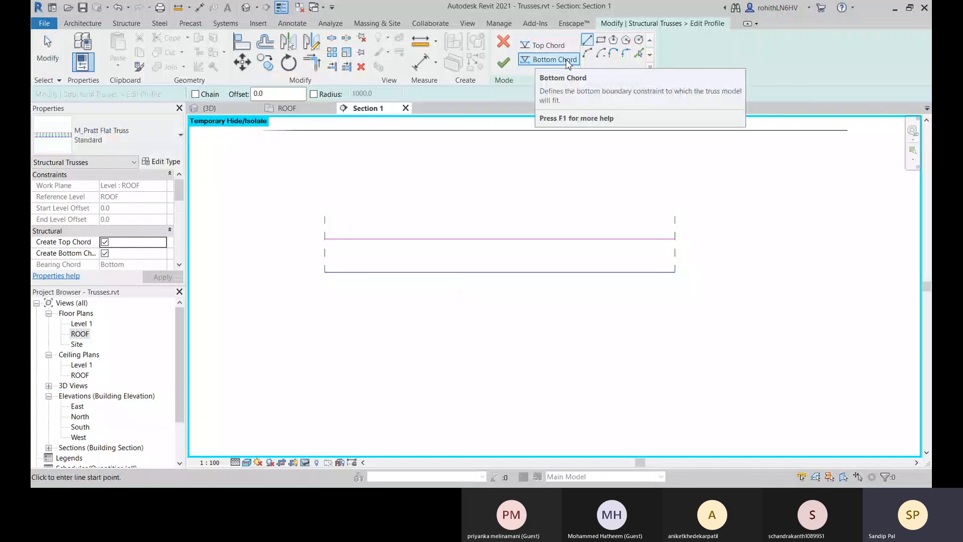
pyautogui.moveTo(444, 288); pyautogui.dragTo(455, 291, button='middle')
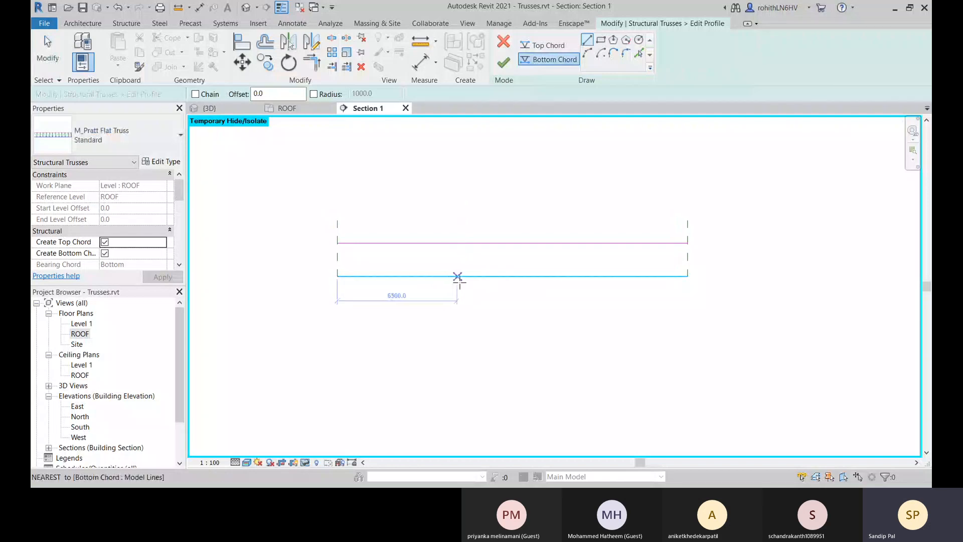
pyautogui.click(461, 276)
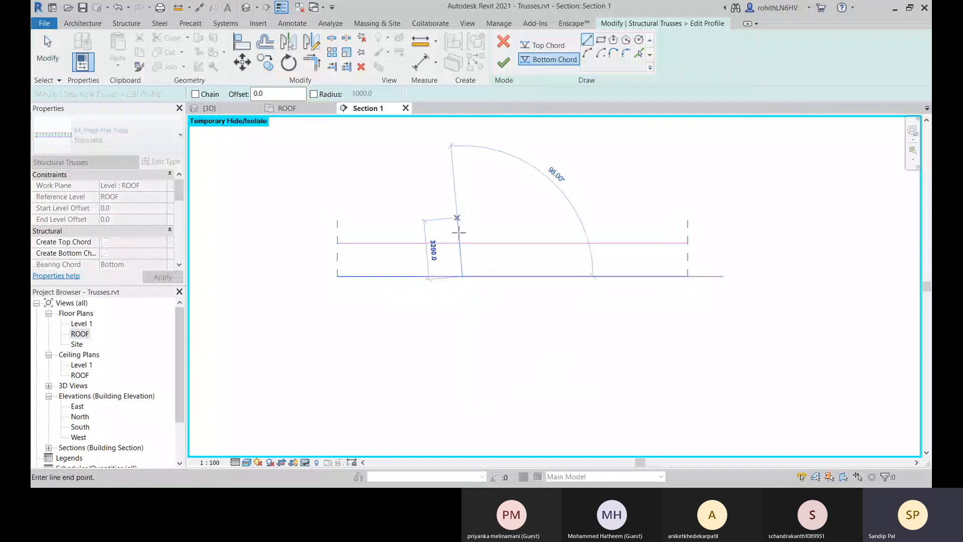
pyautogui.click(464, 288)
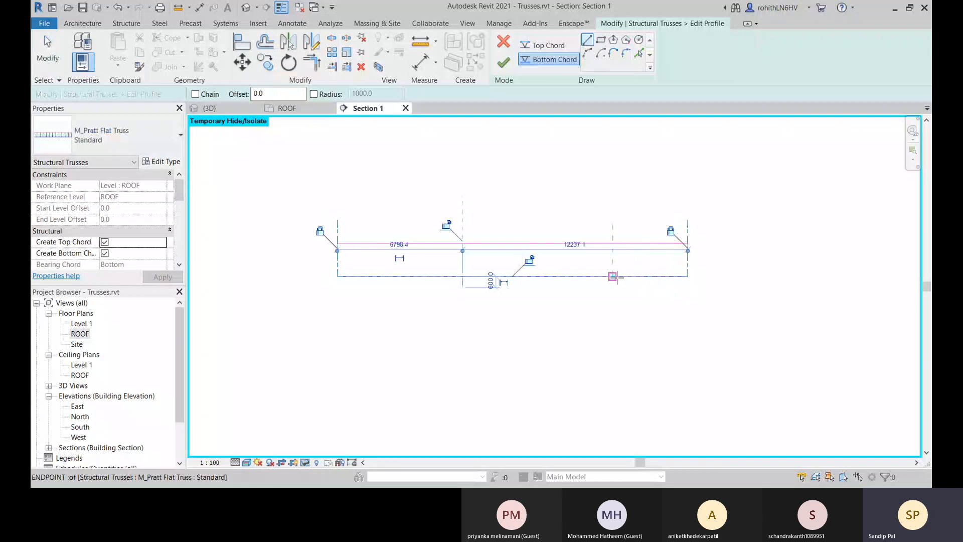
pyautogui.click(612, 276)
pyautogui.click(612, 288)
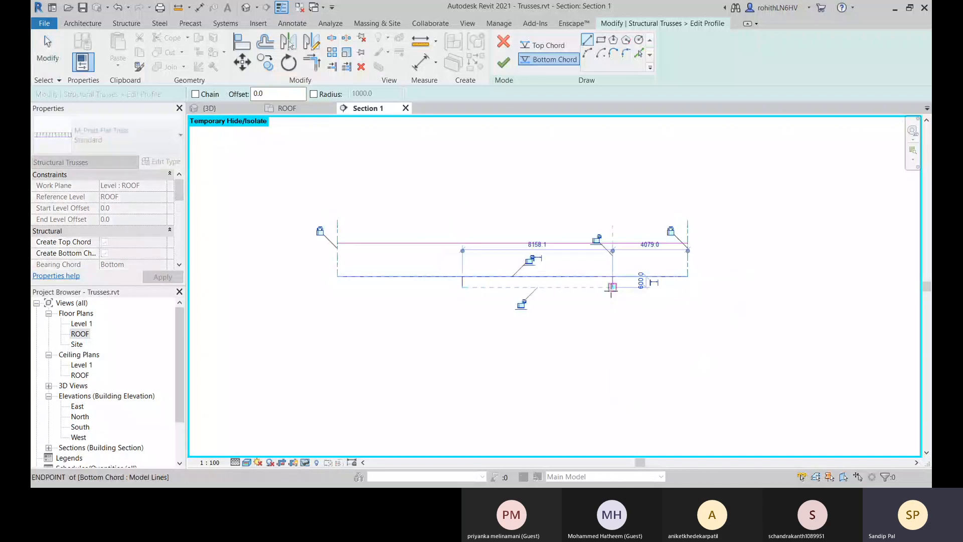
pyautogui.click(462, 287)
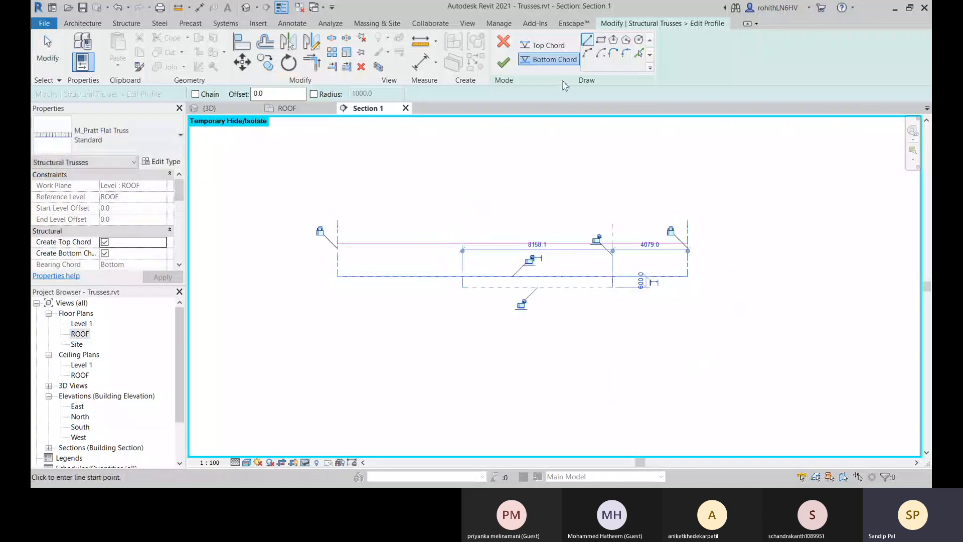
# Draw a start-end-radius bottom chord arc between the lower ends of the two vertical lines, with its crest on the original chord line.
pyautogui.click(588, 55)
pyautogui.click(462, 288)
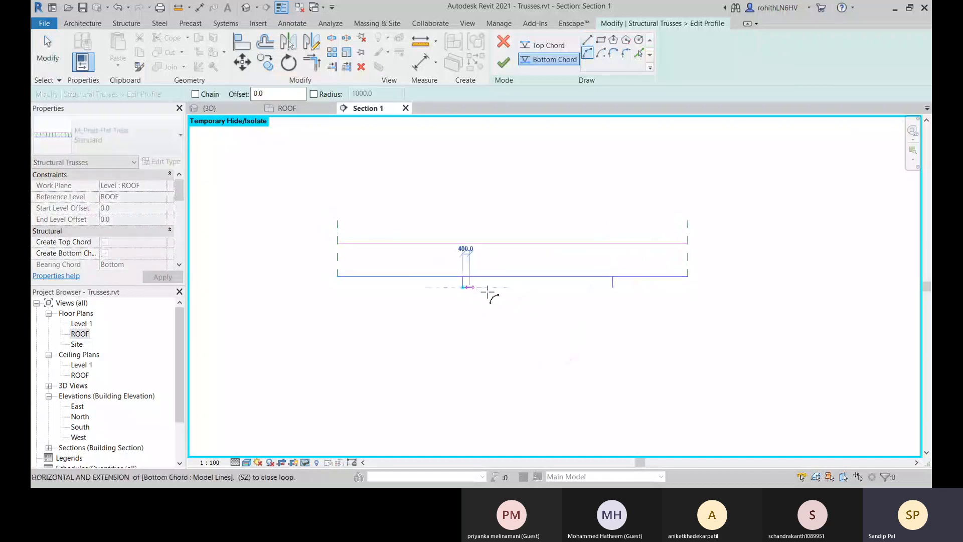
pyautogui.click(613, 287)
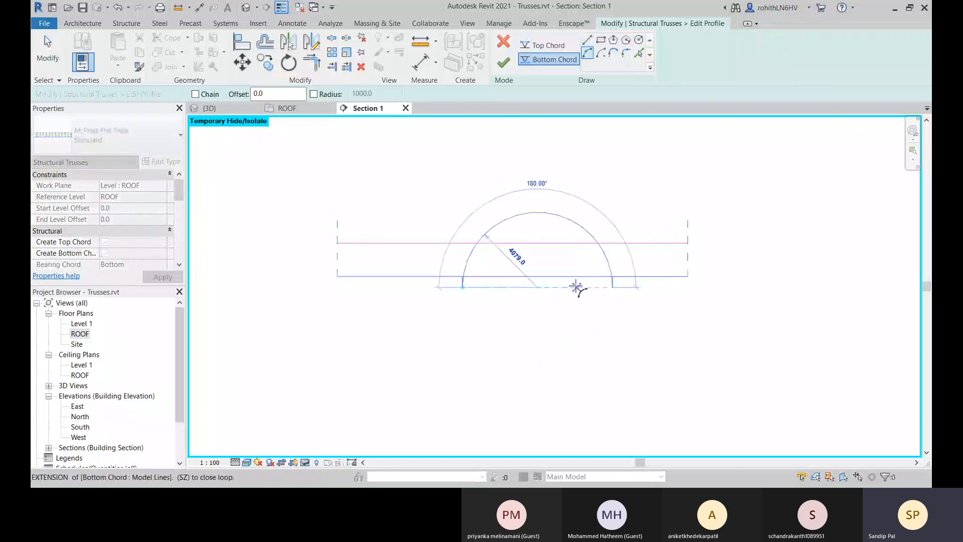
pyautogui.click(537, 276)
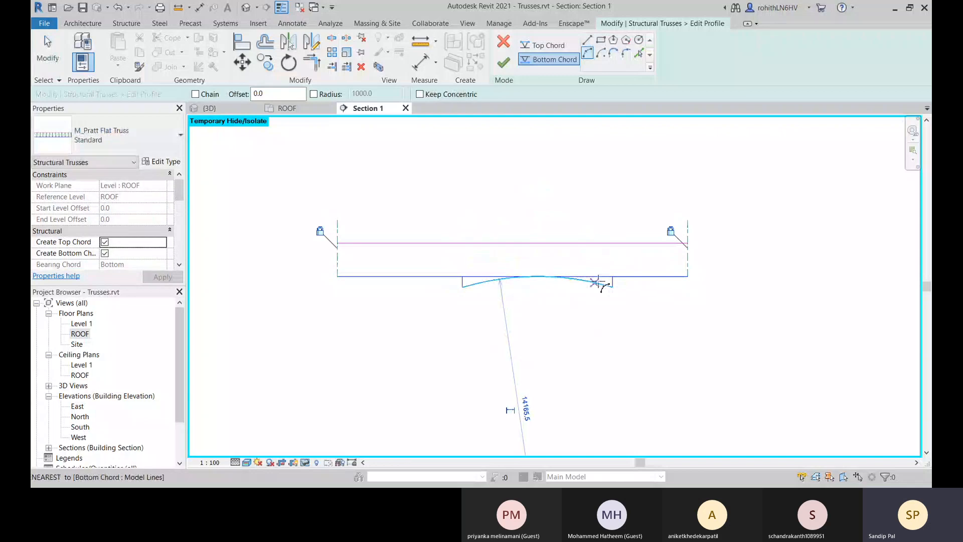
# Split the straight bottom chord at both vertical lines with Delete Inner Segment enabled, removing the piece between them, and leave the command.
pyautogui.scroll(2, 605, 279)
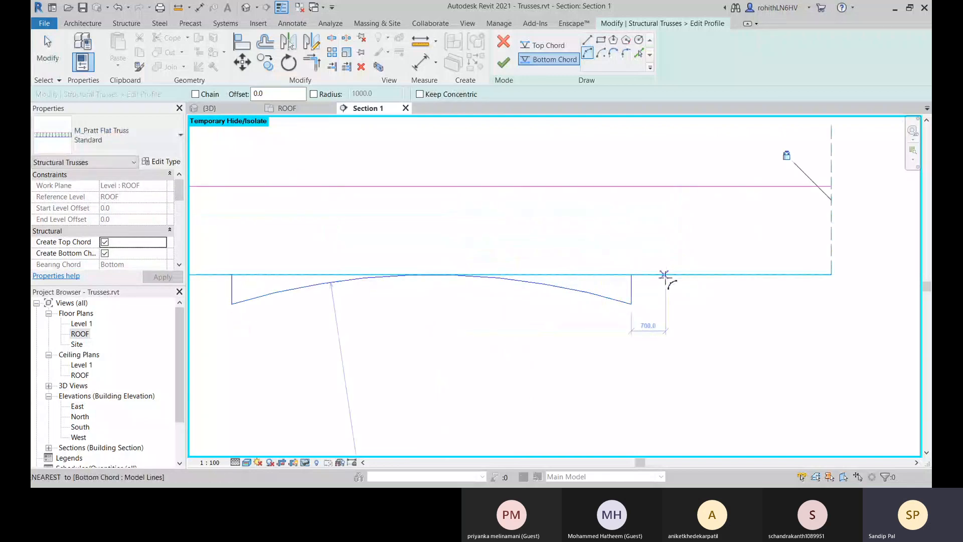
pyautogui.moveTo(616, 288); pyautogui.dragTo(632, 287, button='middle')
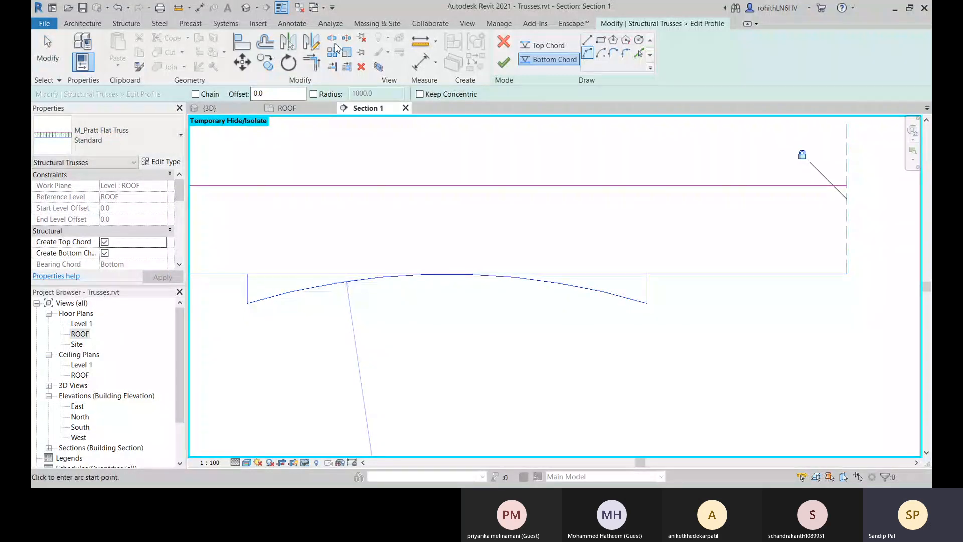
pyautogui.click(332, 39)
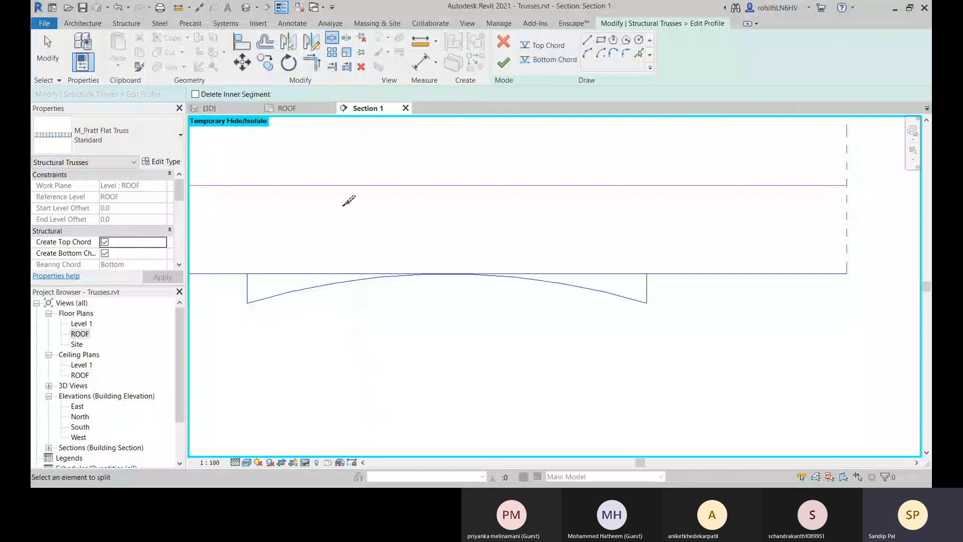
pyautogui.click(195, 94)
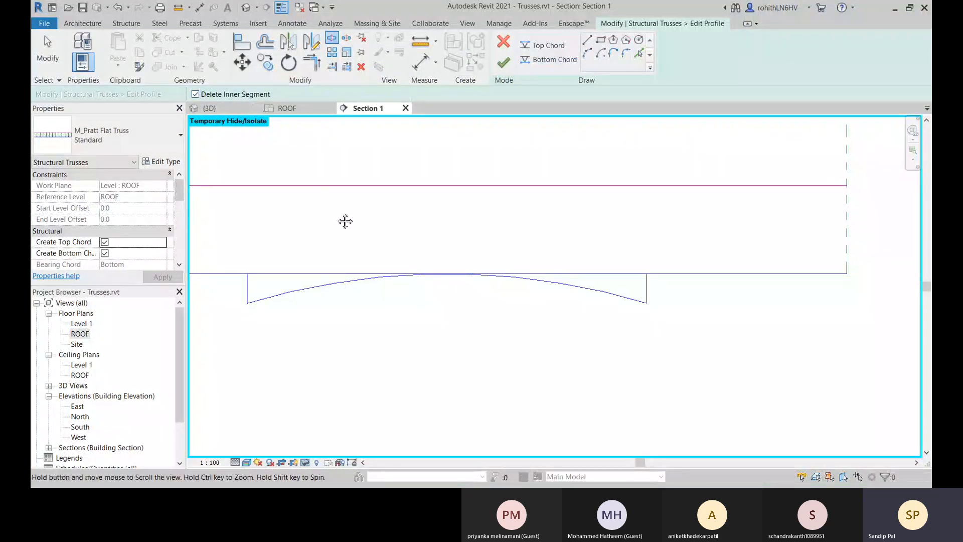
pyautogui.moveTo(344, 221); pyautogui.dragTo(545, 254, button='middle')
pyautogui.click(448, 306)
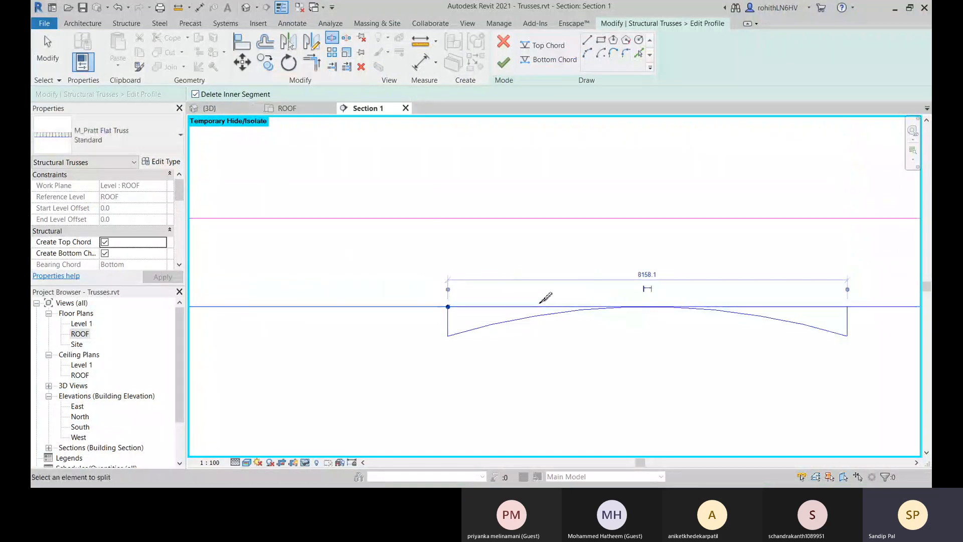
pyautogui.click(847, 306)
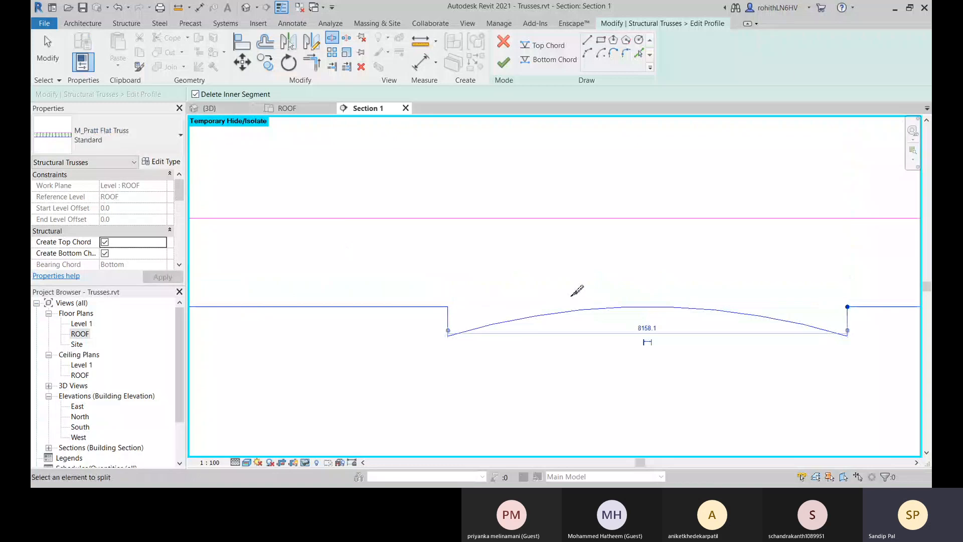
pyautogui.scroll(-4, 577, 284)
pyautogui.moveTo(652, 296); pyautogui.dragTo(471, 271, button='middle')
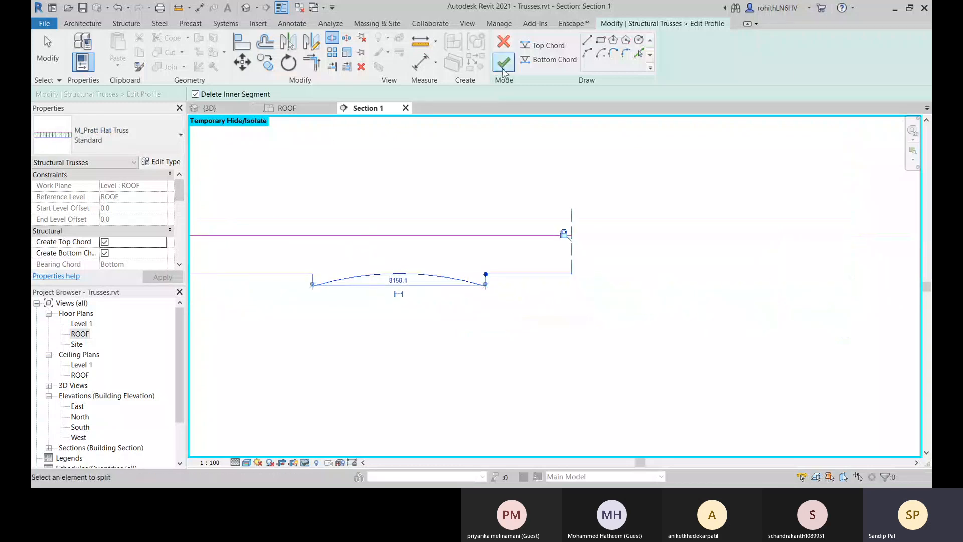
pyautogui.rightClick(437, 165)
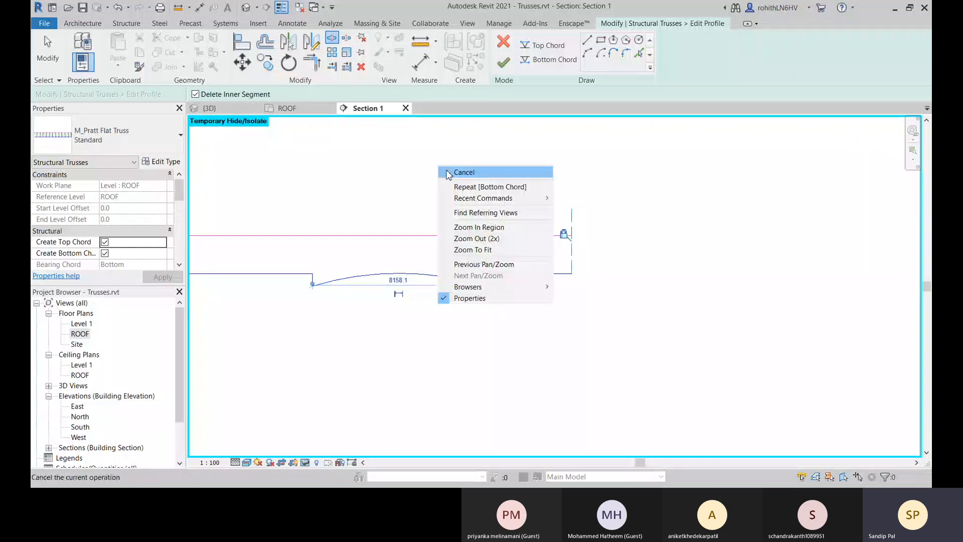
pyautogui.click(449, 171)
pyautogui.rightClick(405, 174)
pyautogui.click(416, 180)
# Finish the truss profile edit, dismiss the overlap warning and reset the temporary isolation in Section 1.
pyautogui.moveTo(415, 189); pyautogui.dragTo(610, 178, button='middle')
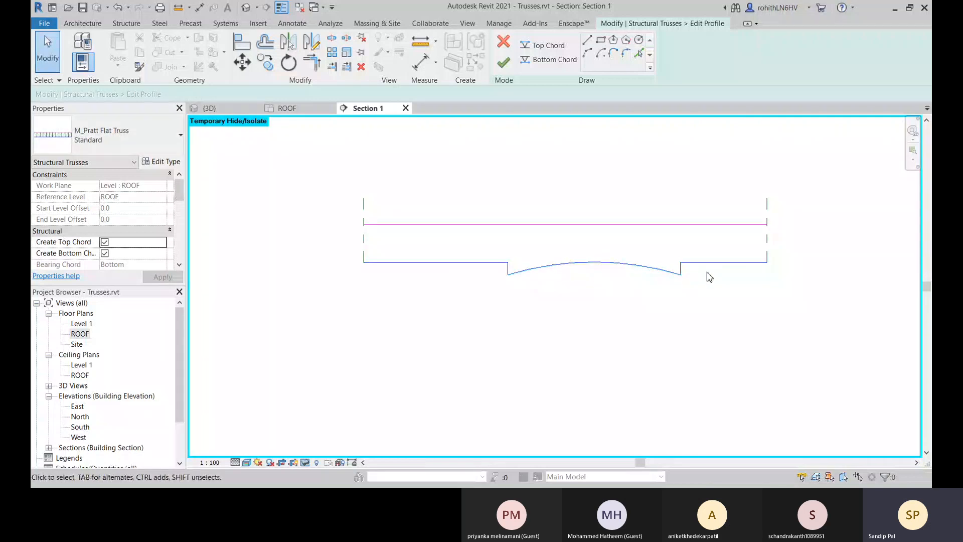
pyautogui.moveTo(707, 275); pyautogui.dragTo(621, 269, button='middle')
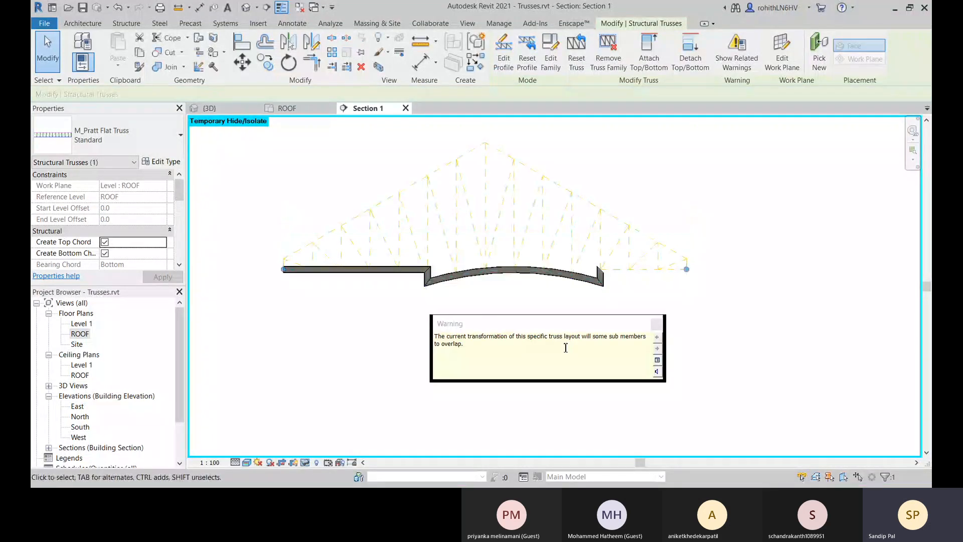
pyautogui.click(657, 324)
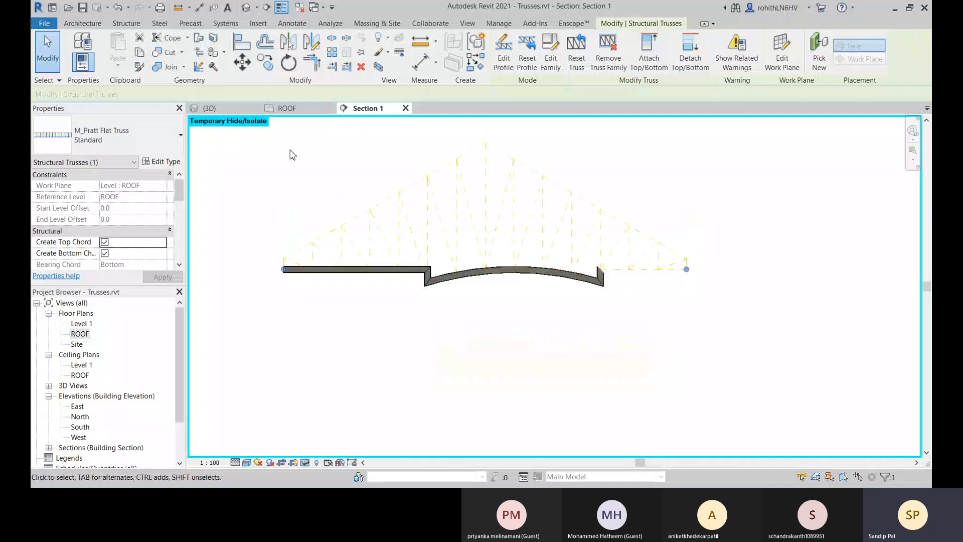
pyautogui.press('h')
pyautogui.press('r')
pyautogui.moveTo(519, 331); pyautogui.dragTo(522, 331, button='middle')
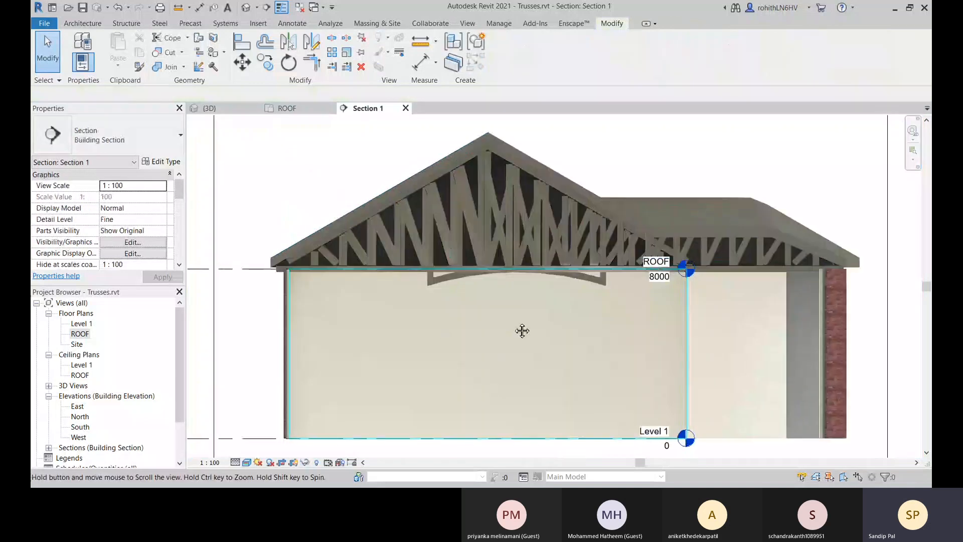
# Examine the reshaped truss's arched bottom chord and its corner joints up close in the 3D view.
pyautogui.click(221, 109)
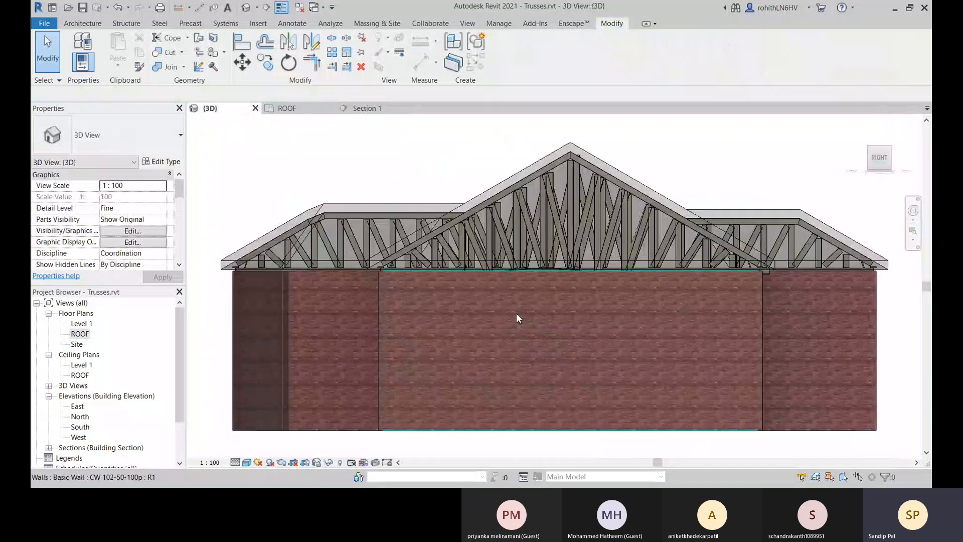
pyautogui.keyDown('shift'); pyautogui.moveTo(516, 316); pyautogui.dragTo(567, 396, button='middle'); pyautogui.keyUp('shift')
pyautogui.scroll(5, 641, 307)
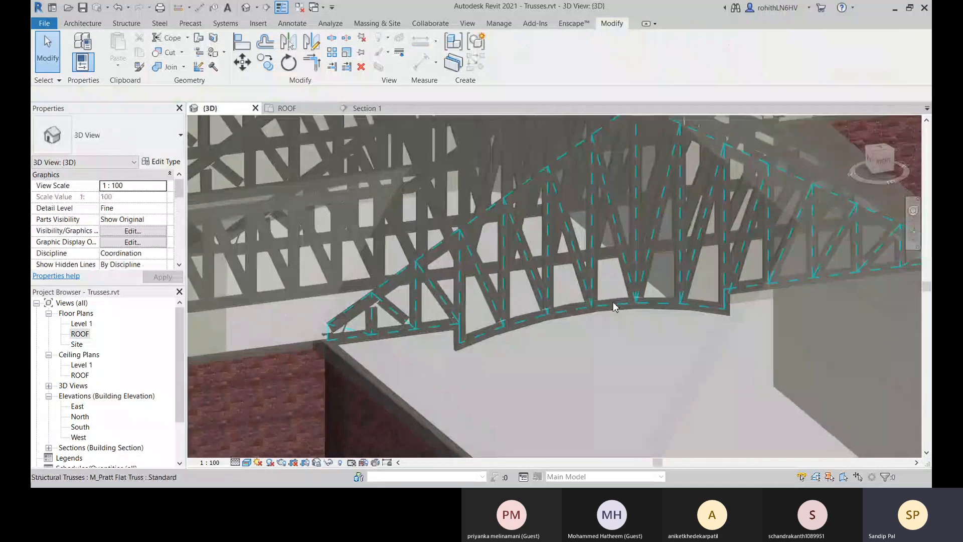
pyautogui.scroll(3, 641, 306)
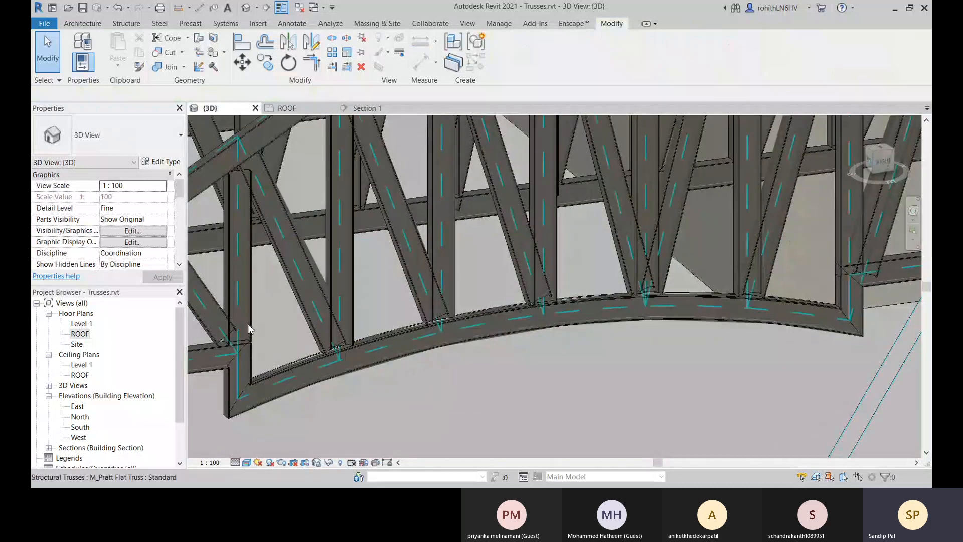
pyautogui.scroll(2, 507, 311)
pyautogui.keyDown('shift'); pyautogui.moveTo(506, 312); pyautogui.dragTo(381, 326, button='middle'); pyautogui.keyUp('shift')
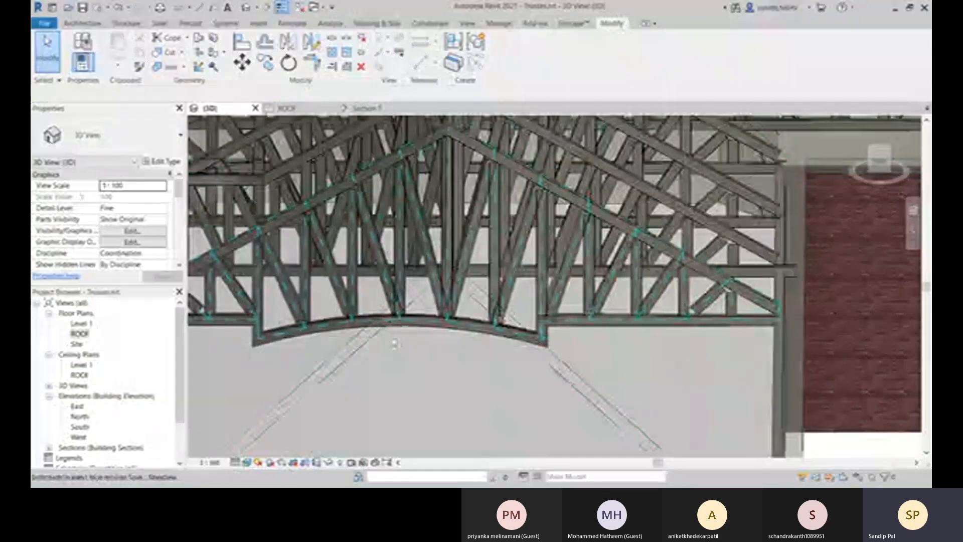
# Open the profile of the truss with the arched bottom chord for editing in the 3D view, accepting the ignored-profile notice.
pyautogui.click(269, 343)
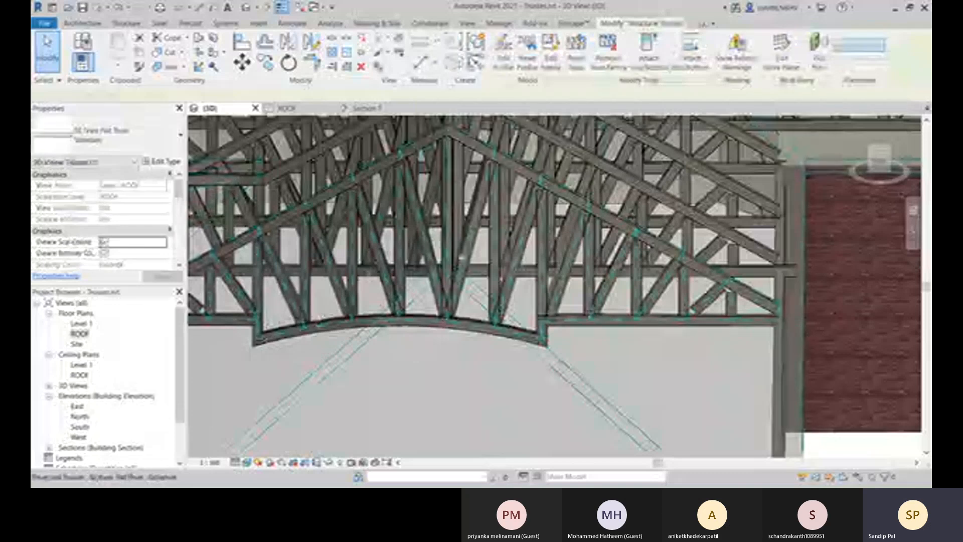
pyautogui.keyDown('shift'); pyautogui.moveTo(448, 301); pyautogui.dragTo(391, 319, button='middle'); pyautogui.keyUp('shift')
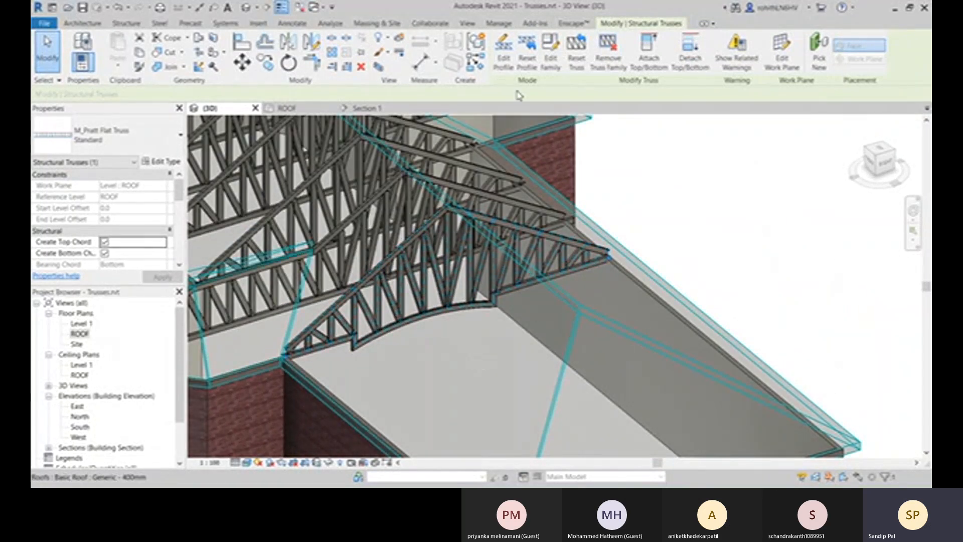
pyautogui.click(509, 68)
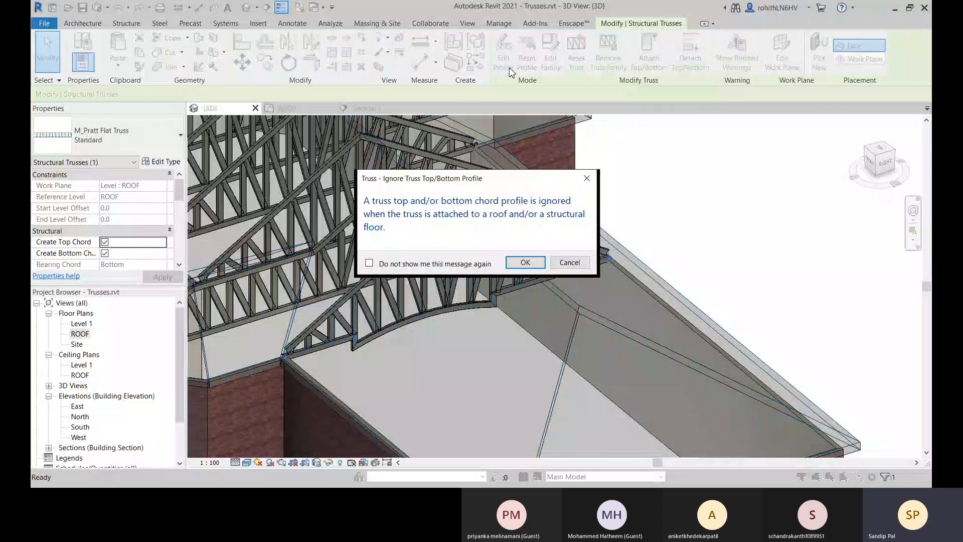
pyautogui.click(525, 262)
pyautogui.scroll(2, 393, 334)
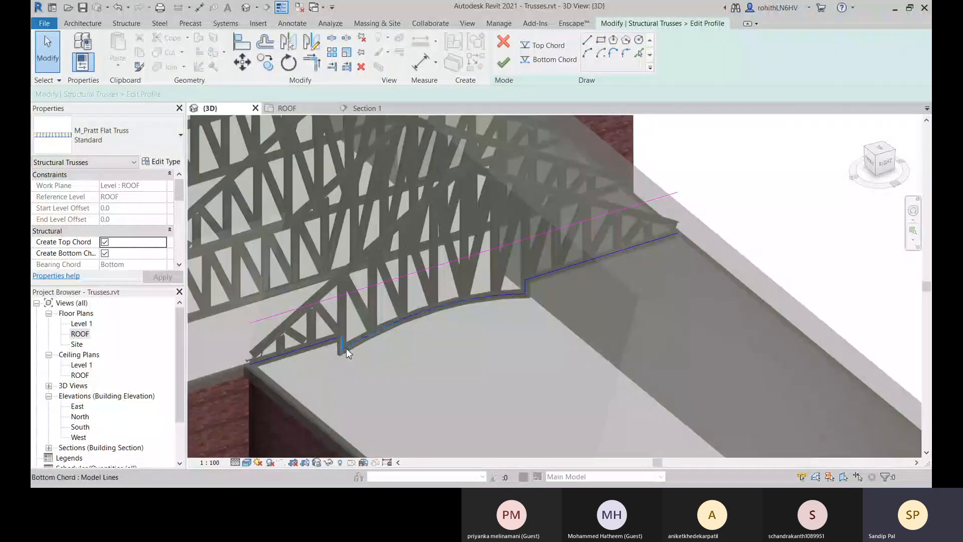
pyautogui.scroll(2, 343, 351)
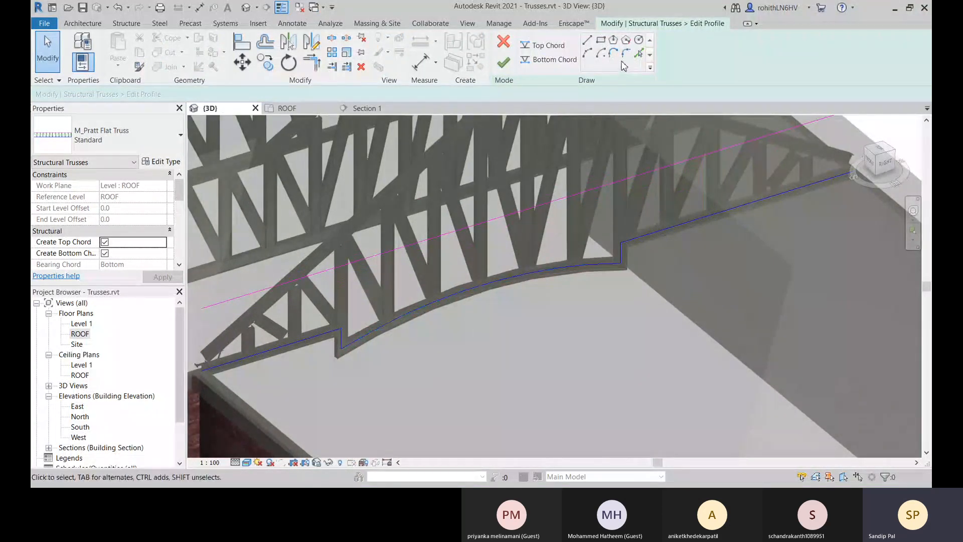
# Add a bottom chord fillet arc between the arch and the short vertical line at the corner nearer the bay.
pyautogui.click(549, 59)
pyautogui.click(626, 53)
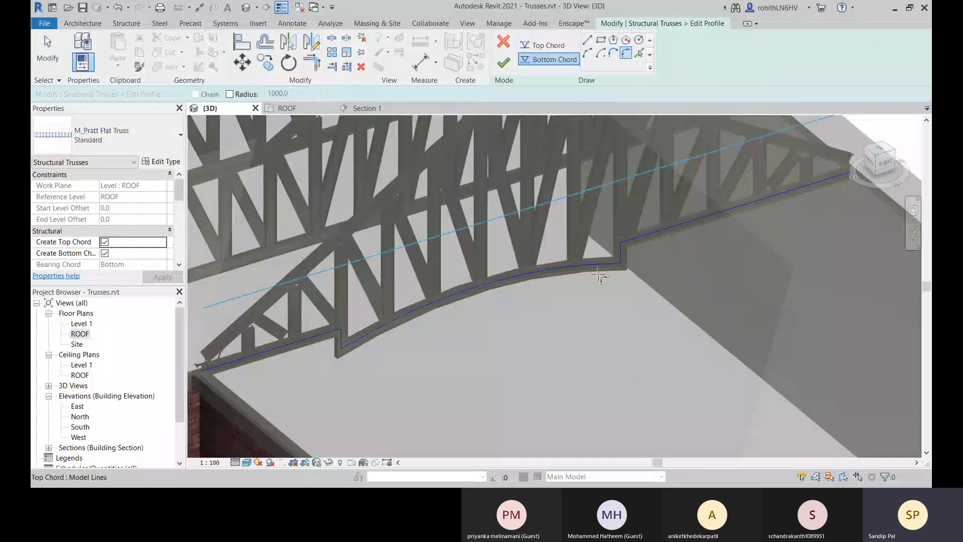
pyautogui.click(357, 341)
pyautogui.scroll(3, 346, 346)
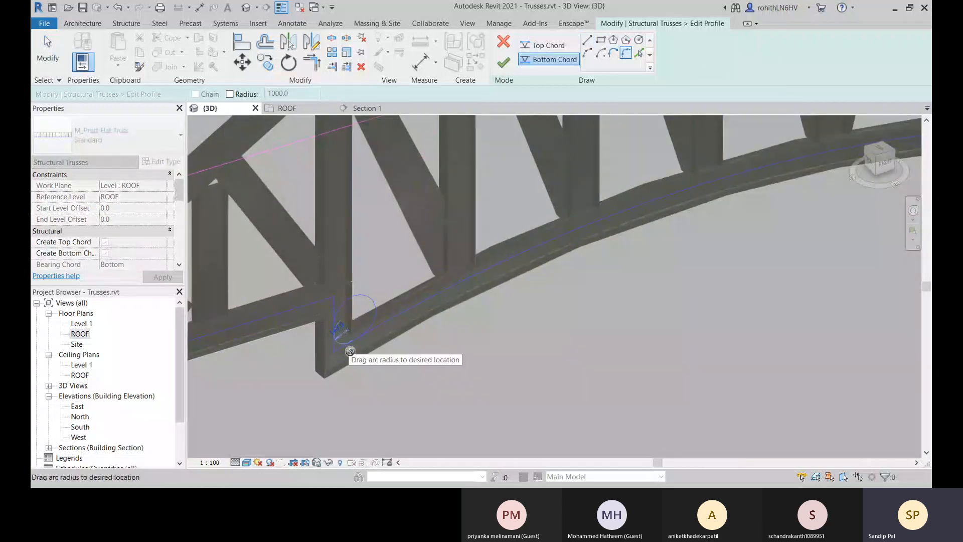
pyautogui.scroll(2, 350, 349)
pyautogui.scroll(1, 348, 344)
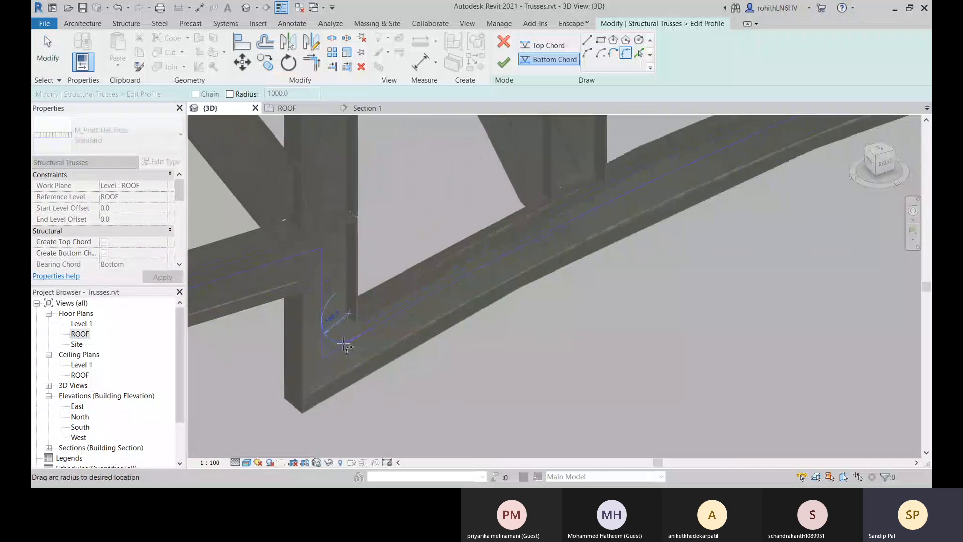
pyautogui.scroll(-2, 344, 345)
pyautogui.click(365, 324)
# Set the corner fillet's radius to 150 and finish the truss profile edit.
pyautogui.scroll(1, 366, 323)
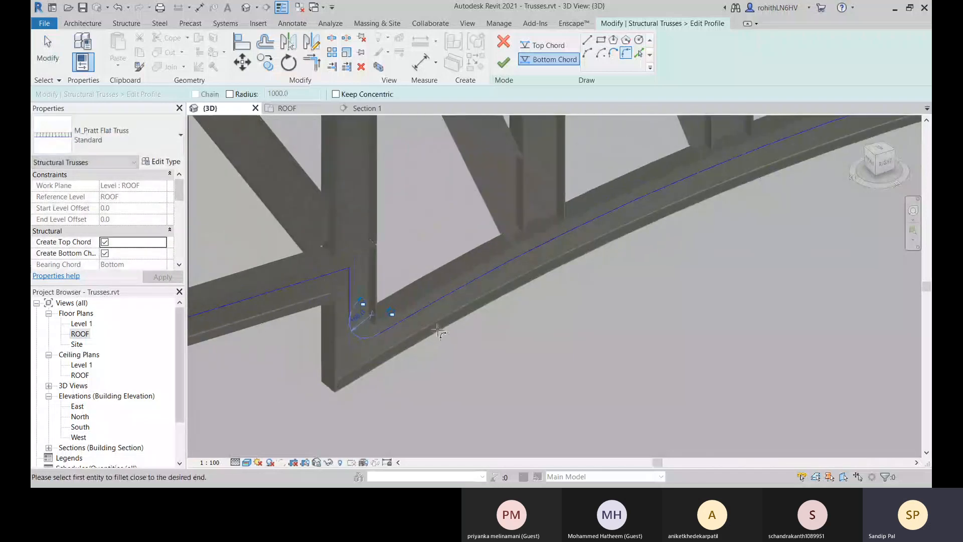
pyautogui.click(366, 325)
pyautogui.write('1')
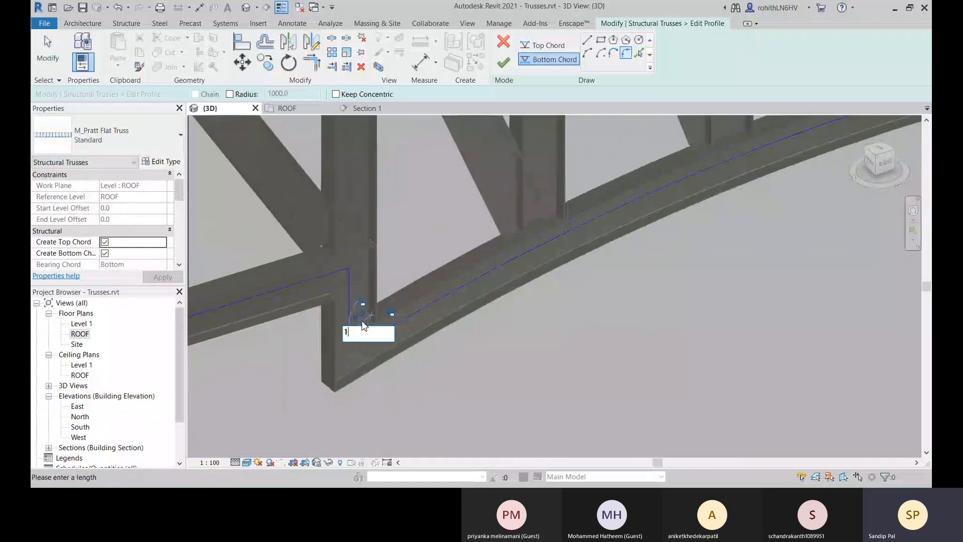
pyautogui.write('50')
pyautogui.press('Return')
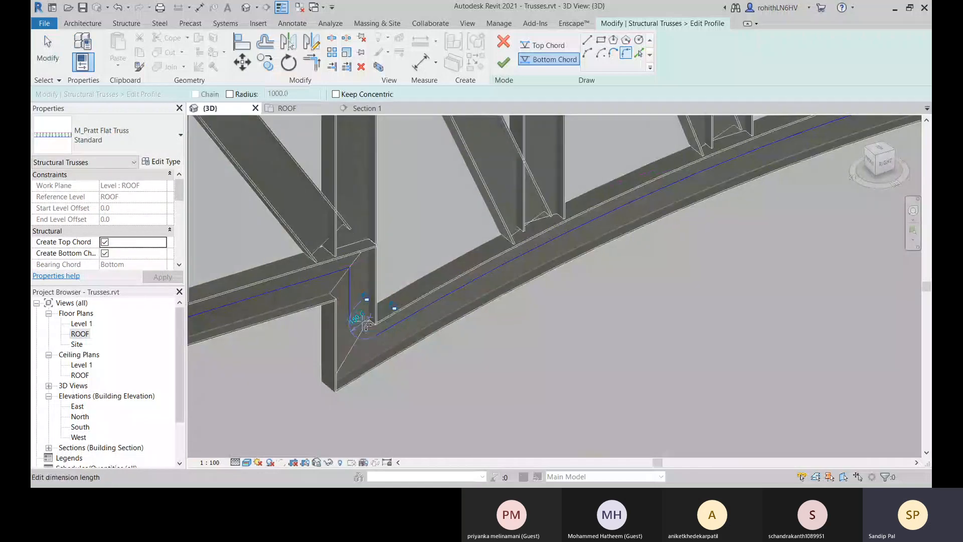
pyautogui.click(504, 64)
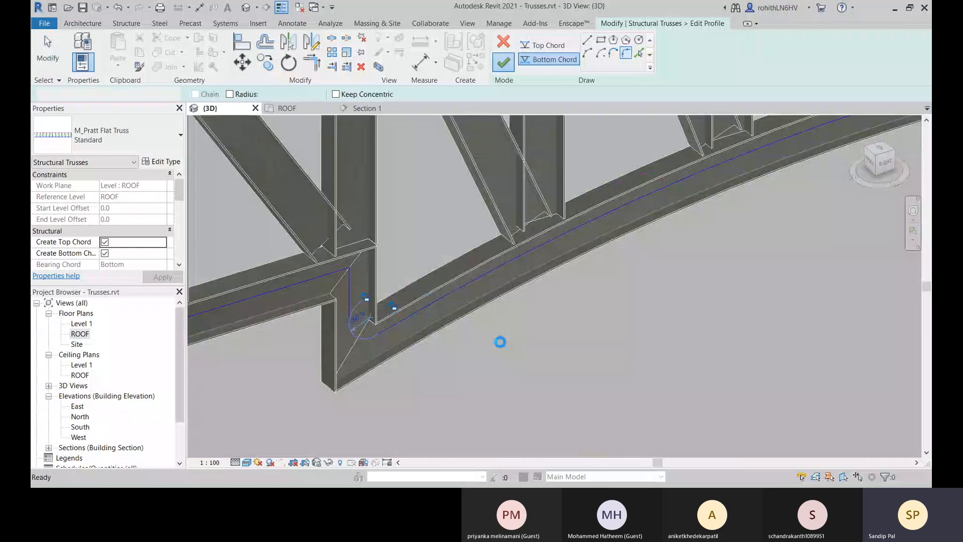
# Review the warning related to the reshaped truss, expand it to the element it concerns, and close the message list.
pyautogui.scroll(-6, 454, 346)
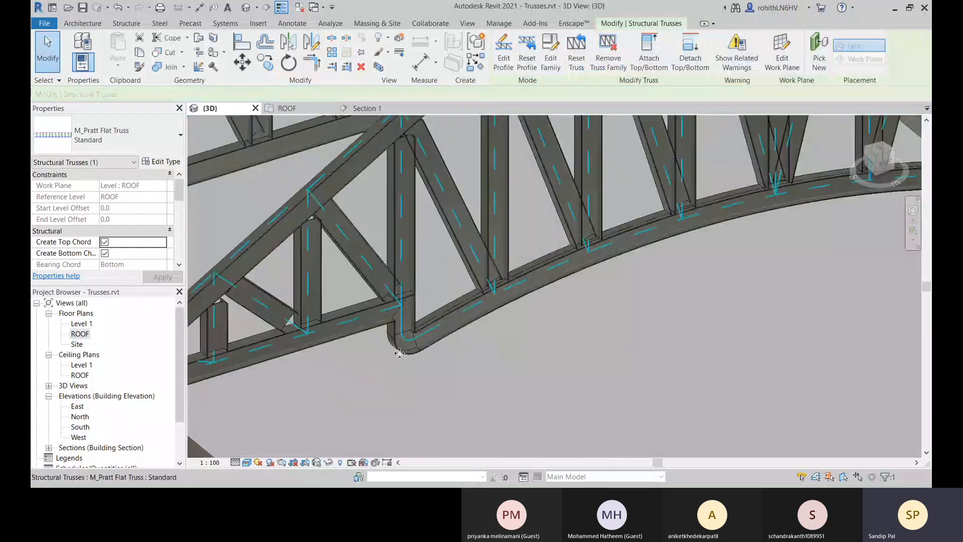
pyautogui.scroll(2, 547, 328)
pyautogui.scroll(4, 542, 328)
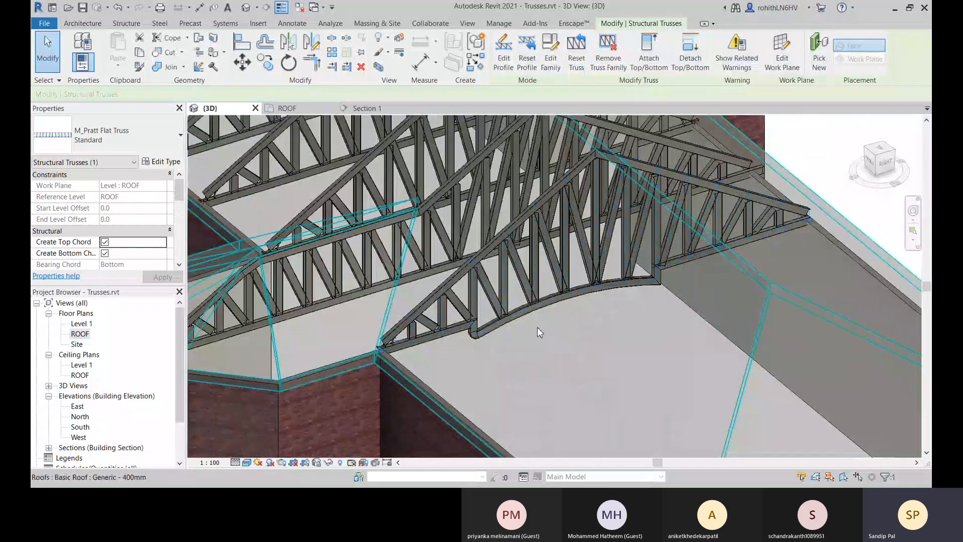
pyautogui.scroll(-5, 431, 275)
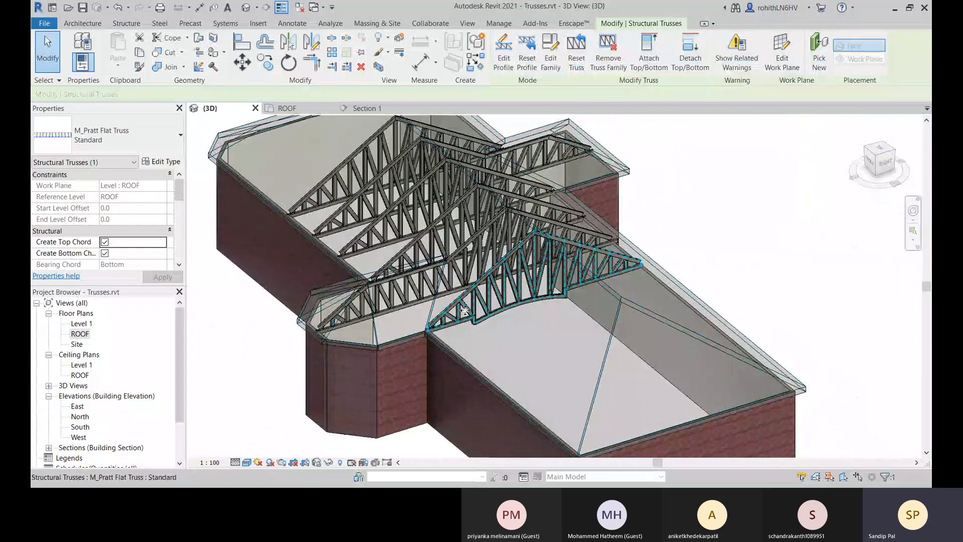
pyautogui.scroll(-2, 535, 294)
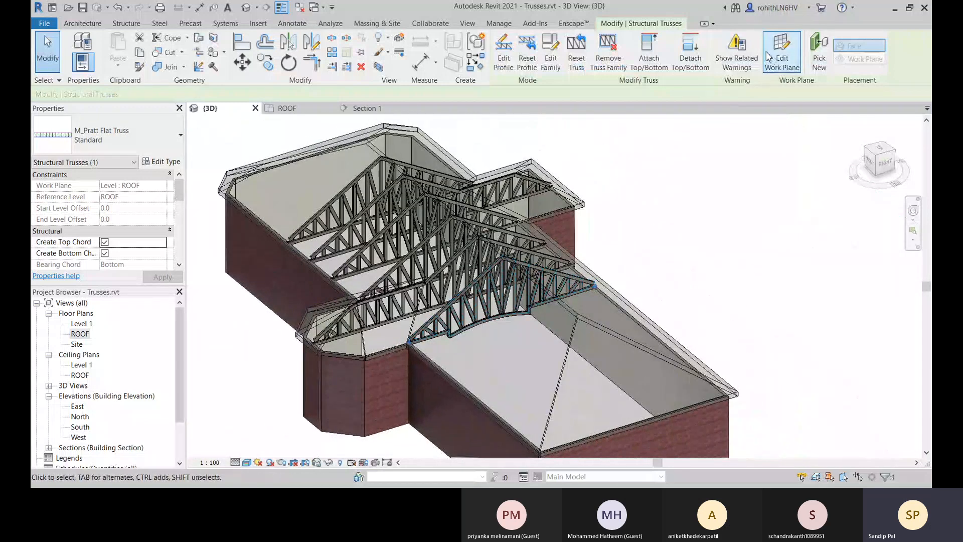
pyautogui.click(745, 61)
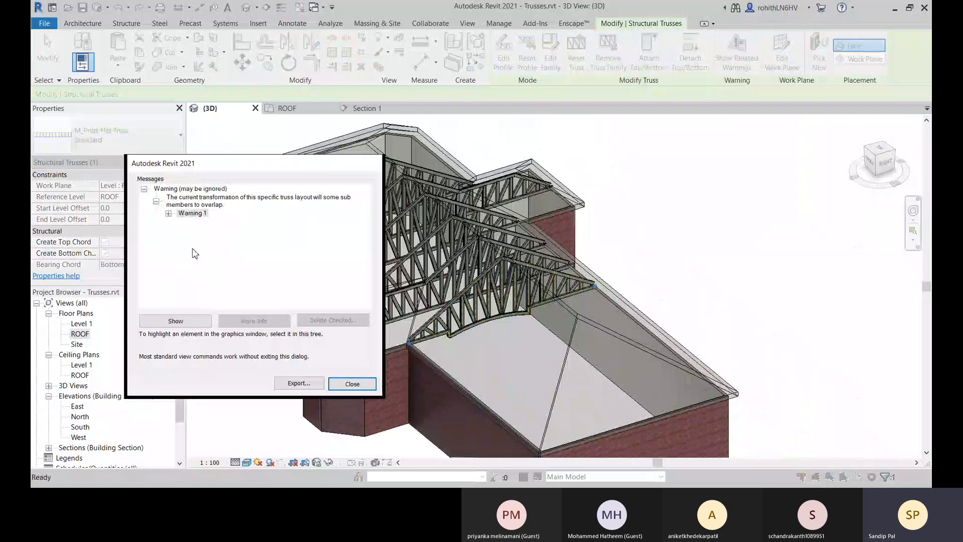
pyautogui.click(169, 215)
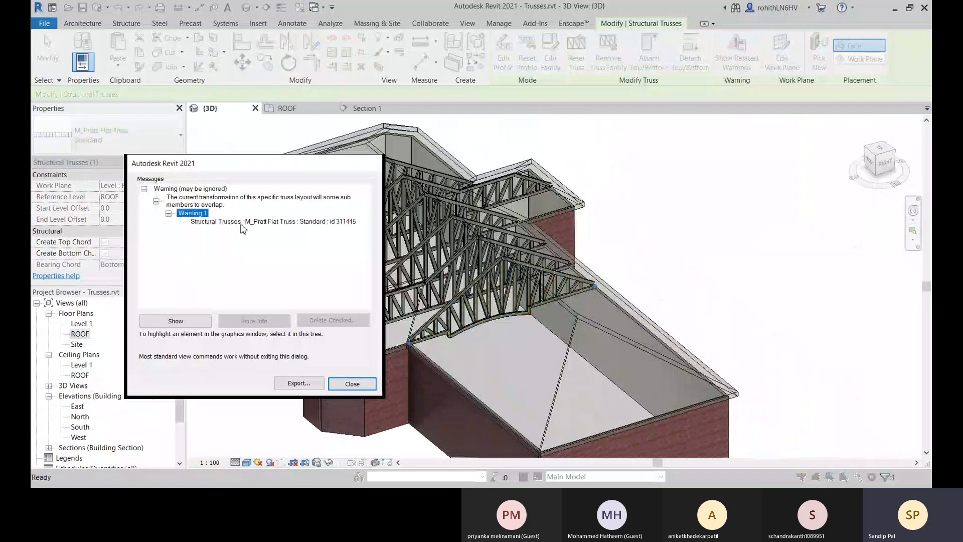
pyautogui.click(324, 223)
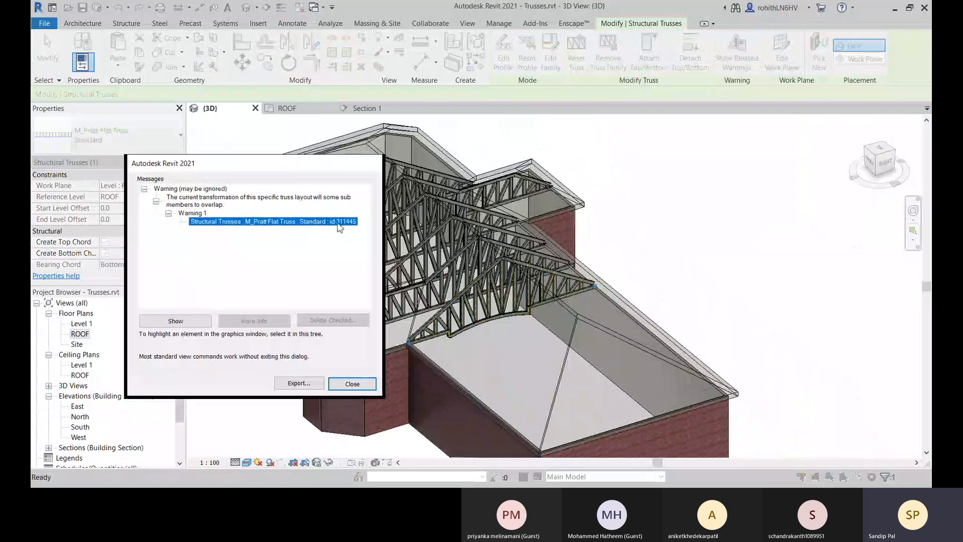
pyautogui.click(352, 383)
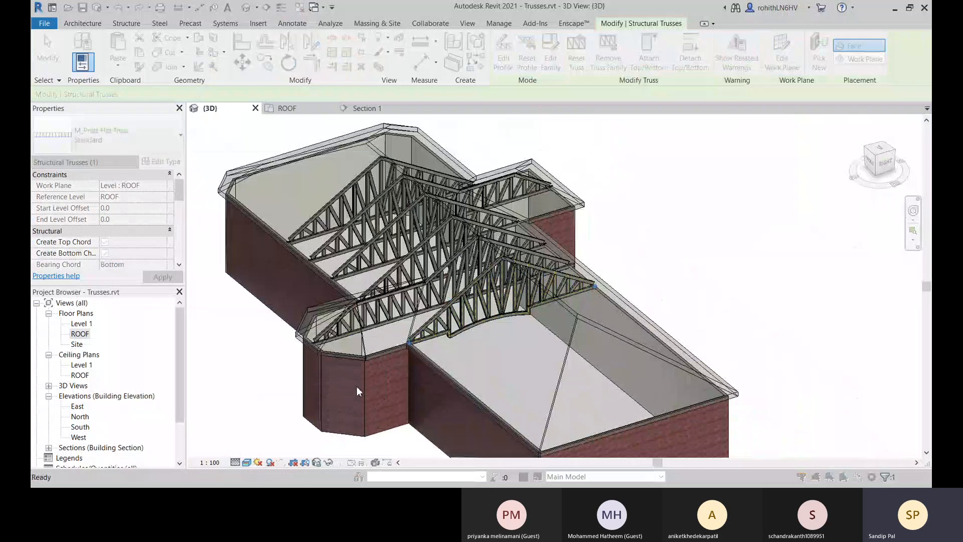
# Examine the truss's filleted bottom chord corner, the web members along the arch and the end joint nearer the bay.
pyautogui.scroll(6, 499, 297)
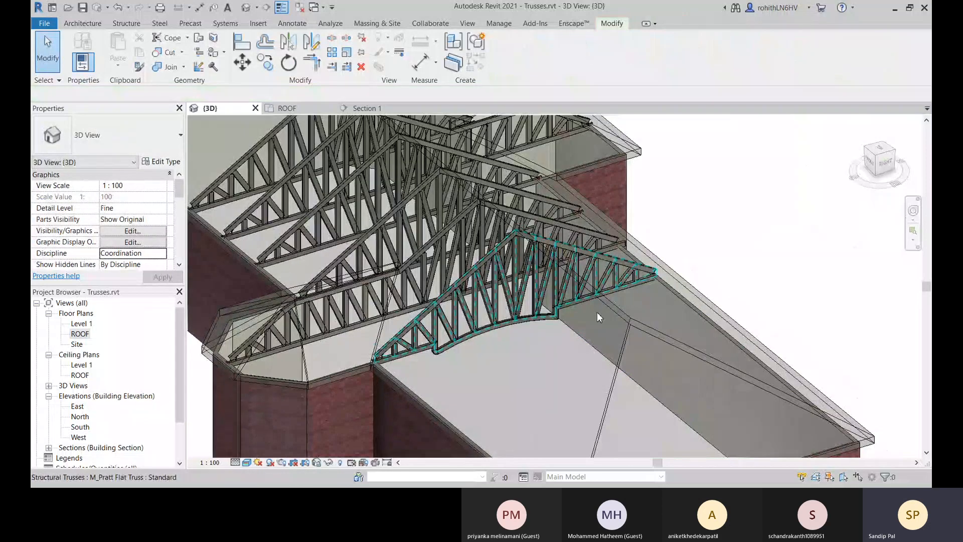
pyautogui.scroll(5, 379, 370)
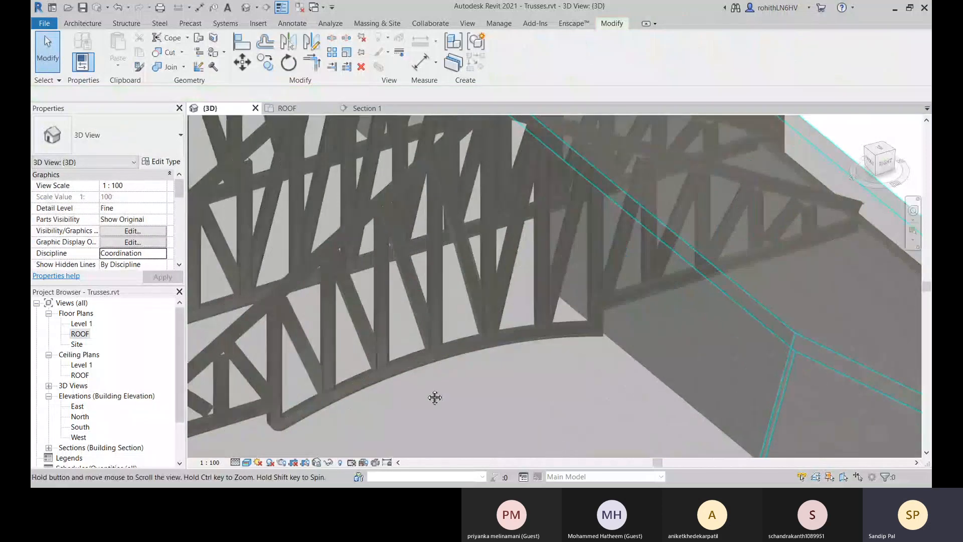
pyautogui.scroll(3, 345, 382)
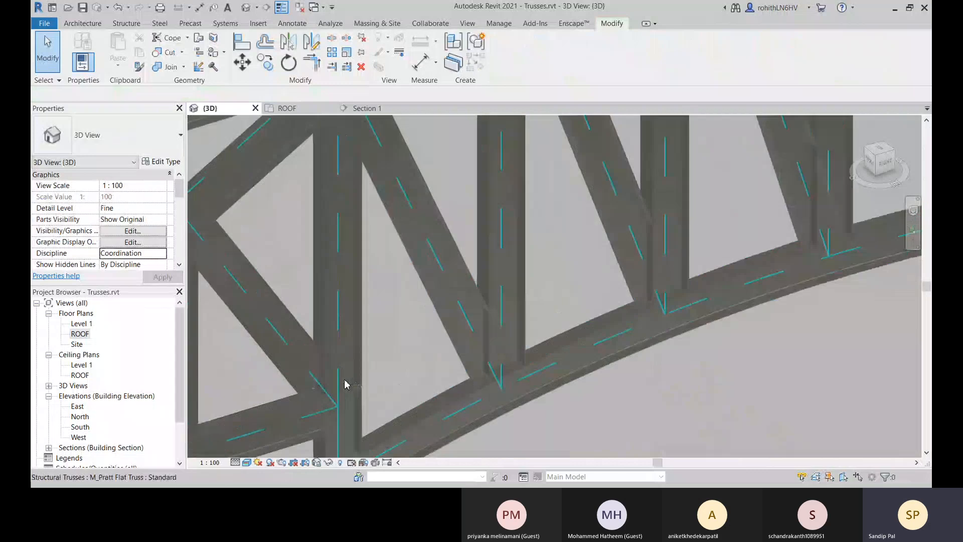
pyautogui.moveTo(376, 372); pyautogui.dragTo(442, 340, button='middle')
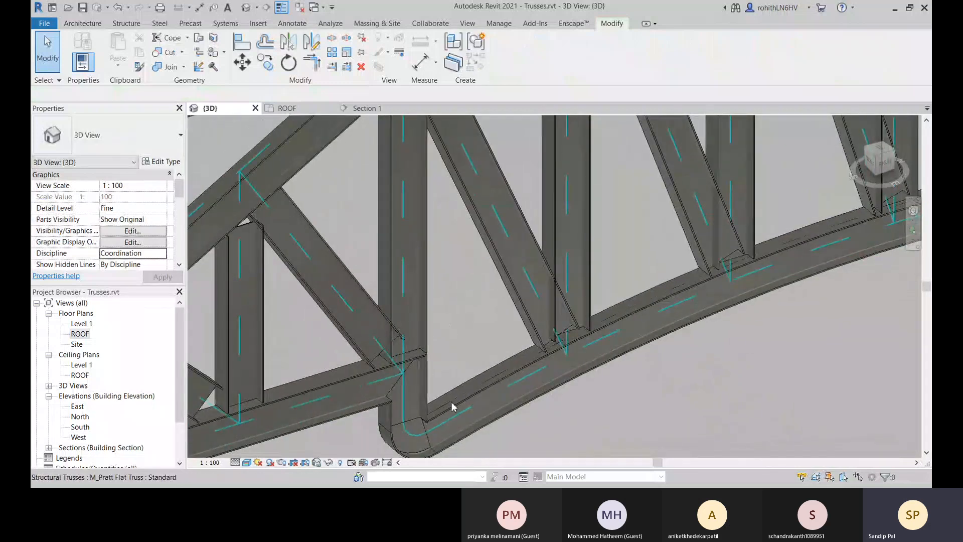
pyautogui.moveTo(452, 406)
pyautogui.mouseDown(button='middle')
pyautogui.moveTo(453, 352)
pyautogui.moveTo(464, 411)
pyautogui.mouseUp(button='middle')
pyautogui.scroll(-1, 464, 411)
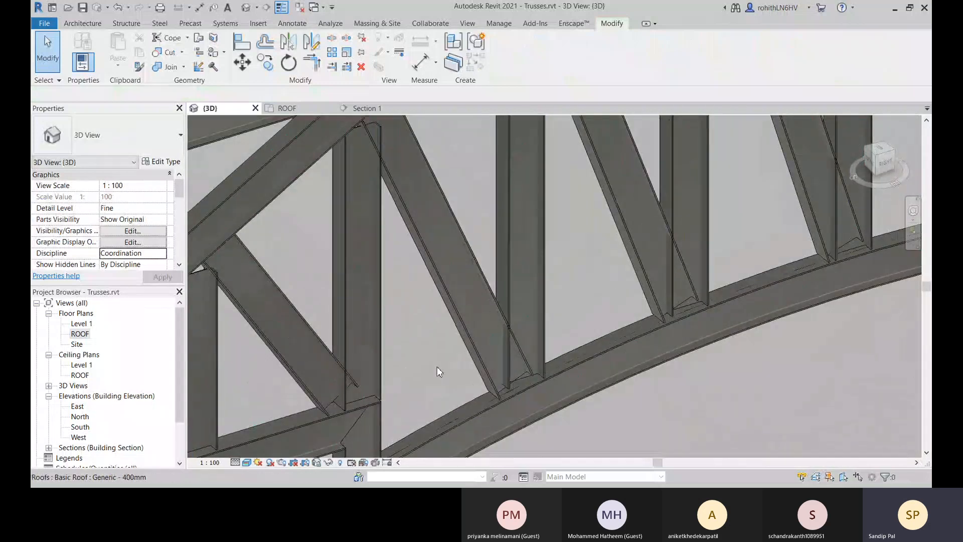
pyautogui.click(476, 340)
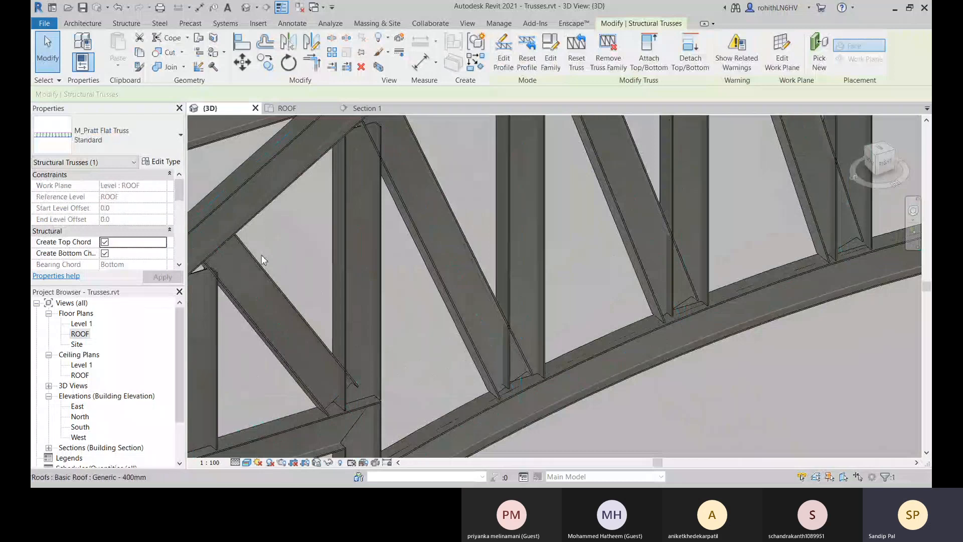
pyautogui.scroll(-5, 397, 291)
pyautogui.moveTo(542, 288); pyautogui.dragTo(541, 284, button='middle')
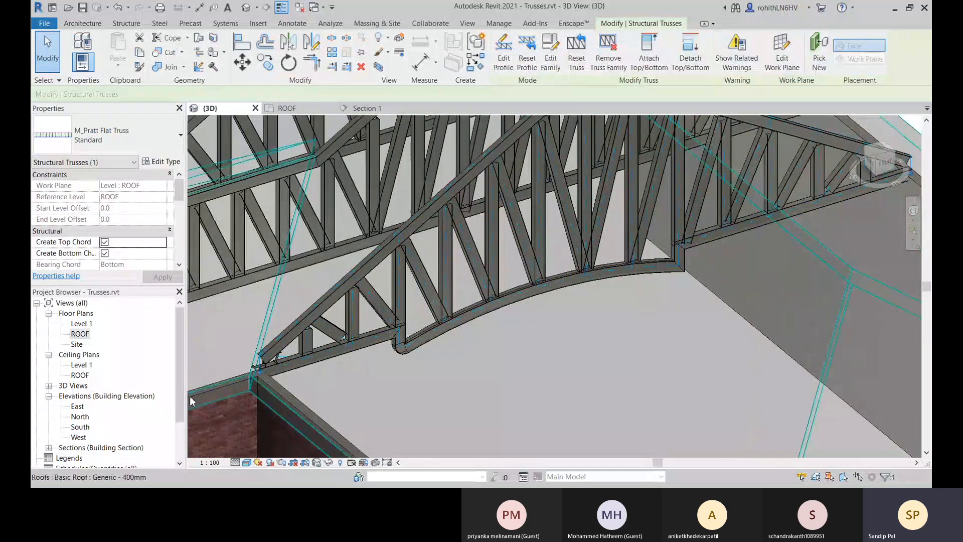
pyautogui.scroll(5, 382, 315)
pyautogui.scroll(-6, 451, 282)
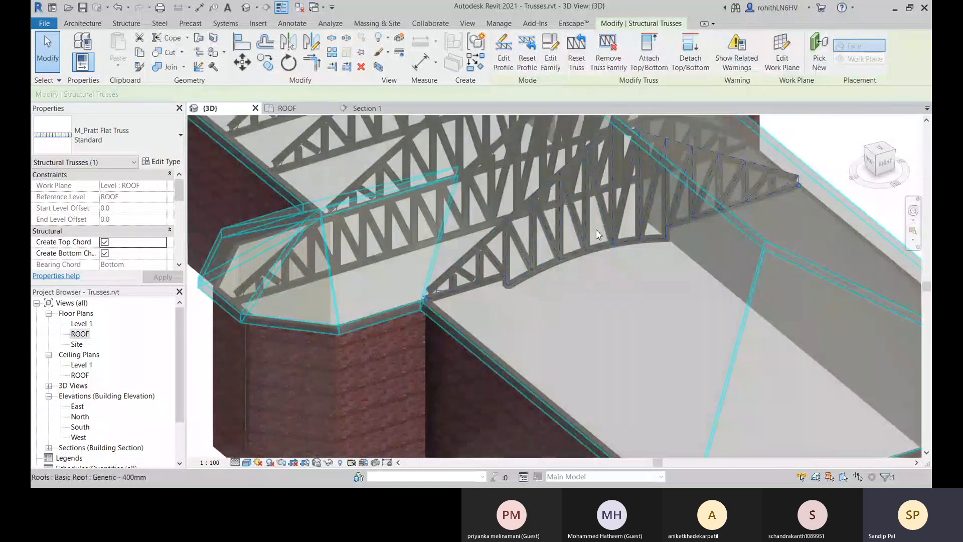
# Examine the truss's opposite end joint and the web connections along the straight bottom chord up to the unrounded corner.
pyautogui.moveTo(601, 248); pyautogui.dragTo(419, 354, button='middle')
pyautogui.scroll(5, 419, 355)
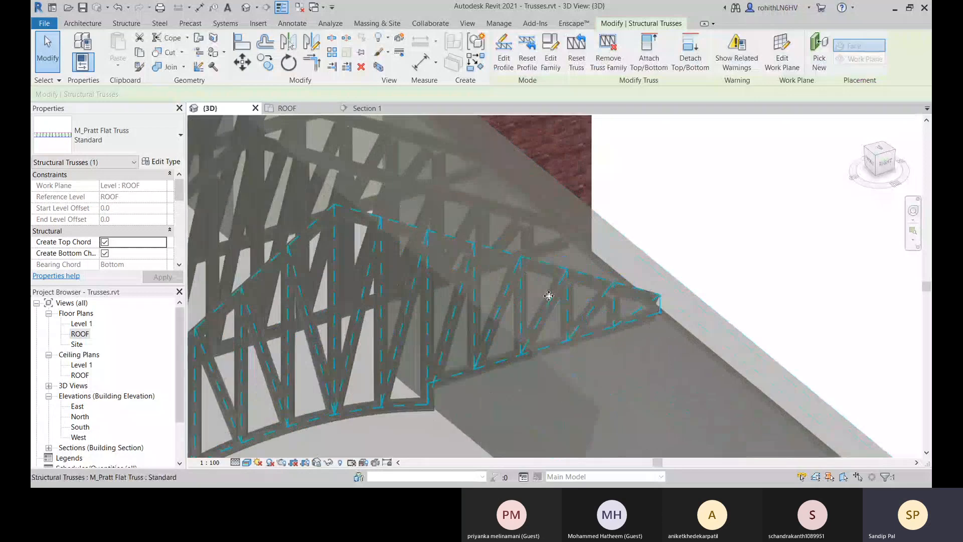
pyautogui.scroll(-3, 482, 349)
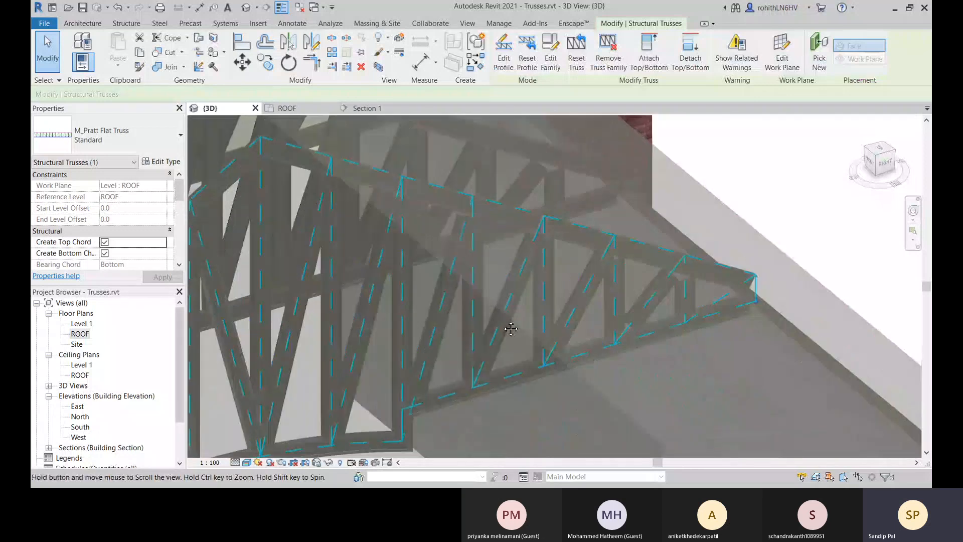
pyautogui.scroll(3, 273, 218)
pyautogui.scroll(5, 736, 284)
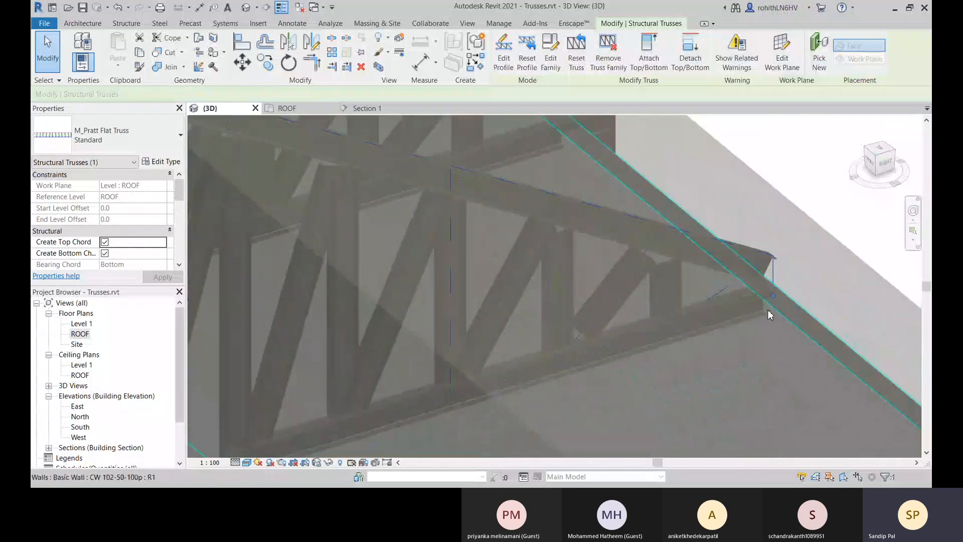
pyautogui.scroll(-4, 552, 330)
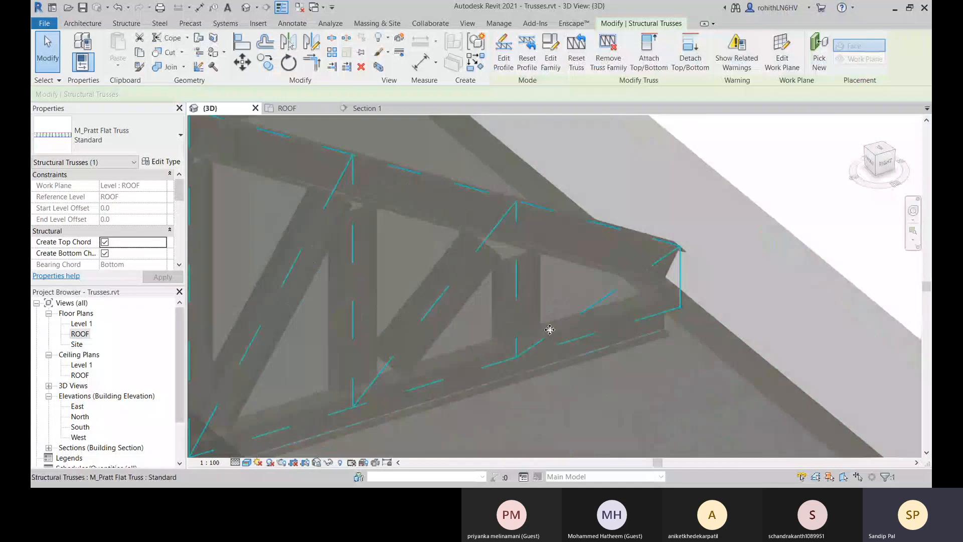
pyautogui.scroll(3, 450, 302)
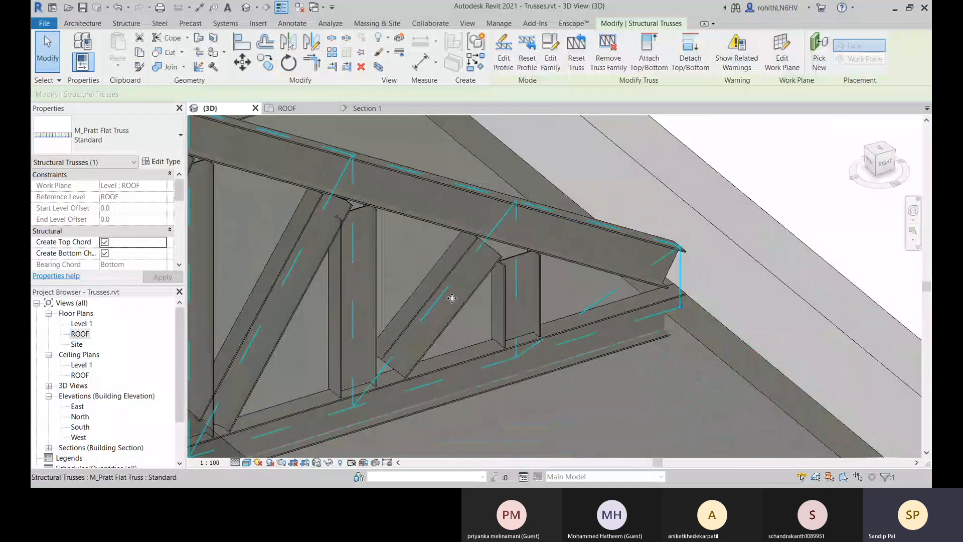
pyautogui.scroll(-3, 443, 298)
pyautogui.moveTo(322, 314); pyautogui.dragTo(494, 269, button='middle')
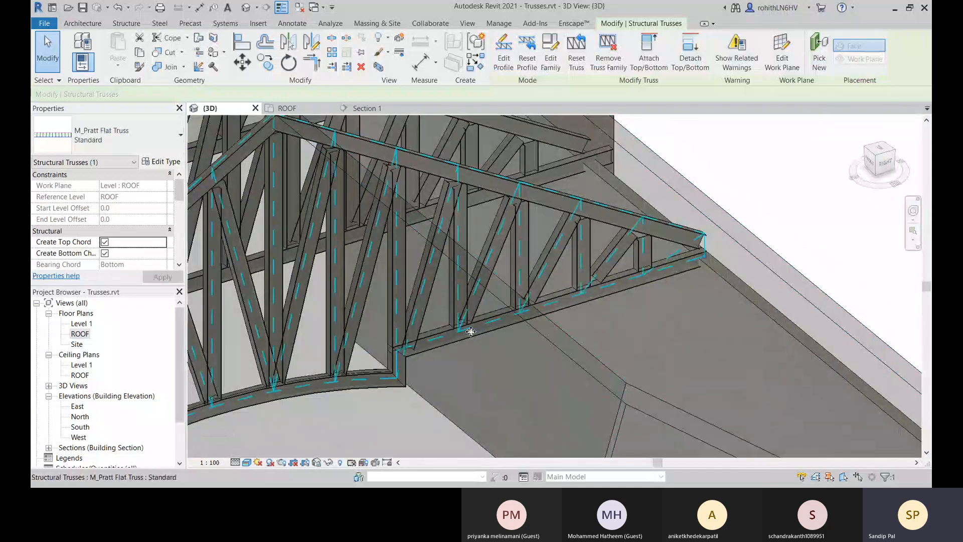
pyautogui.scroll(2, 471, 330)
pyautogui.scroll(2, 361, 367)
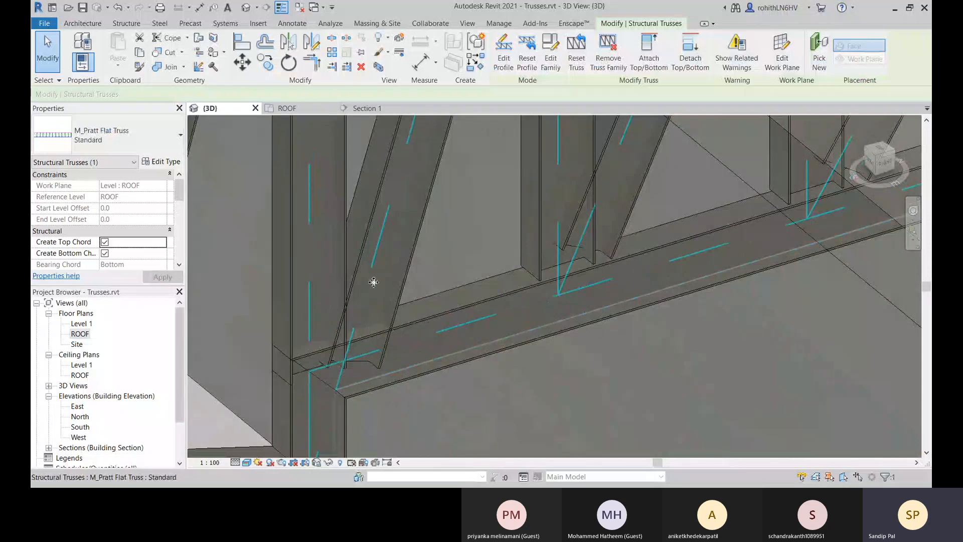
# Examine the reshaped truss's joints where the bottom chord steps, and the full set of trusses under the roof.
pyautogui.scroll(-2, 423, 302)
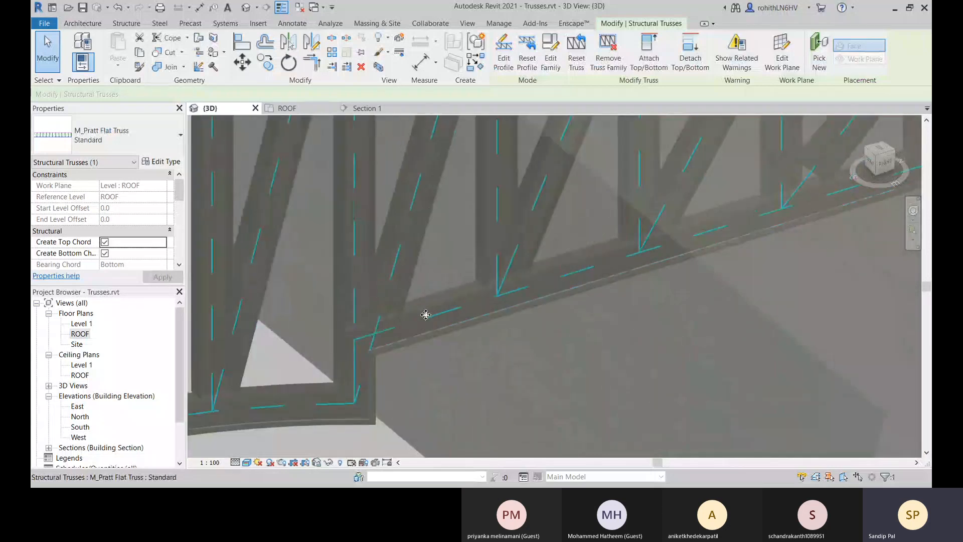
pyautogui.scroll(2, 375, 358)
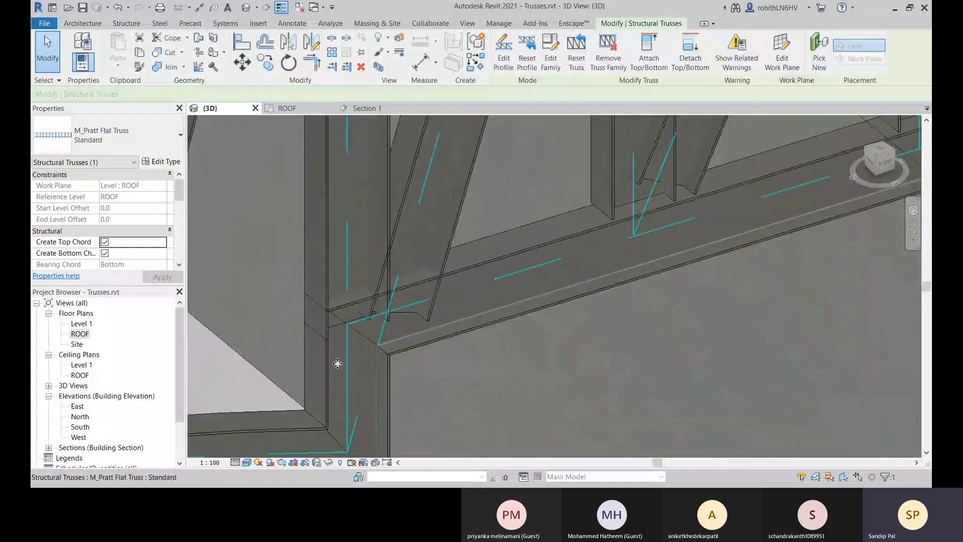
pyautogui.scroll(-5, 337, 363)
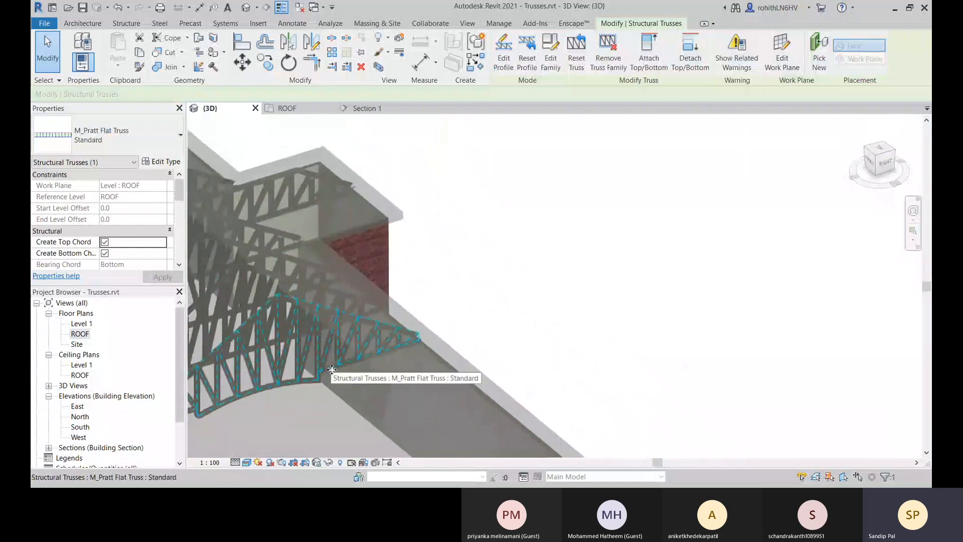
pyautogui.scroll(-4, 332, 369)
pyautogui.click(619, 268)
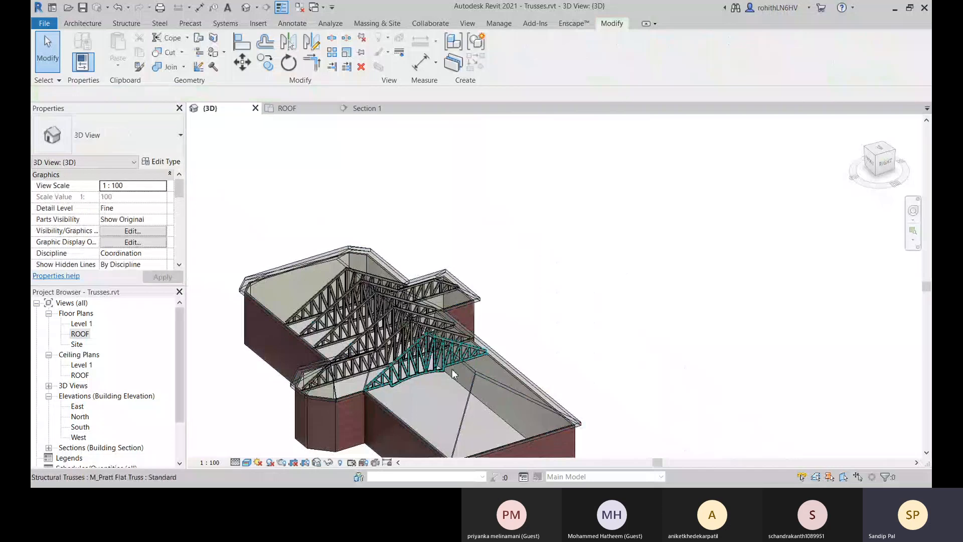
pyautogui.moveTo(507, 345); pyautogui.dragTo(583, 318, button='middle')
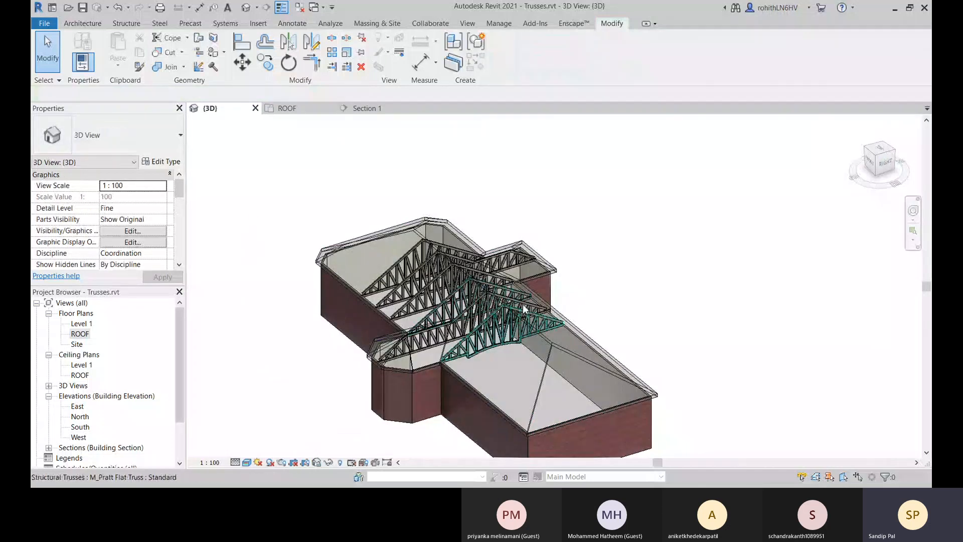
pyautogui.scroll(5, 509, 280)
pyautogui.scroll(-2, 479, 277)
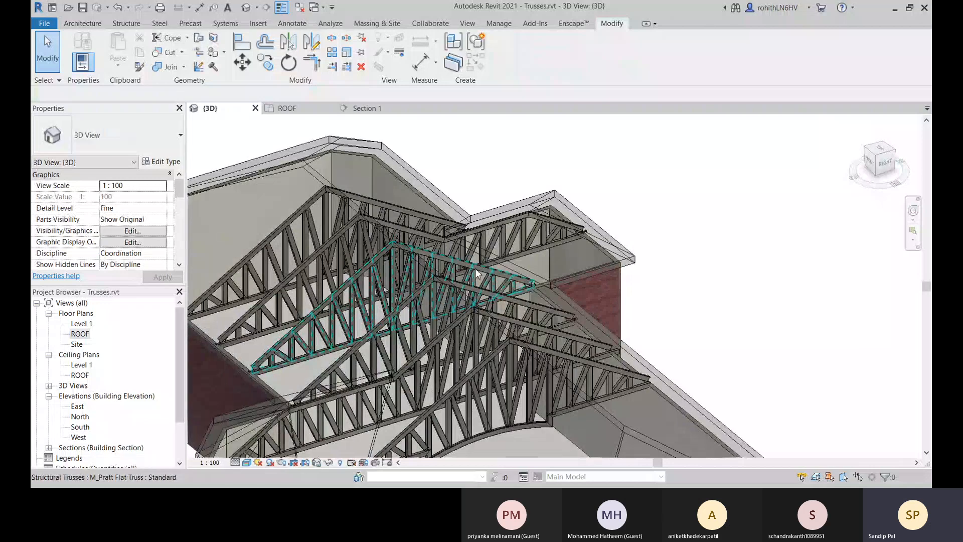
pyautogui.scroll(-4, 369, 267)
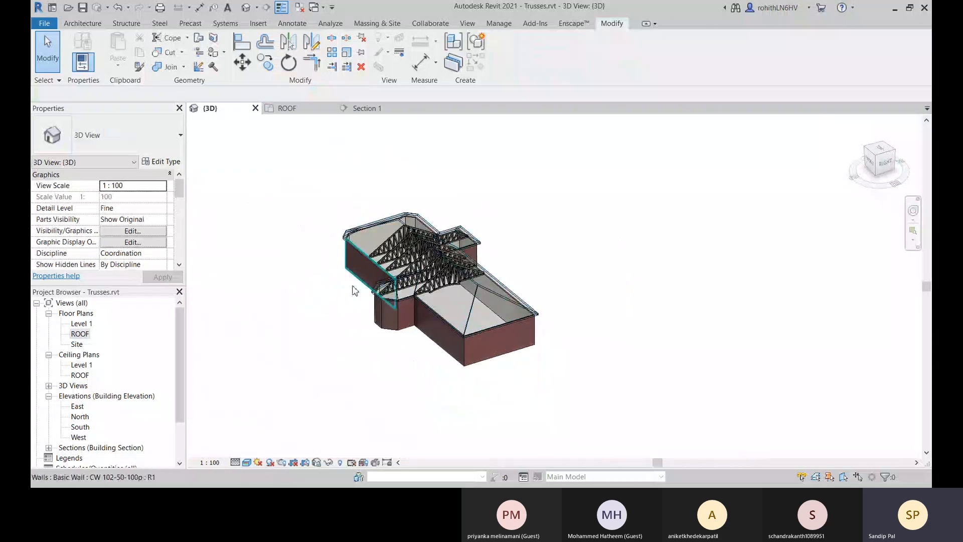
# Create a new project from the Metric-Structural Template.
pyautogui.click(45, 23)
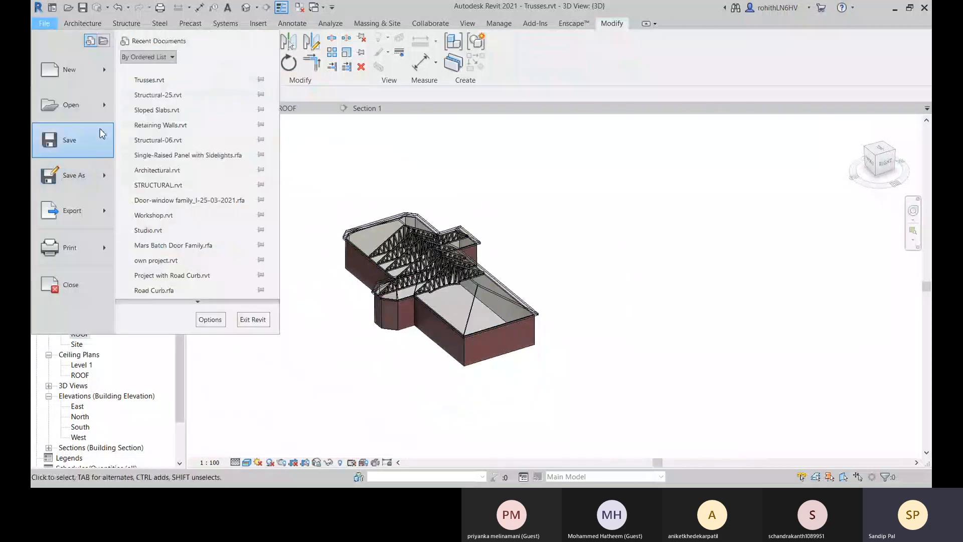
pyautogui.moveTo(105, 70)
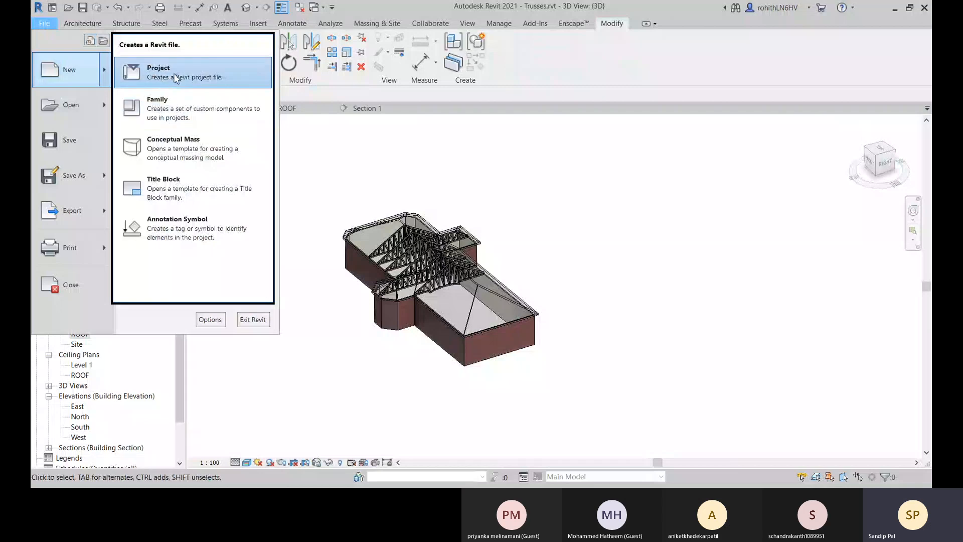
pyautogui.click(160, 71)
pyautogui.click(384, 176)
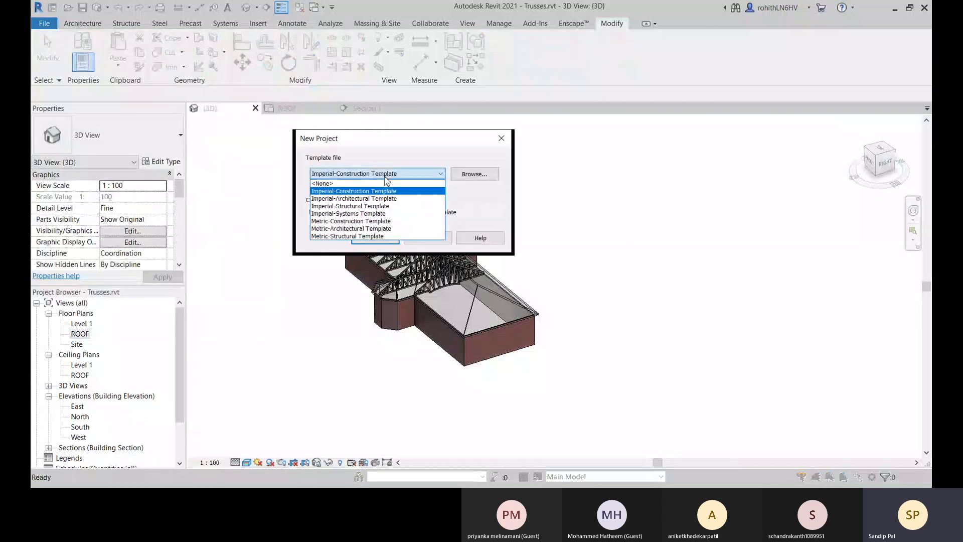
pyautogui.click(339, 239)
pyautogui.click(376, 238)
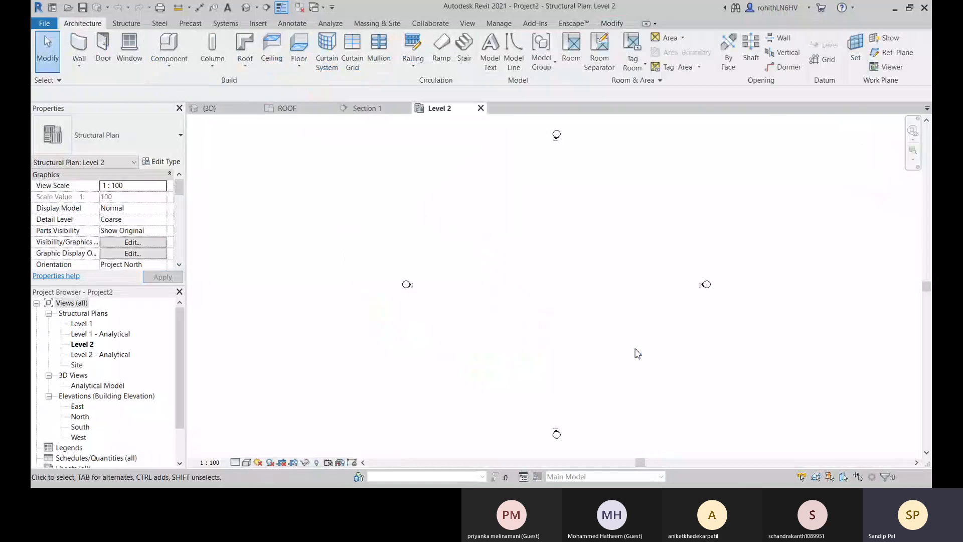
# Open the Level 1 structural plan of the new project.
pyautogui.scroll(3, 490, 322)
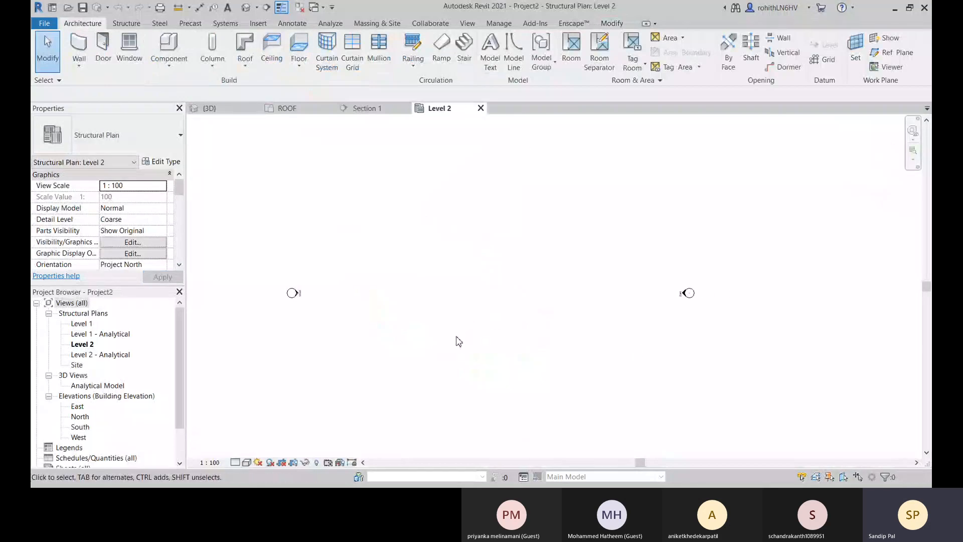
pyautogui.doubleClick(80, 325)
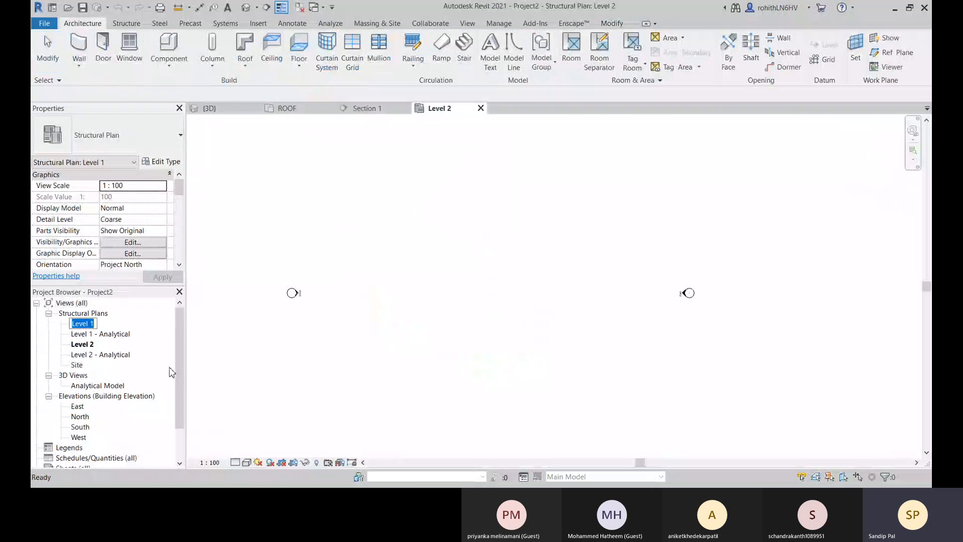
pyautogui.click(154, 326)
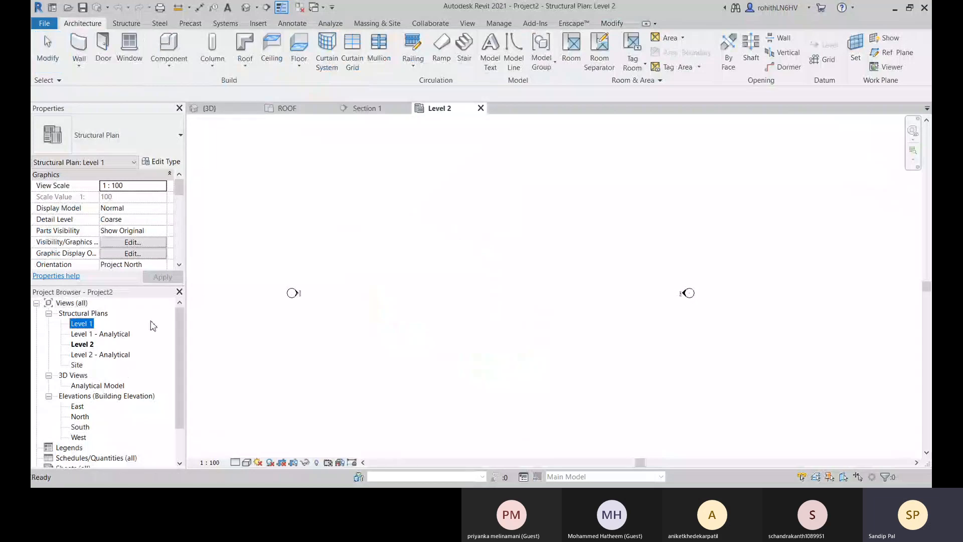
pyautogui.doubleClick(80, 324)
pyautogui.moveTo(429, 319); pyautogui.dragTo(451, 312, button='middle')
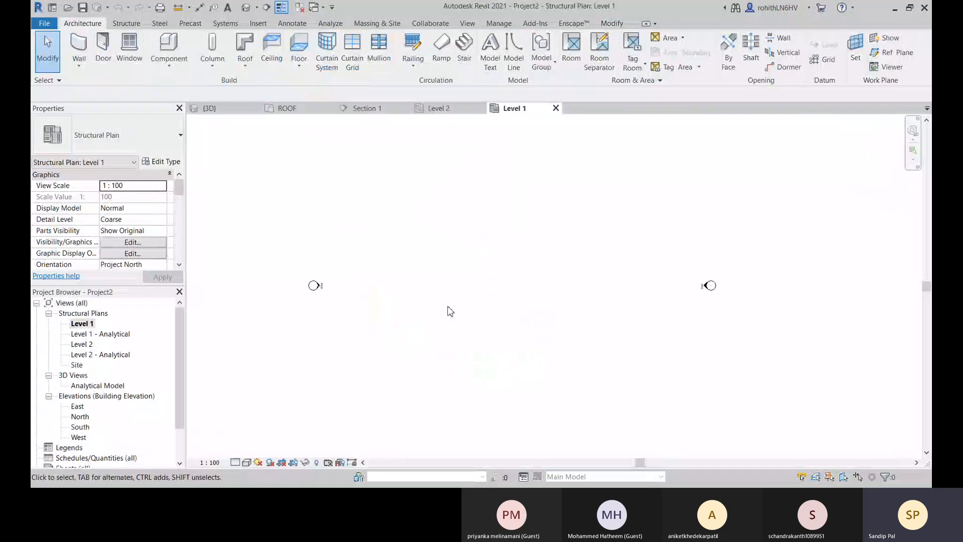
# Place an M_Concrete-Rectangular-Column of type 450 x 600mm between the elevation markers, with an unconnected depth of 2500, and end the command.
pyautogui.click(127, 24)
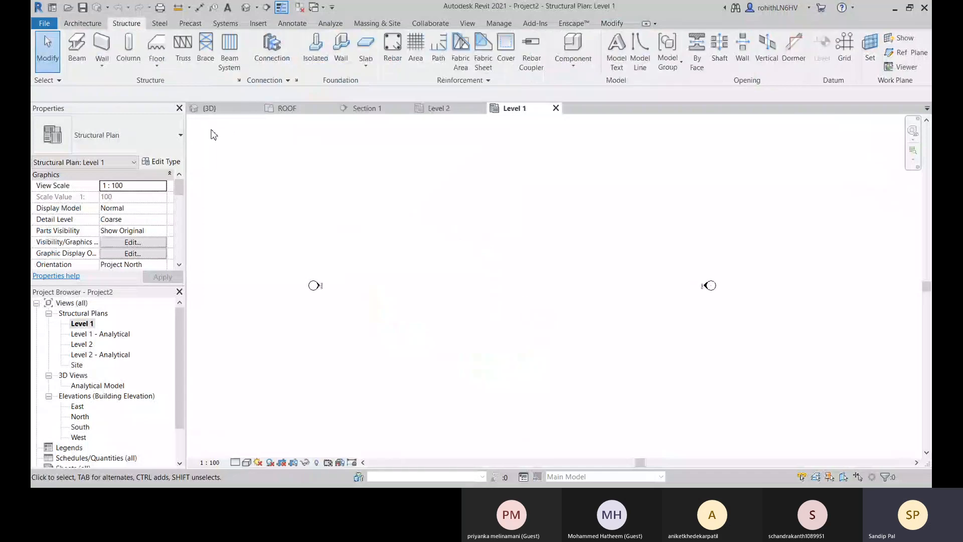
pyautogui.click(132, 61)
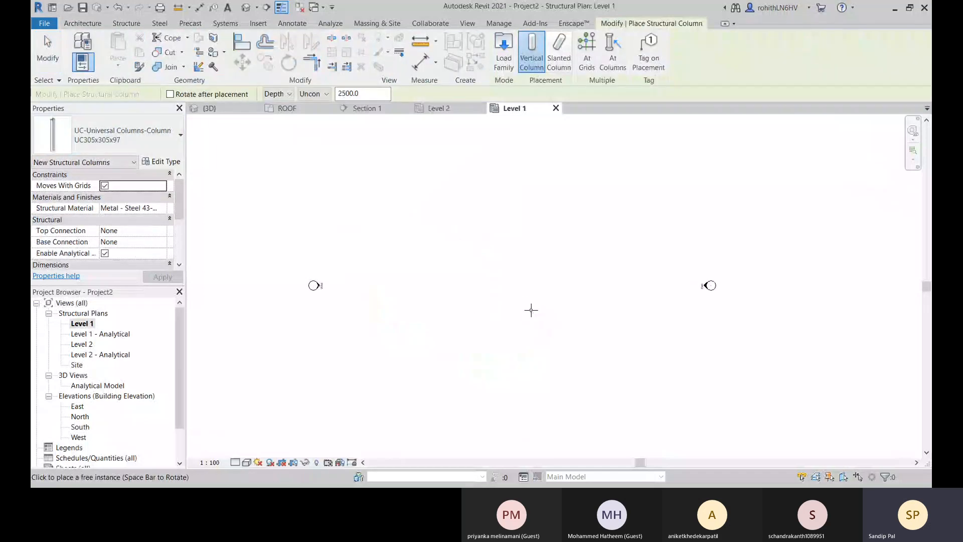
pyautogui.moveTo(531, 310); pyautogui.dragTo(535, 291, button='middle')
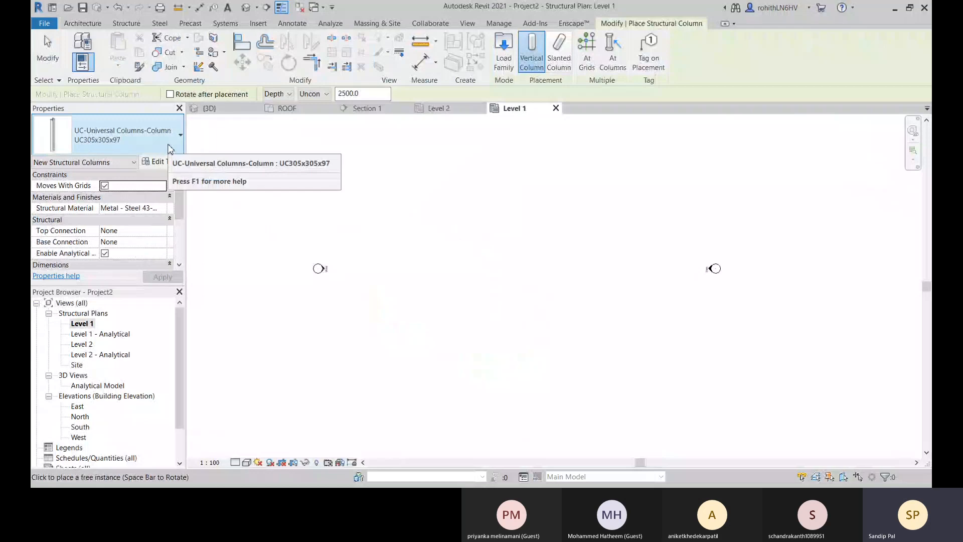
pyautogui.click(146, 143)
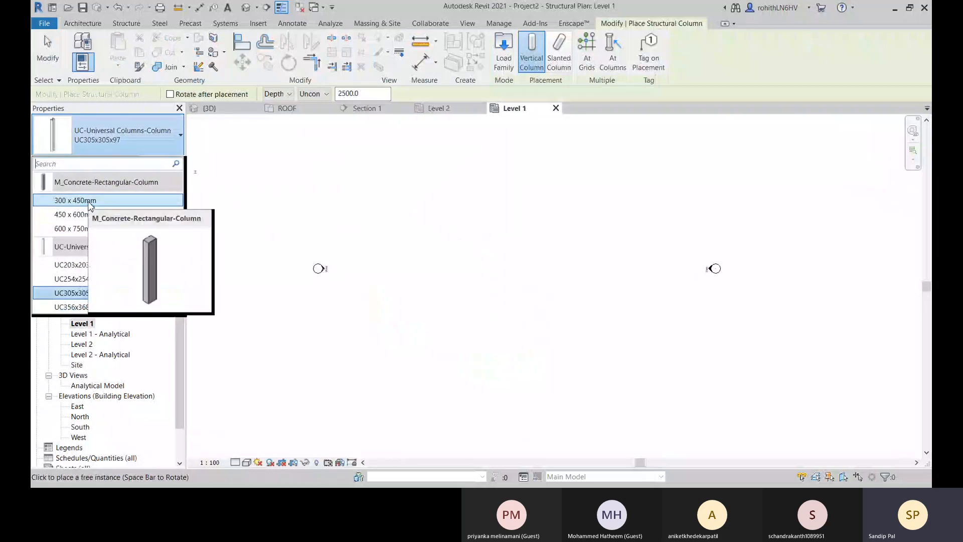
pyautogui.click(70, 214)
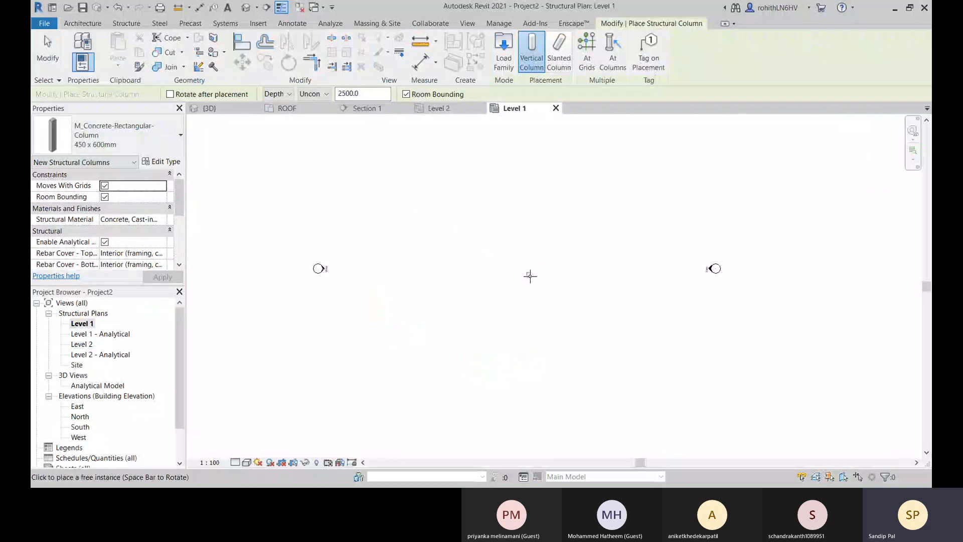
pyautogui.moveTo(470, 281); pyautogui.dragTo(479, 278, button='middle')
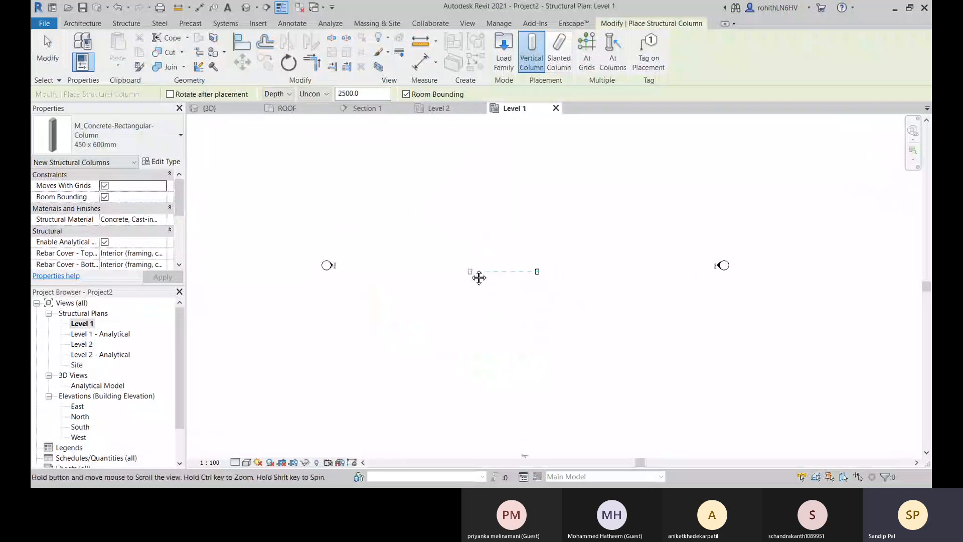
pyautogui.rightClick(433, 196)
pyautogui.rightClick(424, 194)
pyautogui.rightClick(425, 193)
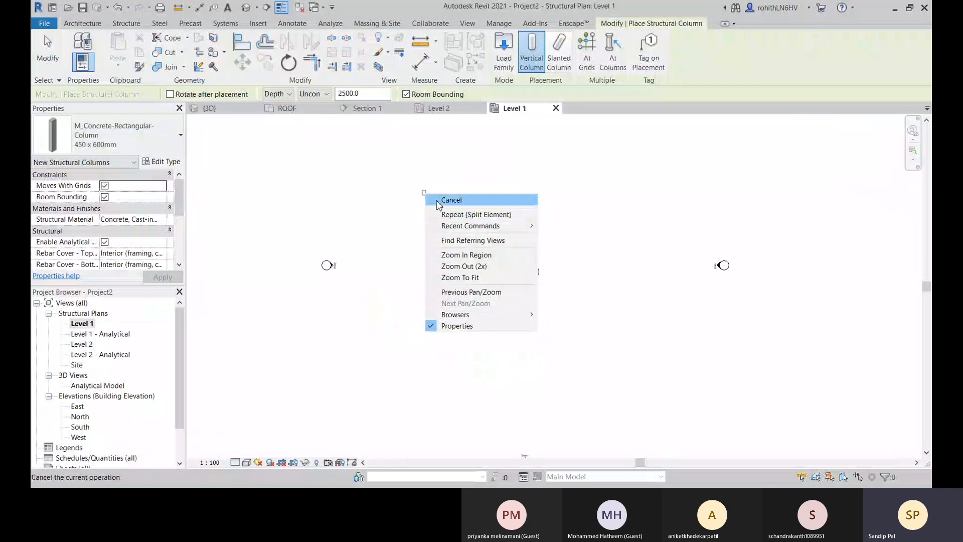
pyautogui.click(451, 200)
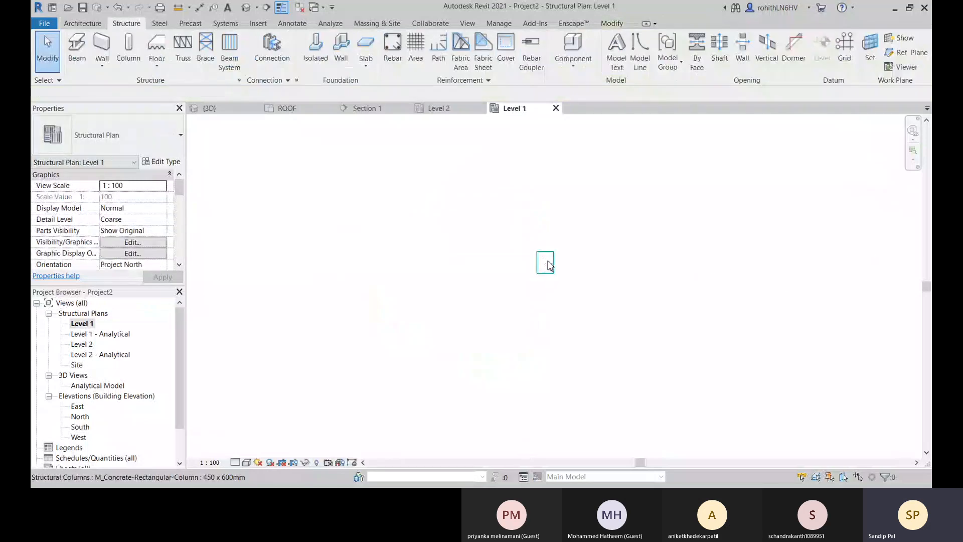
# Place a vertical UC305x305x97 steel column centred on the concrete column, with its height set to Level 2, and end the command.
pyautogui.scroll(2, 550, 266)
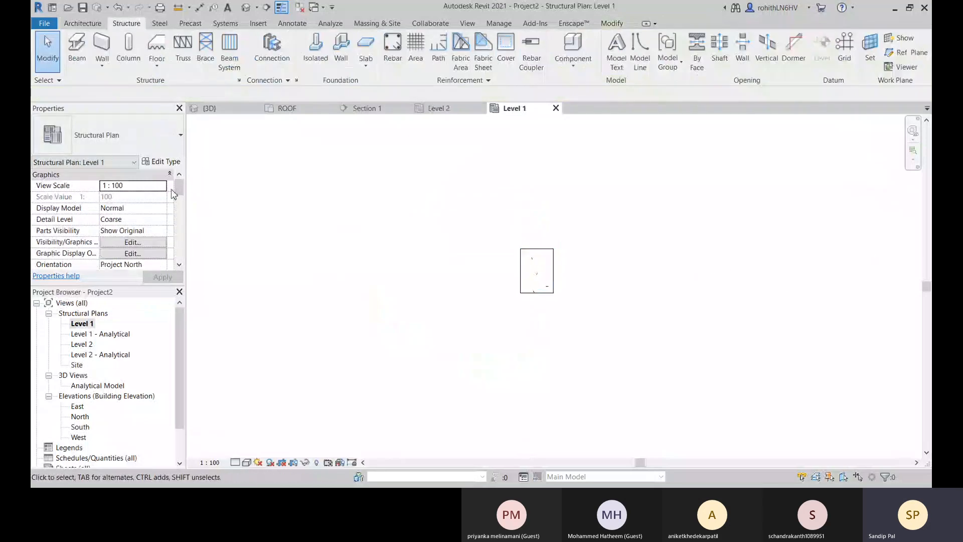
pyautogui.click(131, 46)
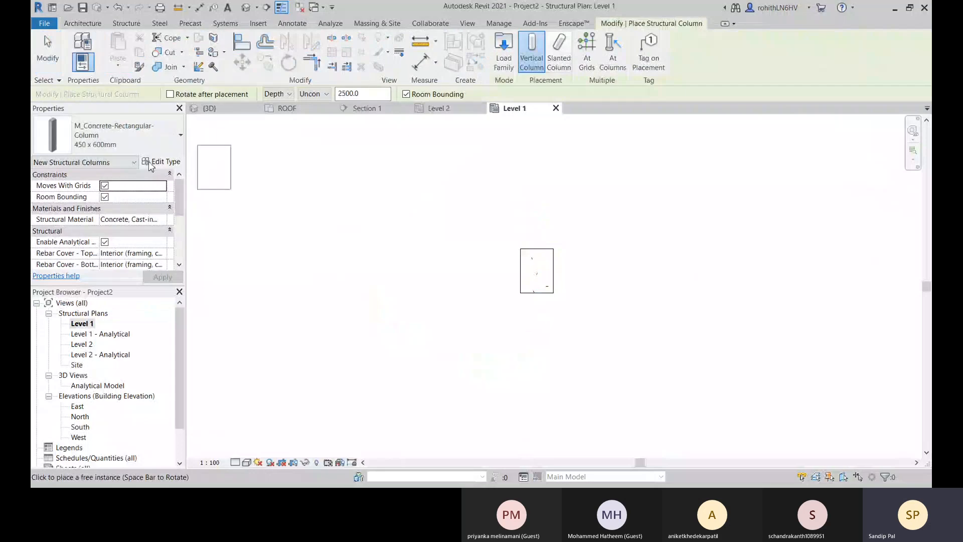
pyautogui.click(115, 135)
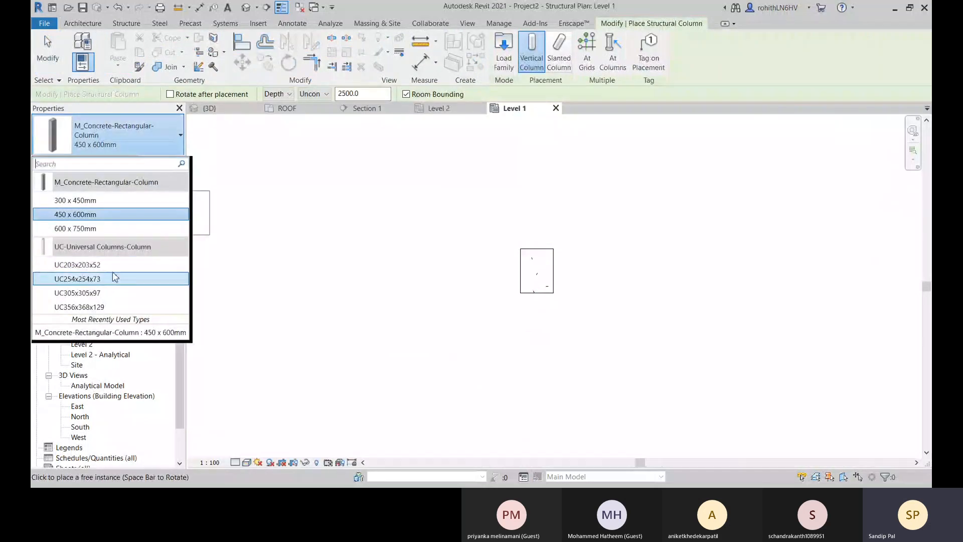
pyautogui.click(99, 294)
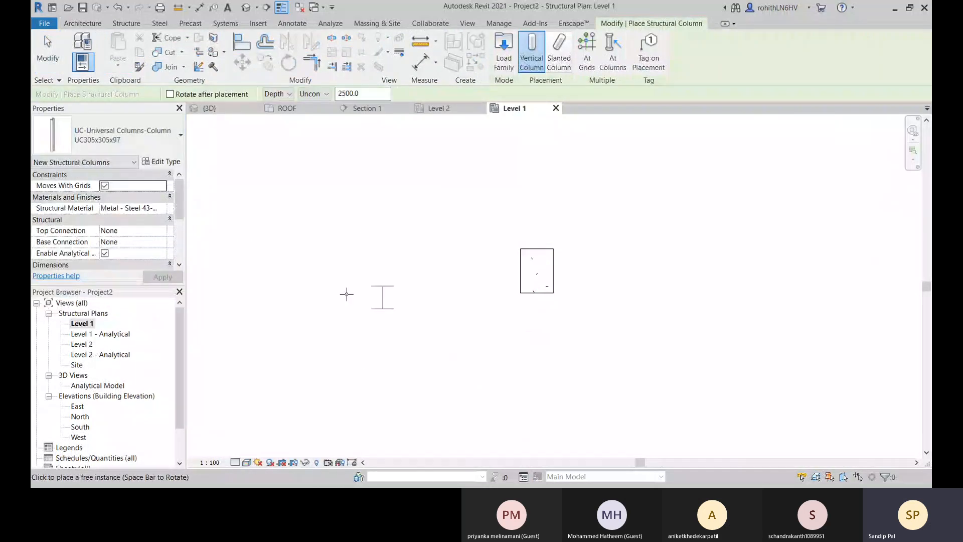
pyautogui.click(282, 95)
pyautogui.click(280, 117)
pyautogui.click(319, 93)
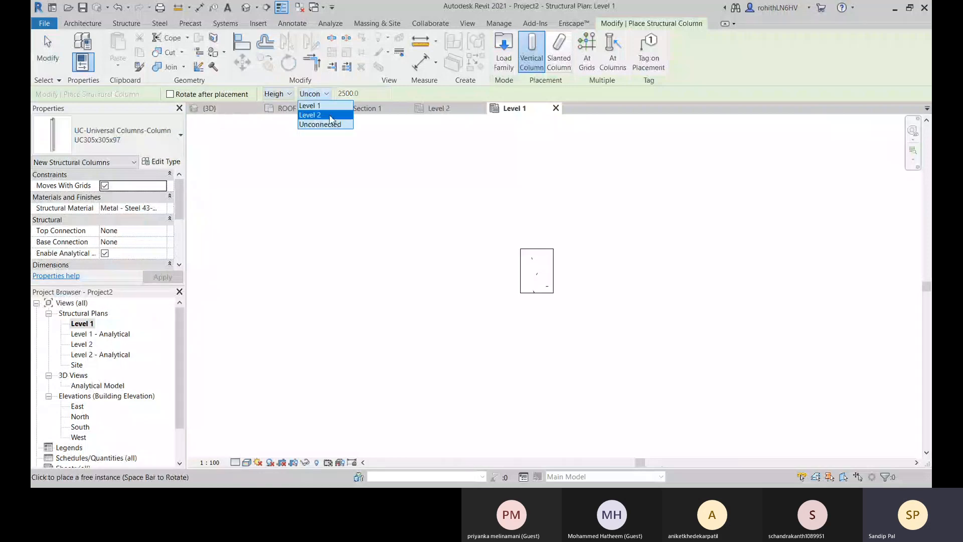
pyautogui.click(327, 115)
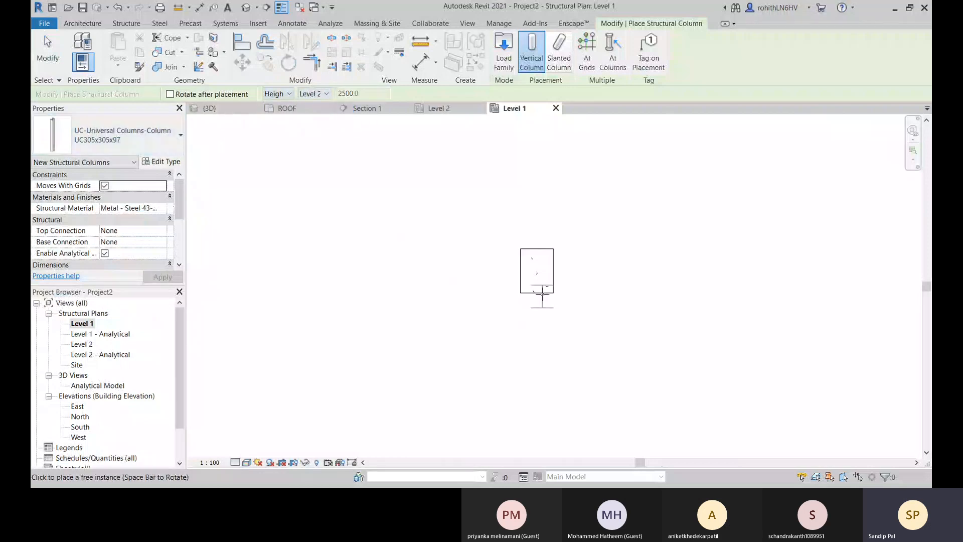
pyautogui.click(539, 273)
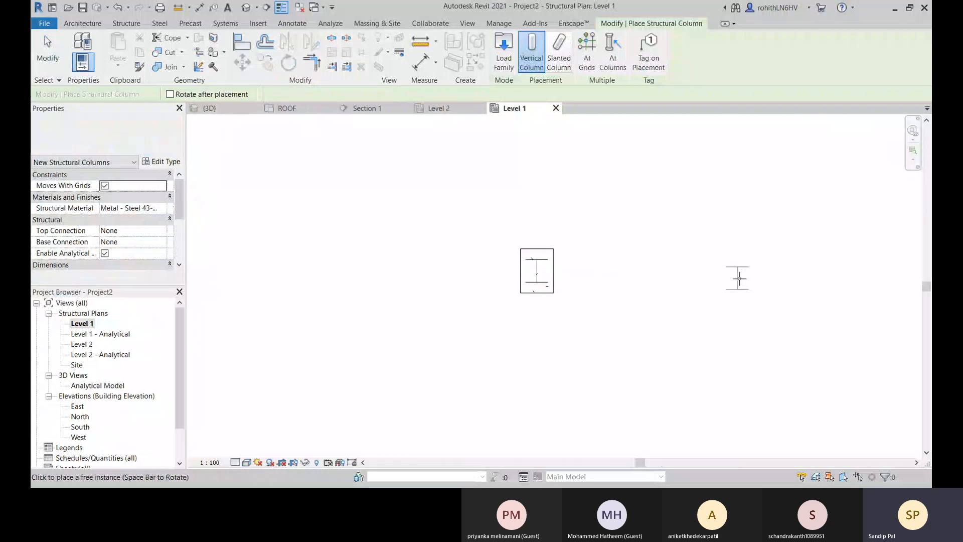
pyautogui.moveTo(511, 219); pyautogui.dragTo(507, 234, button='middle')
pyautogui.rightClick(476, 204)
pyautogui.click(492, 214)
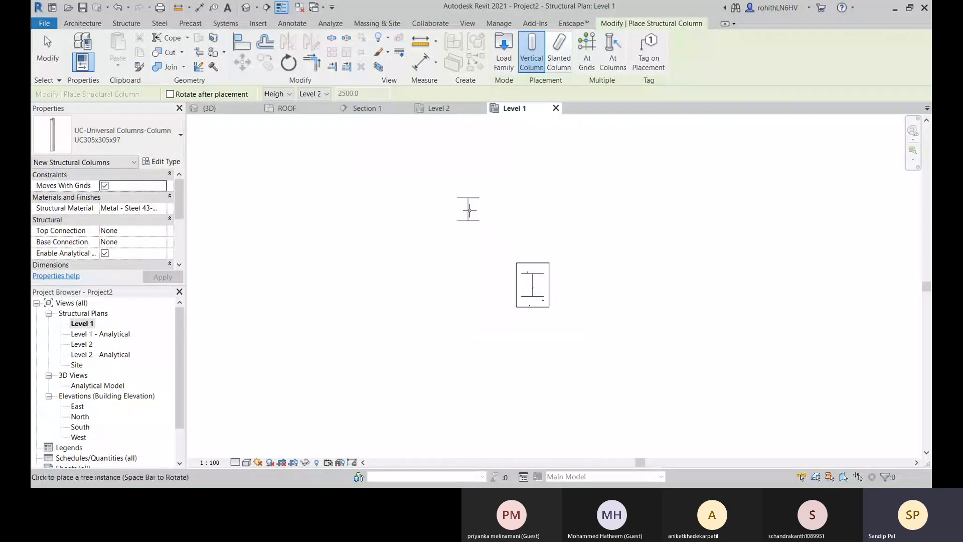
pyautogui.rightClick(468, 208)
pyautogui.click(488, 218)
# Show the two stacked columns in the default 3D view with Fine detail level and the Shaded visual style.
pyautogui.scroll(2, 557, 291)
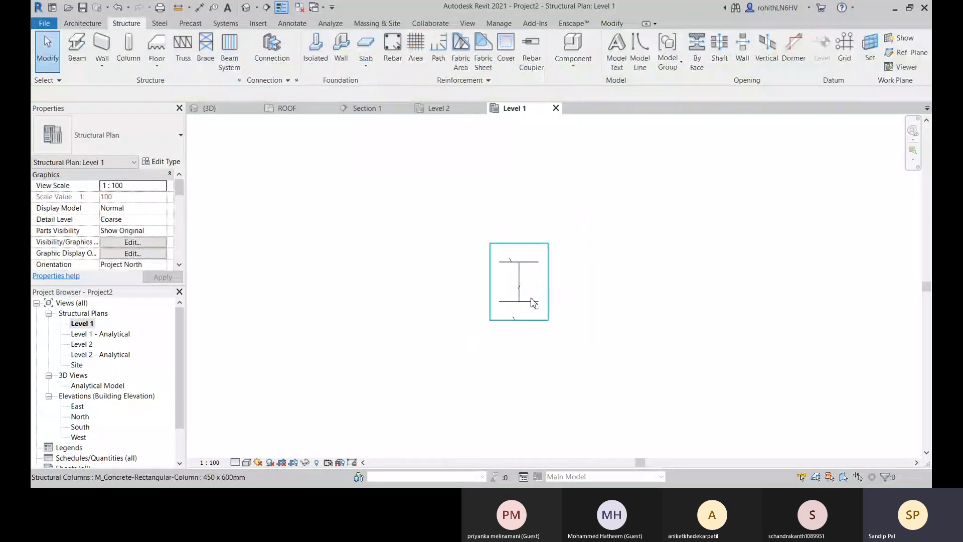
pyautogui.click(246, 7)
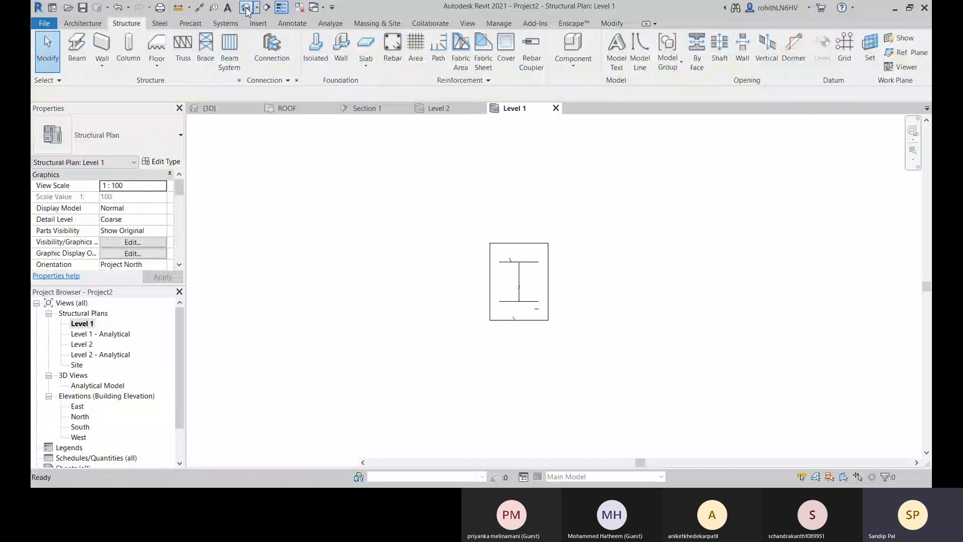
pyautogui.scroll(5, 574, 339)
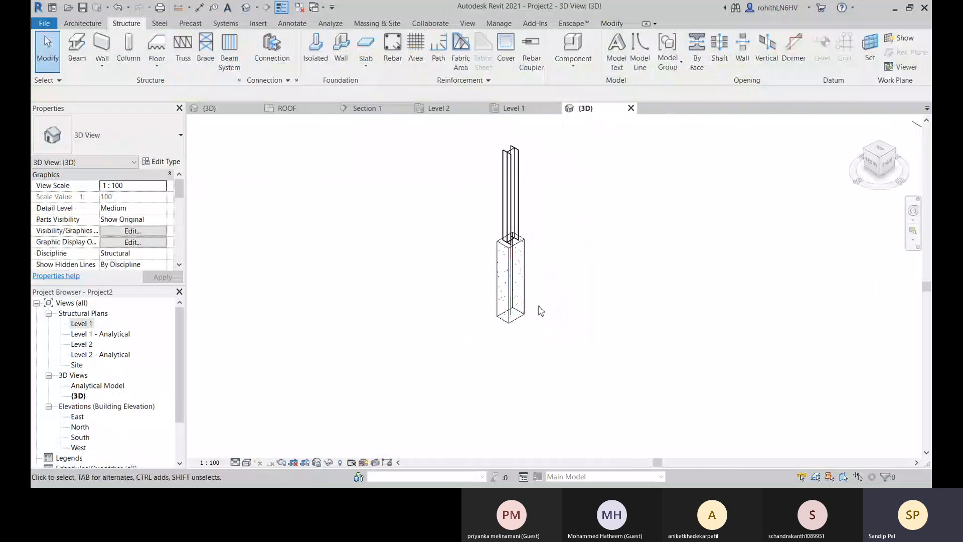
pyautogui.click(247, 462)
pyautogui.click(248, 455)
pyautogui.click(245, 463)
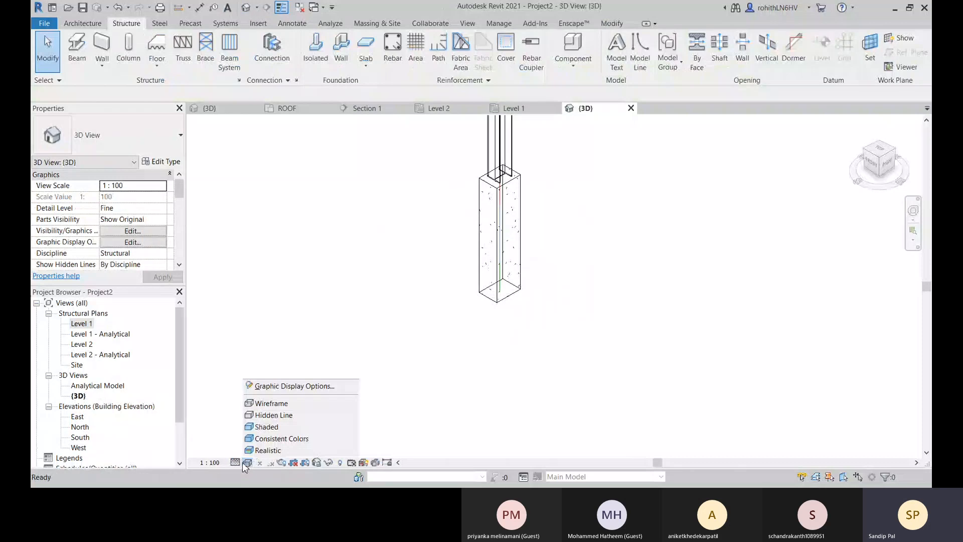
pyautogui.click(270, 426)
pyautogui.moveTo(519, 350); pyautogui.dragTo(476, 437, button='middle')
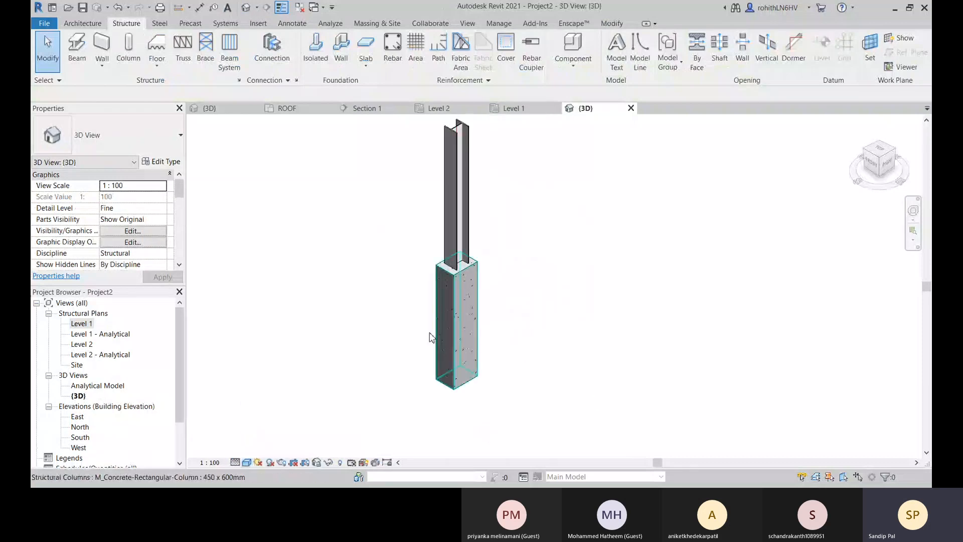
# Examine the joint where the steel column stands on top of the concrete column.
pyautogui.moveTo(531, 206); pyautogui.dragTo(514, 301, button='middle')
pyautogui.scroll(3, 464, 288)
pyautogui.scroll(1, 444, 210)
pyautogui.scroll(2, 441, 441)
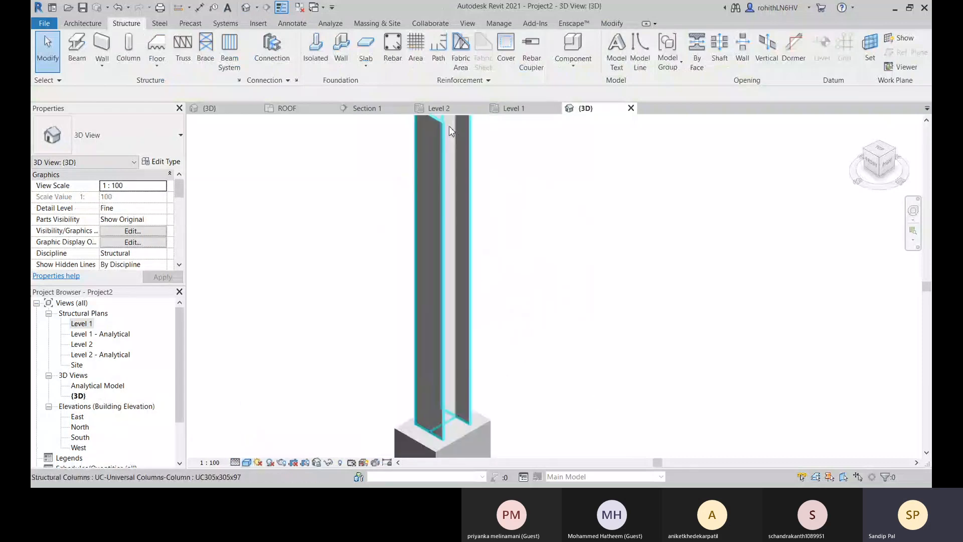
pyautogui.scroll(2, 458, 424)
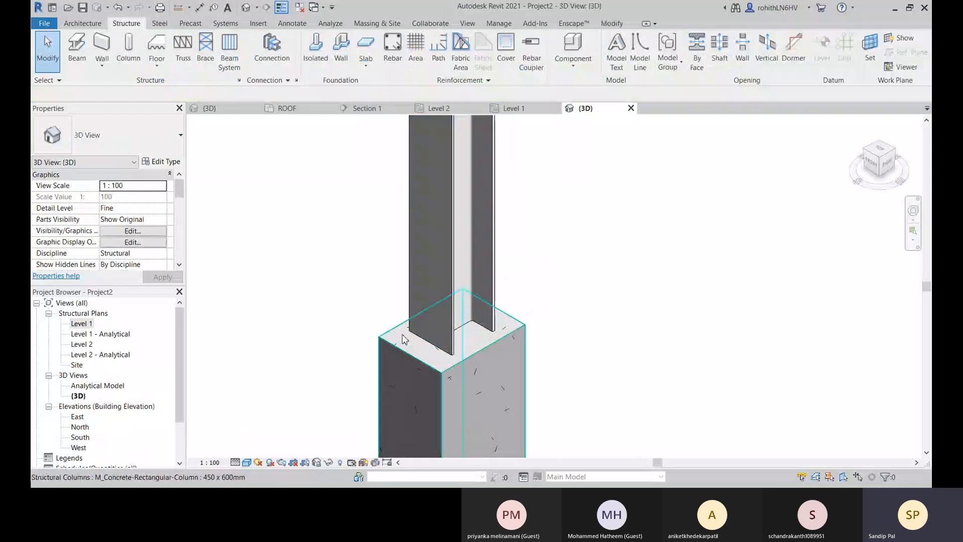
pyautogui.scroll(2, 419, 321)
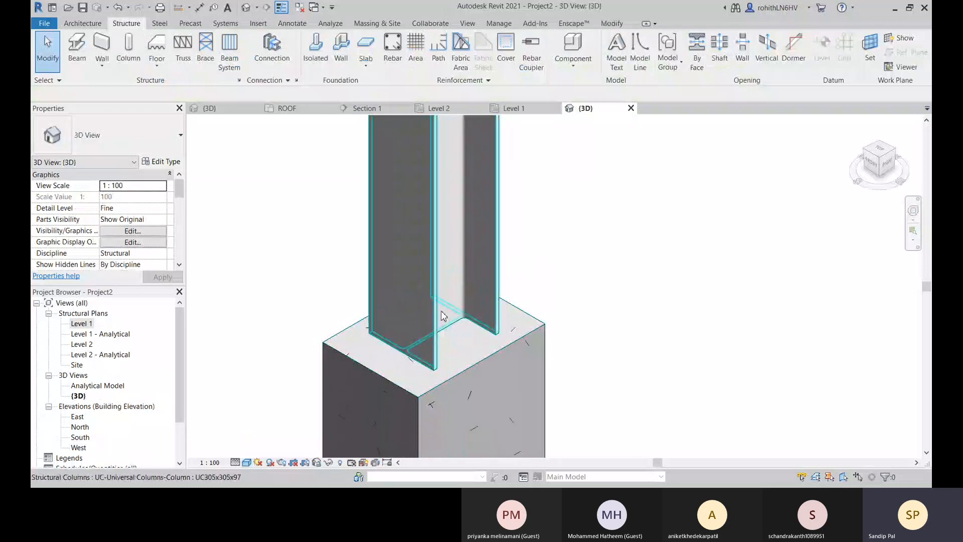
pyautogui.moveTo(365, 364); pyautogui.dragTo(370, 350, button='middle')
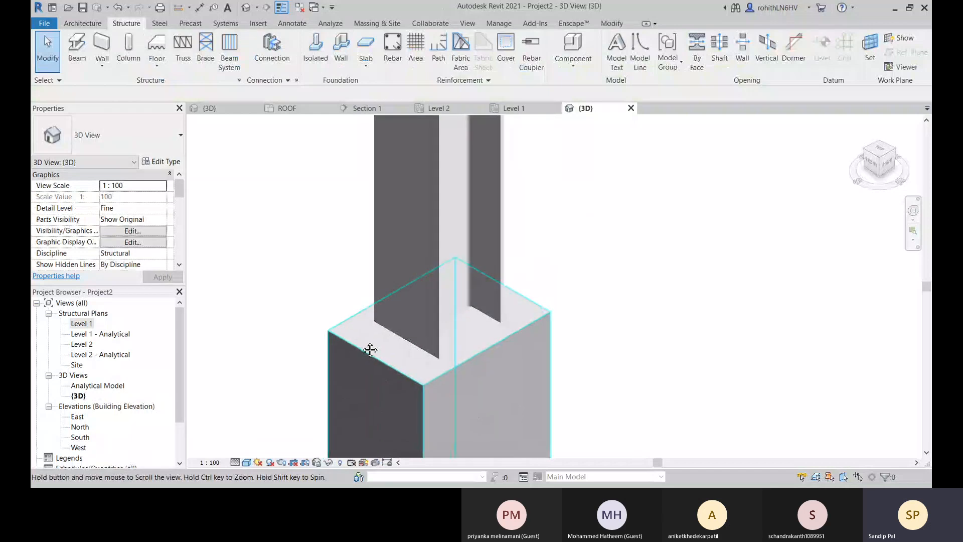
pyautogui.click(273, 57)
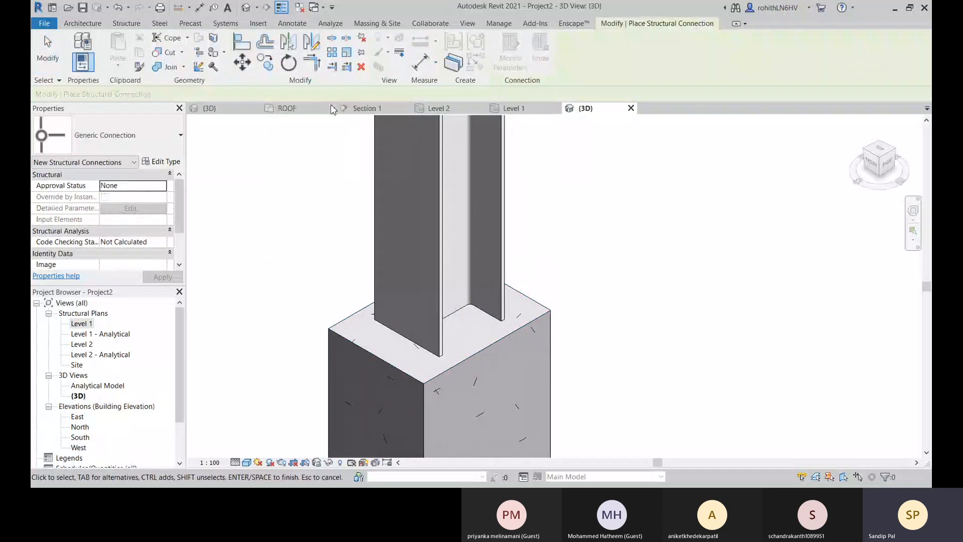
pyautogui.click(164, 135)
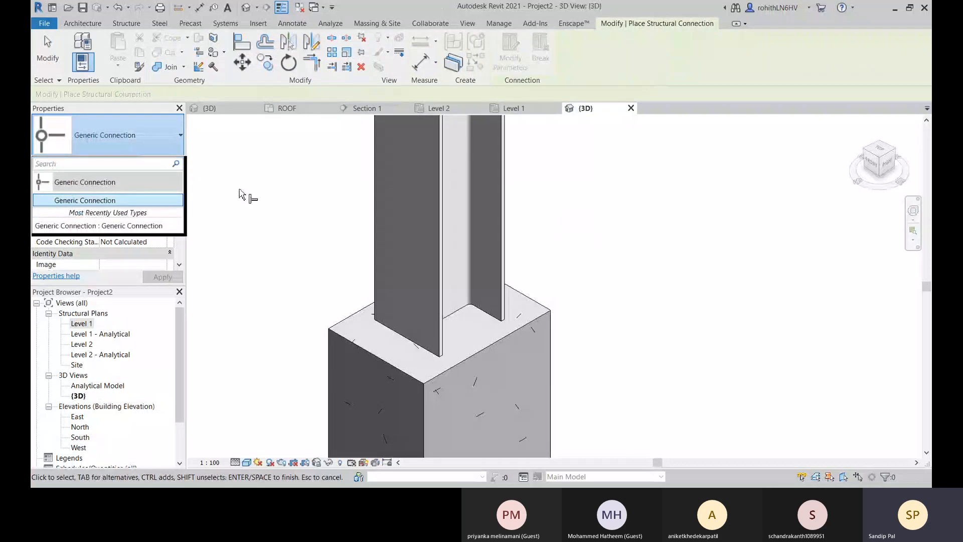
pyautogui.rightClick(269, 171)
pyautogui.click(284, 186)
pyautogui.rightClick(238, 186)
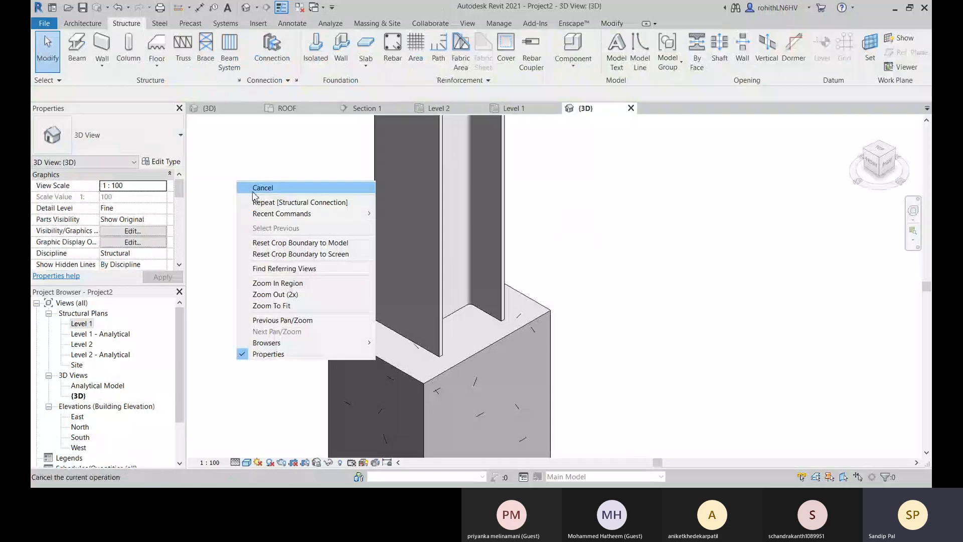
pyautogui.click(251, 185)
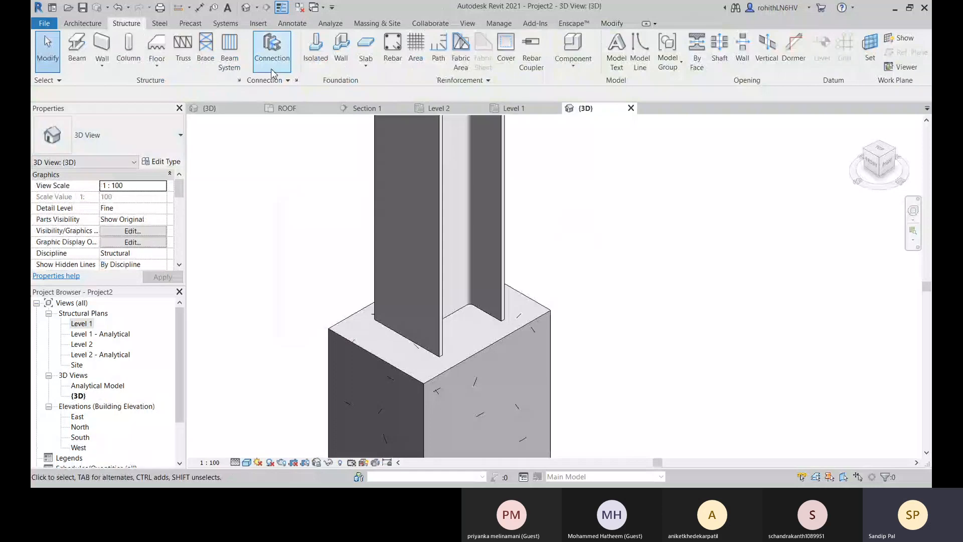
# Load the Base plate connection into the project through the structural connection settings.
pyautogui.click(298, 82)
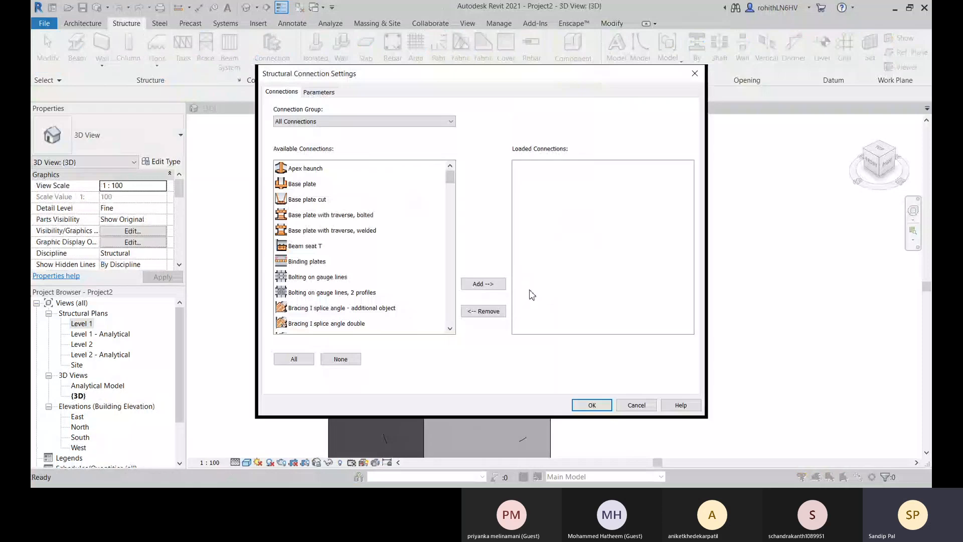
pyautogui.click(307, 186)
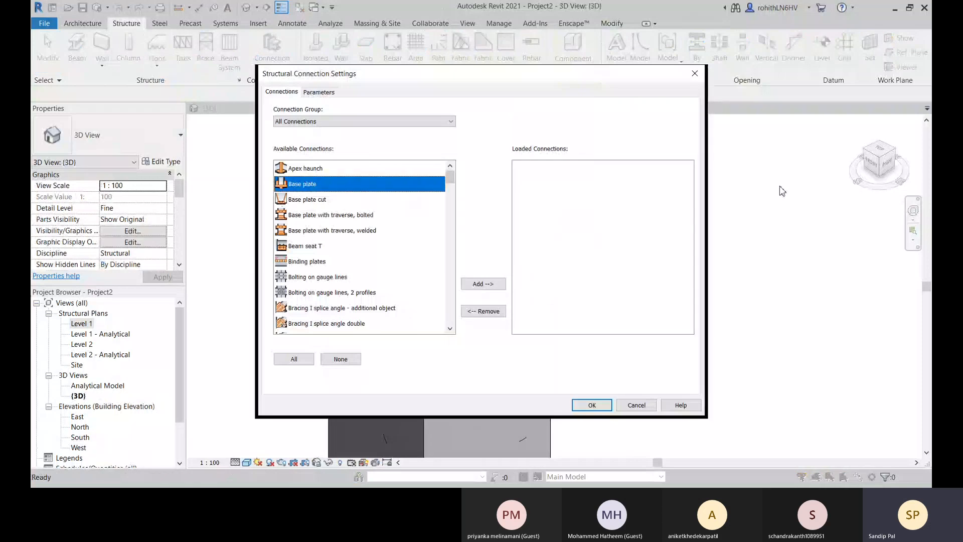
pyautogui.doubleClick(301, 185)
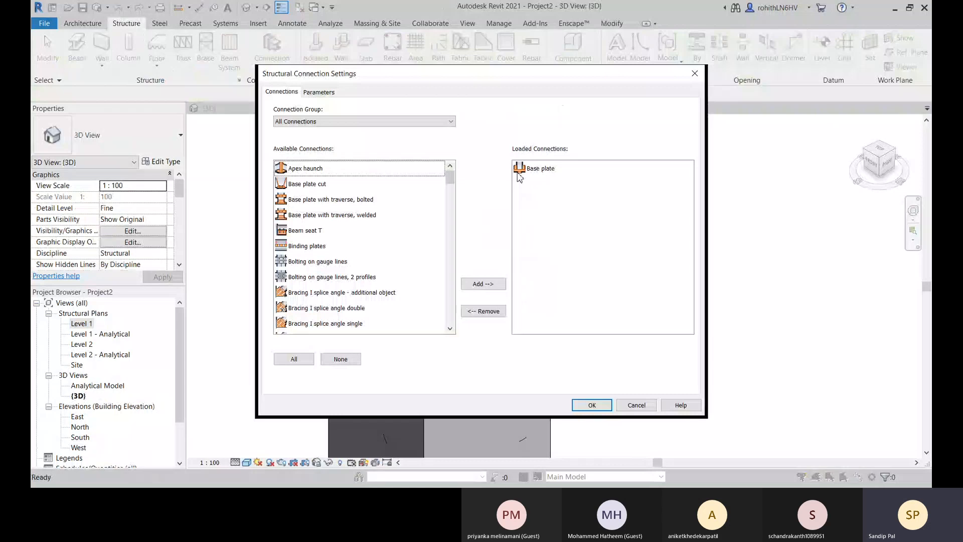
pyautogui.click(591, 405)
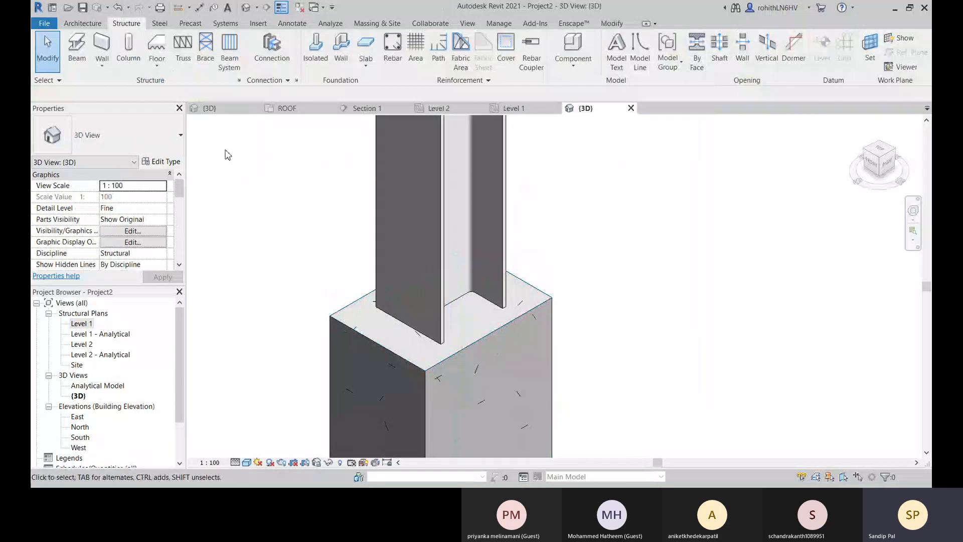
# Place a Base plate structural connection between the UC305x305x97 steel column and the 450 x 600mm concrete column, and clear the selection.
pyautogui.click(281, 57)
pyautogui.click(106, 135)
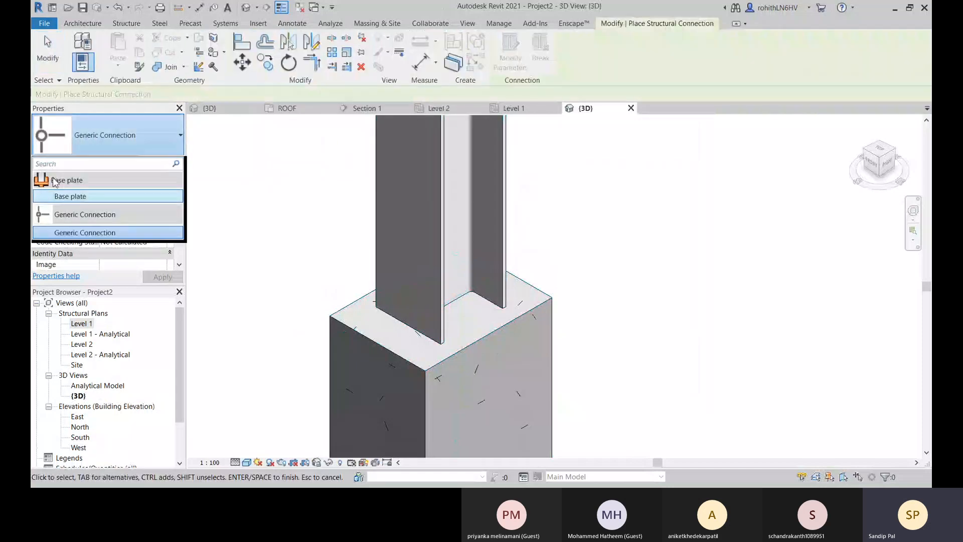
pyautogui.moveTo(90, 198)
pyautogui.click(70, 196)
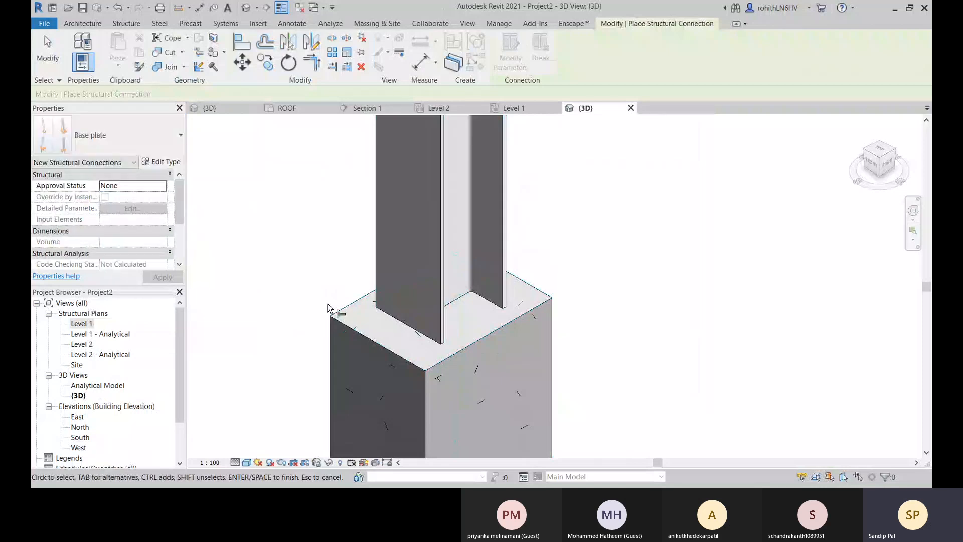
pyautogui.click(427, 254)
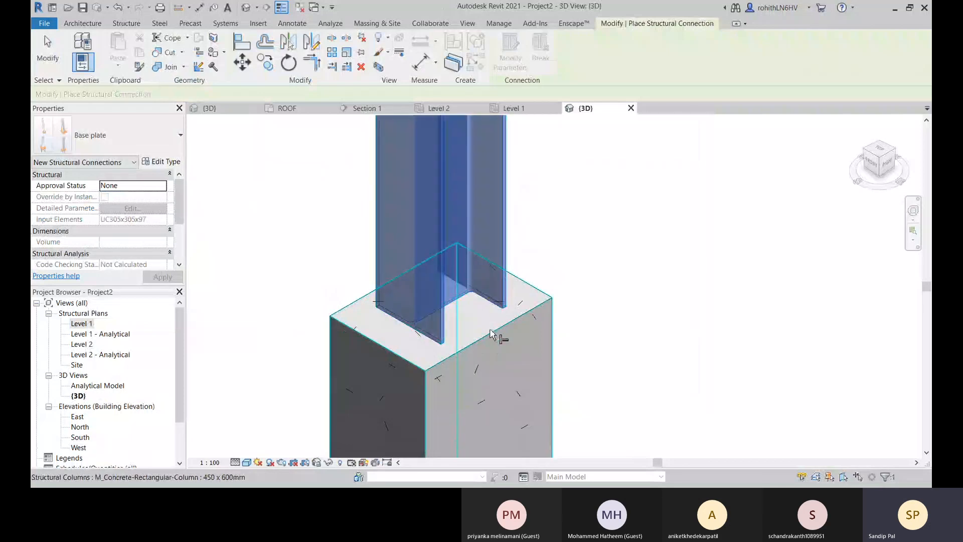
pyautogui.click(479, 356)
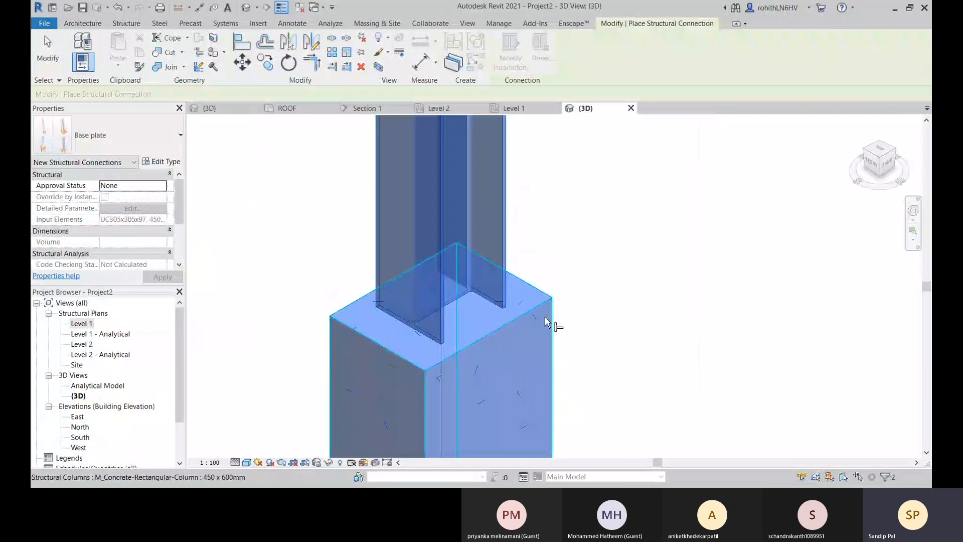
pyautogui.press('Return')
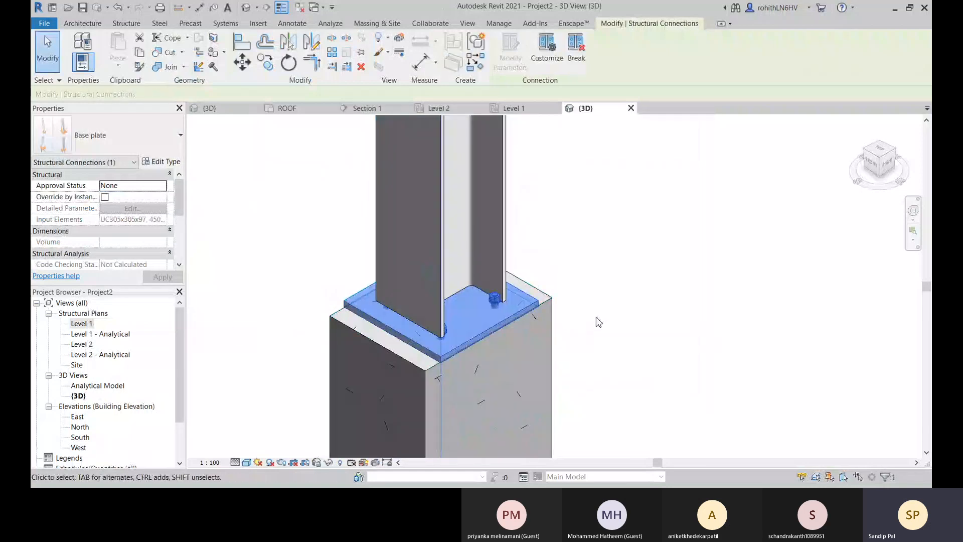
pyautogui.keyDown('shift'); pyautogui.moveTo(599, 322); pyautogui.dragTo(489, 325, button='middle'); pyautogui.keyUp('shift')
pyautogui.click(686, 290)
# Enable Override by Instance for the base plate connection and open its modifiable parameters at the base plate layout settings.
pyautogui.scroll(5, 432, 326)
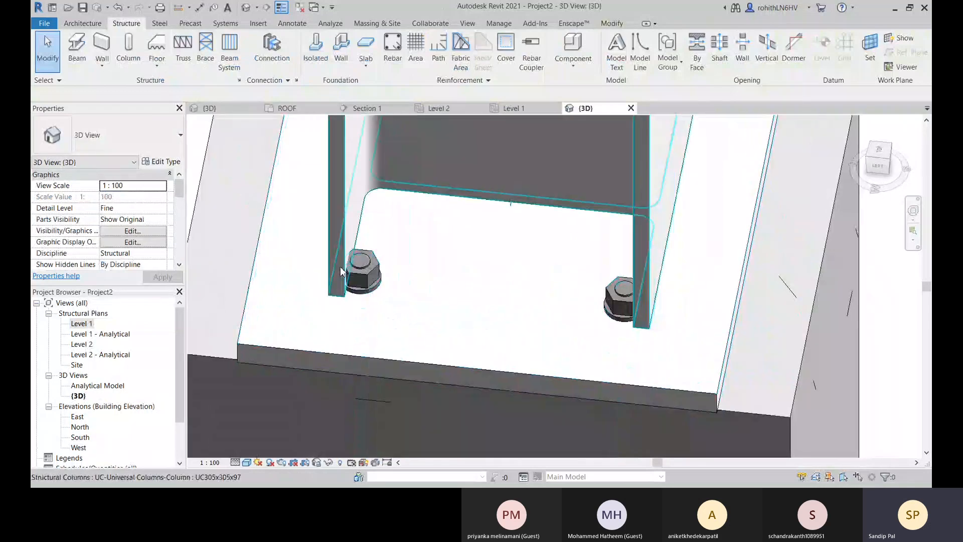
pyautogui.scroll(-6, 351, 276)
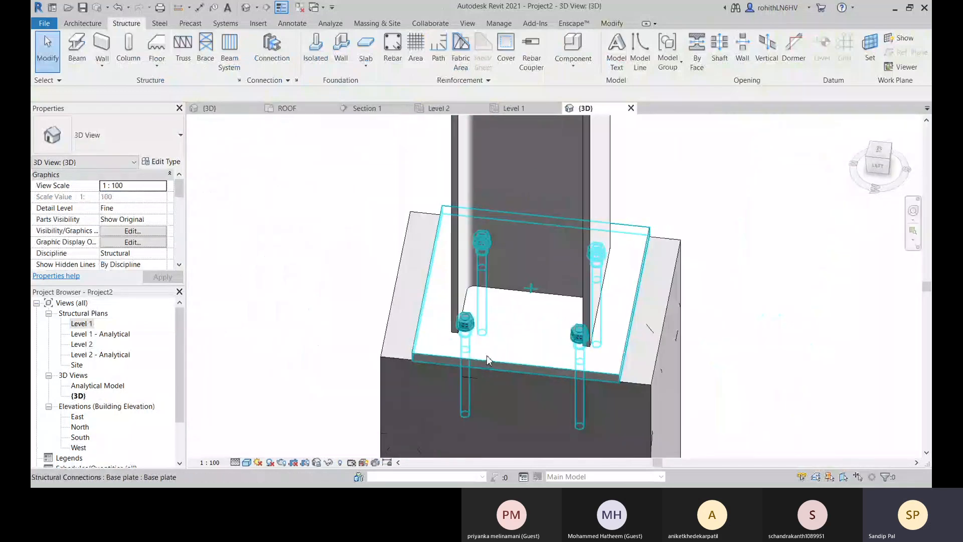
pyautogui.click(507, 371)
pyautogui.moveTo(538, 360); pyautogui.dragTo(550, 352, button='middle')
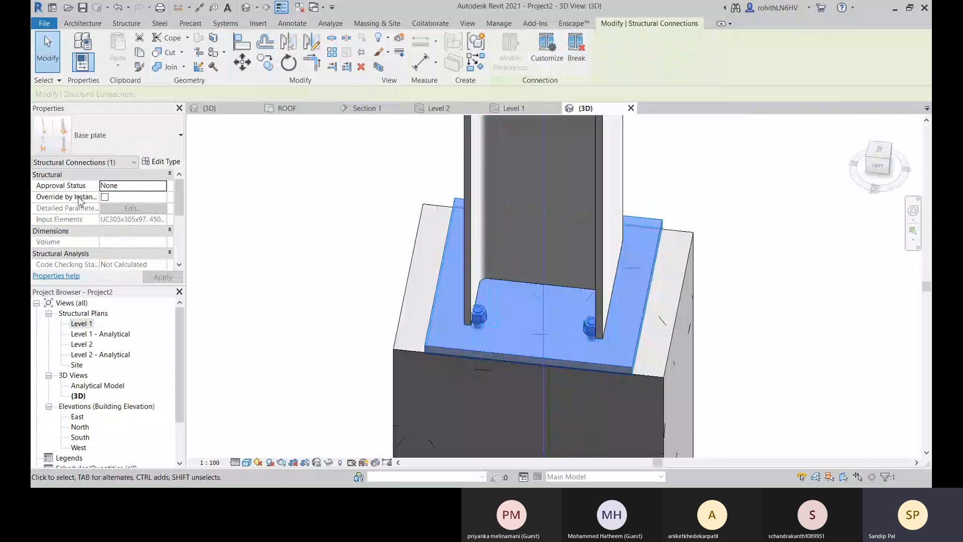
pyautogui.click(105, 197)
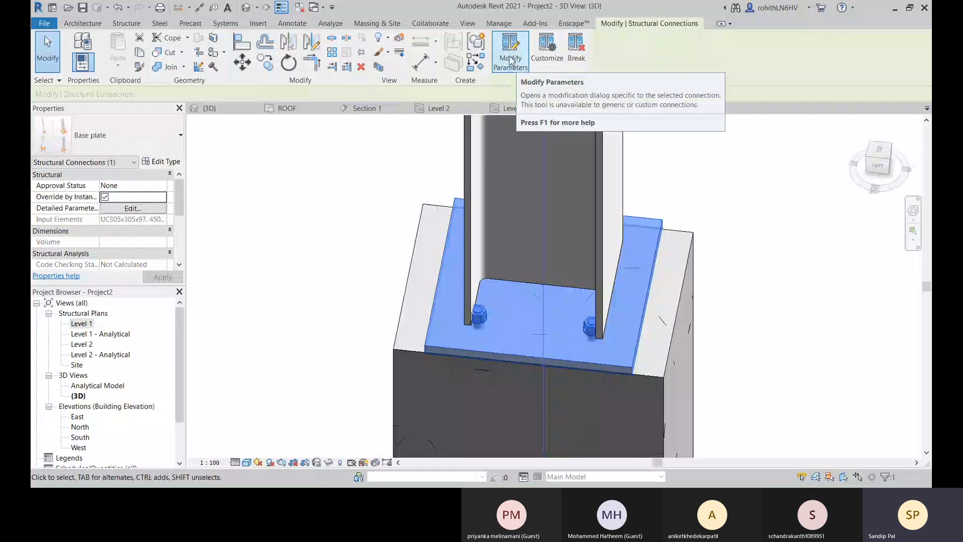
pyautogui.click(511, 60)
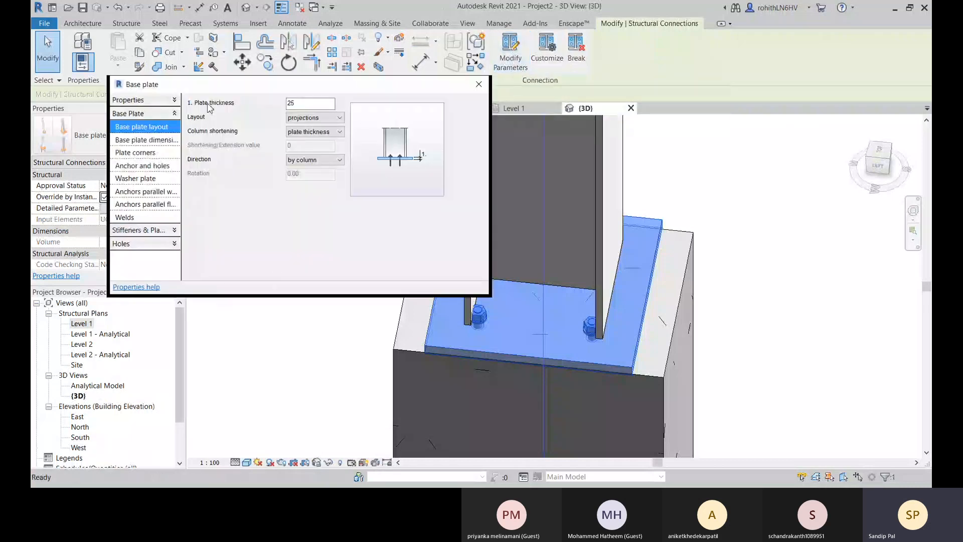
pyautogui.moveTo(217, 84); pyautogui.dragTo(205, 111)
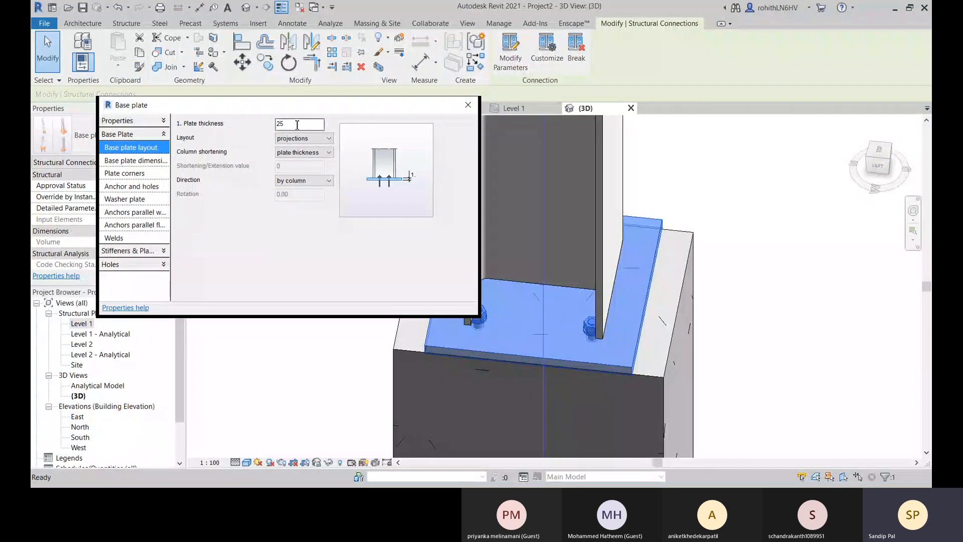
pyautogui.click(320, 140)
pyautogui.click(320, 140)
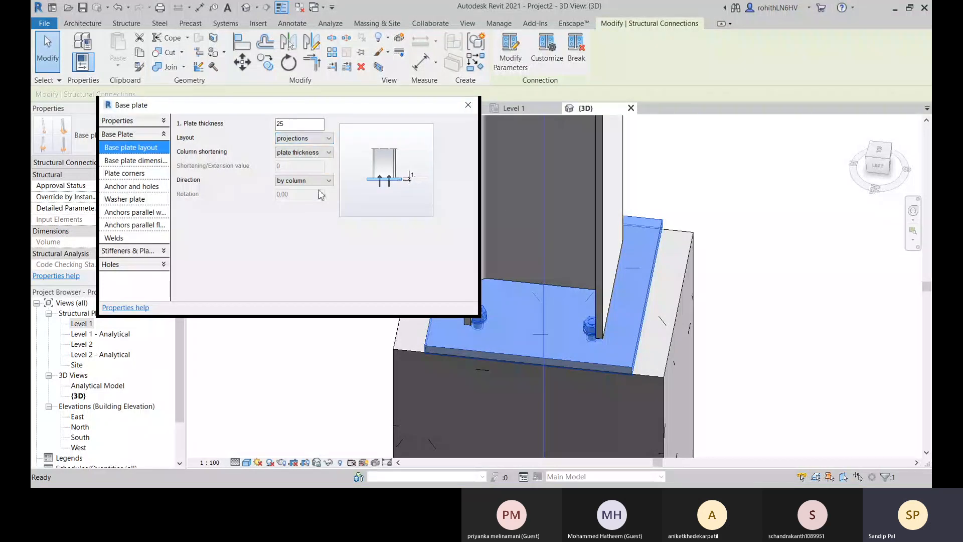
# Turn off equal projections for the base plate and set Projections 1 to 4 to 50 each.
pyautogui.click(147, 161)
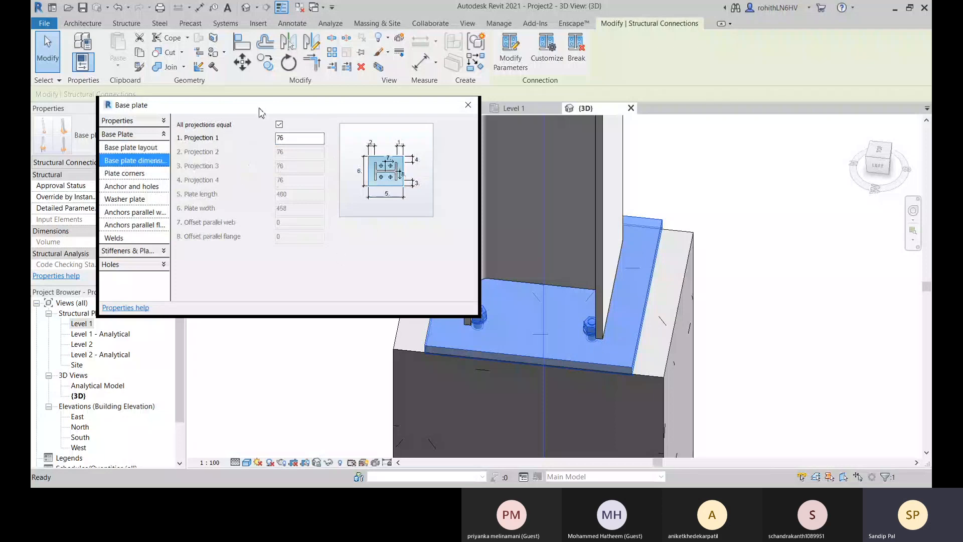
pyautogui.click(279, 124)
pyautogui.doubleClick(288, 138)
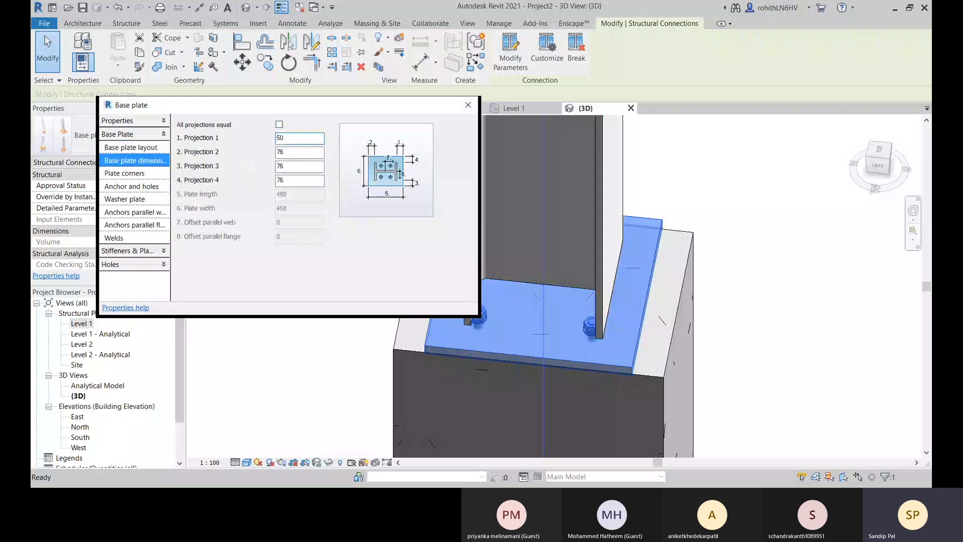
pyautogui.doubleClick(309, 152)
pyautogui.write('50')
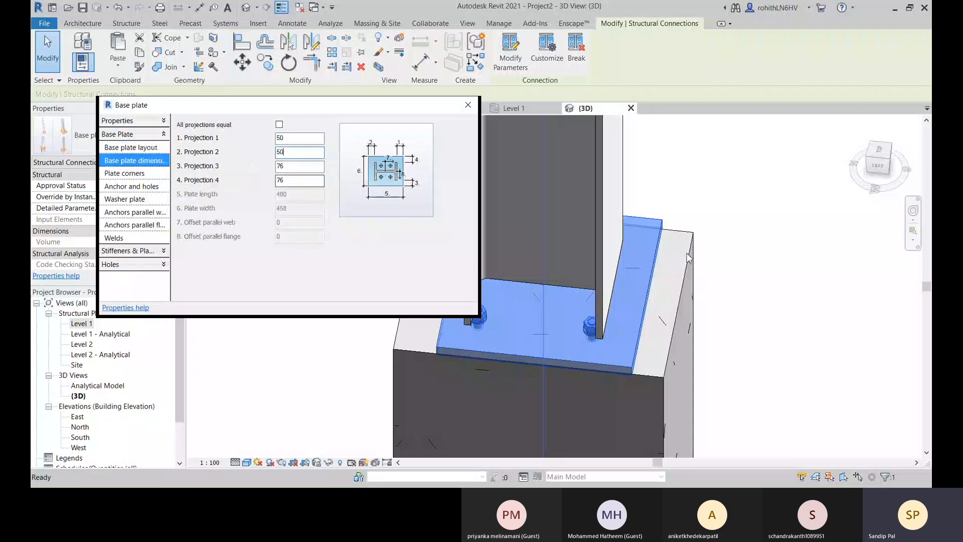
pyautogui.click(311, 165)
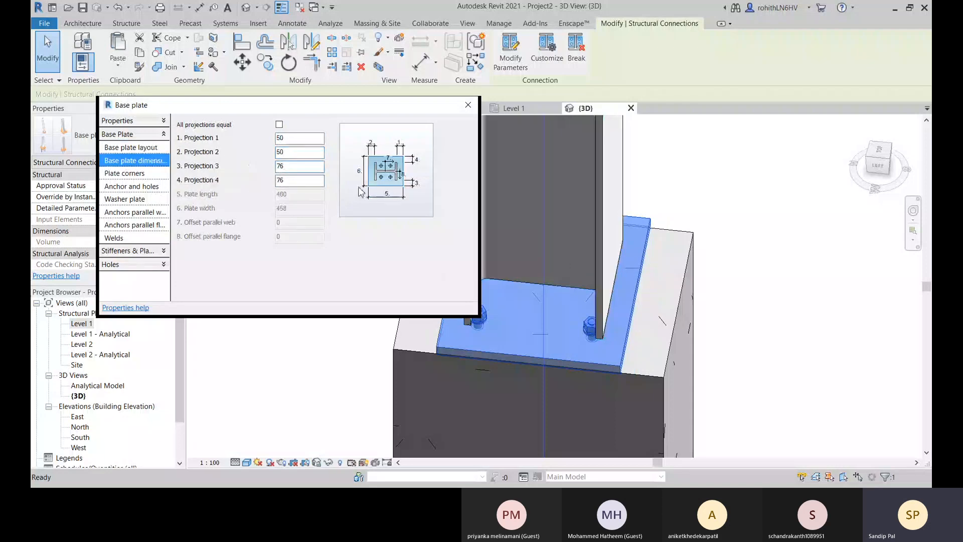
pyautogui.moveTo(298, 171); pyautogui.dragTo(251, 170)
pyautogui.write('50')
pyautogui.moveTo(296, 182); pyautogui.dragTo(284, 183)
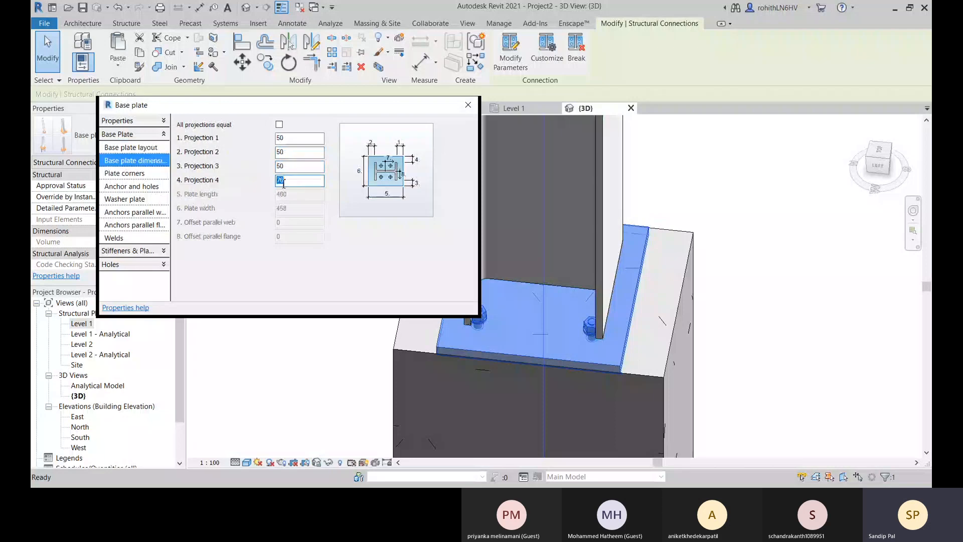
pyautogui.write('50')
pyautogui.click(307, 166)
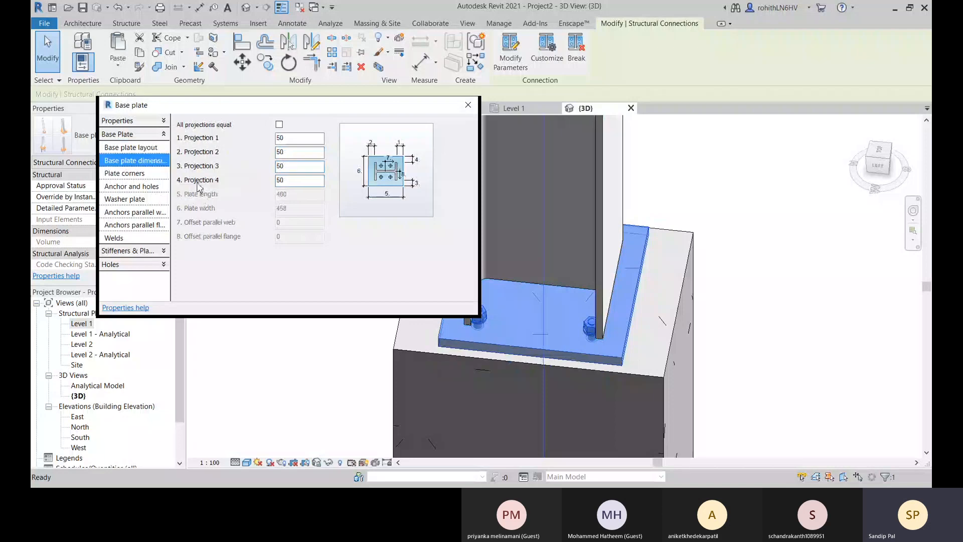
# Try the fillet and cut shapes on base plate corner 1, and settle on convex.
pyautogui.click(123, 174)
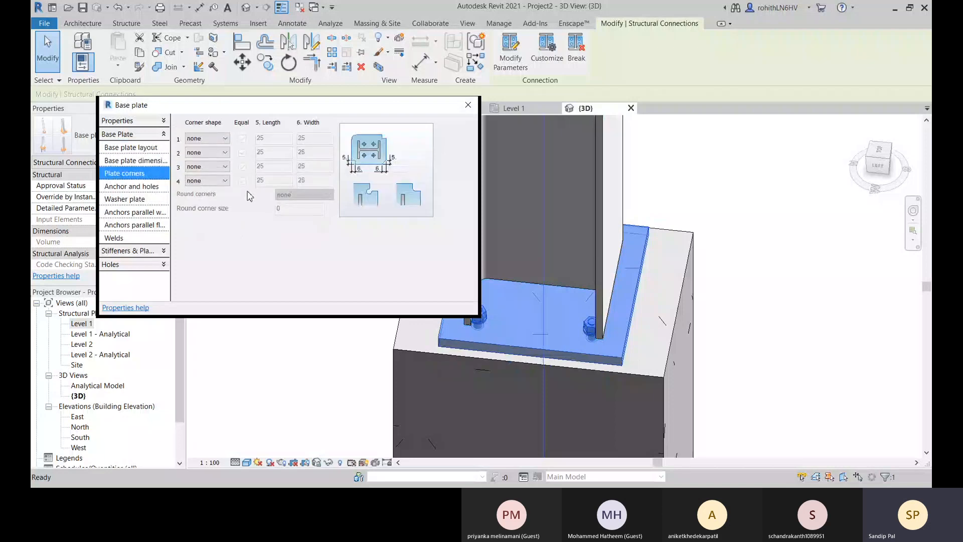
pyautogui.click(214, 141)
pyautogui.click(201, 152)
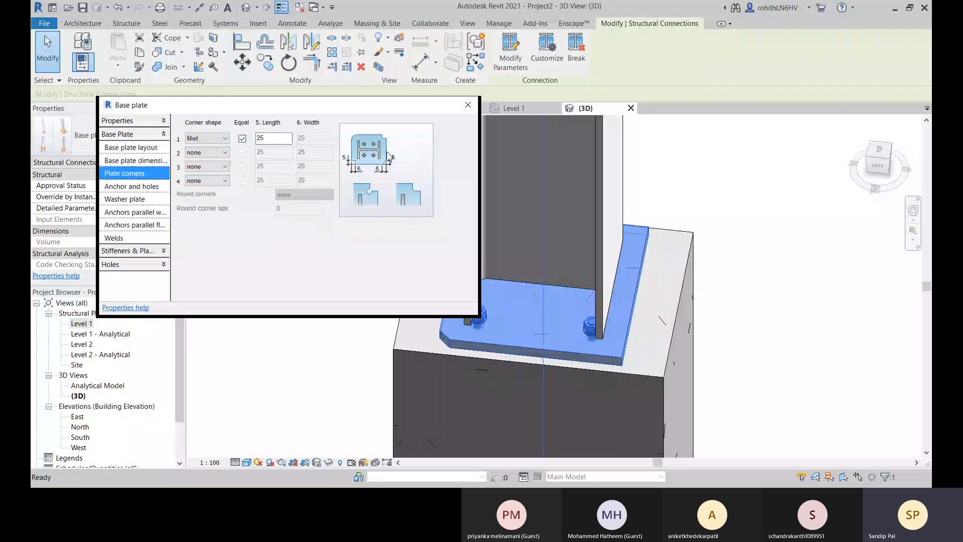
pyautogui.click(217, 139)
pyautogui.click(208, 167)
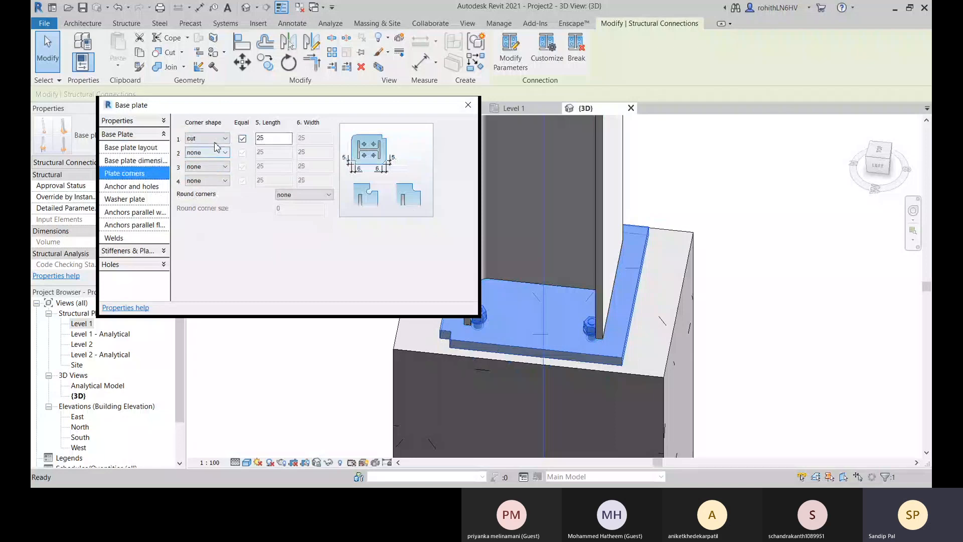
pyautogui.click(216, 143)
pyautogui.click(206, 169)
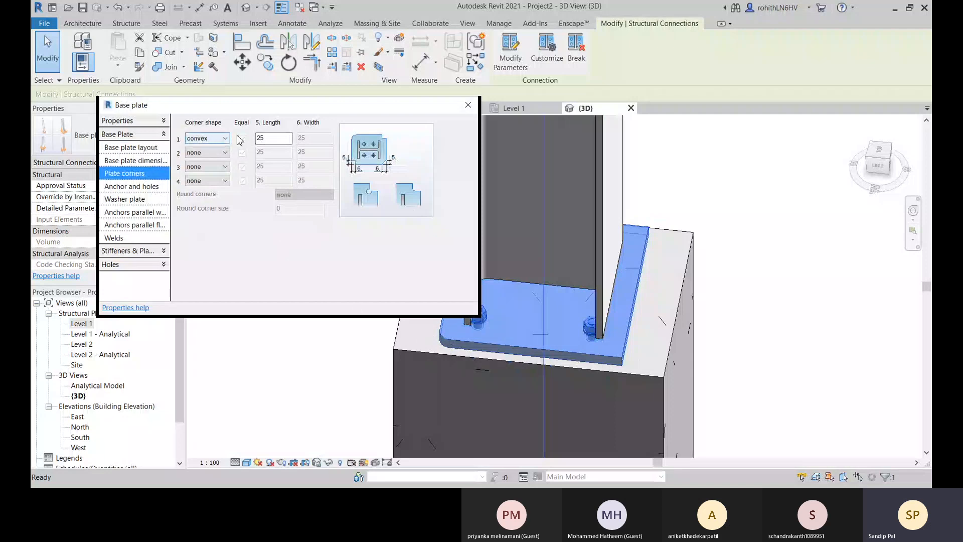
# Set the shape of base plate corners 2, 3 and 4 to convex.
pyautogui.click(211, 153)
pyautogui.click(211, 186)
pyautogui.click(217, 167)
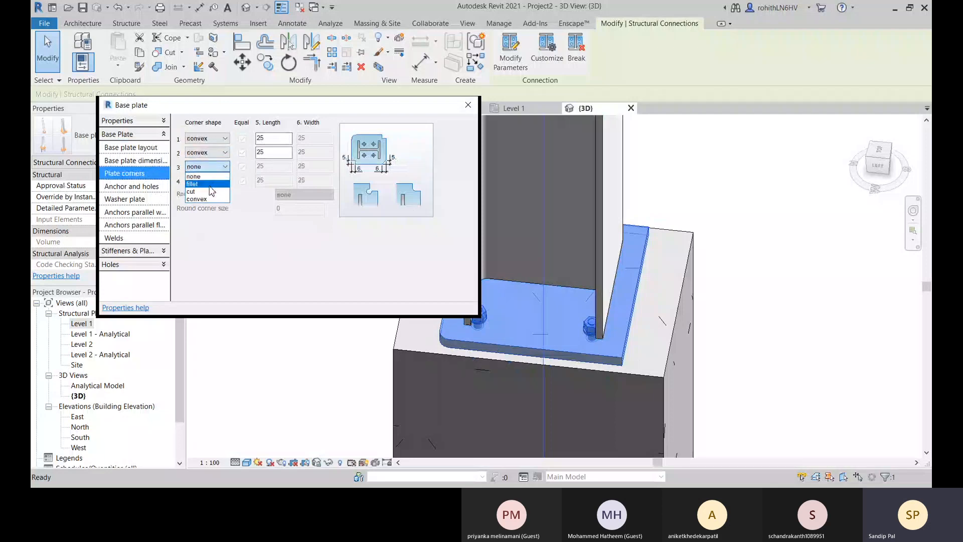
pyautogui.click(211, 199)
pyautogui.click(218, 181)
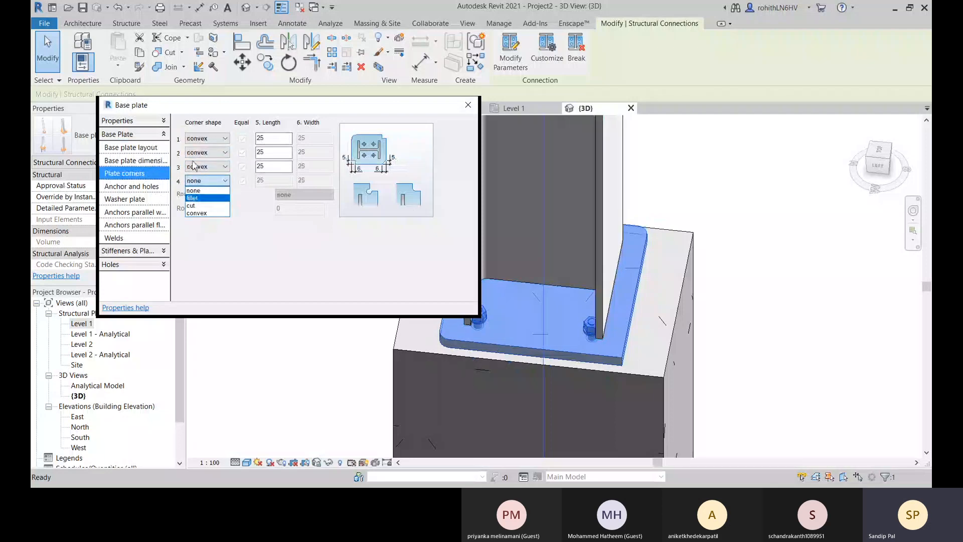
pyautogui.click(203, 214)
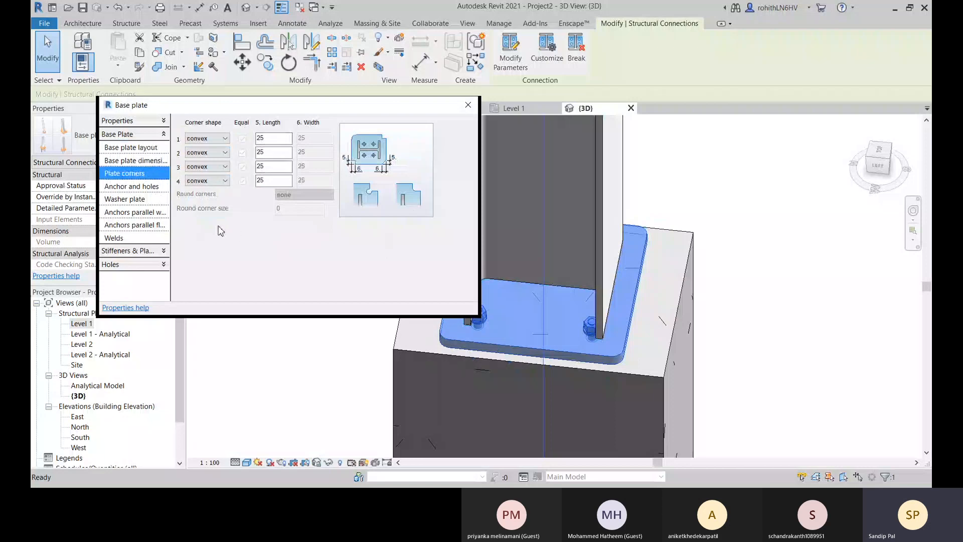
# Set the base plate's anchor diameter to 27.00 mm and the anchor length to 250.
pyautogui.click(131, 188)
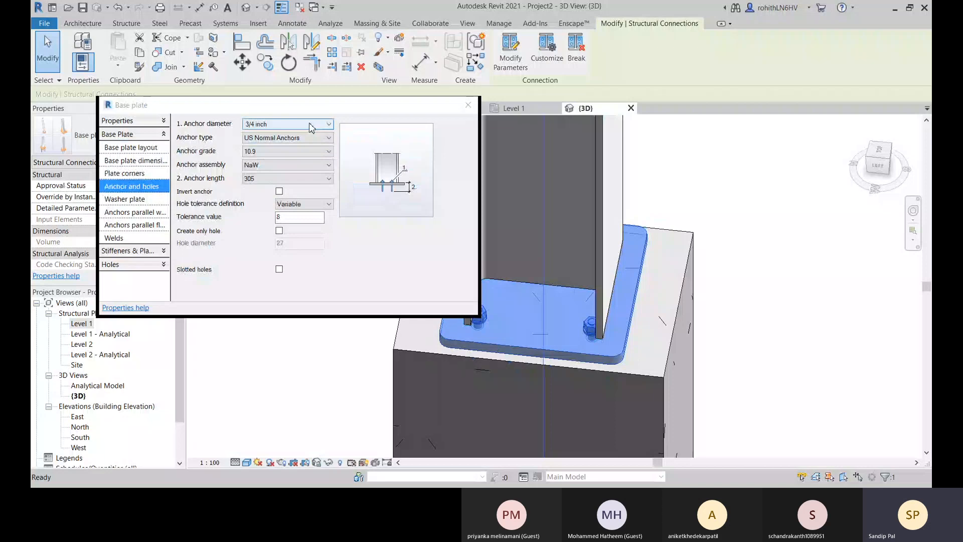
pyautogui.click(290, 221)
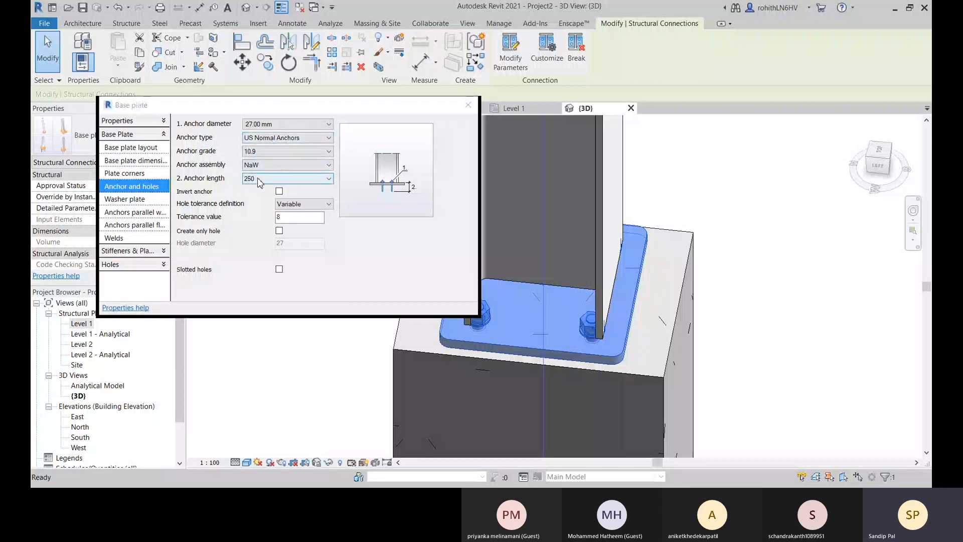
pyautogui.click(216, 184)
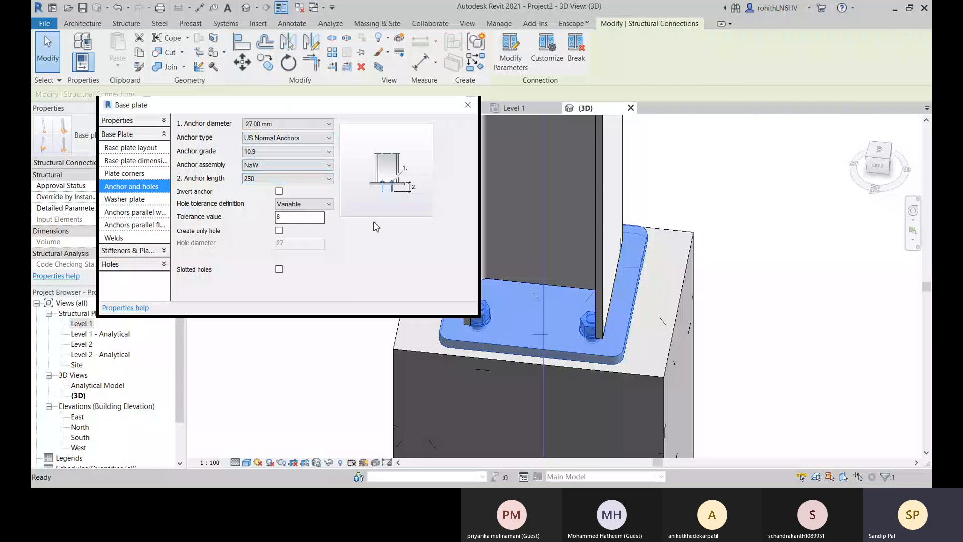
# Try creating washer plates at the base plate anchors and turn them off again.
pyautogui.click(132, 200)
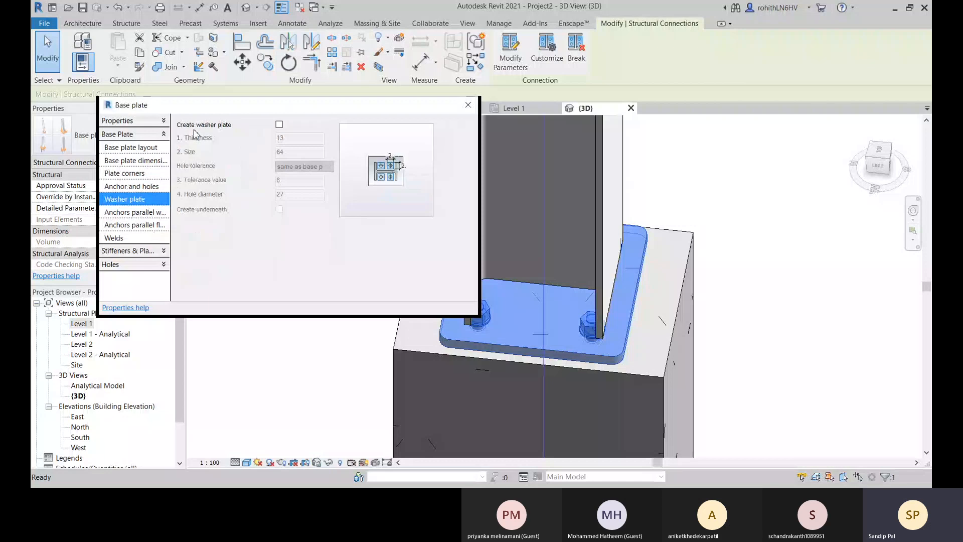
pyautogui.click(279, 125)
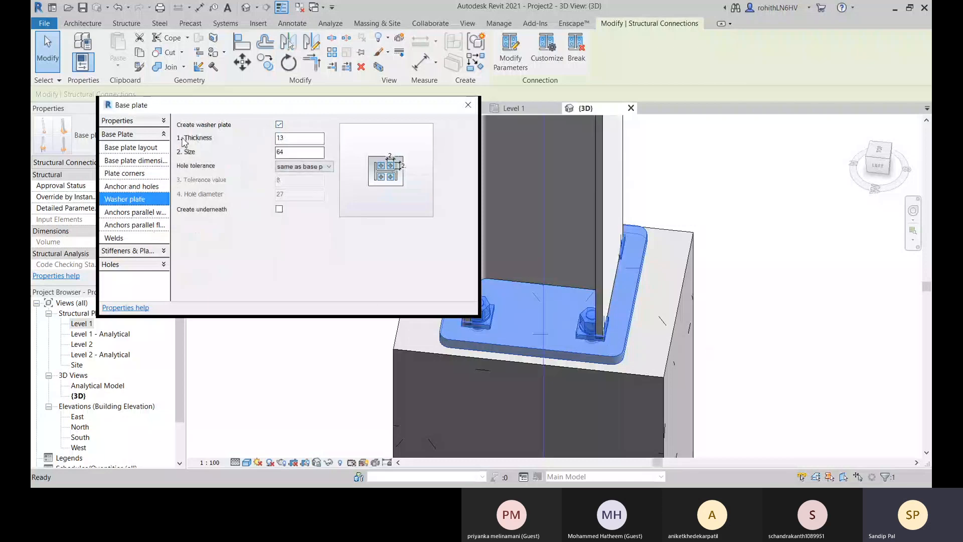
pyautogui.click(278, 124)
# Try an intermediate distance of 150 for the anchors parallel to the flange, and settle on 175.
pyautogui.click(133, 213)
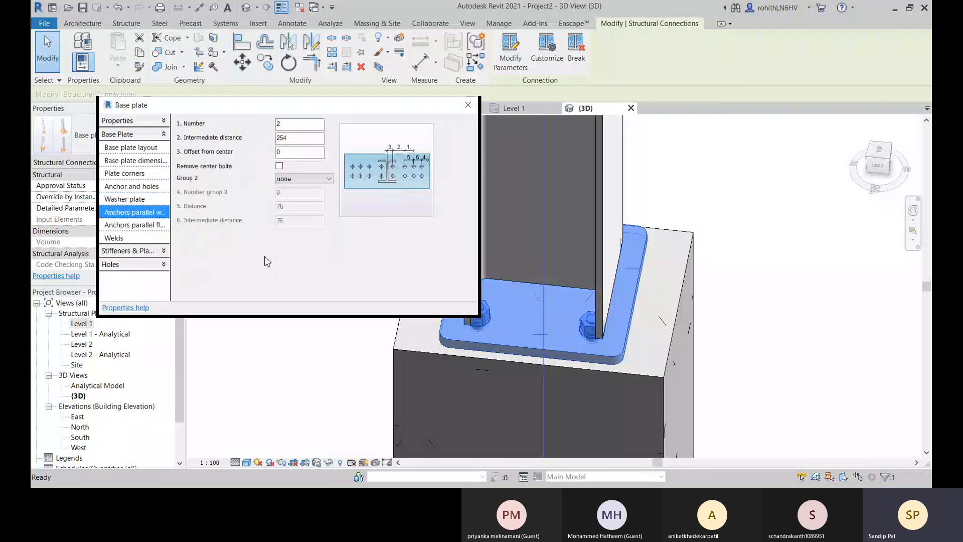
pyautogui.click(145, 226)
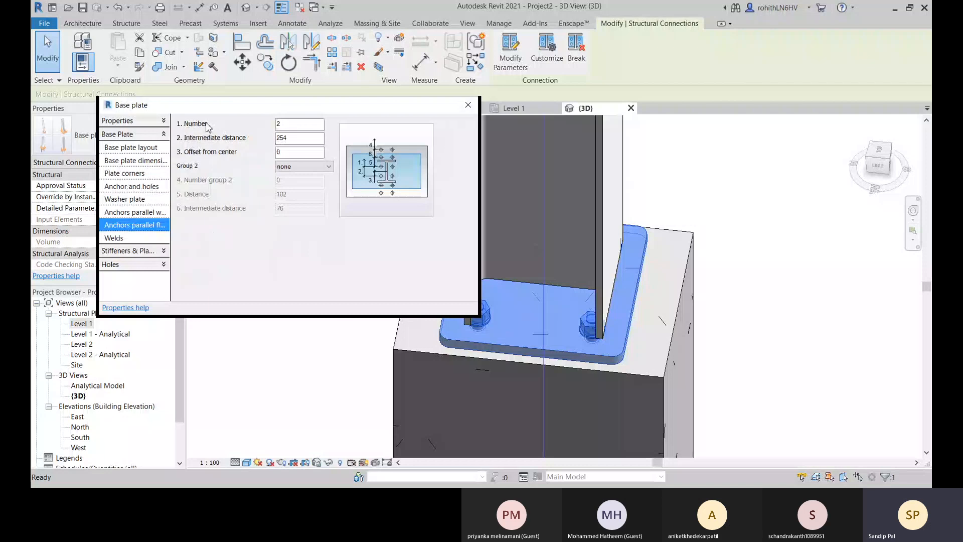
pyautogui.moveTo(229, 110); pyautogui.dragTo(140, 114)
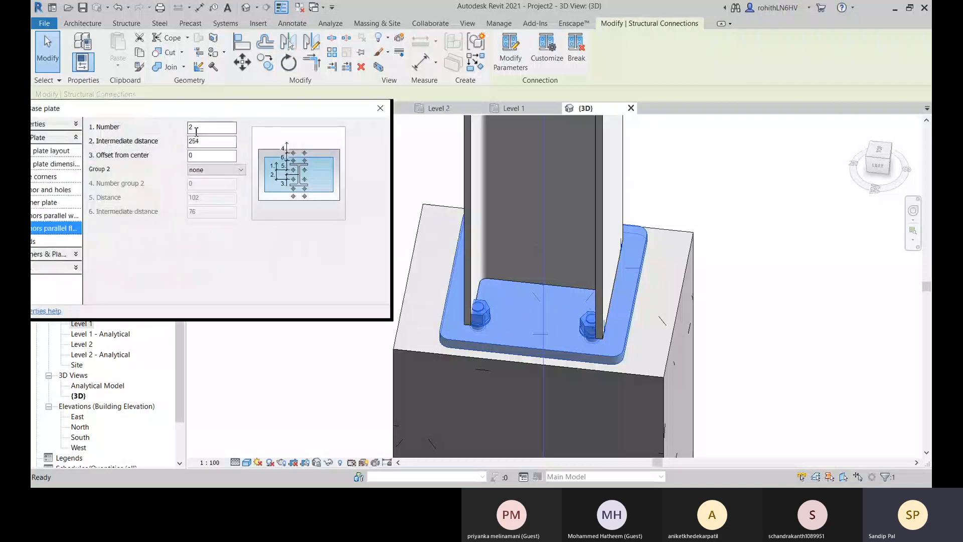
pyautogui.moveTo(196, 113); pyautogui.dragTo(246, 100)
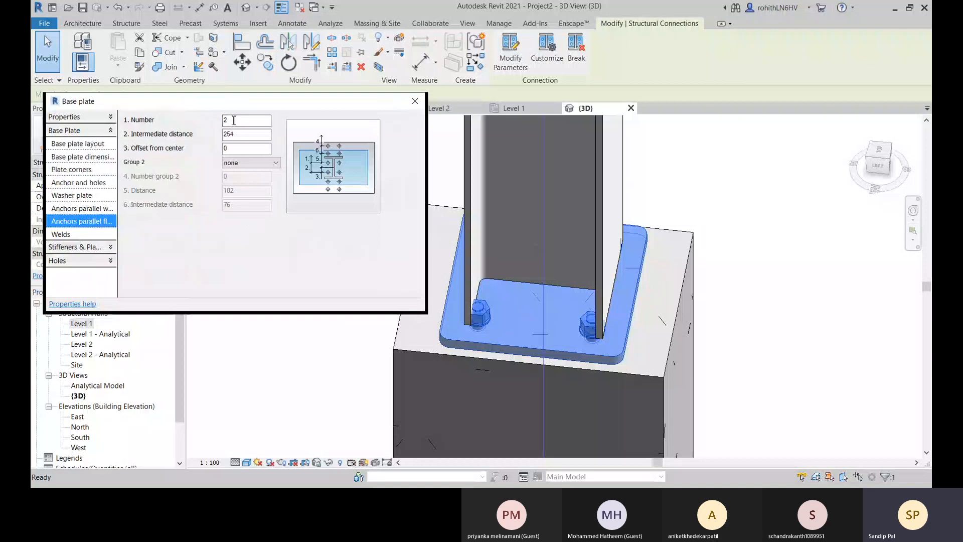
pyautogui.doubleClick(240, 135)
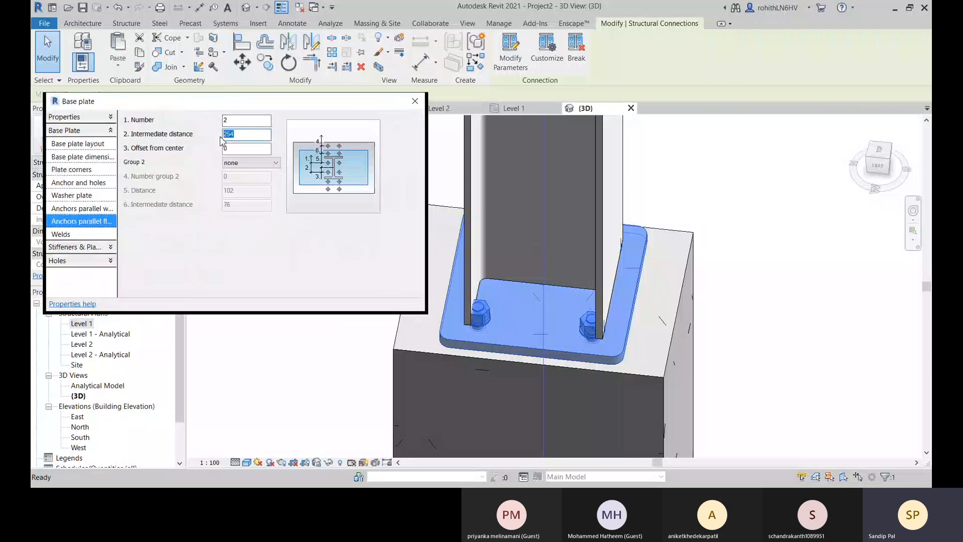
pyautogui.write('150')
pyautogui.click(246, 120)
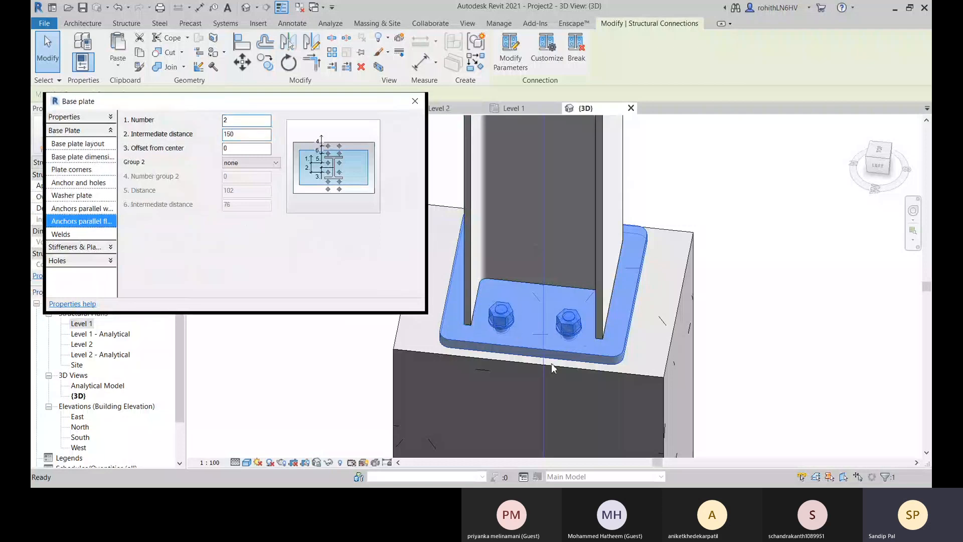
pyautogui.moveTo(240, 134); pyautogui.dragTo(213, 134)
pyautogui.write('175')
pyautogui.click(242, 121)
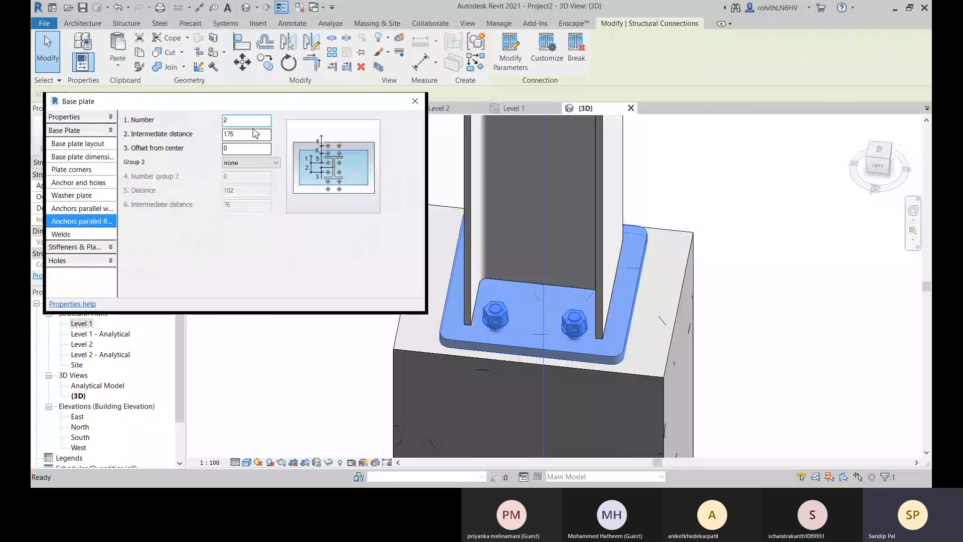
pyautogui.click(248, 148)
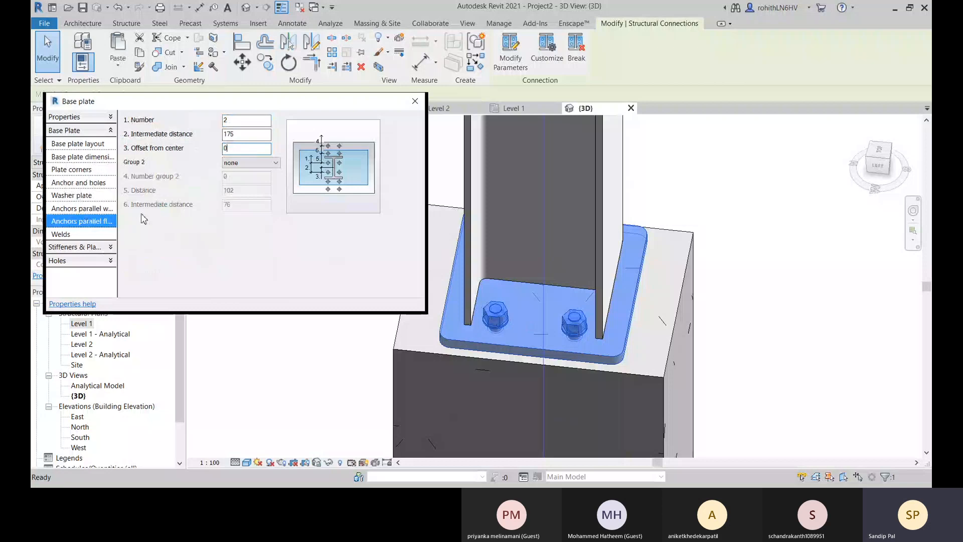
# Set the intermediate distance of the anchors parallel to the web to 175.
pyautogui.click(82, 208)
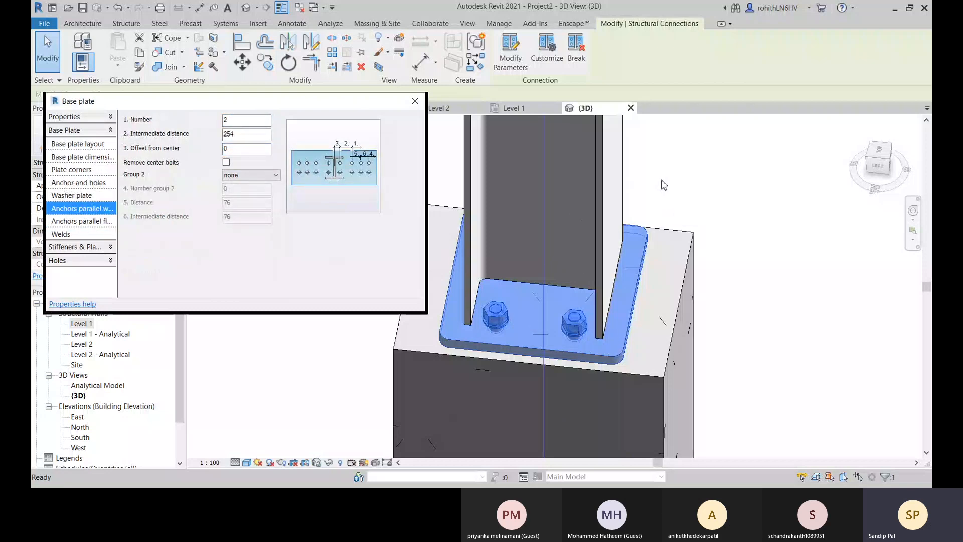
pyautogui.click(242, 134)
pyautogui.write('175')
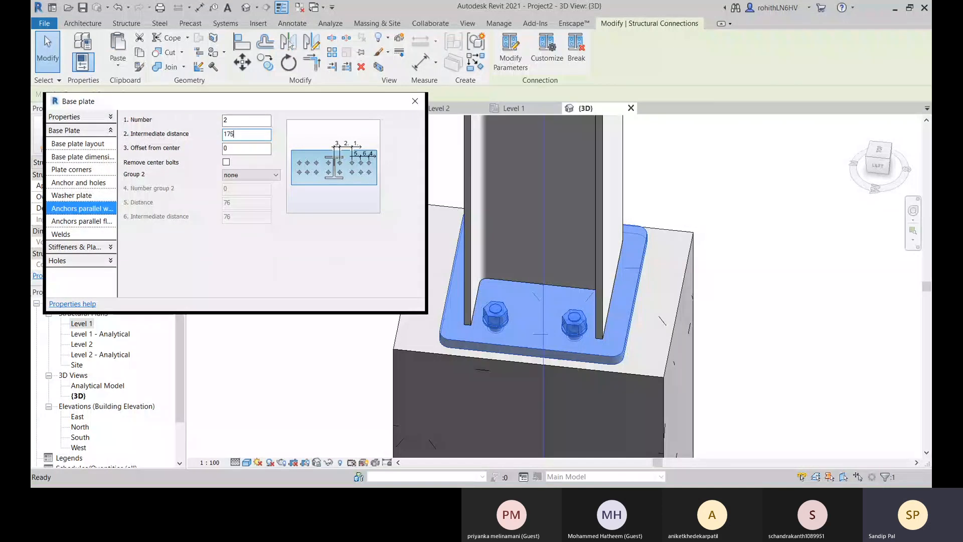
pyautogui.click(260, 121)
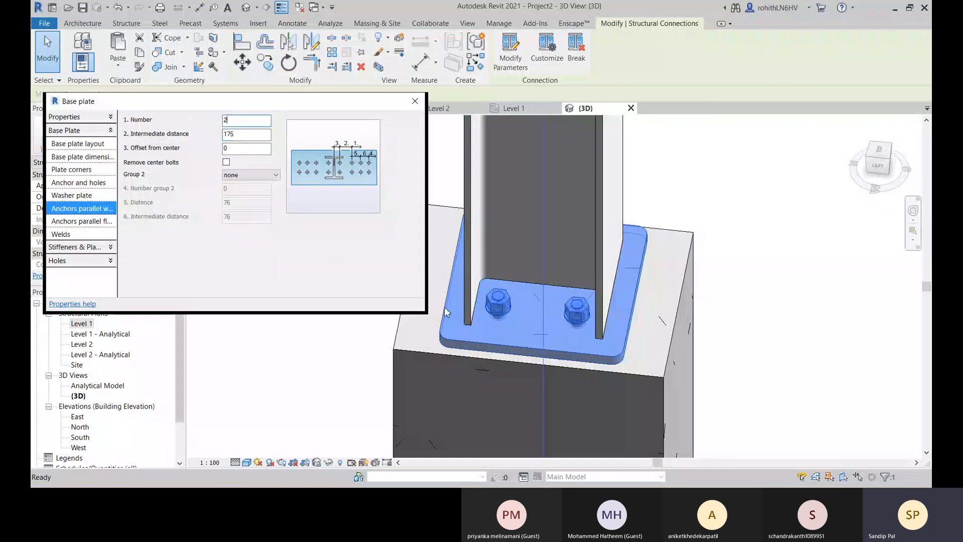
# Examine the base plate's weld, leveling plate, shim plate, shear anchor and web stiffener settings.
pyautogui.click(81, 233)
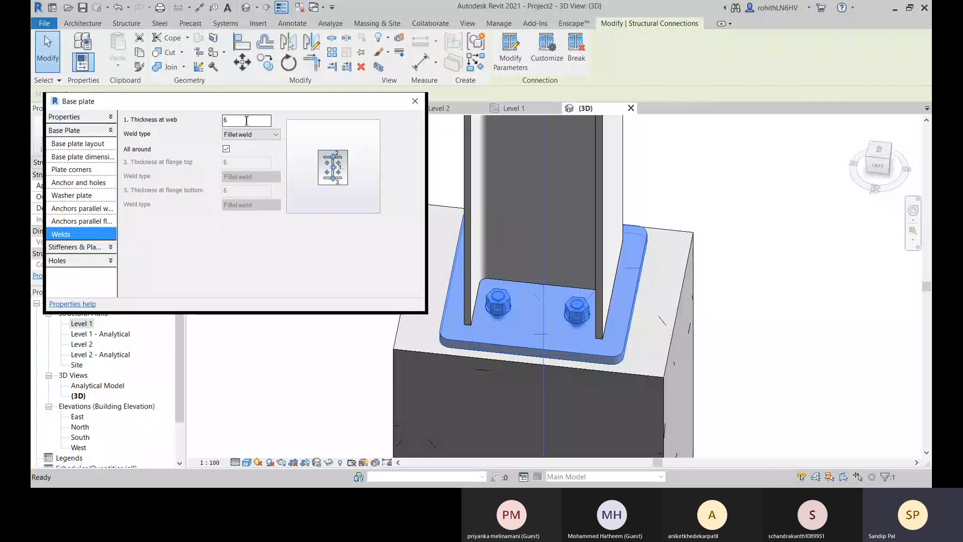
pyautogui.click(234, 135)
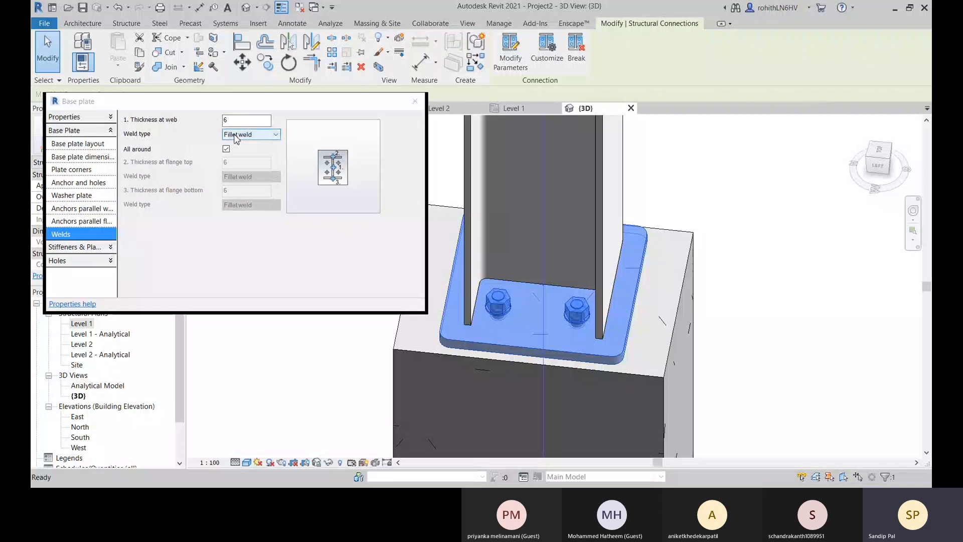
pyautogui.click(93, 247)
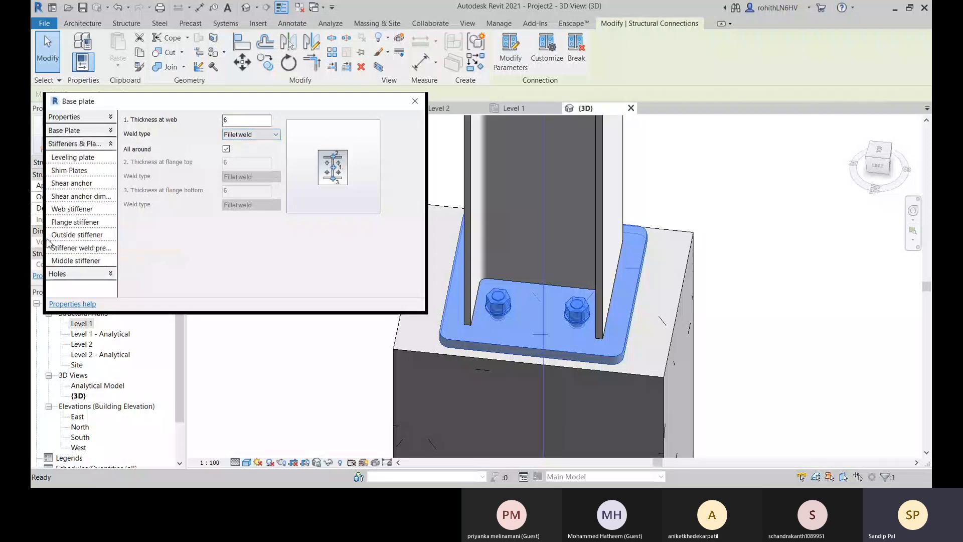
pyautogui.click(81, 157)
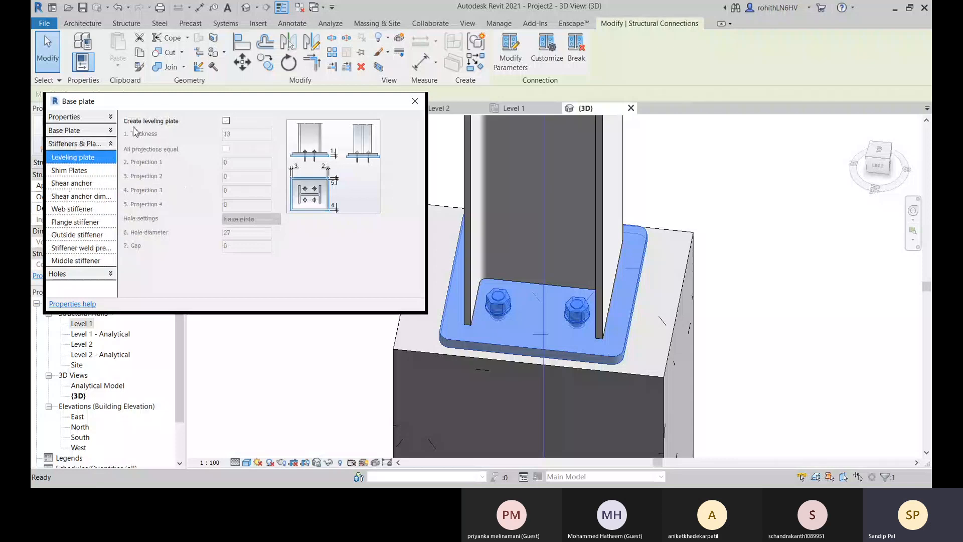
pyautogui.click(97, 171)
pyautogui.click(77, 184)
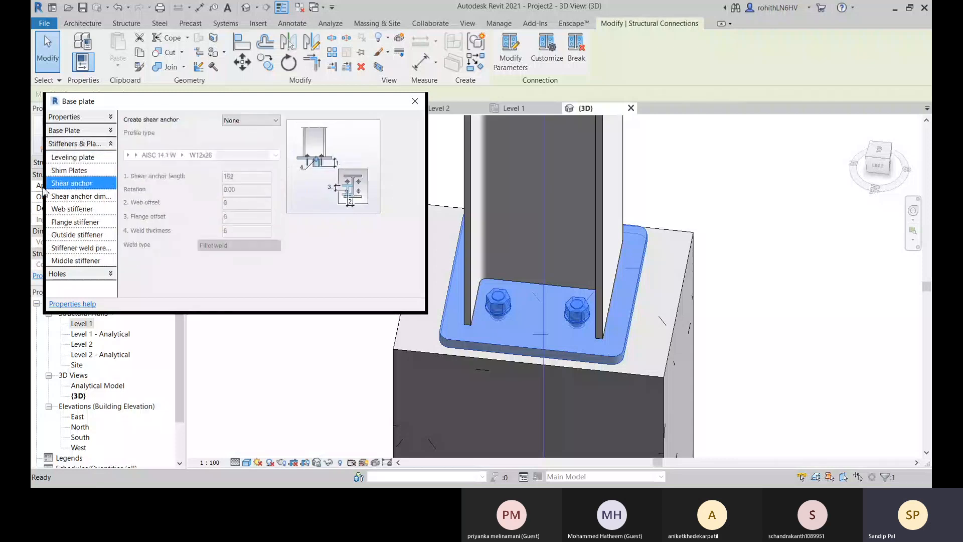
pyautogui.click(82, 197)
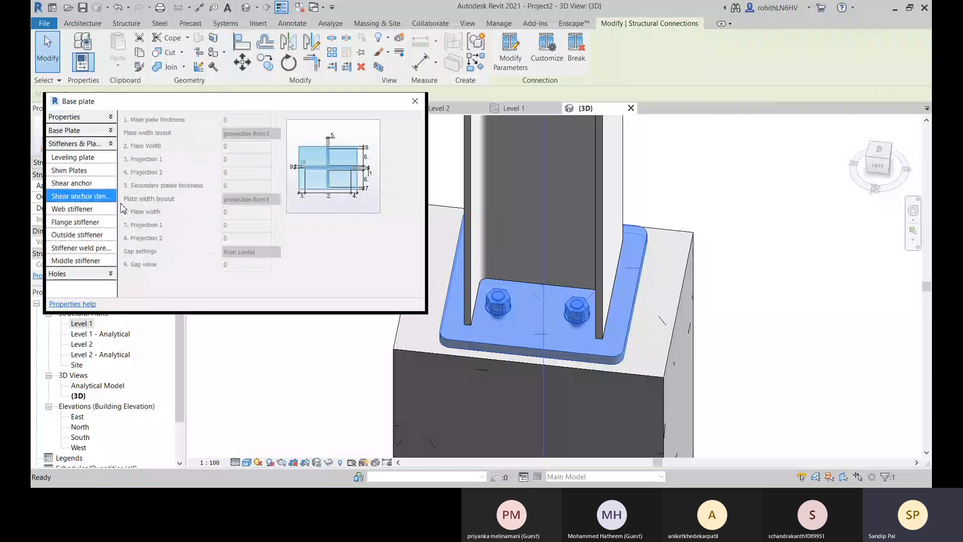
pyautogui.click(88, 210)
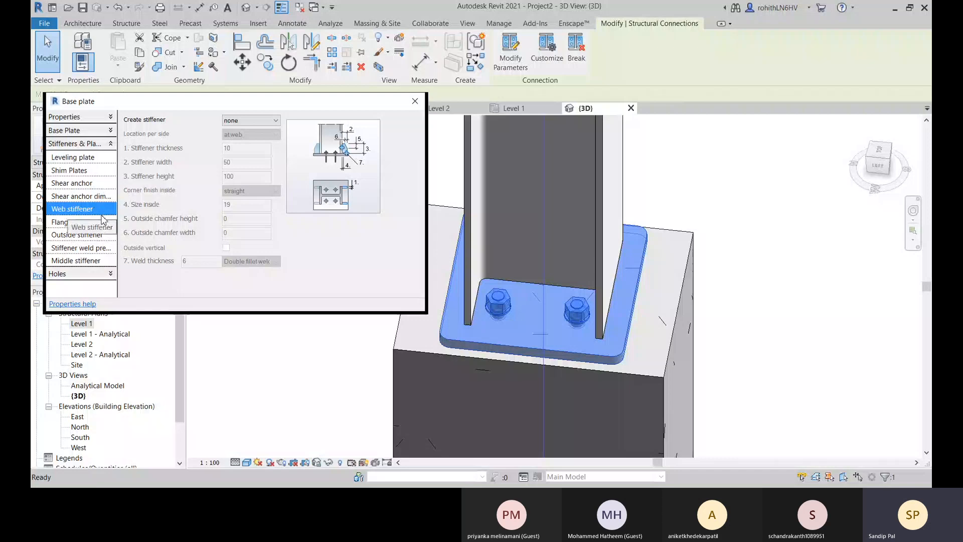
# Try adding flange stiffeners and web stiffeners on both sides of the base plate connection.
pyautogui.click(76, 222)
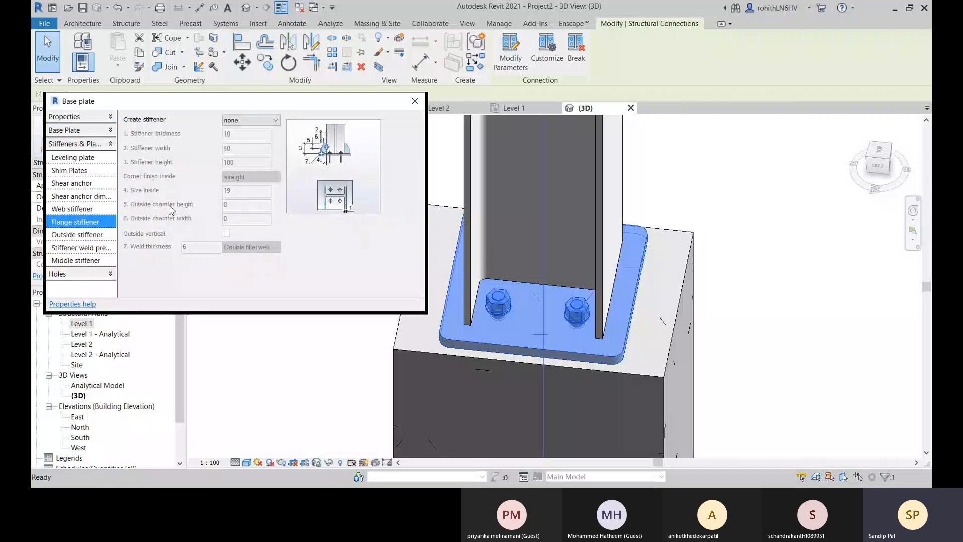
pyautogui.click(251, 121)
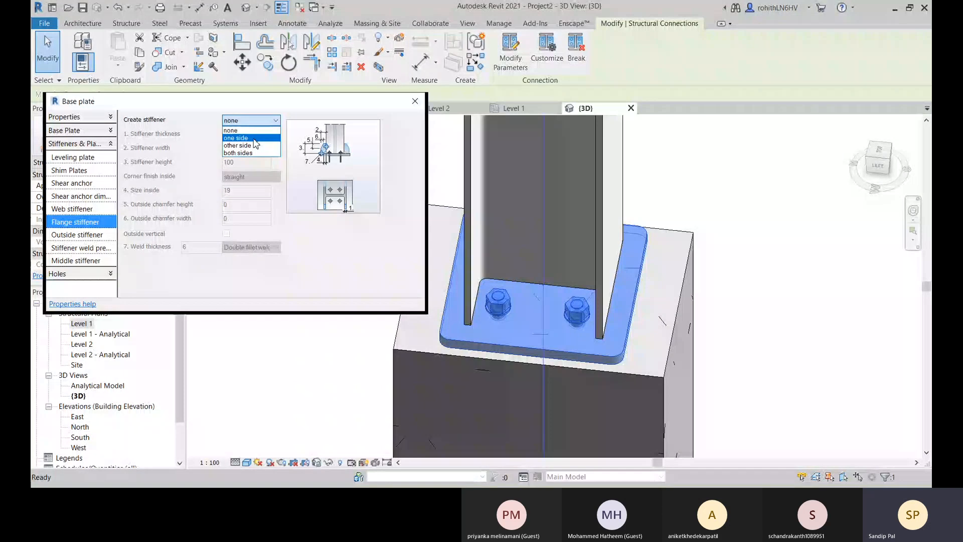
pyautogui.click(244, 153)
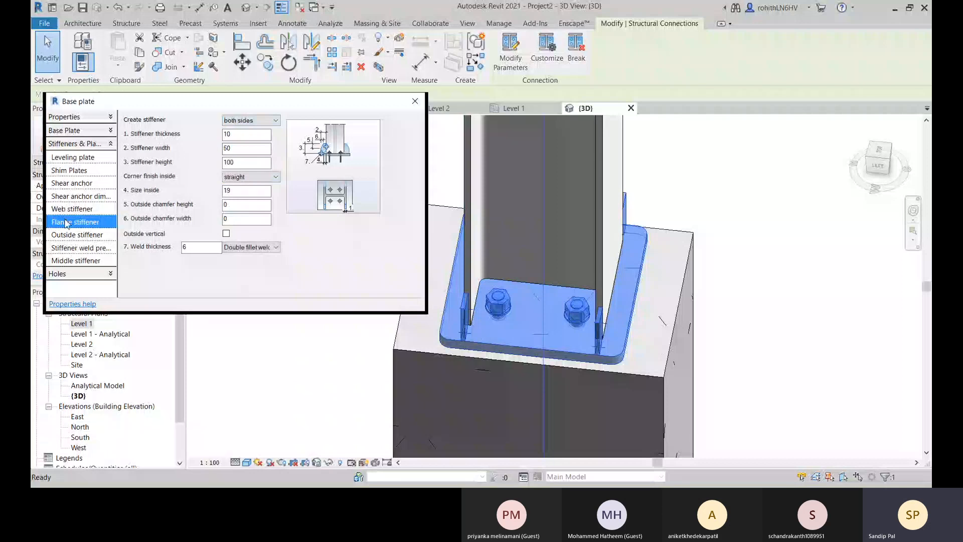
pyautogui.click(76, 209)
pyautogui.click(264, 122)
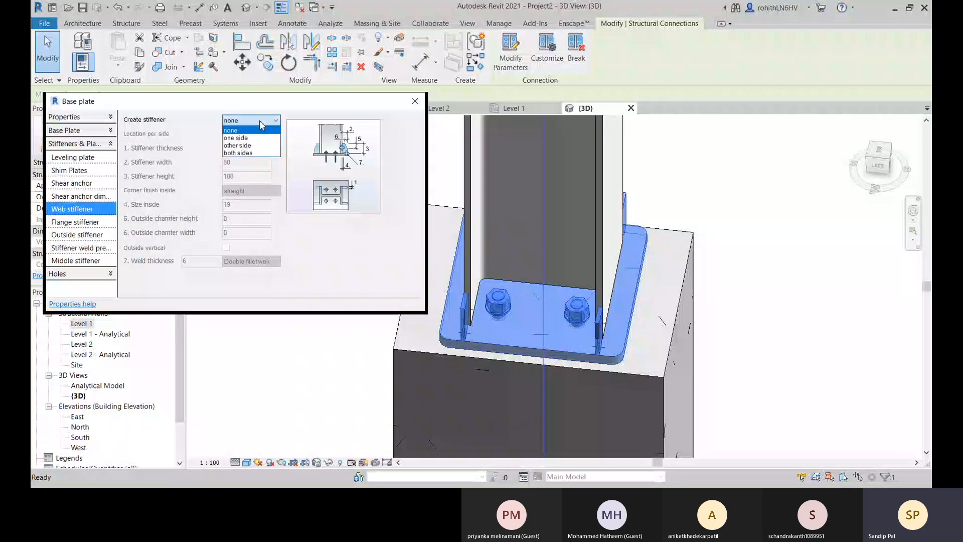
pyautogui.click(246, 157)
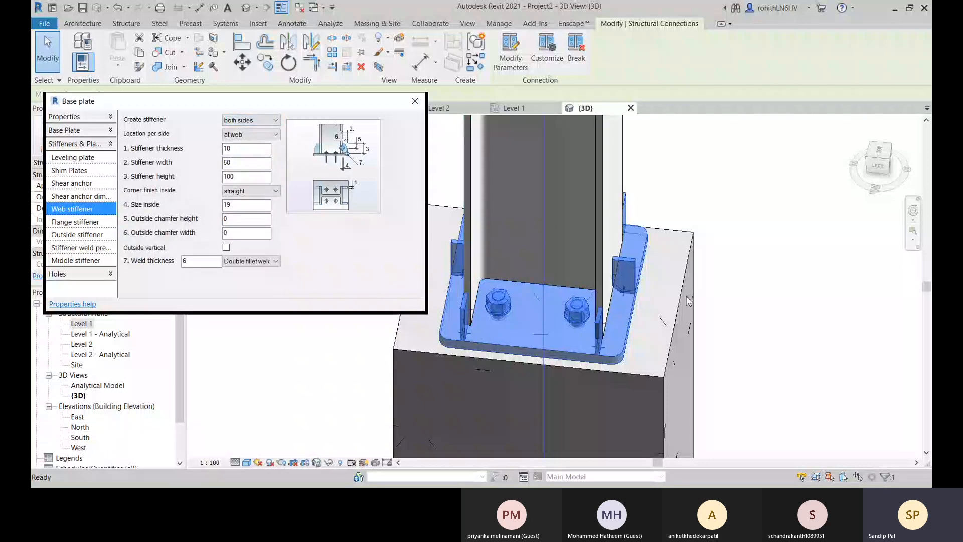
# Set the web stiffeners and flange stiffeners of the base plate back to none.
pyautogui.click(273, 119)
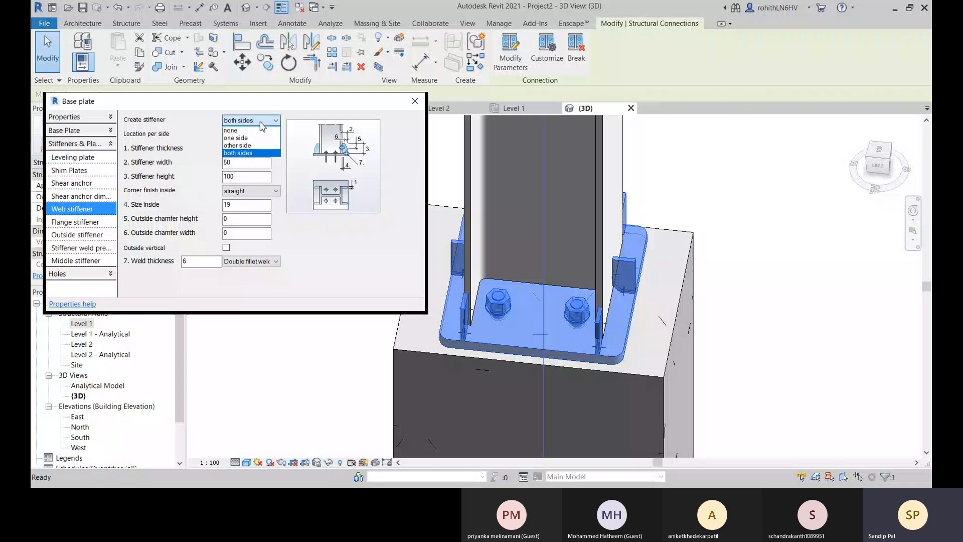
pyautogui.click(249, 127)
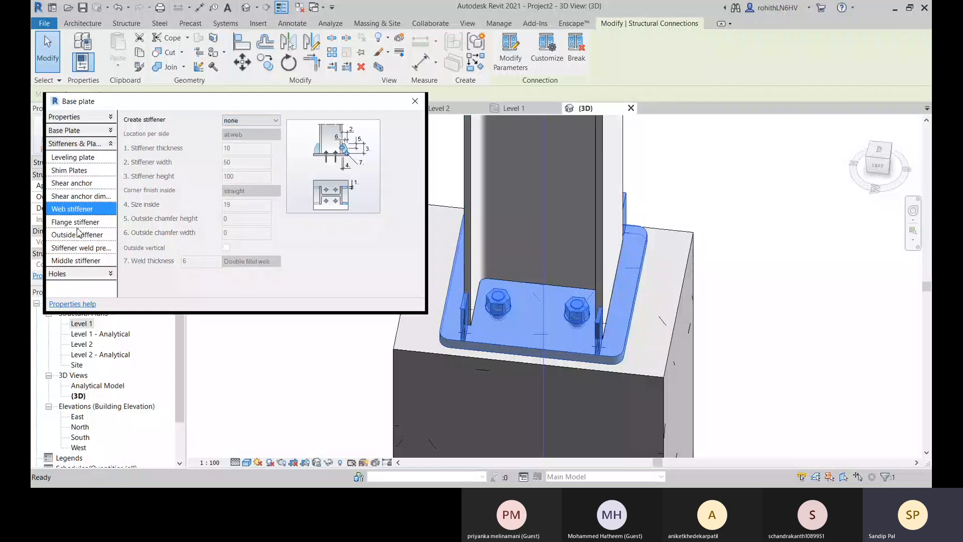
pyautogui.click(75, 222)
pyautogui.click(274, 120)
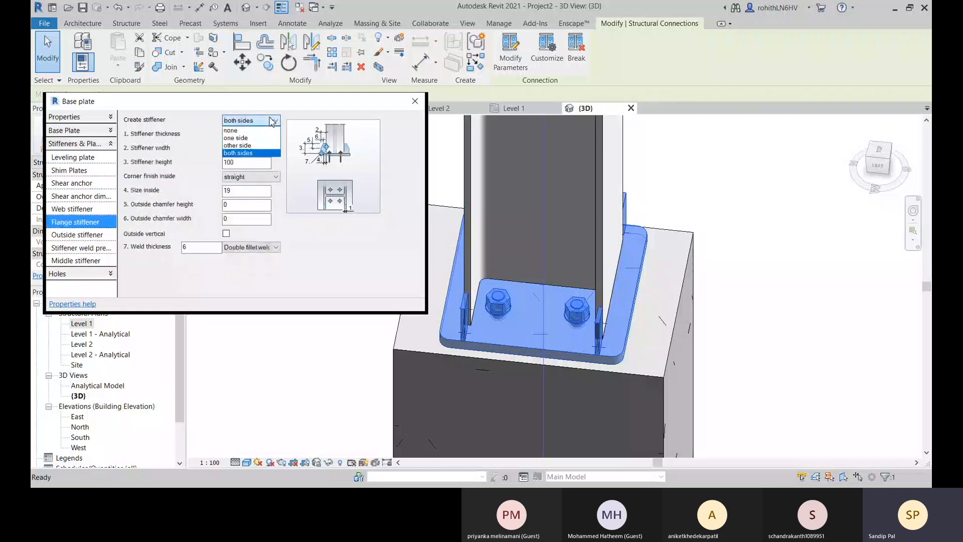
pyautogui.click(232, 130)
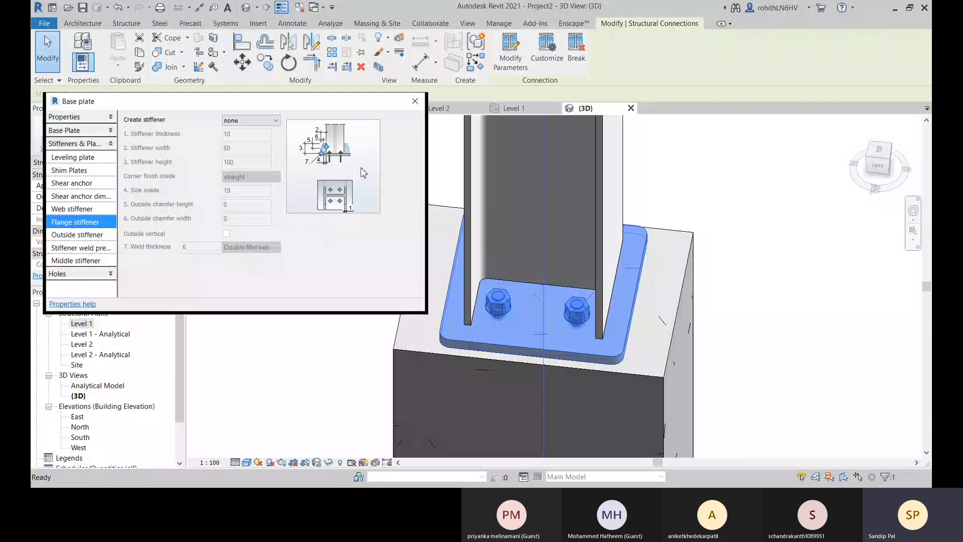
# Close the base plate parameters and inspect the plate and its anchors in the concrete column from several sides.
pyautogui.click(415, 101)
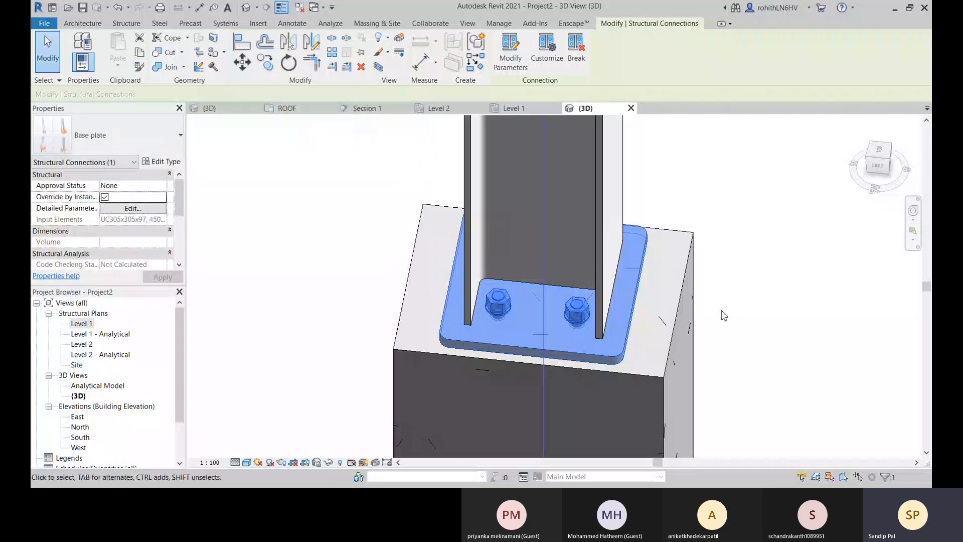
pyautogui.keyDown('shift'); pyautogui.moveTo(679, 299); pyautogui.dragTo(617, 209, button='middle'); pyautogui.keyUp('shift')
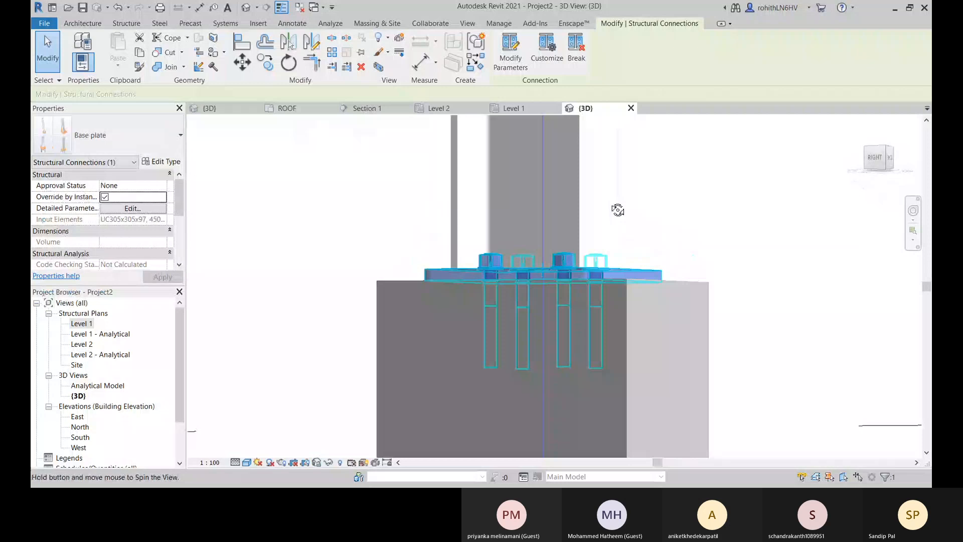
pyautogui.keyDown('shift'); pyautogui.moveTo(618, 210); pyautogui.dragTo(484, 330, button='middle'); pyautogui.keyUp('shift')
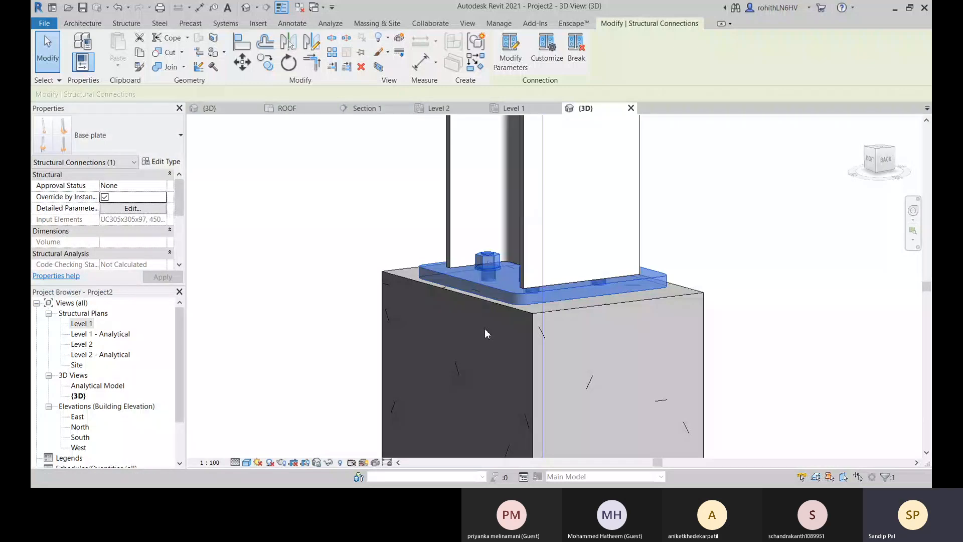
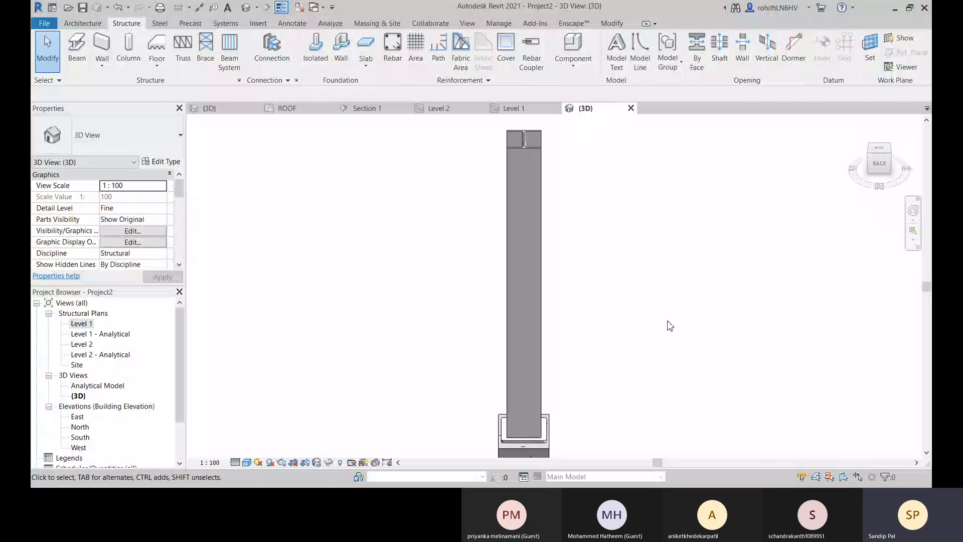
# Start beam placement in the Level 2 structural plan and set the view's detail level to Fine.
pyautogui.keyDown('shift'); pyautogui.moveTo(671, 326); pyautogui.dragTo(309, 193, button='middle'); pyautogui.keyUp('shift')
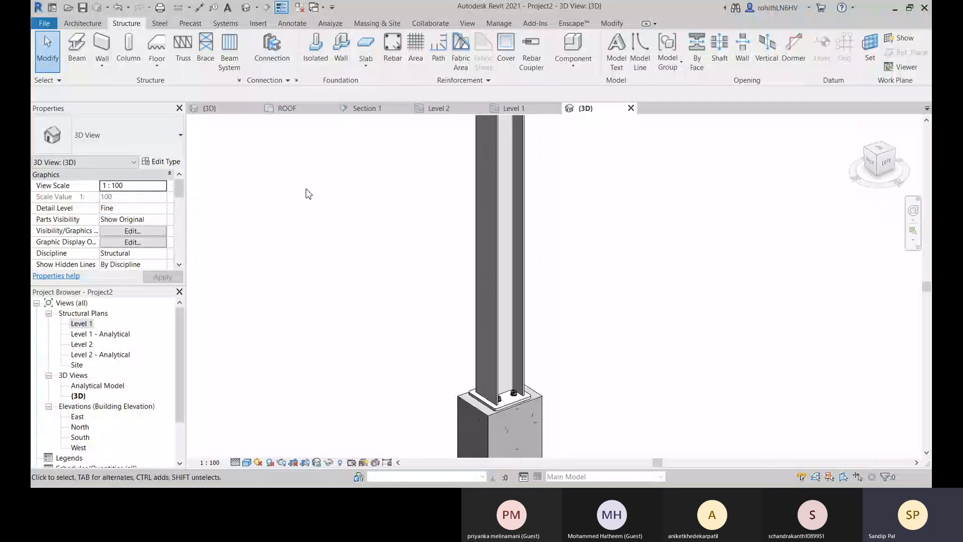
pyautogui.scroll(-5, 339, 225)
pyautogui.moveTo(419, 258); pyautogui.dragTo(503, 265, button='middle')
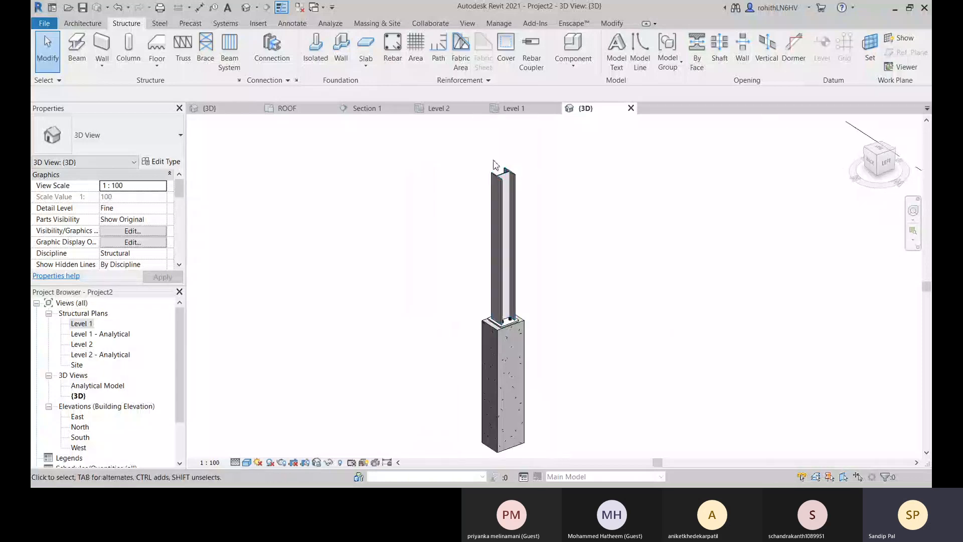
pyautogui.click(453, 110)
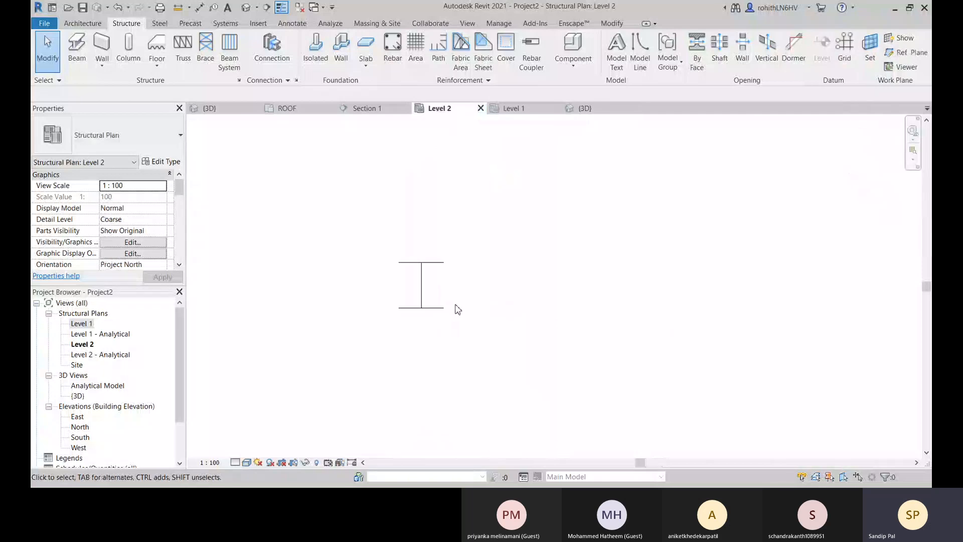
pyautogui.click(77, 49)
pyautogui.moveTo(529, 330); pyautogui.dragTo(561, 335, button='middle')
pyautogui.scroll(1, 562, 335)
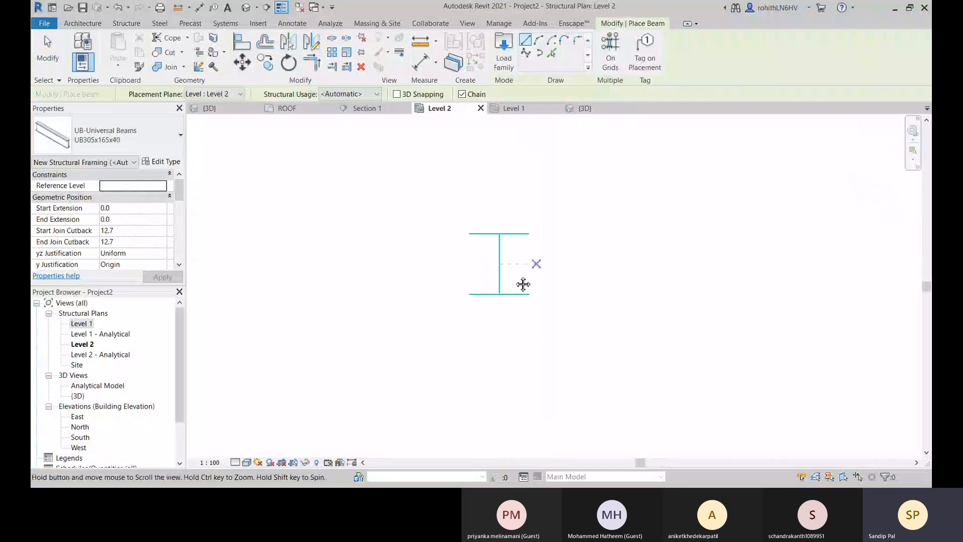
pyautogui.moveTo(522, 284); pyautogui.dragTo(463, 308, button='middle')
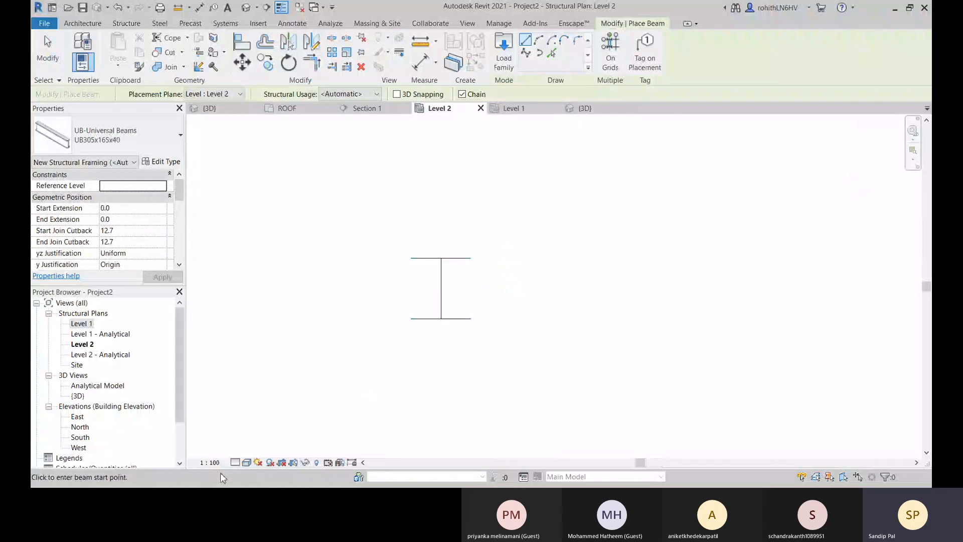
pyautogui.click(235, 462)
pyautogui.click(247, 451)
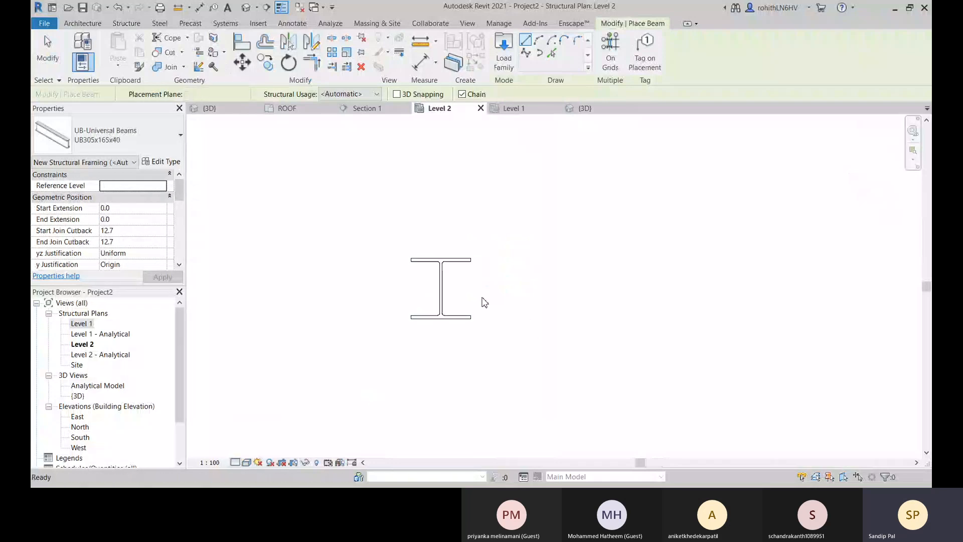
# Draw a horizontal UB305x165x40 beam about 5400 mm long from the centre of the steel column's web.
pyautogui.scroll(2, 440, 291)
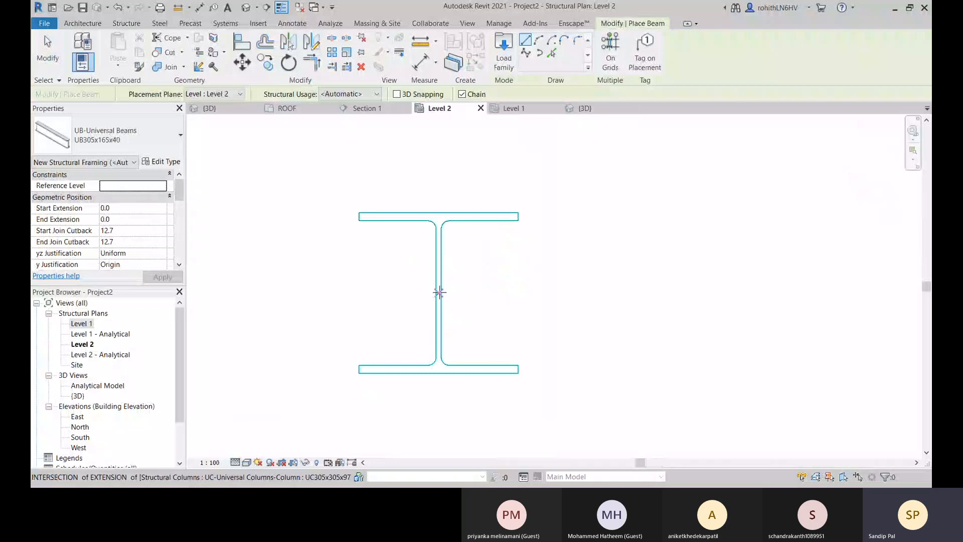
pyautogui.click(440, 291)
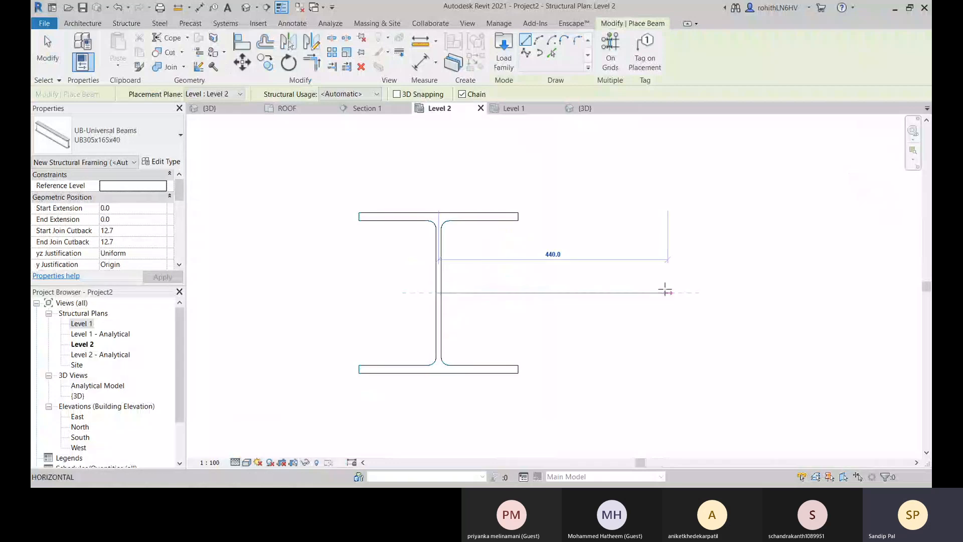
pyautogui.scroll(-5, 666, 290)
pyautogui.moveTo(723, 289); pyautogui.dragTo(352, 306, button='middle')
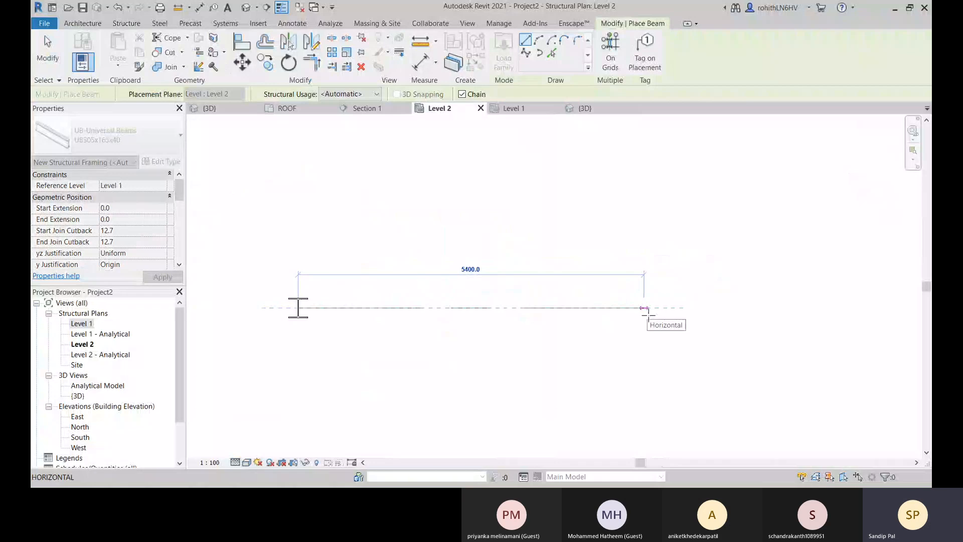
pyautogui.click(644, 308)
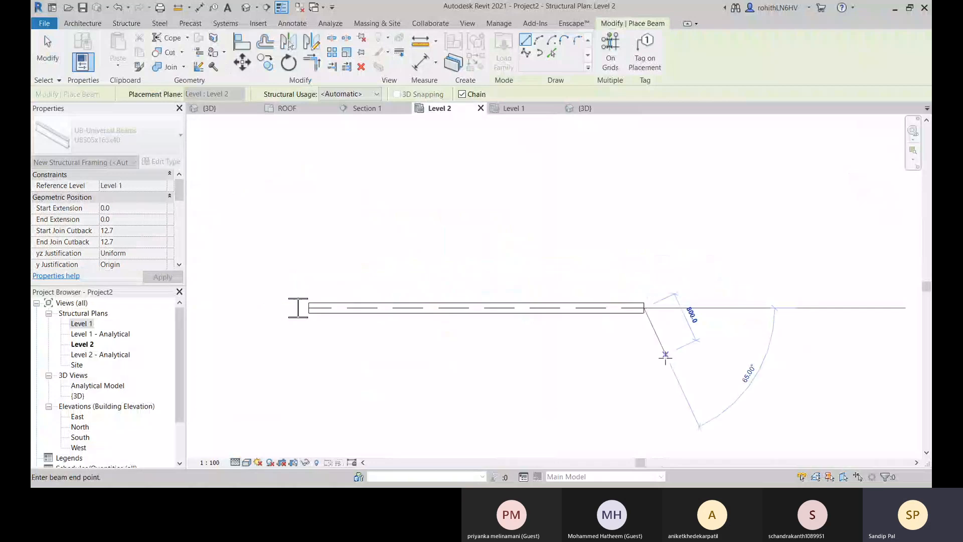
# Continue with a perpendicular UB305x165x40 beam running down the plan from the first beam's free end, and end the chain.
pyautogui.moveTo(659, 316); pyautogui.dragTo(656, 196, button='middle')
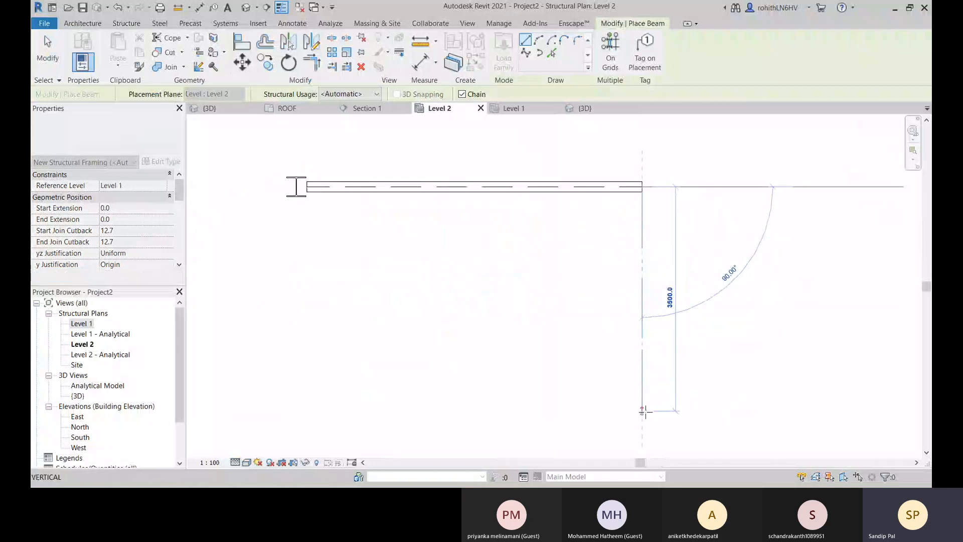
pyautogui.click(642, 436)
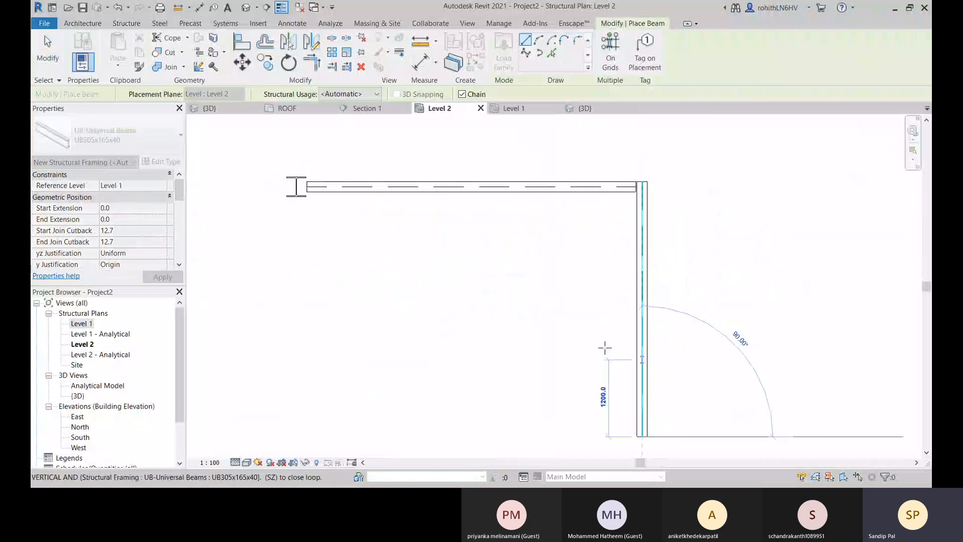
pyautogui.moveTo(585, 340); pyautogui.dragTo(628, 314, button='middle')
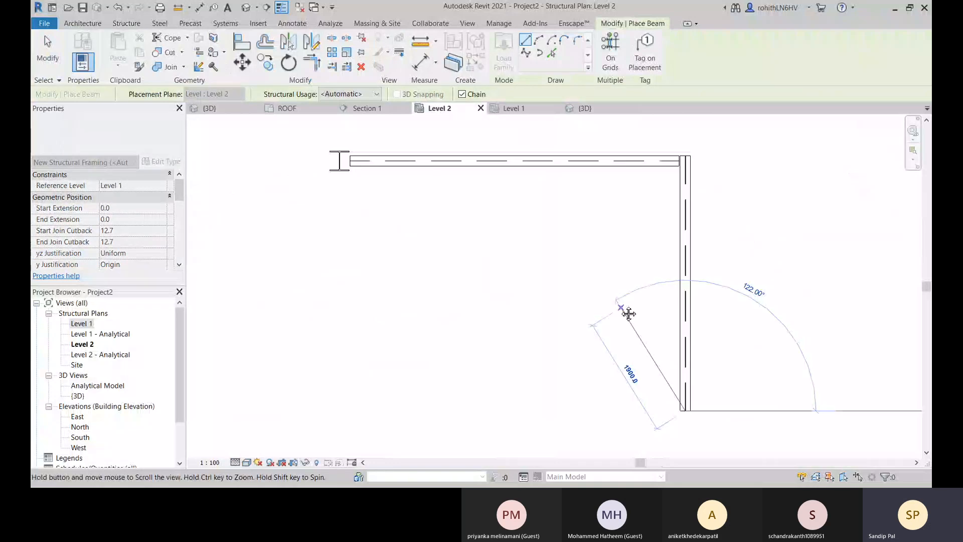
pyautogui.rightClick(492, 313)
pyautogui.click(504, 321)
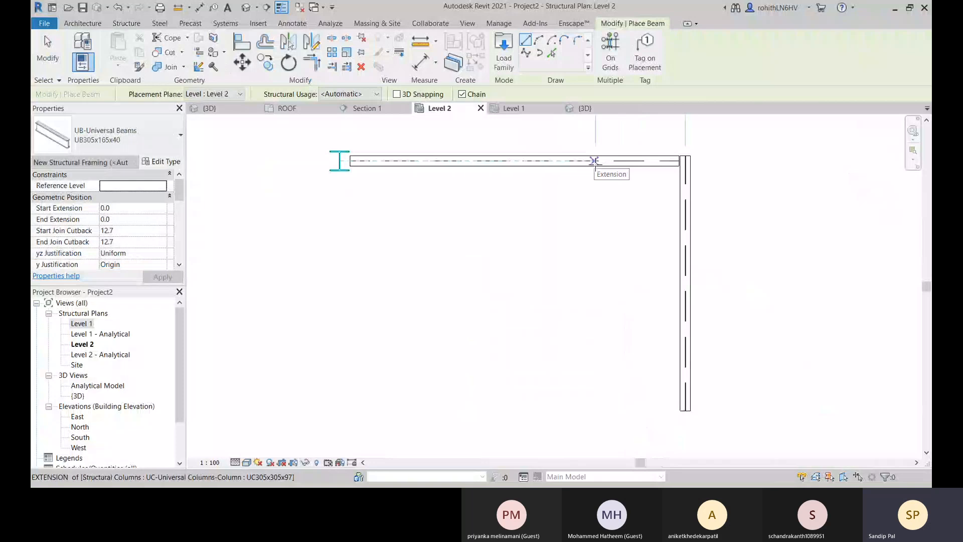
# Draw two parallel UB305x165x40 beams, each about 4000 mm long, perpendicular from intermediate points on the horizontal beam.
pyautogui.click(596, 161)
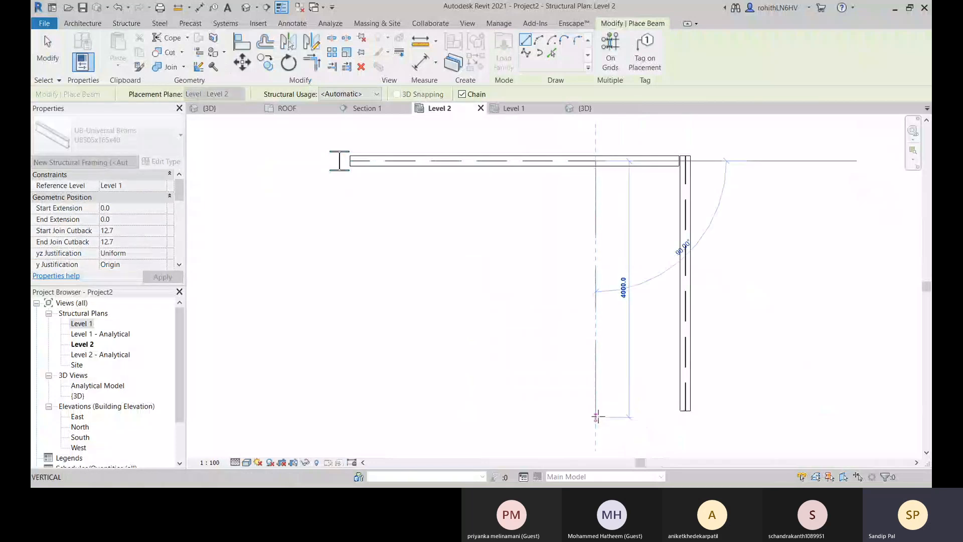
pyautogui.click(597, 416)
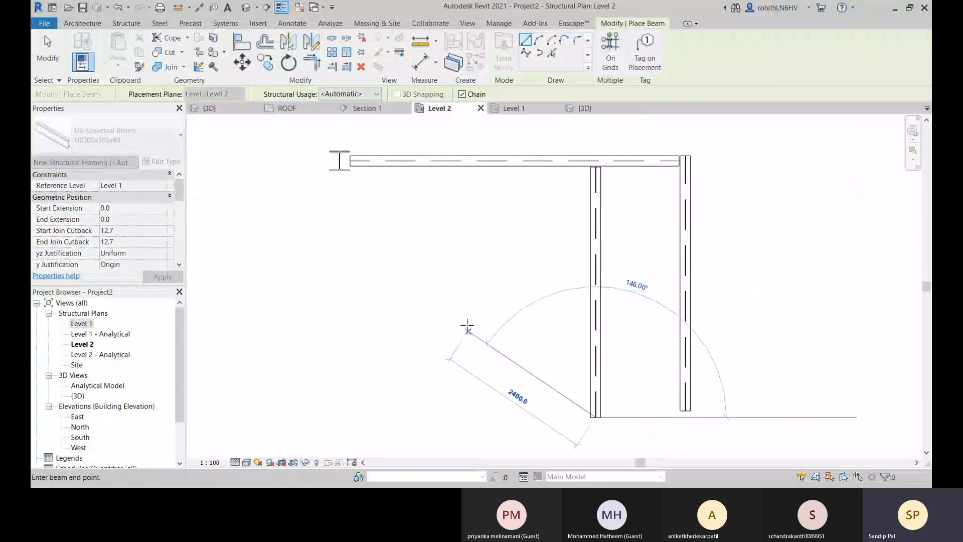
pyautogui.press('Escape')
pyautogui.press('Escape')
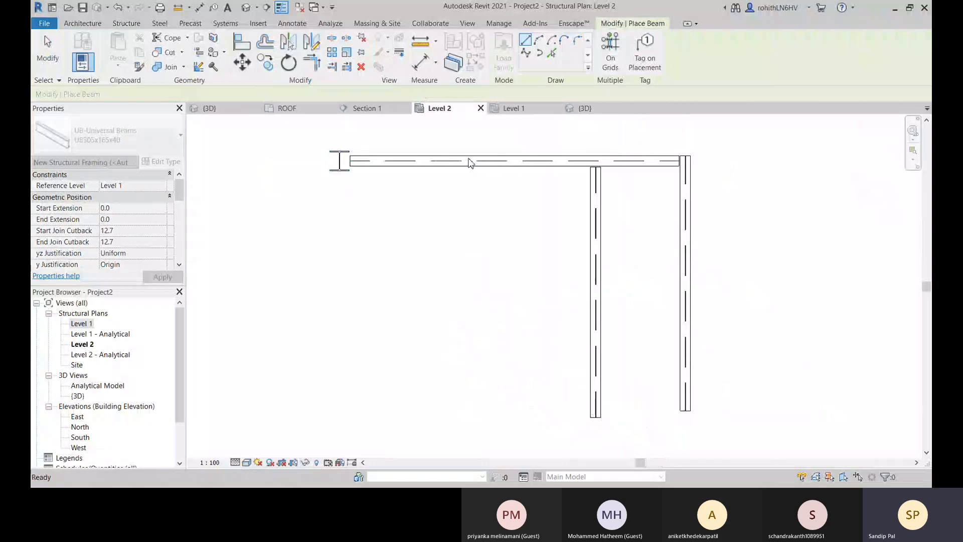
pyautogui.click(477, 160)
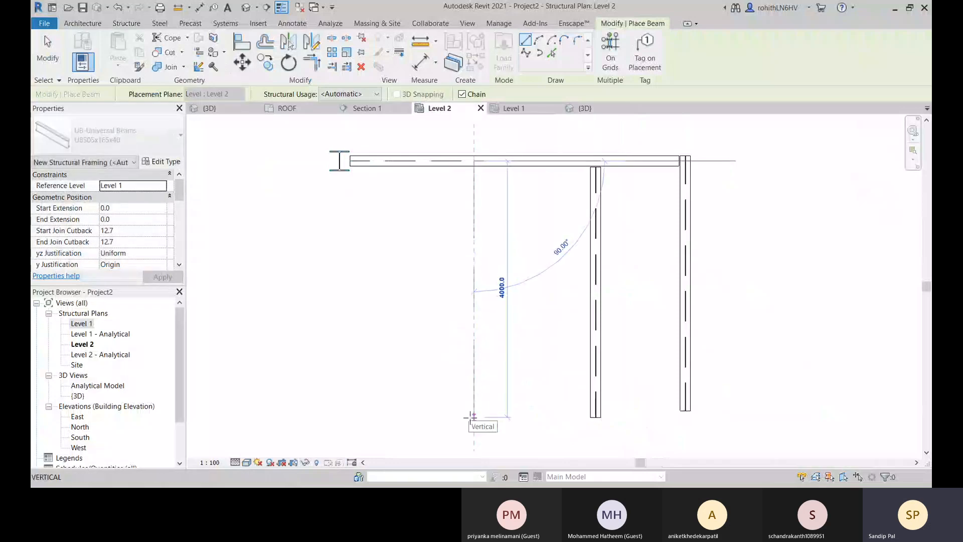
pyautogui.click(473, 417)
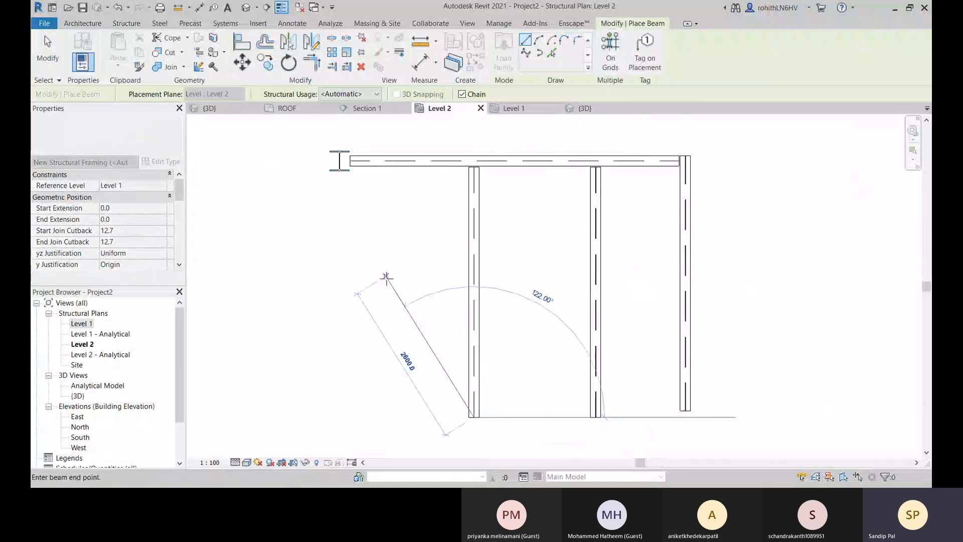
pyautogui.press('Escape')
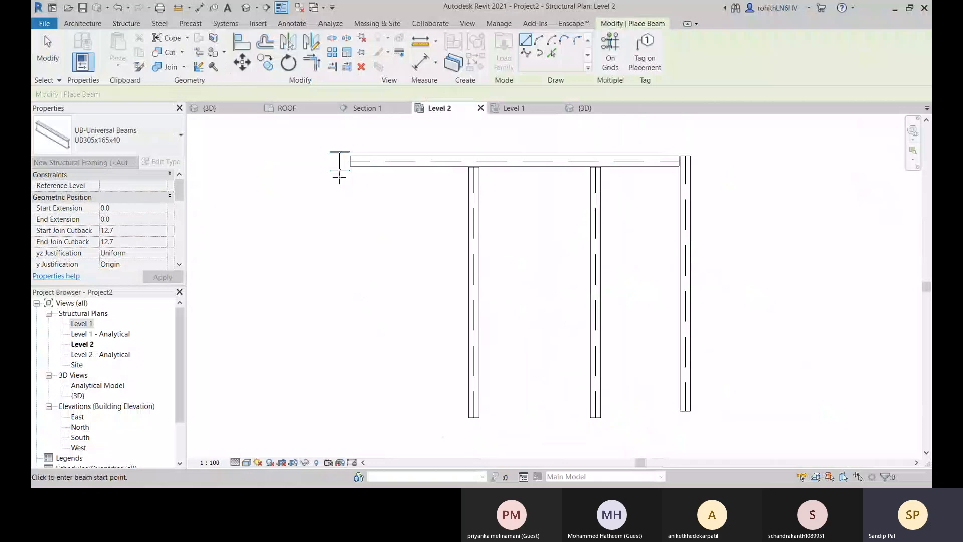
# Draw a UB305x165x40 beam from the midpoint of the steel column's flange, parallel to the three cross beams, and finish beam placement.
pyautogui.scroll(3, 339, 174)
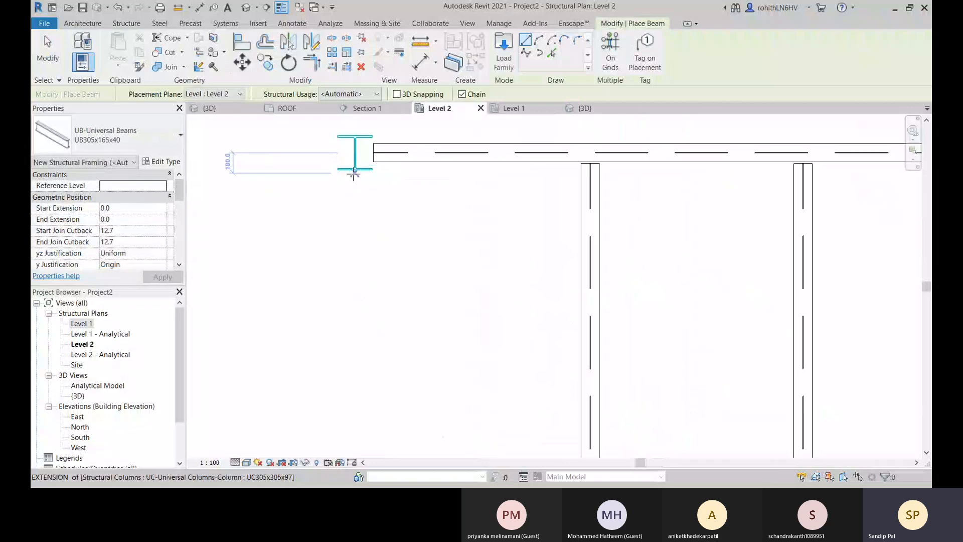
pyautogui.scroll(3, 360, 182)
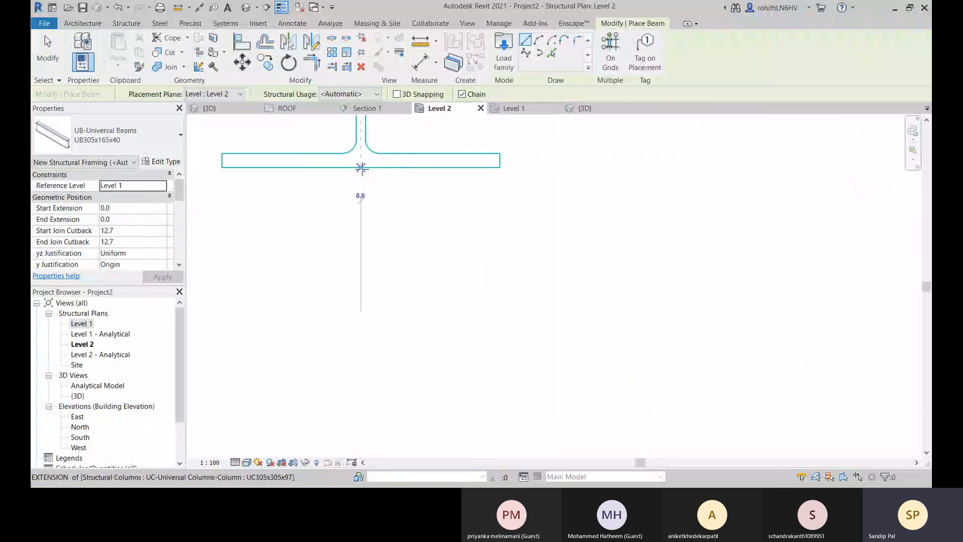
pyautogui.click(361, 167)
pyautogui.scroll(3, 373, 286)
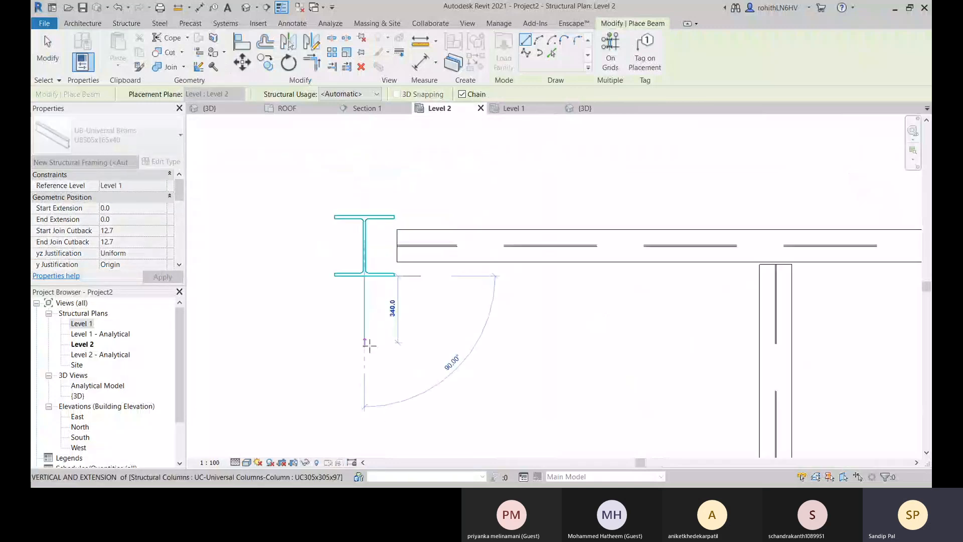
pyautogui.scroll(-2, 372, 343)
pyautogui.moveTo(388, 324); pyautogui.dragTo(411, 186, button='middle')
pyautogui.scroll(-2, 393, 389)
pyautogui.moveTo(404, 391); pyautogui.dragTo(420, 264, button='middle')
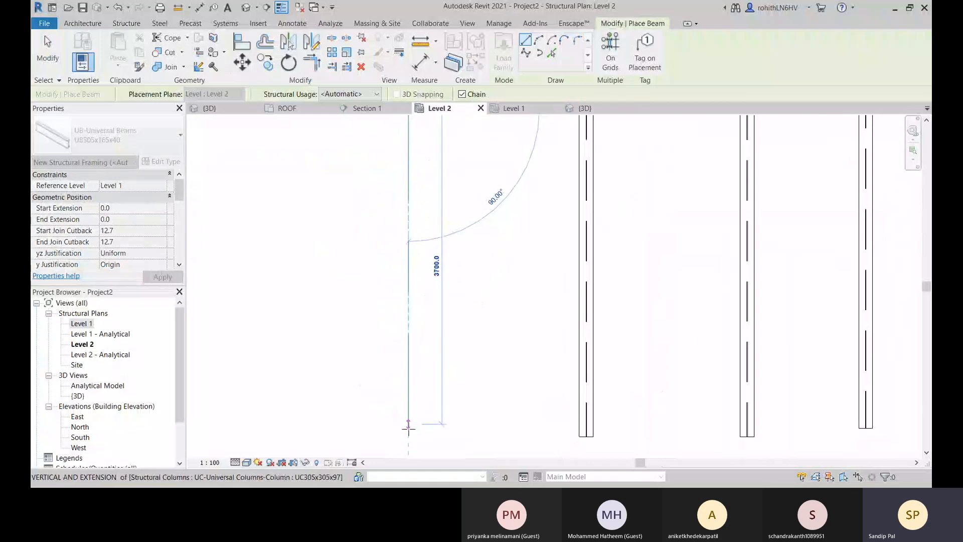
pyautogui.click(408, 430)
pyautogui.press('Escape')
pyautogui.press('Escape')
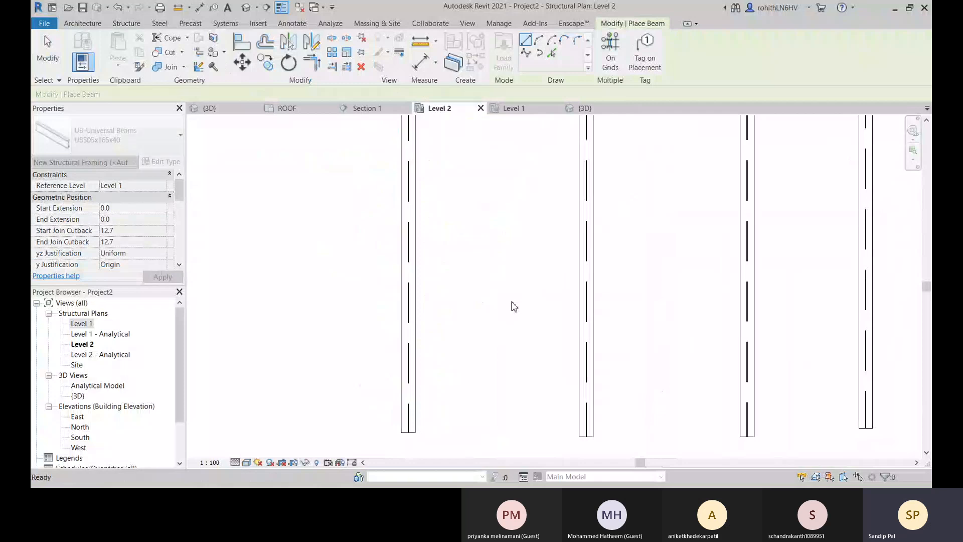
# In the 3D view, miter the corner where the long beam meets the perpendicular beam at its far end.
pyautogui.scroll(-2, 512, 304)
pyautogui.click(596, 108)
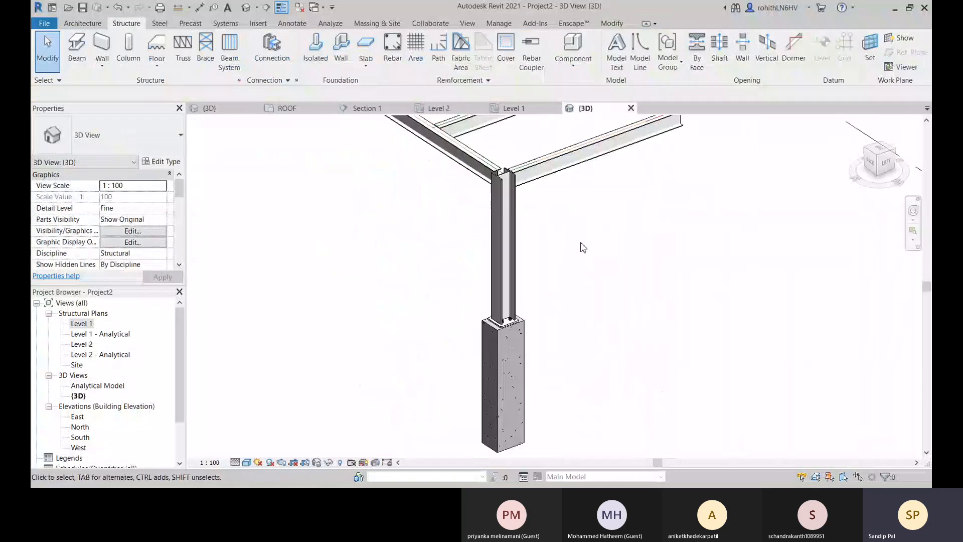
pyautogui.moveTo(582, 247); pyautogui.dragTo(534, 277, button='middle')
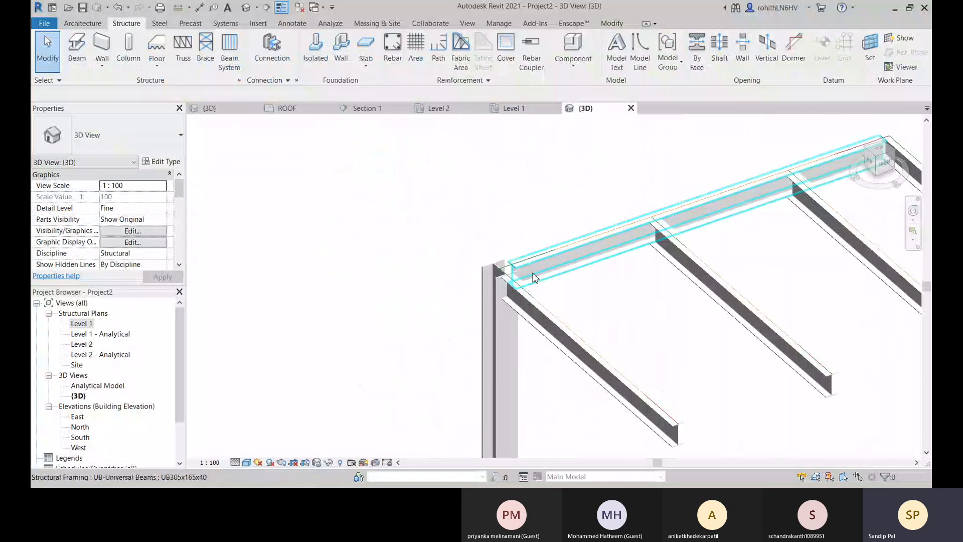
pyautogui.keyDown('shift'); pyautogui.moveTo(534, 278); pyautogui.dragTo(420, 310, button='middle'); pyautogui.keyUp('shift')
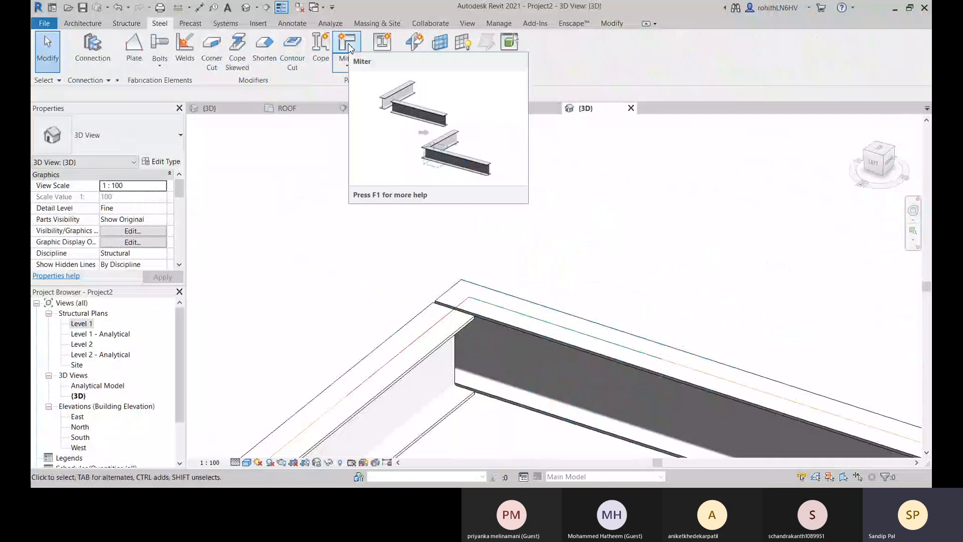
pyautogui.click(351, 49)
pyautogui.click(507, 323)
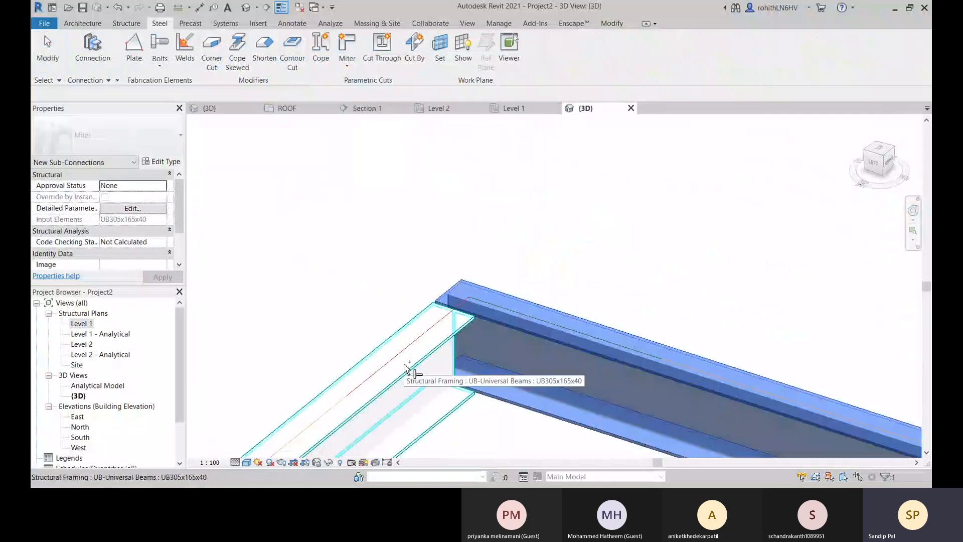
pyautogui.click(405, 365)
pyautogui.press('Return')
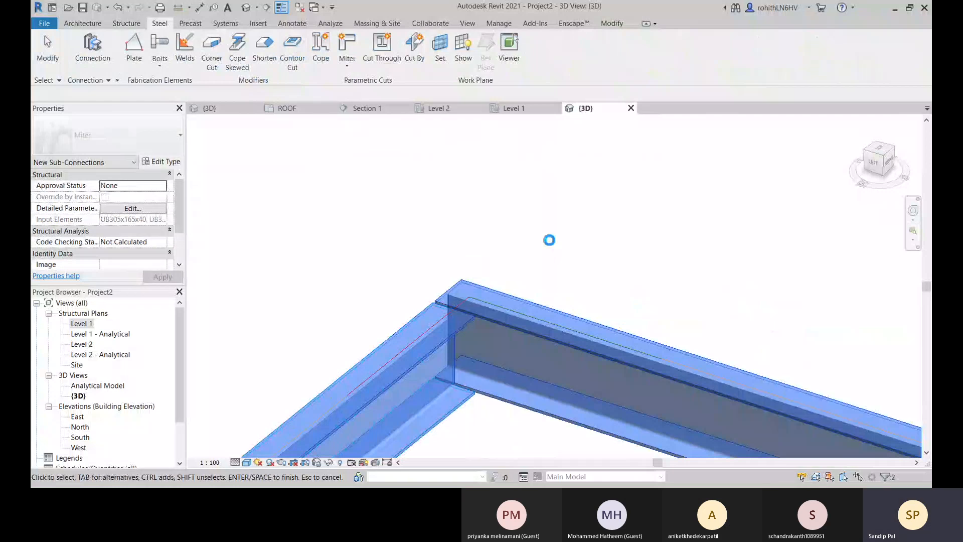
# Examine the corner miter from another side, review its properties and open its connection parameters.
pyautogui.moveTo(485, 322); pyautogui.dragTo(438, 168, button='middle')
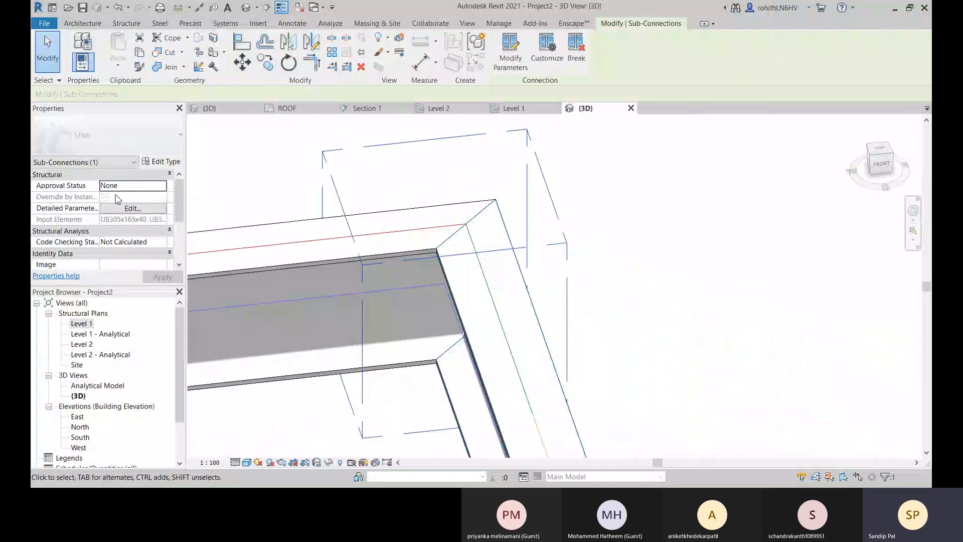
pyautogui.click(128, 185)
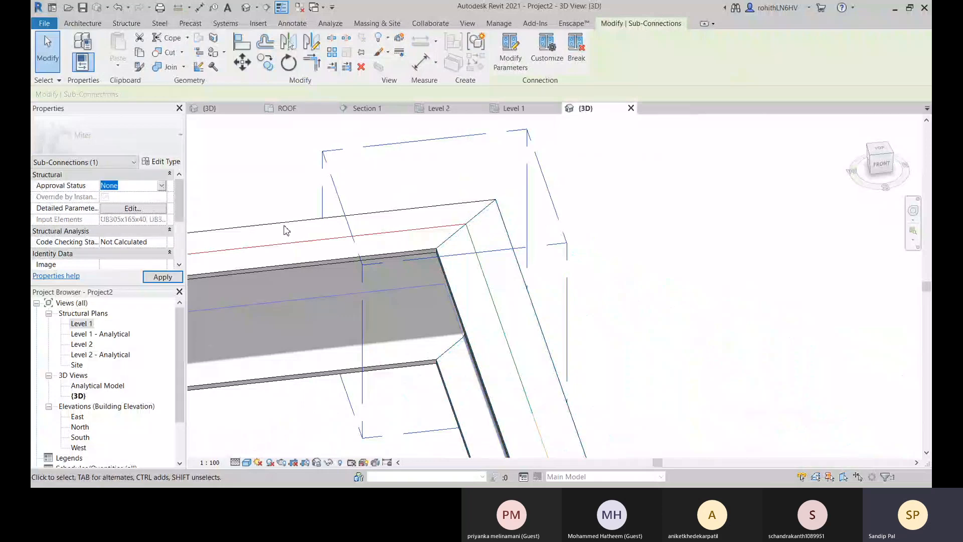
pyautogui.scroll(-3, 115, 252)
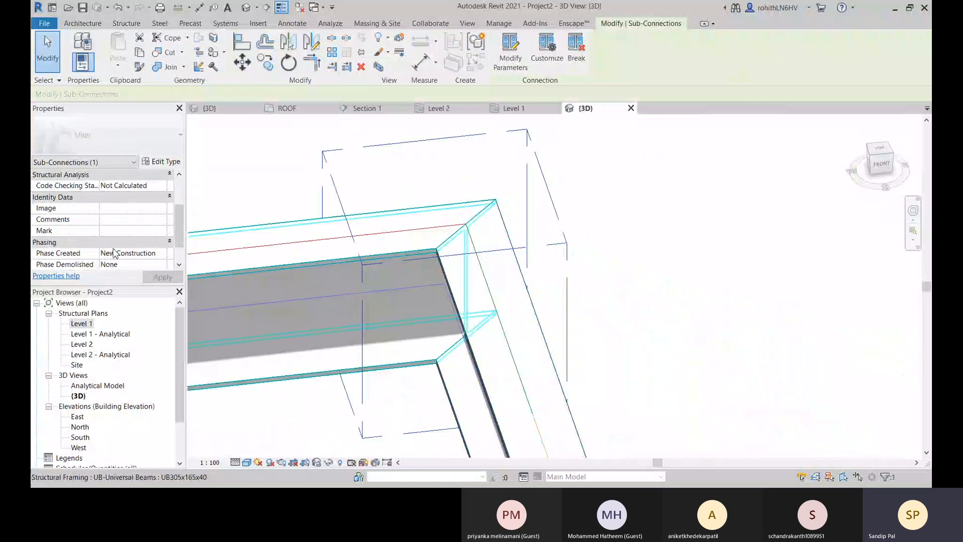
pyautogui.scroll(3, 120, 240)
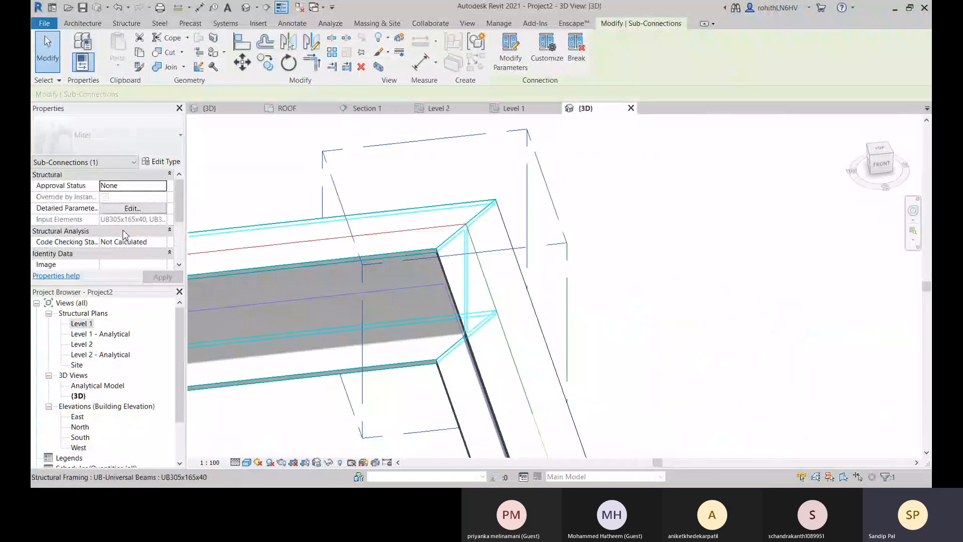
pyautogui.click(519, 60)
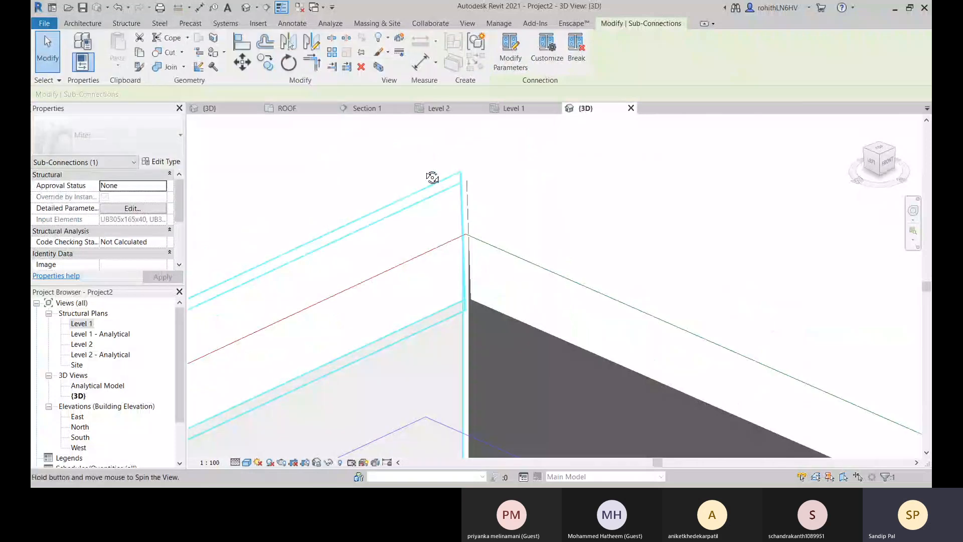
# Load the Clip angle and Clip angle - skewed connection types into the project.
pyautogui.keyDown('shift'); pyautogui.moveTo(432, 178); pyautogui.dragTo(521, 300, button='middle'); pyautogui.keyUp('shift')
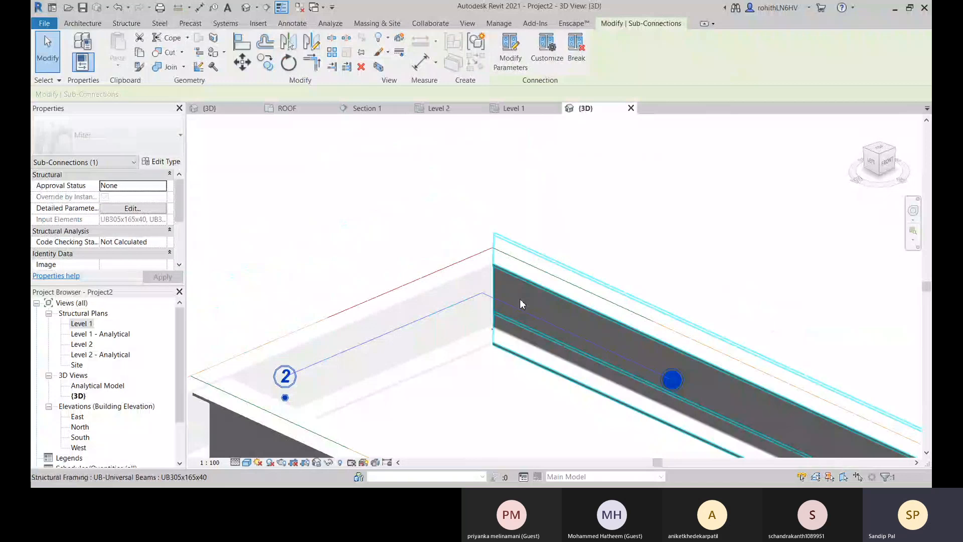
pyautogui.keyDown('shift'); pyautogui.moveTo(520, 299); pyautogui.dragTo(399, 351, button='middle'); pyautogui.keyUp('shift')
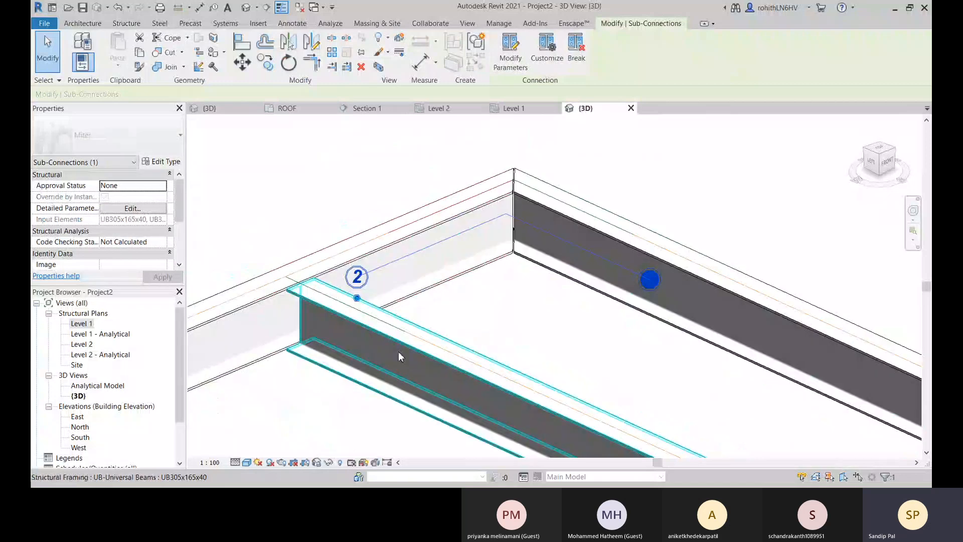
pyautogui.keyDown('shift'); pyautogui.moveTo(398, 351); pyautogui.dragTo(378, 277, button='middle'); pyautogui.keyUp('shift')
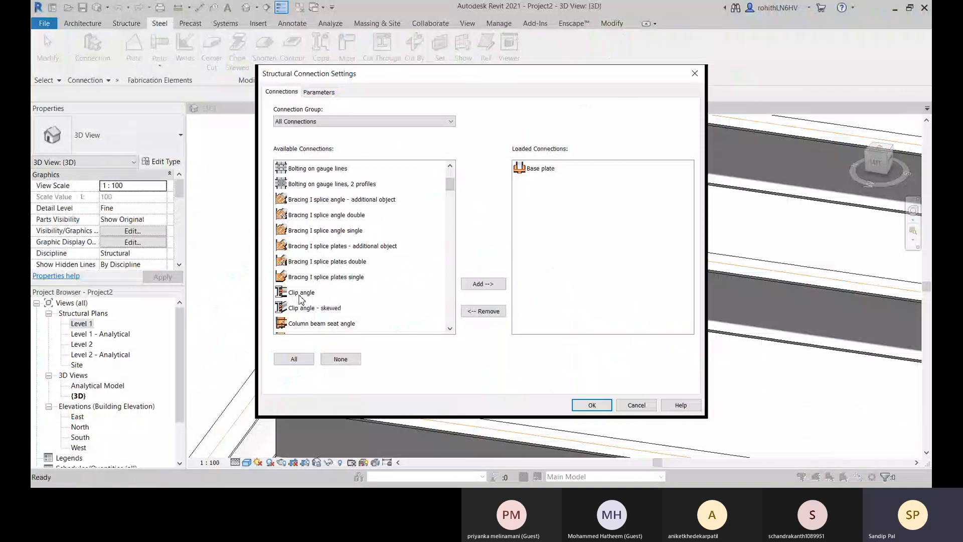
pyautogui.click(597, 405)
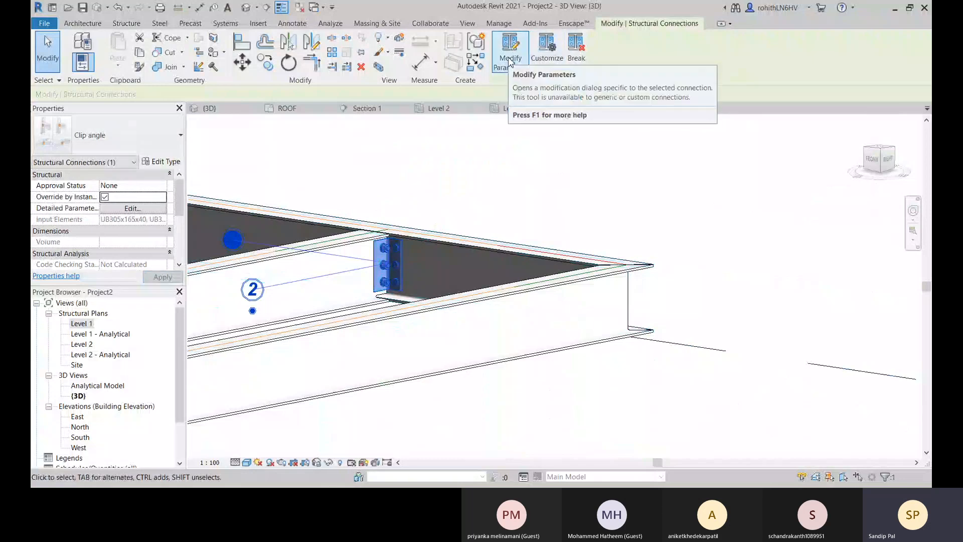
# Open the parameters of the clip angle joining the cross beam to the long beam and examine the bolted joint.
pyautogui.click(511, 61)
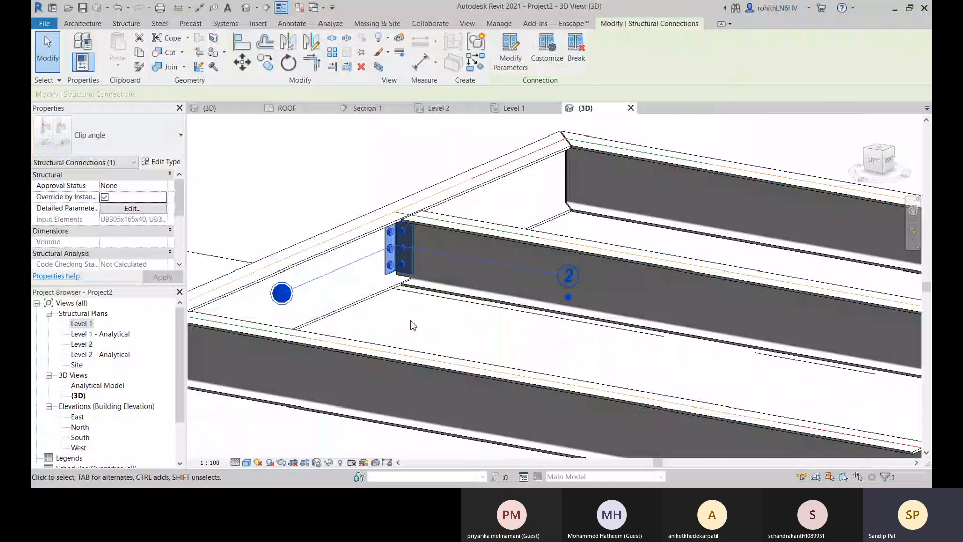
pyautogui.scroll(4, 412, 325)
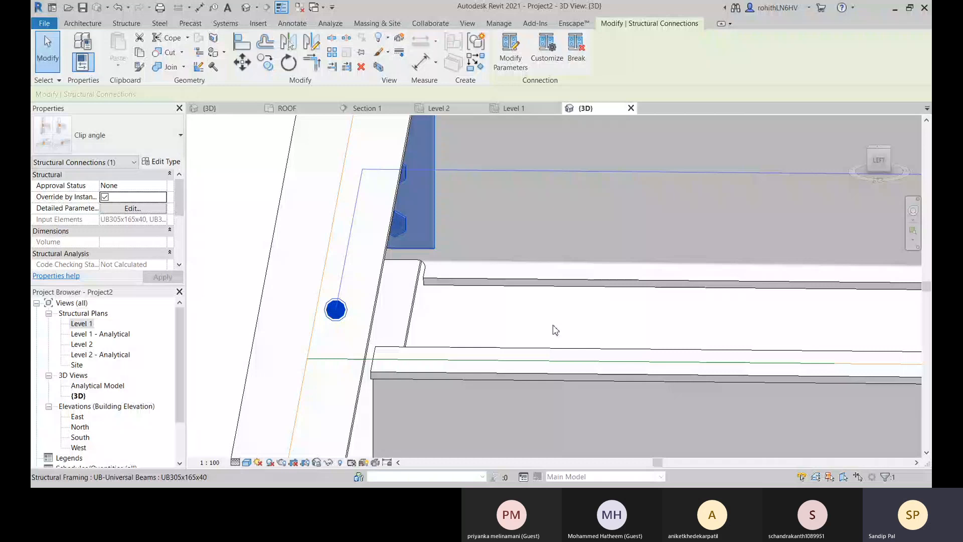
pyautogui.scroll(-6, 552, 326)
pyautogui.keyDown('shift'); pyautogui.moveTo(553, 326); pyautogui.dragTo(272, 160, button='middle'); pyautogui.keyUp('shift')
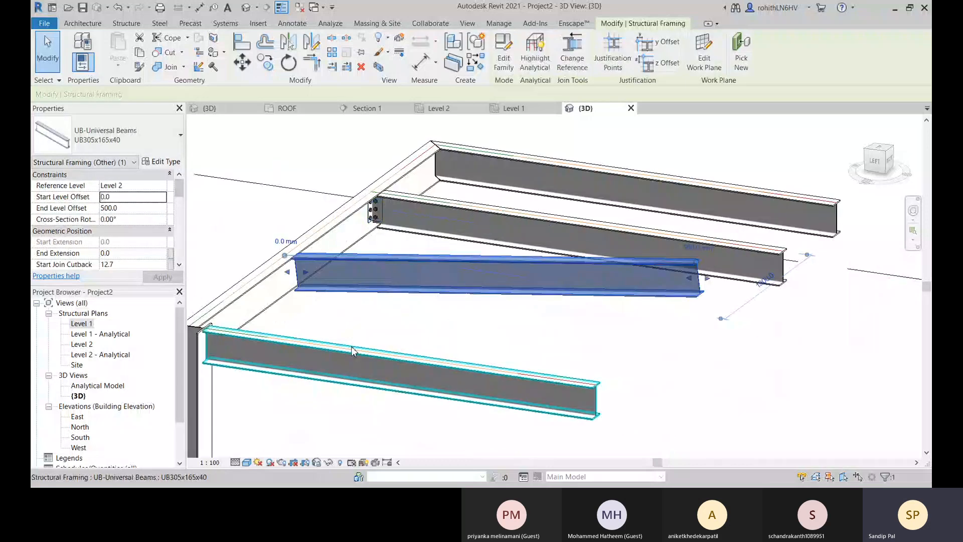
# Try joining the sloping UB305x165x40 beam to the long beam with a Clip angle - skewed connection.
pyautogui.scroll(4, 284, 286)
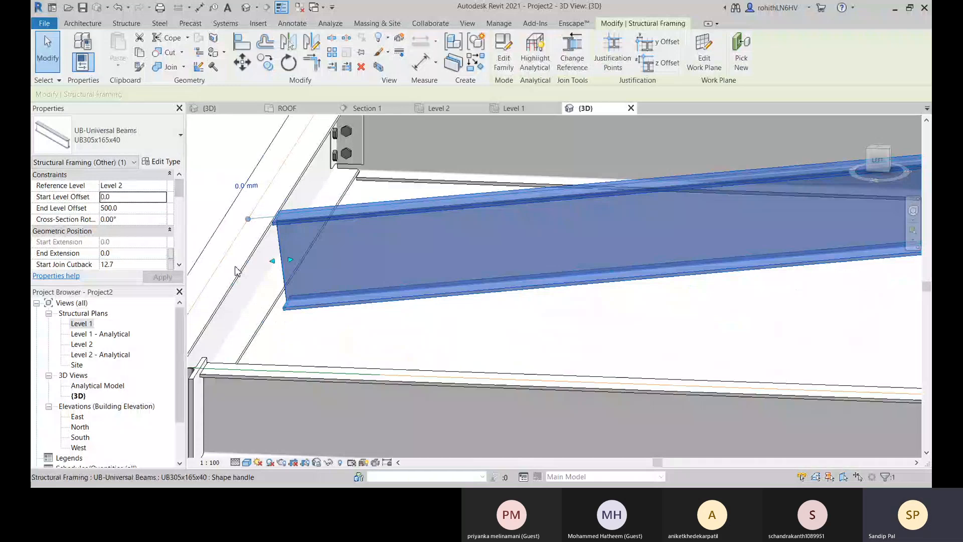
pyautogui.scroll(-3, 238, 271)
pyautogui.keyDown('shift'); pyautogui.moveTo(237, 271); pyautogui.dragTo(107, 220, button='middle'); pyautogui.keyUp('shift')
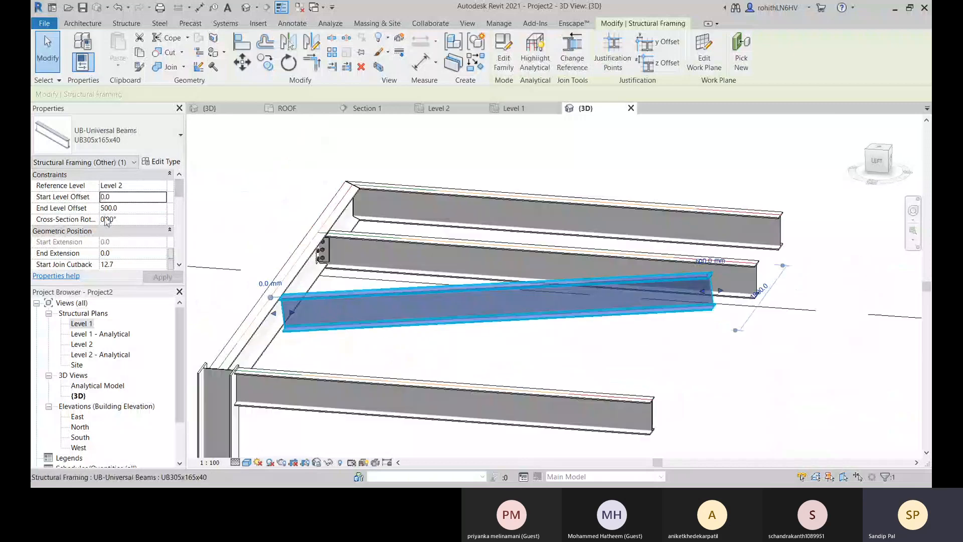
pyautogui.click(211, 168)
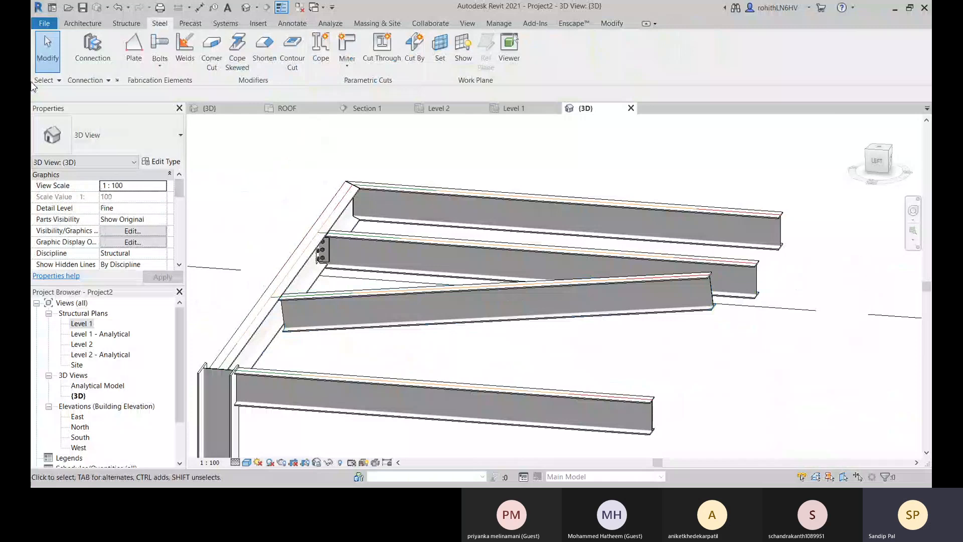
pyautogui.click(92, 47)
pyautogui.click(165, 140)
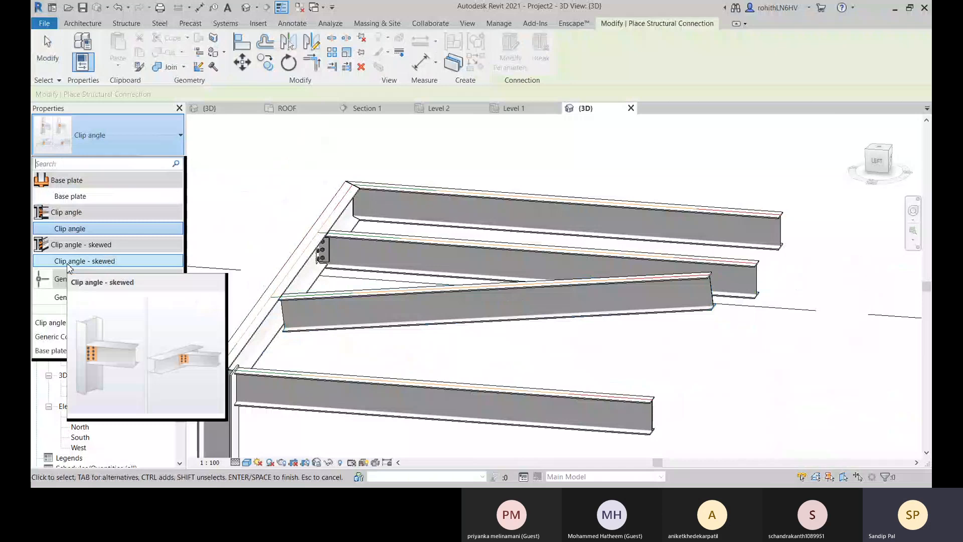
pyautogui.click(67, 262)
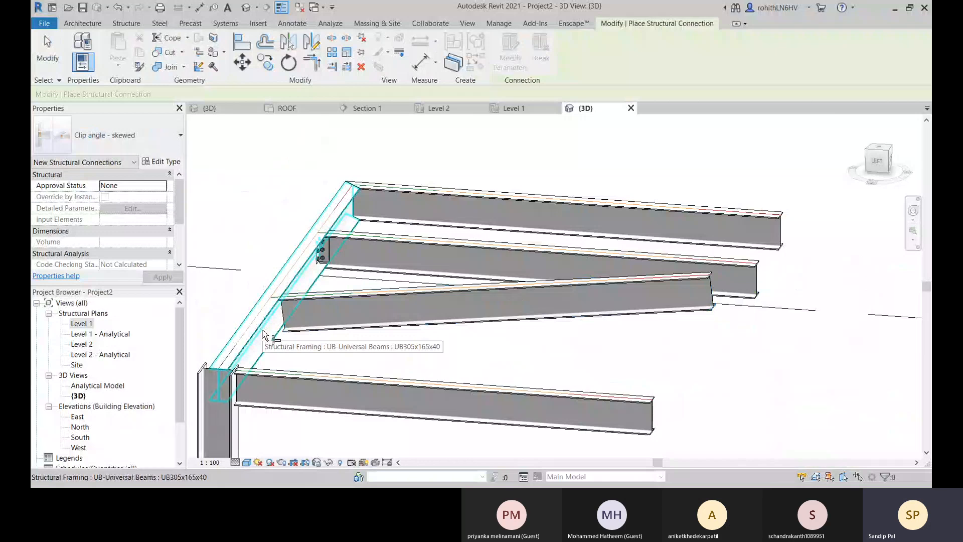
pyautogui.click(263, 331)
pyautogui.click(304, 326)
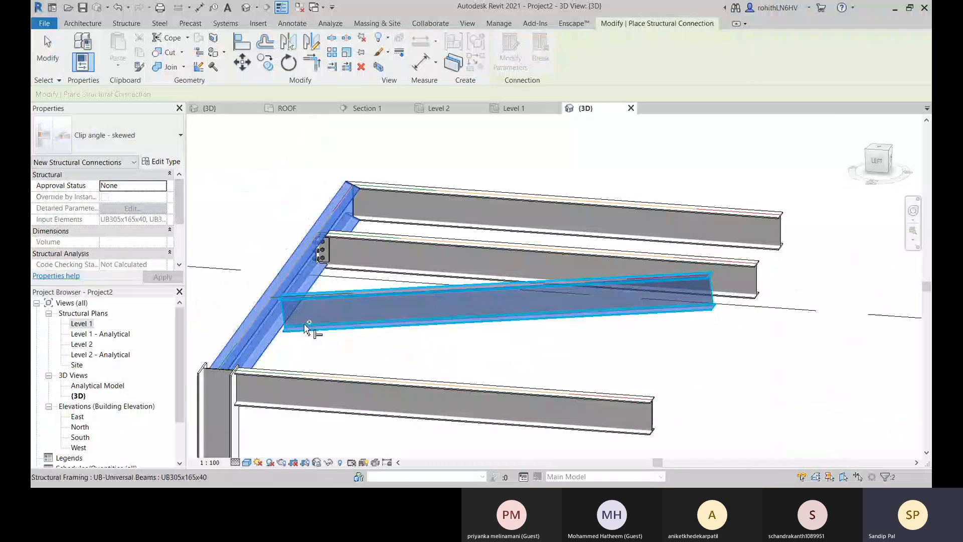
pyautogui.press('Return')
# Examine the skewed clip angle, its bolts and the notched end of the sloping beam from several sides.
pyautogui.scroll(4, 306, 329)
pyautogui.keyDown('shift'); pyautogui.moveTo(306, 329); pyautogui.dragTo(333, 281, button='middle'); pyautogui.keyUp('shift')
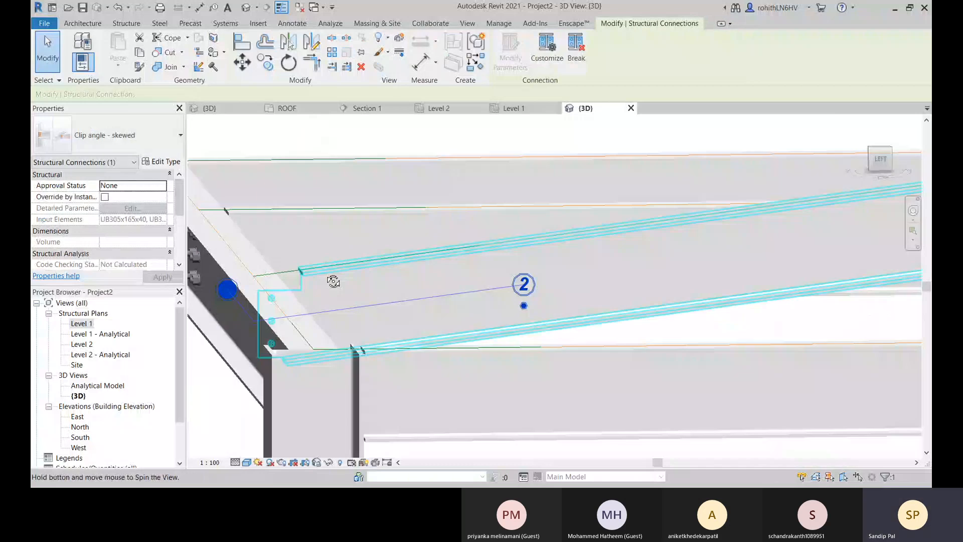
pyautogui.keyDown('shift'); pyautogui.moveTo(333, 282); pyautogui.dragTo(372, 326, button='middle'); pyautogui.keyUp('shift')
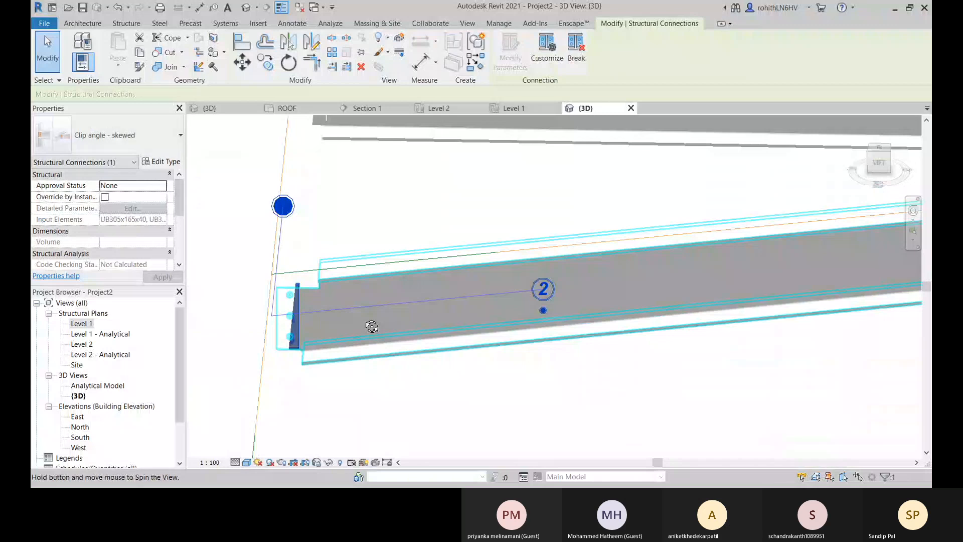
pyautogui.click(372, 327)
pyautogui.keyDown('shift'); pyautogui.moveTo(372, 327); pyautogui.dragTo(325, 279, button='middle'); pyautogui.keyUp('shift')
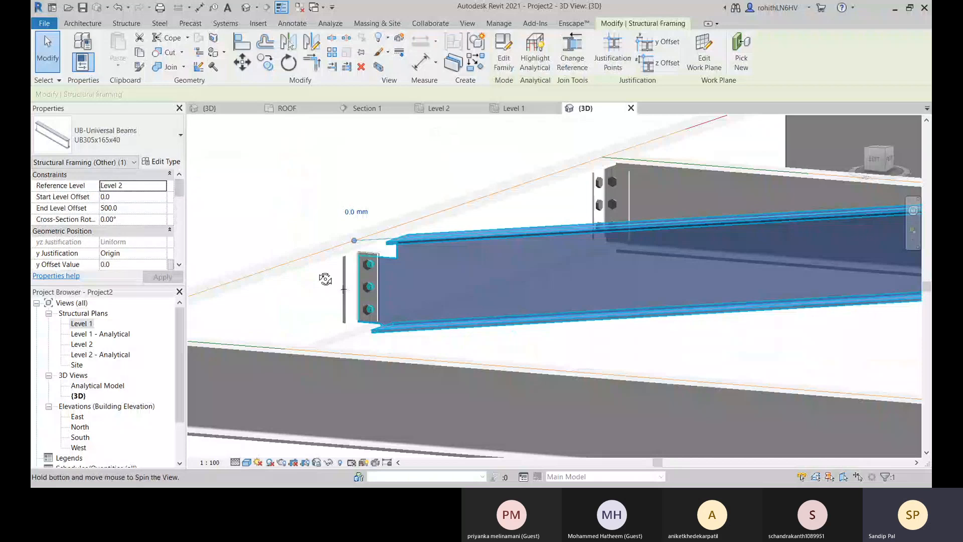
pyautogui.keyDown('shift'); pyautogui.moveTo(325, 279); pyautogui.dragTo(371, 331, button='middle'); pyautogui.keyUp('shift')
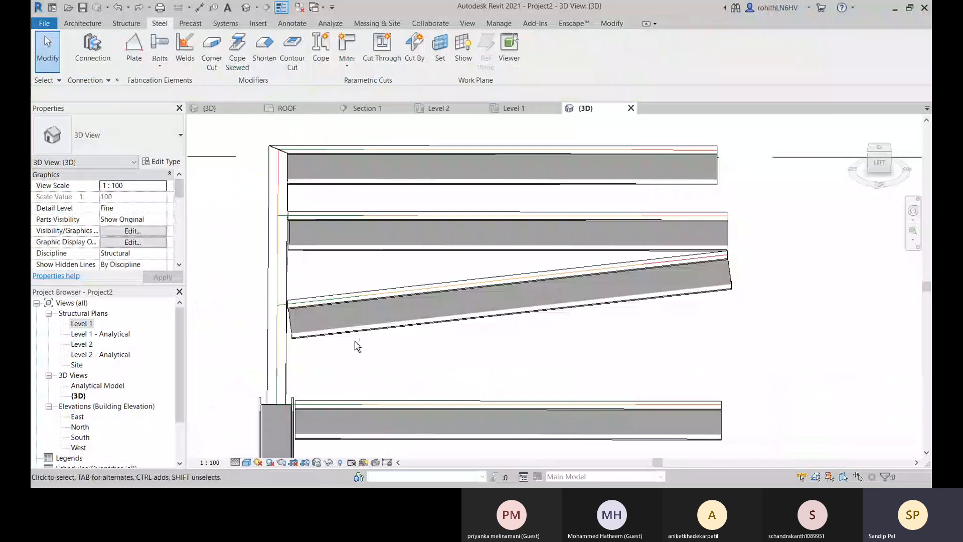
pyautogui.moveTo(357, 343); pyautogui.dragTo(388, 332, button='middle')
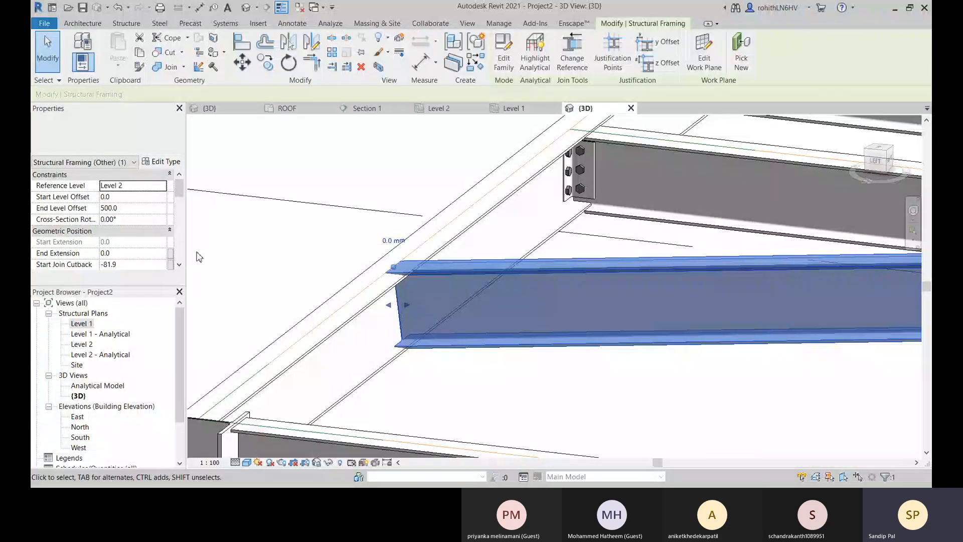
# Join the long beam and the sloping beam with a standard Clip angle connection.
pyautogui.click(199, 257)
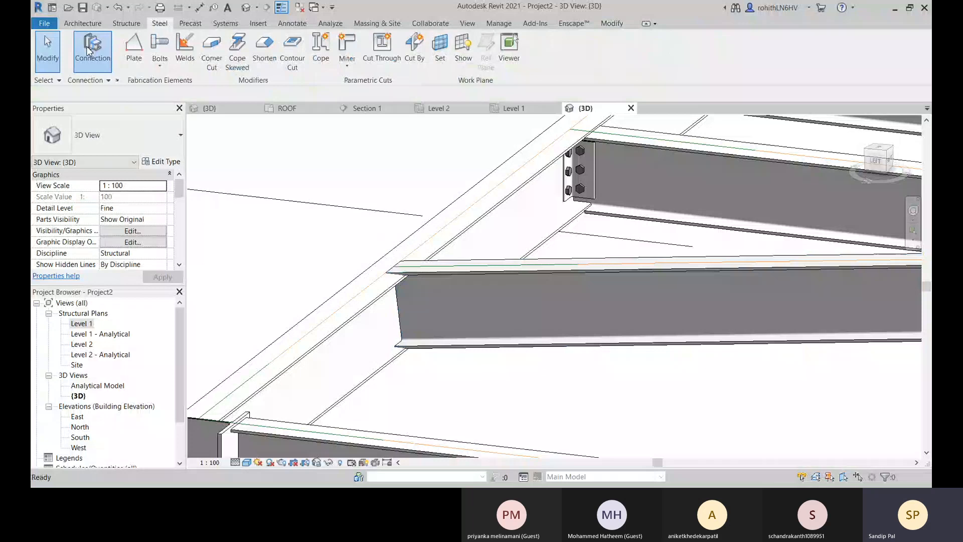
pyautogui.click(88, 50)
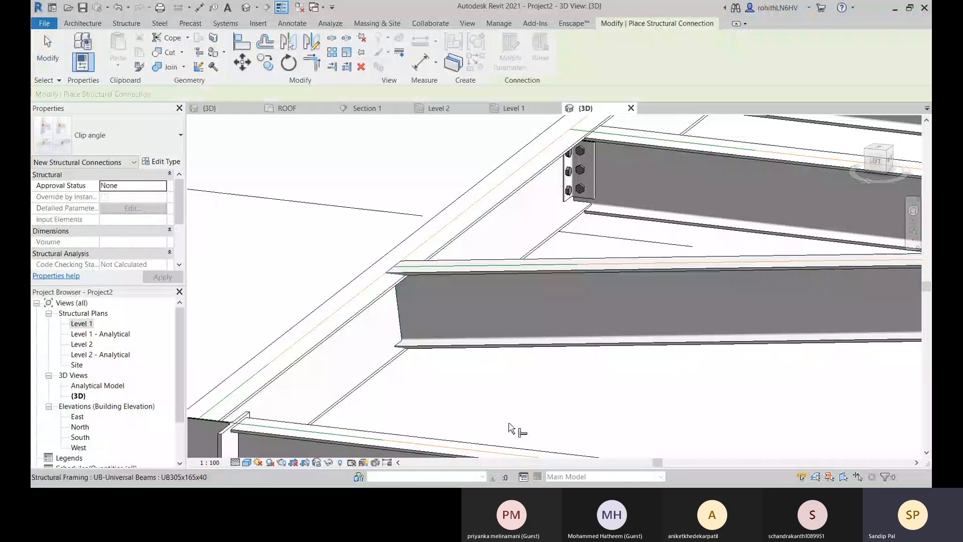
pyautogui.click(369, 319)
pyautogui.click(475, 351)
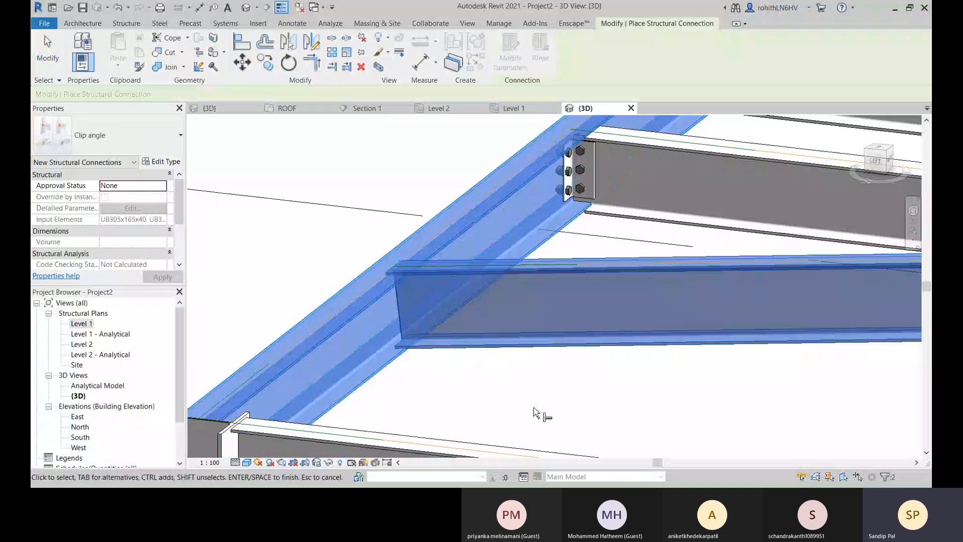
pyautogui.press('Return')
pyautogui.keyDown('shift'); pyautogui.moveTo(535, 414); pyautogui.dragTo(460, 241, button='middle'); pyautogui.keyUp('shift')
pyautogui.scroll(2, 440, 329)
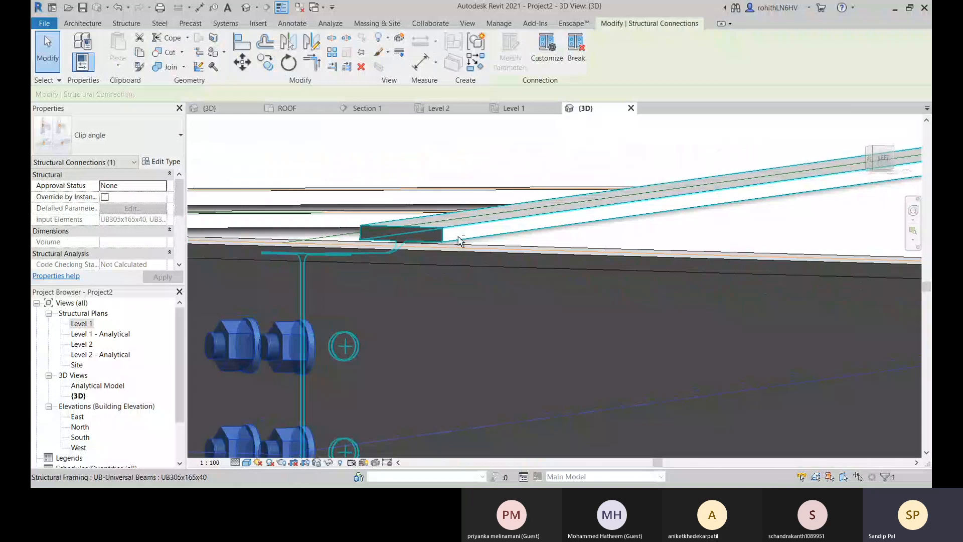
# Set the end level offset of the sloping beam's free end to 300 mm.
pyautogui.keyDown('shift'); pyautogui.moveTo(461, 241); pyautogui.dragTo(591, 346, button='middle'); pyautogui.keyUp('shift')
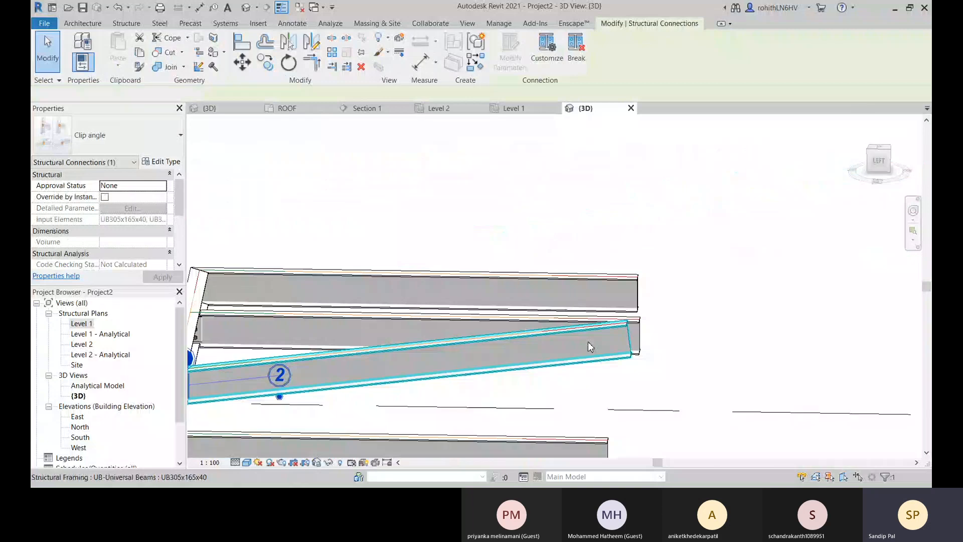
pyautogui.click(590, 346)
pyautogui.click(625, 307)
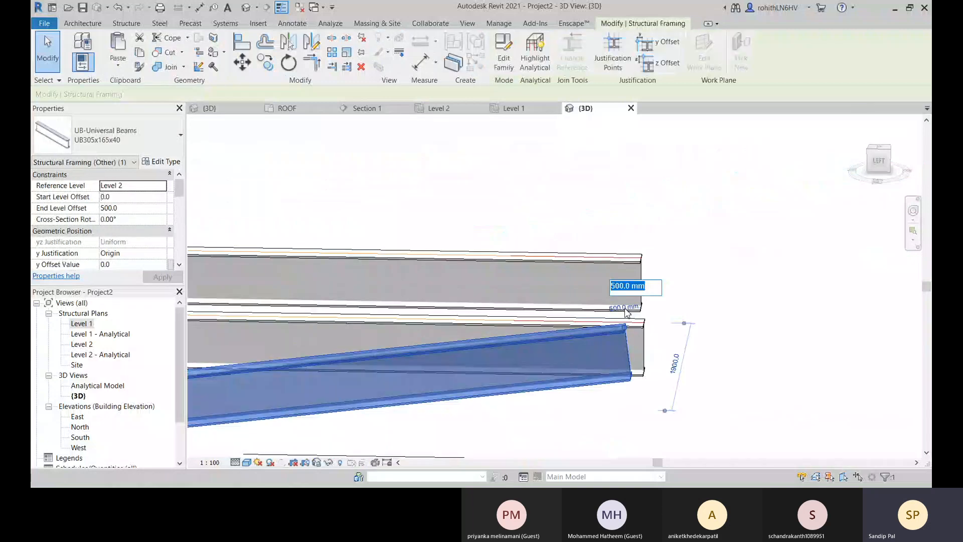
pyautogui.write('300')
pyautogui.press('Return')
# Examine the clip angle at the sloping beam's end and the beam joints at the top of the steel column.
pyautogui.scroll(5, 354, 365)
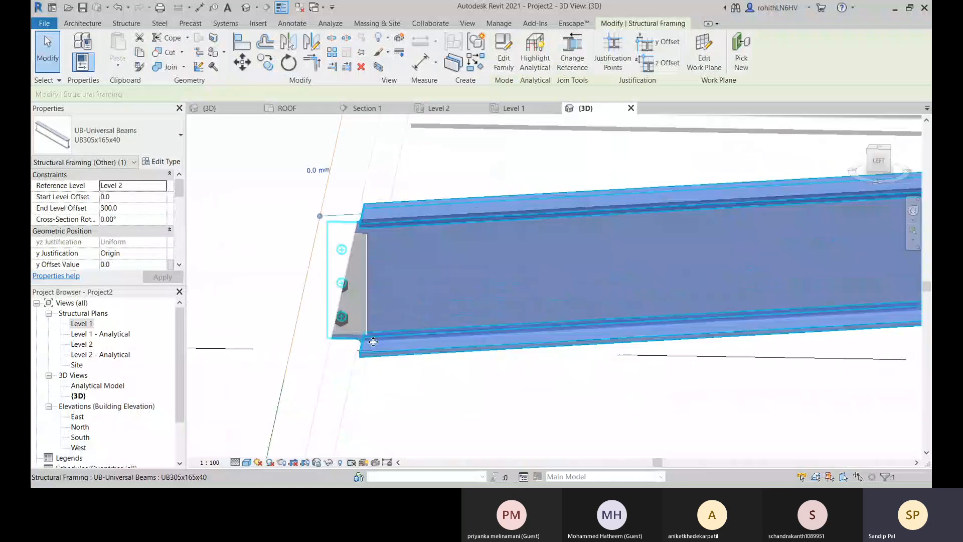
pyautogui.keyDown('shift'); pyautogui.moveTo(354, 365); pyautogui.dragTo(439, 271, button='middle'); pyautogui.keyUp('shift')
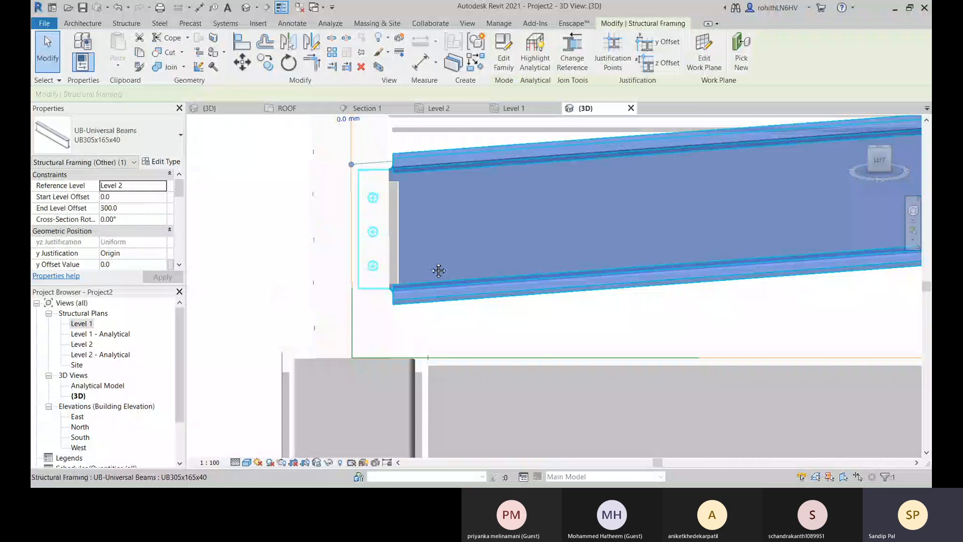
pyautogui.keyDown('shift'); pyautogui.moveTo(439, 271); pyautogui.dragTo(420, 313, button='middle'); pyautogui.keyUp('shift')
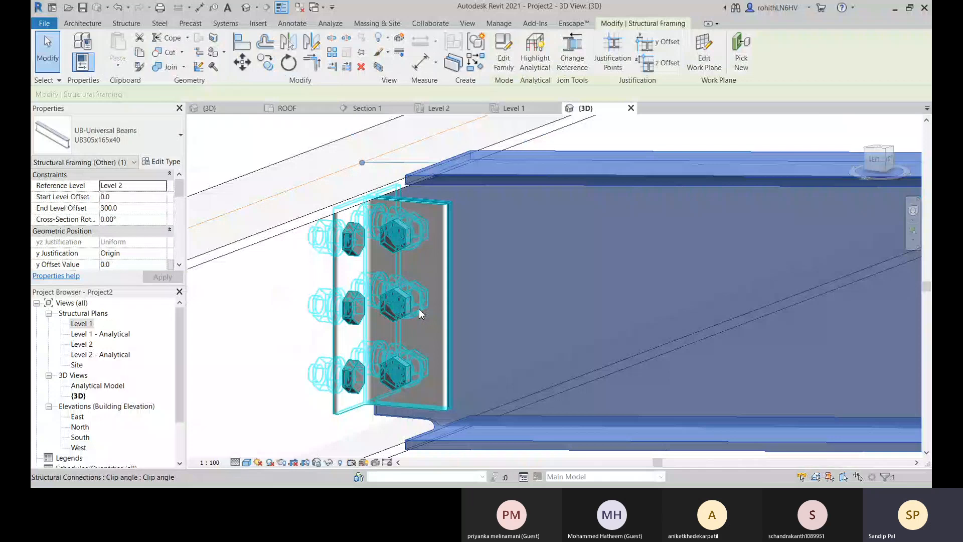
pyautogui.keyDown('shift'); pyautogui.moveTo(420, 314); pyautogui.dragTo(322, 314, button='middle'); pyautogui.keyUp('shift')
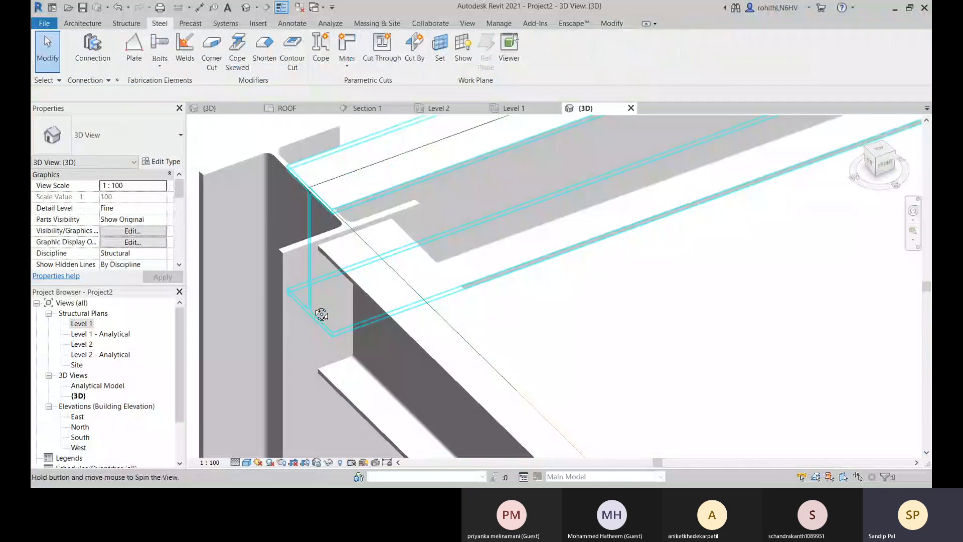
pyautogui.keyDown('shift'); pyautogui.moveTo(321, 314); pyautogui.dragTo(510, 334, button='middle'); pyautogui.keyUp('shift')
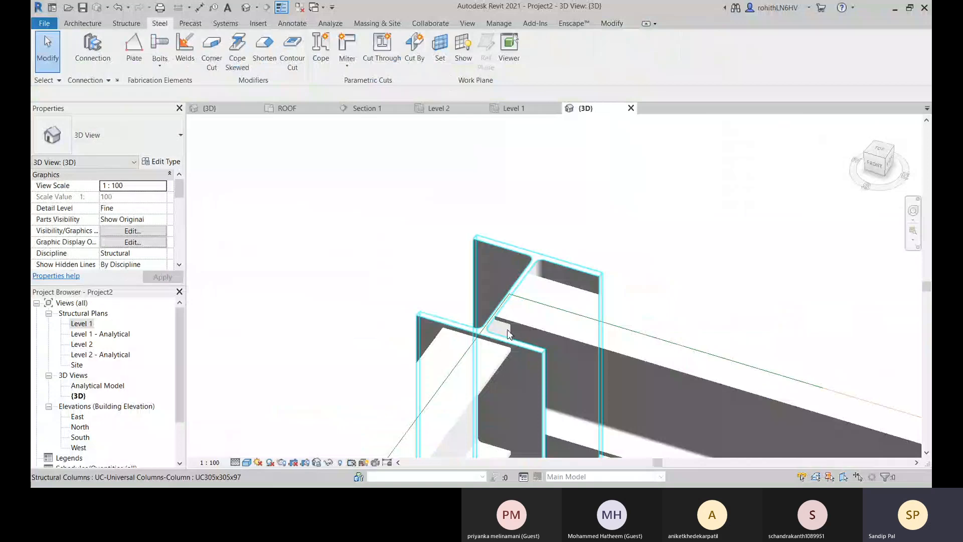
# Load the Column beam seat T and Column beam seat angle connection types into the project.
pyautogui.click(117, 80)
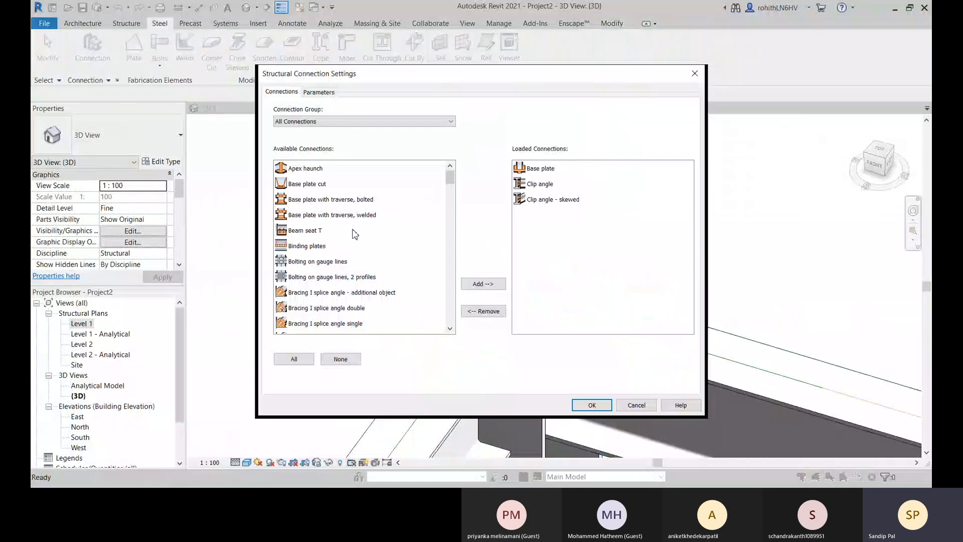
pyautogui.scroll(-3, 355, 233)
pyautogui.click(363, 255)
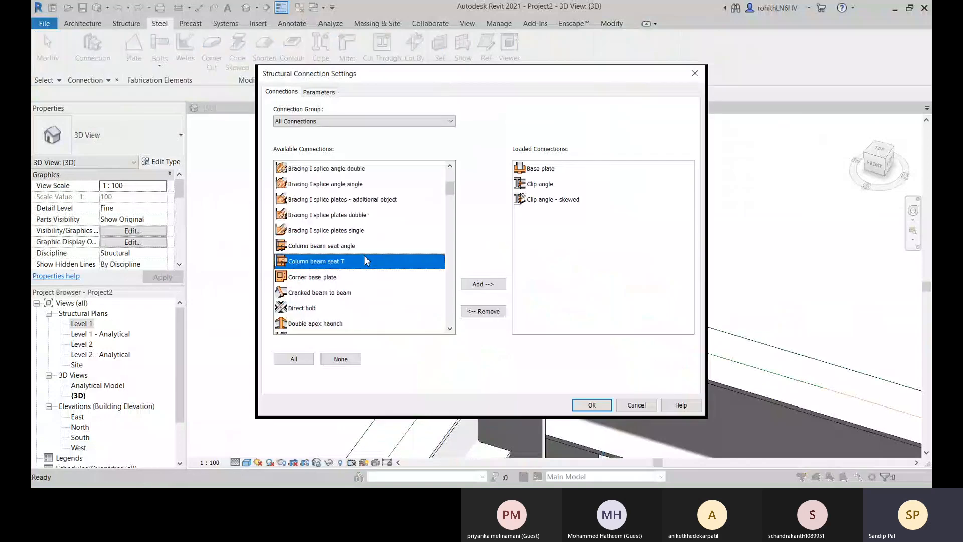
pyautogui.doubleClick(363, 255)
pyautogui.doubleClick(319, 247)
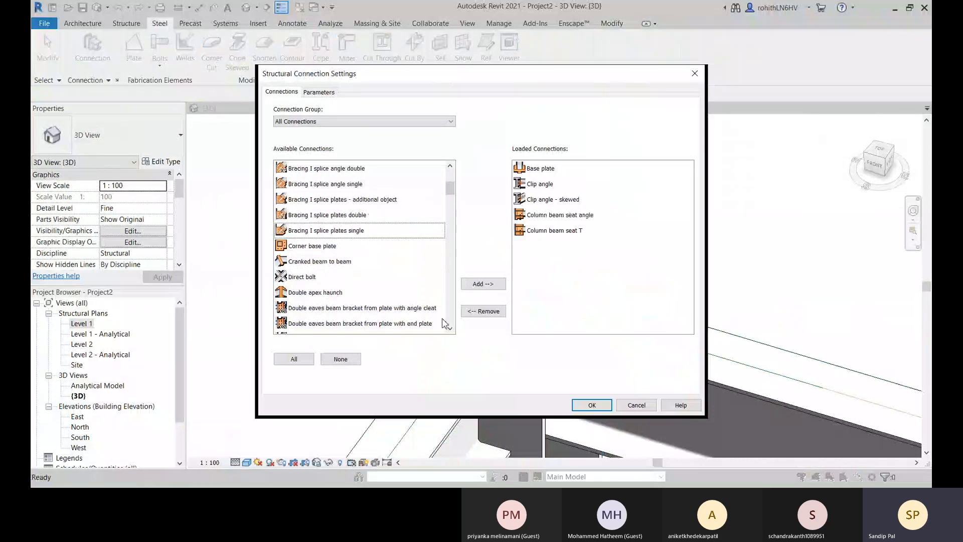
pyautogui.click(588, 405)
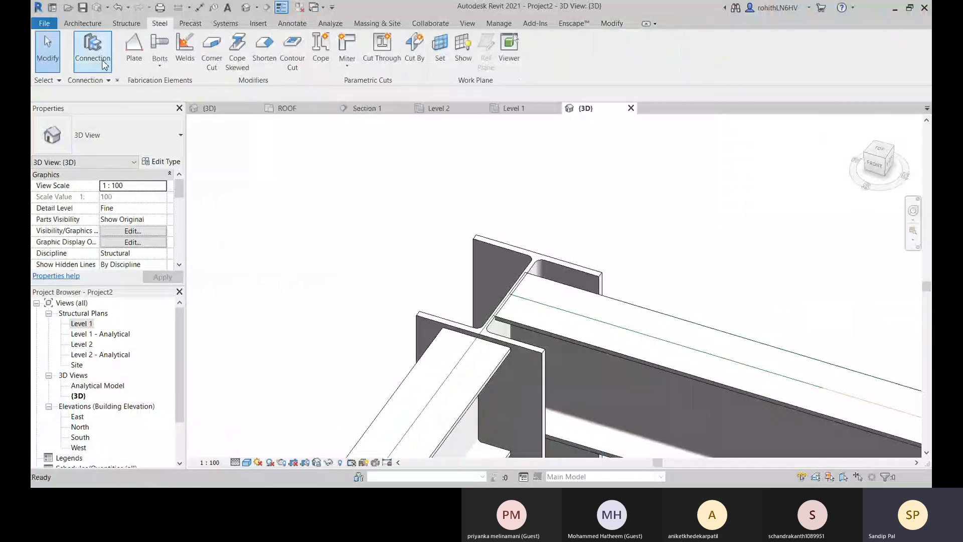
# Join the steel column and the beam framing into it with a Column beam seat angle connection.
pyautogui.click(105, 65)
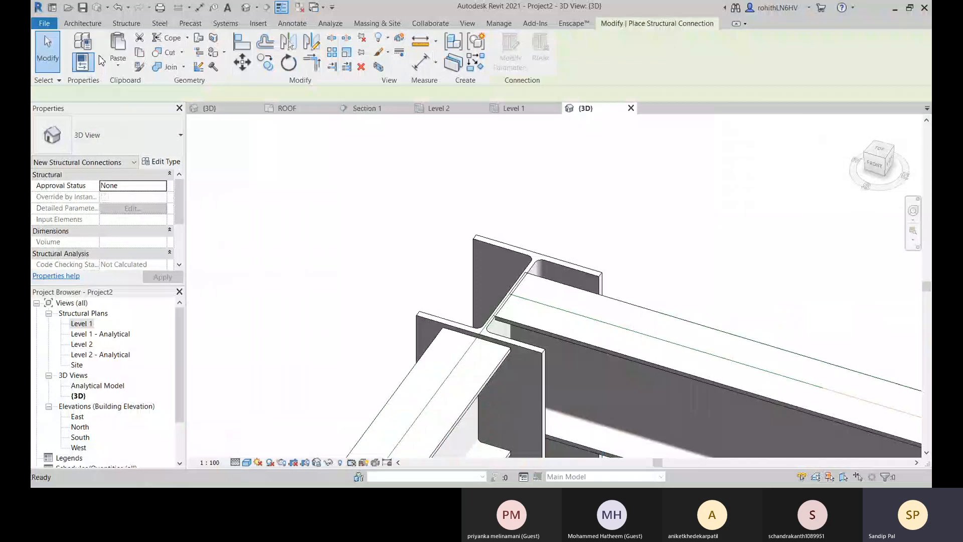
pyautogui.click(103, 136)
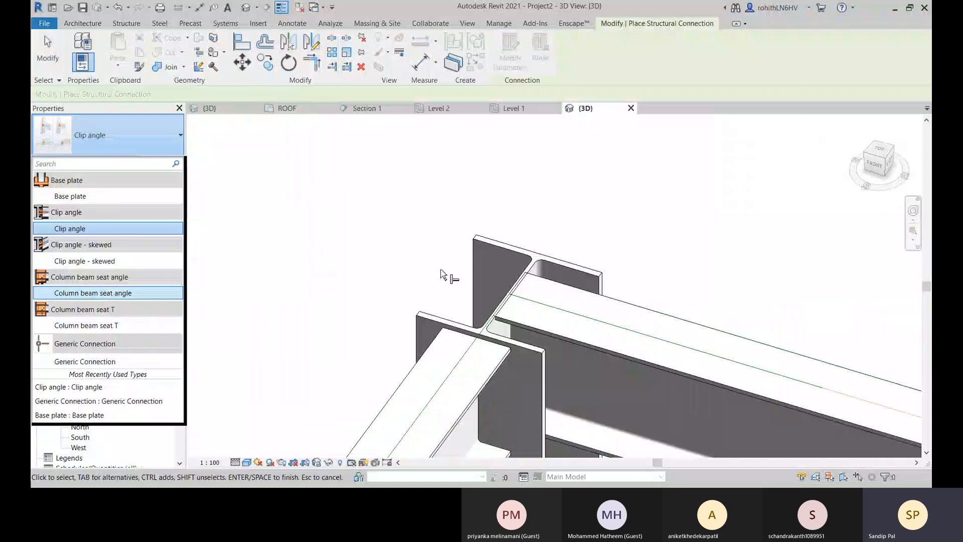
pyautogui.scroll(-5, 444, 275)
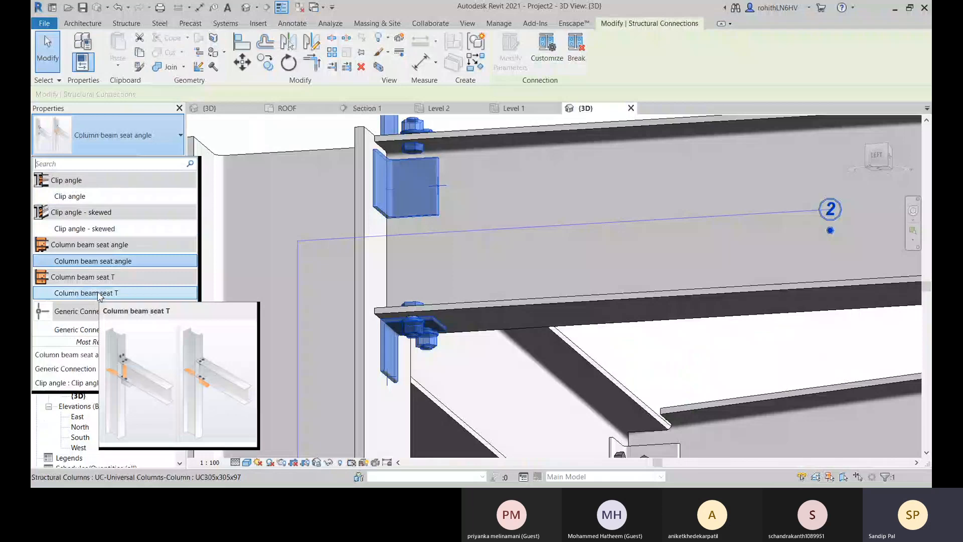
# Change the column-to-beam connection to the Column beam seat T type and open its parameters with override by instance enabled.
pyautogui.click(96, 293)
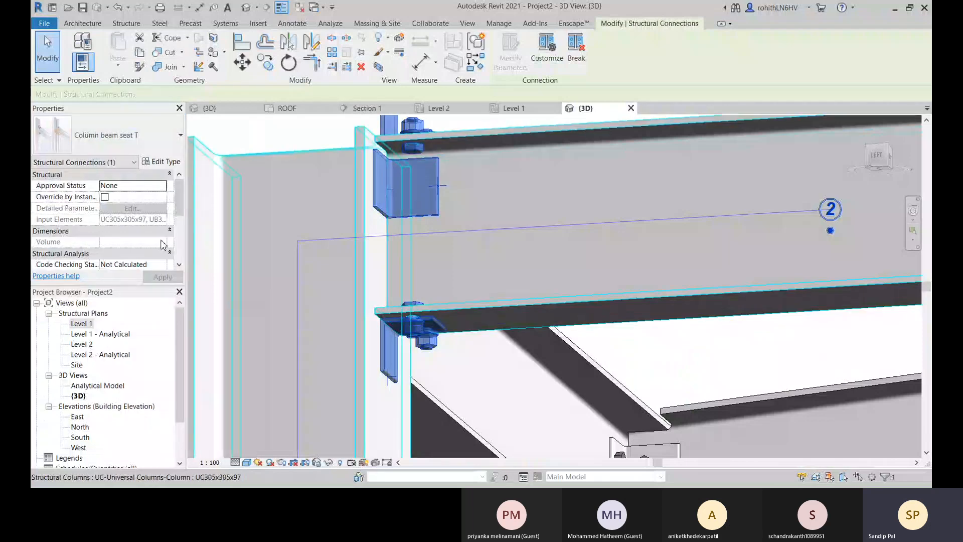
pyautogui.scroll(-2, 454, 345)
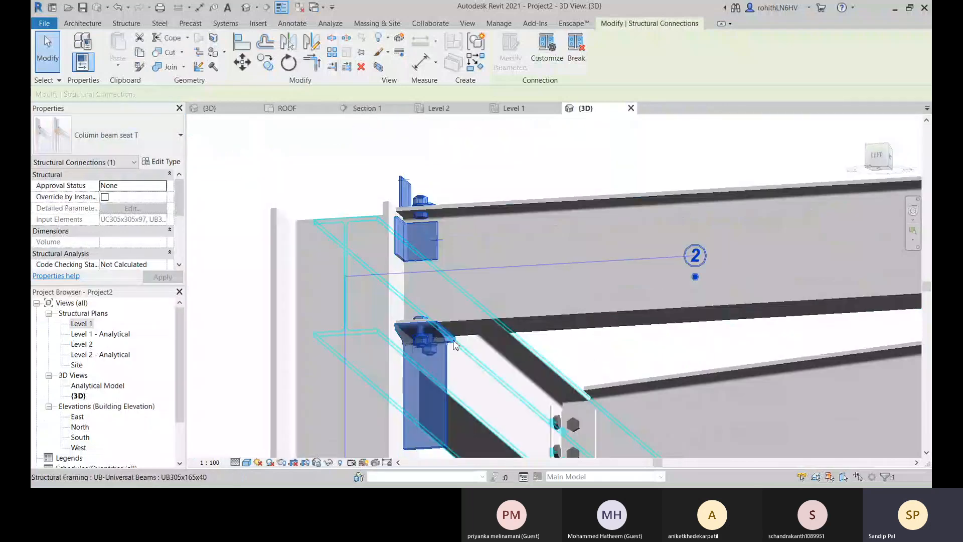
pyautogui.keyDown('shift'); pyautogui.moveTo(454, 345); pyautogui.dragTo(440, 316, button='middle'); pyautogui.keyUp('shift')
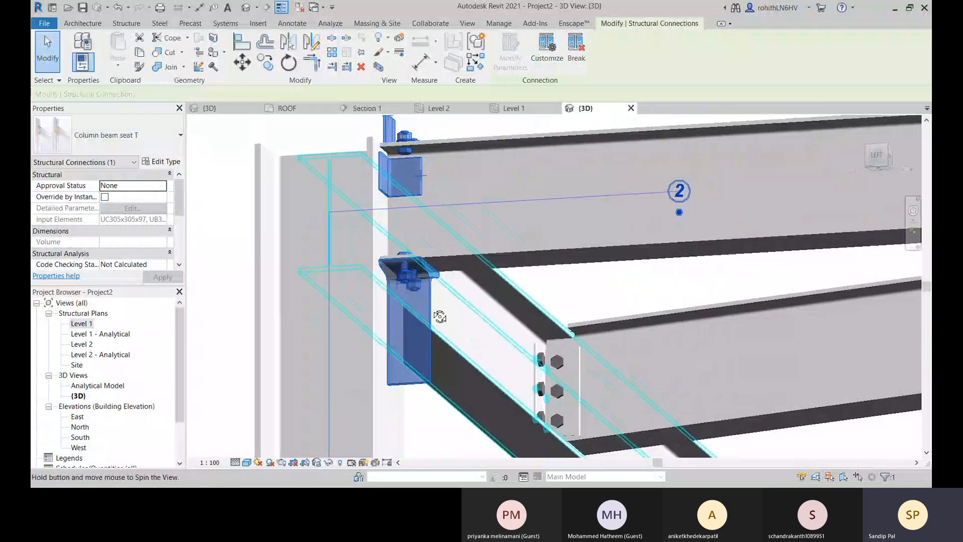
pyautogui.keyDown('shift'); pyautogui.moveTo(440, 317); pyautogui.dragTo(301, 261, button='middle'); pyautogui.keyUp('shift')
pyautogui.click(105, 197)
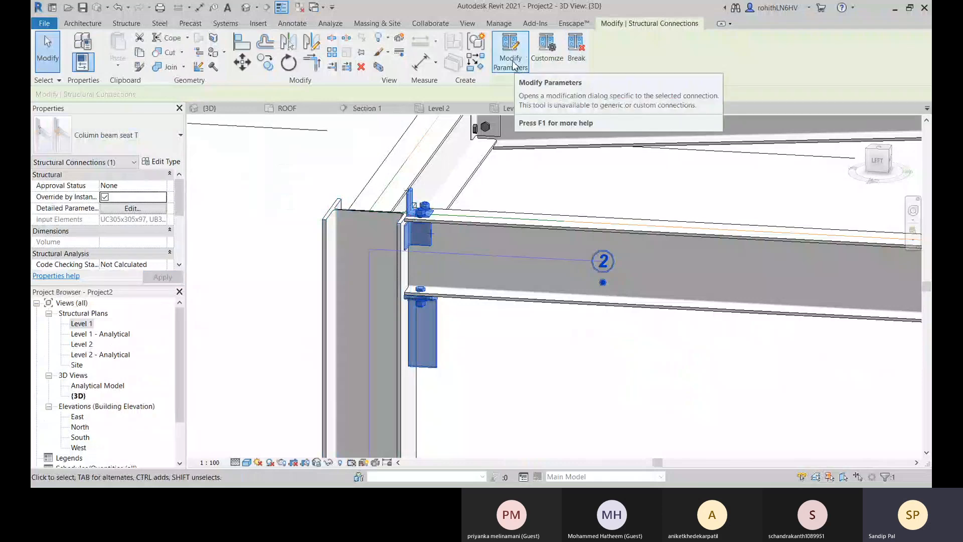
pyautogui.click(512, 61)
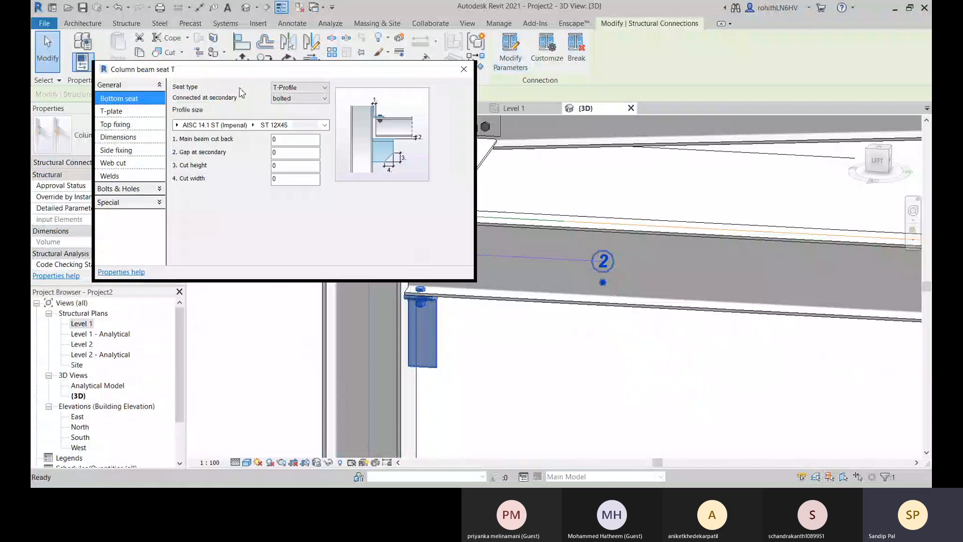
# Try the T-Plate seat type for the connection's bottom seat and restore T-Profile.
pyautogui.click(297, 88)
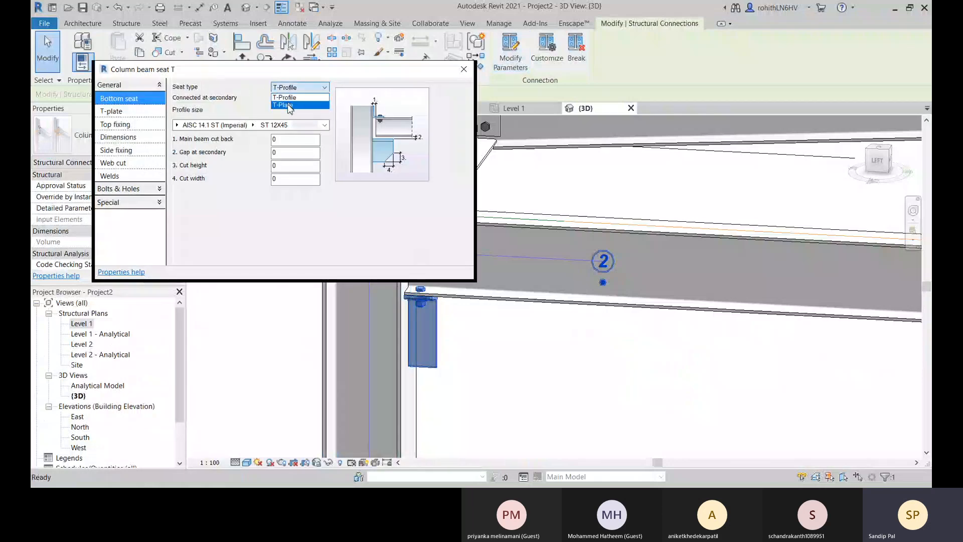
pyautogui.click(289, 105)
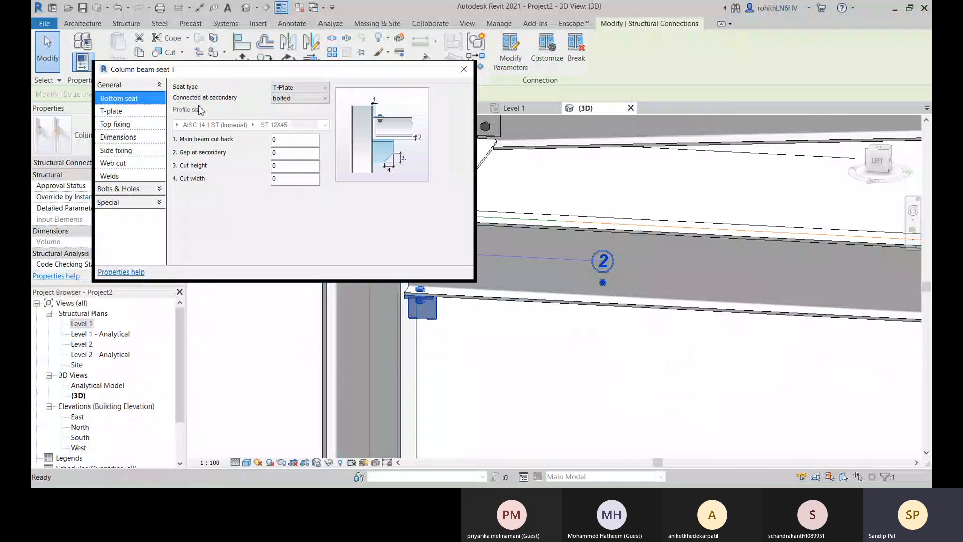
pyautogui.click(286, 99)
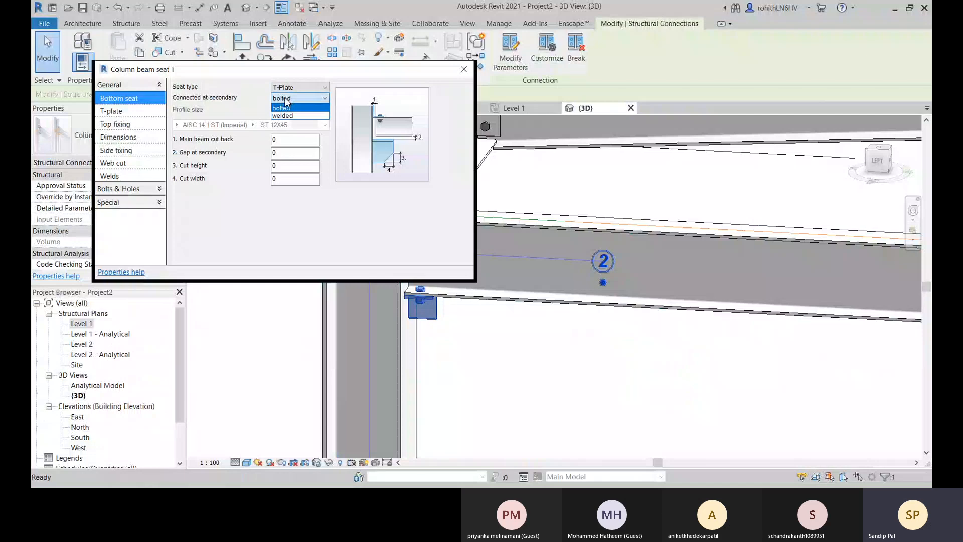
pyautogui.click(287, 101)
pyautogui.click(289, 89)
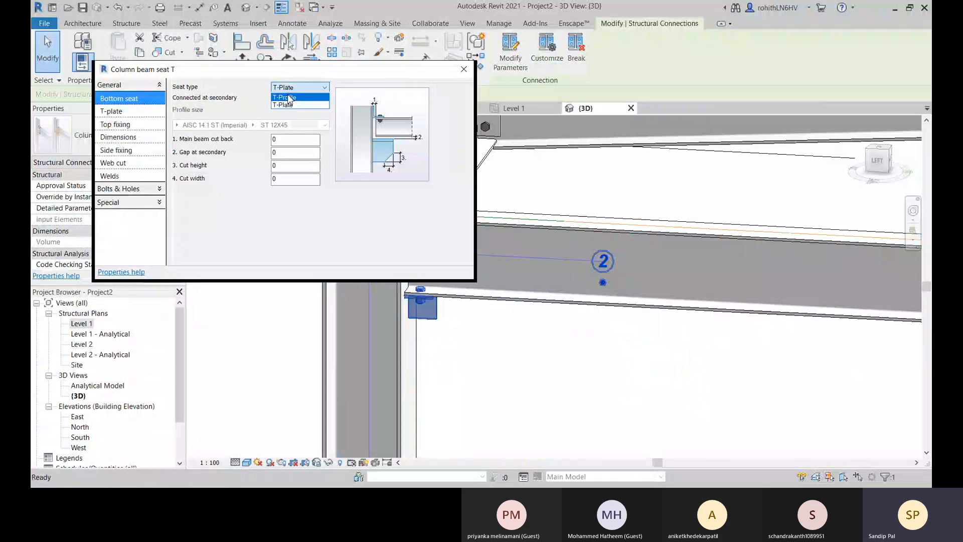
pyautogui.click(289, 99)
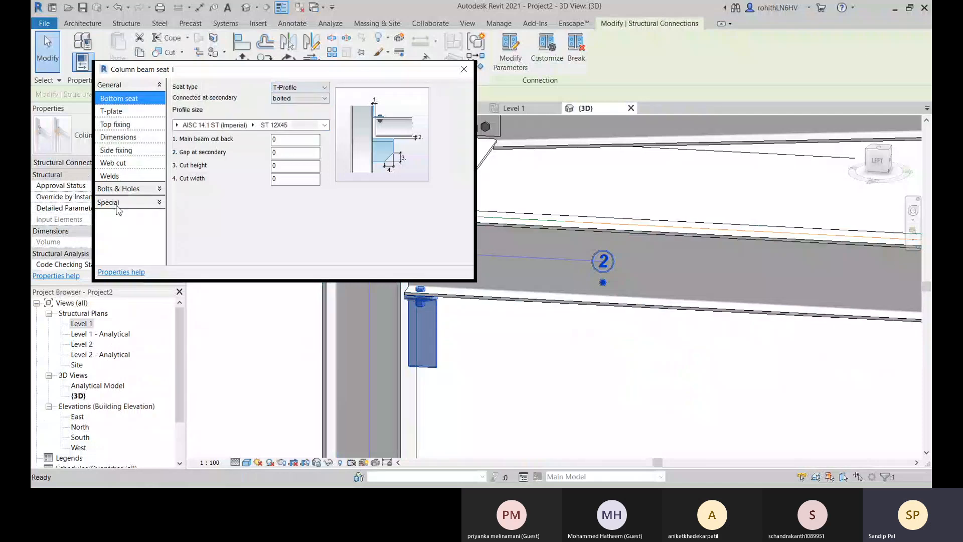
# Try a flat profile as the top fixing of the beam seat connection.
pyautogui.click(137, 152)
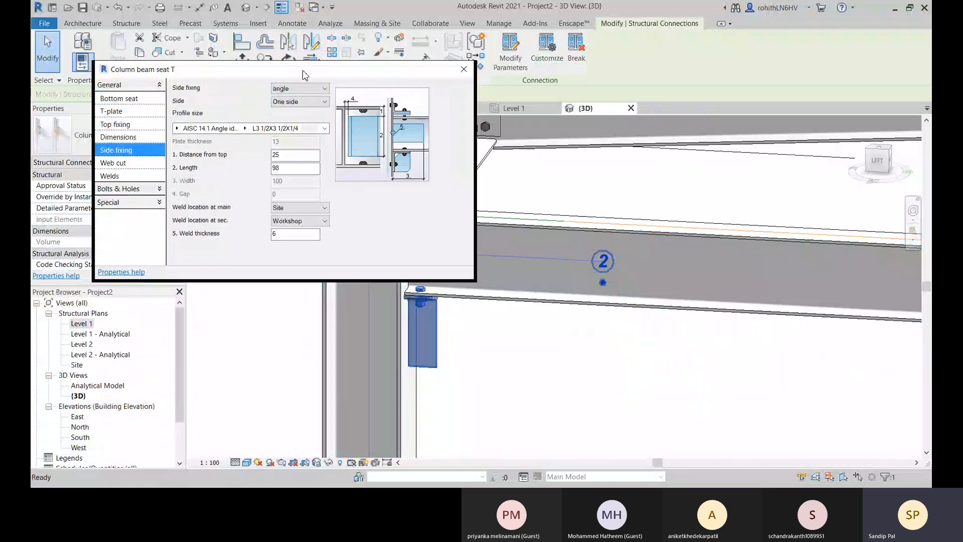
pyautogui.moveTo(305, 75); pyautogui.dragTo(200, 100)
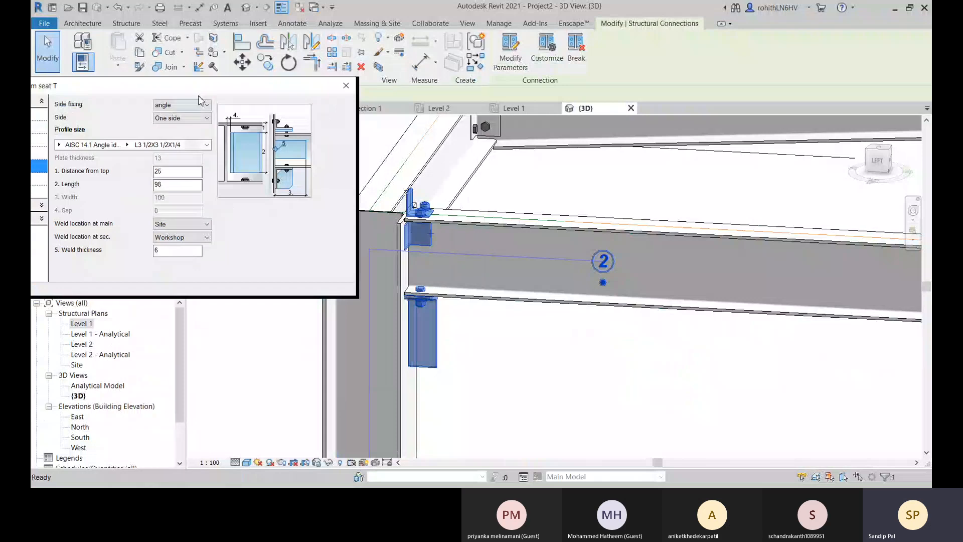
pyautogui.moveTo(200, 85); pyautogui.dragTo(354, 82)
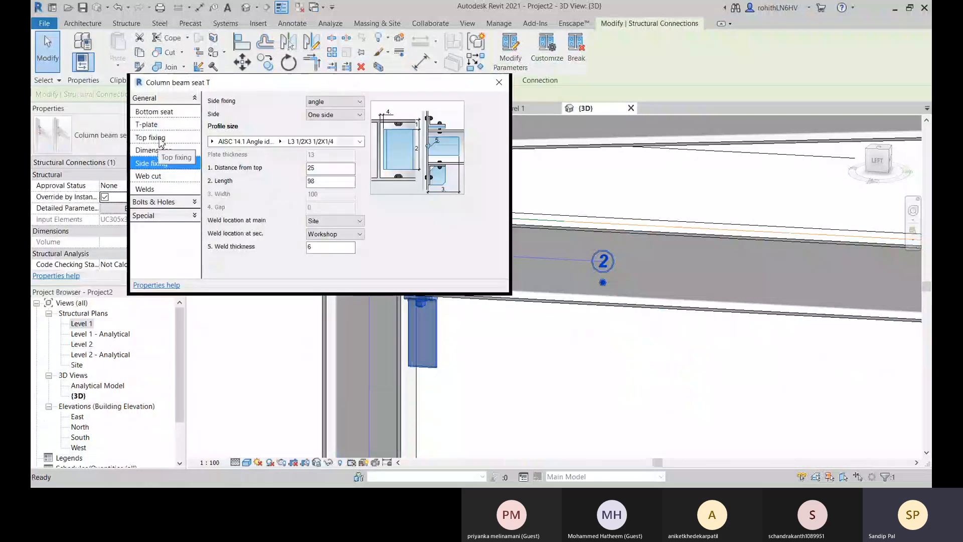
pyautogui.click(150, 137)
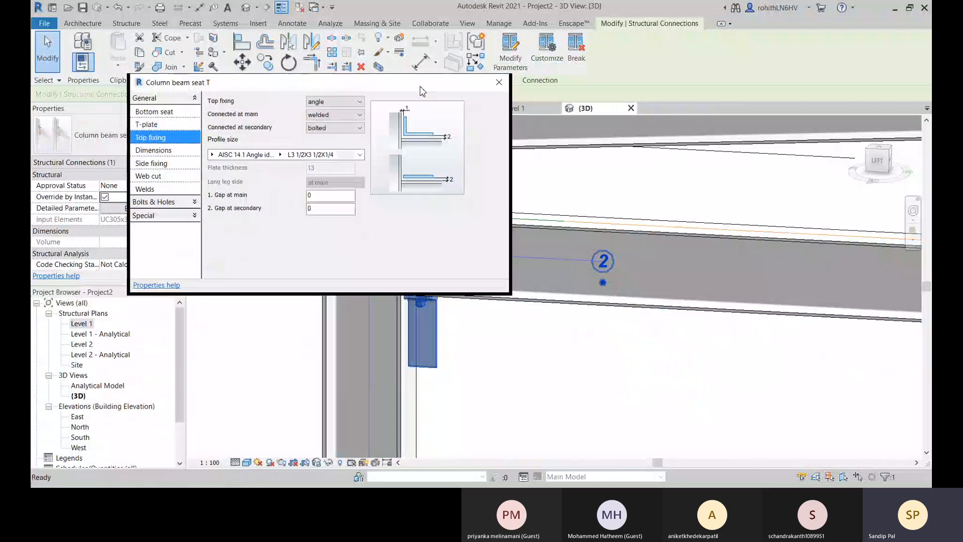
pyautogui.moveTo(420, 91); pyautogui.dragTo(294, 89)
pyautogui.click(211, 100)
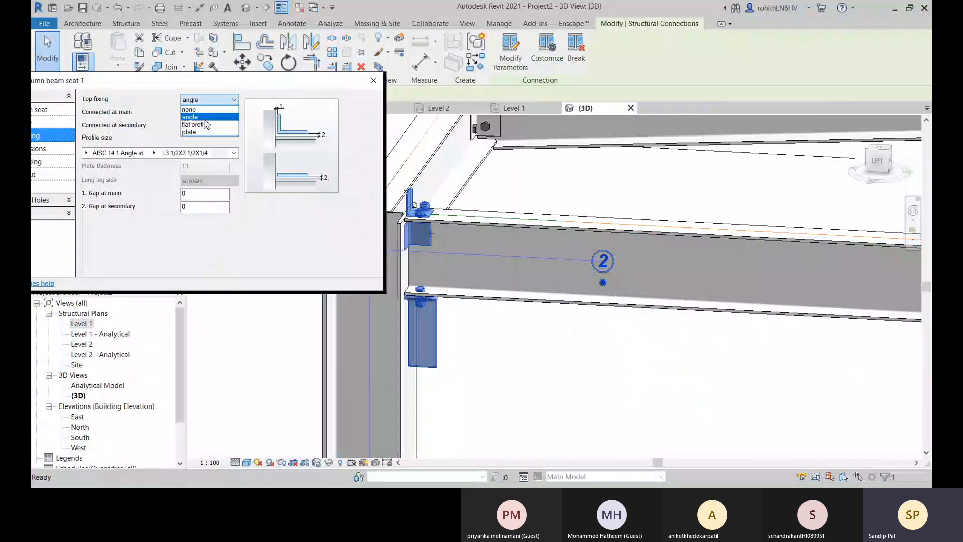
pyautogui.click(205, 125)
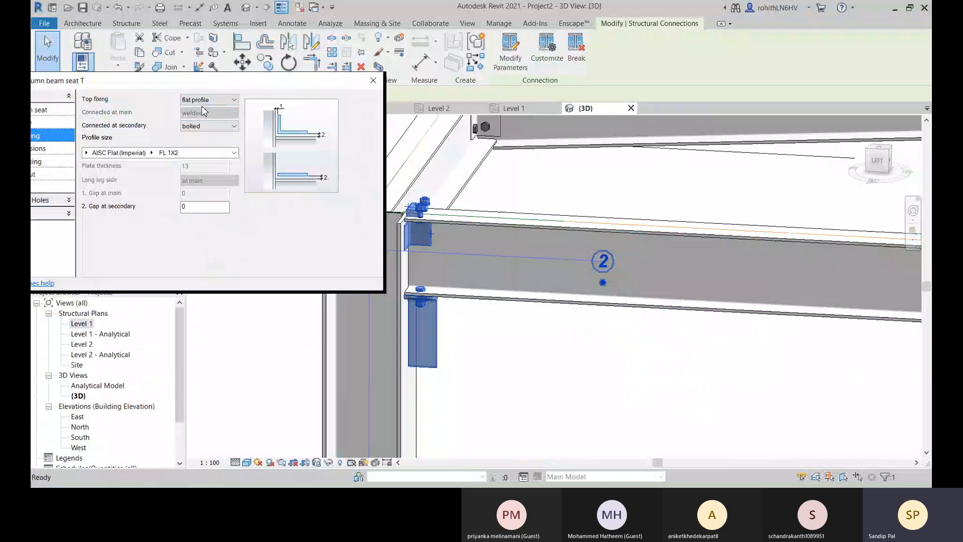
pyautogui.scroll(3, 420, 212)
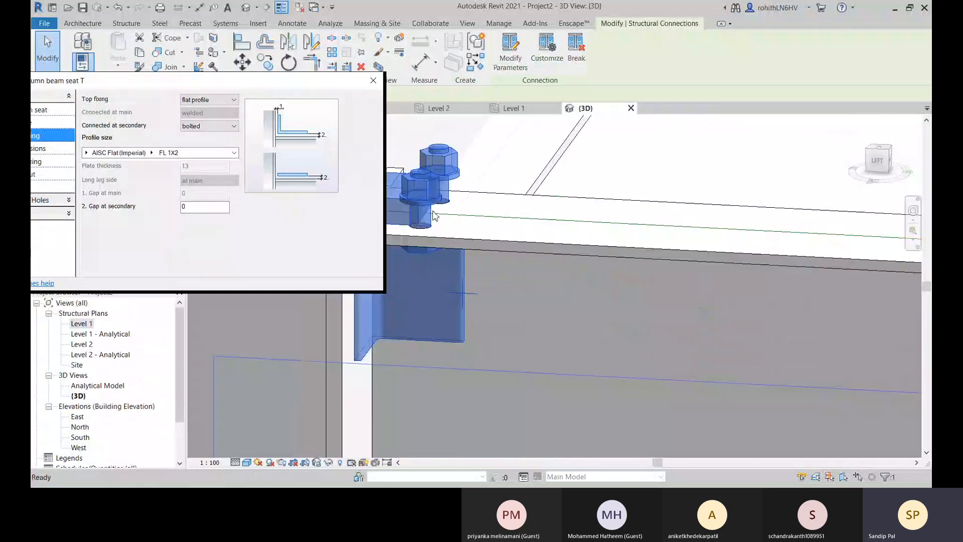
pyautogui.scroll(-4, 455, 214)
# Set the beam seat connection's top fixing to plate and inspect the bolted plate on the beam's upper flange.
pyautogui.click(210, 100)
pyautogui.click(203, 133)
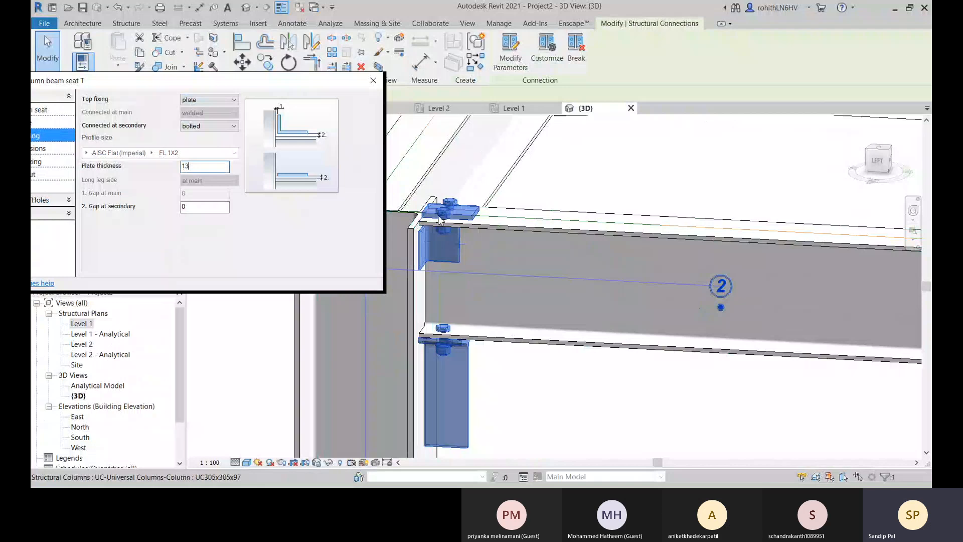
pyautogui.scroll(3, 439, 219)
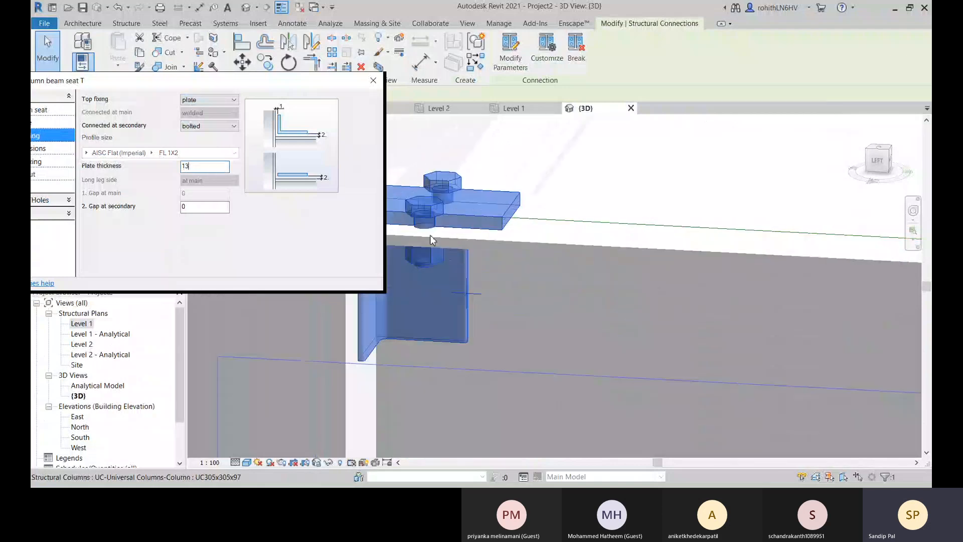
pyautogui.scroll(-3, 465, 237)
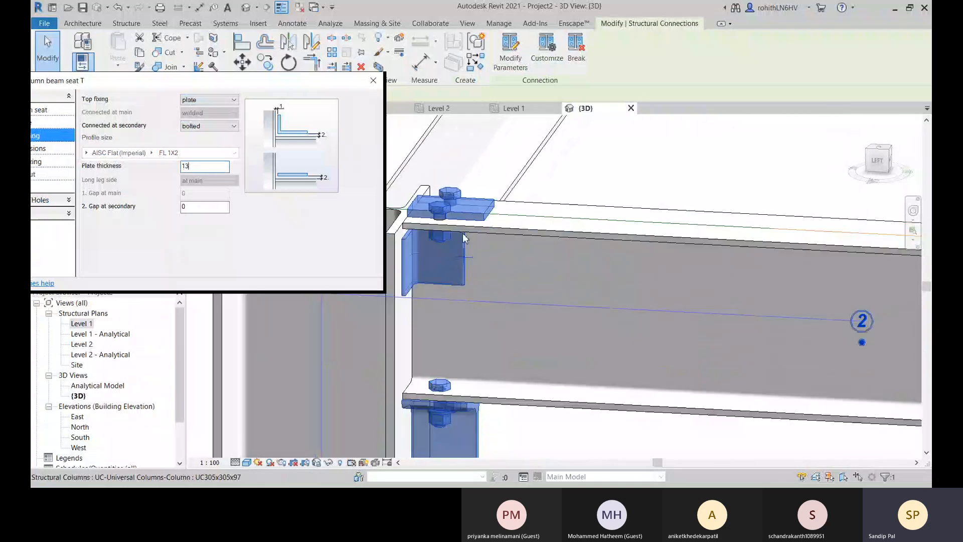
pyautogui.keyDown('shift'); pyautogui.moveTo(532, 281); pyautogui.dragTo(490, 442, button='middle'); pyautogui.keyUp('shift')
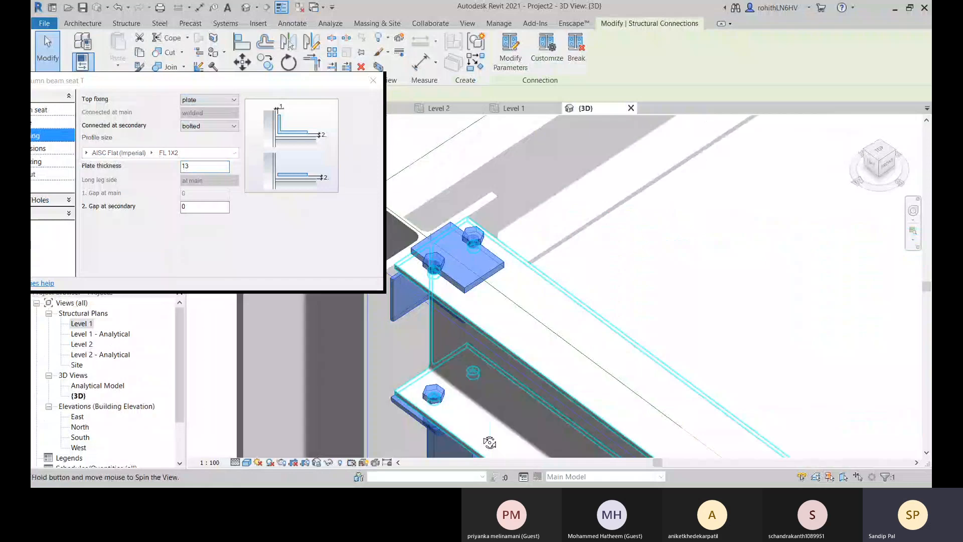
pyautogui.keyDown('shift'); pyautogui.moveTo(489, 442); pyautogui.dragTo(496, 305, button='middle'); pyautogui.keyUp('shift')
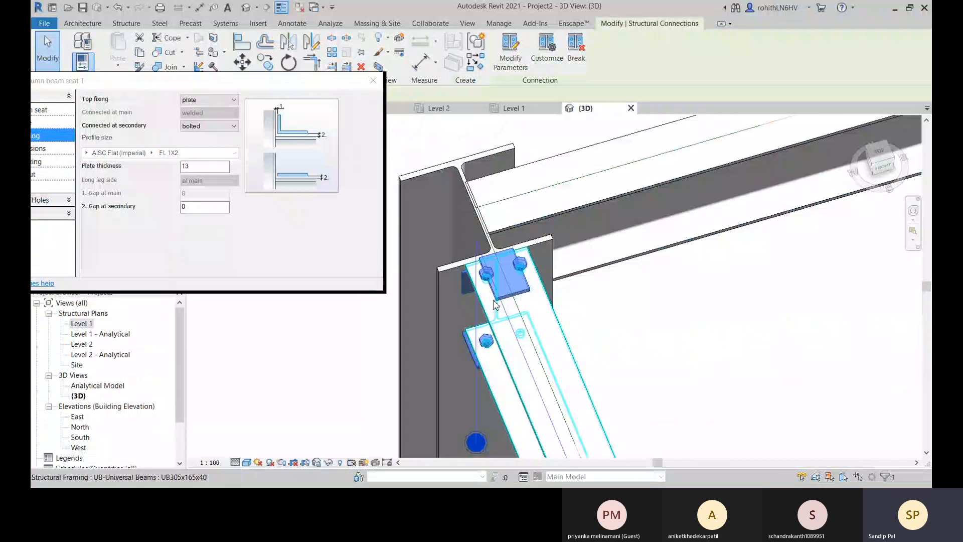
pyautogui.scroll(5, 495, 304)
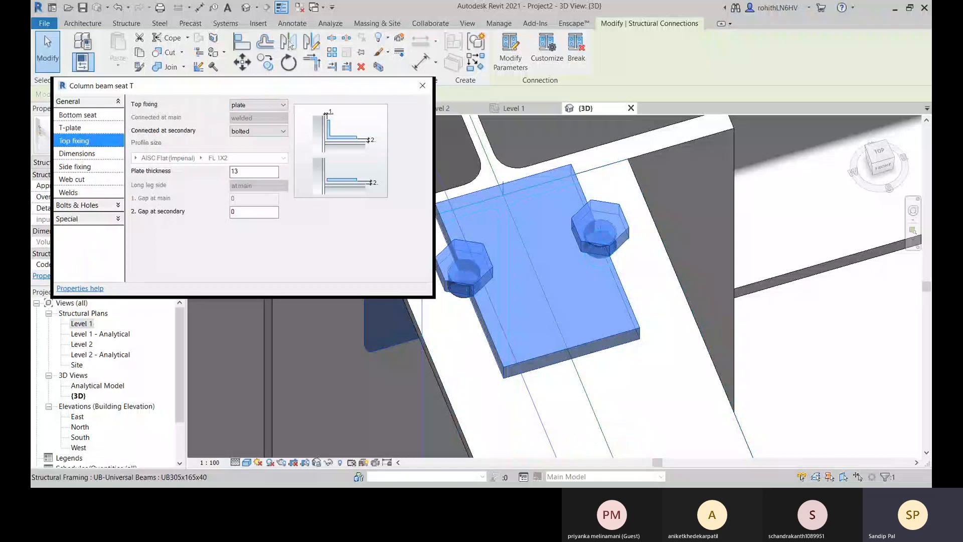
# Review the beam seat connection's web cut, weld, seat bolt distance, top angle bolt distance and bolt settings.
pyautogui.click(89, 180)
pyautogui.click(91, 194)
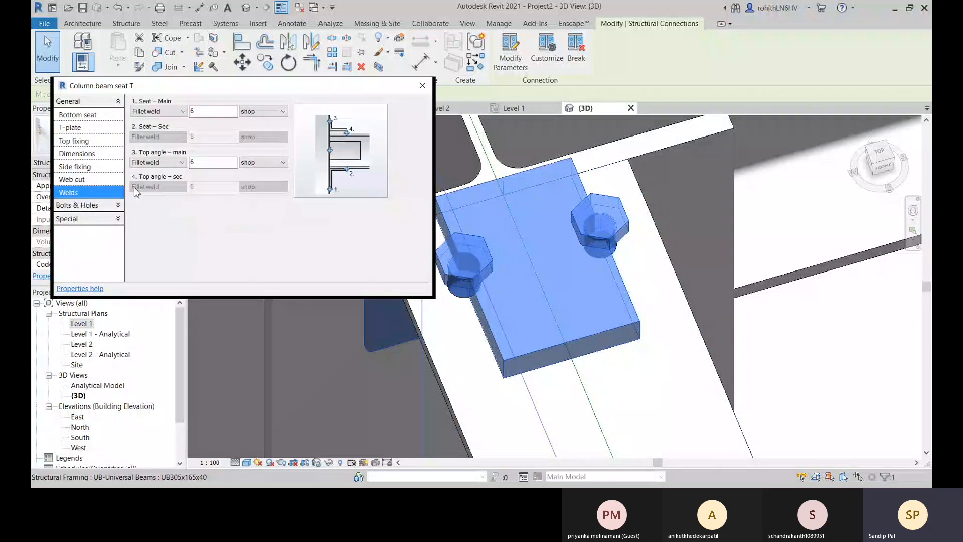
pyautogui.click(115, 208)
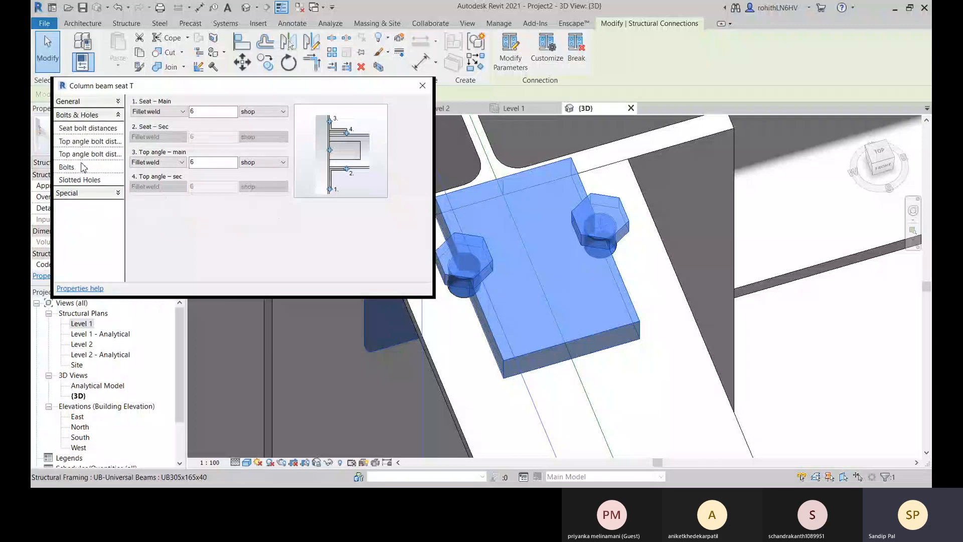
pyautogui.click(79, 130)
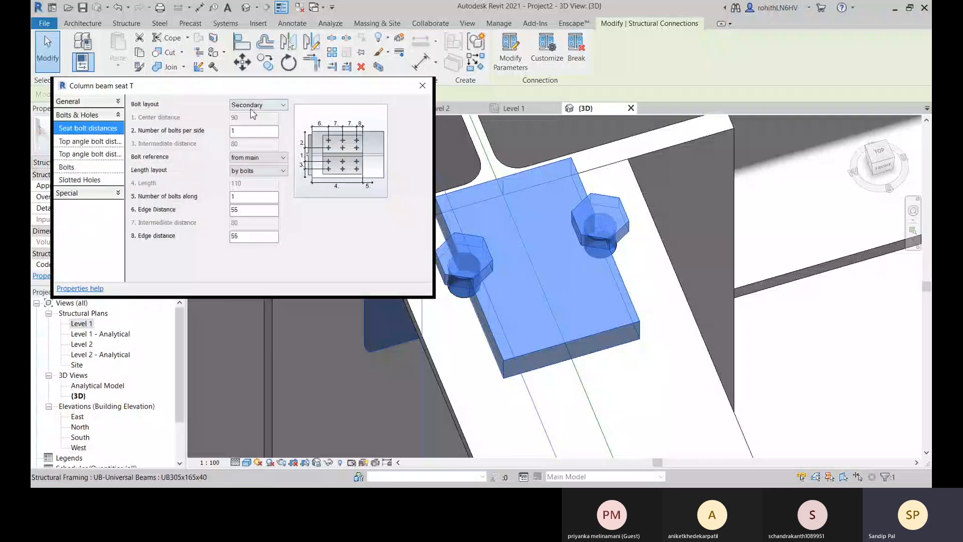
pyautogui.click(70, 141)
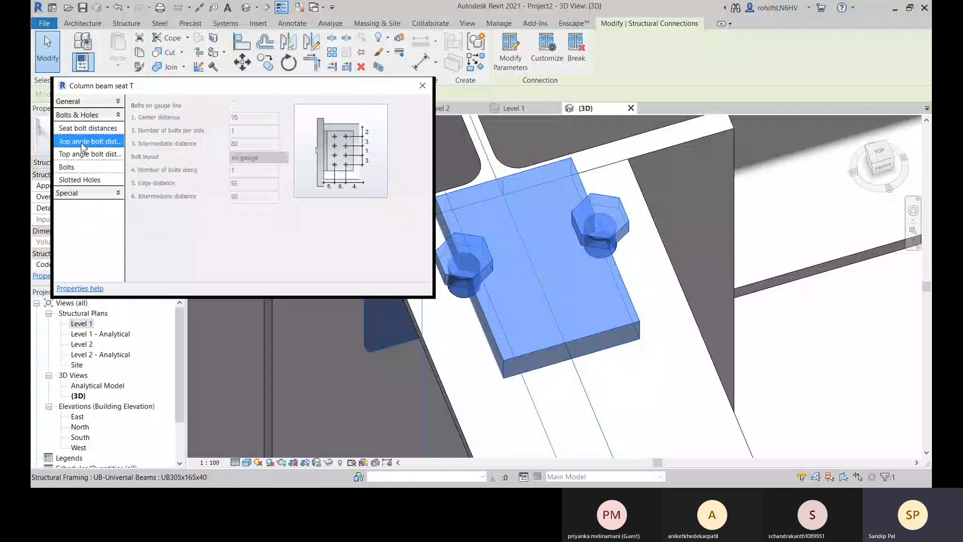
pyautogui.click(93, 129)
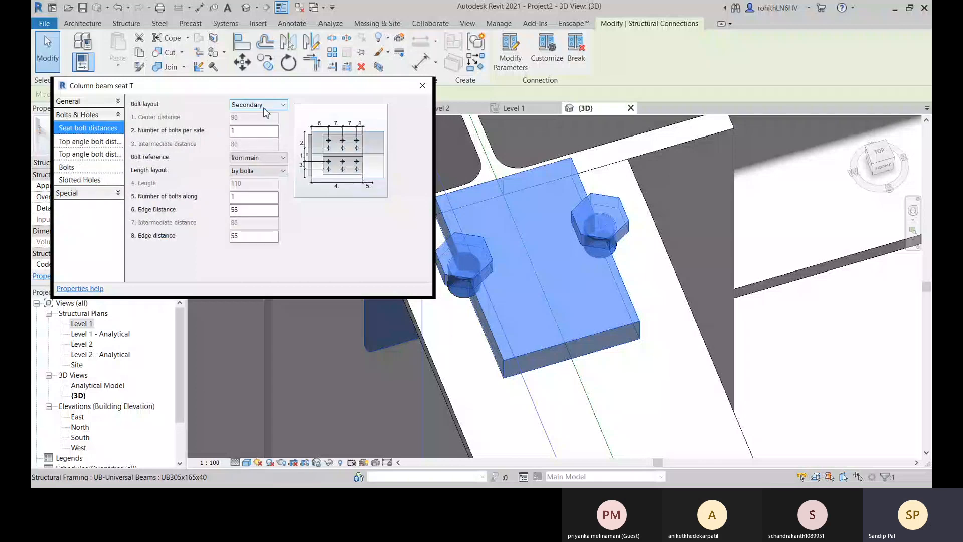
pyautogui.click(82, 142)
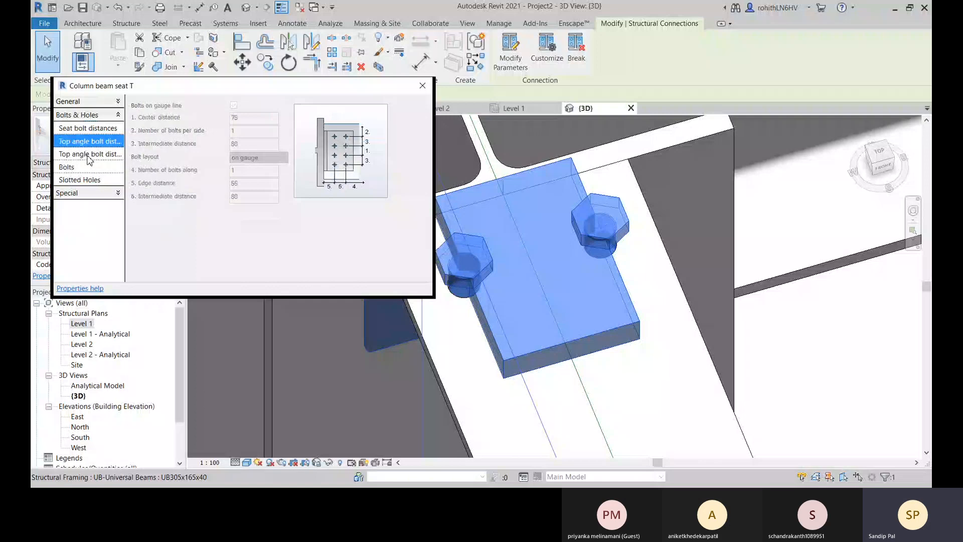
pyautogui.click(107, 154)
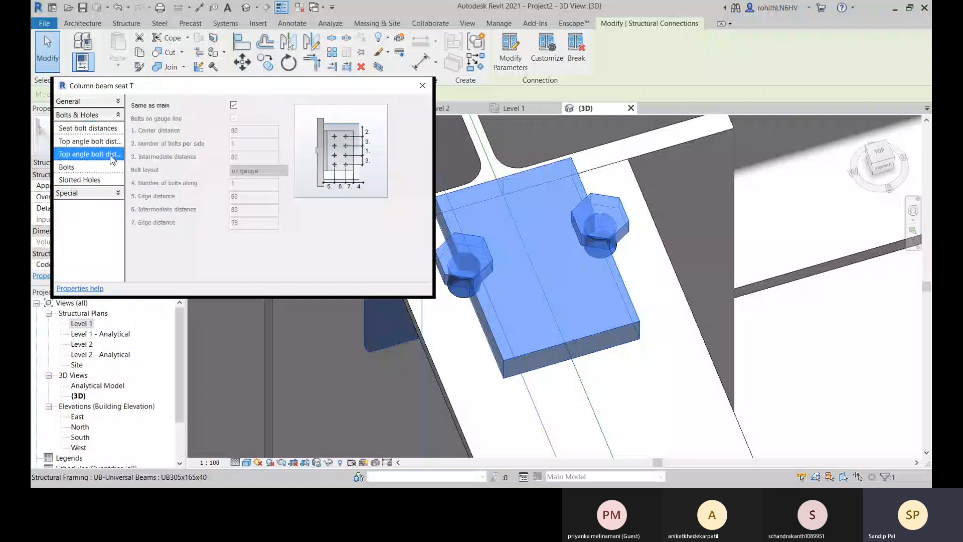
pyautogui.click(83, 167)
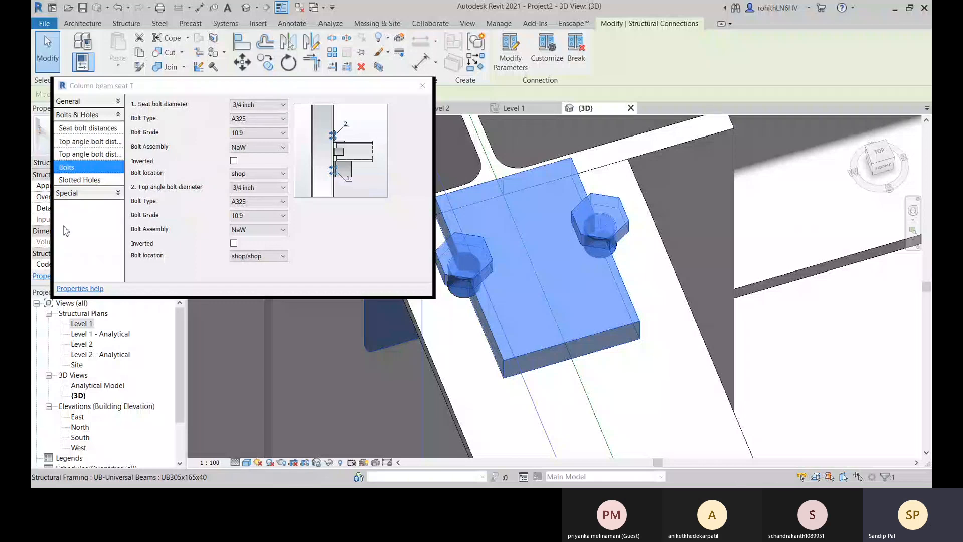
pyautogui.click(98, 245)
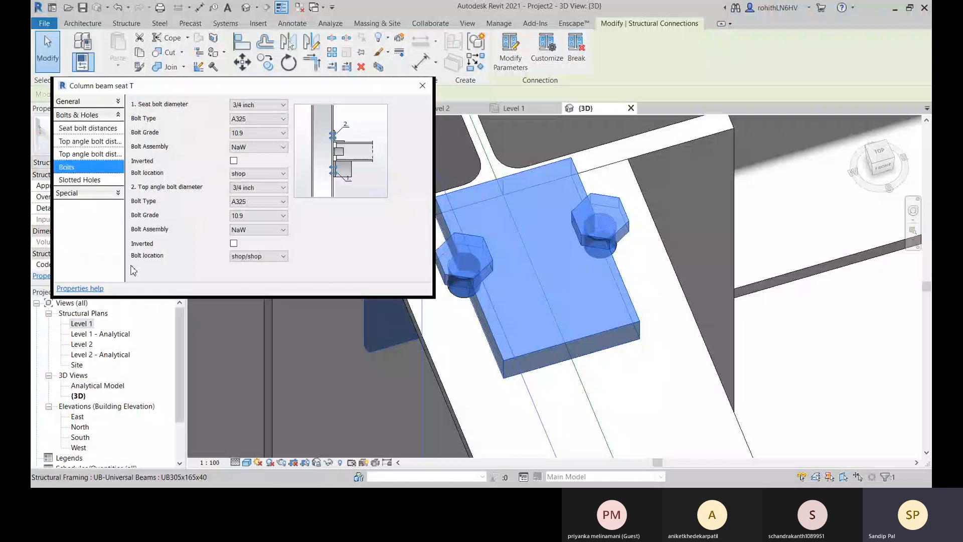
# Try the beam seat connection with its top fixing set to none and inspect the beam-to-column joint.
pyautogui.click(422, 86)
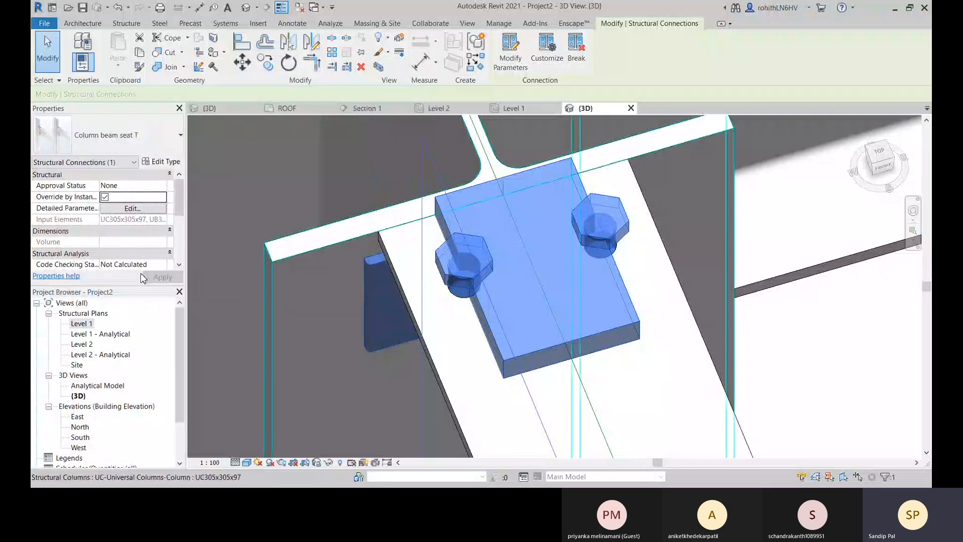
pyautogui.click(142, 211)
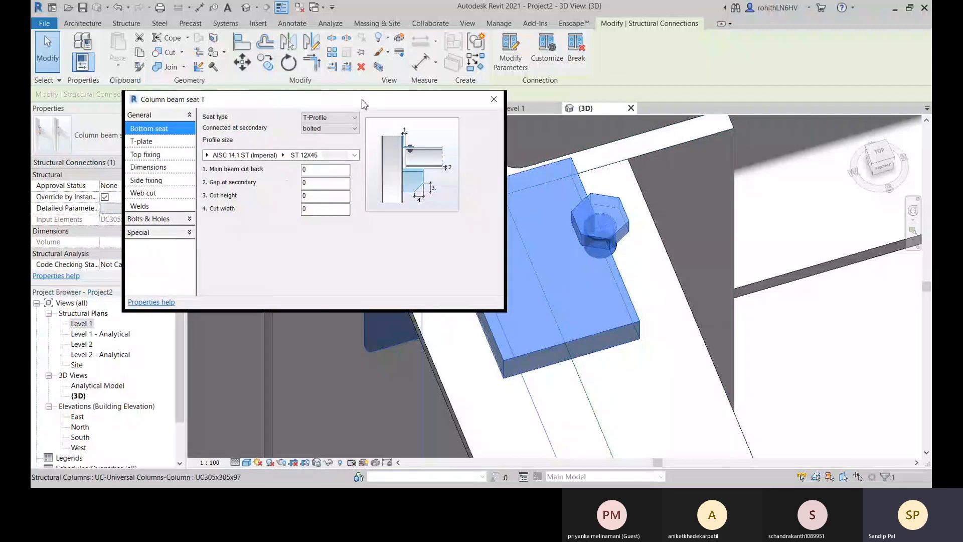
pyautogui.moveTo(361, 100); pyautogui.dragTo(406, 105)
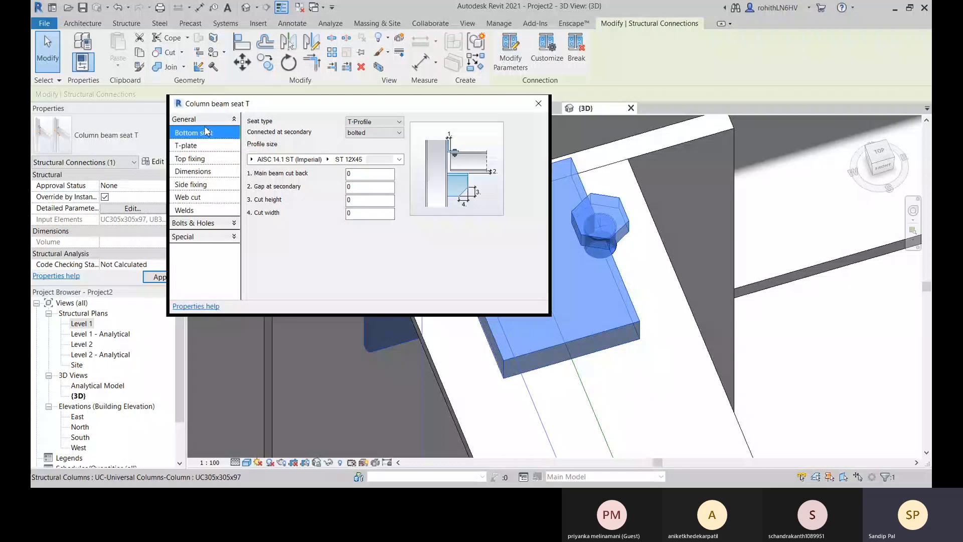
pyautogui.click(203, 148)
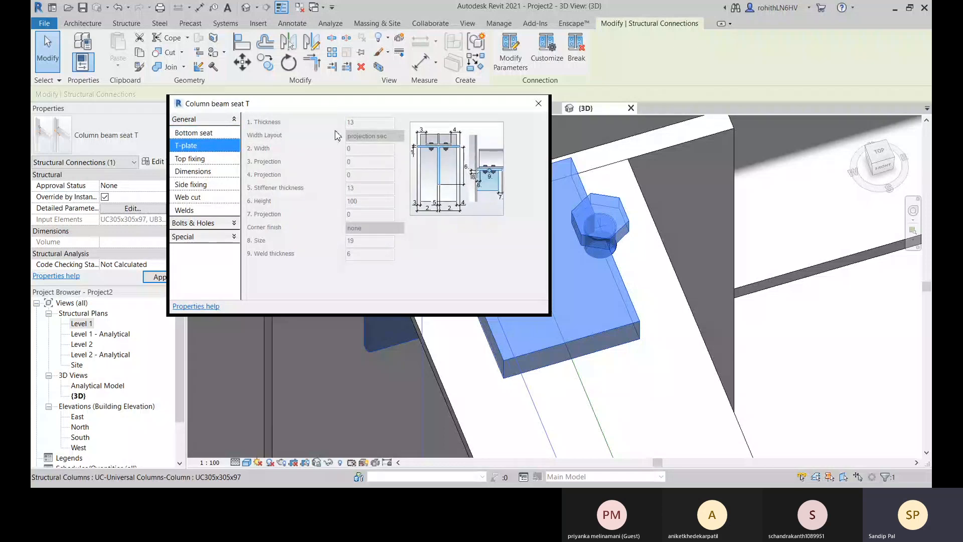
pyautogui.click(208, 160)
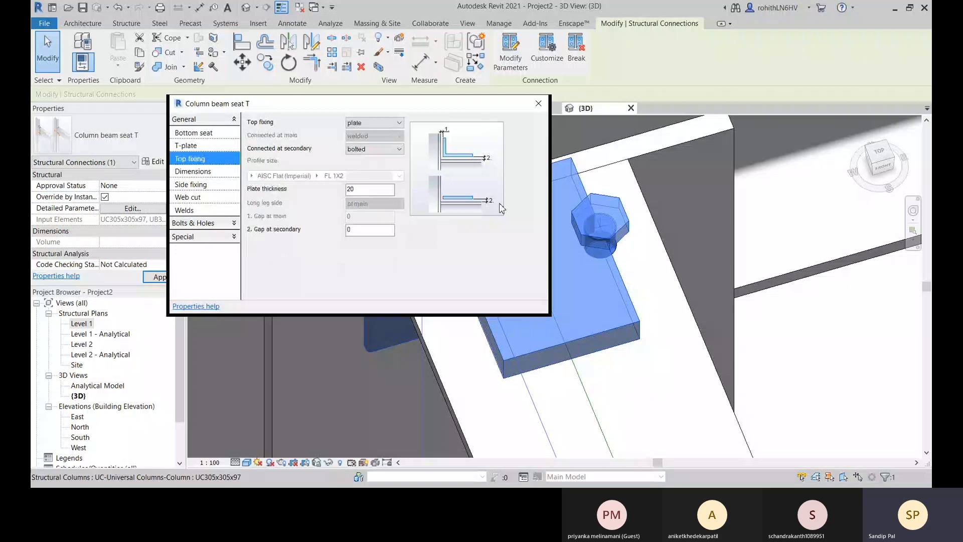
pyautogui.click(371, 124)
pyautogui.click(366, 134)
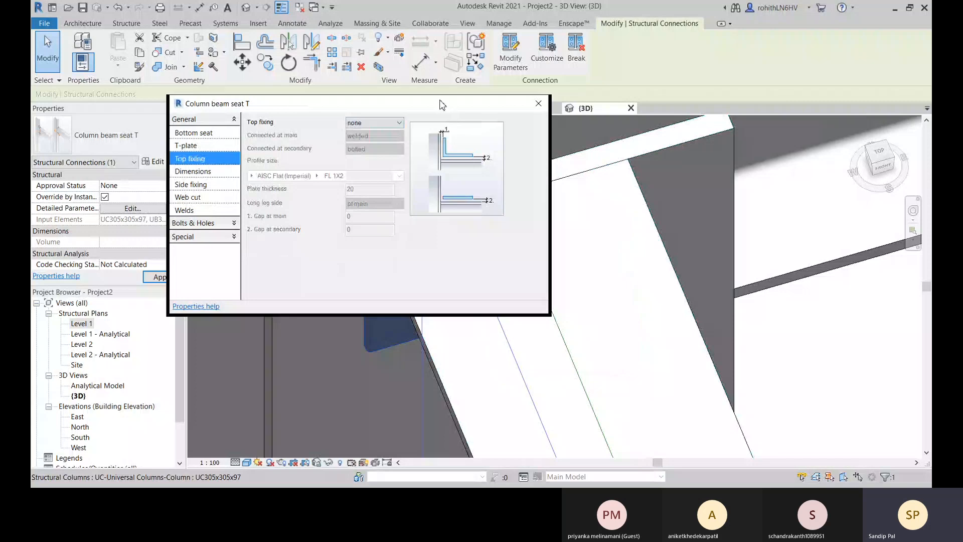
pyautogui.moveTo(441, 104); pyautogui.dragTo(309, 134)
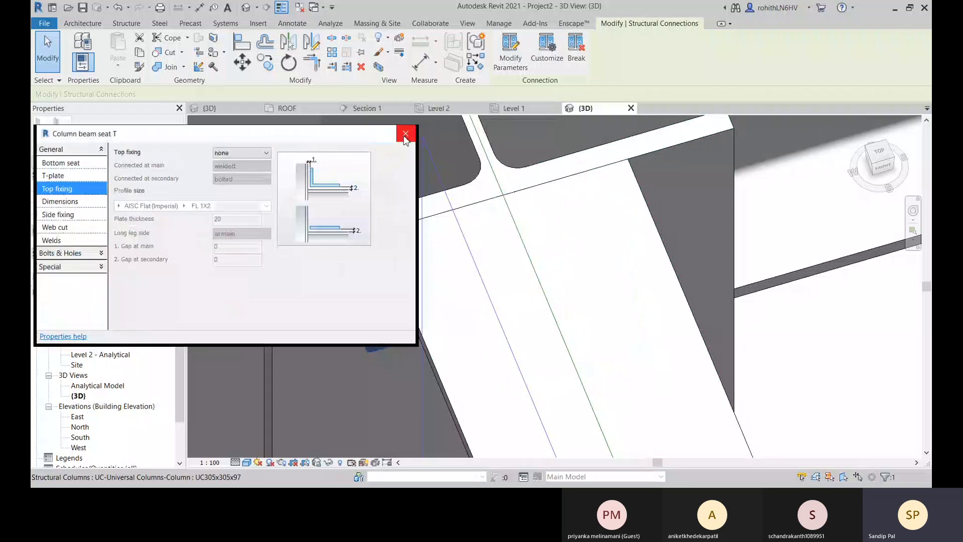
pyautogui.click(406, 134)
pyautogui.scroll(-3, 531, 281)
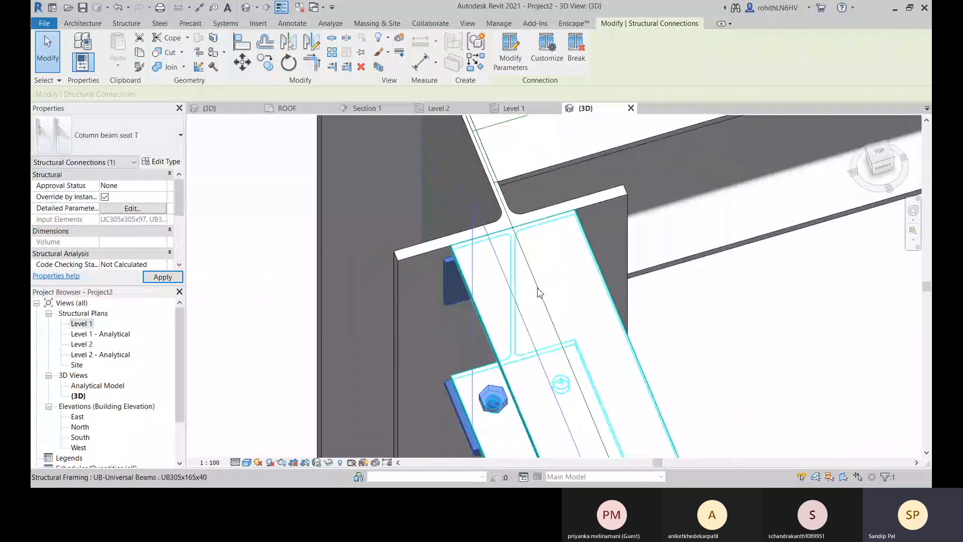
pyautogui.keyDown('shift'); pyautogui.moveTo(538, 293); pyautogui.dragTo(580, 198, button='middle'); pyautogui.keyUp('shift')
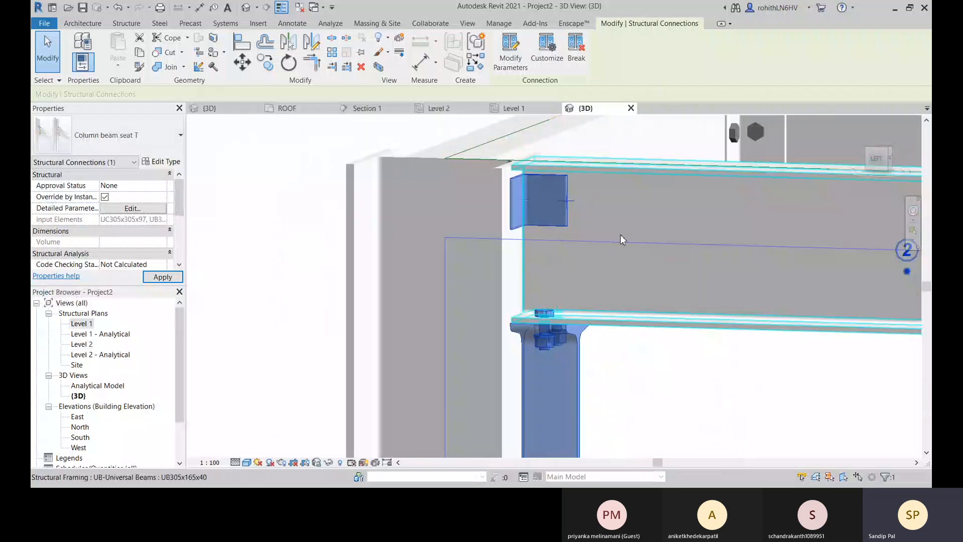
pyautogui.keyDown('shift'); pyautogui.moveTo(620, 239); pyautogui.dragTo(451, 296, button='middle'); pyautogui.keyUp('shift')
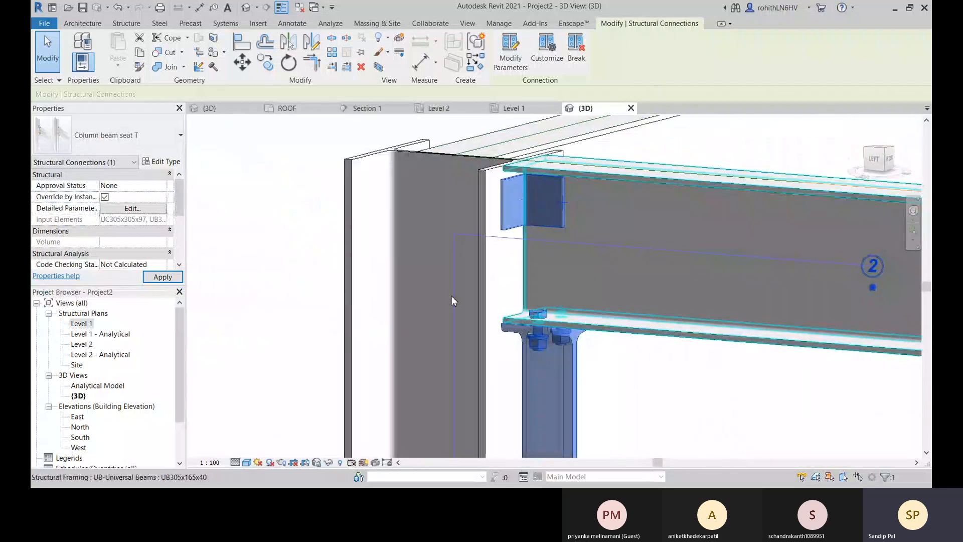
# Try an angle as the beam seat connection's top fixing and view it on the beam's upper flange.
pyautogui.click(510, 60)
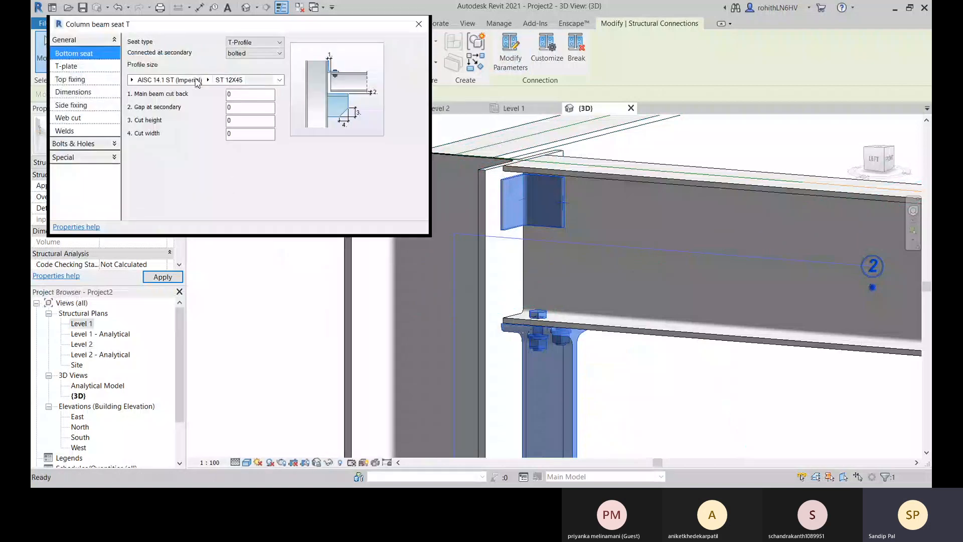
pyautogui.click(86, 81)
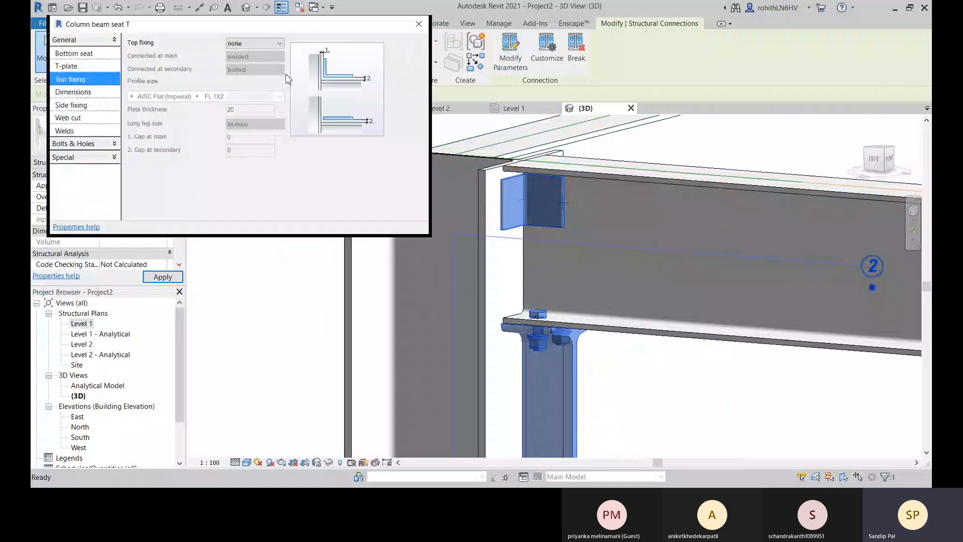
pyautogui.click(254, 43)
pyautogui.click(250, 61)
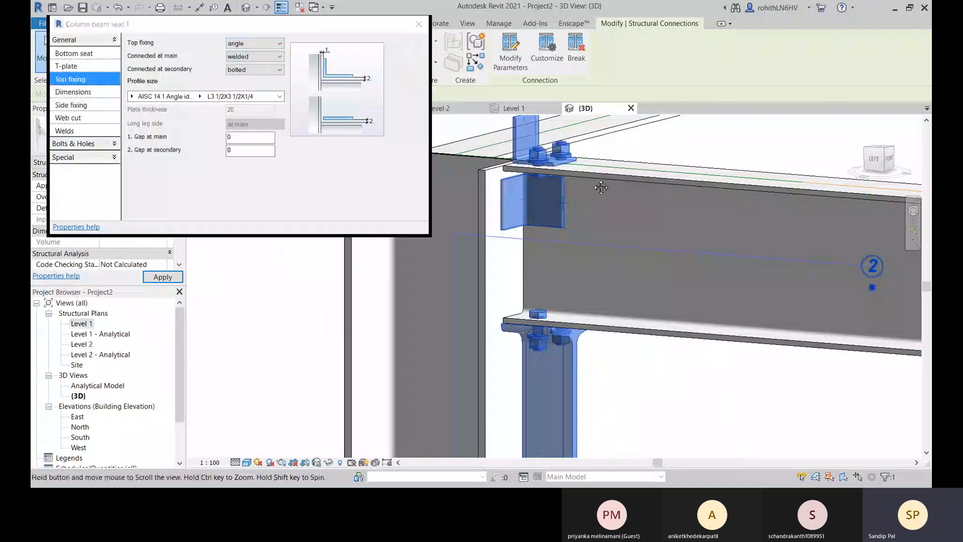
pyautogui.moveTo(570, 177); pyautogui.dragTo(421, 286, button='middle')
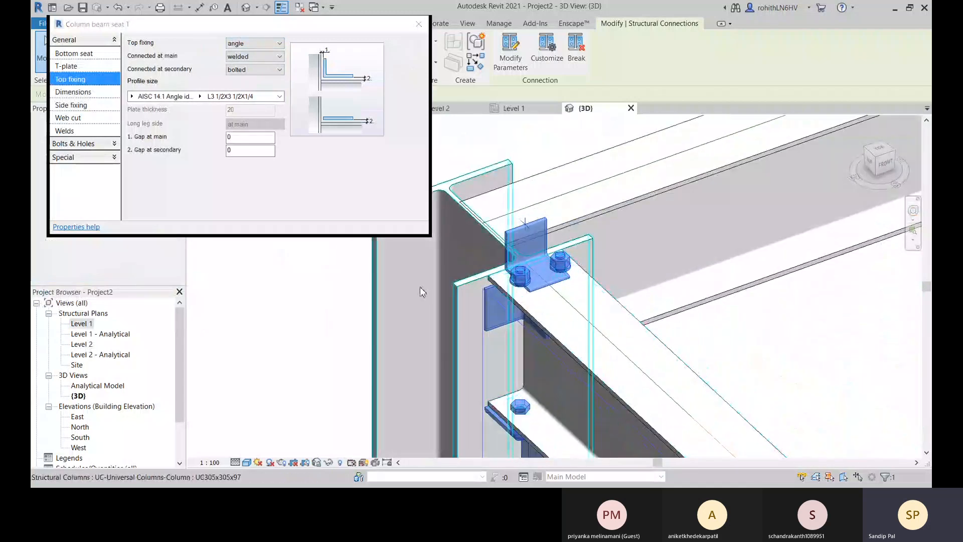
# Set the beam seat connection's top fixing to plate, connected to the secondary beam as welded.
pyautogui.click(261, 46)
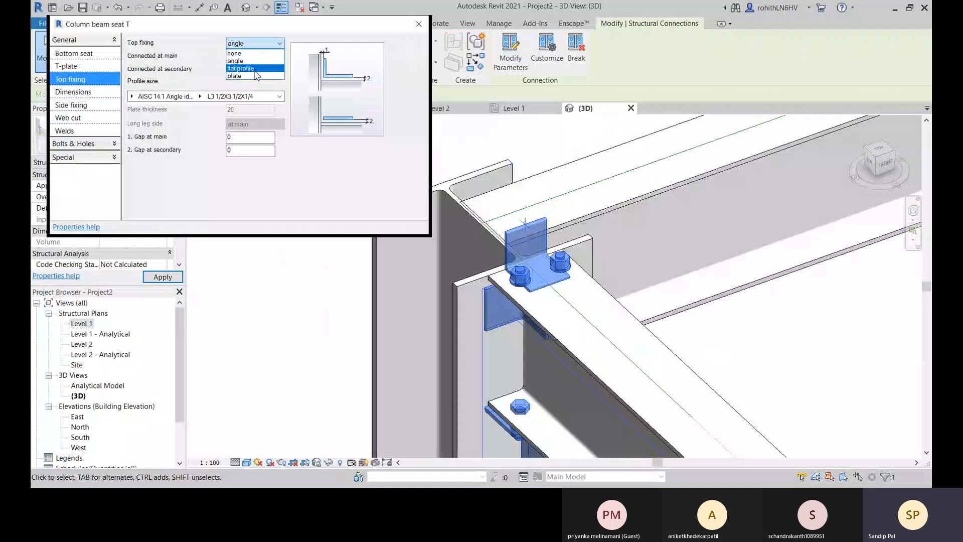
pyautogui.click(256, 76)
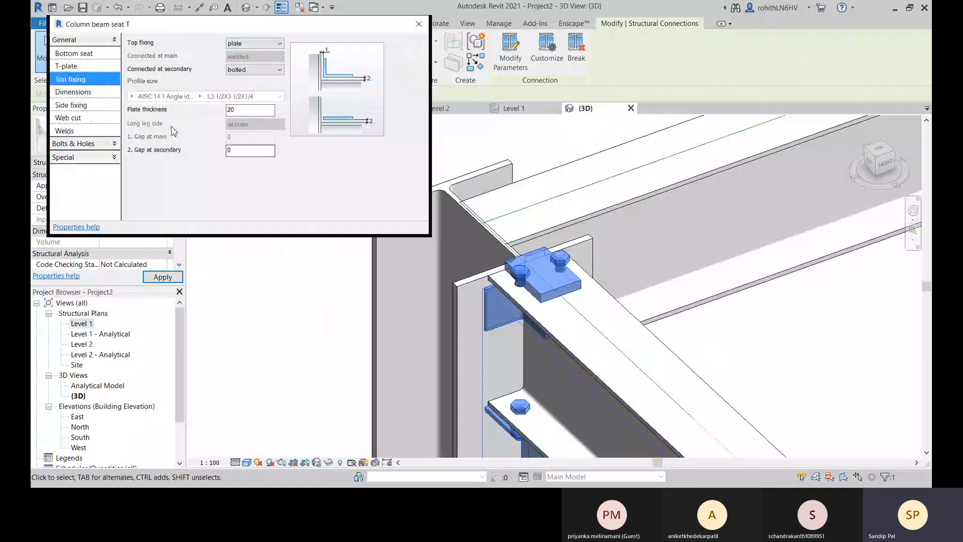
pyautogui.click(249, 71)
pyautogui.click(270, 87)
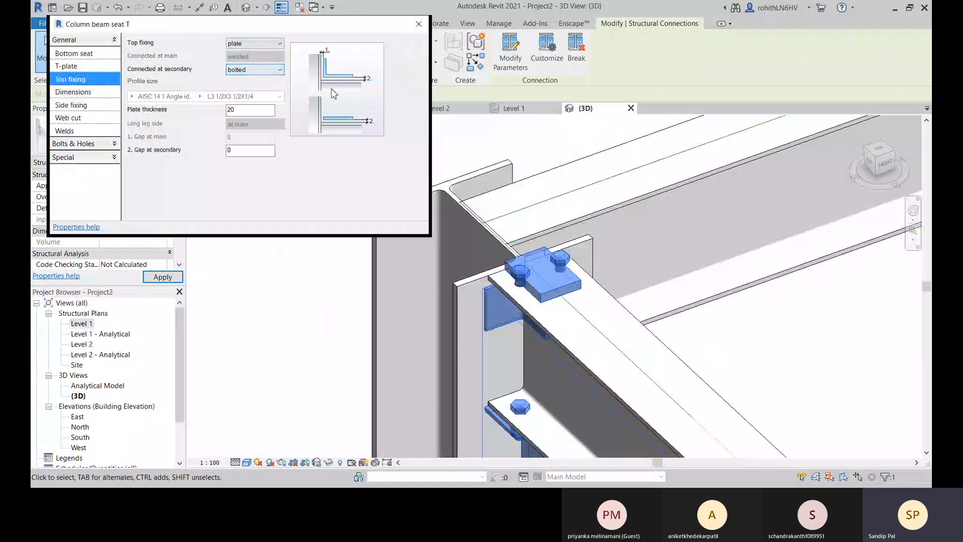
pyautogui.click(268, 73)
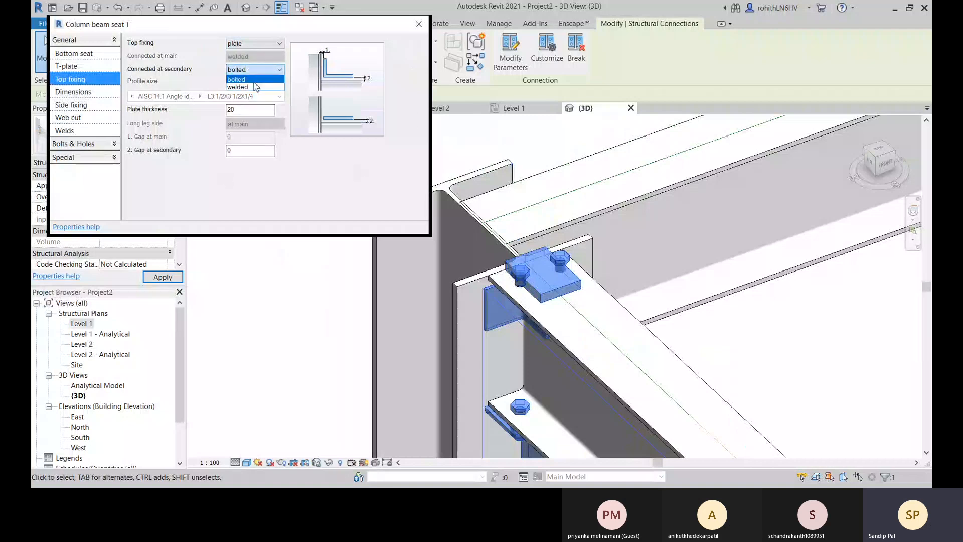
pyautogui.click(254, 80)
pyautogui.keyDown('shift'); pyautogui.moveTo(495, 307); pyautogui.dragTo(527, 307, button='middle'); pyautogui.keyUp('shift')
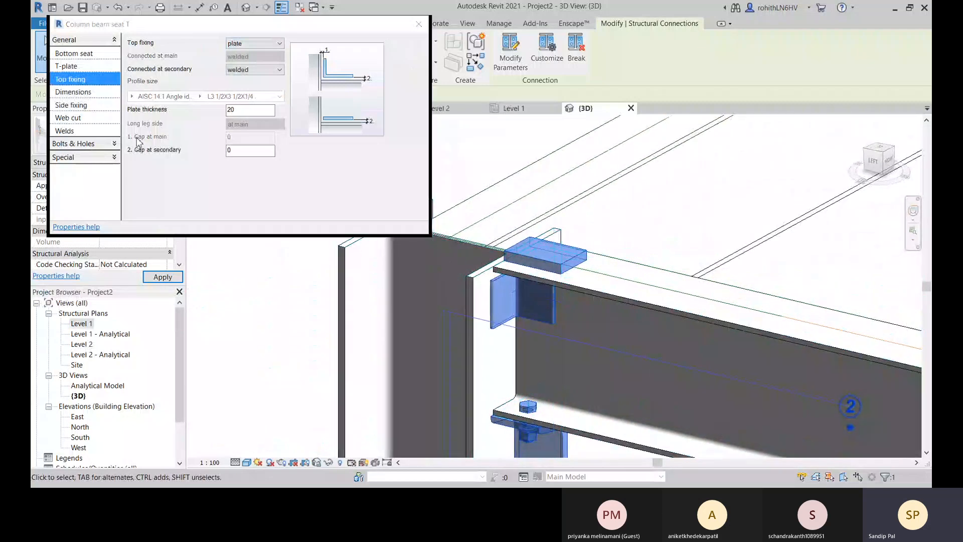
# Set the beam seat connection's side fixing angle to both sides of the beam web.
pyautogui.click(70, 67)
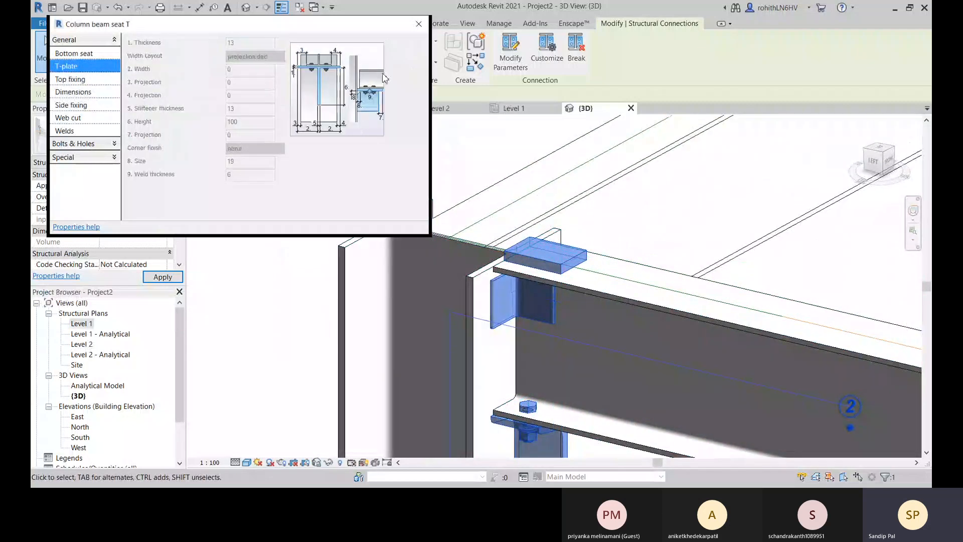
pyautogui.click(80, 105)
pyautogui.click(256, 60)
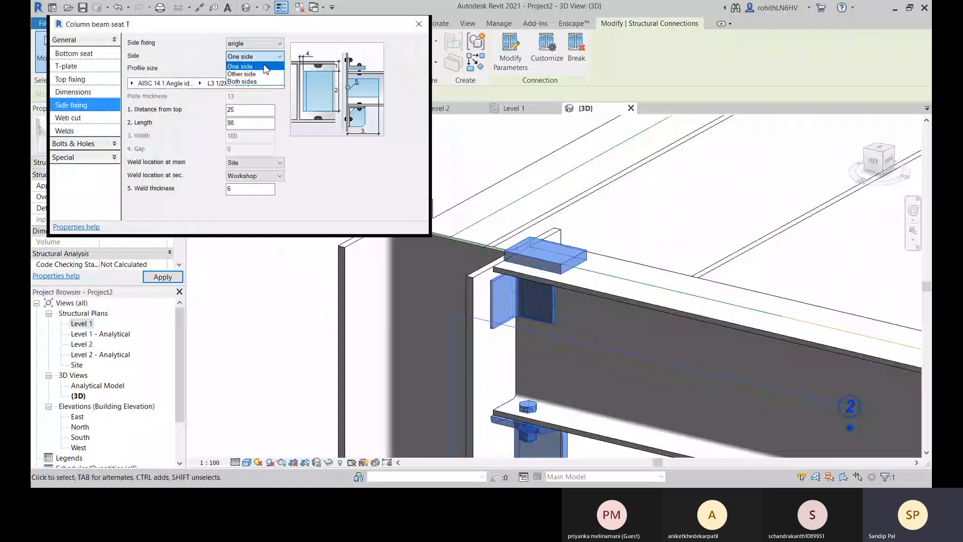
pyautogui.click(242, 74)
pyautogui.click(255, 56)
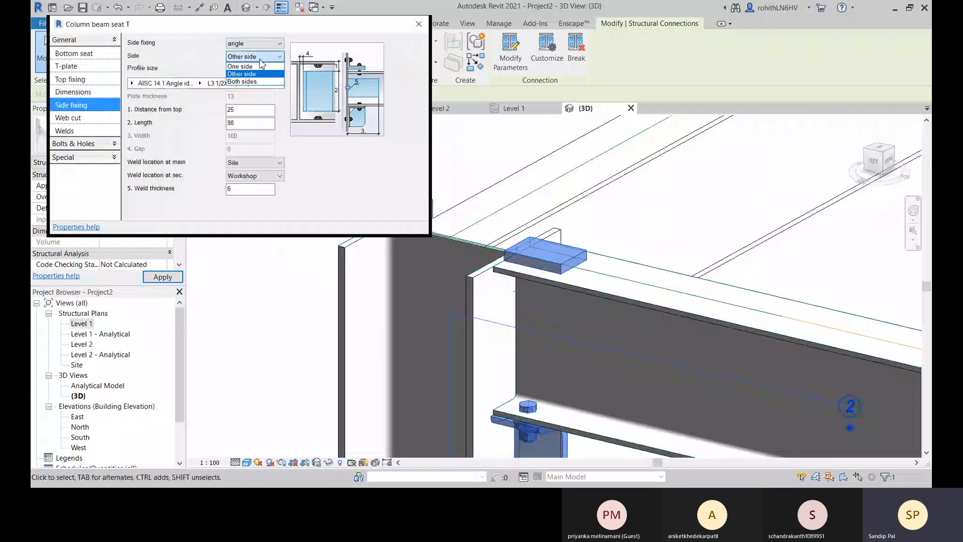
pyautogui.click(241, 81)
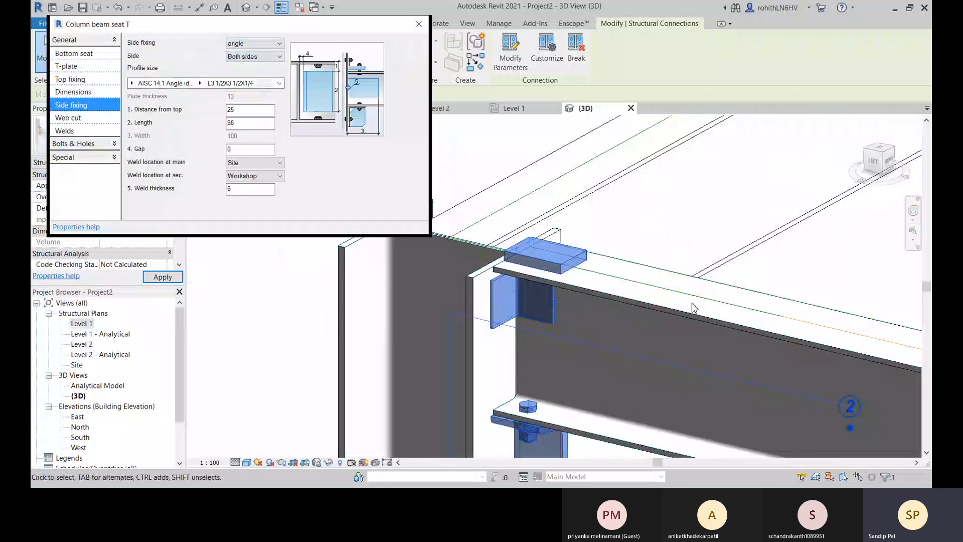
pyautogui.keyDown('shift'); pyautogui.moveTo(695, 286); pyautogui.dragTo(752, 327, button='middle'); pyautogui.keyUp('shift')
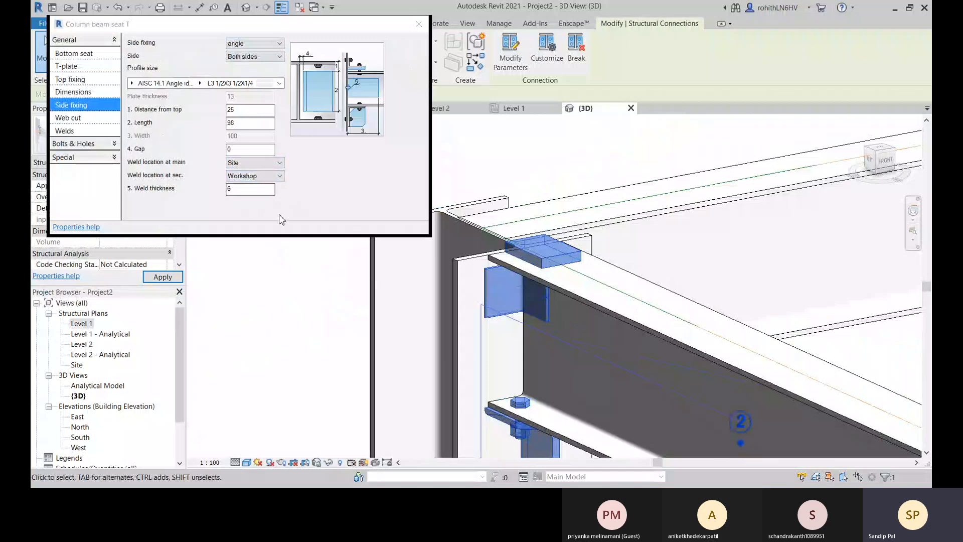
# Close the connection parameters, clear the selection and examine the beam seat joint and neighbouring bolted beams from several sides in 3D.
pyautogui.click(419, 23)
pyautogui.scroll(-5, 572, 293)
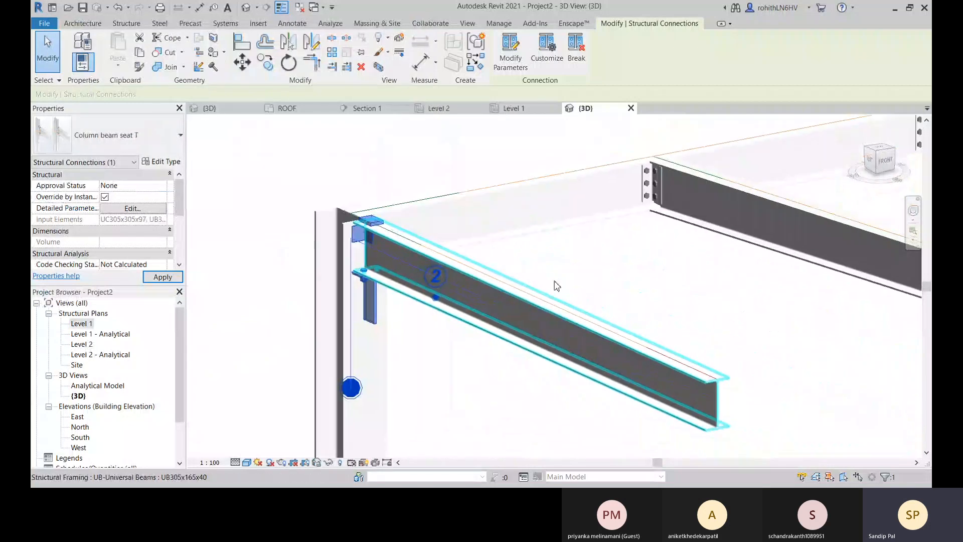
pyautogui.click(624, 272)
pyautogui.moveTo(624, 285); pyautogui.dragTo(625, 257, button='middle')
pyautogui.keyDown('shift'); pyautogui.moveTo(433, 367); pyautogui.dragTo(493, 370, button='middle'); pyautogui.keyUp('shift')
pyautogui.scroll(5, 477, 267)
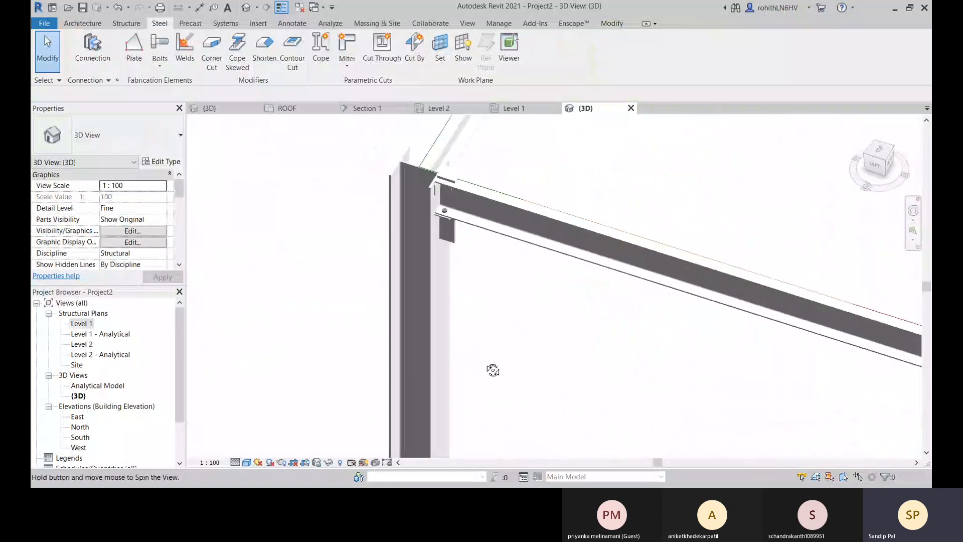
pyautogui.moveTo(451, 329); pyautogui.dragTo(322, 373, button='middle')
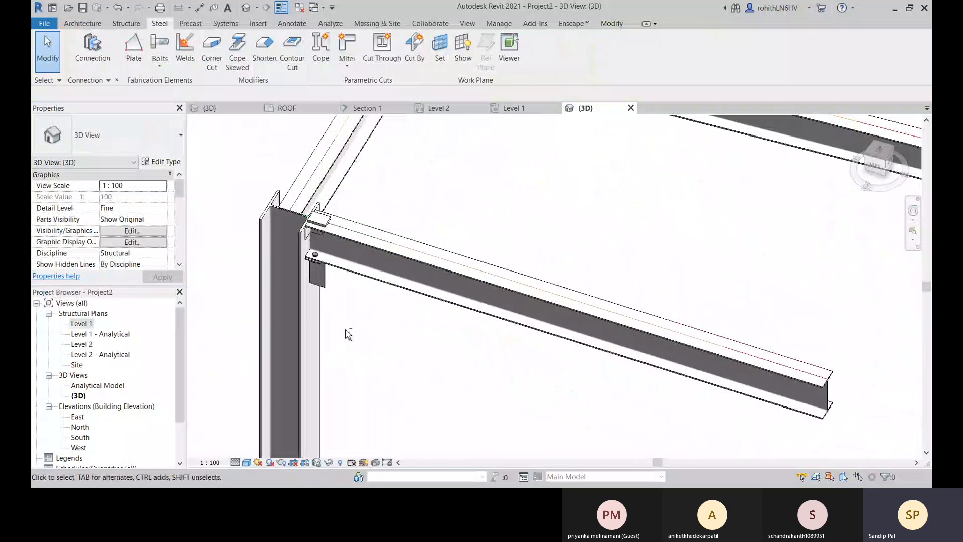
pyautogui.keyDown('shift'); pyautogui.moveTo(348, 334); pyautogui.dragTo(273, 486, button='middle'); pyautogui.keyUp('shift')
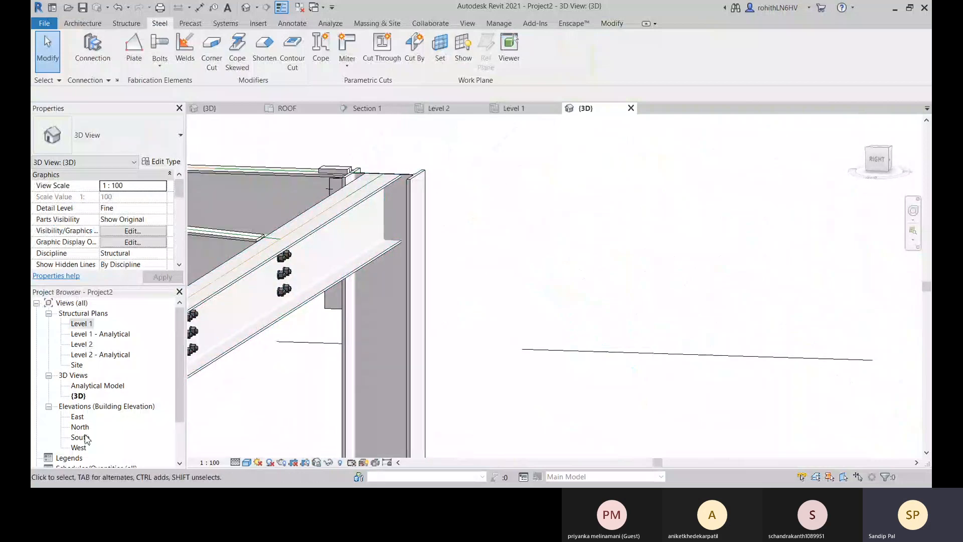
# Look through the South, North and East elevations and examine the beam-to-column joint near Level 2 in the East elevation.
pyautogui.scroll(-1, 88, 441)
pyautogui.doubleClick(81, 418)
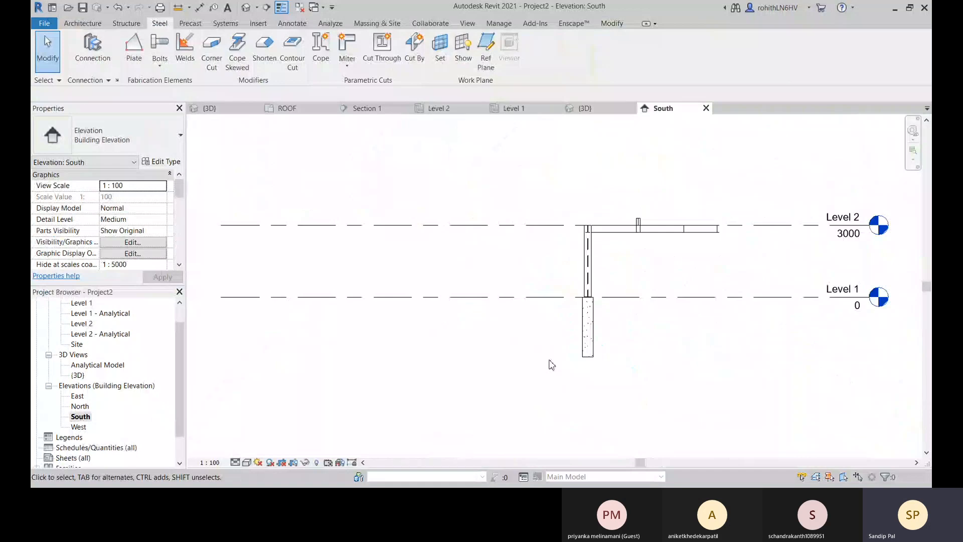
pyautogui.doubleClick(79, 407)
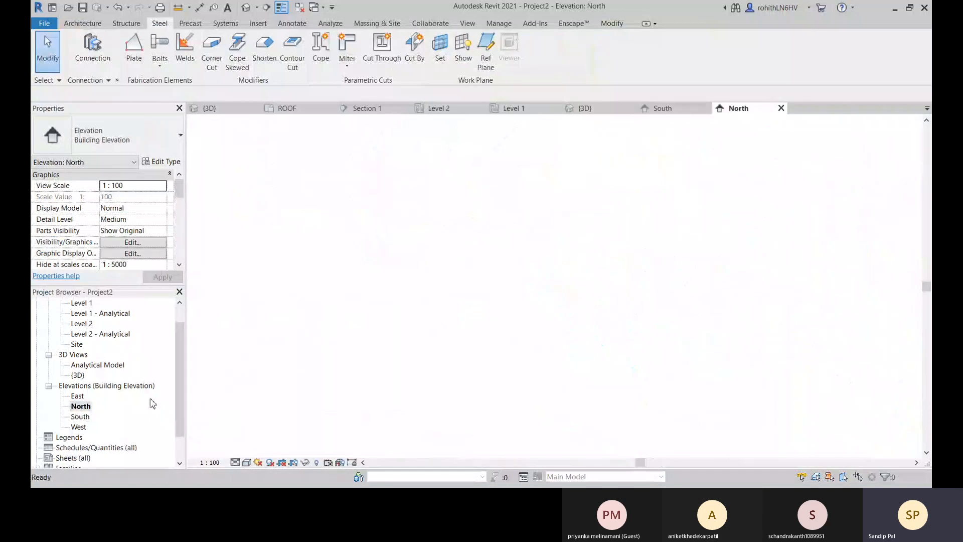
pyautogui.doubleClick(77, 397)
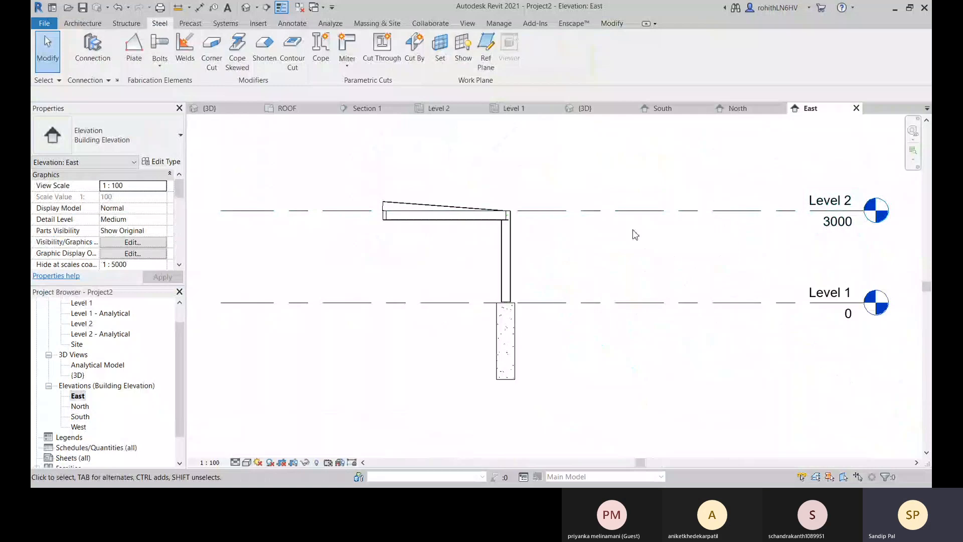
pyautogui.click(79, 427)
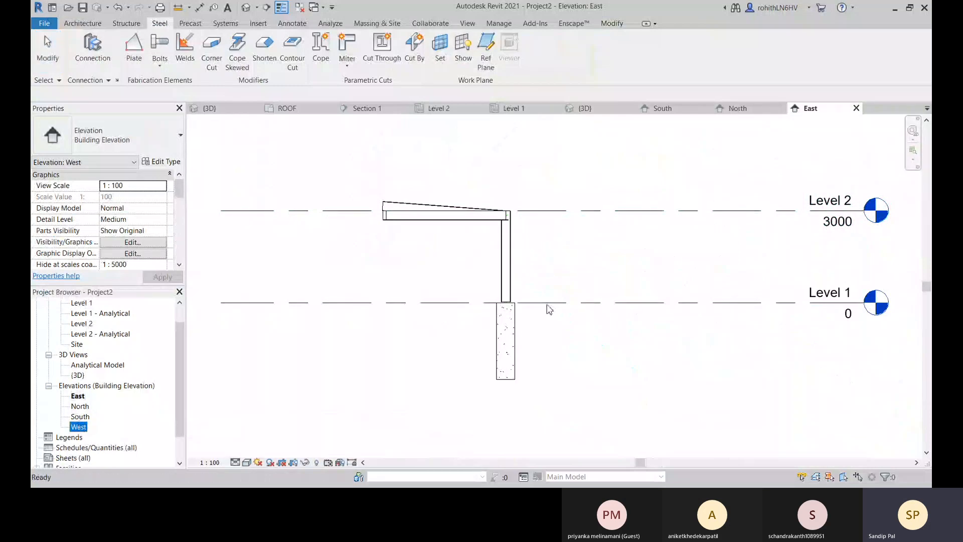
pyautogui.click(597, 254)
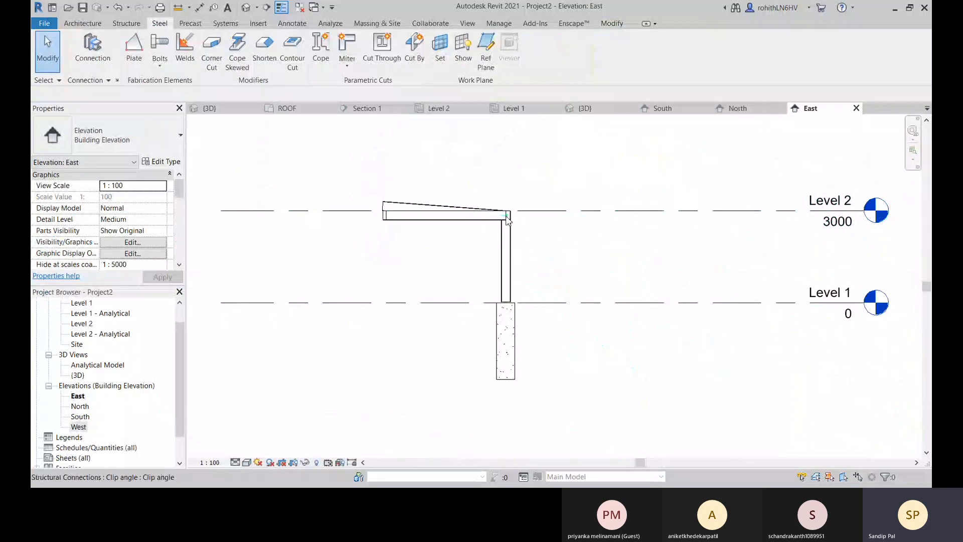
pyautogui.scroll(5, 519, 213)
pyautogui.scroll(3, 506, 220)
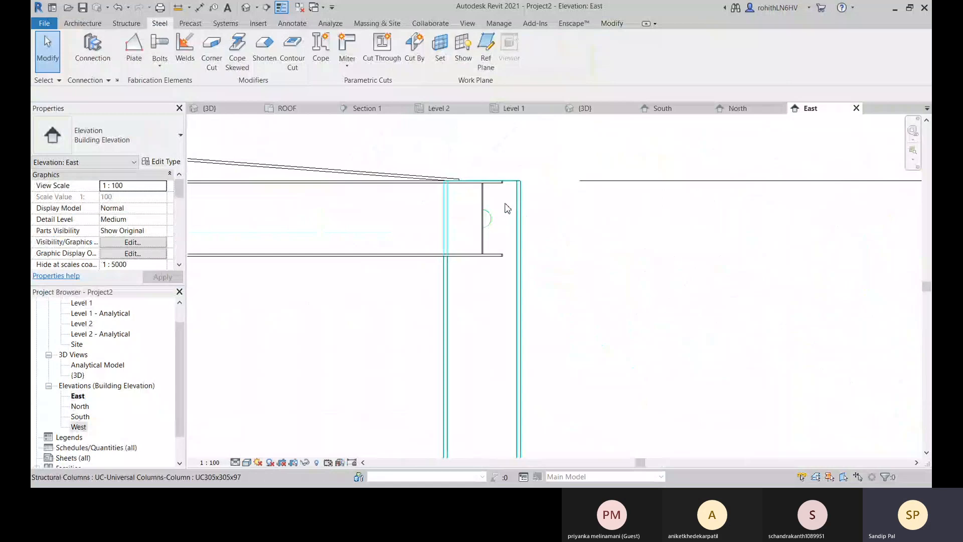
pyautogui.scroll(-4, 502, 233)
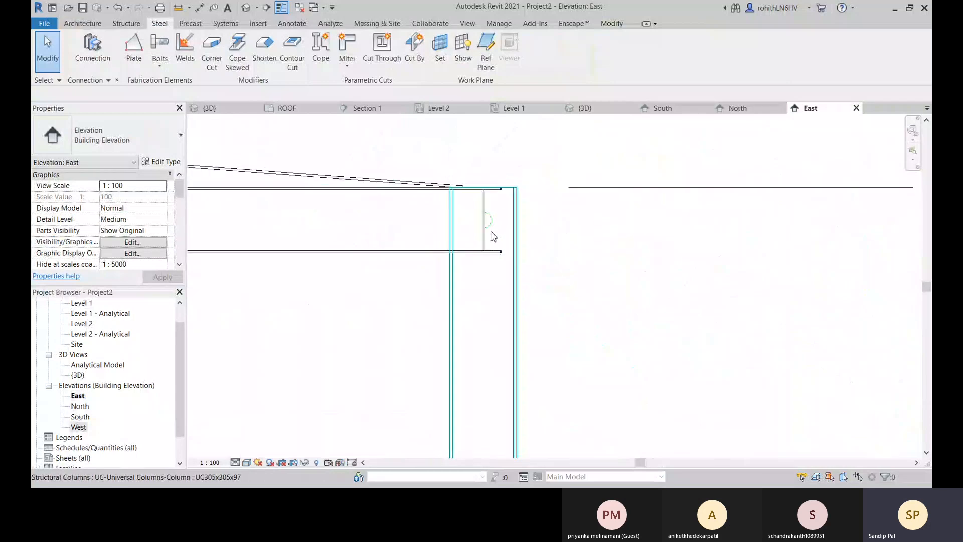
# Look at the column and beams in the West elevation and around the column top in the 3D view.
pyautogui.scroll(-3, 511, 245)
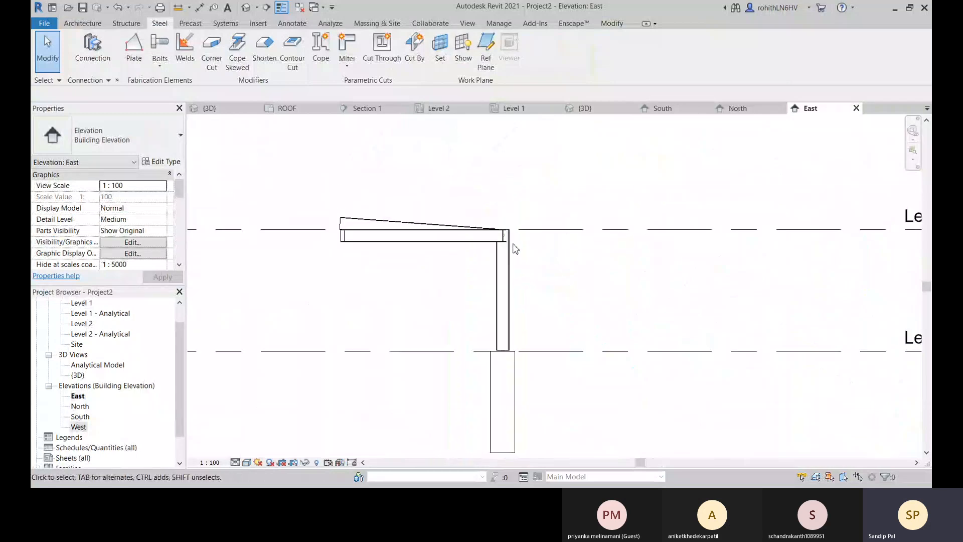
pyautogui.doubleClick(79, 427)
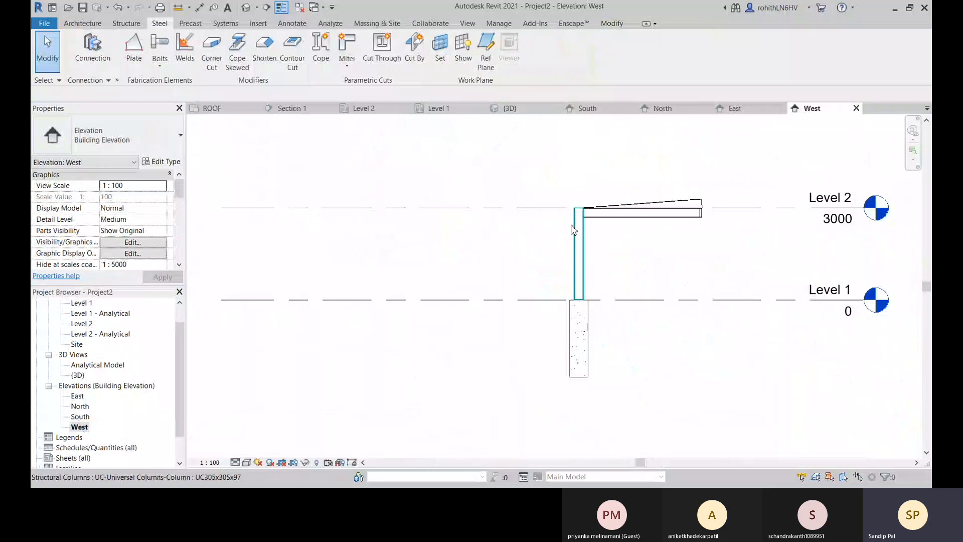
pyautogui.scroll(2, 574, 230)
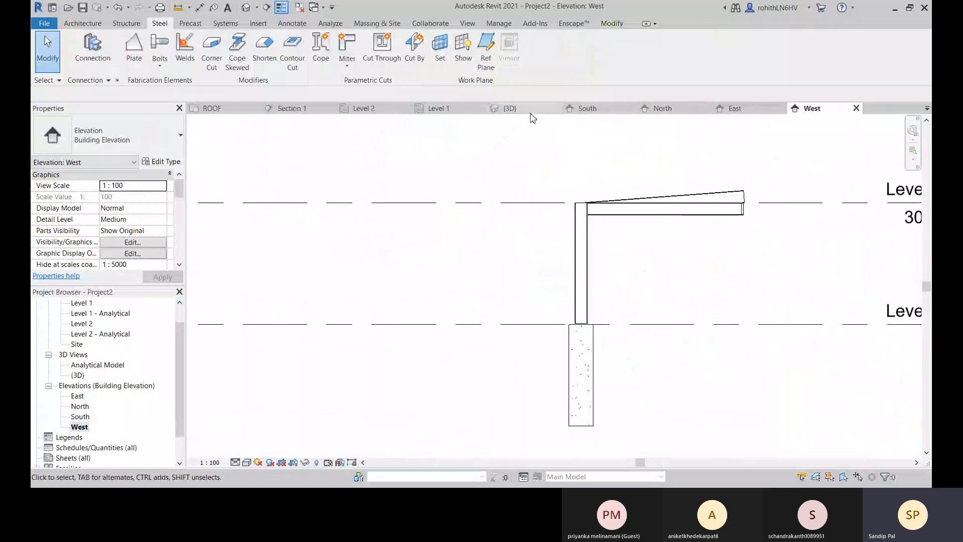
pyautogui.click(510, 109)
pyautogui.keyDown('shift'); pyautogui.moveTo(509, 257); pyautogui.dragTo(787, 245, button='middle'); pyautogui.keyUp('shift')
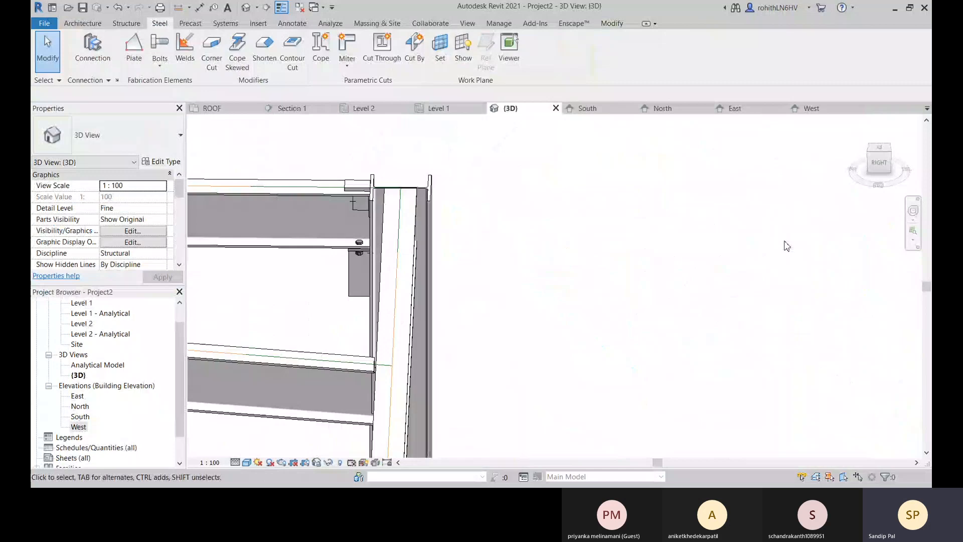
# In the East elevation, begin a steel plate at the beam-to-column joint, using the column face as its work plane.
pyautogui.click(744, 115)
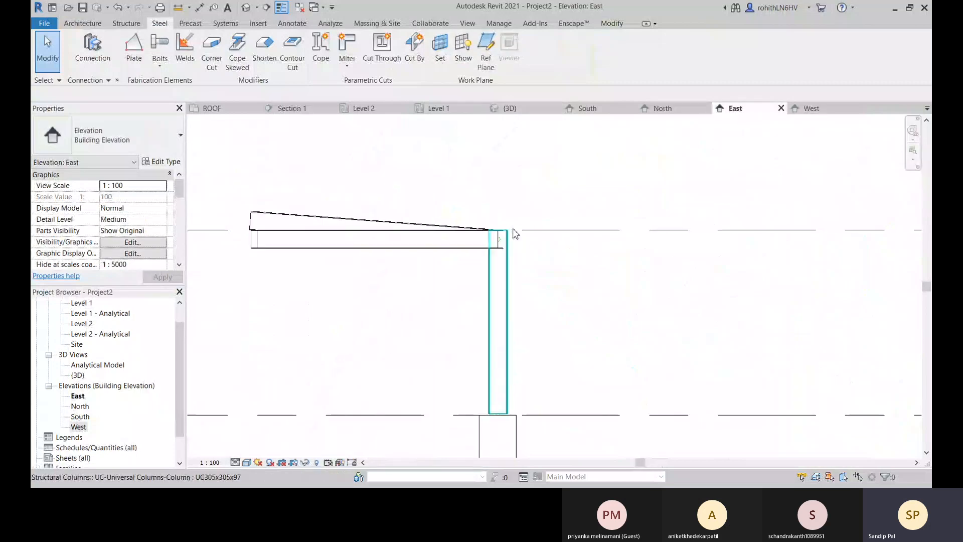
pyautogui.scroll(5, 515, 232)
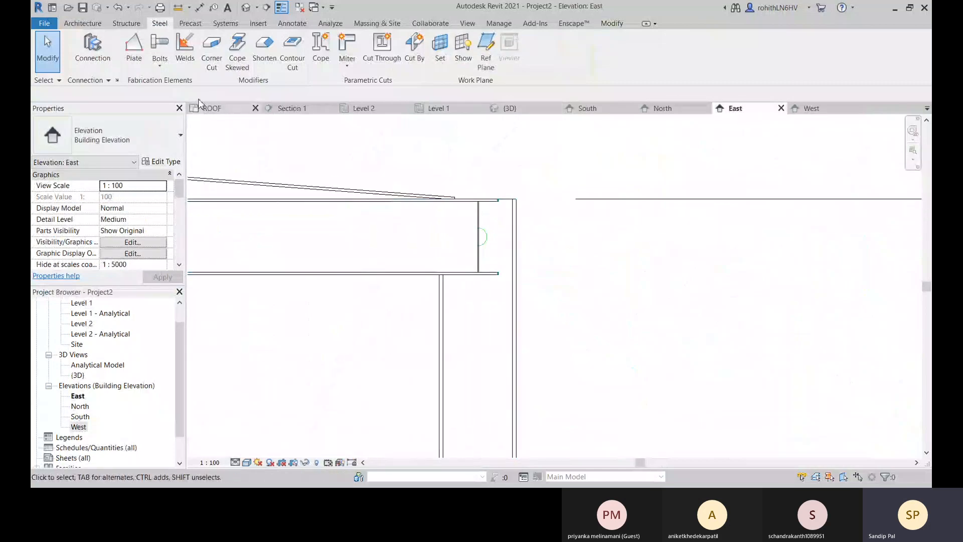
pyautogui.click(134, 46)
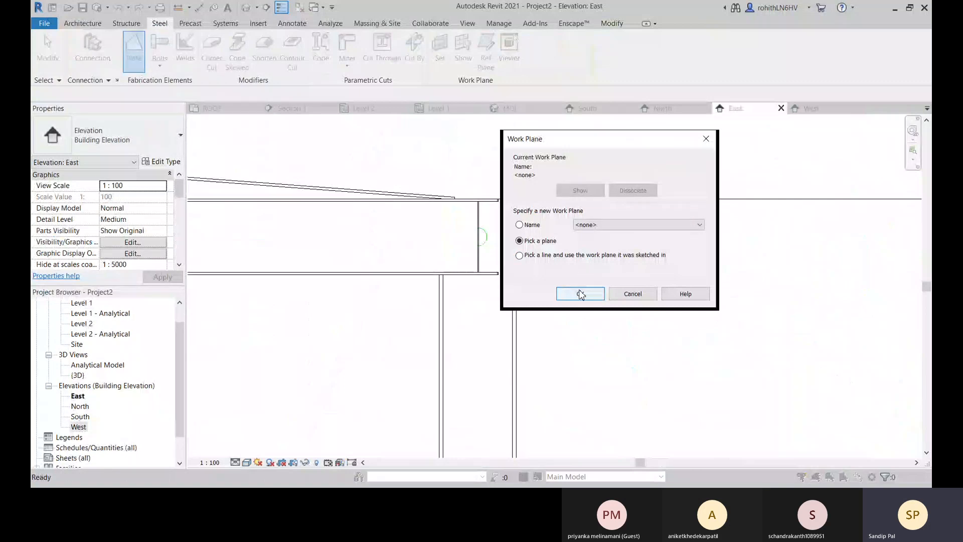
pyautogui.click(580, 294)
pyautogui.click(504, 240)
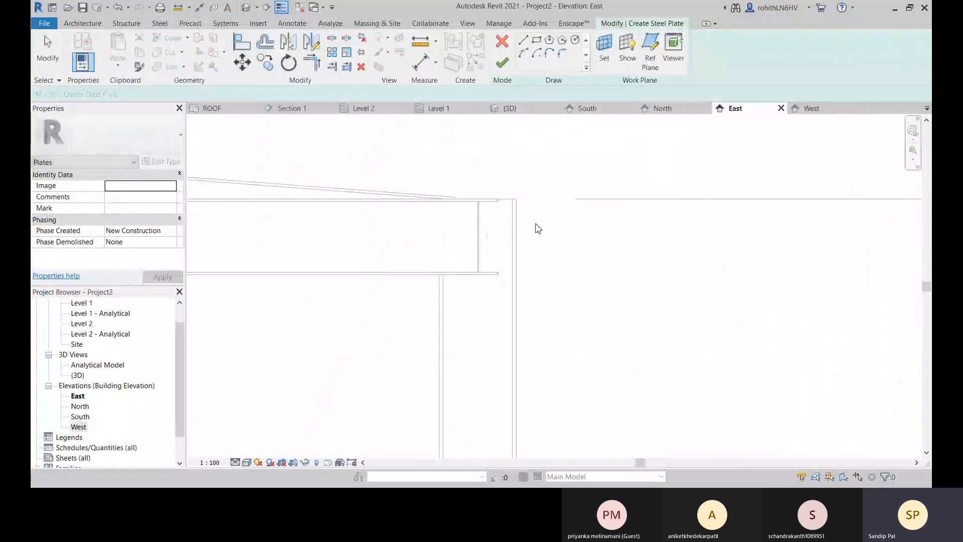
# Create a rectangular plate about 79.5 by 283 mm between the beam's flanges, from web to flange tip, and set the view's detail level to Fine.
pyautogui.click(537, 44)
pyautogui.scroll(3, 489, 234)
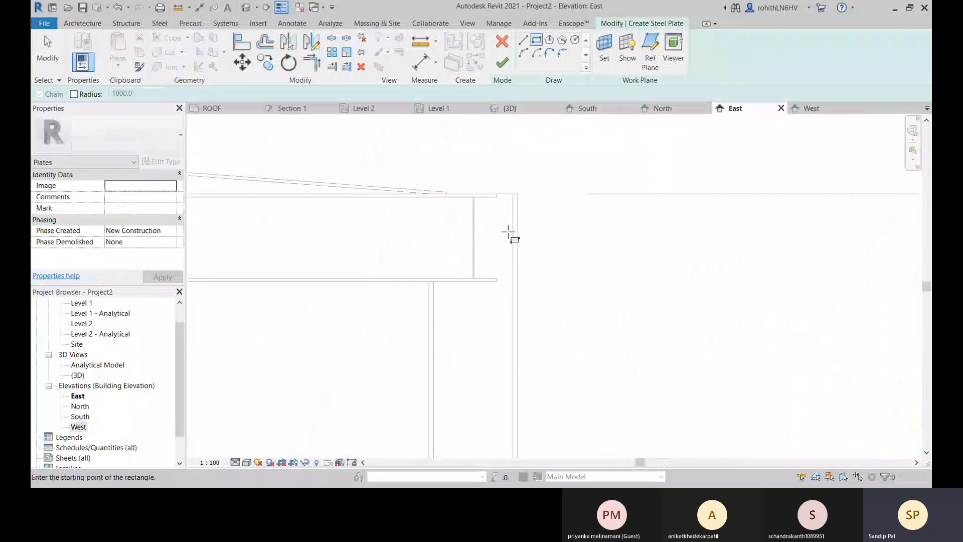
pyautogui.scroll(1, 486, 234)
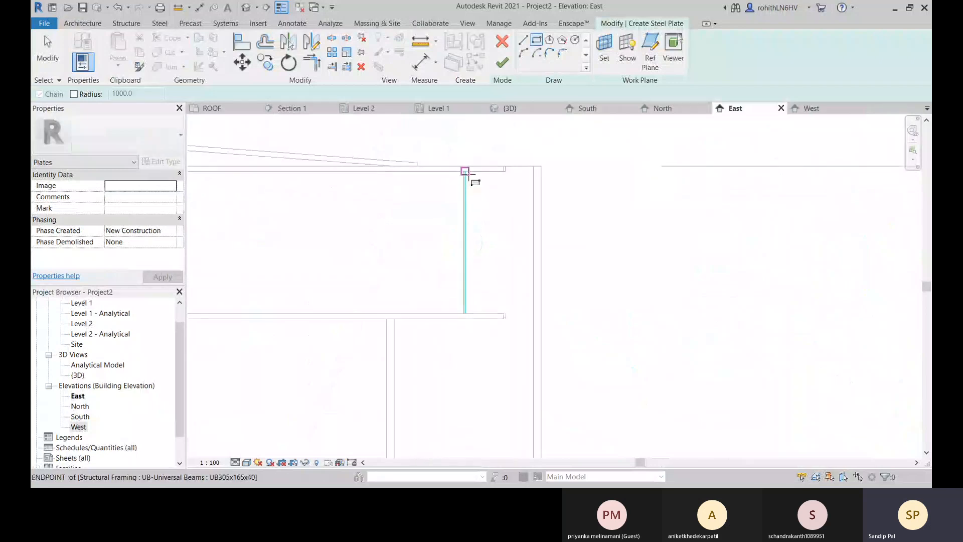
pyautogui.scroll(3, 471, 170)
pyautogui.click(461, 169)
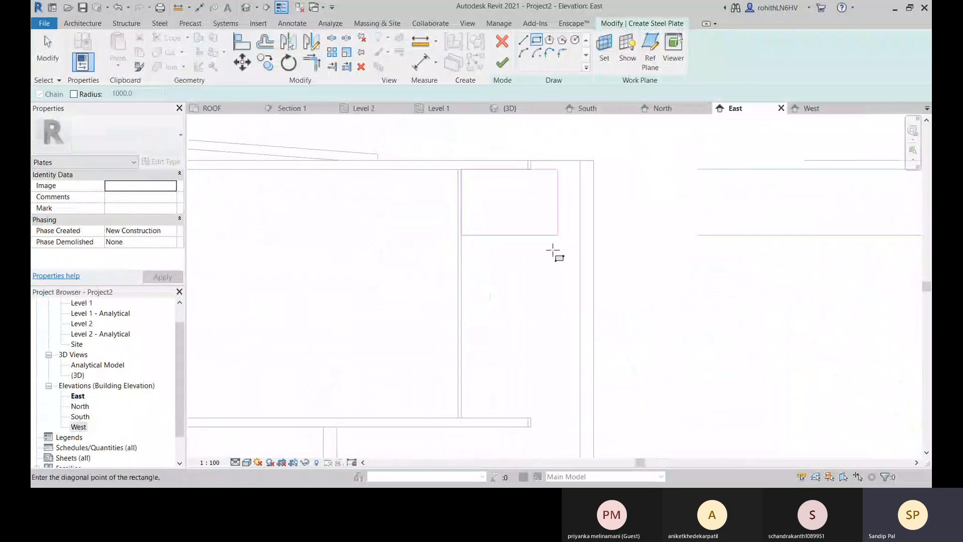
pyautogui.click(531, 418)
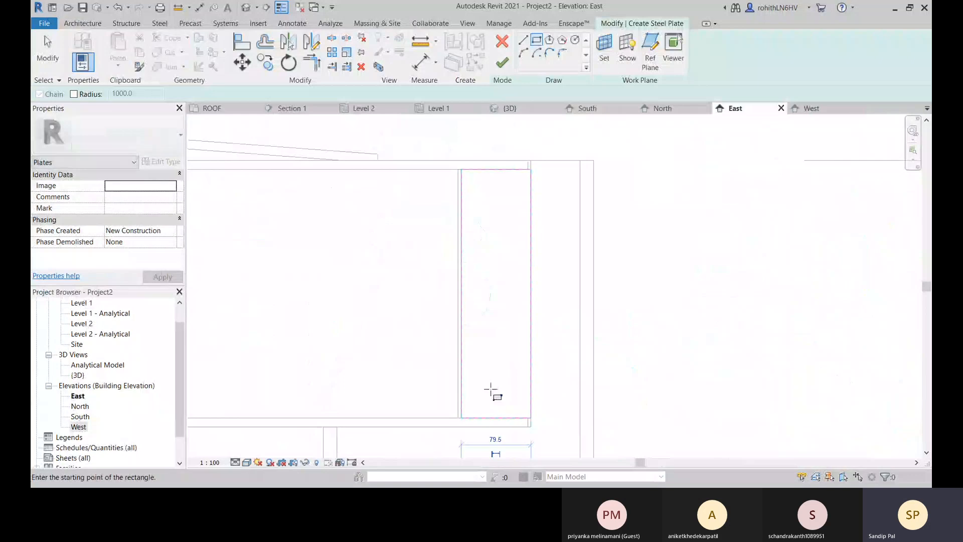
pyautogui.moveTo(348, 407); pyautogui.dragTo(348, 387, button='middle')
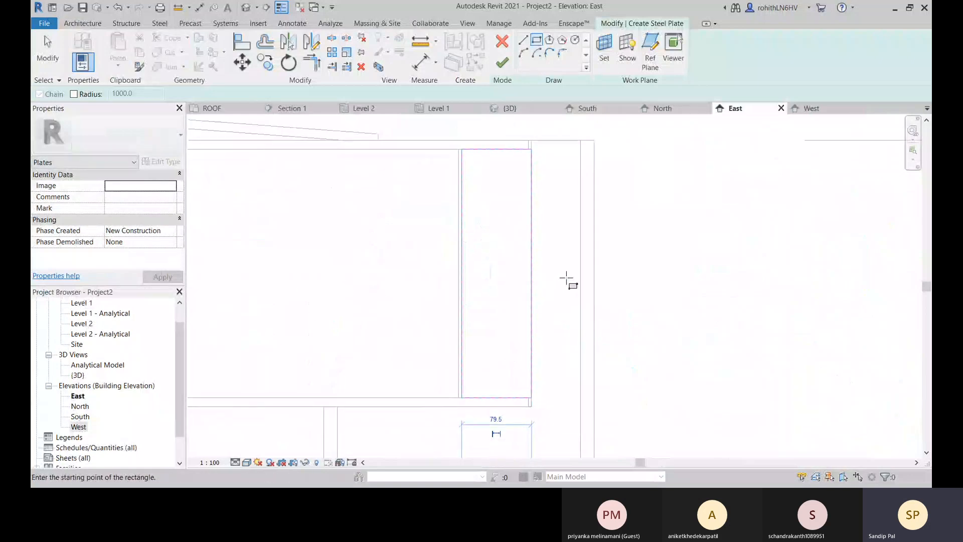
pyautogui.click(502, 63)
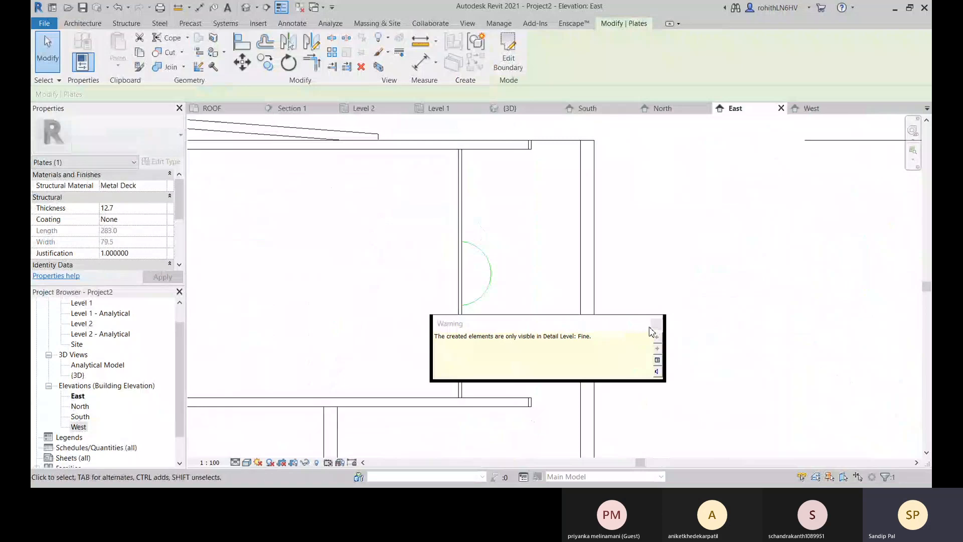
pyautogui.click(235, 462)
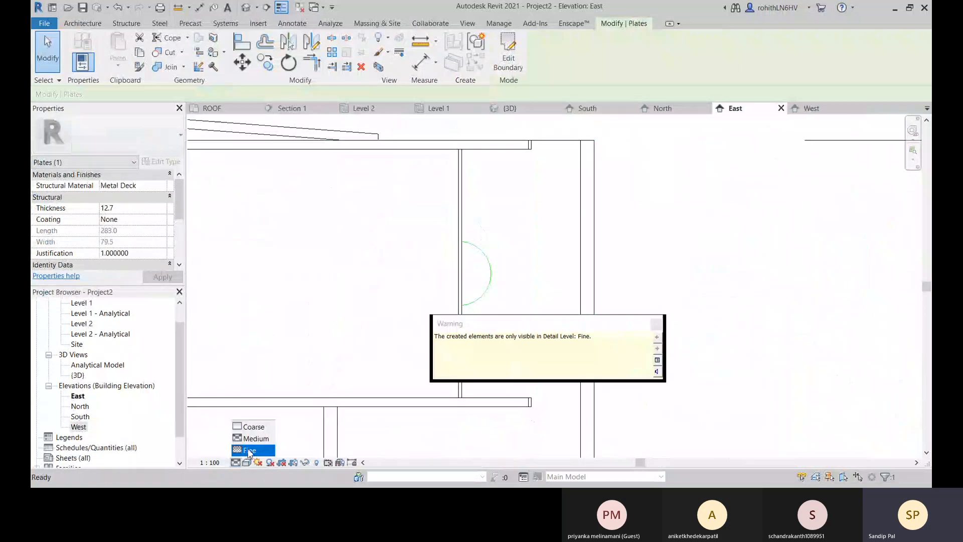
pyautogui.click(248, 451)
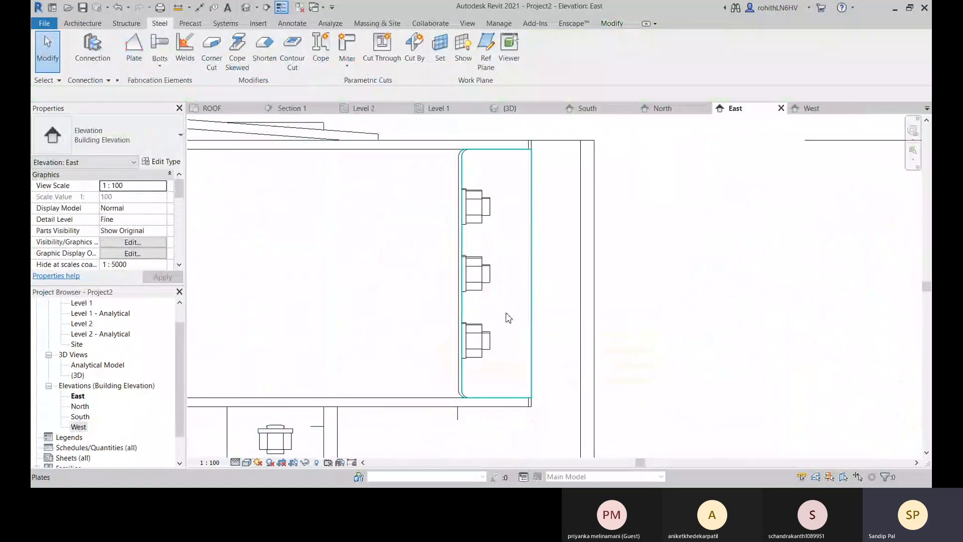
# Examine the new plate in 3D, especially how its lower inner corner meets the beam's web and flange.
pyautogui.click(536, 109)
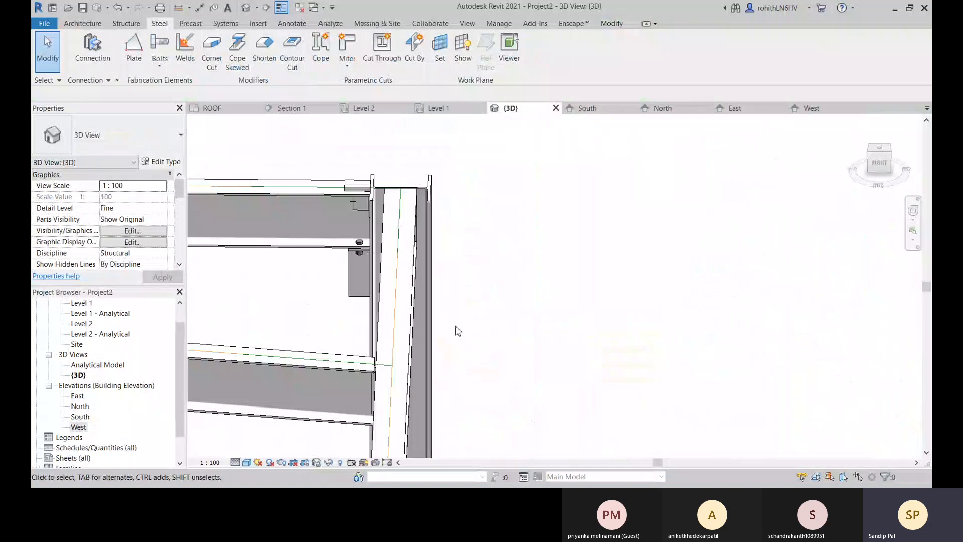
pyautogui.keyDown('shift'); pyautogui.moveTo(476, 320); pyautogui.dragTo(441, 366, button='middle'); pyautogui.keyUp('shift')
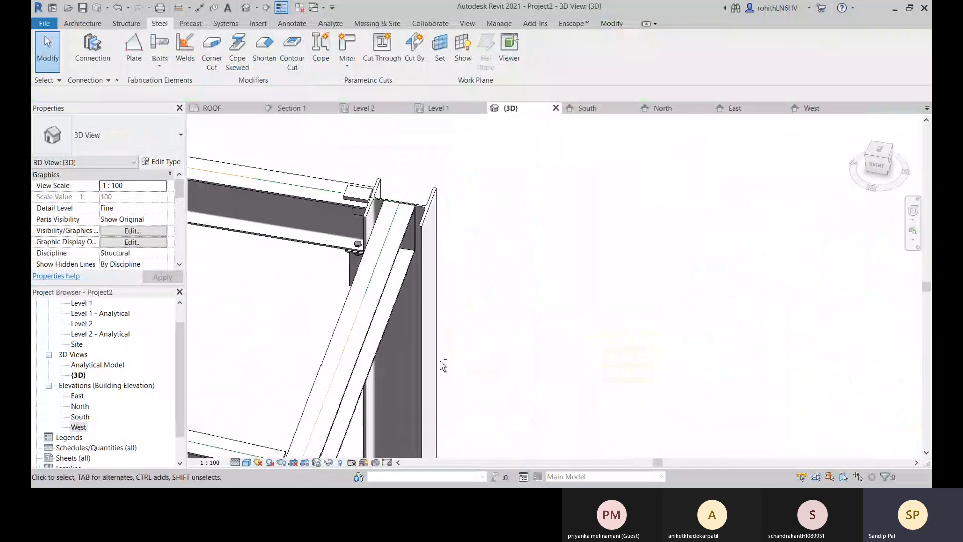
pyautogui.scroll(4, 411, 237)
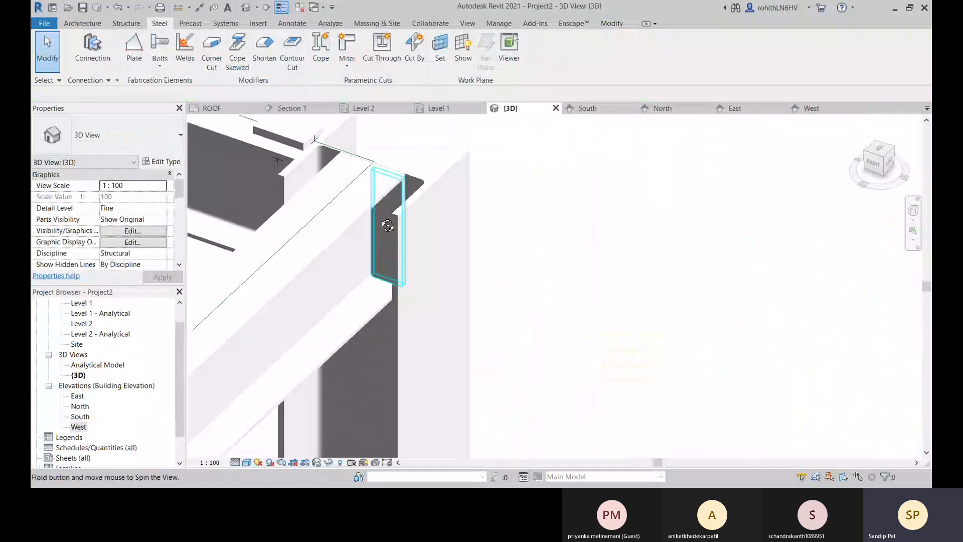
pyautogui.keyDown('shift'); pyautogui.moveTo(394, 236); pyautogui.dragTo(383, 265, button='middle'); pyautogui.keyUp('shift')
pyautogui.scroll(3, 373, 251)
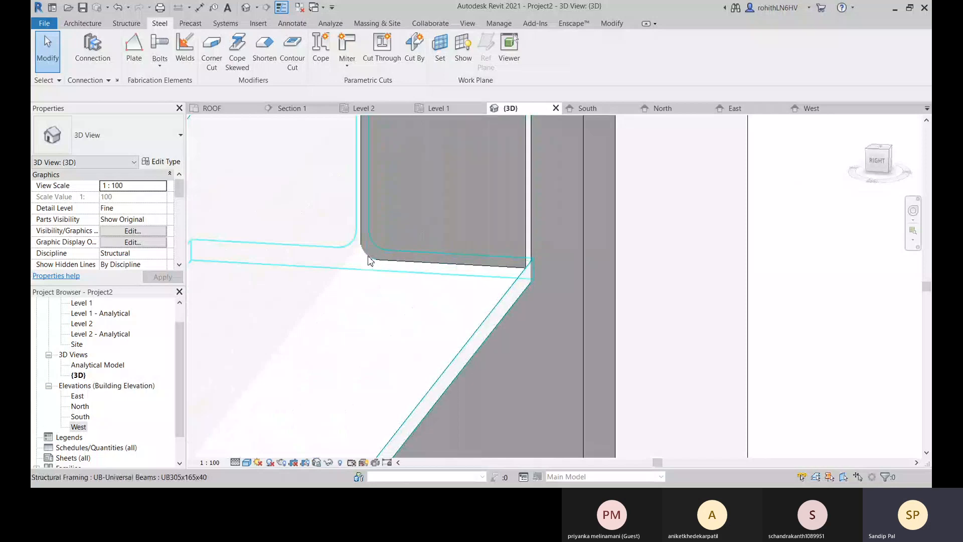
pyautogui.scroll(2, 371, 256)
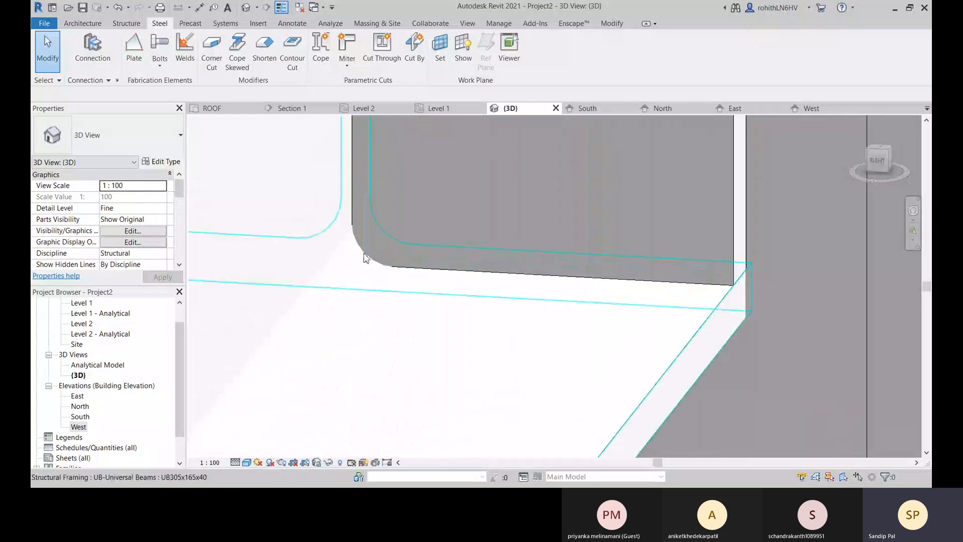
pyautogui.click(366, 253)
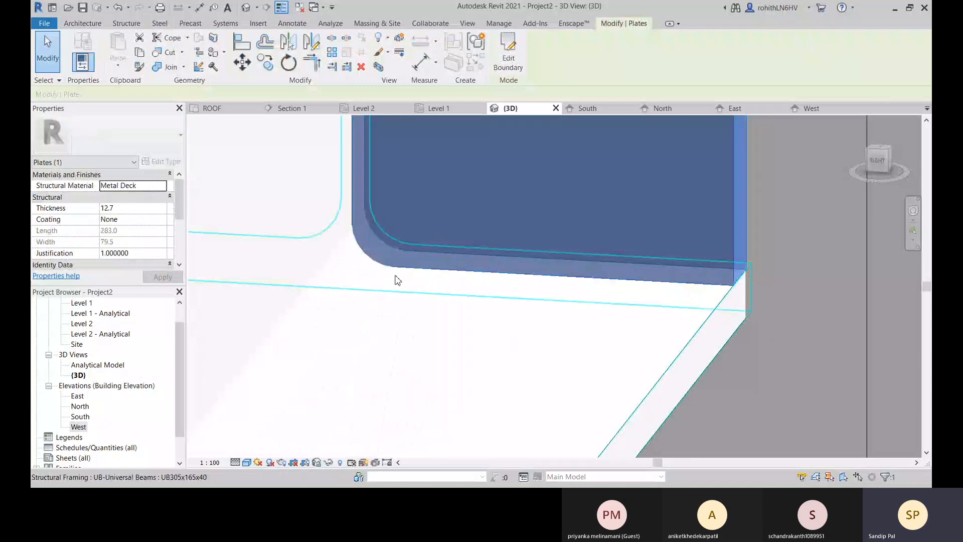
pyautogui.scroll(-4, 502, 261)
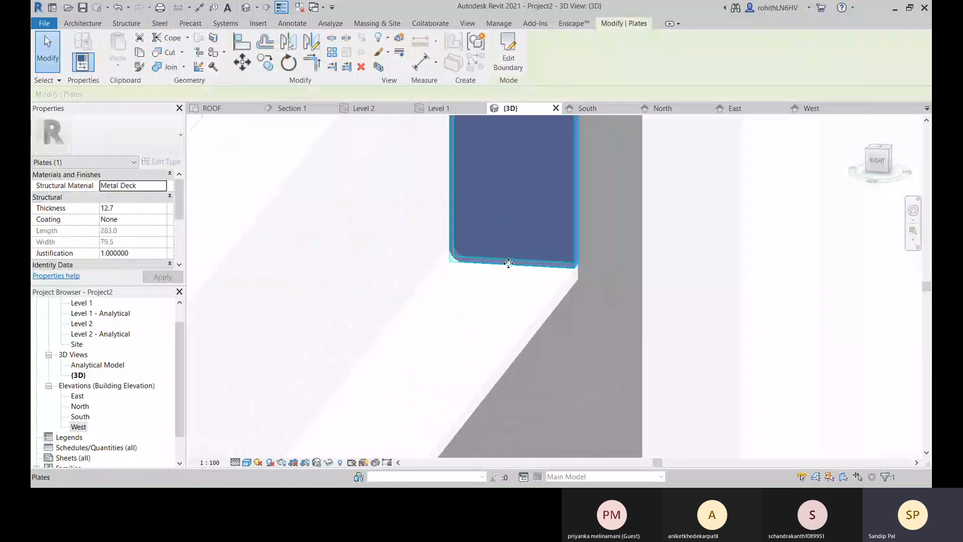
pyautogui.click(779, 297)
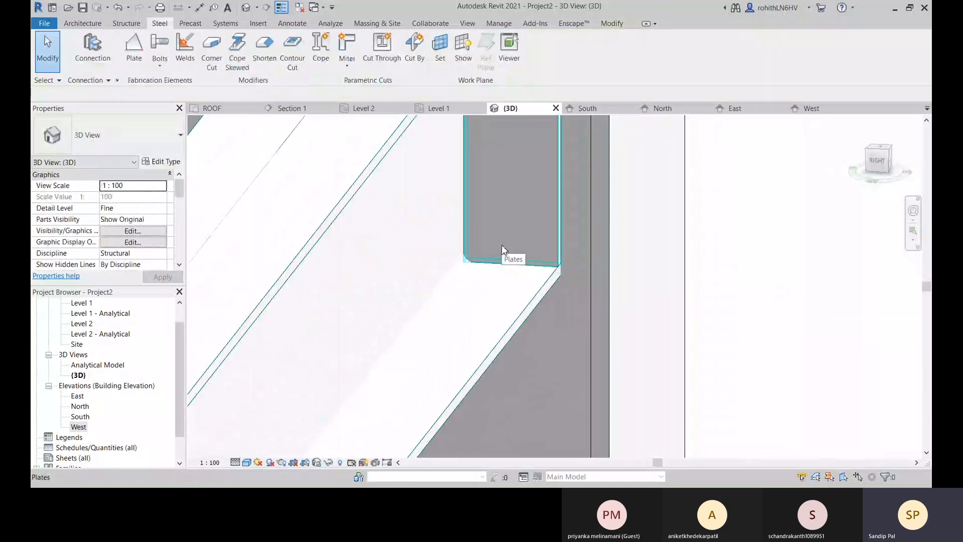
pyautogui.doubleClick(483, 210)
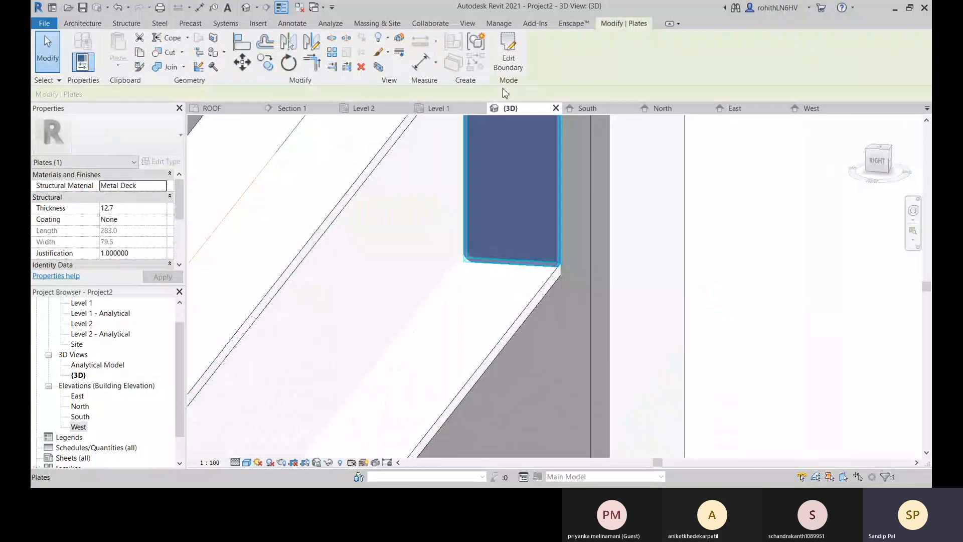
pyautogui.scroll(4, 475, 276)
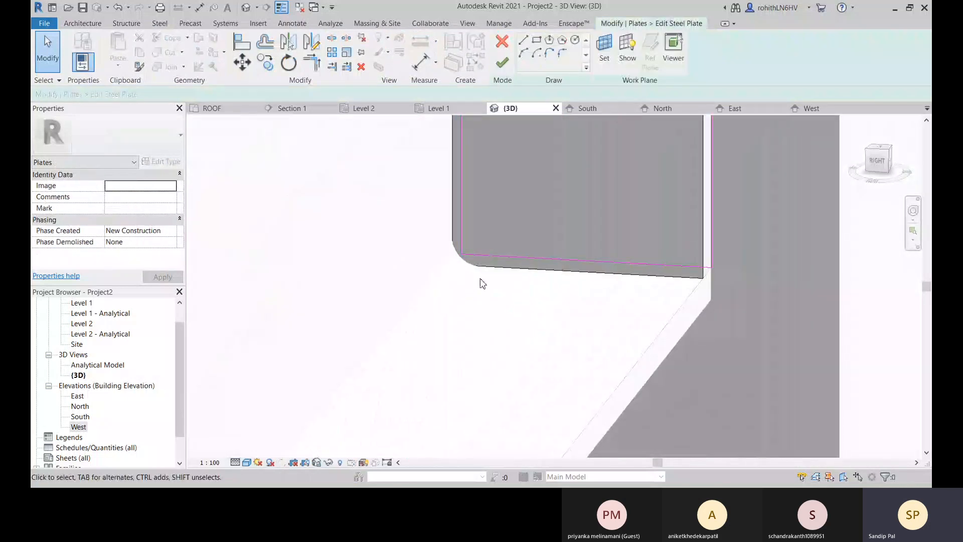
pyautogui.click(502, 61)
pyautogui.scroll(-3, 509, 241)
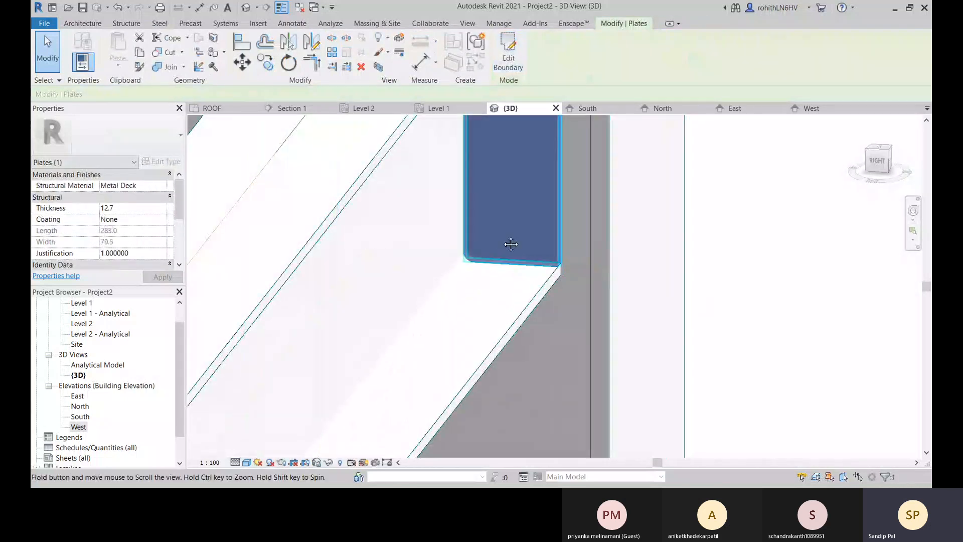
# Apply a Corner Cut to the plate's lower inner corner, where the beam's web meets its bottom flange.
pyautogui.scroll(2, 495, 333)
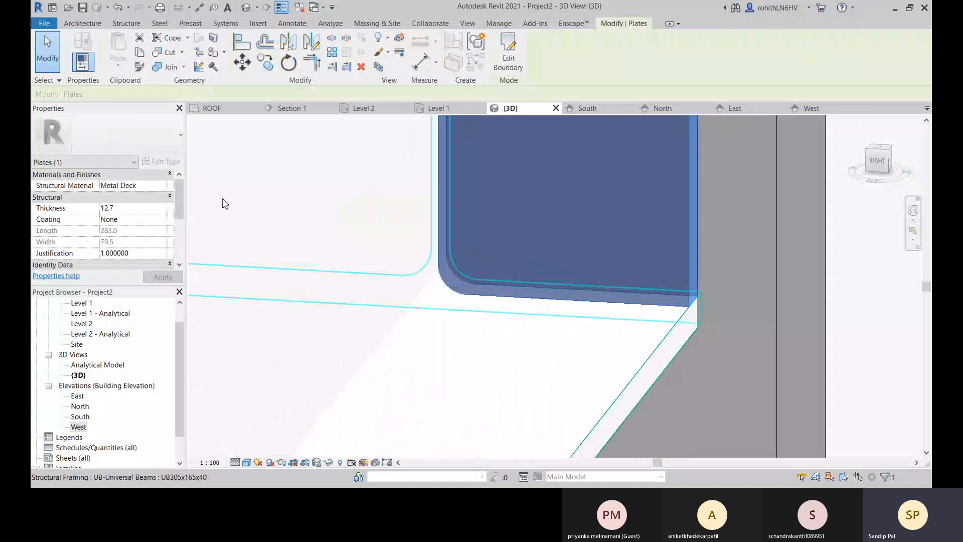
pyautogui.click(157, 25)
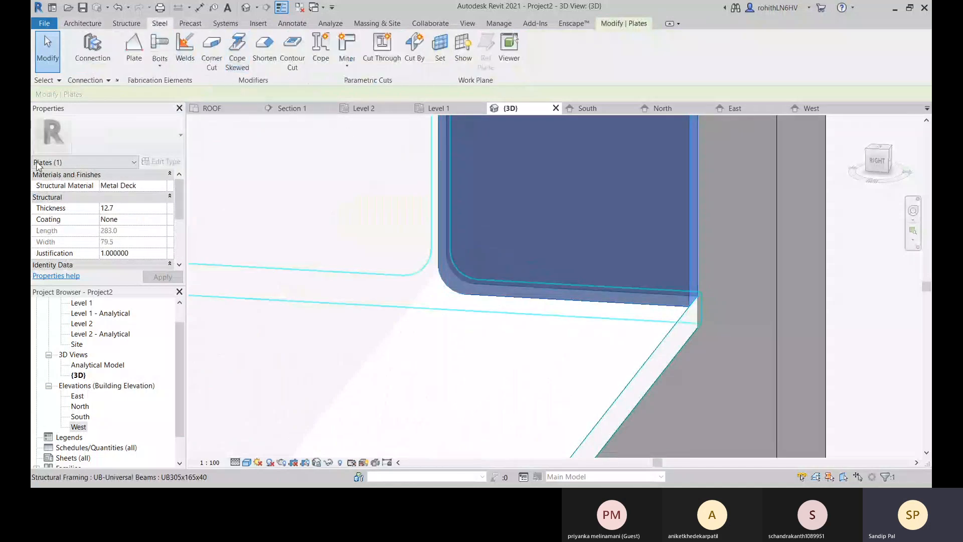
pyautogui.click(211, 50)
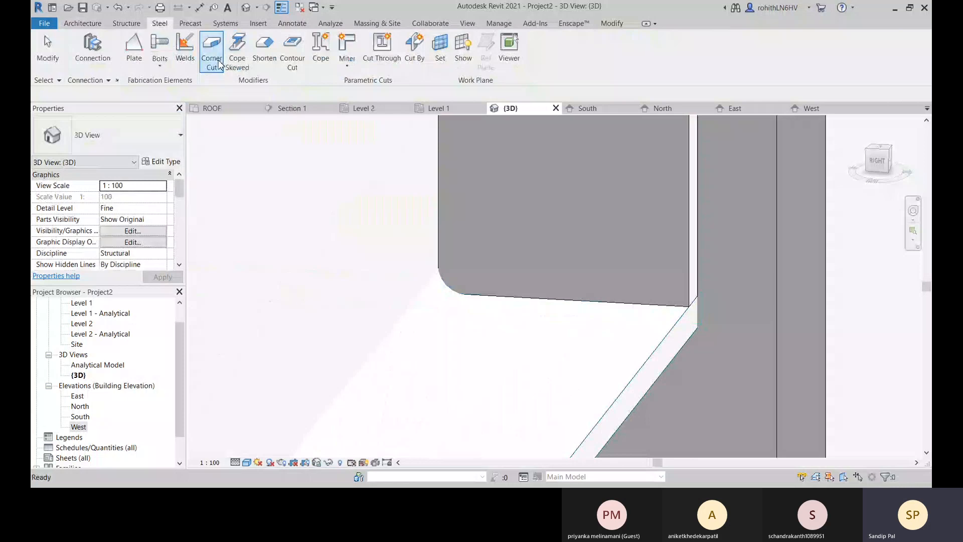
pyautogui.click(451, 288)
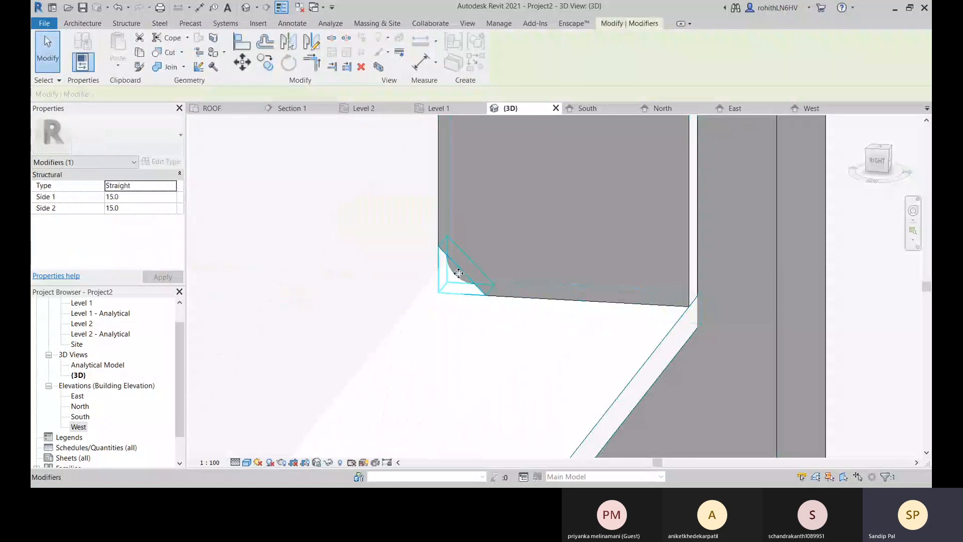
# Set the corner cut's type to Convex and inspect the rounded corner against the beam's fillet.
pyautogui.click(174, 186)
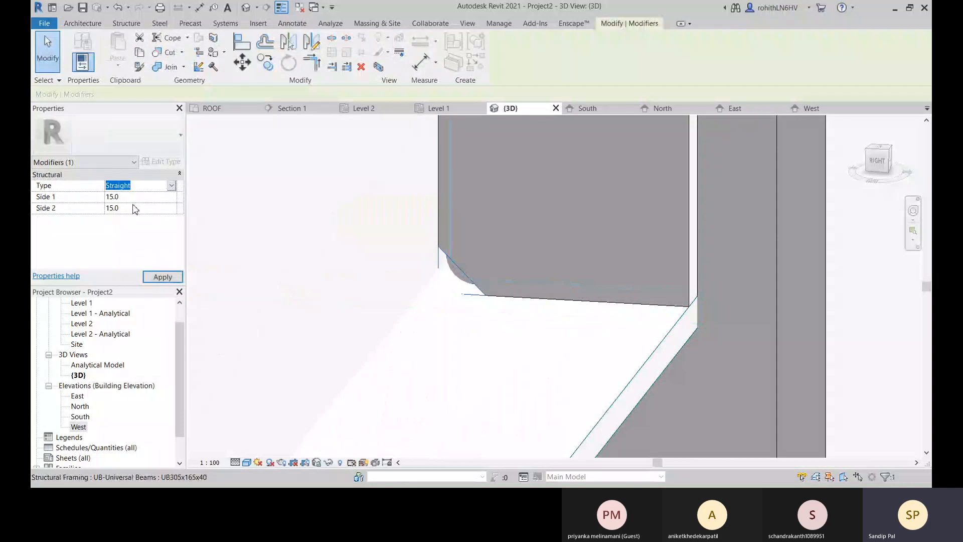
pyautogui.click(136, 199)
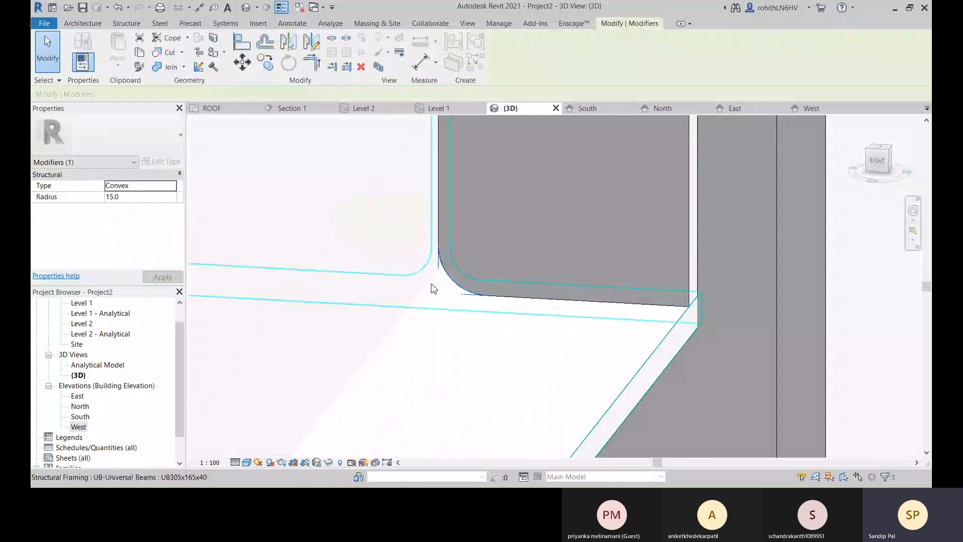
pyautogui.scroll(2, 430, 286)
pyautogui.scroll(1, 469, 276)
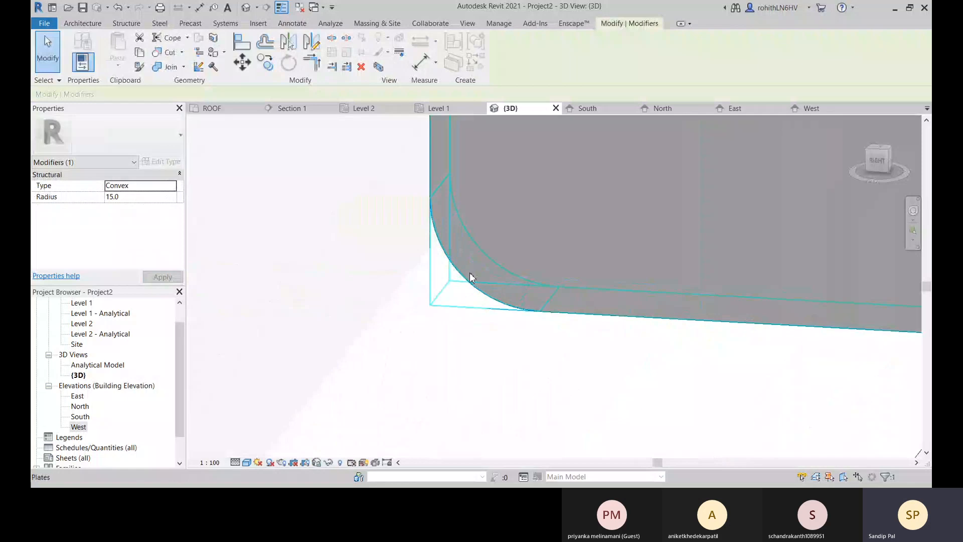
pyautogui.scroll(-6, 518, 290)
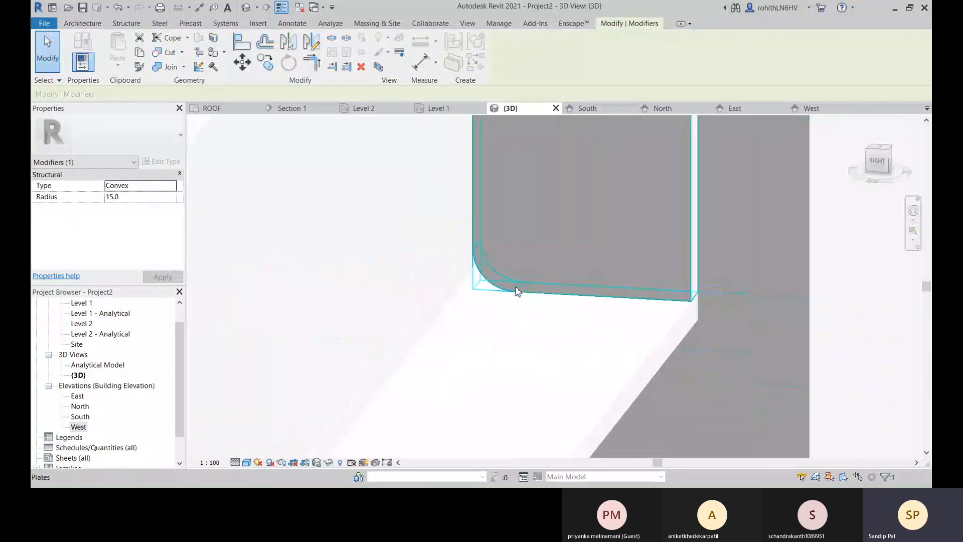
# Inspect the cut plate in 3D, especially how its upper inner corner meets the beam's web and top flange.
pyautogui.moveTo(577, 189); pyautogui.dragTo(545, 448, button='middle')
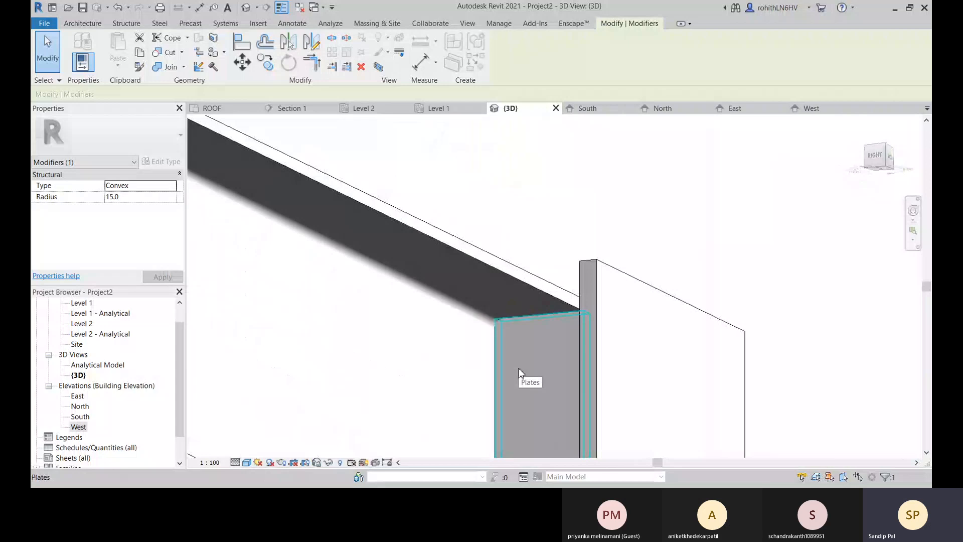
pyautogui.scroll(3, 499, 317)
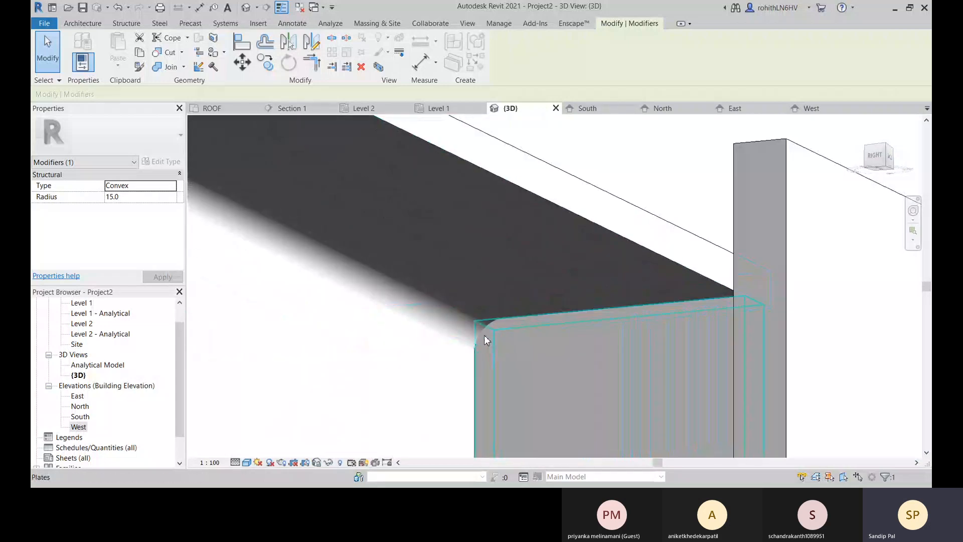
pyautogui.click(484, 339)
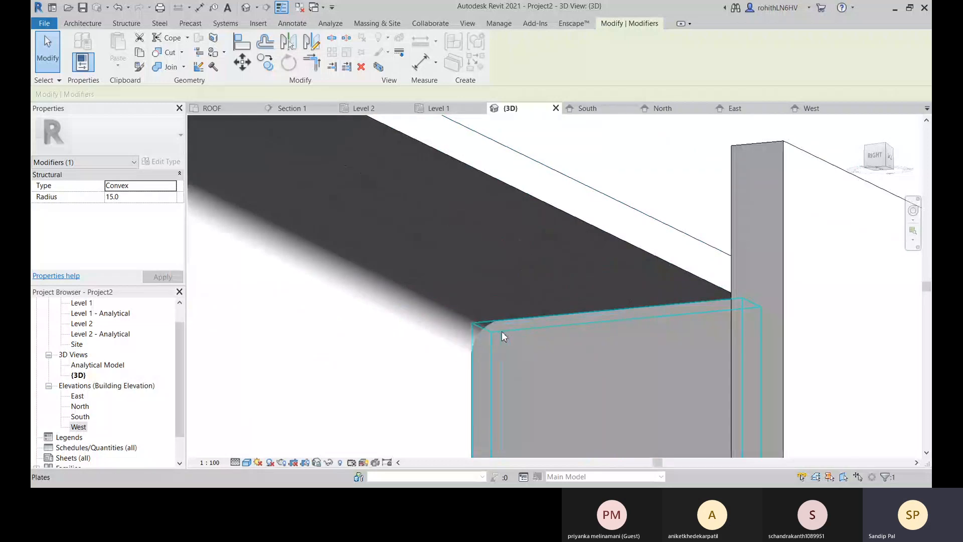
pyautogui.scroll(-5, 556, 378)
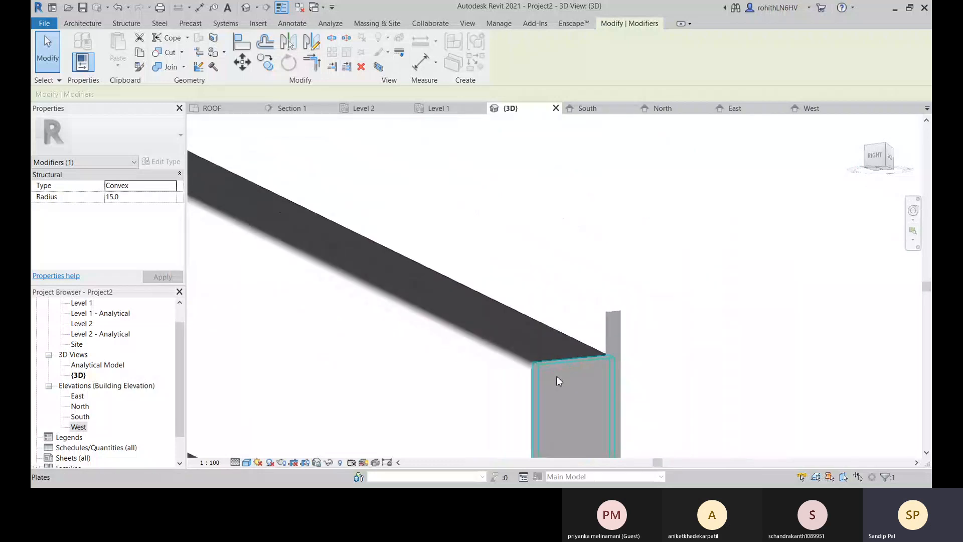
pyautogui.keyDown('shift'); pyautogui.moveTo(558, 380); pyautogui.dragTo(547, 292, button='middle'); pyautogui.keyUp('shift')
pyautogui.press('Escape')
# Start a bolt pattern connecting the plate and the column, perpendicular to the plate's face.
pyautogui.click(159, 24)
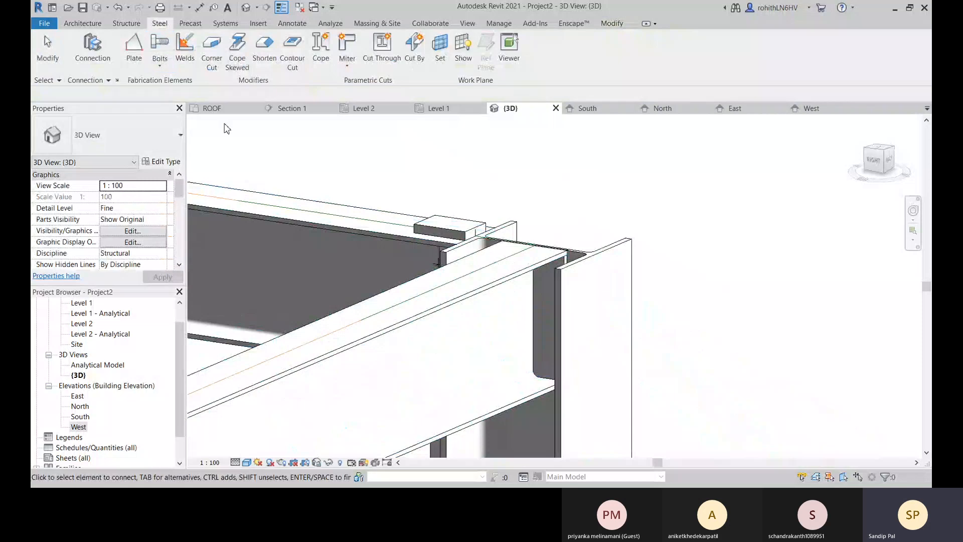
pyautogui.scroll(2, 552, 303)
pyautogui.moveTo(546, 305)
pyautogui.keyDown('shift'); pyautogui.mouseDown(button='middle')
pyautogui.moveTo(567, 316)
pyautogui.moveTo(560, 313)
pyautogui.mouseUp(button='middle'); pyautogui.keyUp('shift')
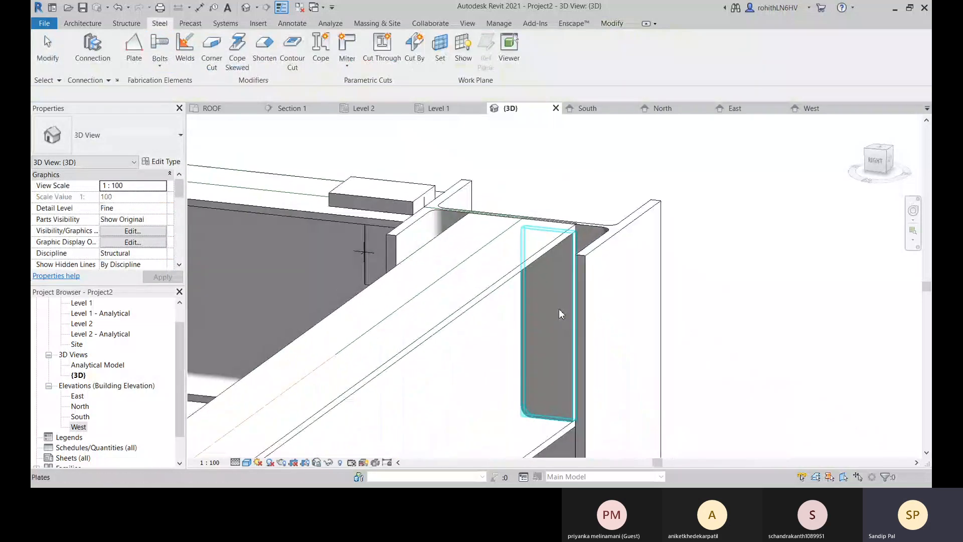
pyautogui.click(559, 308)
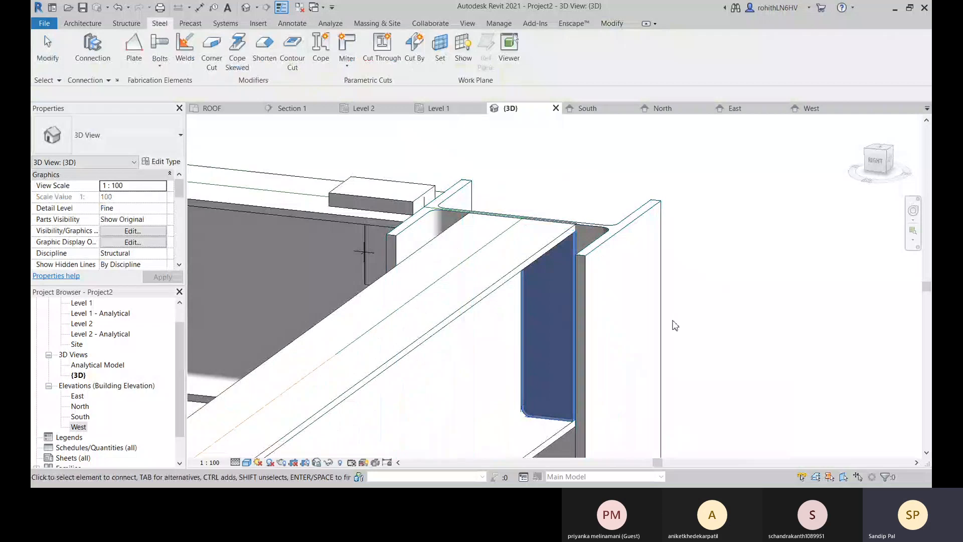
pyautogui.click(600, 236)
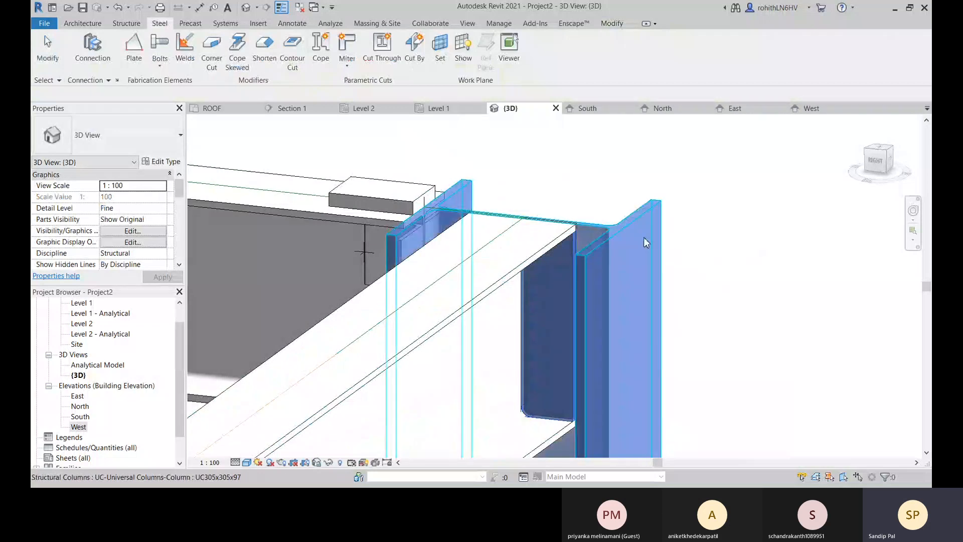
pyautogui.press('Return')
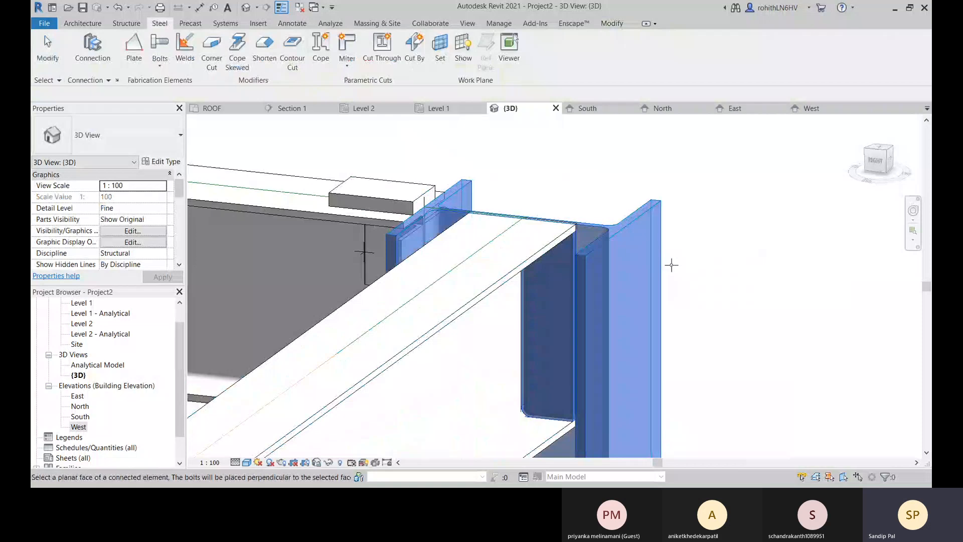
pyautogui.scroll(2, 552, 319)
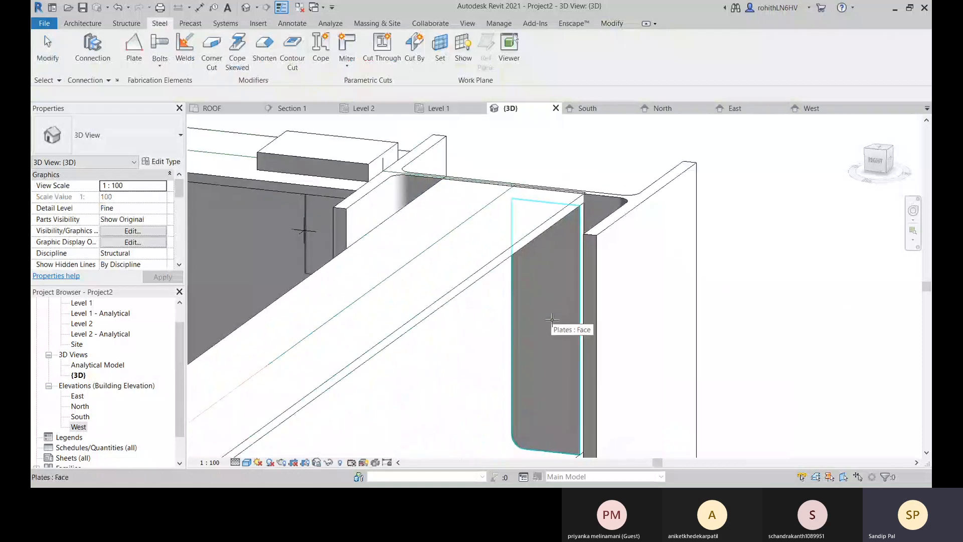
pyautogui.click(552, 320)
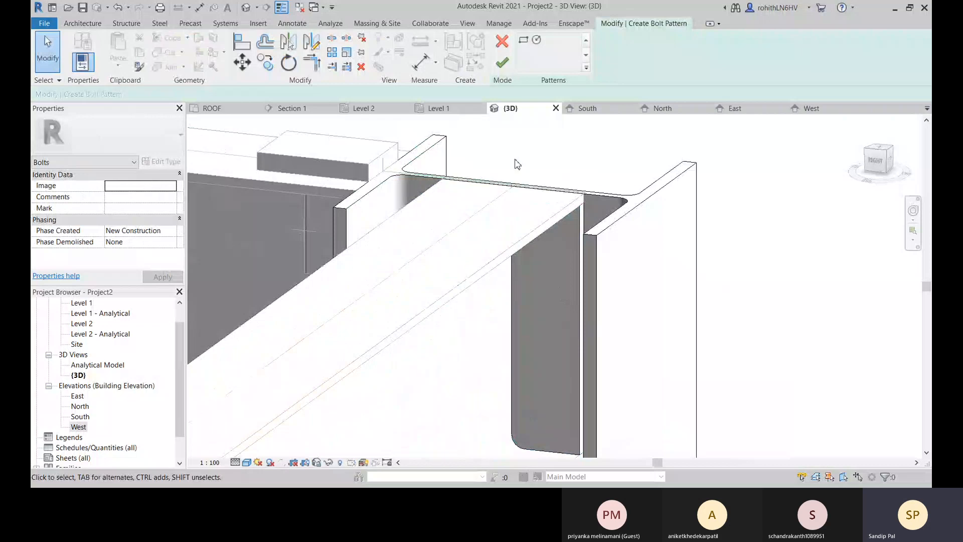
# Sketch a rectangular bolt pattern about 280 mm high over the plate's face, from its lower outer corner to its upper inner corner.
pyautogui.keyDown('shift'); pyautogui.moveTo(571, 311); pyautogui.dragTo(600, 236, button='middle'); pyautogui.keyUp('shift')
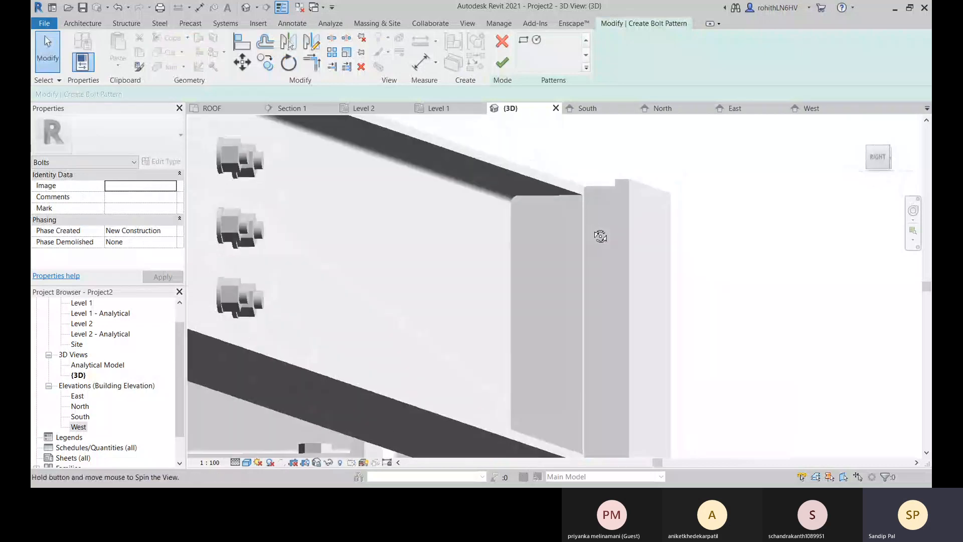
pyautogui.click(523, 40)
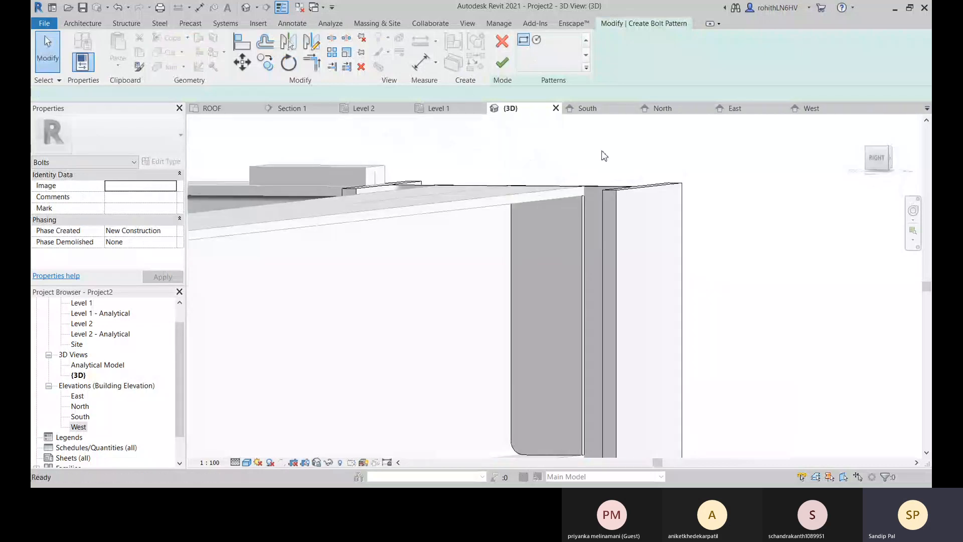
pyautogui.moveTo(586, 353); pyautogui.dragTo(593, 286, button='middle')
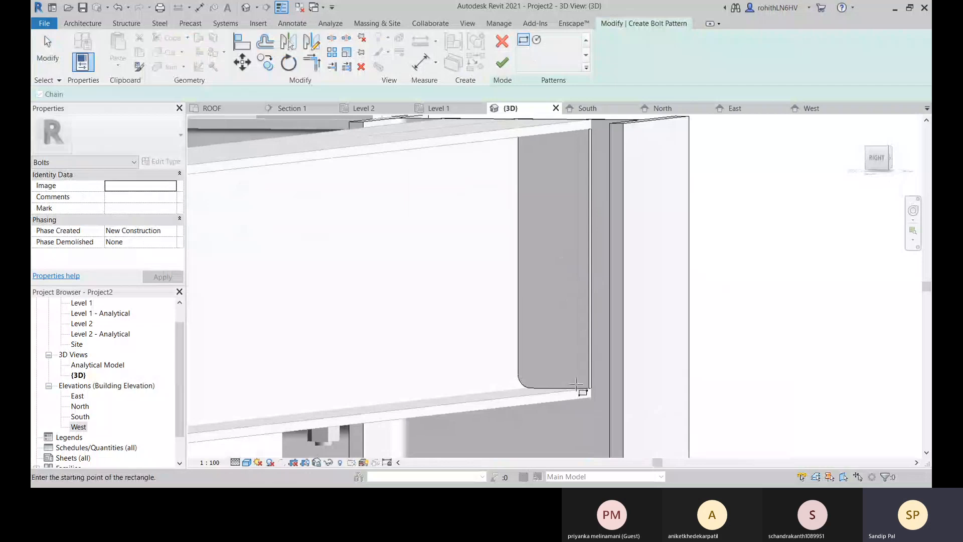
pyautogui.click(590, 388)
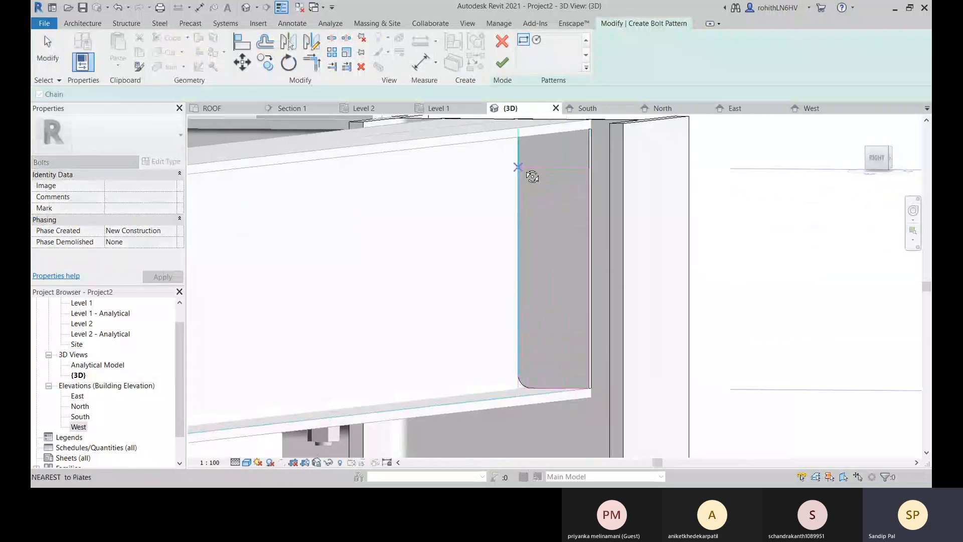
pyautogui.keyDown('shift'); pyautogui.moveTo(532, 176); pyautogui.dragTo(538, 149, button='middle'); pyautogui.keyUp('shift')
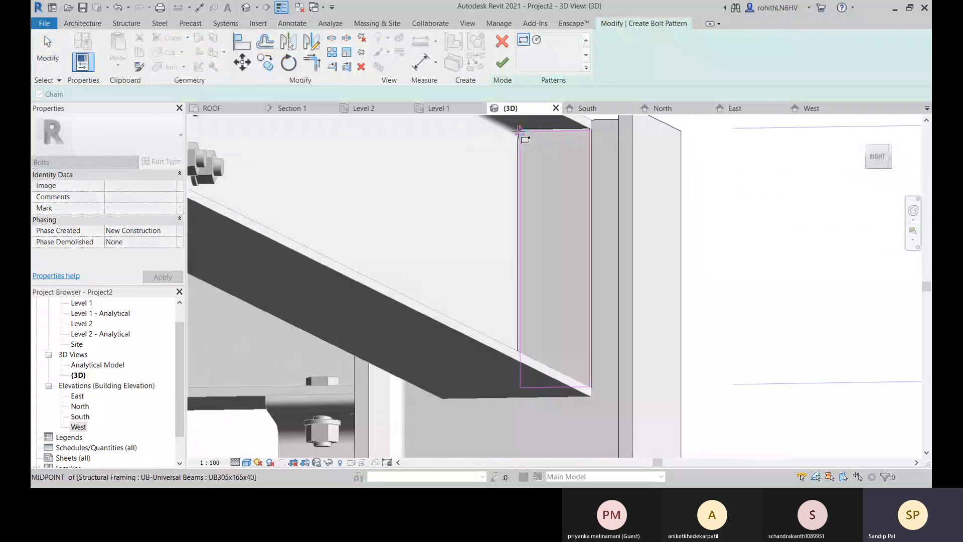
pyautogui.scroll(2, 521, 131)
pyautogui.click(522, 131)
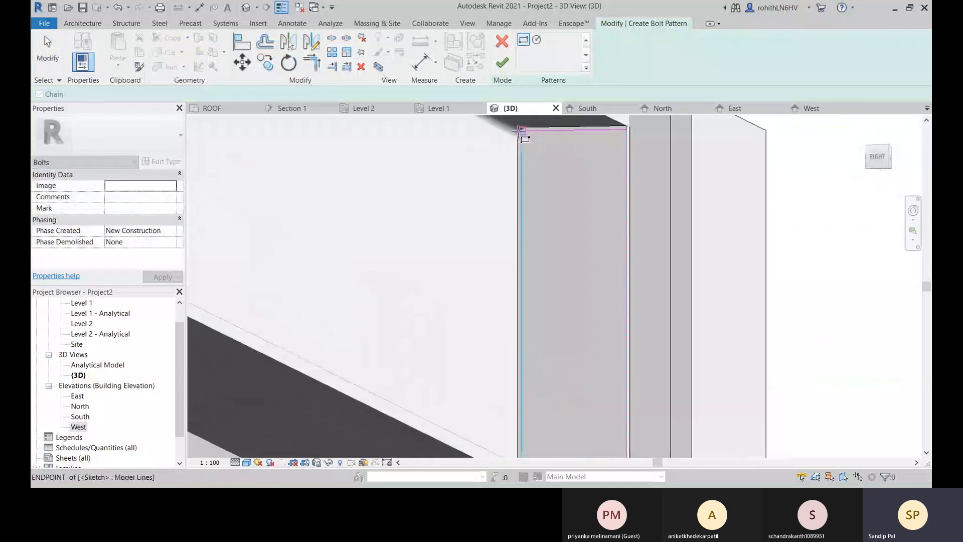
pyautogui.keyDown('shift'); pyautogui.moveTo(561, 198); pyautogui.dragTo(570, 216, button='middle'); pyautogui.keyUp('shift')
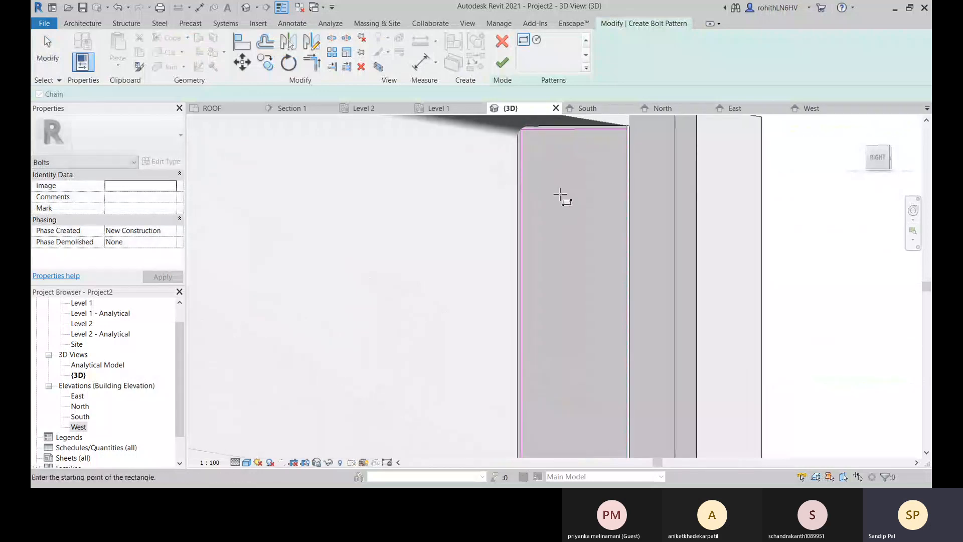
pyautogui.rightClick(592, 196)
pyautogui.click(597, 201)
pyautogui.rightClick(597, 202)
pyautogui.click(606, 204)
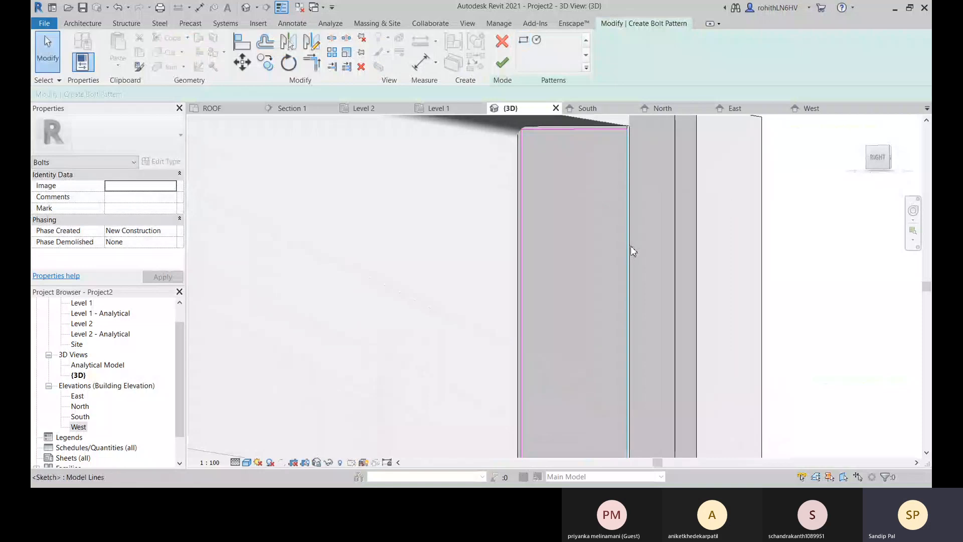
# Try to shift the bolt rectangle's two long sides inward from the plate's edges by eye.
pyautogui.click(626, 247)
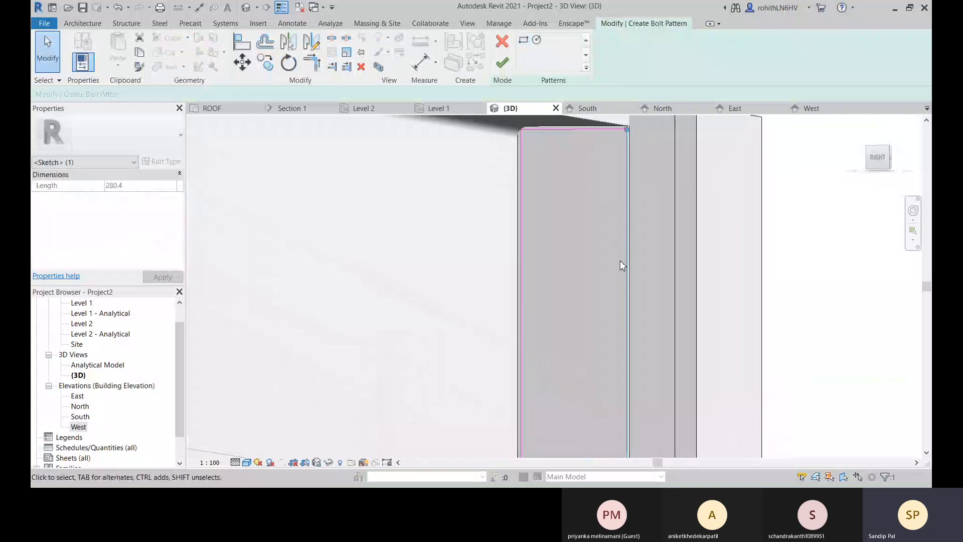
pyautogui.moveTo(628, 259); pyautogui.dragTo(602, 262)
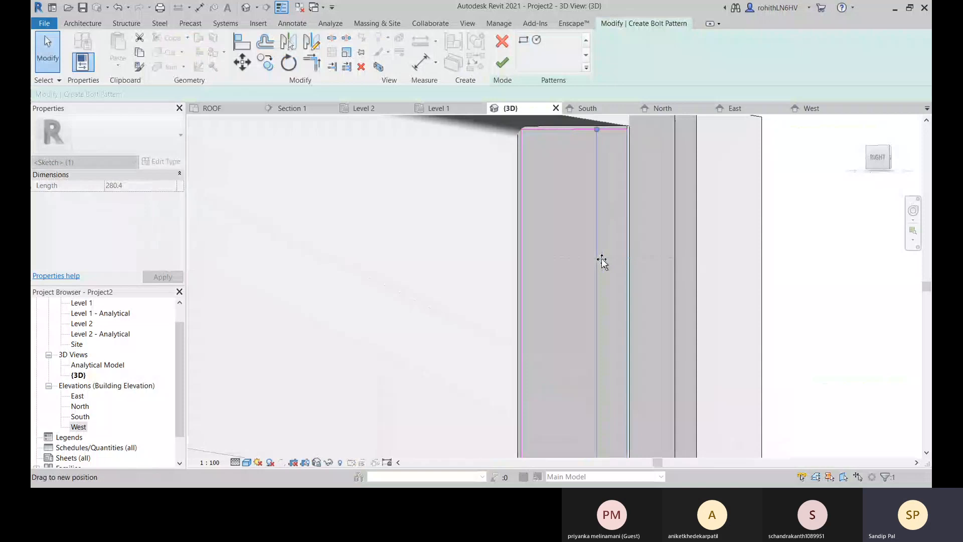
pyautogui.keyDown('shift'); pyautogui.moveTo(605, 261); pyautogui.dragTo(610, 288, button='middle'); pyautogui.keyUp('shift')
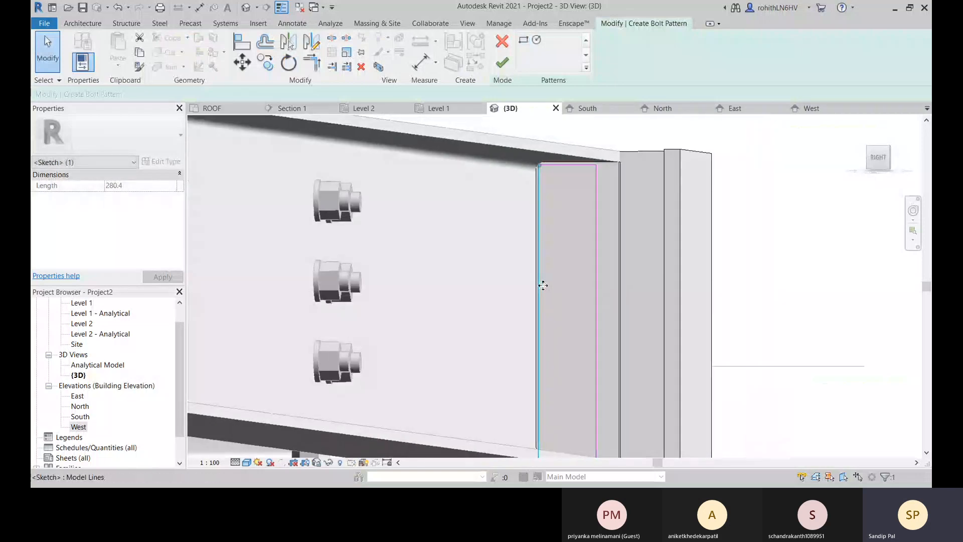
pyautogui.moveTo(543, 286); pyautogui.dragTo(564, 286)
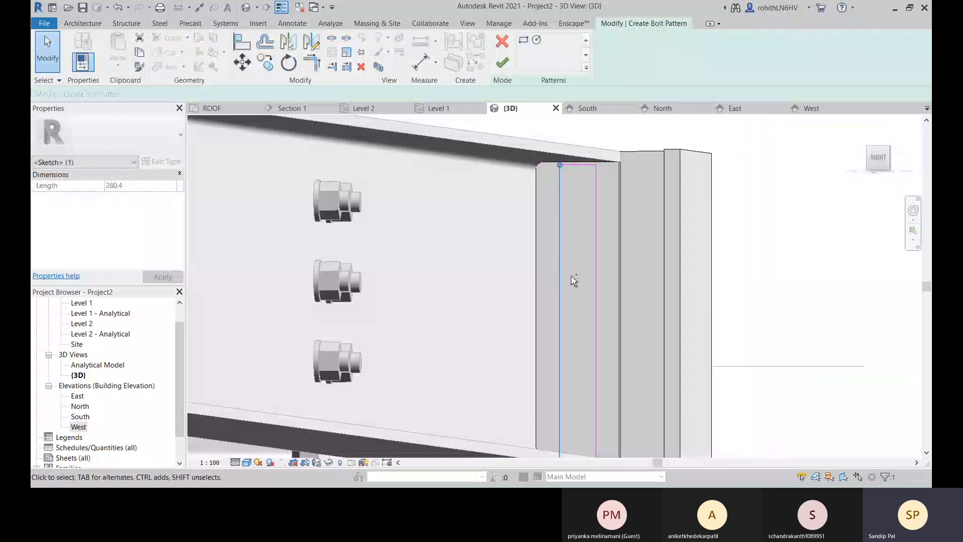
pyautogui.press('Escape')
# Move the bolt rectangle's outer long side 25 mm inward from the plate's flange-tip edge.
pyautogui.scroll(2, 571, 274)
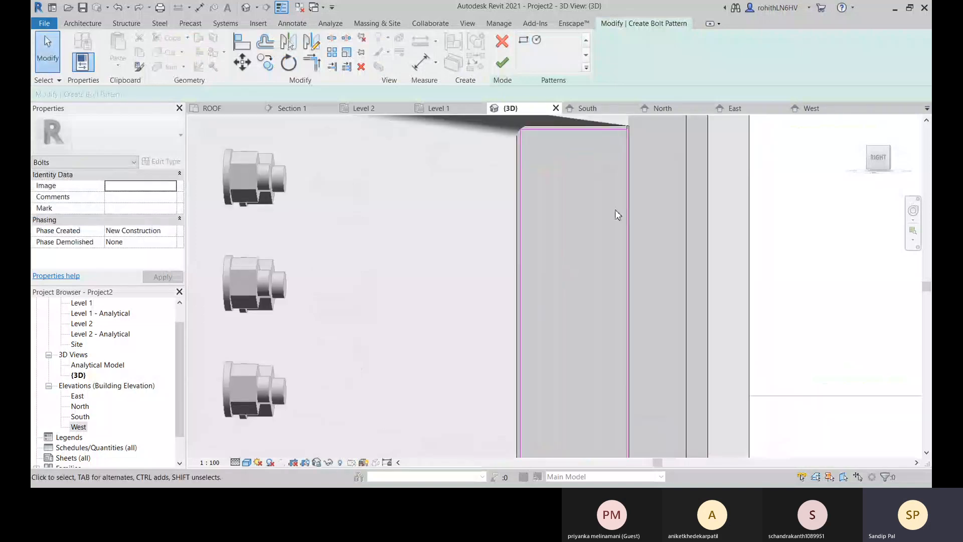
pyautogui.click(242, 62)
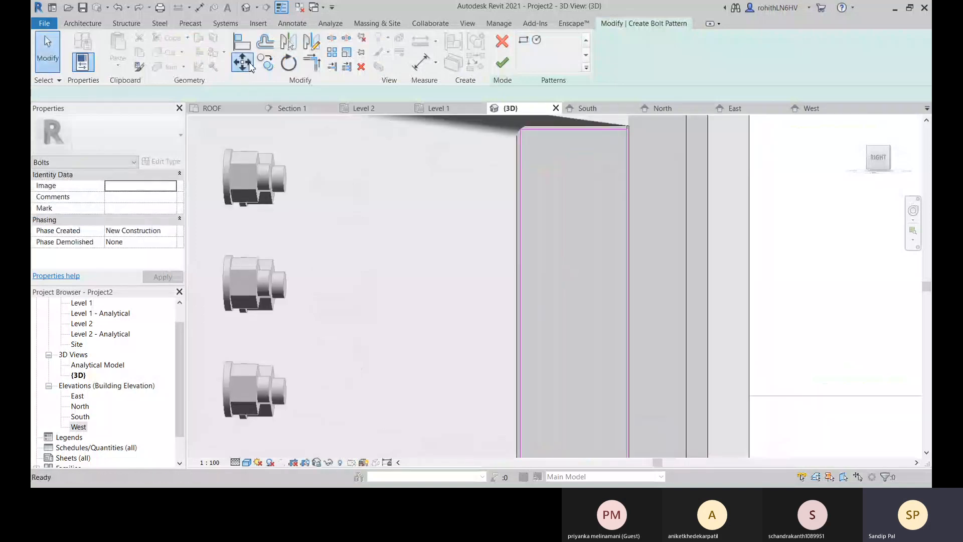
pyautogui.click(627, 254)
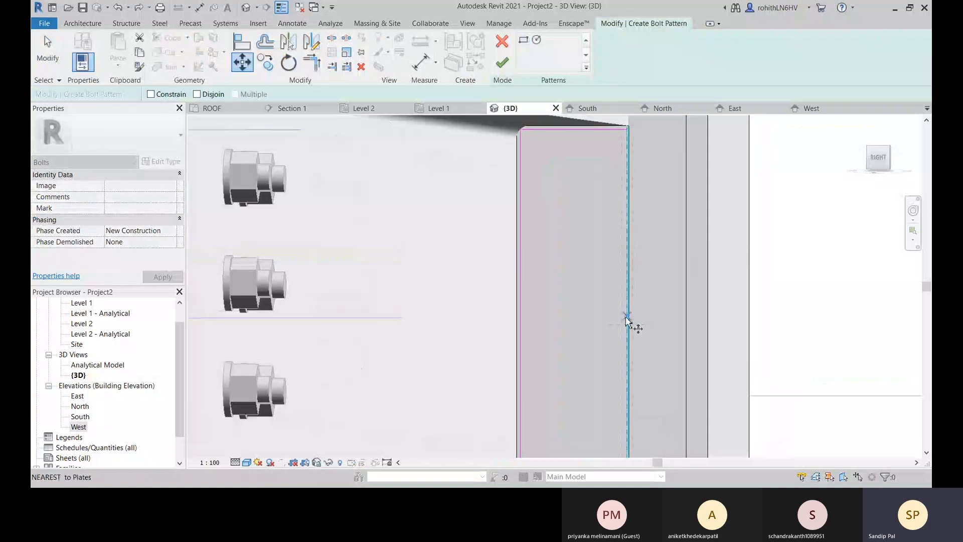
pyautogui.click(627, 325)
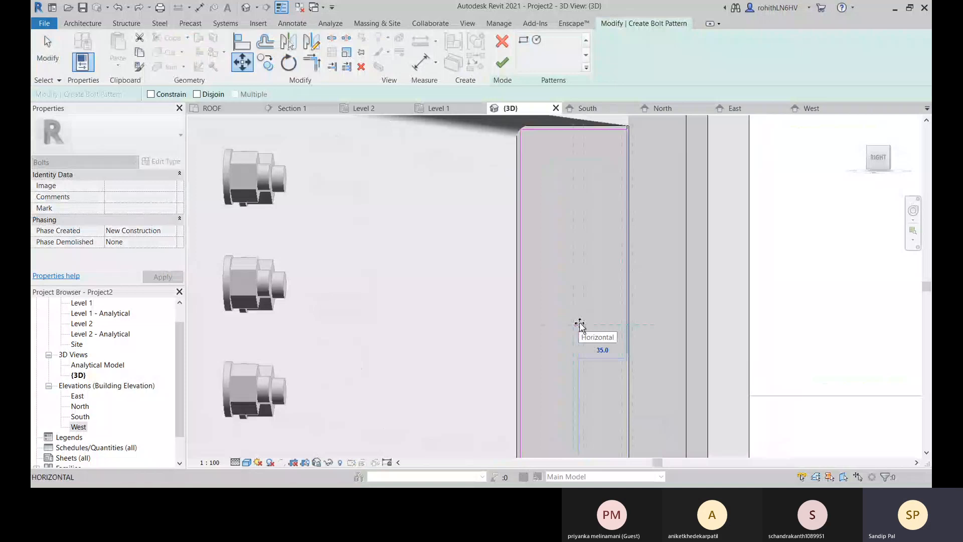
pyautogui.write('25')
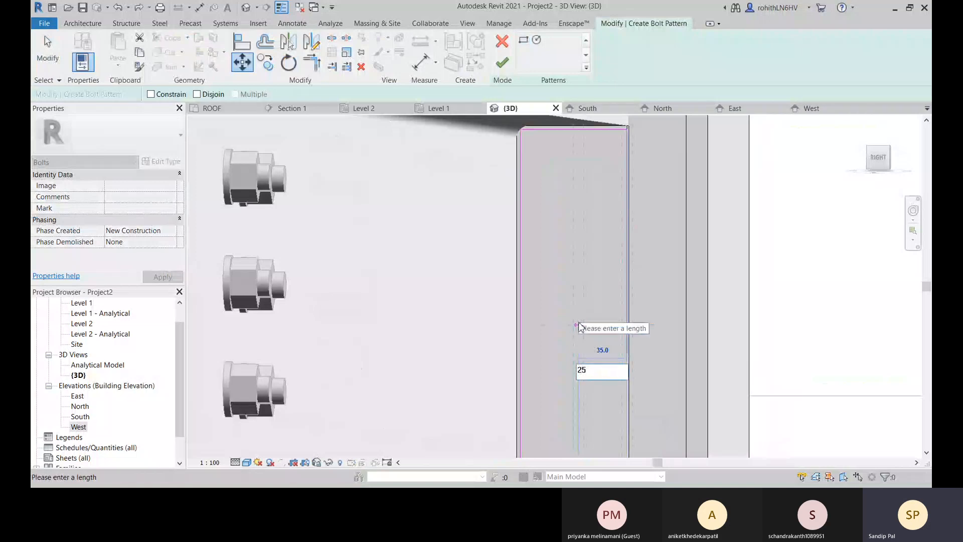
pyautogui.press('Return')
# Move the bolt rectangle's inner long side 25 mm away from the beam's web.
pyautogui.click(521, 312)
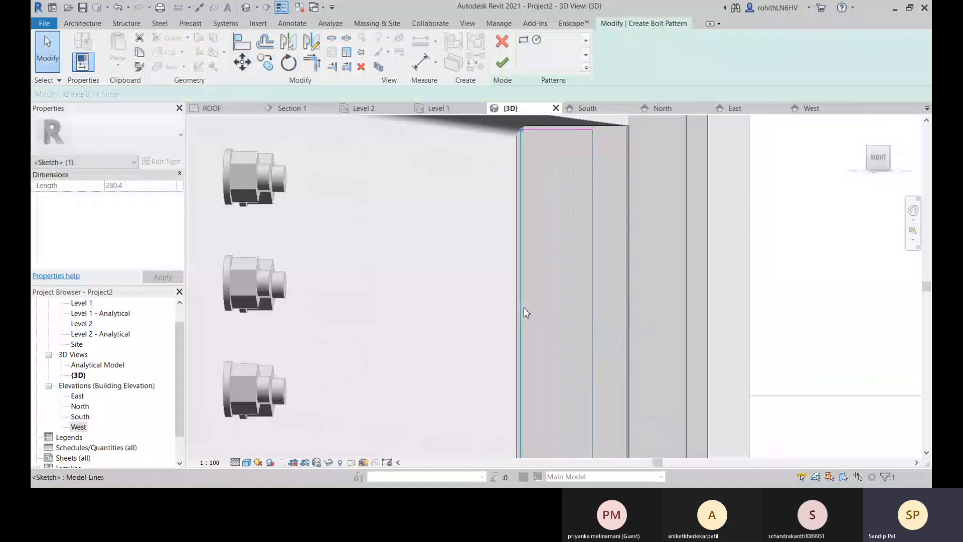
pyautogui.click(242, 62)
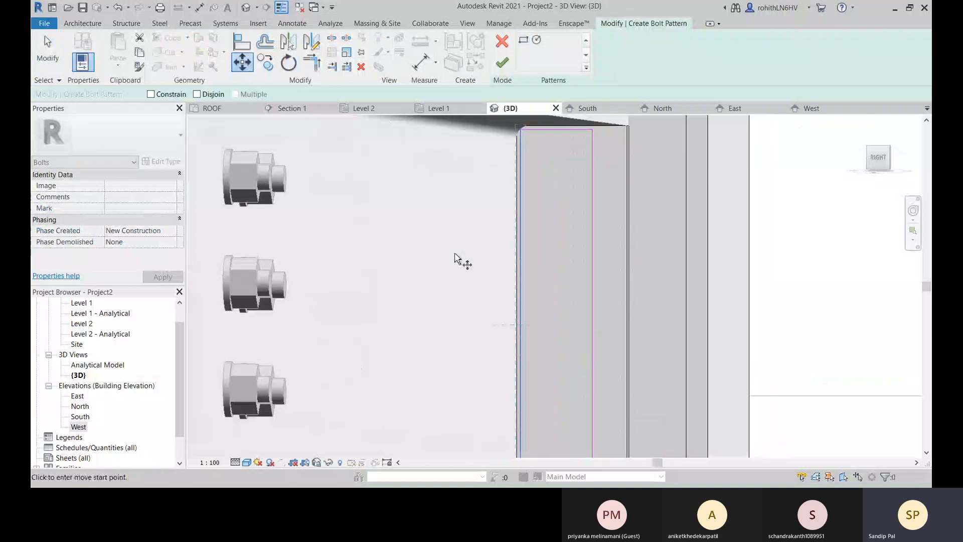
pyautogui.click(522, 326)
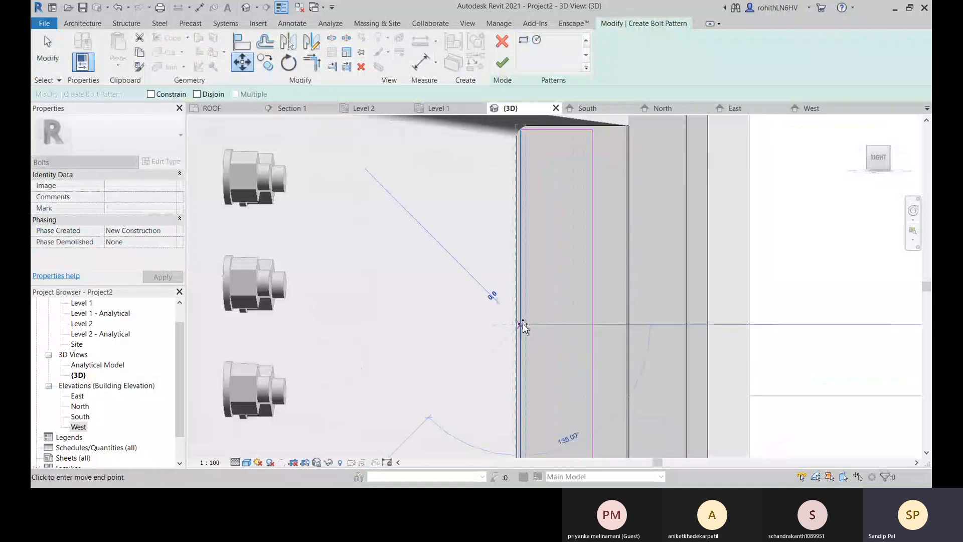
pyautogui.click(552, 325)
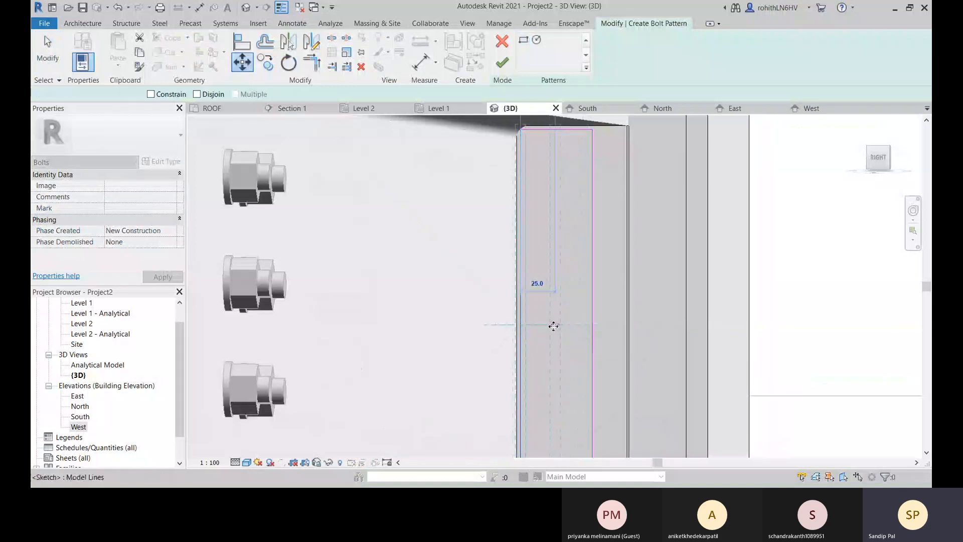
# Move the bolt rectangle's upper short side about 25 mm down from the plate's upper edge.
pyautogui.scroll(-5, 580, 228)
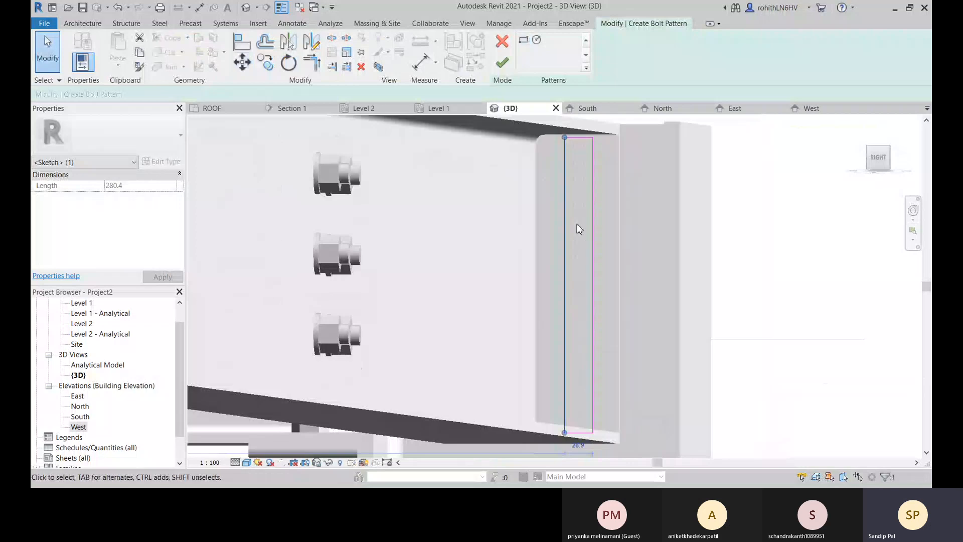
pyautogui.moveTo(579, 228)
pyautogui.keyDown('shift'); pyautogui.mouseDown(button='middle')
pyautogui.moveTo(585, 267)
pyautogui.moveTo(572, 176)
pyautogui.mouseUp(button='middle'); pyautogui.keyUp('shift')
pyautogui.click(577, 153)
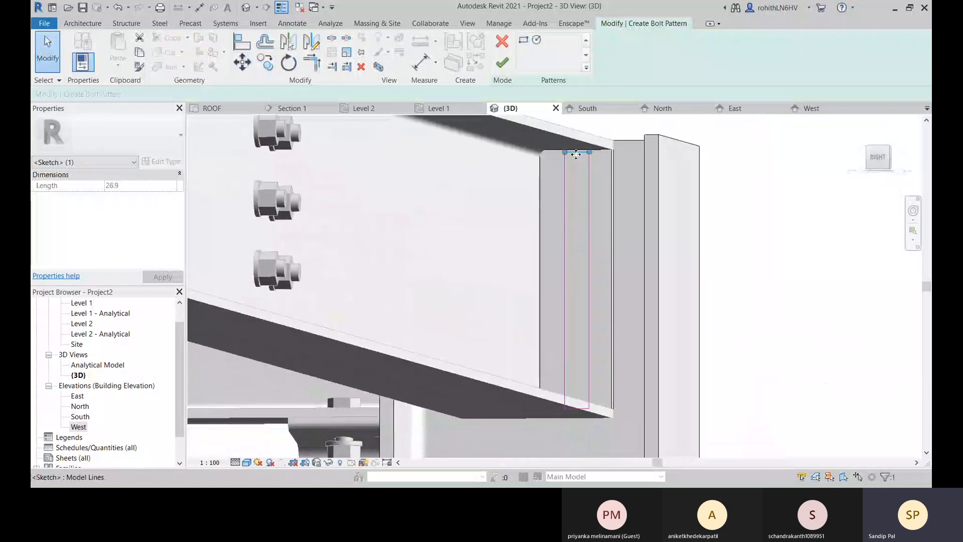
pyautogui.moveTo(576, 154)
pyautogui.mouseDown()
pyautogui.moveTo(578, 174)
pyautogui.moveTo(576, 153)
pyautogui.mouseUp()
pyautogui.press('m')
pyautogui.press('v')
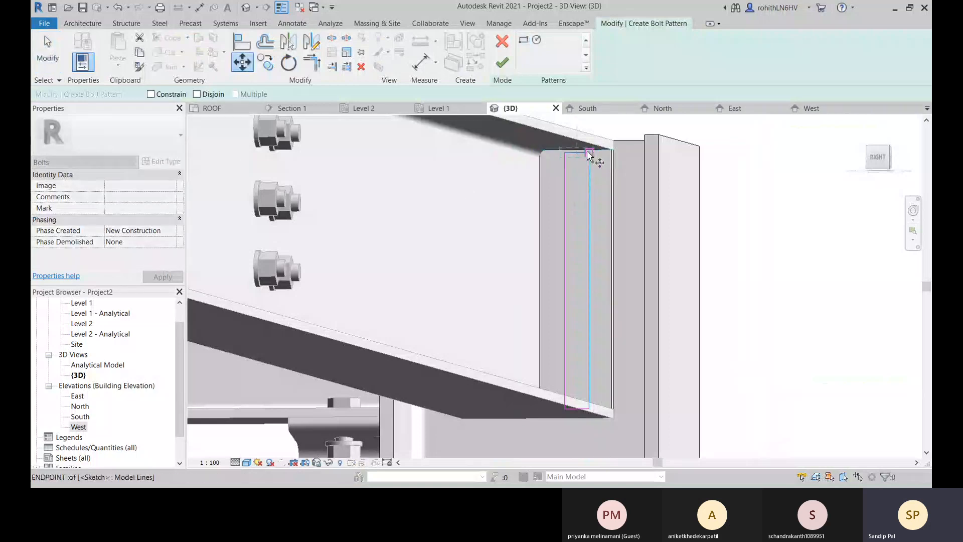
pyautogui.click(577, 154)
pyautogui.click(577, 175)
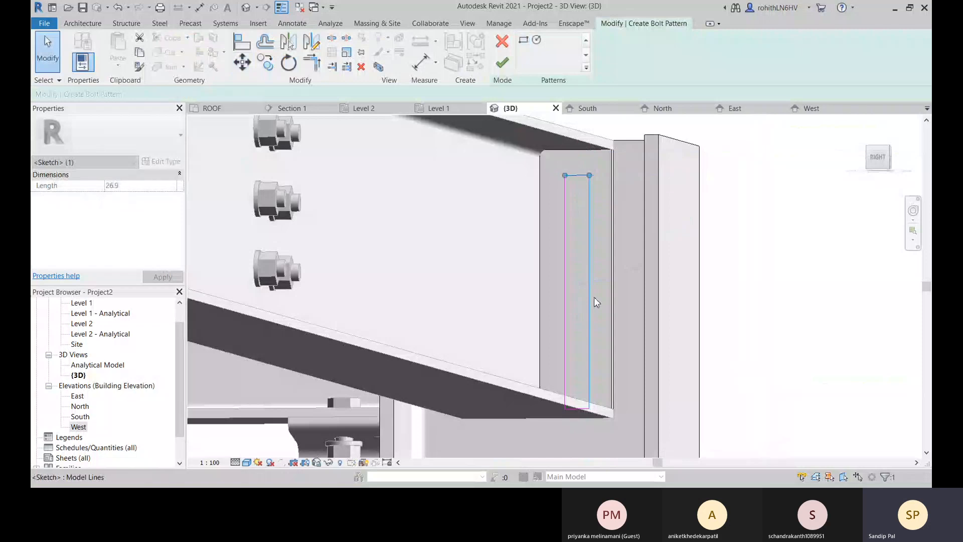
# Move the bolt rectangle's lower short side 25 mm up from the plate's lower edge and finish the bolt pattern.
pyautogui.moveTo(592, 342)
pyautogui.mouseDown(button='middle')
pyautogui.moveTo(595, 316)
pyautogui.moveTo(607, 360)
pyautogui.mouseUp(button='middle')
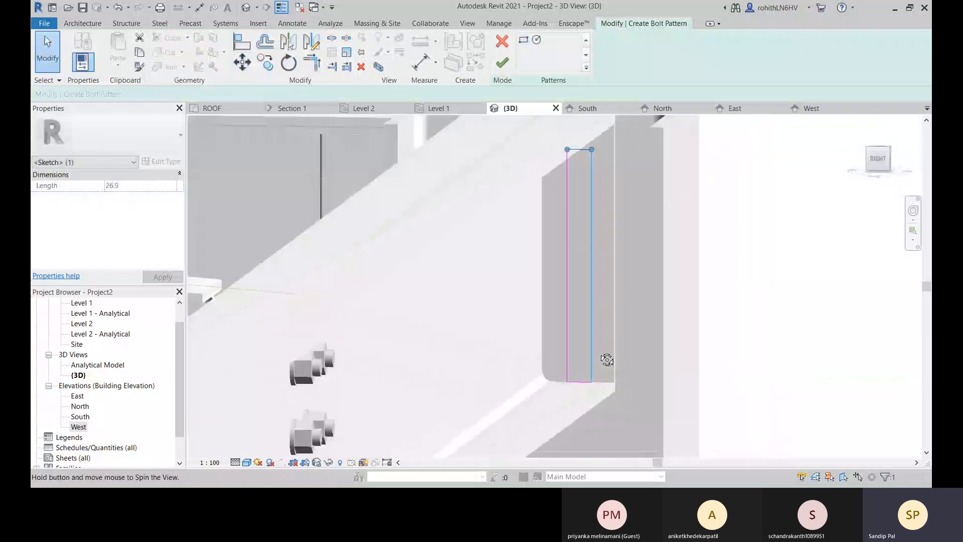
pyautogui.click(575, 382)
pyautogui.press('m')
pyautogui.press('v')
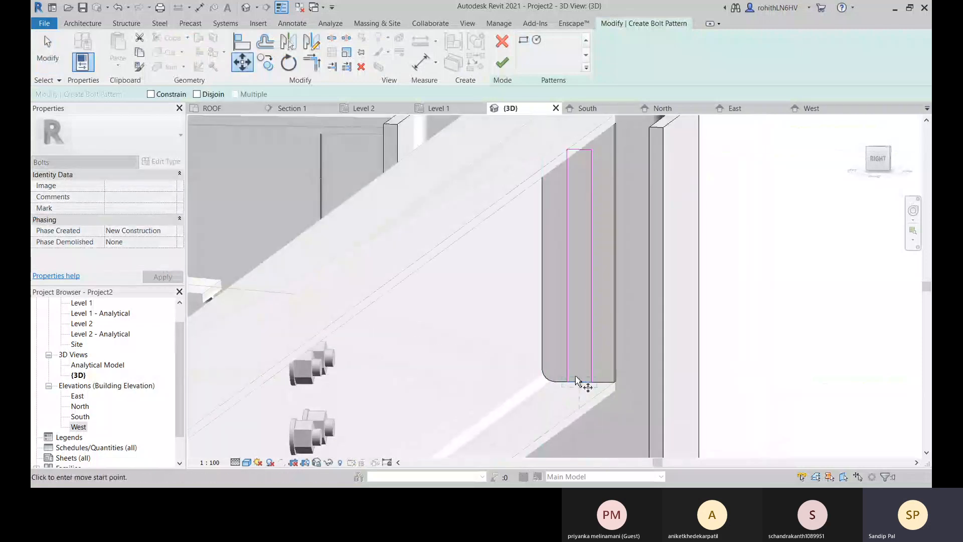
pyautogui.click(579, 383)
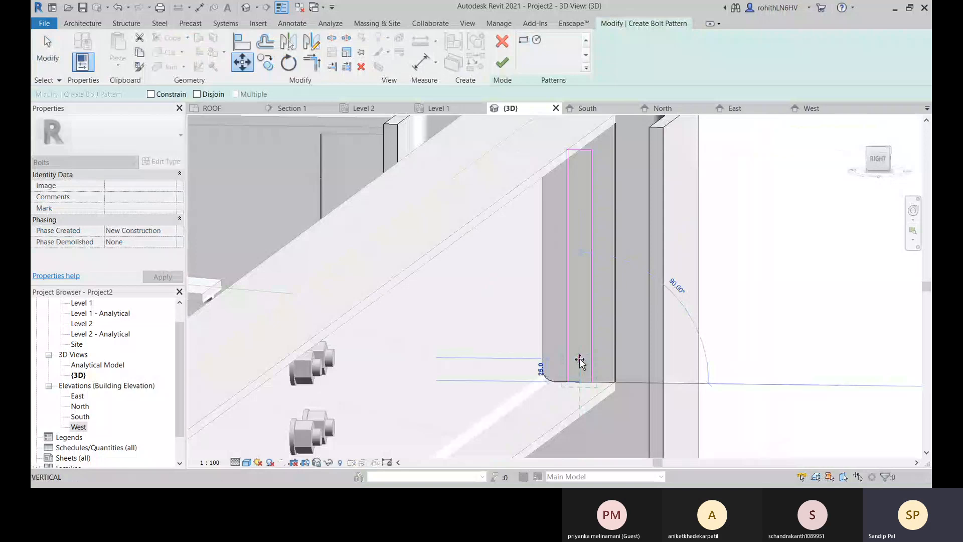
pyautogui.click(580, 359)
pyautogui.keyDown('shift'); pyautogui.moveTo(578, 360); pyautogui.dragTo(577, 343, button='middle'); pyautogui.keyUp('shift')
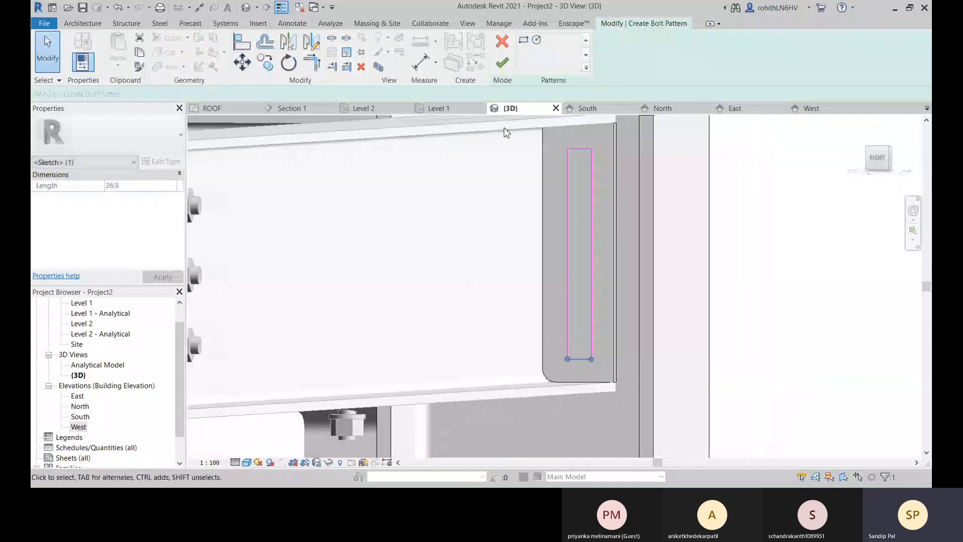
pyautogui.click(502, 62)
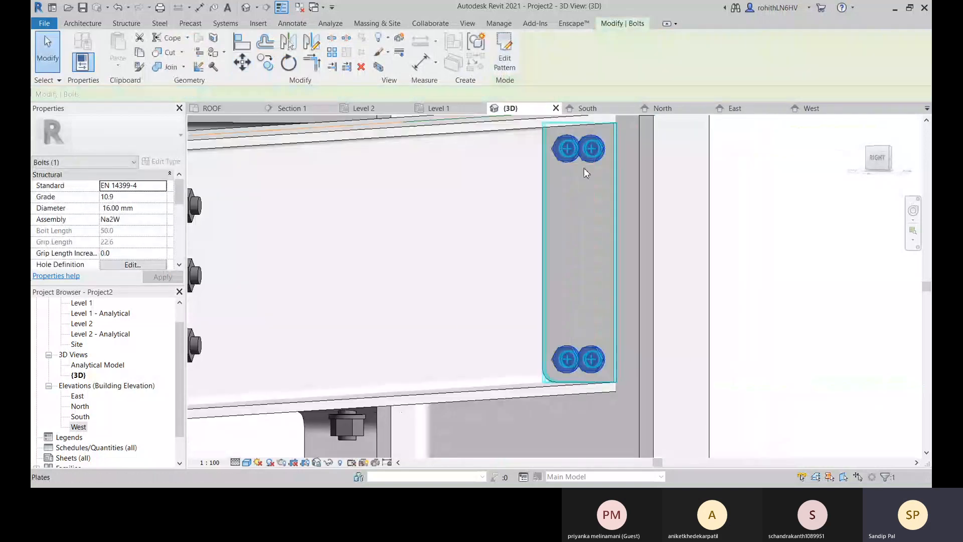
# Try the 22353-77 standard on the new plate bolts and settle on EN 14399-3.
pyautogui.keyDown('shift'); pyautogui.moveTo(600, 204); pyautogui.dragTo(588, 339, button='middle'); pyautogui.keyUp('shift')
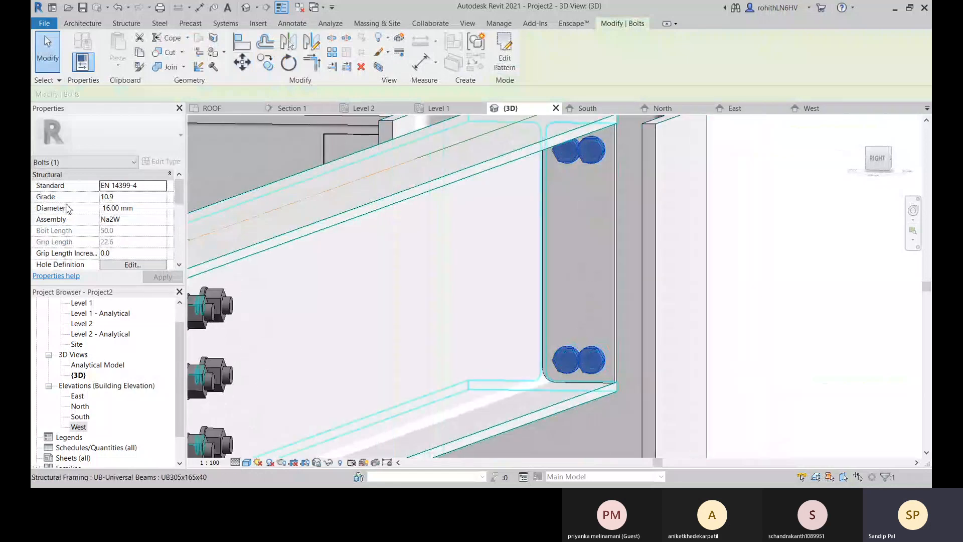
pyautogui.click(153, 186)
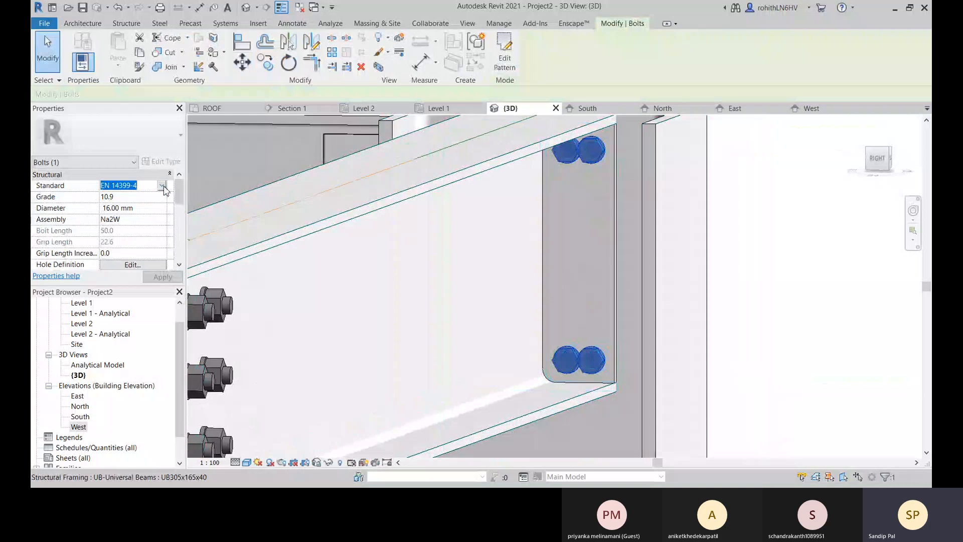
pyautogui.click(130, 224)
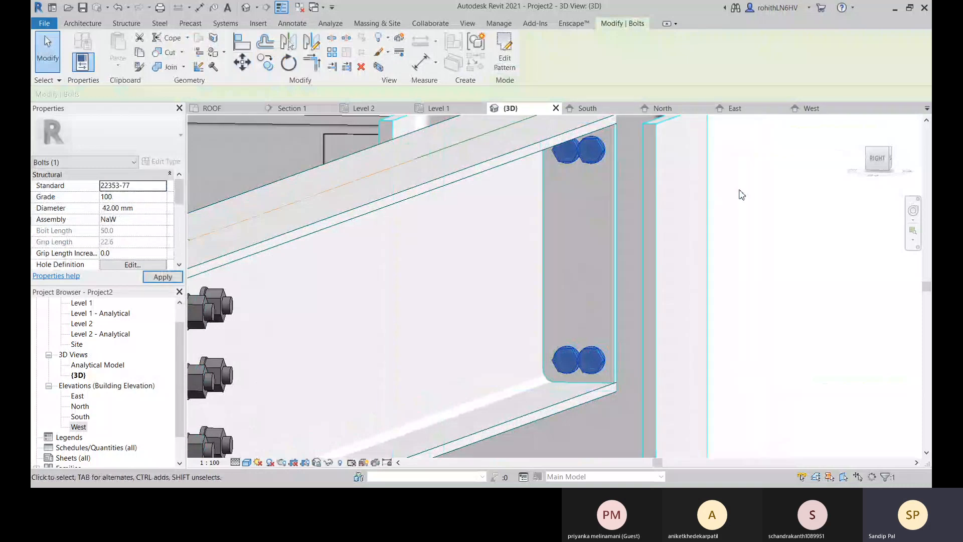
pyautogui.click(161, 187)
pyautogui.click(140, 204)
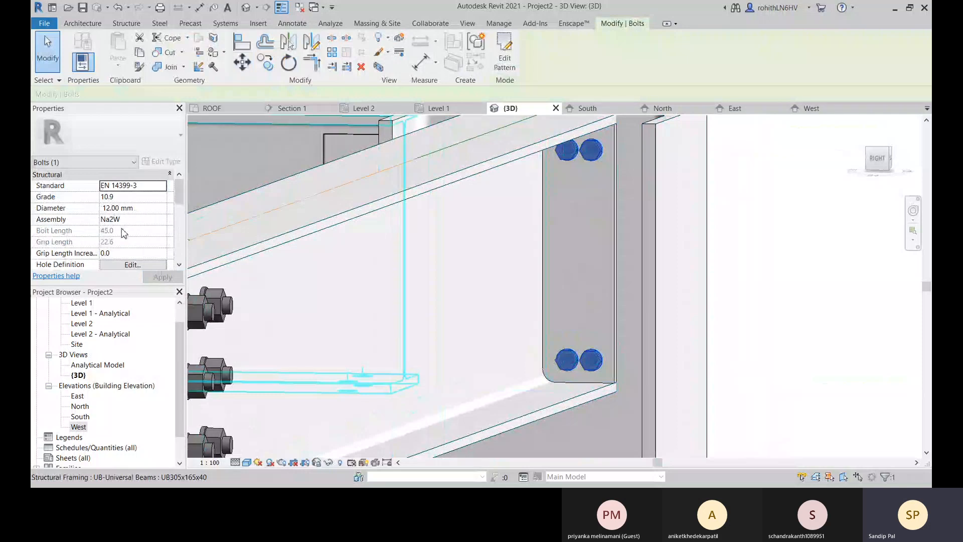
# Try the slotted hole type for the bolt holes in the UC305x305x97 column and return to the round hole.
pyautogui.scroll(-1, 111, 241)
pyautogui.scroll(-1, 84, 243)
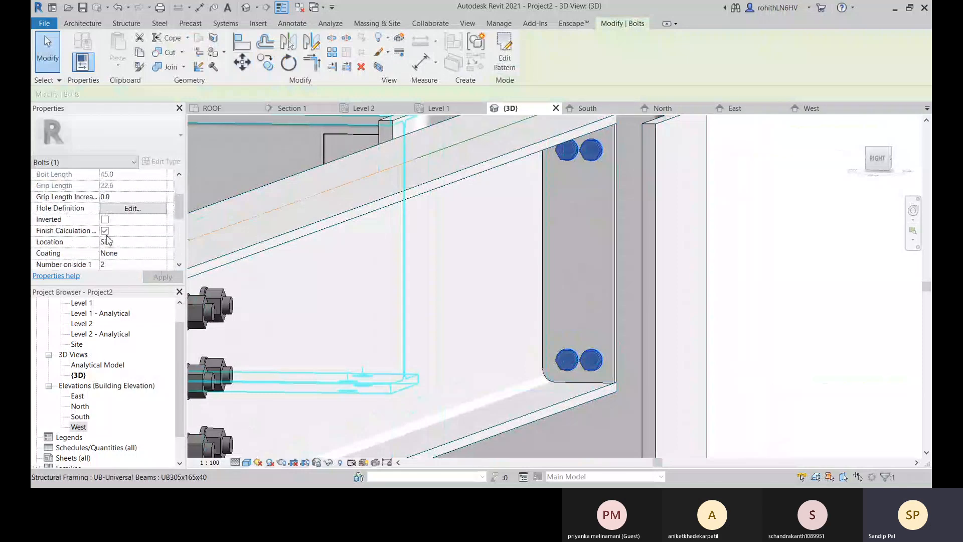
pyautogui.click(115, 207)
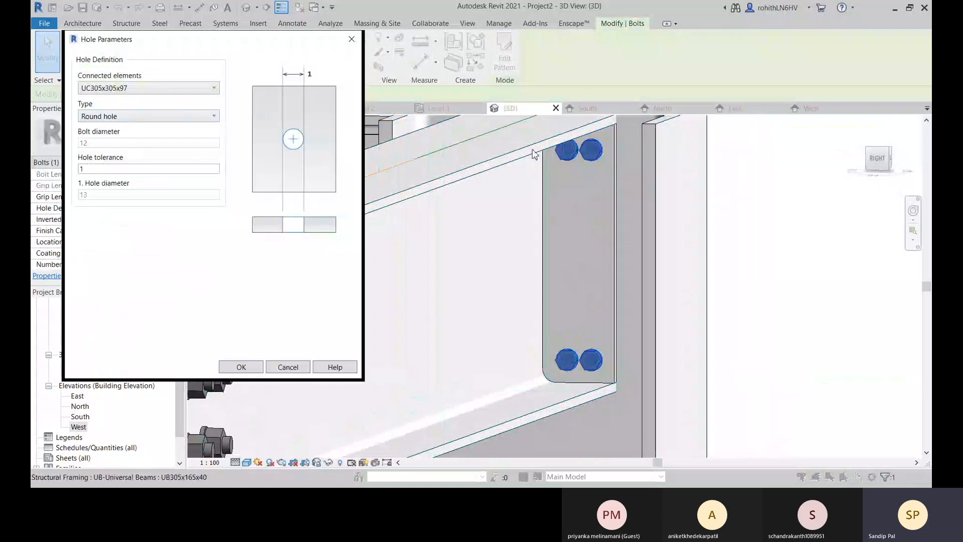
pyautogui.click(156, 120)
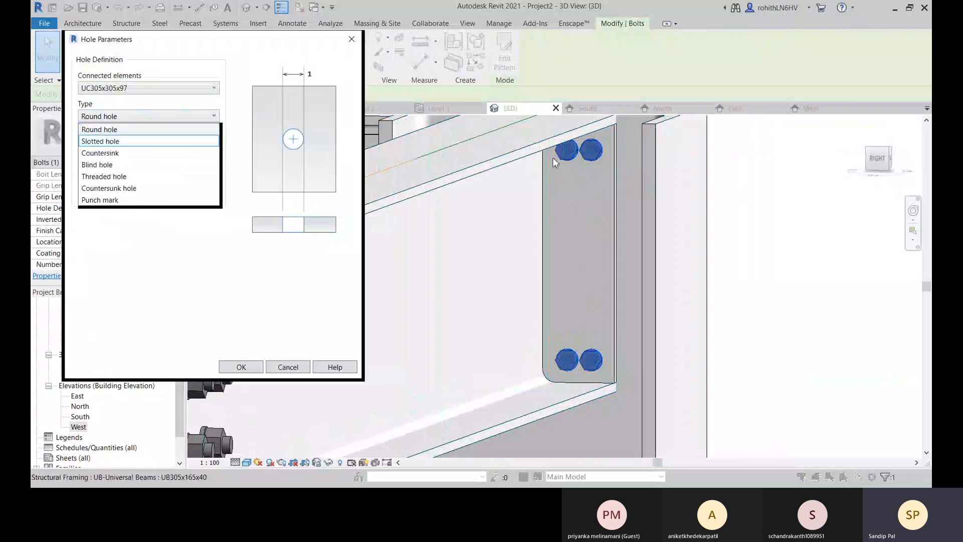
pyautogui.click(157, 142)
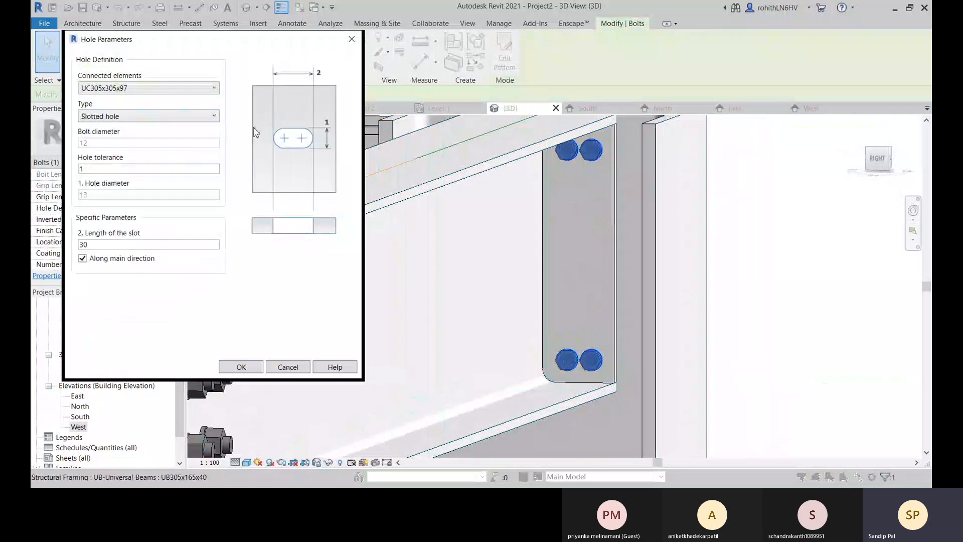
pyautogui.click(143, 117)
pyautogui.click(115, 131)
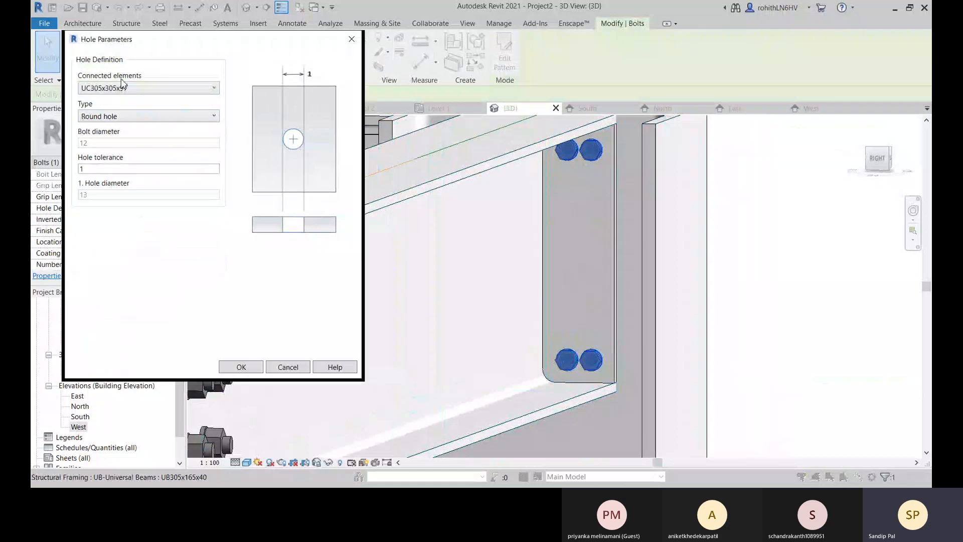
# Review the connected elements and hole tolerance in the bolts' hole definition, and look at the pattern's bolt counts and side lengths.
pyautogui.click(125, 88)
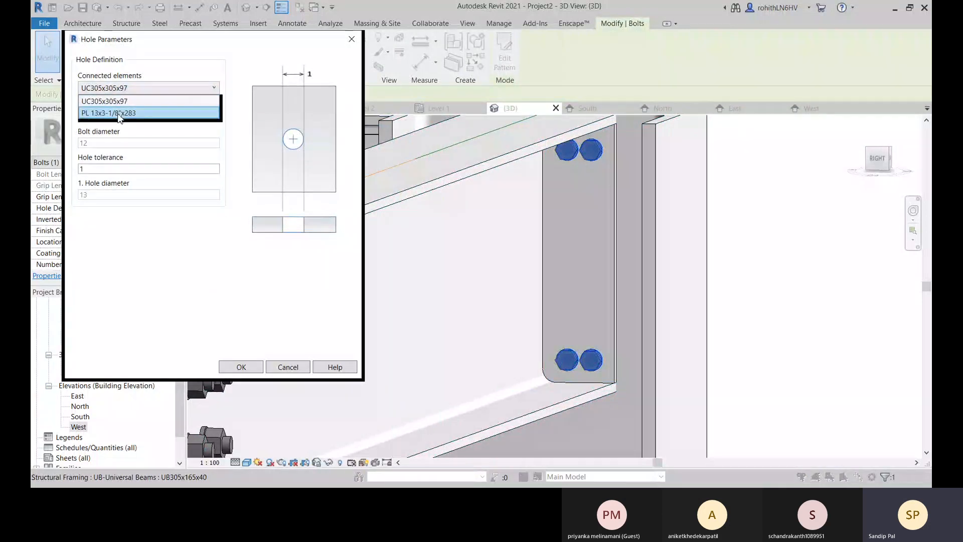
pyautogui.click(144, 100)
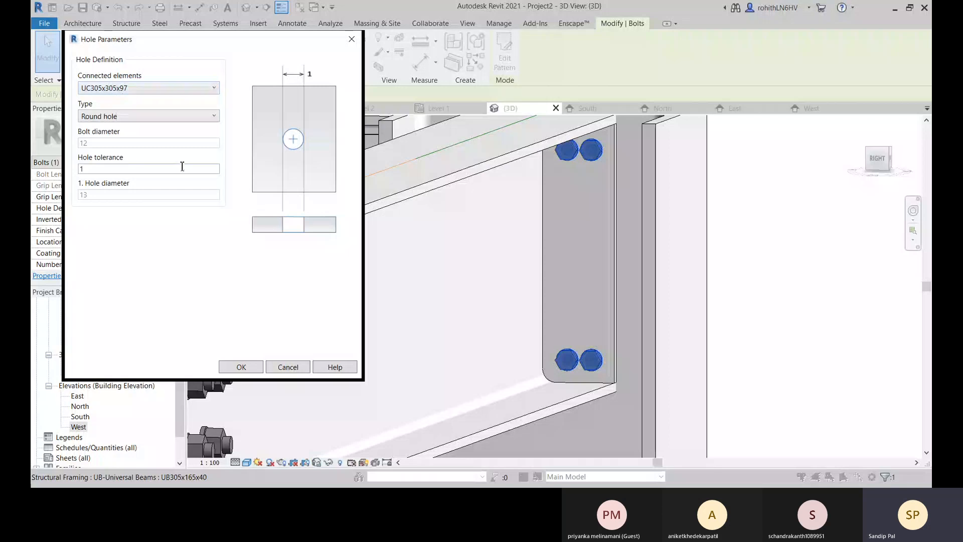
pyautogui.click(239, 370)
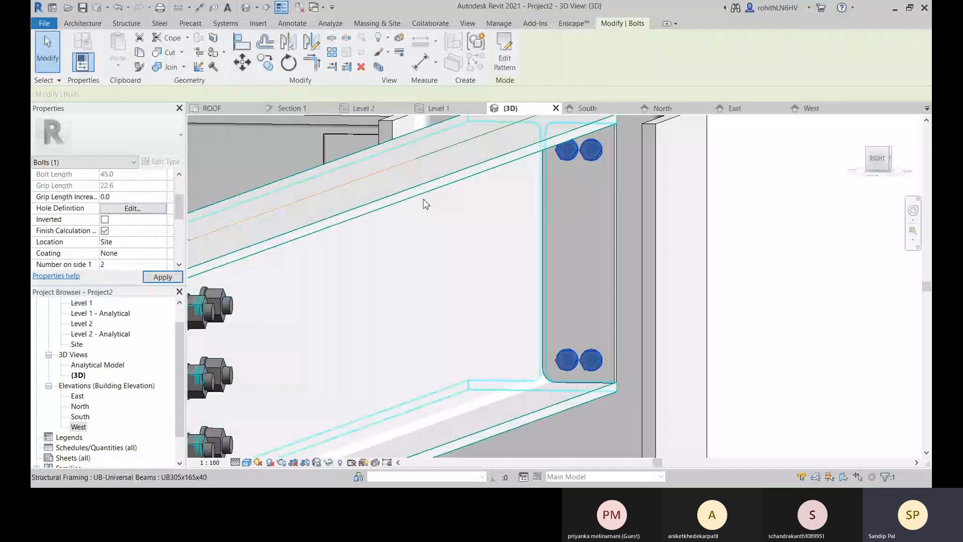
pyautogui.click(149, 208)
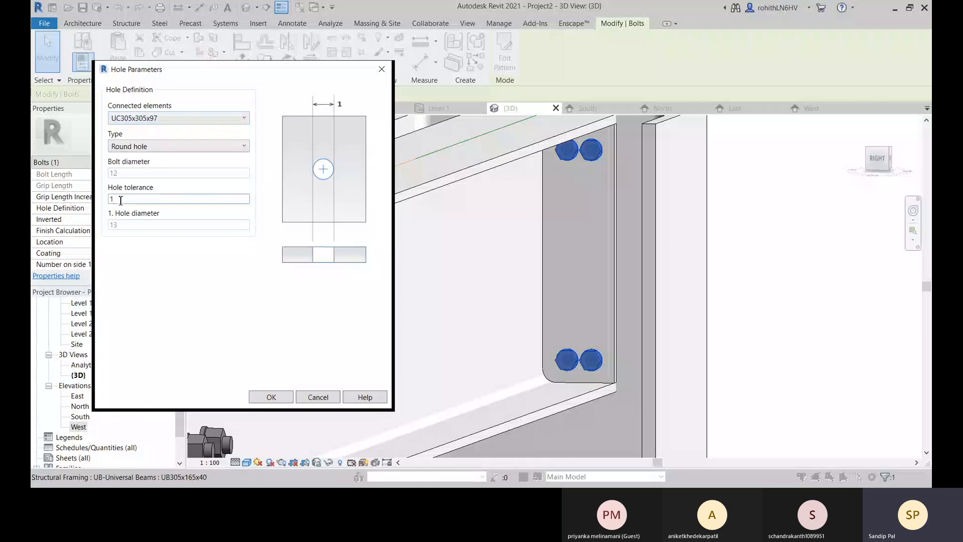
pyautogui.click(281, 400)
pyautogui.scroll(-2, 93, 235)
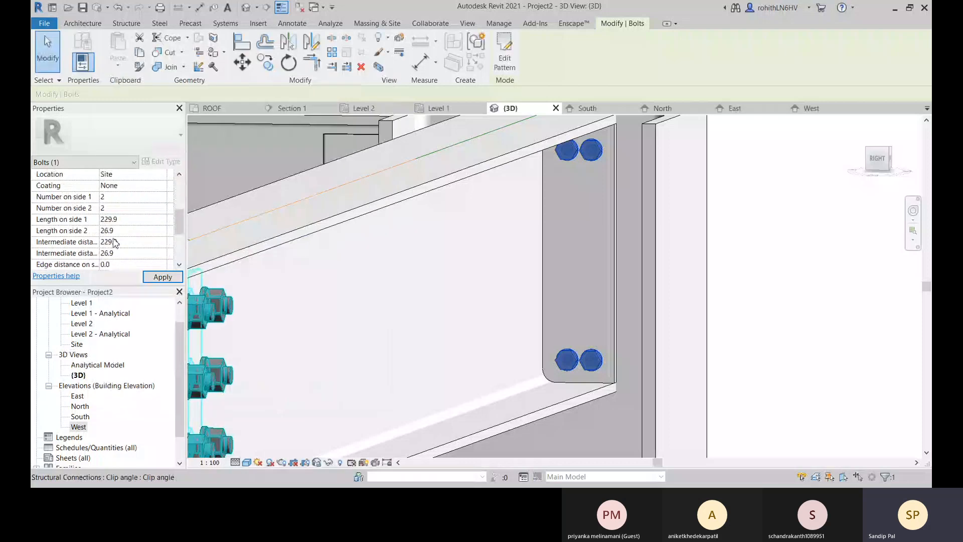
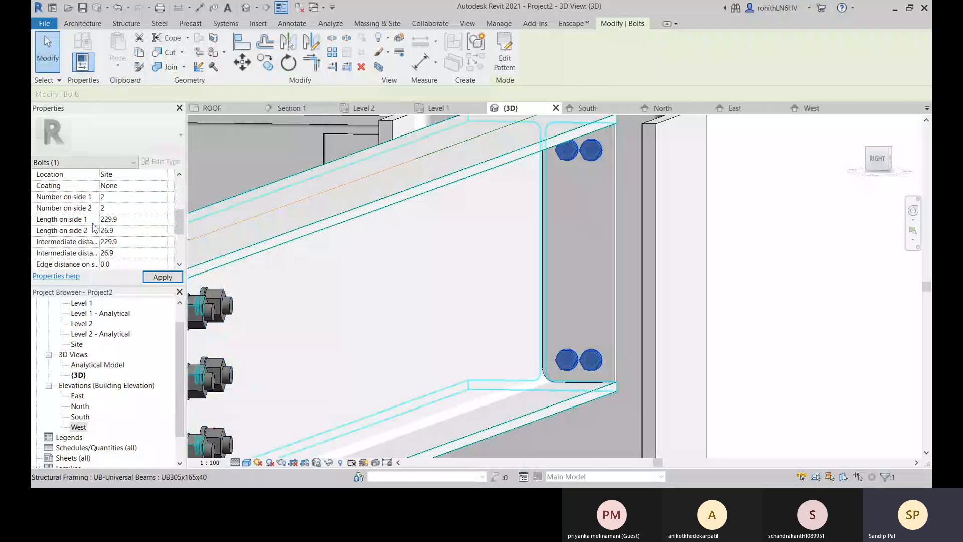
# Set the number of bolts on side 1 of the plate's bolt pattern to 4 and inspect the bolts from different angles.
pyautogui.click(115, 197)
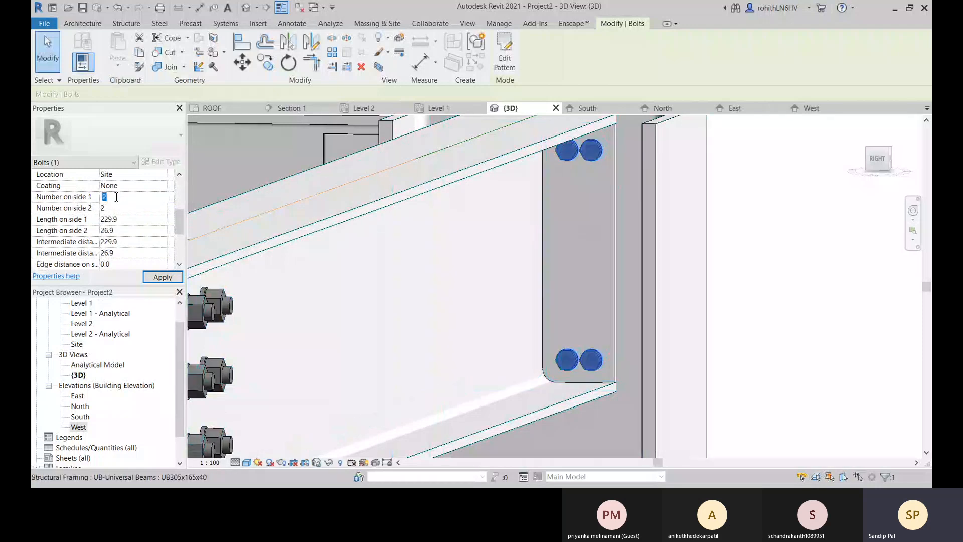
pyautogui.write('4')
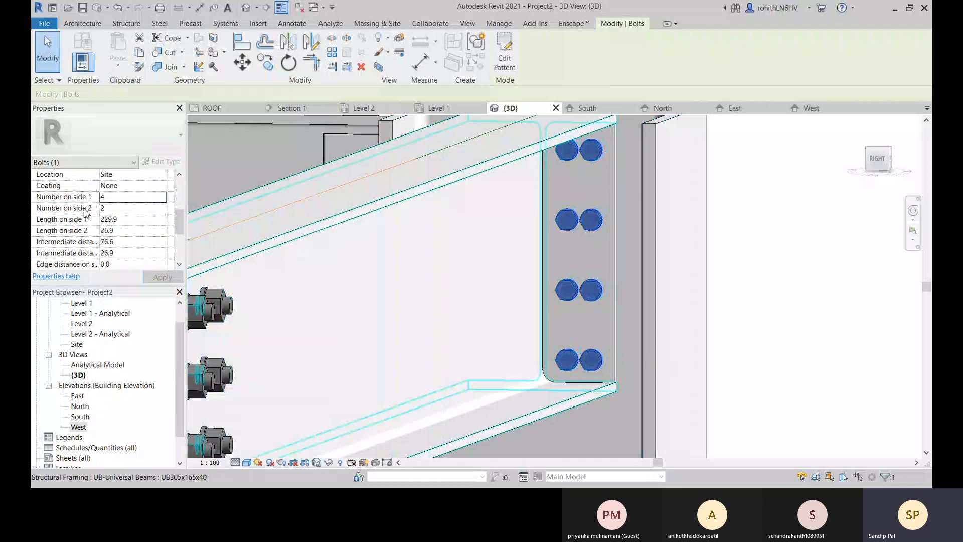
pyautogui.click(113, 208)
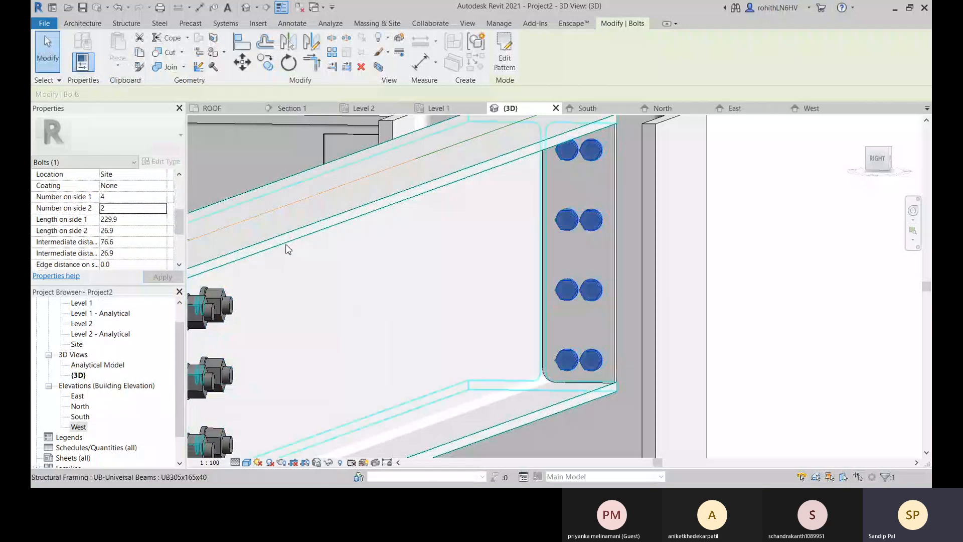
pyautogui.scroll(-3, 101, 232)
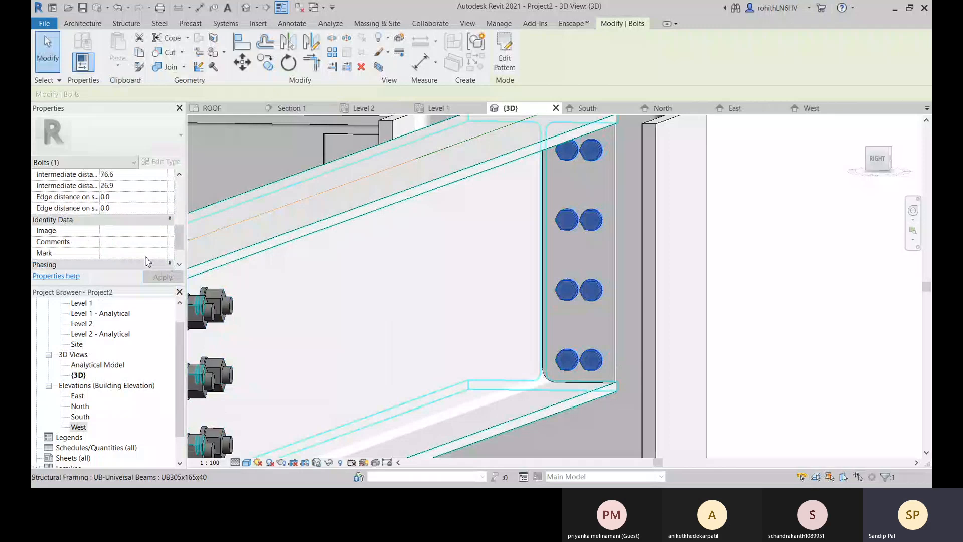
pyautogui.scroll(2, 101, 232)
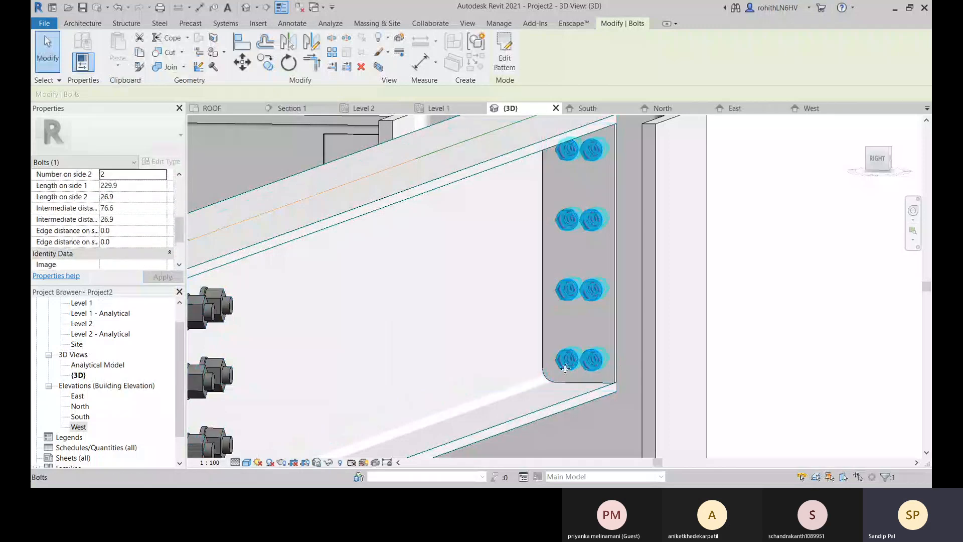
pyautogui.moveTo(604, 226); pyautogui.dragTo(573, 173, button='middle')
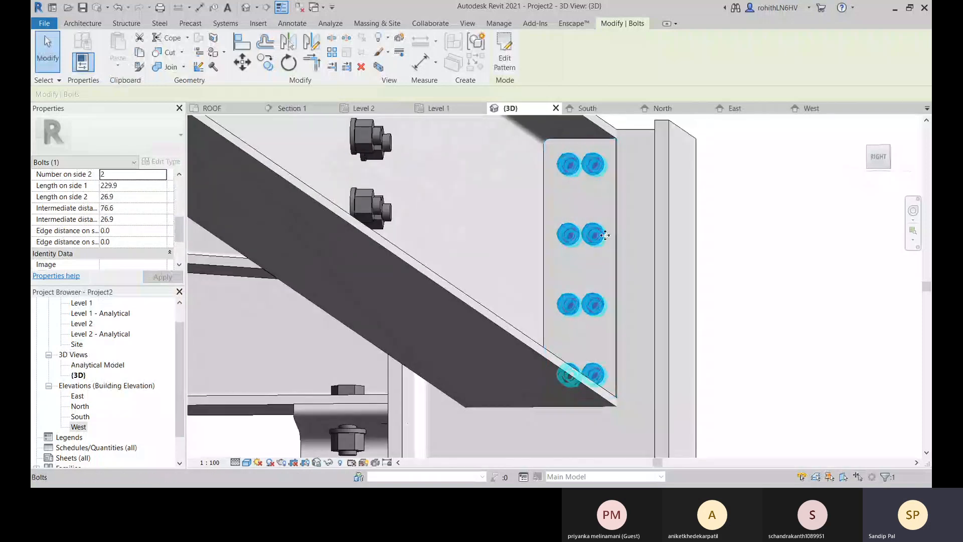
pyautogui.keyDown('shift'); pyautogui.moveTo(605, 235); pyautogui.dragTo(597, 308, button='middle'); pyautogui.keyUp('shift')
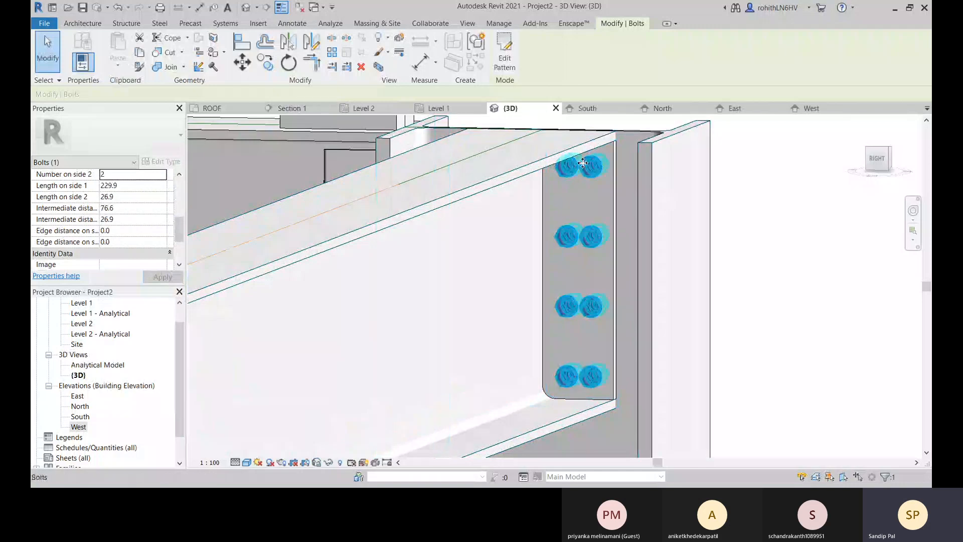
# Set the first edge distance of the plate's bolt pattern to 15 mm and deselect the bolts.
pyautogui.click(119, 232)
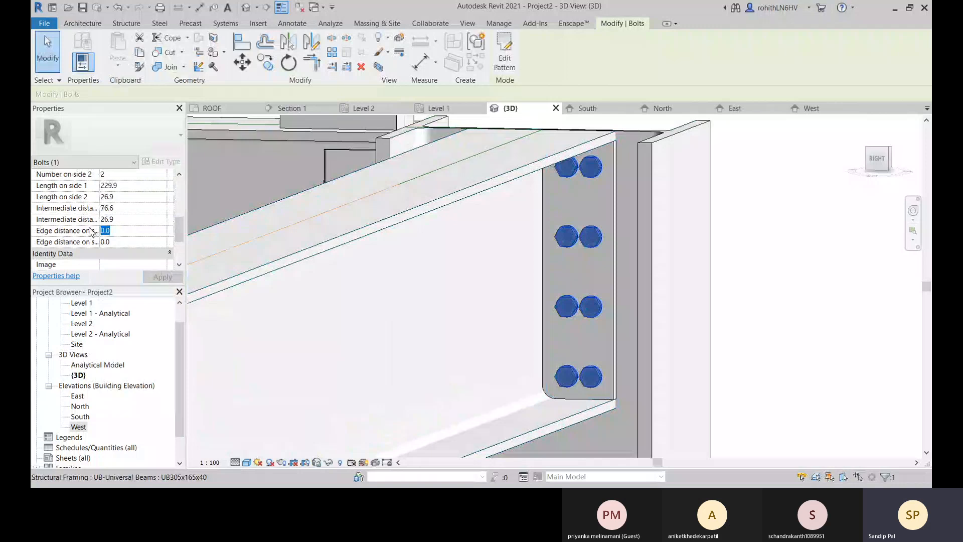
pyautogui.write('15')
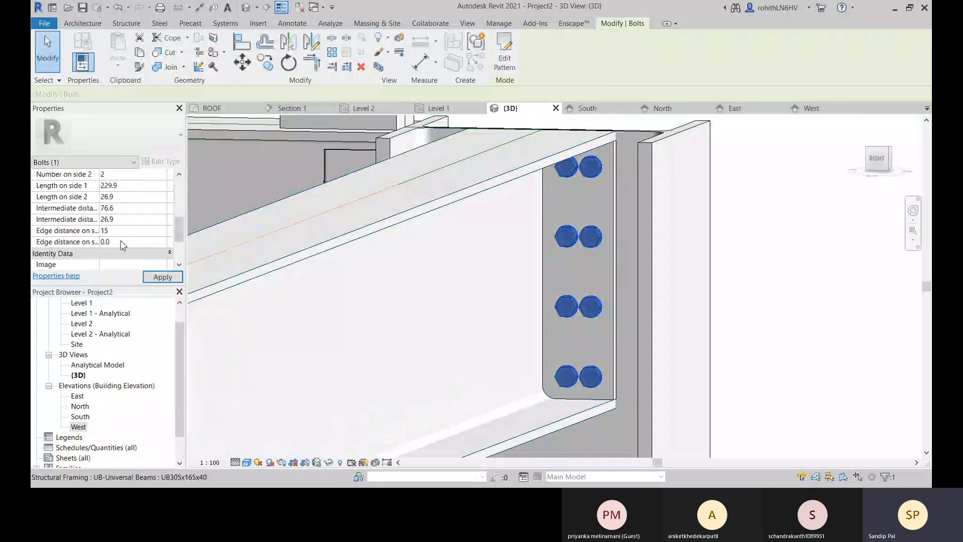
pyautogui.click(121, 242)
pyautogui.write('15')
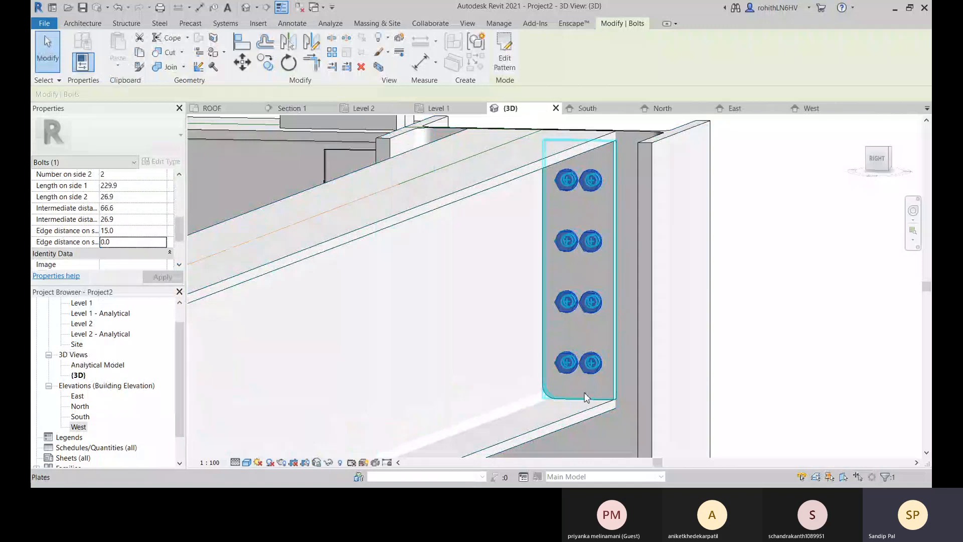
pyautogui.keyDown('shift'); pyautogui.moveTo(584, 366); pyautogui.dragTo(654, 338, button='middle'); pyautogui.keyUp('shift')
pyautogui.press('Escape')
# Delete the clip angle connection joining the edge beam and the first cross beam beyond the corner column.
pyautogui.keyDown('shift'); pyautogui.moveTo(592, 364); pyautogui.dragTo(507, 331, button='middle'); pyautogui.keyUp('shift')
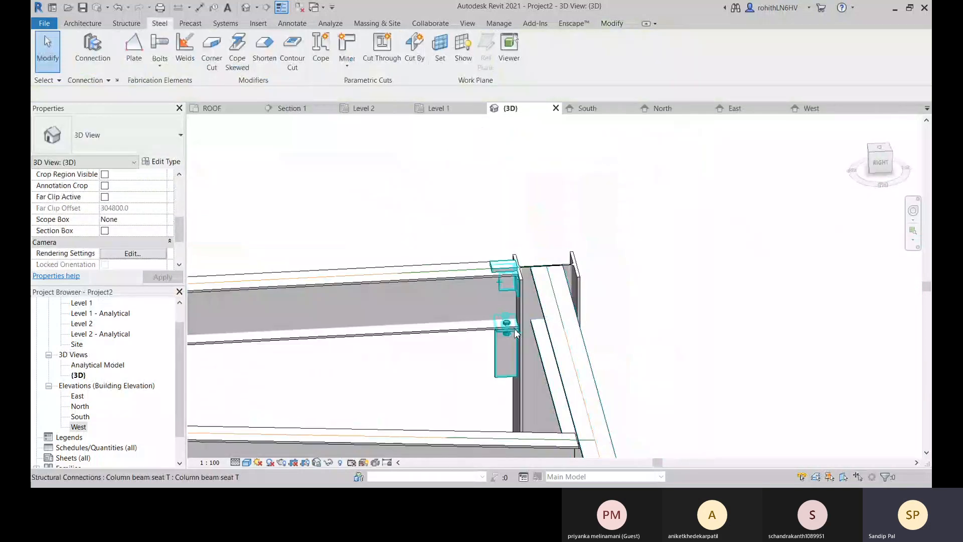
pyautogui.keyDown('shift'); pyautogui.moveTo(252, 240); pyautogui.dragTo(363, 296, button='middle'); pyautogui.keyUp('shift')
pyautogui.scroll(3, 367, 293)
pyautogui.moveTo(501, 263); pyautogui.dragTo(396, 433, button='middle')
pyautogui.click(395, 296)
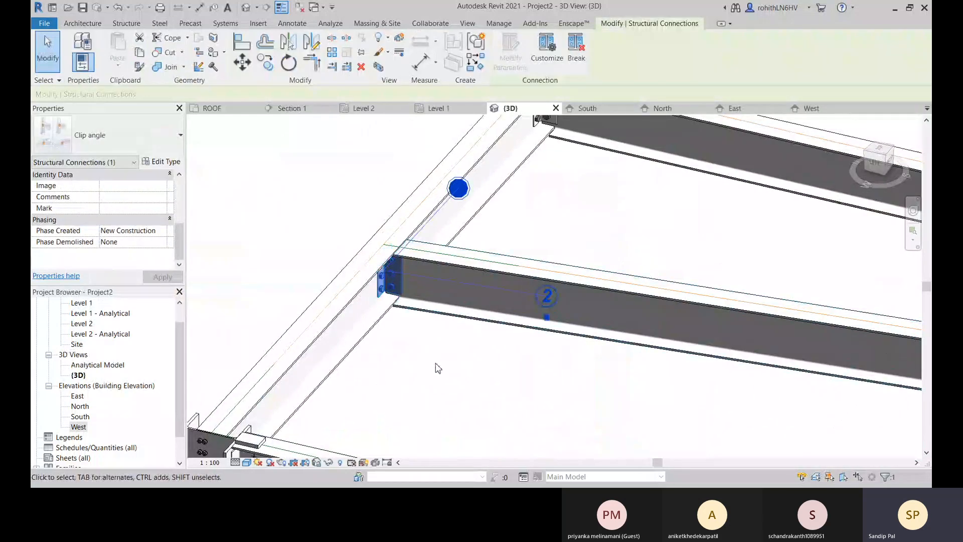
pyautogui.click(438, 368)
pyautogui.keyDown('shift'); pyautogui.moveTo(420, 307); pyautogui.dragTo(479, 303, button='middle'); pyautogui.keyUp('shift')
pyautogui.moveTo(361, 300); pyautogui.dragTo(415, 293, button='middle')
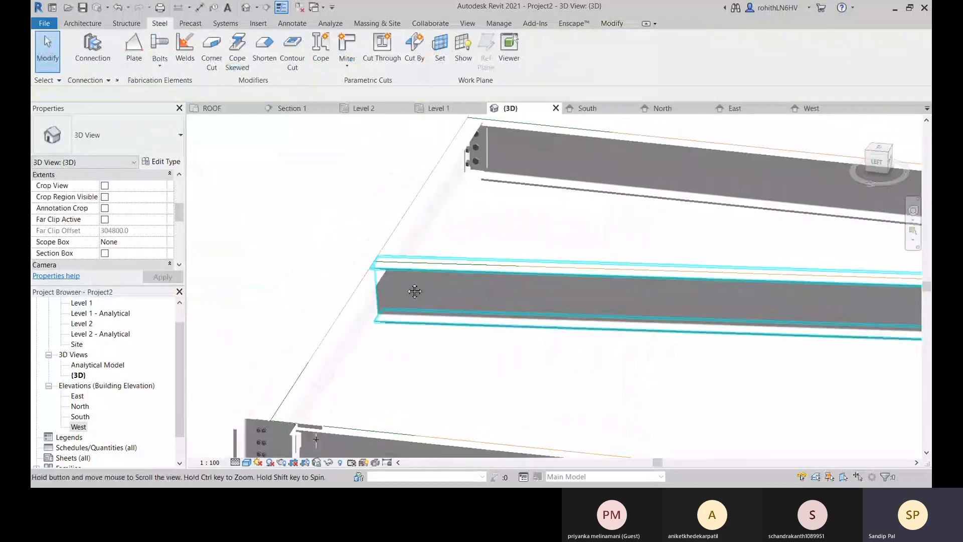
# Try a skewed cope on the edge beam's end at the corner column and undo it.
pyautogui.click(238, 59)
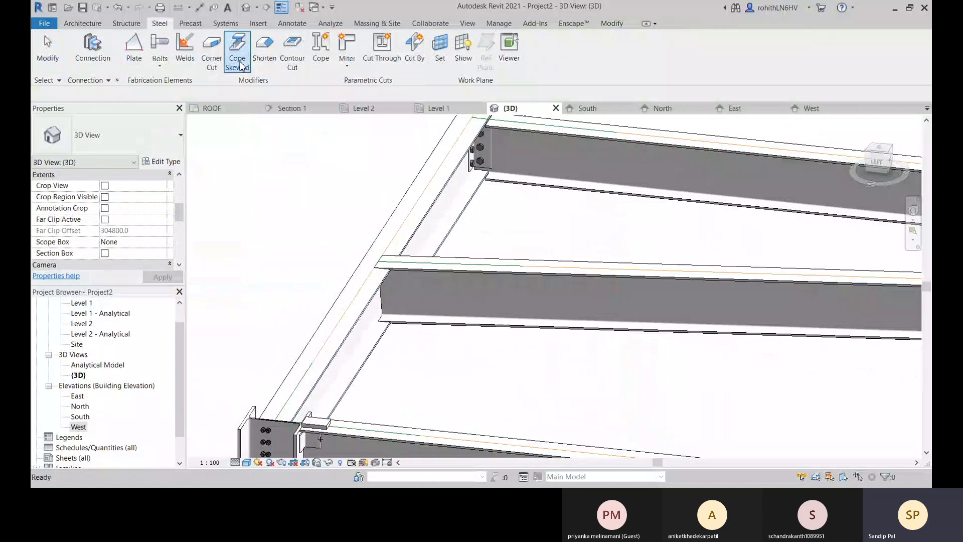
pyautogui.click(357, 320)
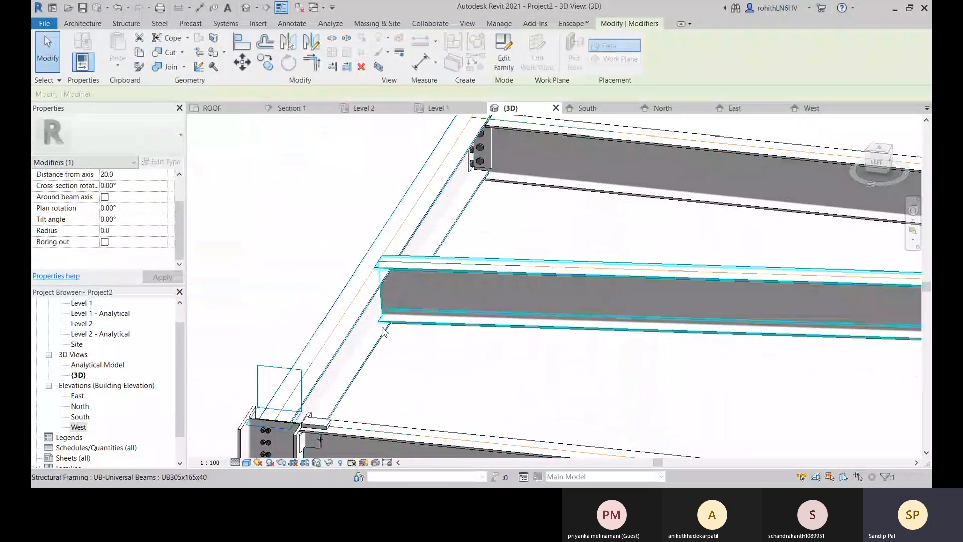
pyautogui.moveTo(405, 361); pyautogui.dragTo(432, 343, button='middle')
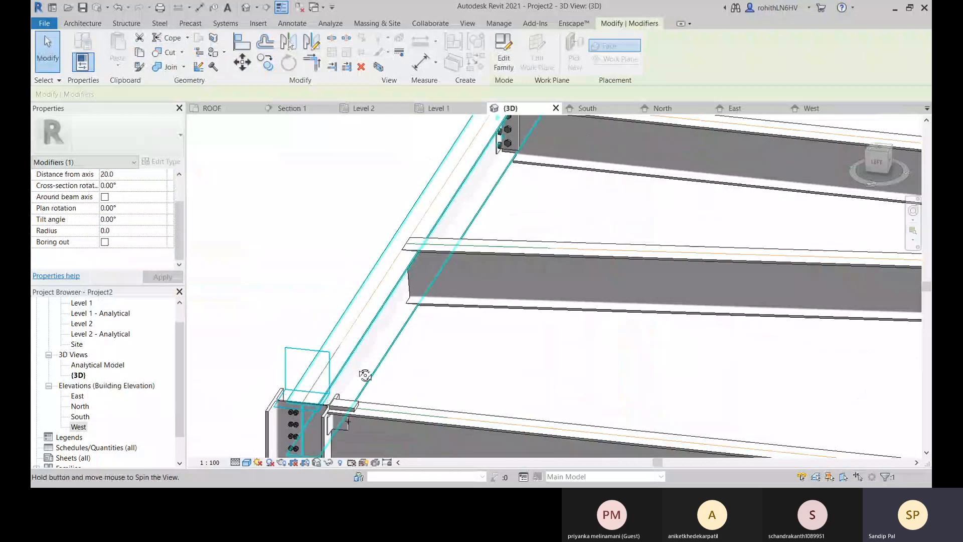
pyautogui.keyDown('shift'); pyautogui.moveTo(366, 376); pyautogui.dragTo(738, 338, button='middle'); pyautogui.keyUp('shift')
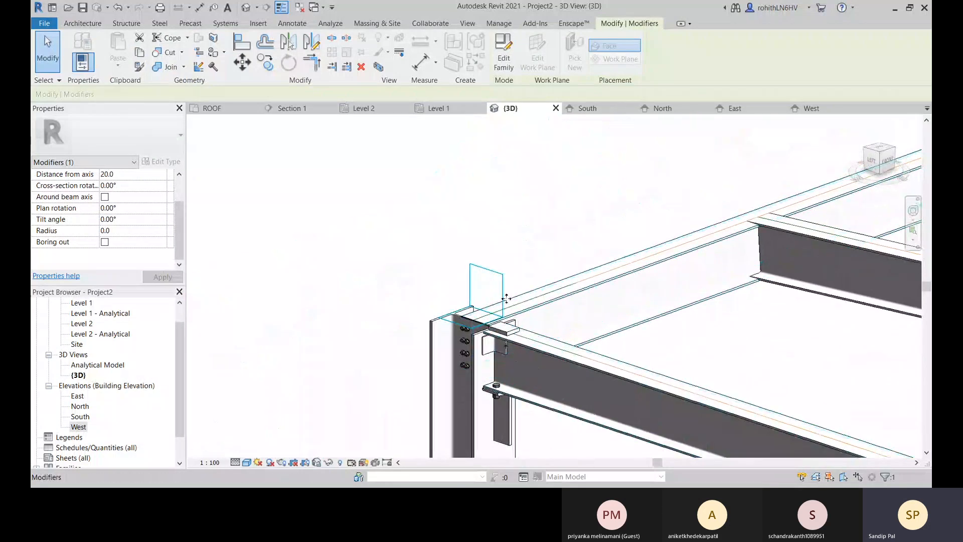
pyautogui.hotkey('ctrl', 'z')
pyautogui.moveTo(899, 266); pyautogui.dragTo(537, 308, button='middle')
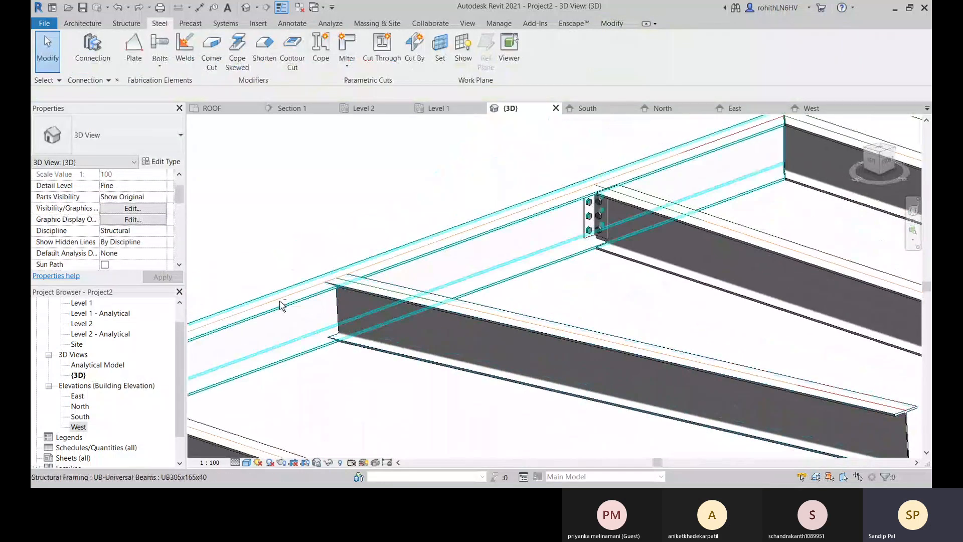
# Add a skewed cope to the unconnected cross beam at its end meeting the edge beam.
pyautogui.keyDown('shift'); pyautogui.moveTo(279, 305); pyautogui.dragTo(460, 338, button='middle'); pyautogui.keyUp('shift')
pyautogui.click(238, 50)
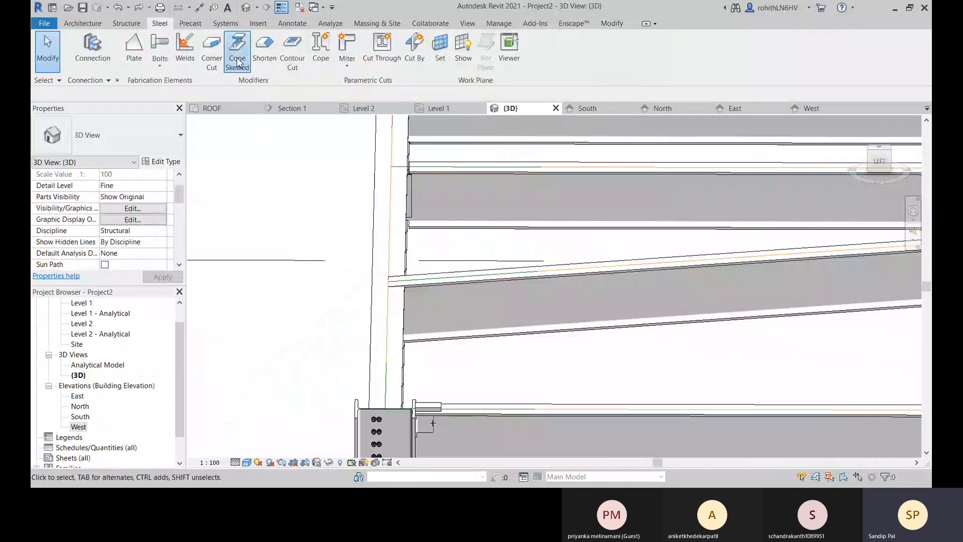
pyautogui.click(441, 308)
pyautogui.keyDown('shift'); pyautogui.moveTo(461, 338); pyautogui.dragTo(426, 322, button='middle'); pyautogui.keyUp('shift')
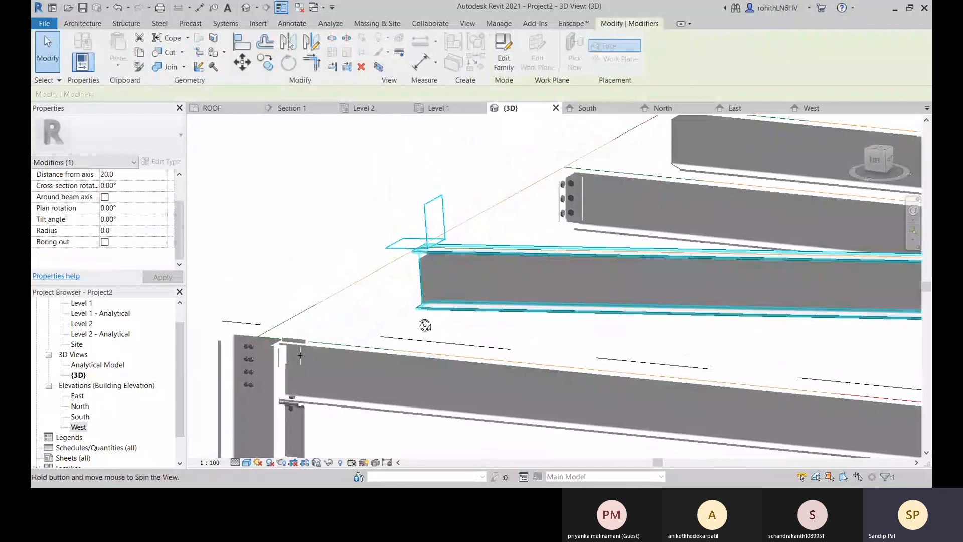
pyautogui.scroll(3, 442, 221)
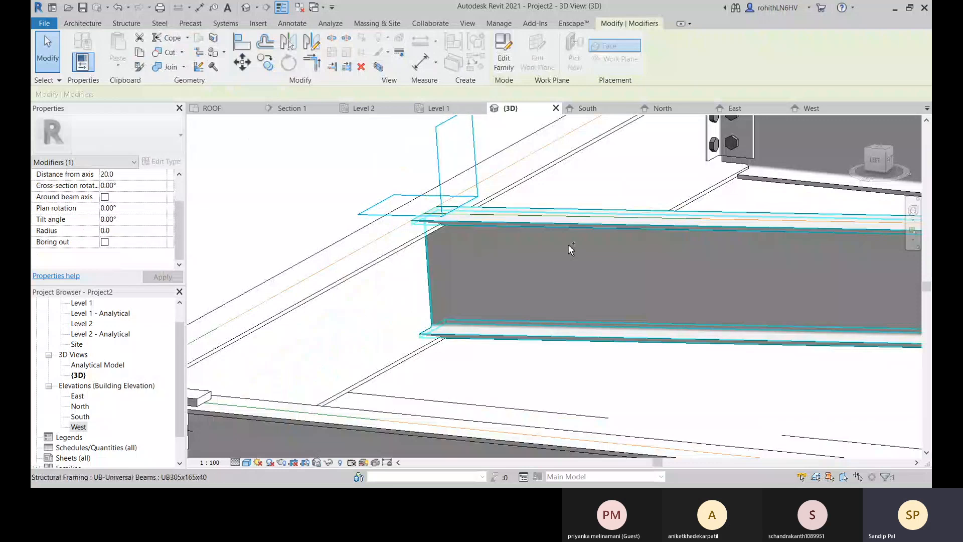
pyautogui.press('Escape')
# Add a skewed cope to the free end of the same cross beam and review the cope's cutback and rotation parameters.
pyautogui.scroll(-7, 480, 287)
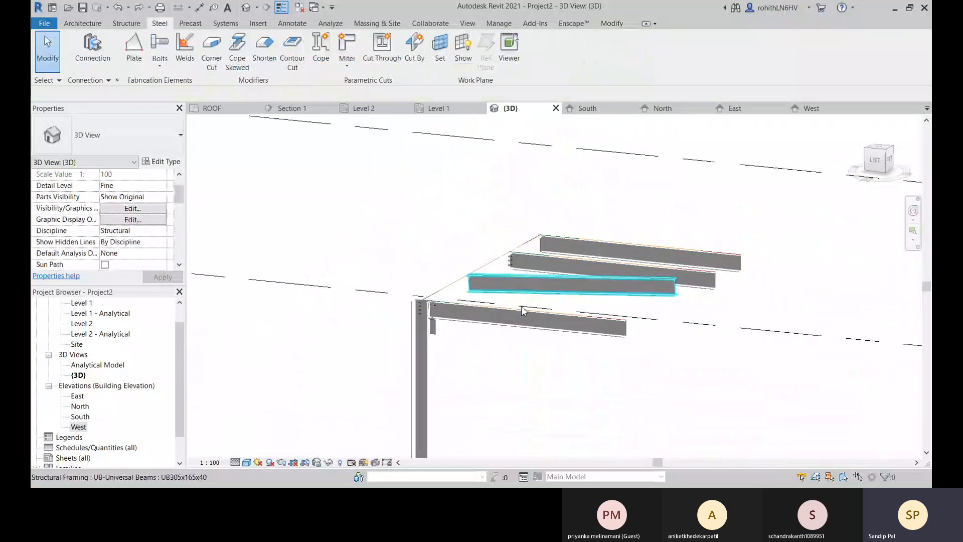
pyautogui.keyDown('shift'); pyautogui.moveTo(613, 337); pyautogui.dragTo(652, 378, button='middle'); pyautogui.keyUp('shift')
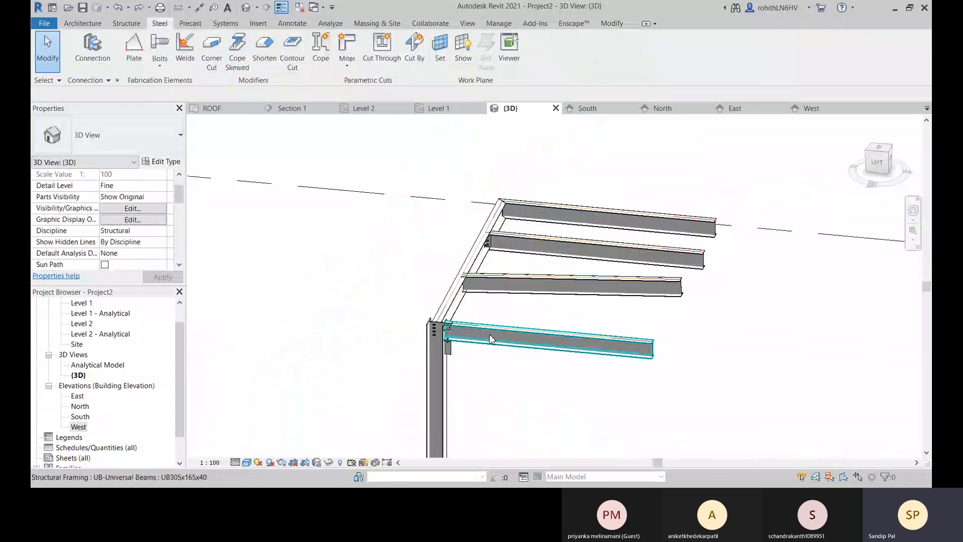
pyautogui.moveTo(548, 332); pyautogui.dragTo(530, 332, button='middle')
pyautogui.scroll(4, 461, 297)
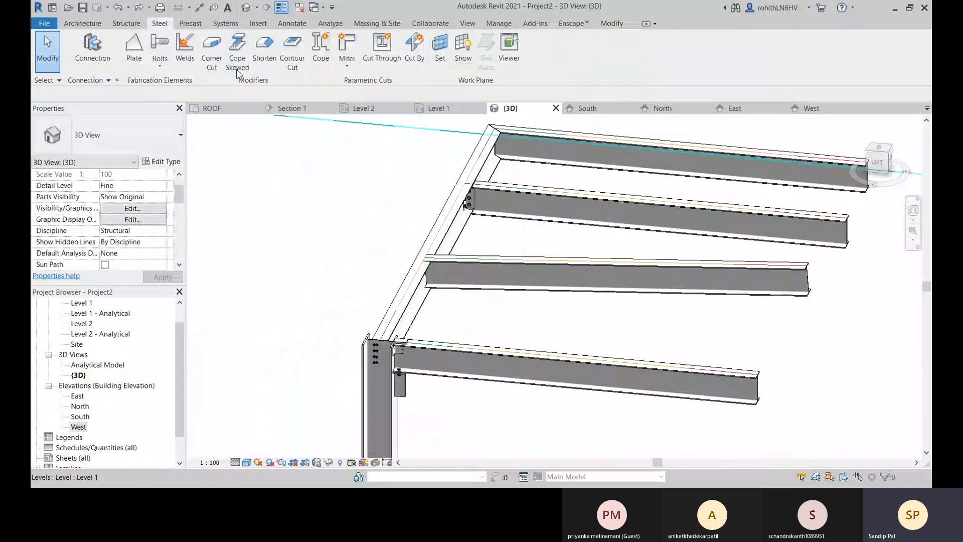
pyautogui.scroll(4, 545, 316)
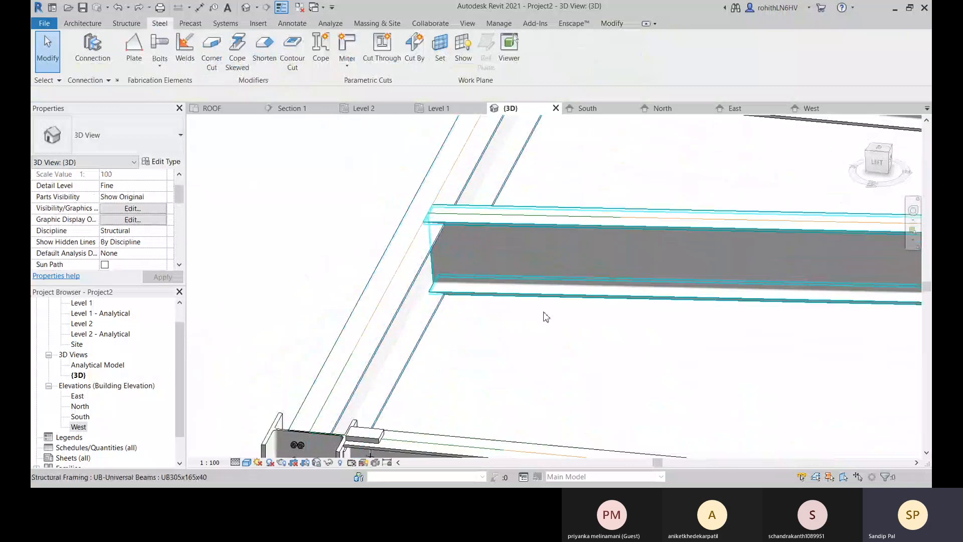
pyautogui.scroll(-4, 546, 316)
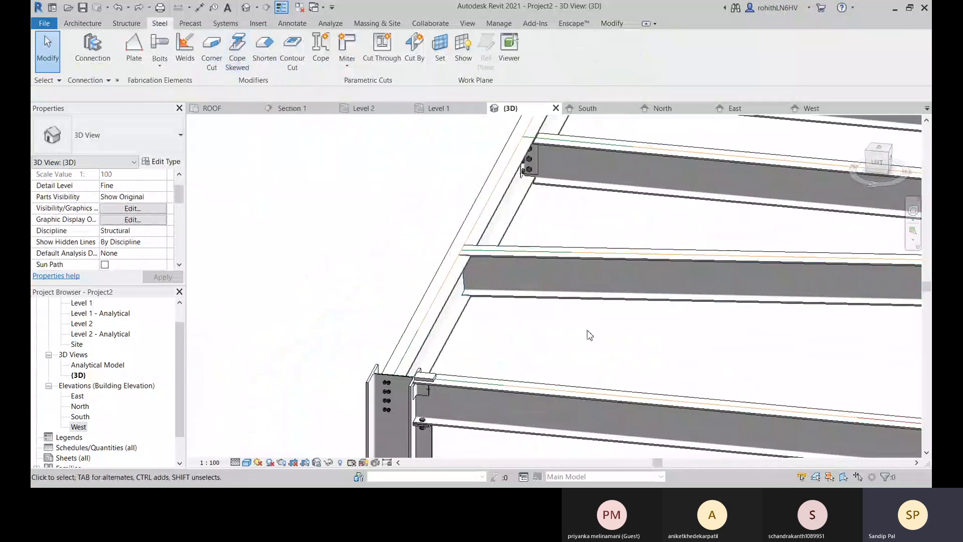
pyautogui.moveTo(598, 335); pyautogui.dragTo(406, 303, button='middle')
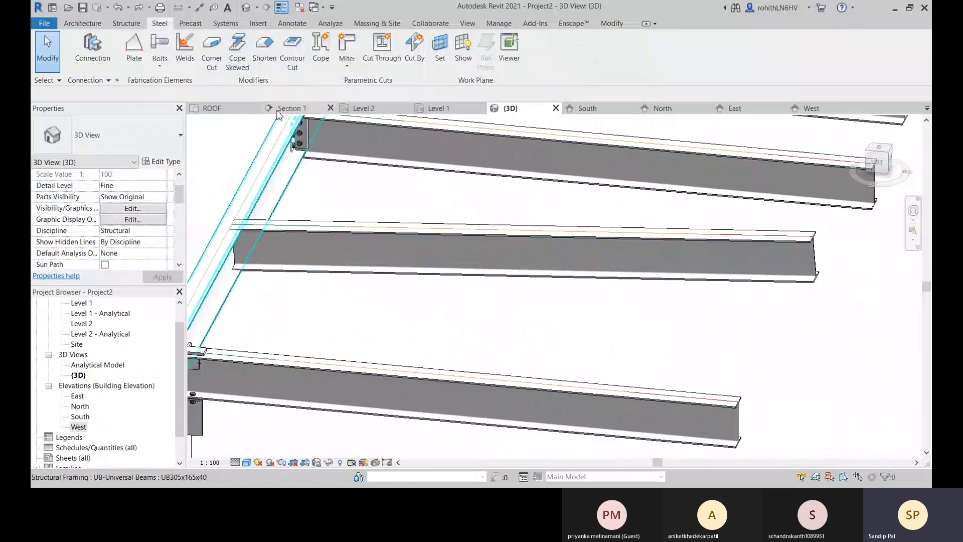
pyautogui.click(246, 62)
pyautogui.click(814, 258)
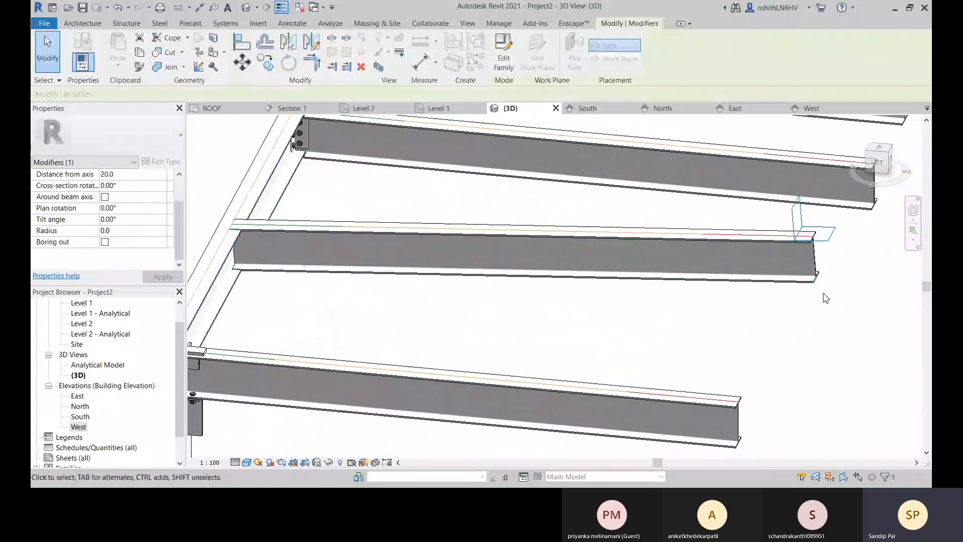
pyautogui.moveTo(823, 250); pyautogui.dragTo(671, 273, button='middle')
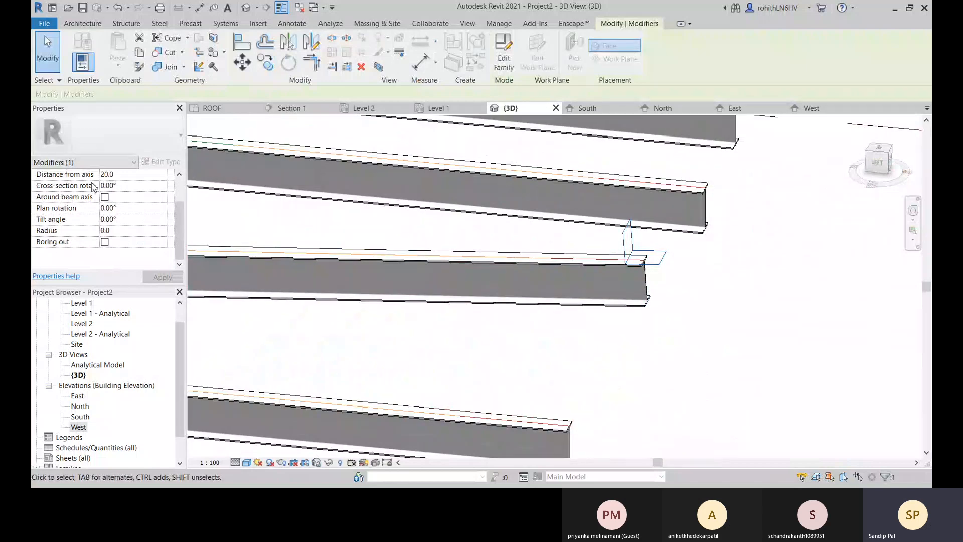
pyautogui.scroll(1, 98, 188)
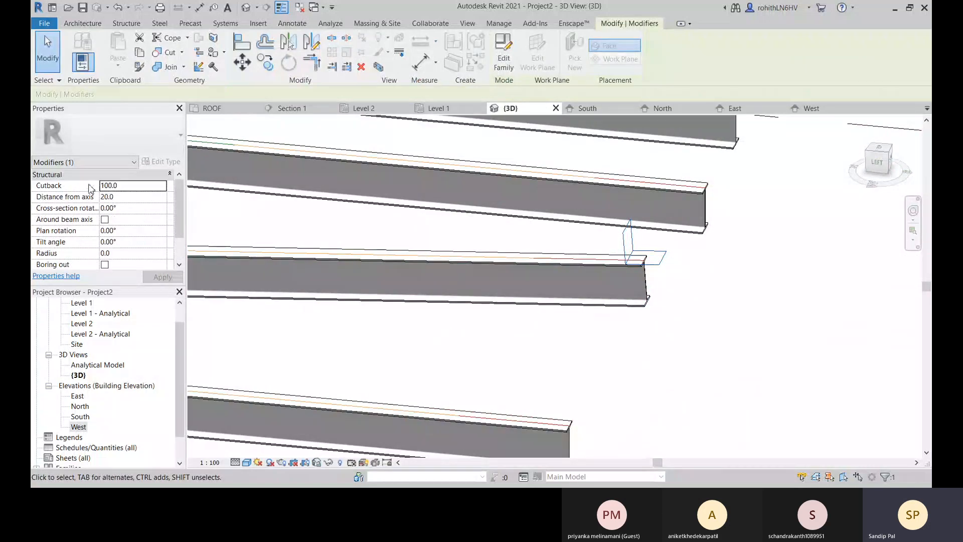
# Set the distance from axis of the free-end skewed cope to -50 mm and inspect the notch.
pyautogui.click(123, 197)
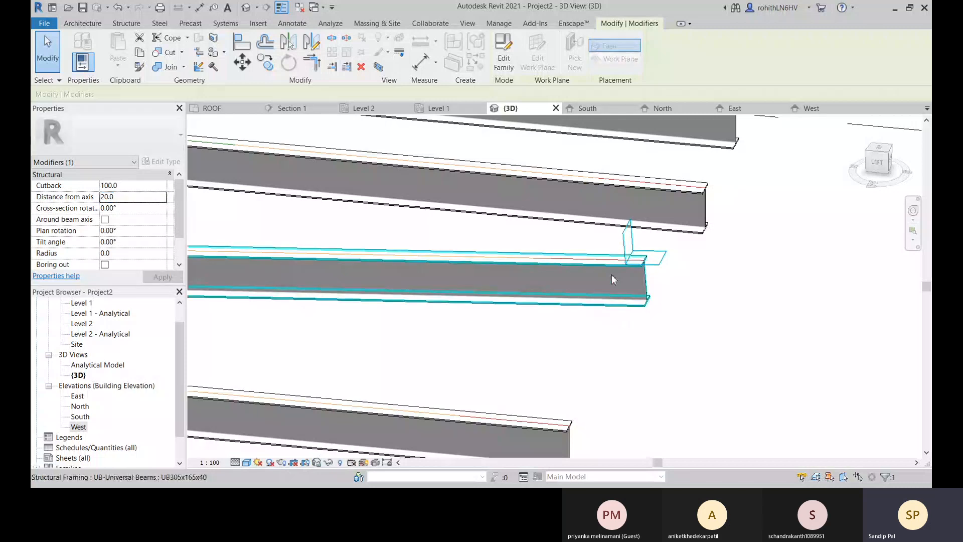
pyautogui.click(126, 198)
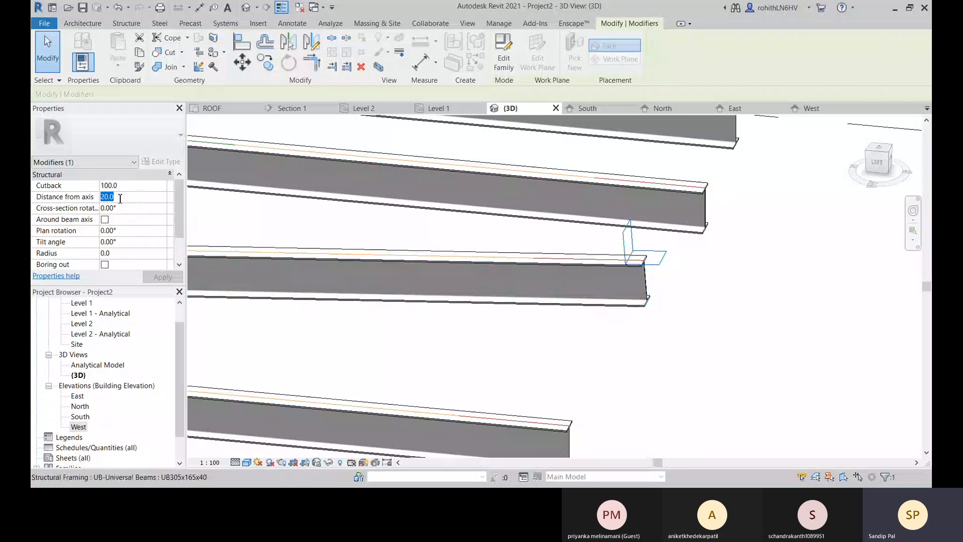
pyautogui.write('-')
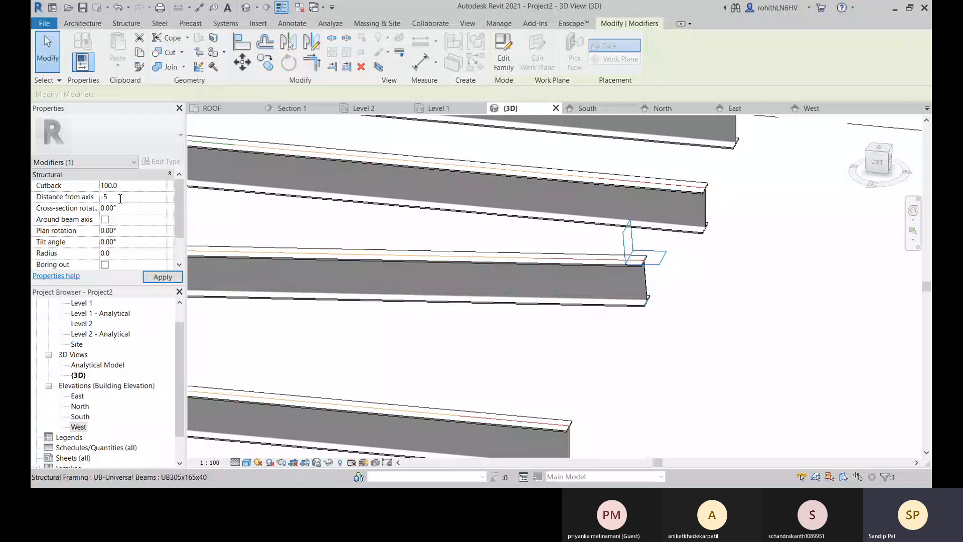
pyautogui.write('50')
pyautogui.scroll(3, 636, 261)
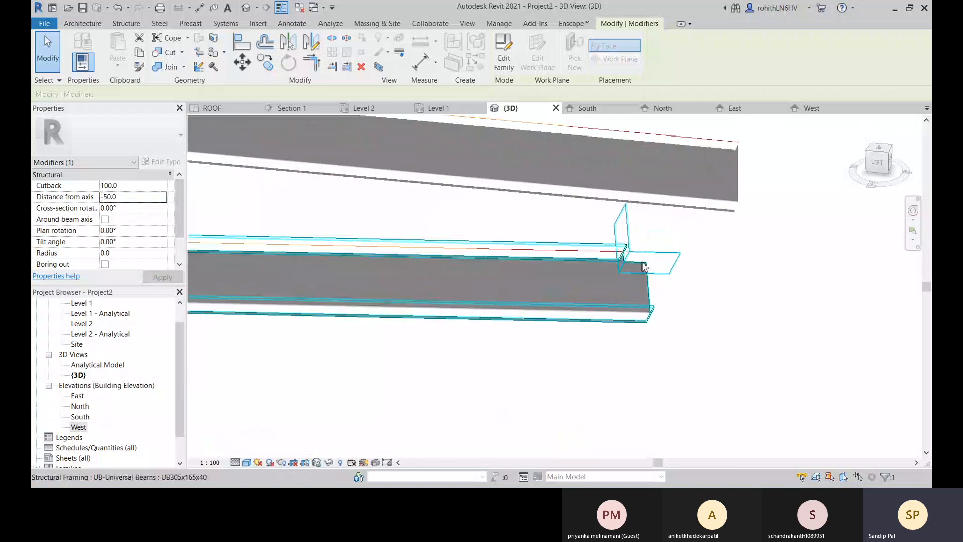
pyautogui.scroll(1, 636, 261)
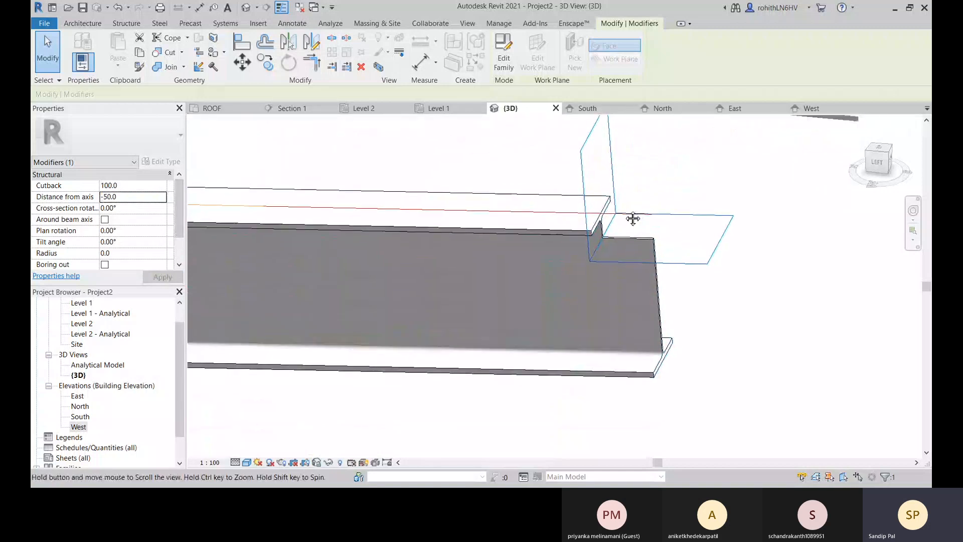
# Set the distance from axis of the skewed cope at the cross beam's free end to -100 mm.
pyautogui.click(136, 198)
pyautogui.write('-')
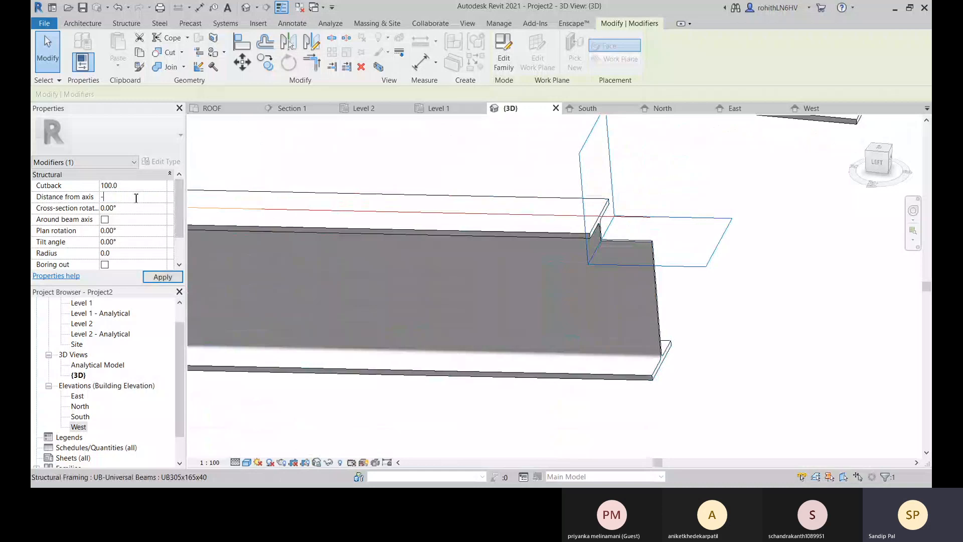
pyautogui.write('100')
pyautogui.press('Return')
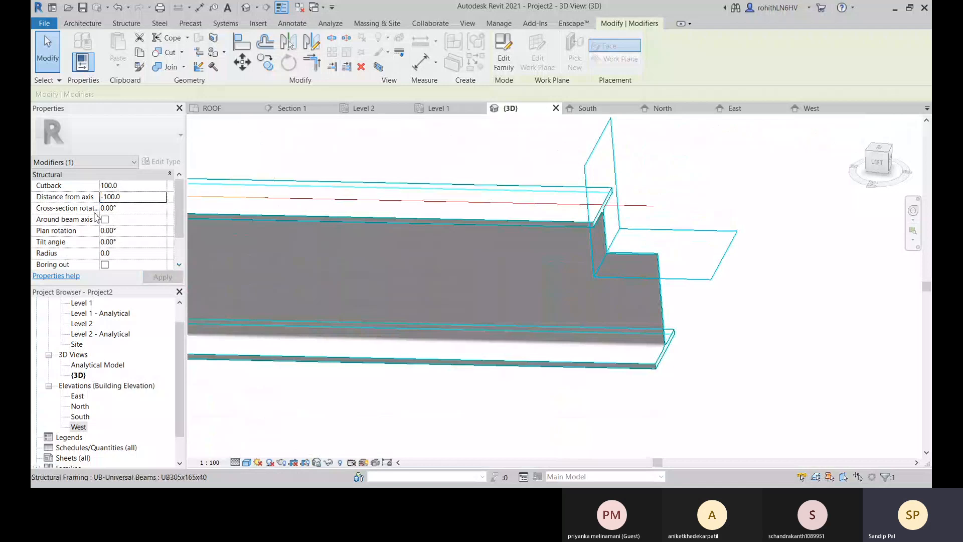
# Set the cross-section rotation of the free-end skewed cope to 30°.
pyautogui.click(152, 209)
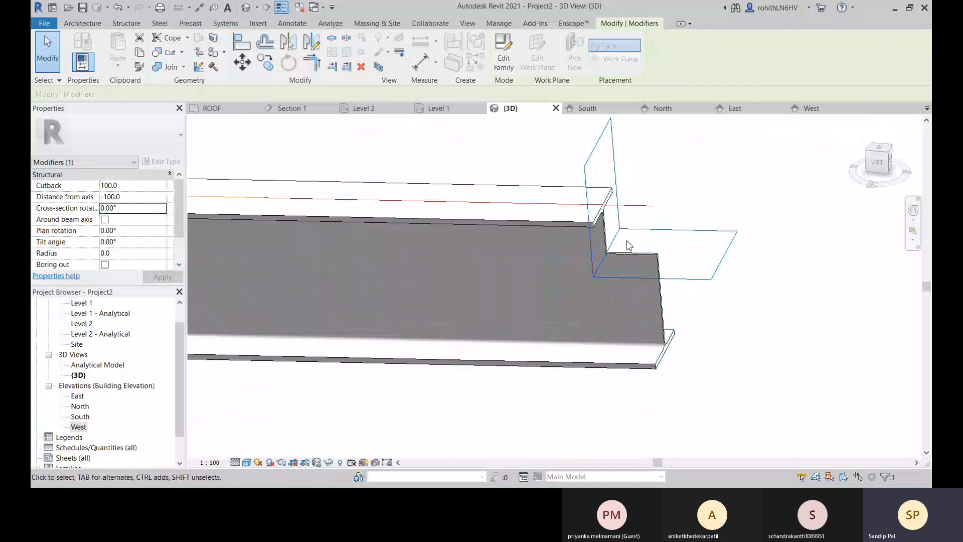
pyautogui.click(123, 209)
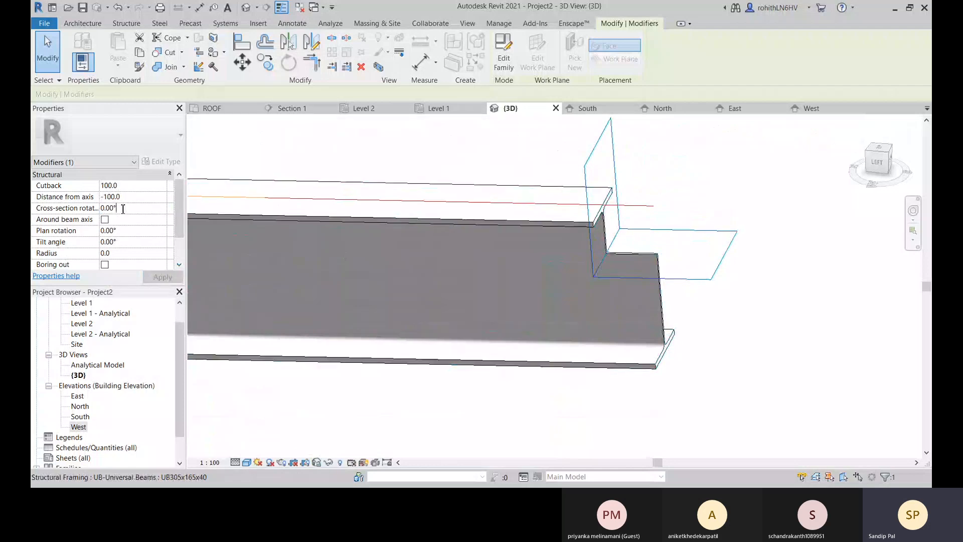
pyautogui.write('30')
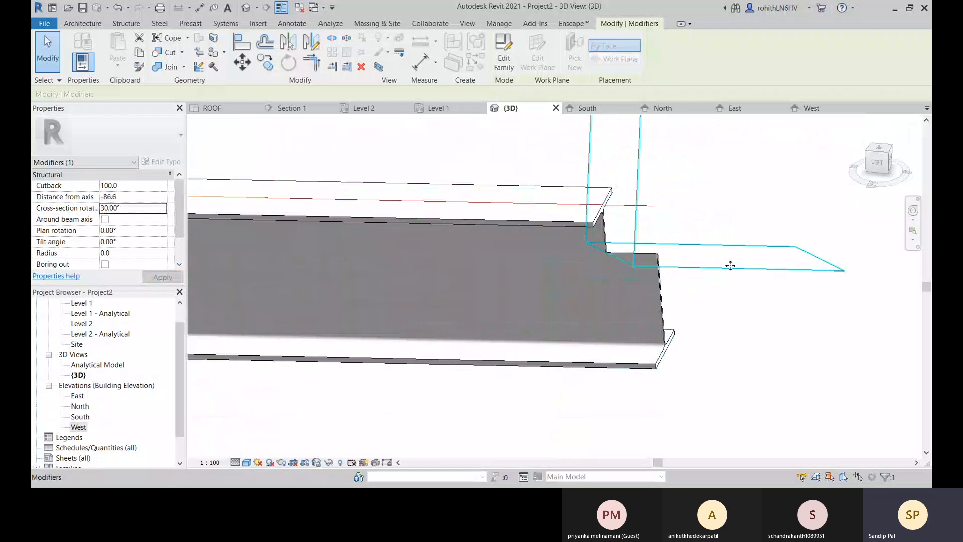
# Examine from several angles how the cross-section rotation affects the cutting planes and the notch at the beam's free end.
pyautogui.keyDown('shift'); pyautogui.moveTo(728, 287); pyautogui.dragTo(527, 301, button='middle'); pyautogui.keyUp('shift')
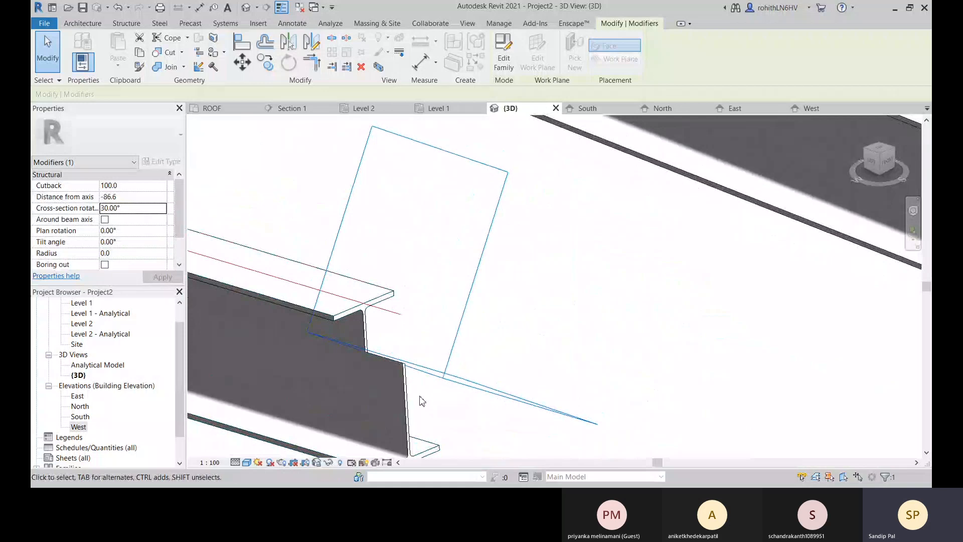
pyautogui.keyDown('shift'); pyautogui.moveTo(422, 402); pyautogui.dragTo(434, 375, button='middle'); pyautogui.keyUp('shift')
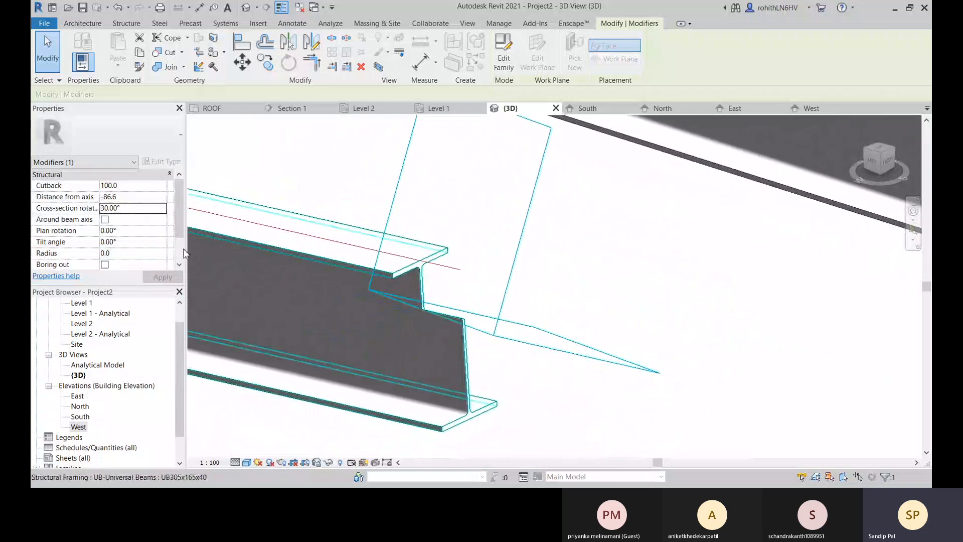
pyautogui.keyDown('shift'); pyautogui.moveTo(254, 286); pyautogui.dragTo(263, 435, button='middle'); pyautogui.keyUp('shift')
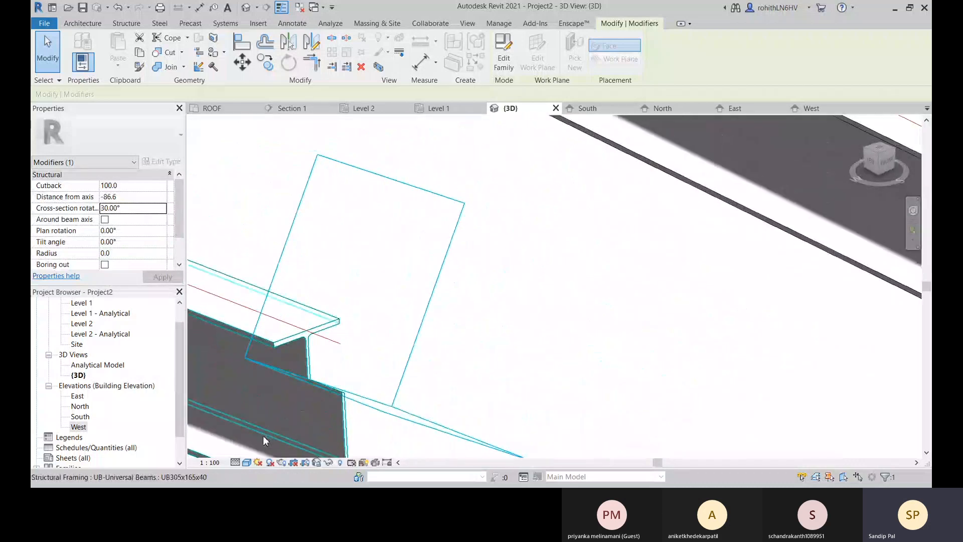
pyautogui.scroll(3, 273, 417)
pyautogui.scroll(2, 389, 374)
pyautogui.scroll(2, 396, 380)
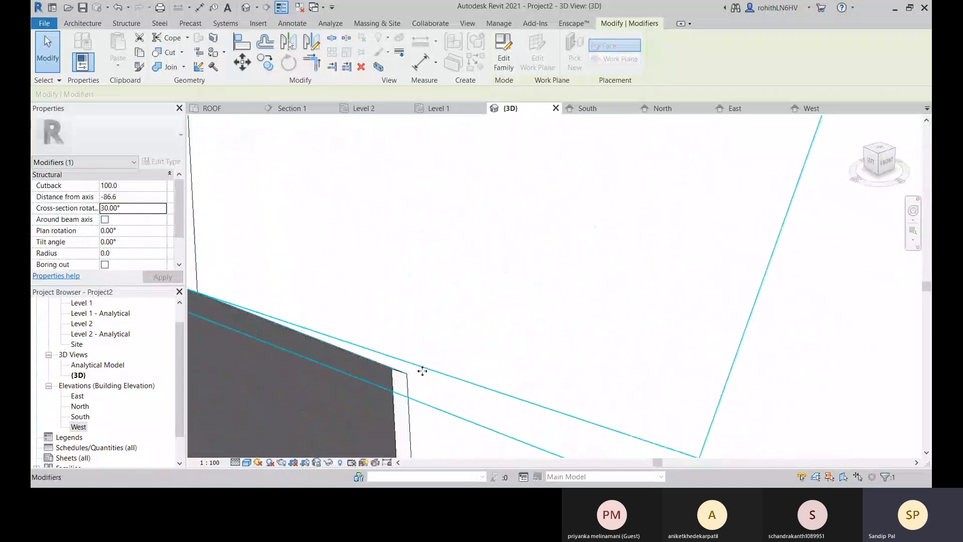
pyautogui.scroll(4, 559, 327)
pyautogui.scroll(-5, 517, 295)
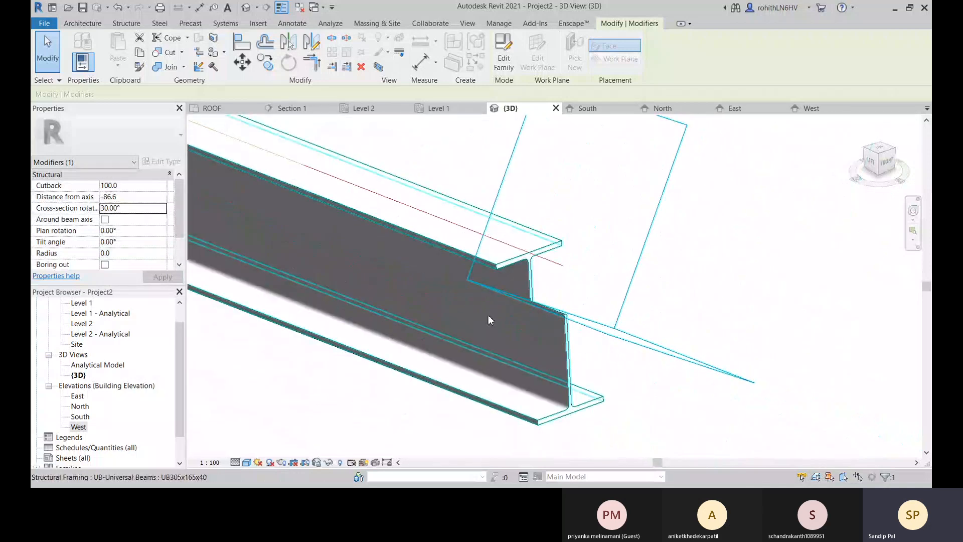
pyautogui.moveTo(610, 368); pyautogui.dragTo(615, 365, button='middle')
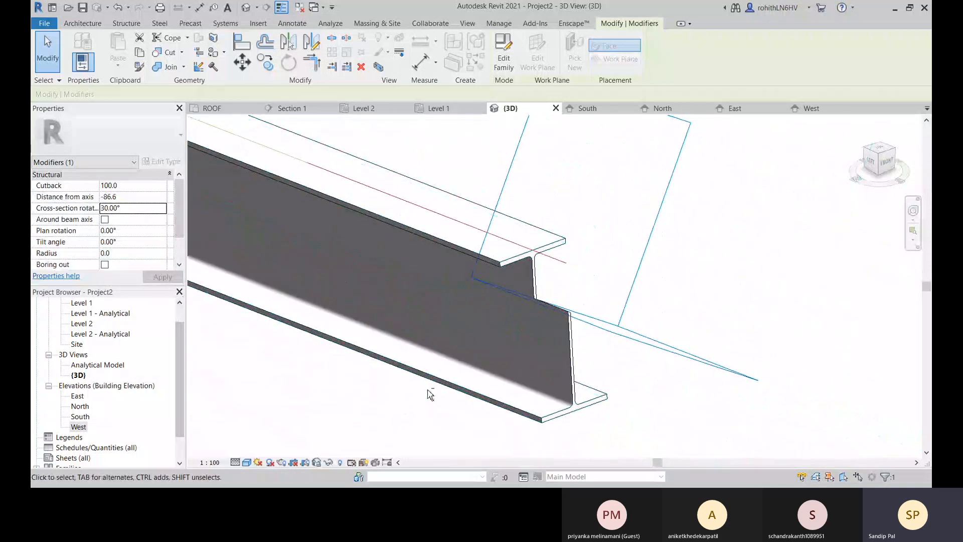
pyautogui.keyDown('shift'); pyautogui.moveTo(428, 394); pyautogui.dragTo(481, 428, button='middle'); pyautogui.keyUp('shift')
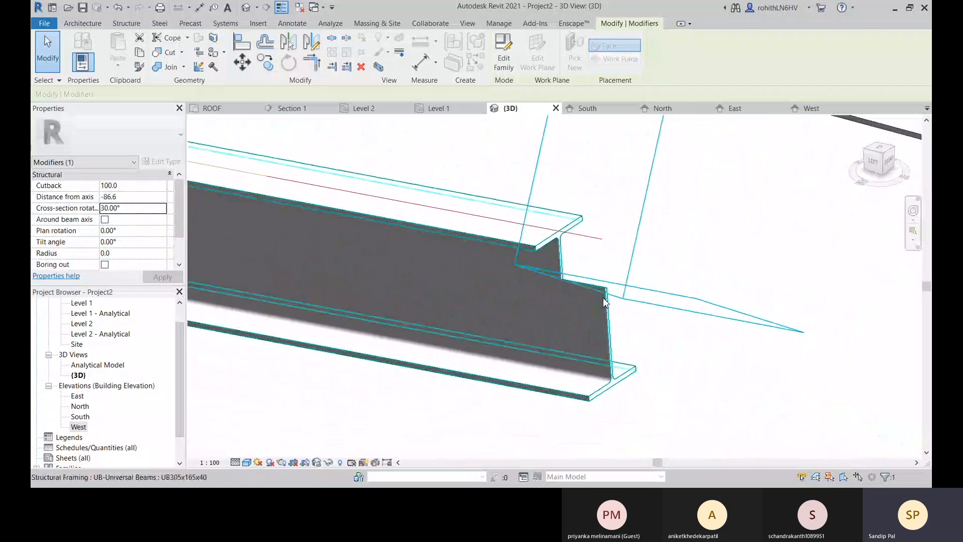
pyautogui.moveTo(405, 299); pyautogui.dragTo(467, 376, button='middle')
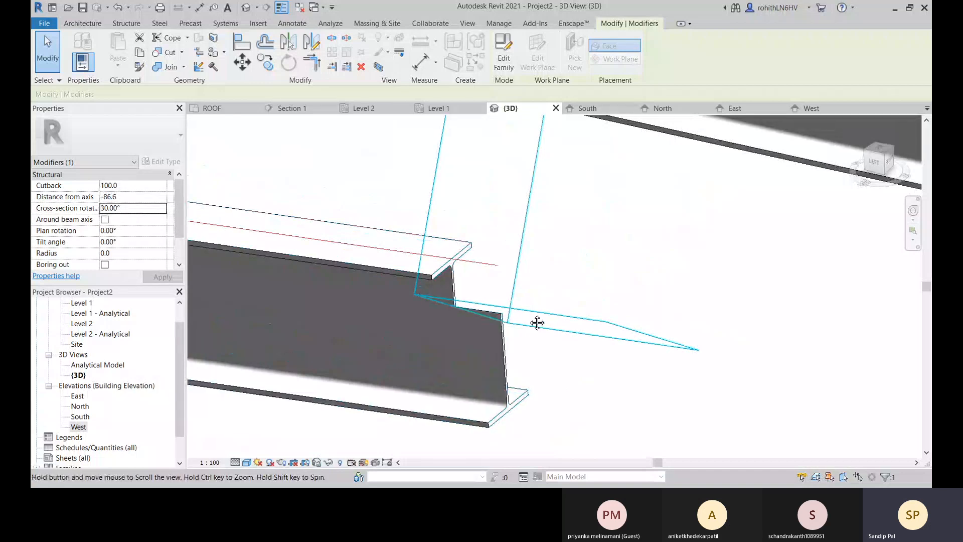
pyautogui.moveTo(533, 323); pyautogui.dragTo(558, 348, button='middle')
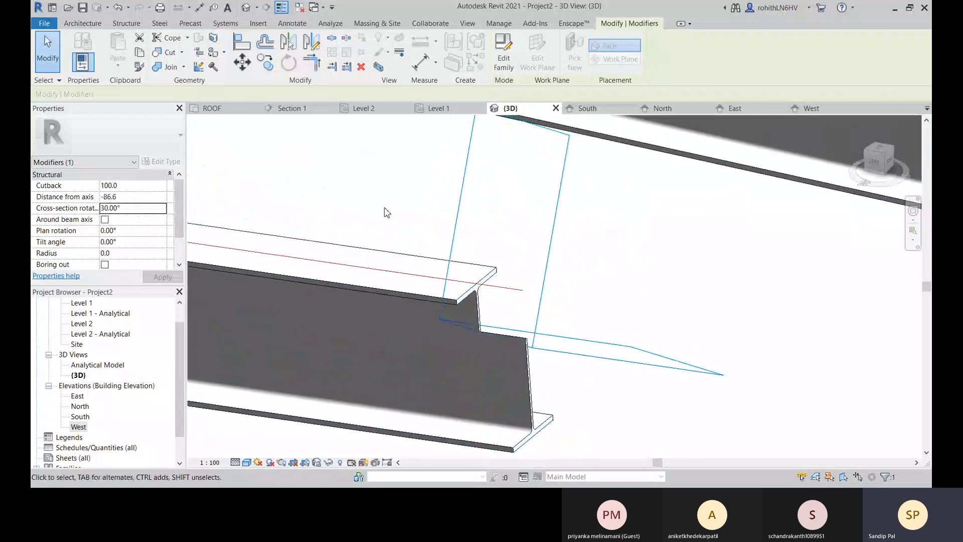
# Set the cope's plan rotation to 30° and inspect the slanted cut through the beam's upper flange.
pyautogui.click(124, 230)
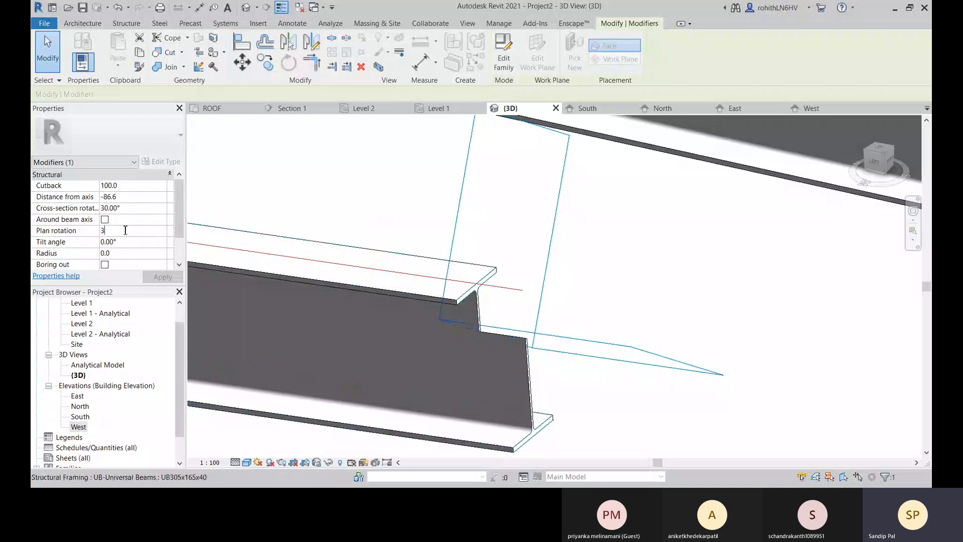
pyautogui.press('Return')
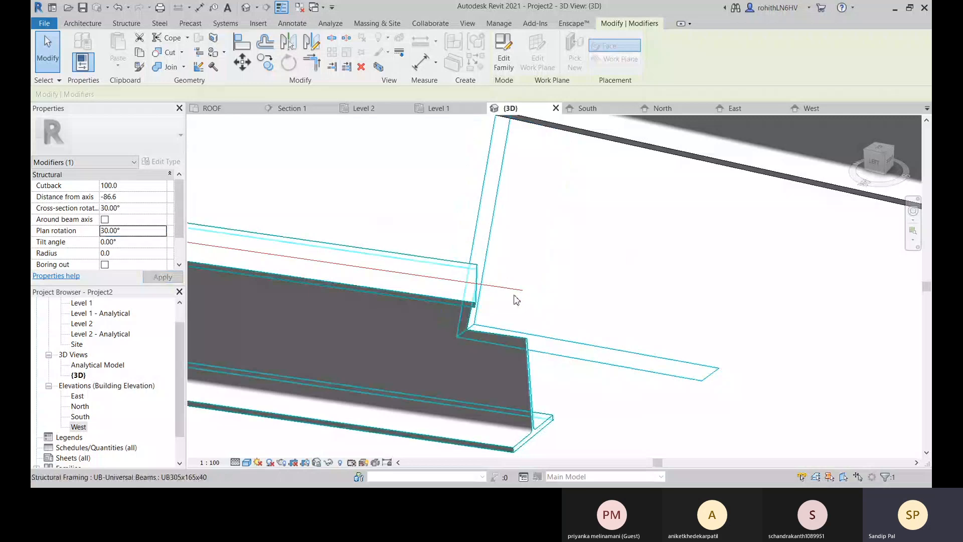
pyautogui.keyDown('shift'); pyautogui.moveTo(553, 310); pyautogui.dragTo(542, 318, button='middle'); pyautogui.keyUp('shift')
pyautogui.moveTo(394, 355); pyautogui.dragTo(716, 337, button='middle')
pyautogui.scroll(3, 440, 322)
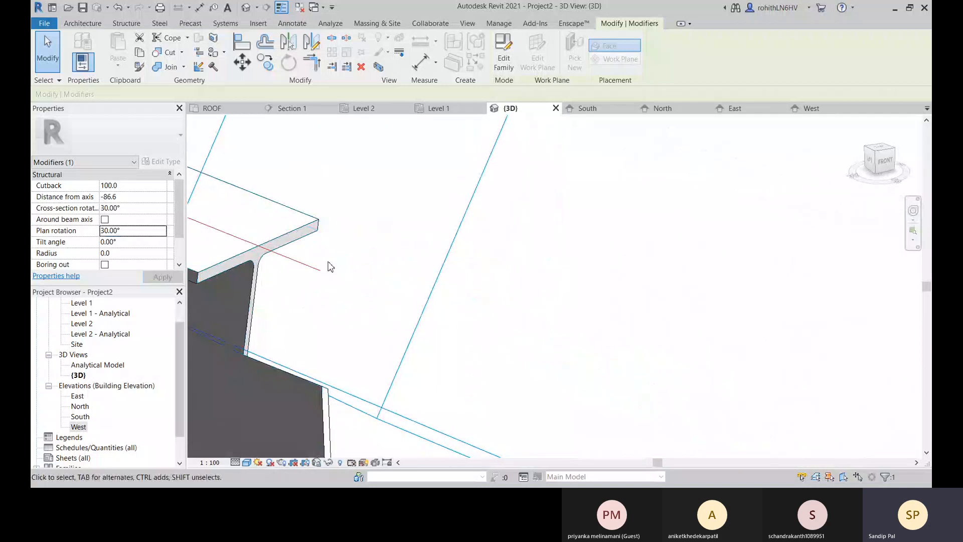
pyautogui.moveTo(301, 273); pyautogui.dragTo(48, 292, button='middle')
pyautogui.scroll(-3, 681, 289)
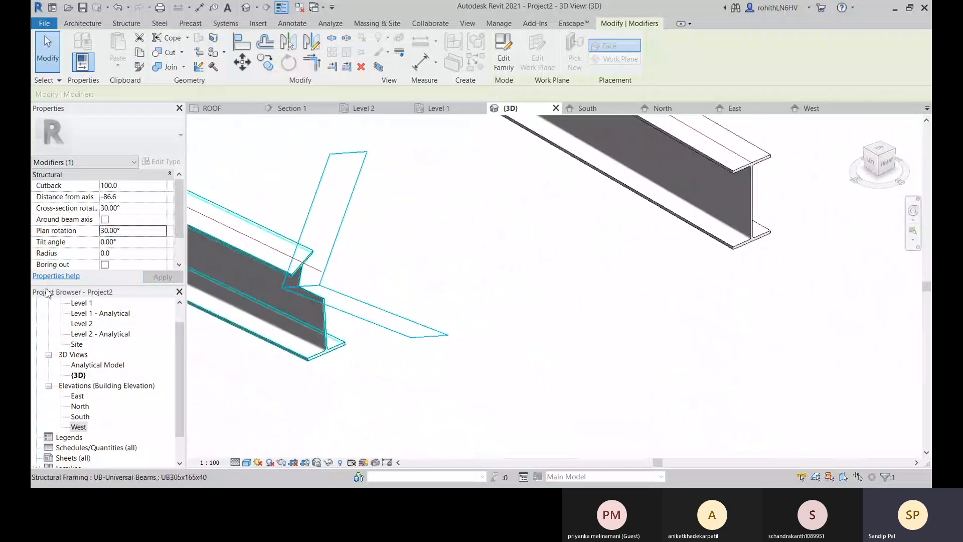
# Set the cope's tilt angle to 30° and inspect the cut through the beam's web and upper flange.
pyautogui.click(124, 243)
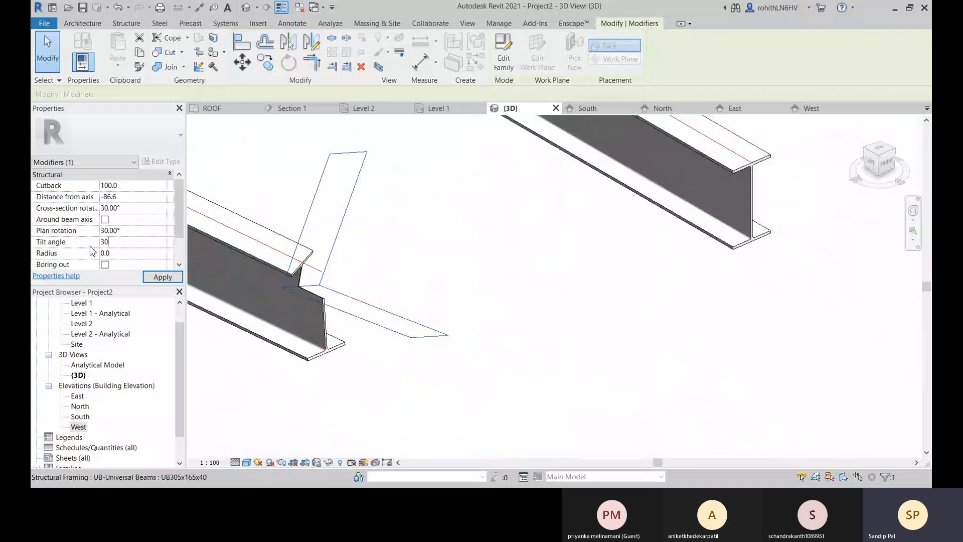
pyautogui.press('Return')
pyautogui.scroll(3, 337, 295)
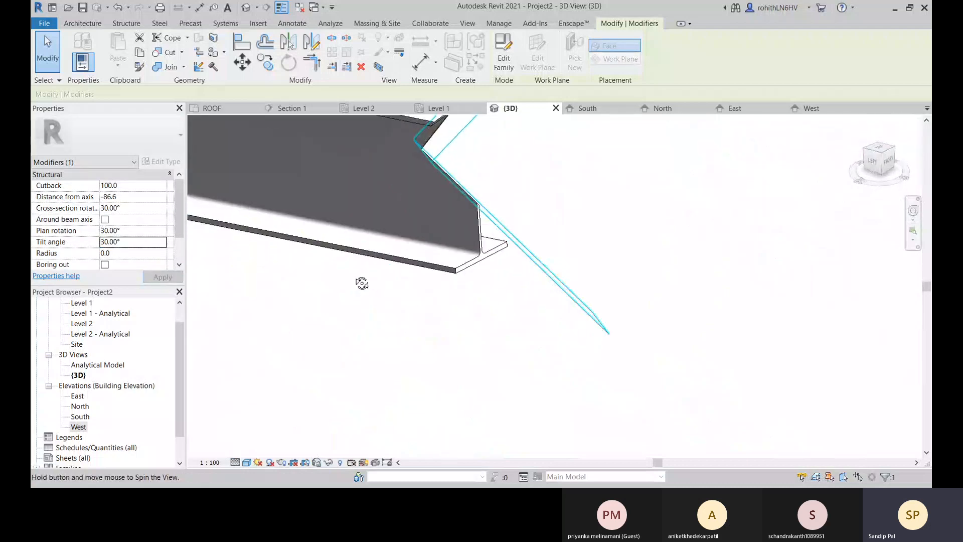
pyautogui.scroll(3, 328, 283)
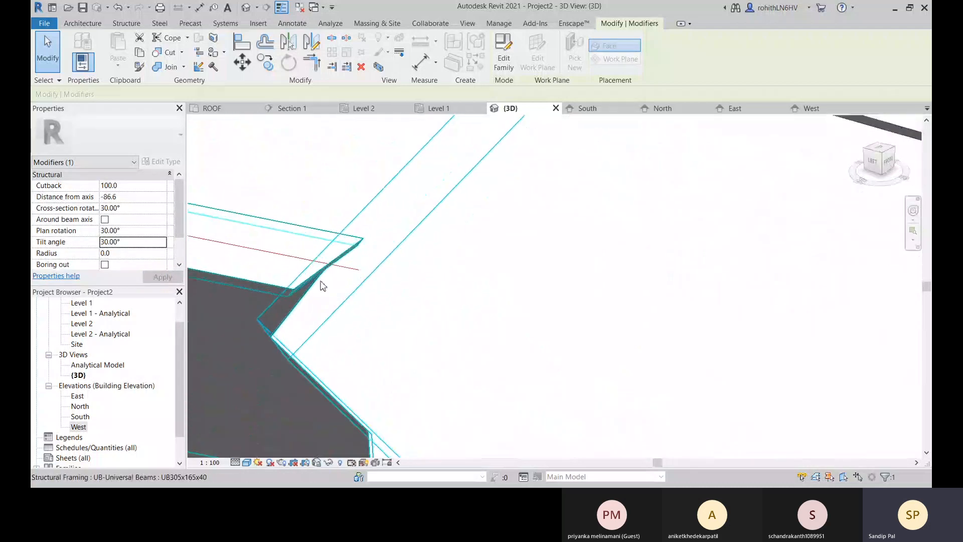
# Reset the cope's cross-section rotation to 0° and inspect the reshaped beam end.
pyautogui.click(130, 208)
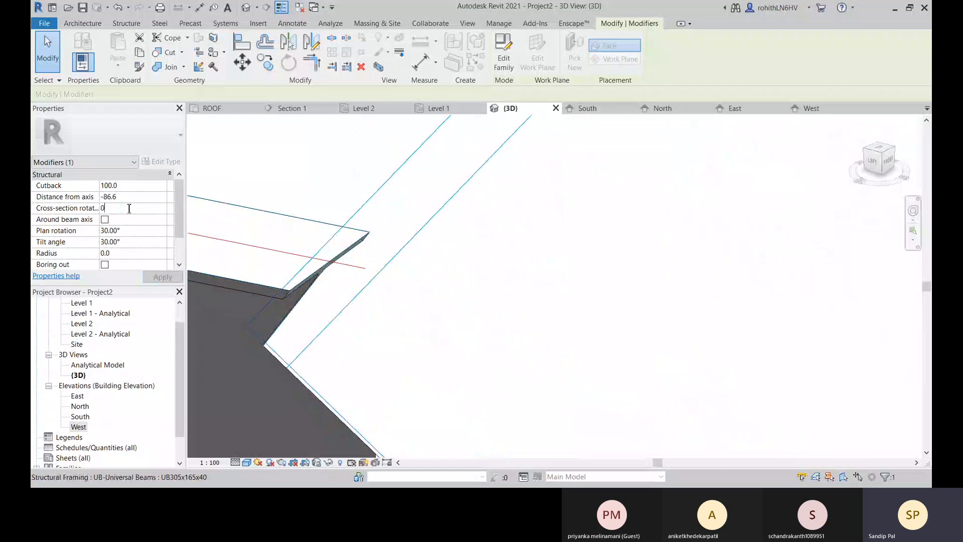
pyautogui.press('Return')
pyautogui.moveTo(443, 346); pyautogui.dragTo(711, 321, button='middle')
pyautogui.moveTo(548, 352); pyautogui.dragTo(523, 300, button='middle')
pyautogui.scroll(2, 443, 253)
pyautogui.scroll(-2, 533, 360)
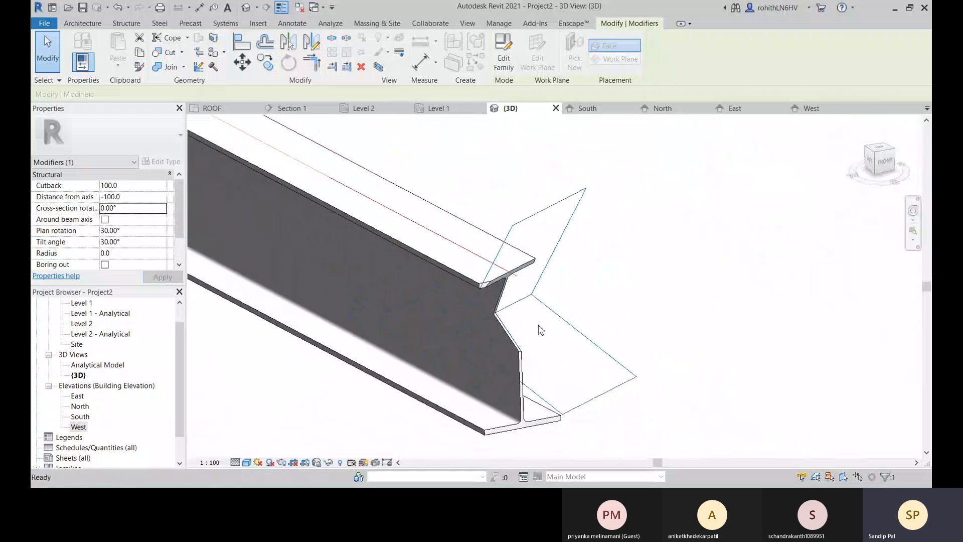
# Set the cutback of the free-end skewed cope to 500 mm and inspect the enlarged notch.
pyautogui.click(129, 187)
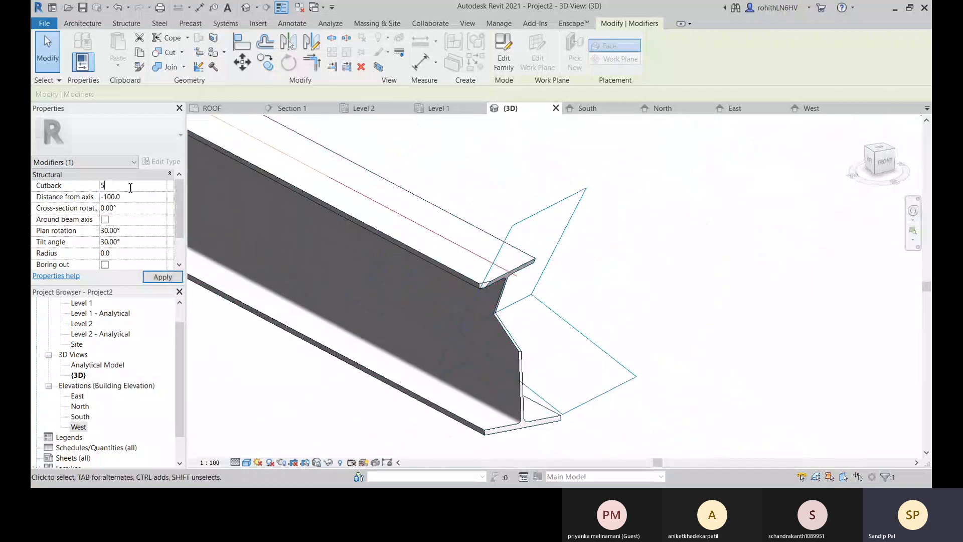
pyautogui.press('Return')
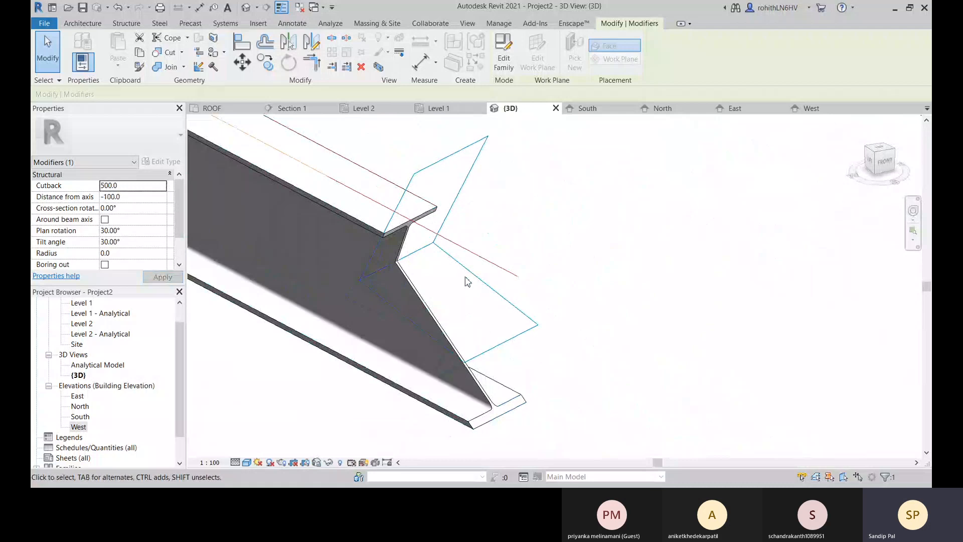
pyautogui.moveTo(476, 313); pyautogui.dragTo(637, 262, button='middle')
pyautogui.moveTo(637, 261); pyautogui.dragTo(491, 343, button='middle')
pyautogui.scroll(-1, 380, 316)
pyautogui.moveTo(494, 302); pyautogui.dragTo(491, 417, button='middle')
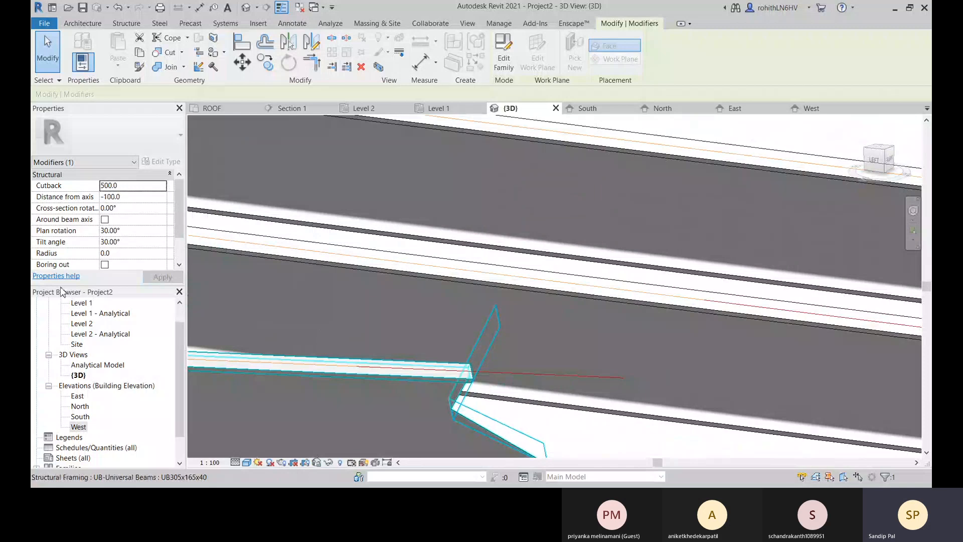
# Inspect the coped end against the neighbouring beams, reduce the cope's cutback and deselect the modifier.
pyautogui.scroll(-2, 437, 441)
pyautogui.moveTo(437, 441); pyautogui.dragTo(484, 321, button='middle')
pyautogui.scroll(1, 485, 356)
pyautogui.scroll(1, 484, 321)
pyautogui.scroll(1, 499, 353)
pyautogui.moveTo(499, 353); pyautogui.dragTo(518, 345, button='middle')
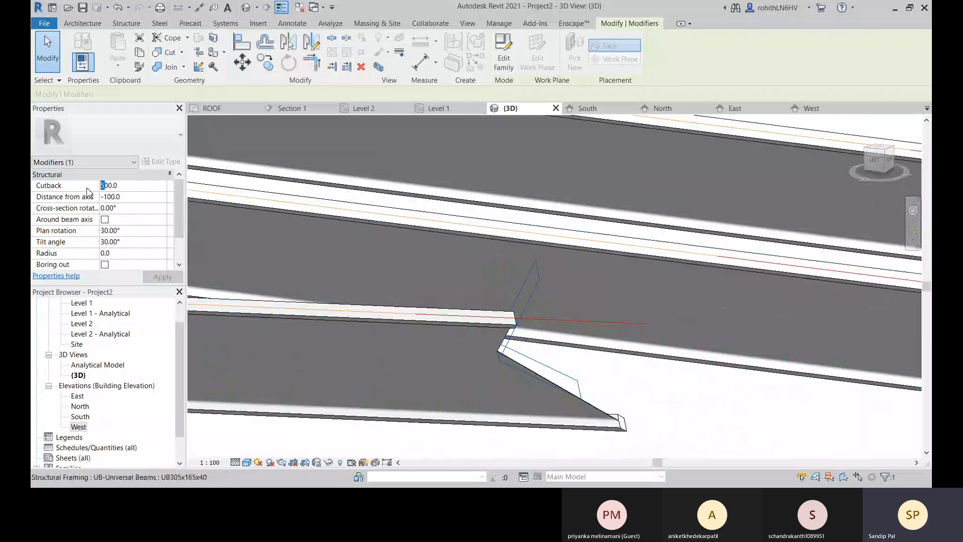
pyautogui.keyDown('shift'); pyautogui.moveTo(801, 361); pyautogui.dragTo(620, 357, button='middle'); pyautogui.keyUp('shift')
pyautogui.moveTo(448, 380); pyautogui.dragTo(526, 351, button='middle')
pyautogui.click(493, 398)
# Apply a Shorten modifier to the free end of the uncoped beam next to the coped one, dismissing the save reminder without saving.
pyautogui.scroll(-1, 409, 389)
pyautogui.keyDown('shift'); pyautogui.moveTo(409, 390); pyautogui.dragTo(489, 415, button='middle'); pyautogui.keyUp('shift')
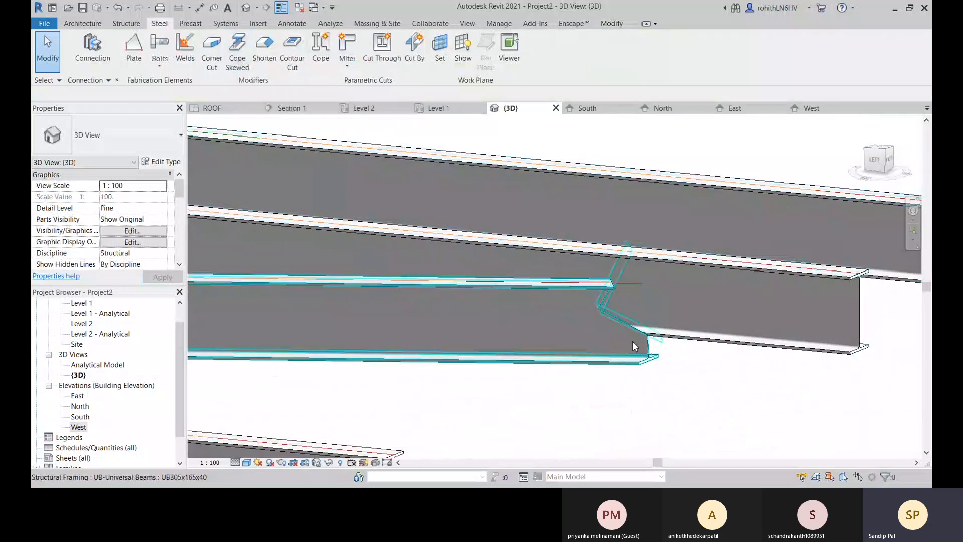
pyautogui.keyDown('shift'); pyautogui.moveTo(639, 339); pyautogui.dragTo(507, 421, button='middle'); pyautogui.keyUp('shift')
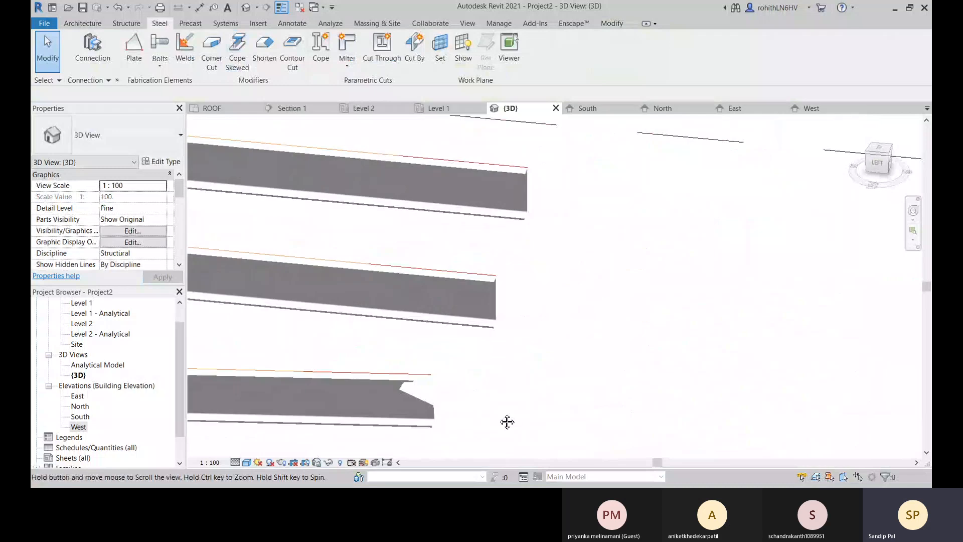
pyautogui.click(466, 305)
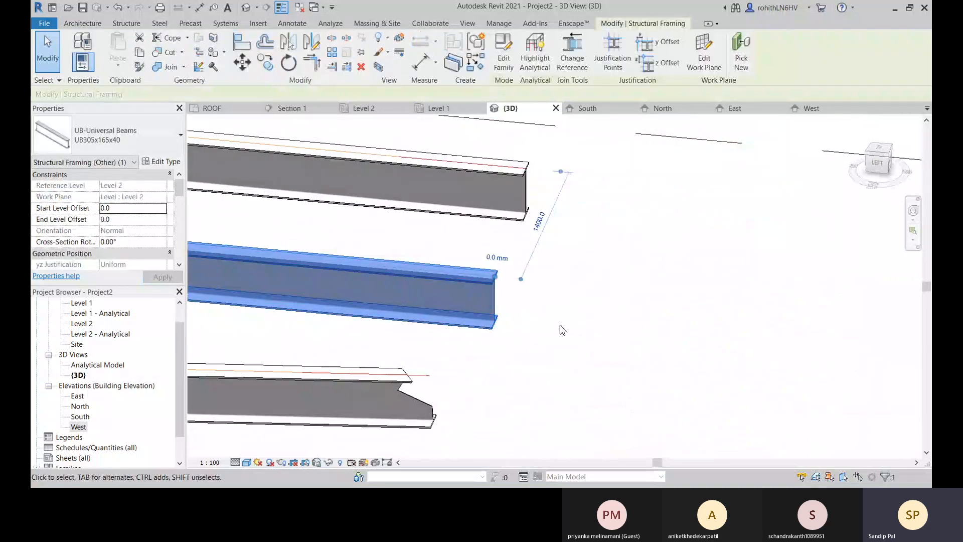
pyautogui.click(567, 370)
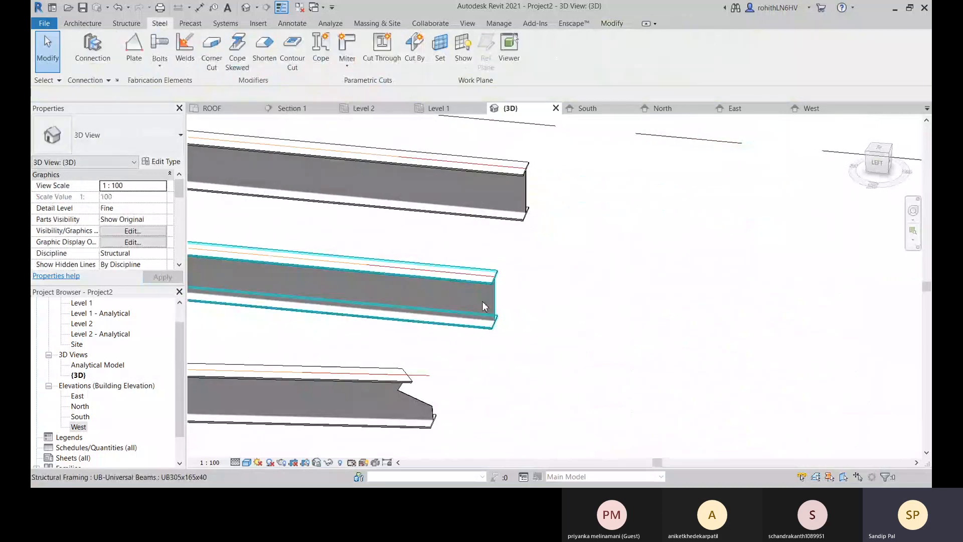
pyautogui.moveTo(478, 304); pyautogui.dragTo(504, 313, button='middle')
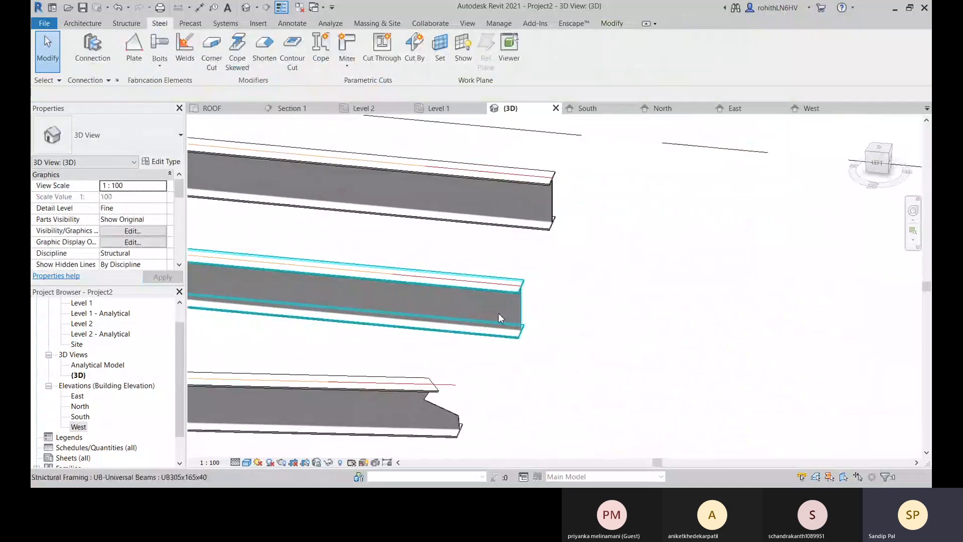
pyautogui.click(276, 62)
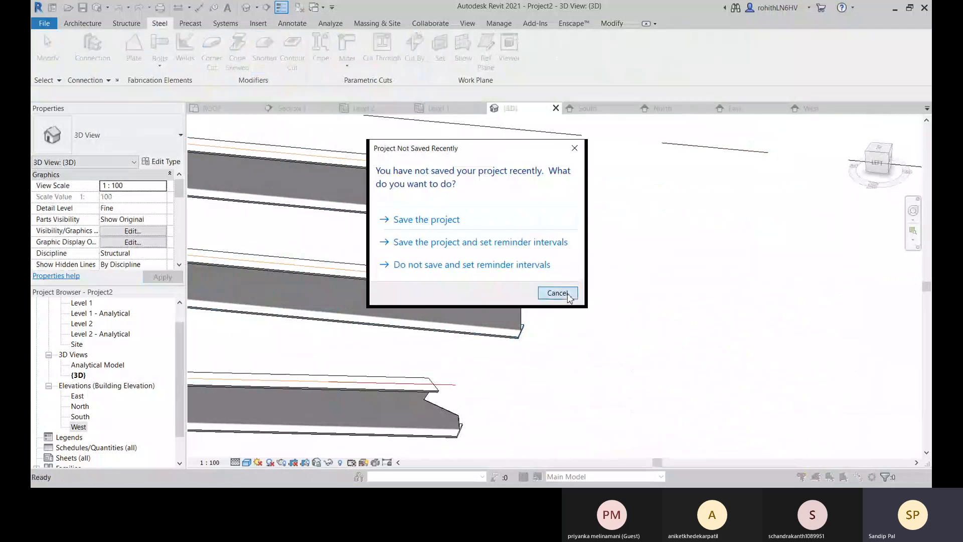
pyautogui.click(569, 295)
pyautogui.click(498, 303)
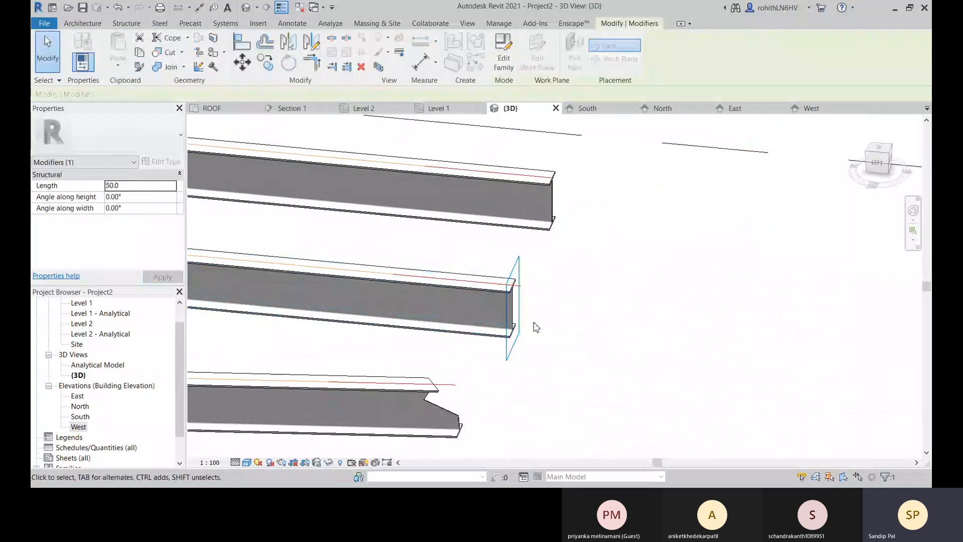
pyautogui.moveTo(533, 323); pyautogui.dragTo(548, 314, button='middle')
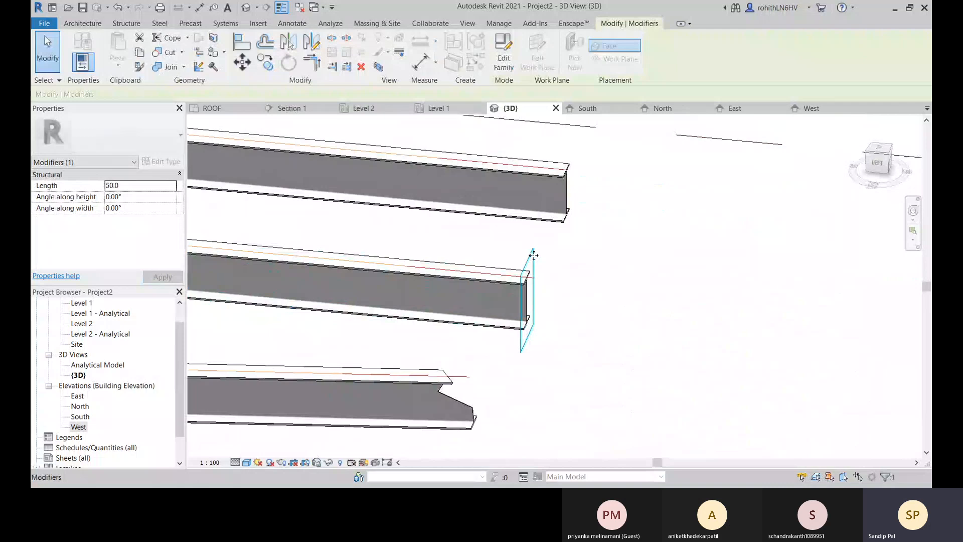
# Set the Shorten modifier's length to -100 mm, then to -1000 mm, and inspect the extended beam end.
pyautogui.click(131, 186)
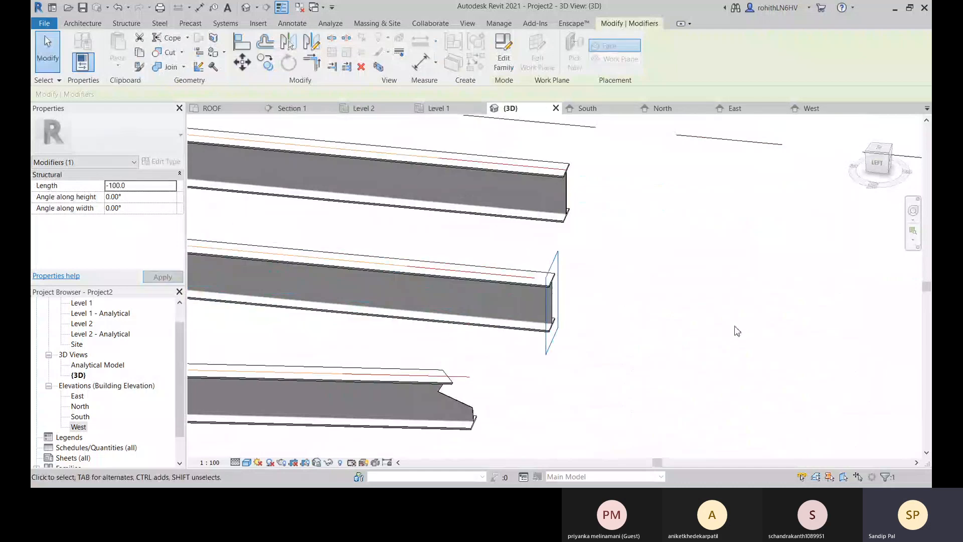
pyautogui.moveTo(563, 289); pyautogui.dragTo(615, 314, button='middle')
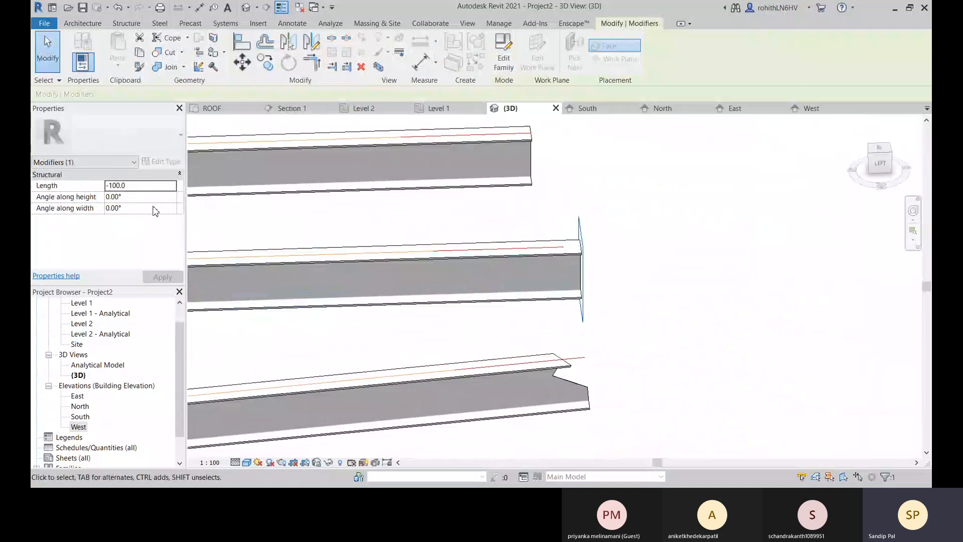
pyautogui.click(144, 187)
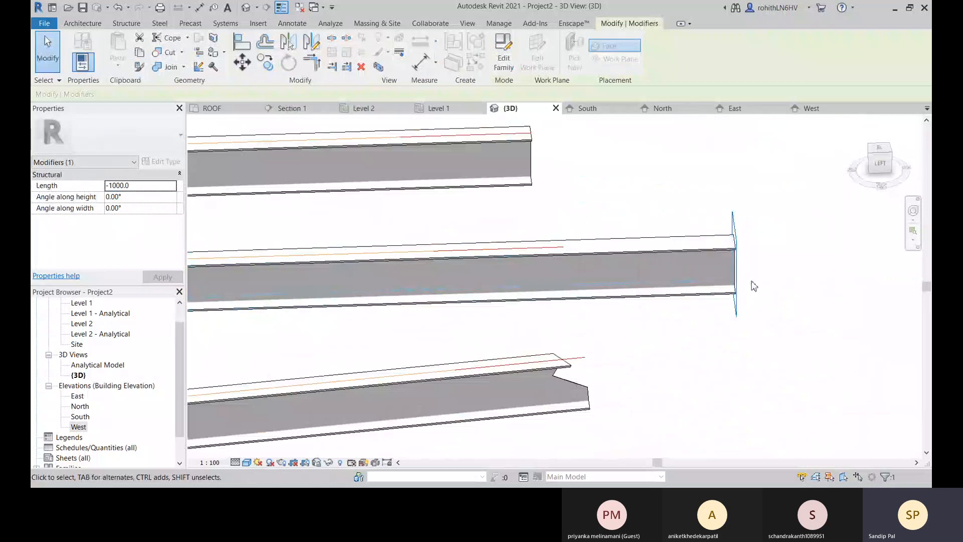
pyautogui.keyDown('shift'); pyautogui.moveTo(763, 286); pyautogui.dragTo(694, 295, button='middle'); pyautogui.keyUp('shift')
pyautogui.moveTo(666, 342); pyautogui.dragTo(638, 307, button='middle')
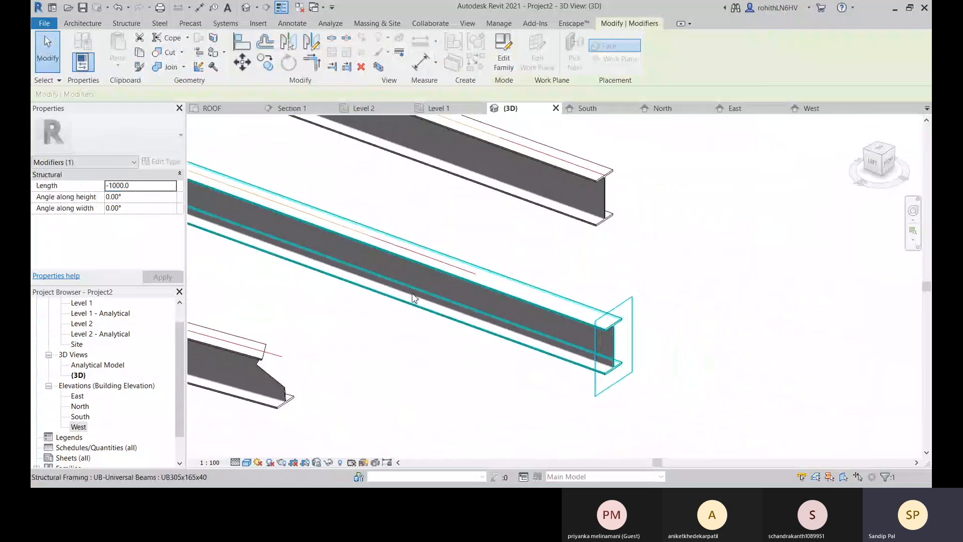
# Set the Shorten modifier's angle along height to 45° and inspect the sloped beam end.
pyautogui.keyDown('shift'); pyautogui.moveTo(445, 301); pyautogui.dragTo(255, 266, button='middle'); pyautogui.keyUp('shift')
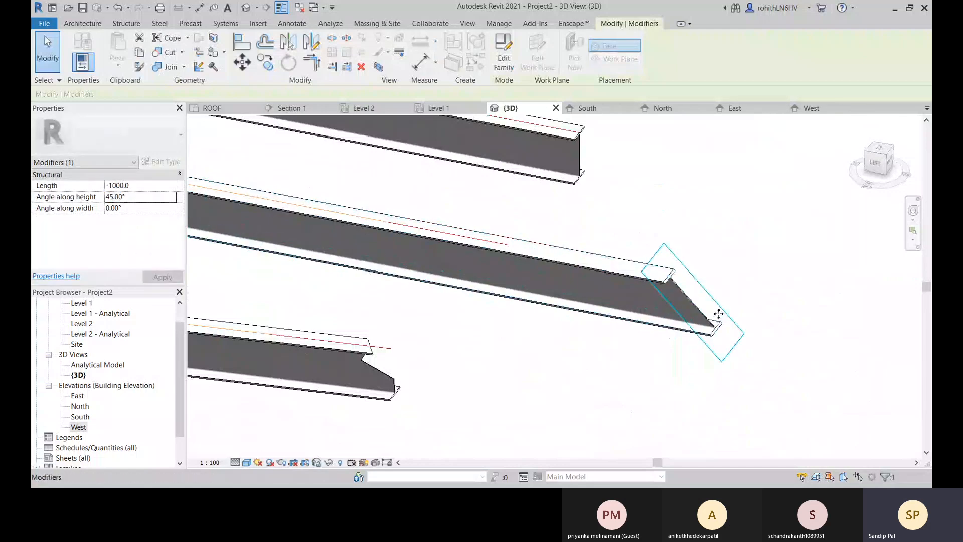
pyautogui.moveTo(705, 311); pyautogui.dragTo(635, 291, button='middle')
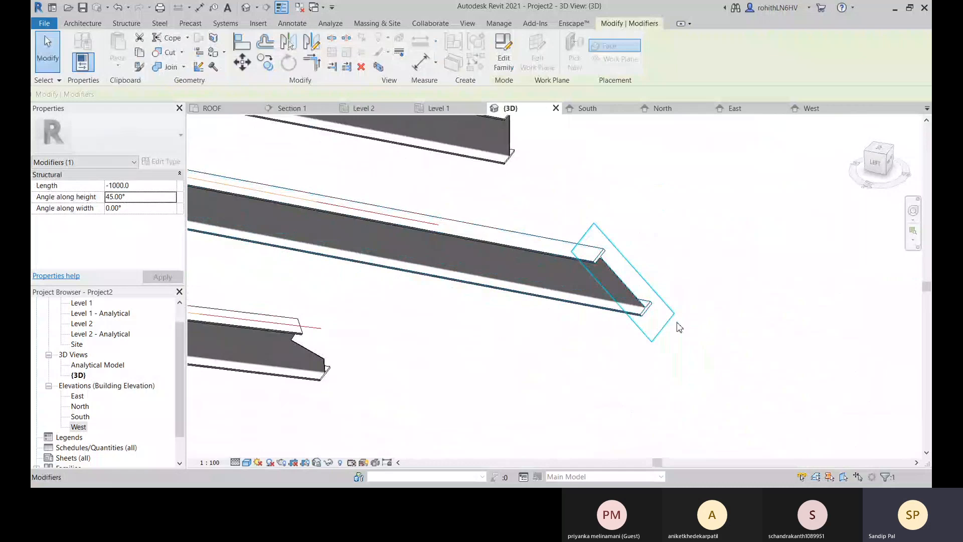
pyautogui.keyDown('shift'); pyautogui.moveTo(471, 323); pyautogui.dragTo(199, 280, button='middle'); pyautogui.keyUp('shift')
# Set the Shorten modifier's angle along width to 30° and inspect the doubly skewed beam end.
pyautogui.click(140, 208)
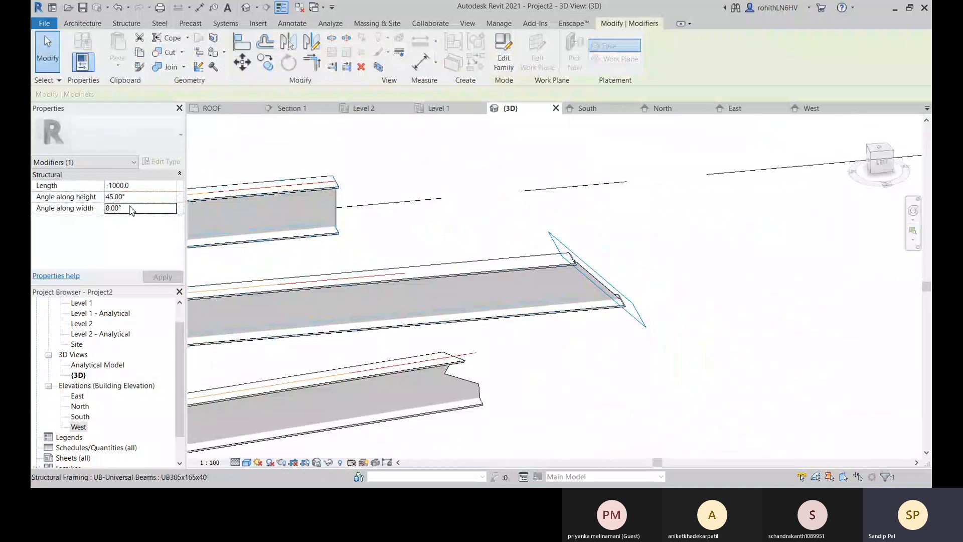
pyautogui.doubleClick(132, 207)
pyautogui.write('30')
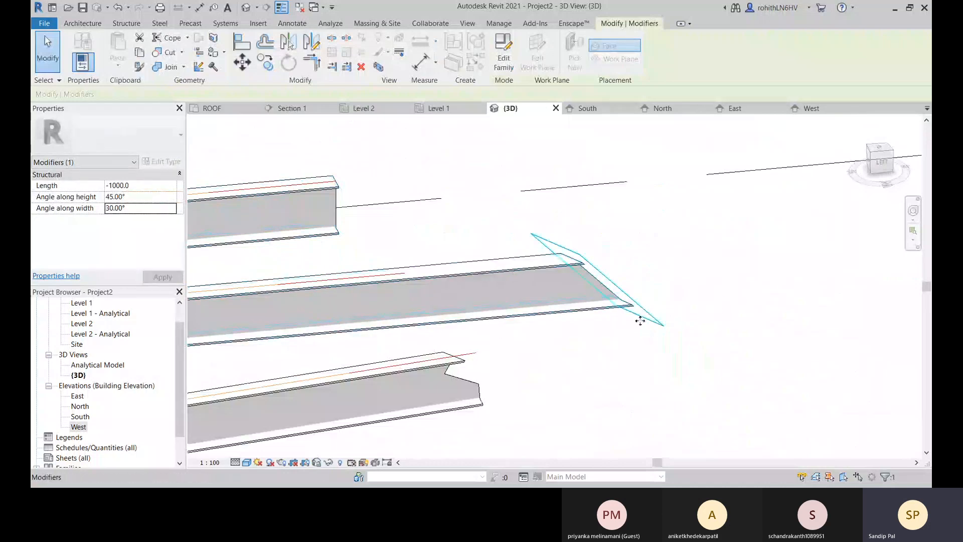
pyautogui.keyDown('shift'); pyautogui.moveTo(643, 318); pyautogui.dragTo(561, 277, button='middle'); pyautogui.keyUp('shift')
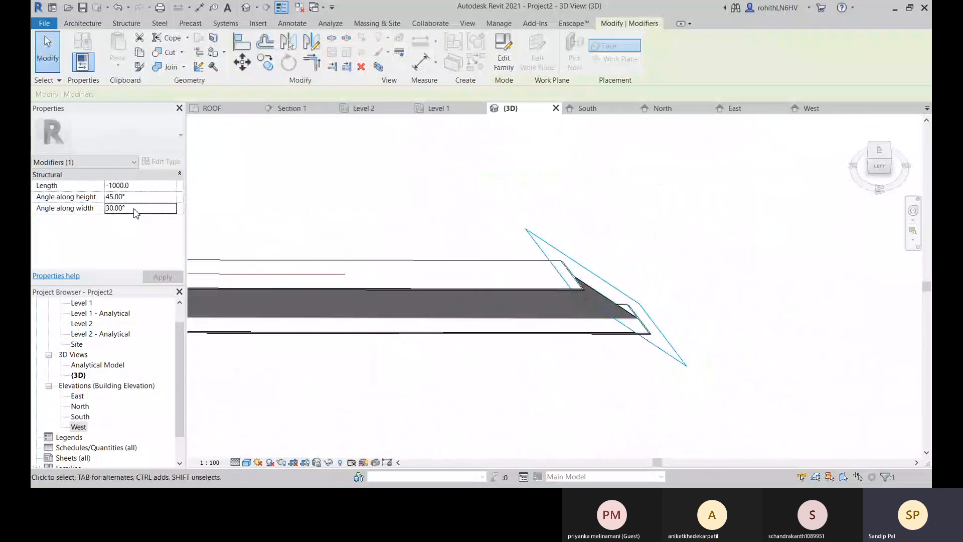
# Set the Shorten modifier's angle along width to 60°, inspect the beam end and deselect the modifier.
pyautogui.write('60')
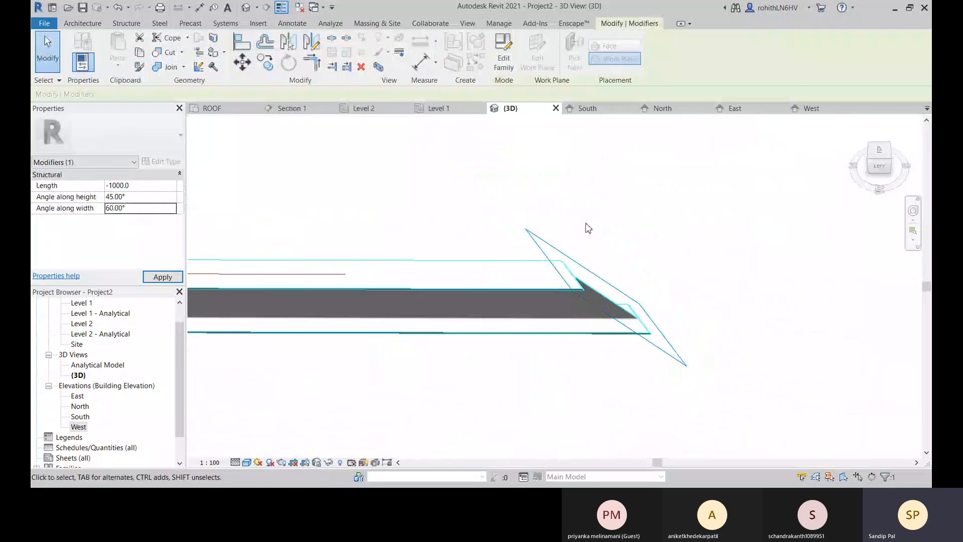
pyautogui.keyDown('shift'); pyautogui.moveTo(687, 292); pyautogui.dragTo(523, 381, button='middle'); pyautogui.keyUp('shift')
pyautogui.scroll(4, 453, 277)
pyautogui.click(472, 318)
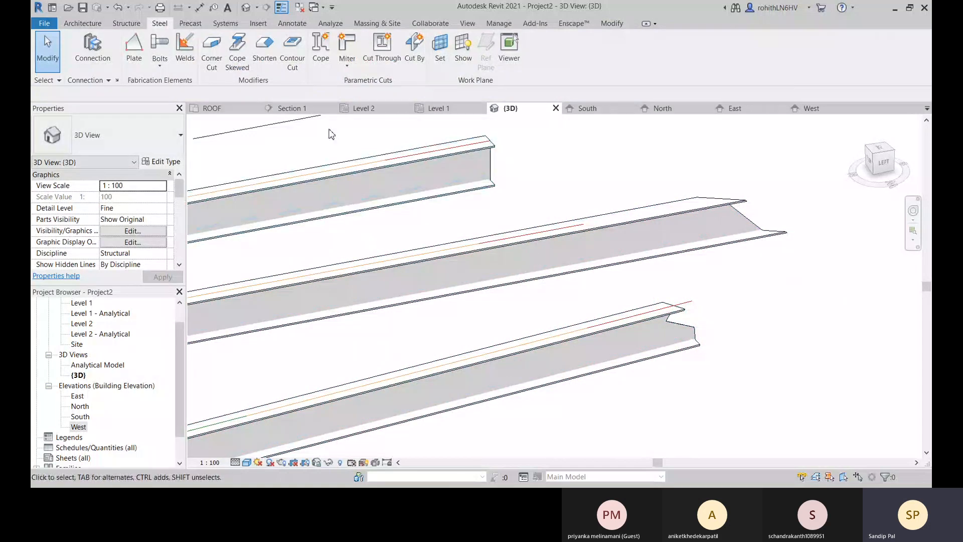
pyautogui.click(295, 59)
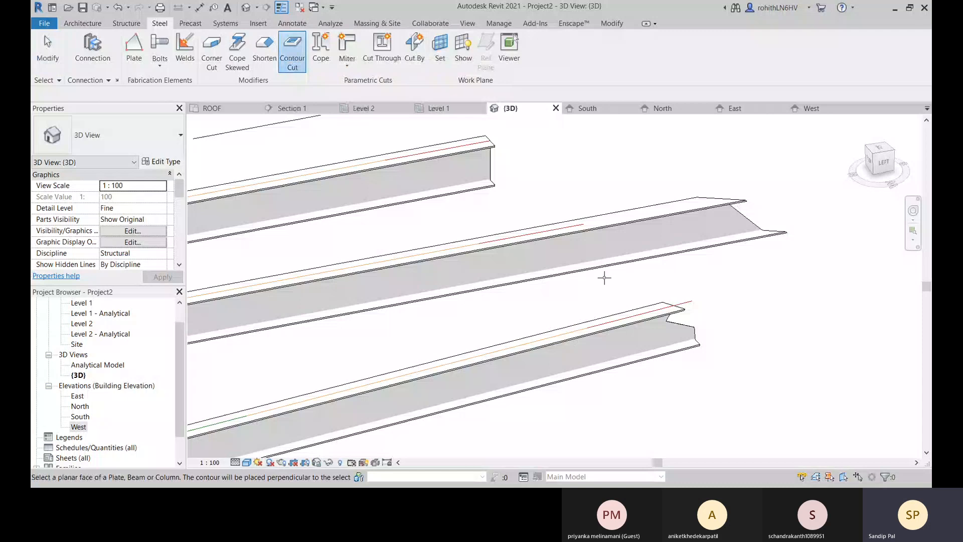
pyautogui.scroll(2, 438, 270)
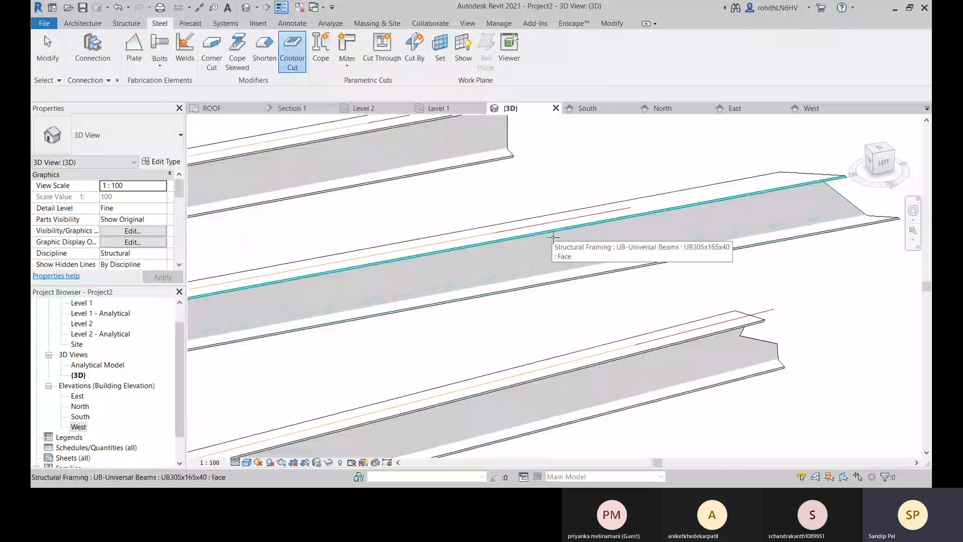
pyautogui.press('Tab')
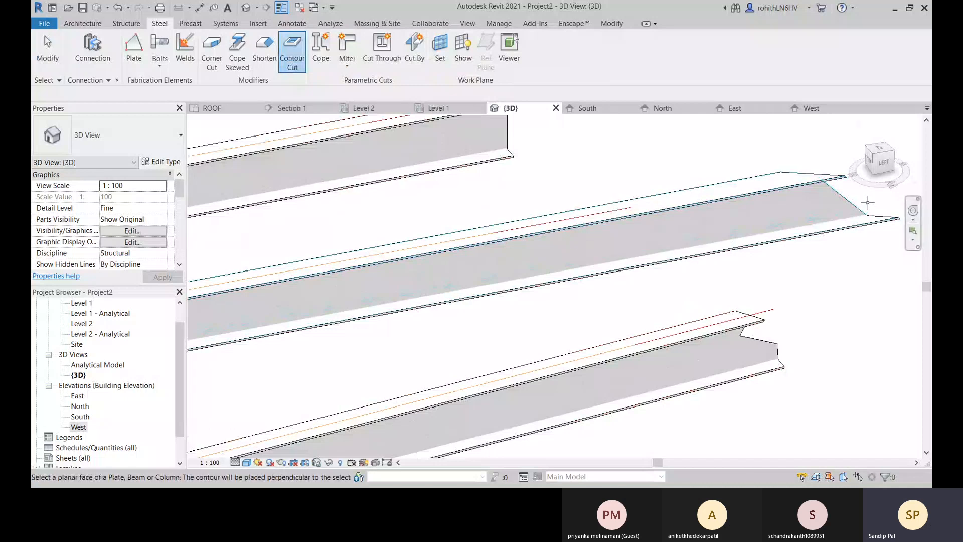
pyautogui.click(726, 204)
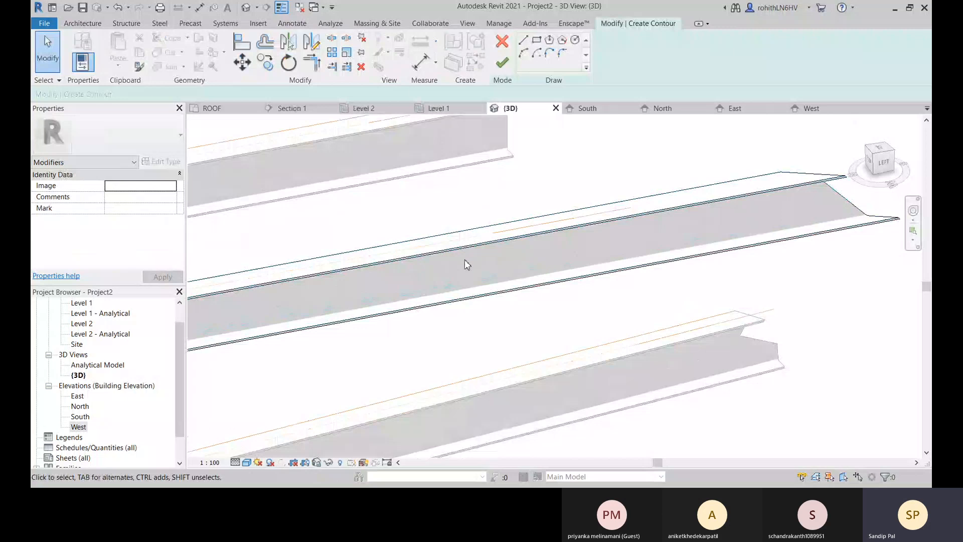
pyautogui.keyDown('shift'); pyautogui.moveTo(465, 260); pyautogui.dragTo(627, 339, button='middle'); pyautogui.keyUp('shift')
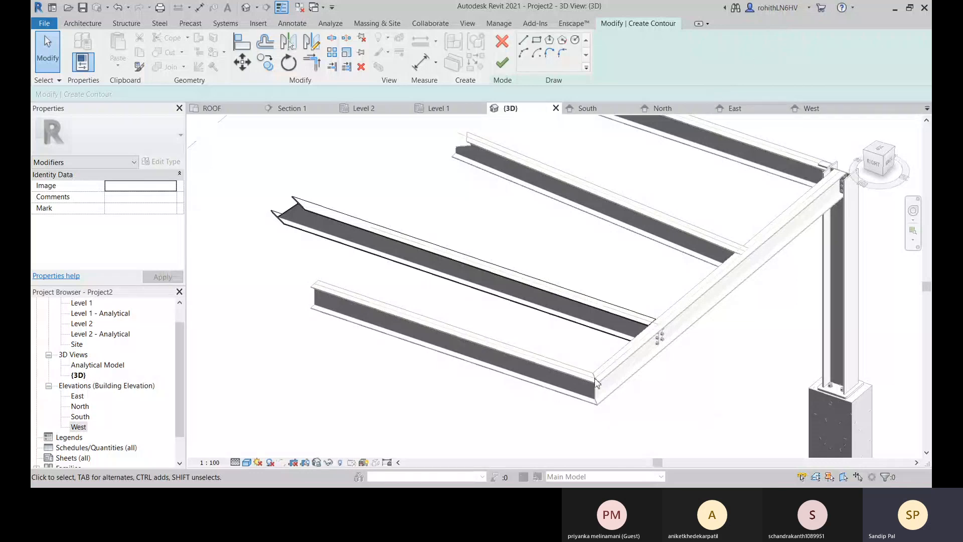
pyautogui.keyDown('shift'); pyautogui.moveTo(597, 384); pyautogui.dragTo(472, 366, button='middle'); pyautogui.keyUp('shift')
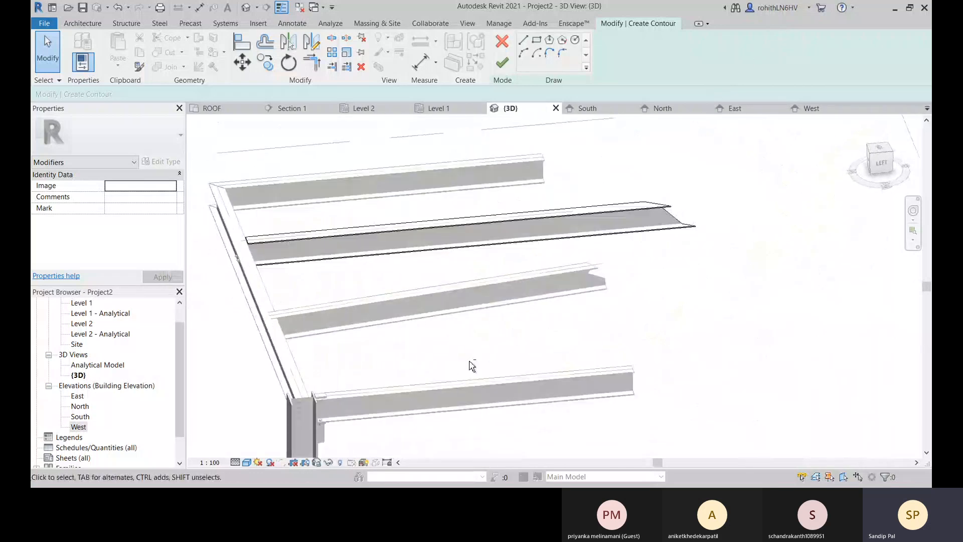
pyautogui.scroll(2, 480, 219)
pyautogui.scroll(3, 505, 275)
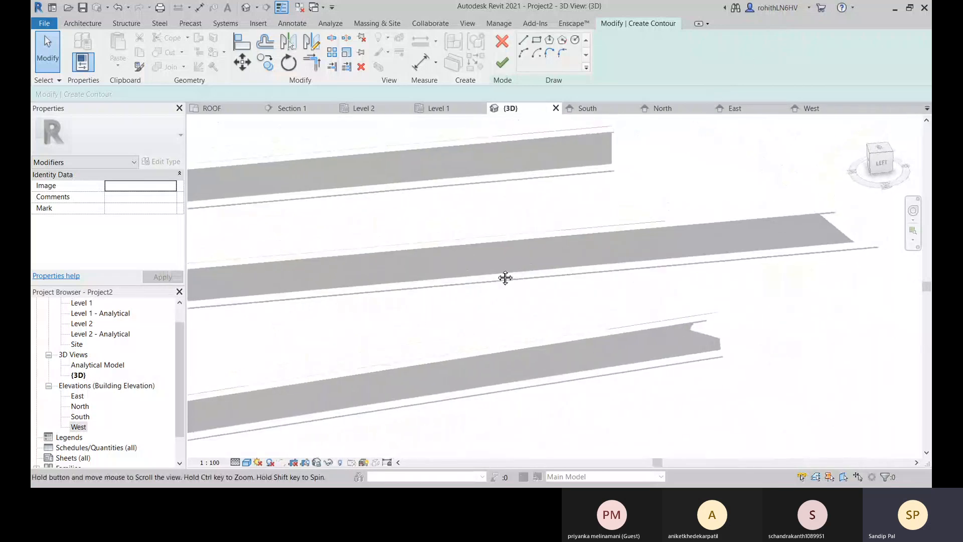
pyautogui.click(501, 44)
pyautogui.click(293, 50)
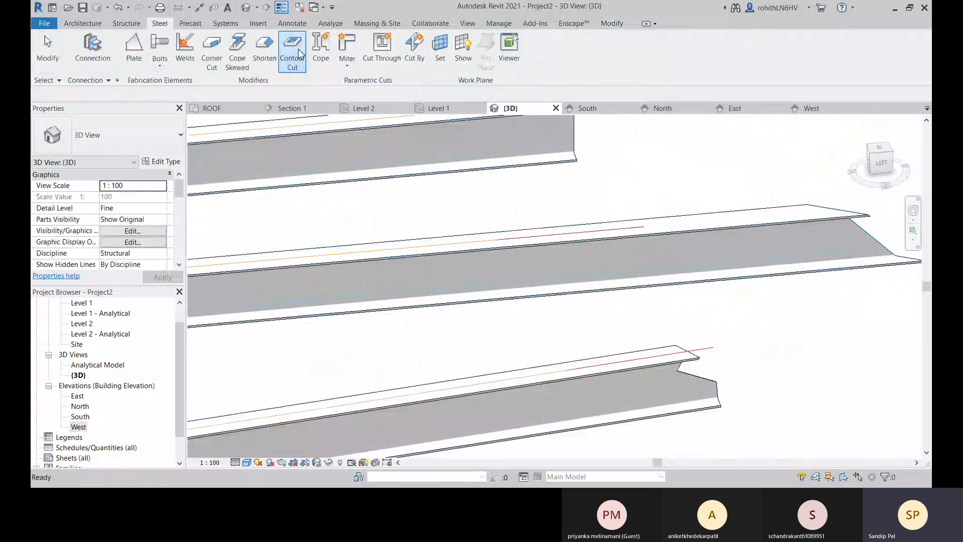
pyautogui.keyDown('shift'); pyautogui.moveTo(547, 311); pyautogui.dragTo(451, 247, button='middle'); pyautogui.keyUp('shift')
pyautogui.click(454, 248)
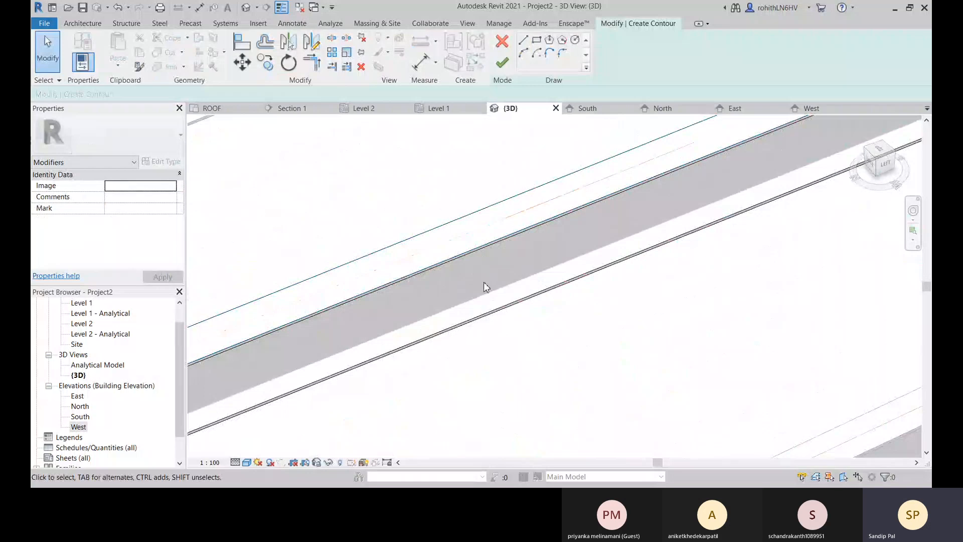
pyautogui.scroll(-4, 484, 282)
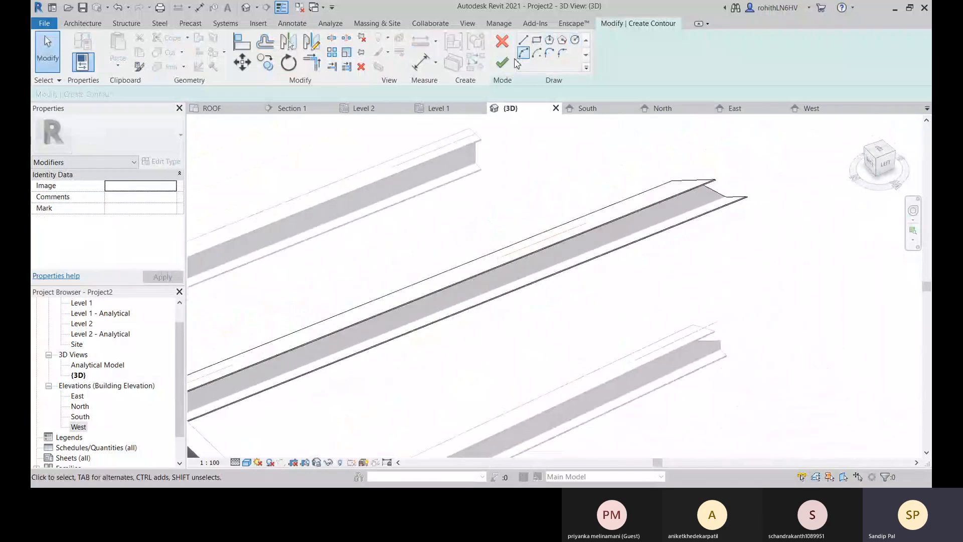
pyautogui.click(502, 45)
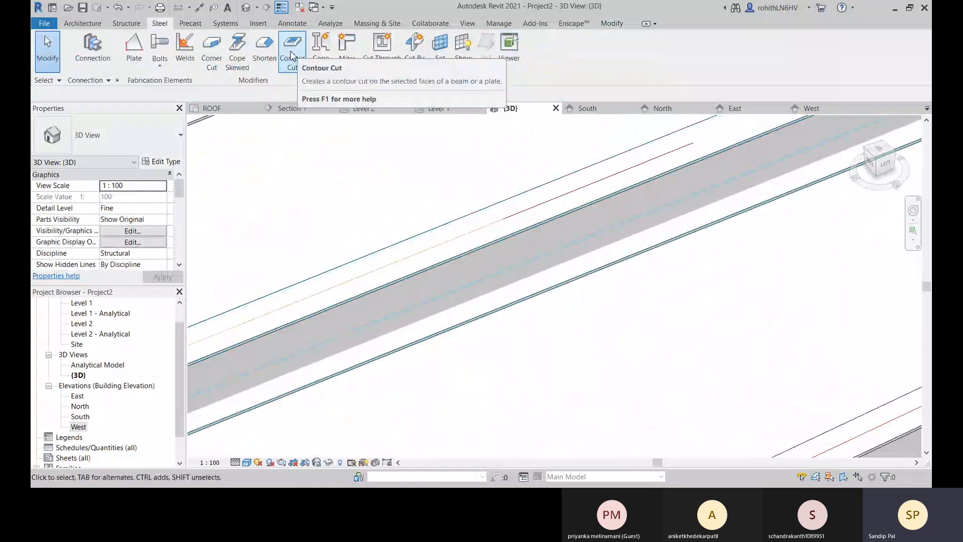
# Make a circular contour cut with a radius of about 100 mm in the extended beam's web and inspect the opening.
pyautogui.click(293, 55)
pyautogui.keyDown('shift'); pyautogui.moveTo(505, 274); pyautogui.dragTo(486, 249, button='middle'); pyautogui.keyUp('shift')
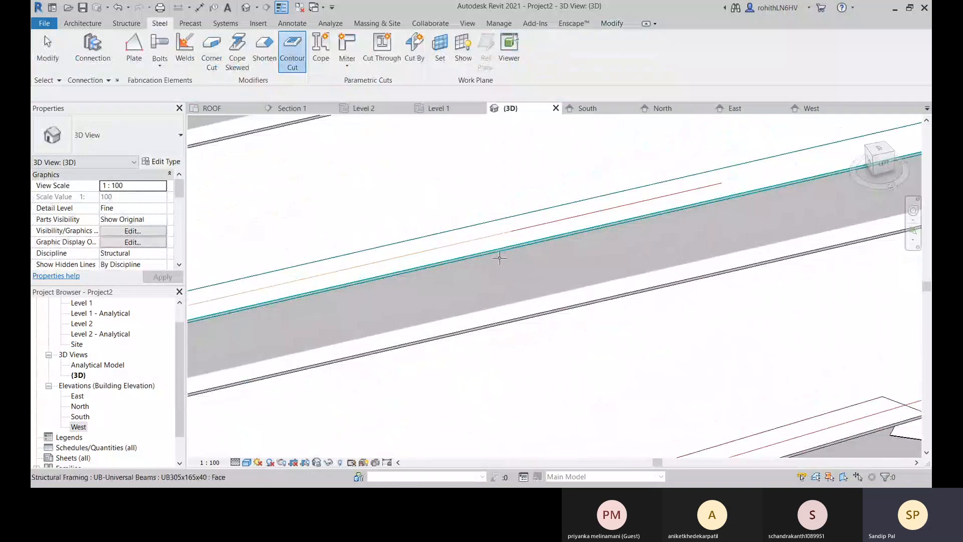
pyautogui.click(499, 258)
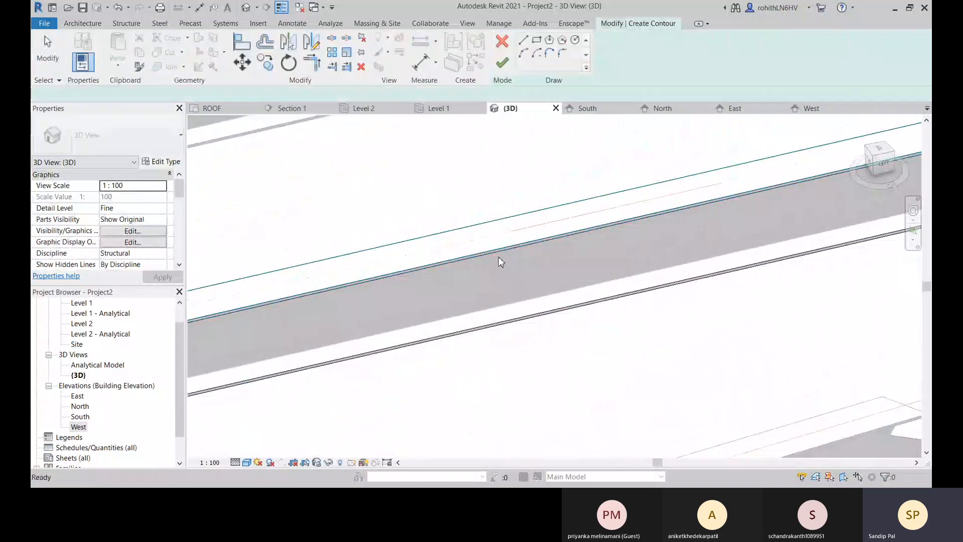
pyautogui.click(577, 40)
pyautogui.click(503, 284)
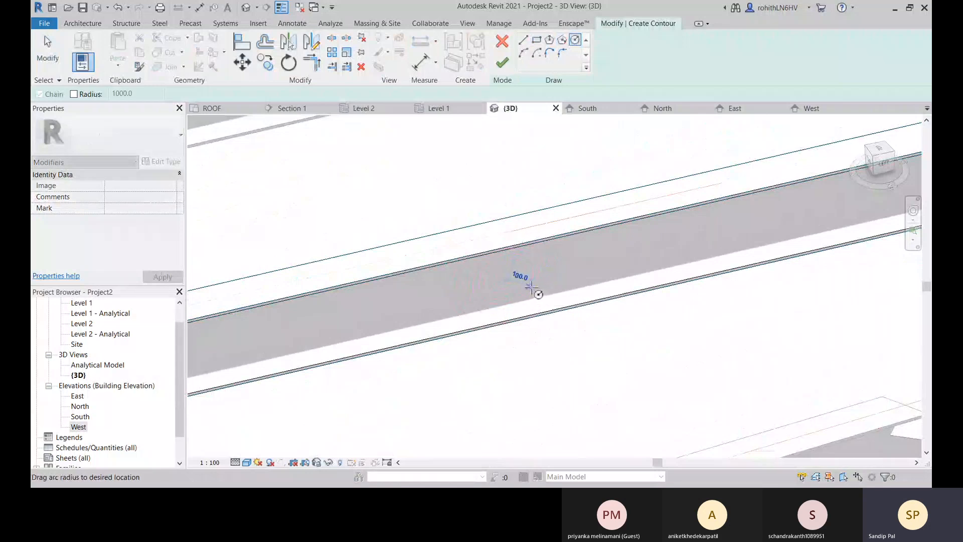
pyautogui.click(532, 287)
pyautogui.press('Escape')
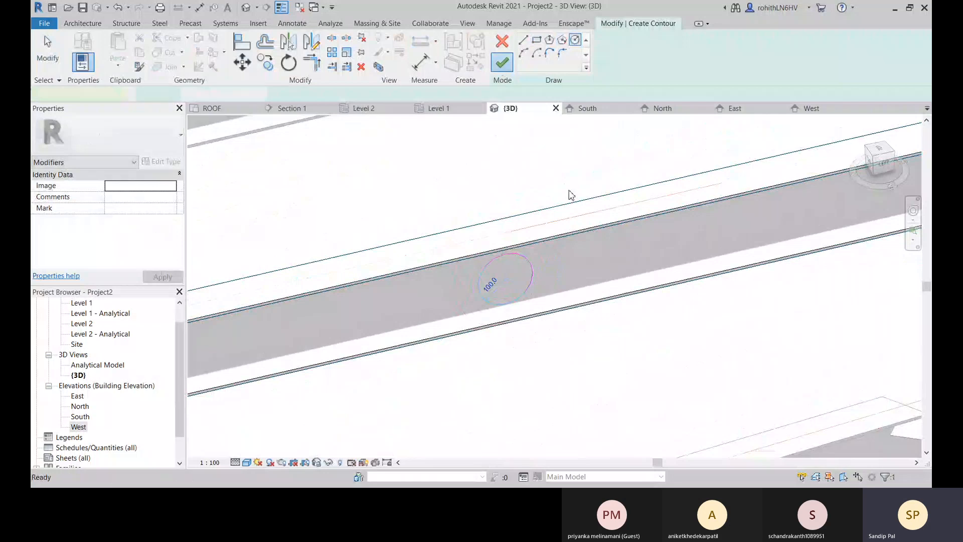
pyautogui.moveTo(548, 339)
pyautogui.keyDown('shift'); pyautogui.mouseDown(button='middle')
pyautogui.moveTo(531, 238)
pyautogui.moveTo(643, 239)
pyautogui.moveTo(509, 267)
pyautogui.moveTo(504, 281)
pyautogui.mouseUp(button='middle'); pyautogui.keyUp('shift')
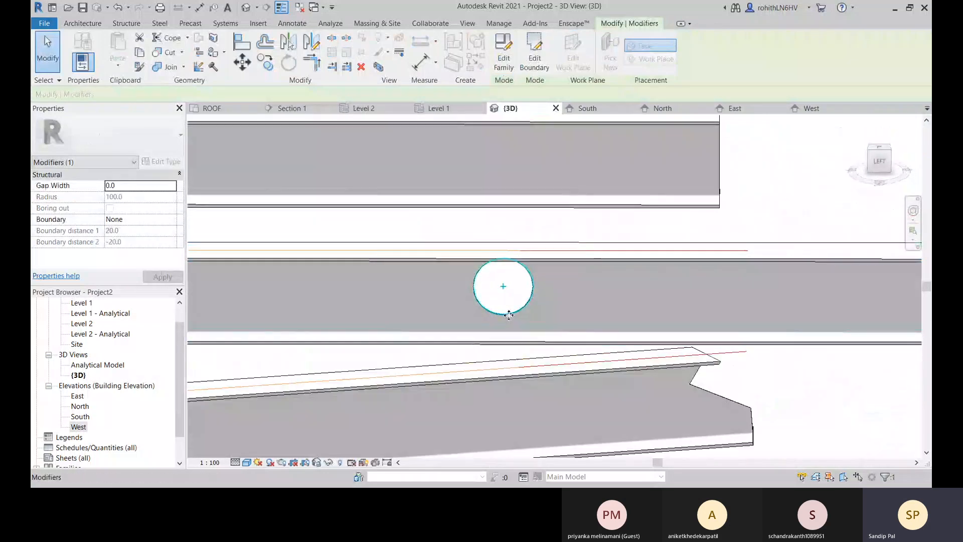
pyautogui.moveTo(509, 314)
pyautogui.keyDown('shift'); pyautogui.mouseDown(button='middle')
pyautogui.moveTo(538, 314)
pyautogui.moveTo(518, 301)
pyautogui.moveTo(564, 314)
pyautogui.moveTo(498, 305)
pyautogui.mouseUp(button='middle'); pyautogui.keyUp('shift')
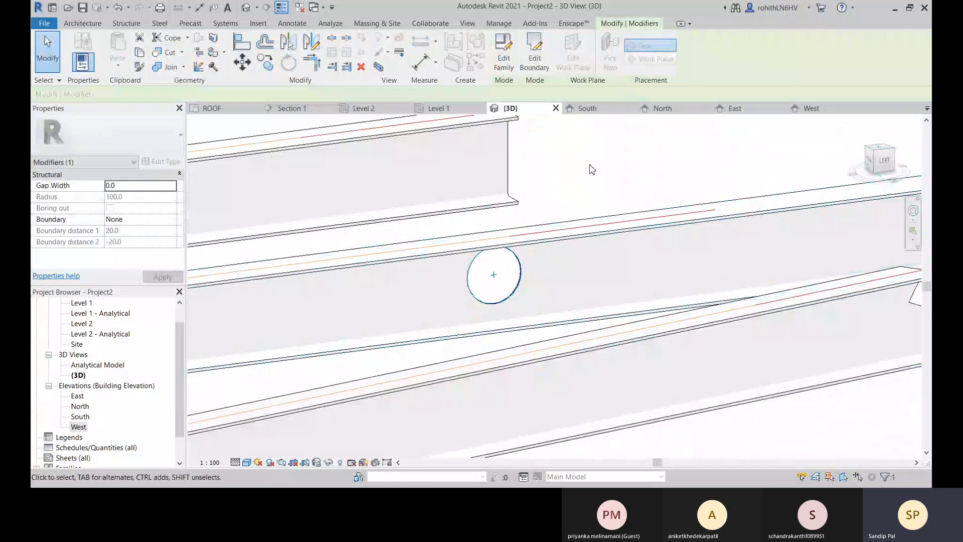
# Edit the contour cut's boundary, setting the circle's radius to 150 mm, and finish the sketch.
pyautogui.click(533, 59)
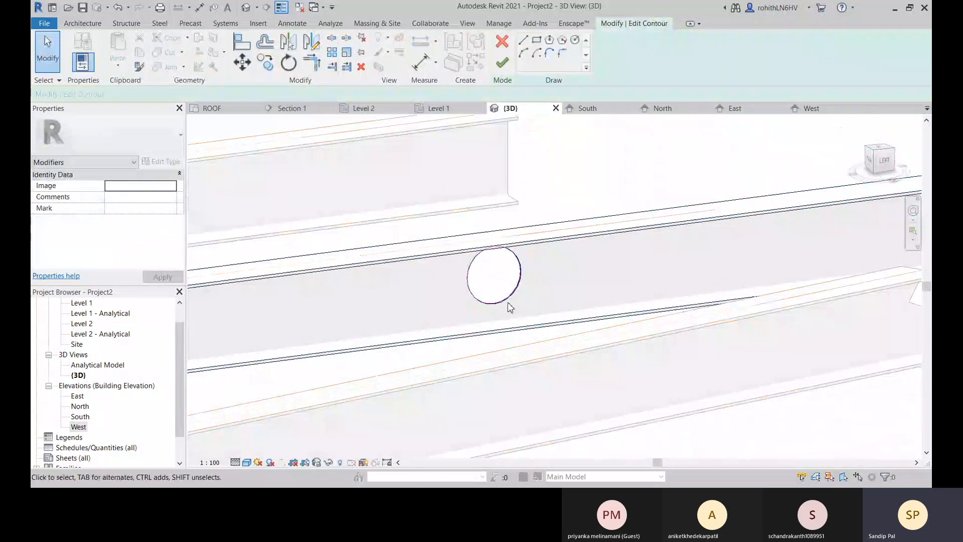
pyautogui.moveTo(512, 303)
pyautogui.keyDown('shift'); pyautogui.mouseDown(button='middle')
pyautogui.moveTo(510, 282)
pyautogui.moveTo(525, 304)
pyautogui.mouseUp(button='middle'); pyautogui.keyUp('shift')
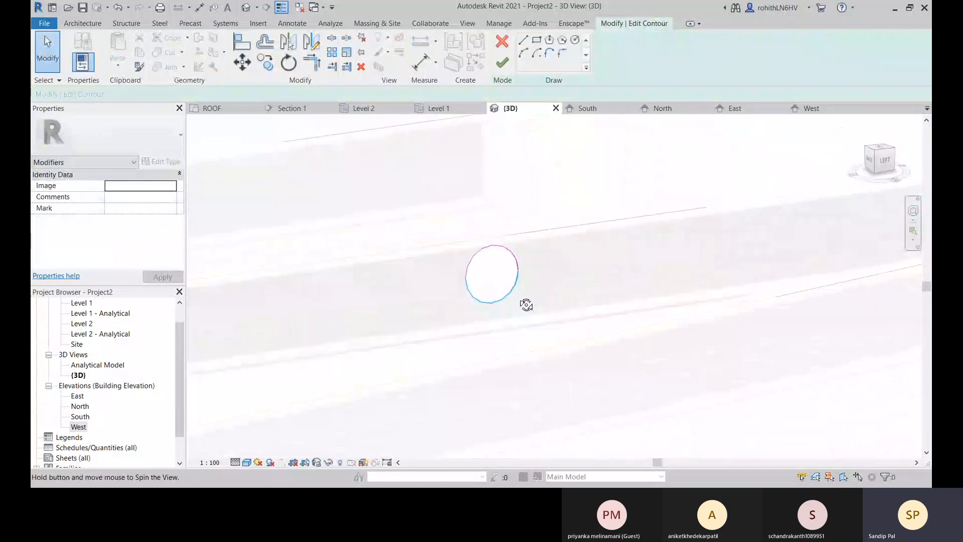
pyautogui.click(494, 298)
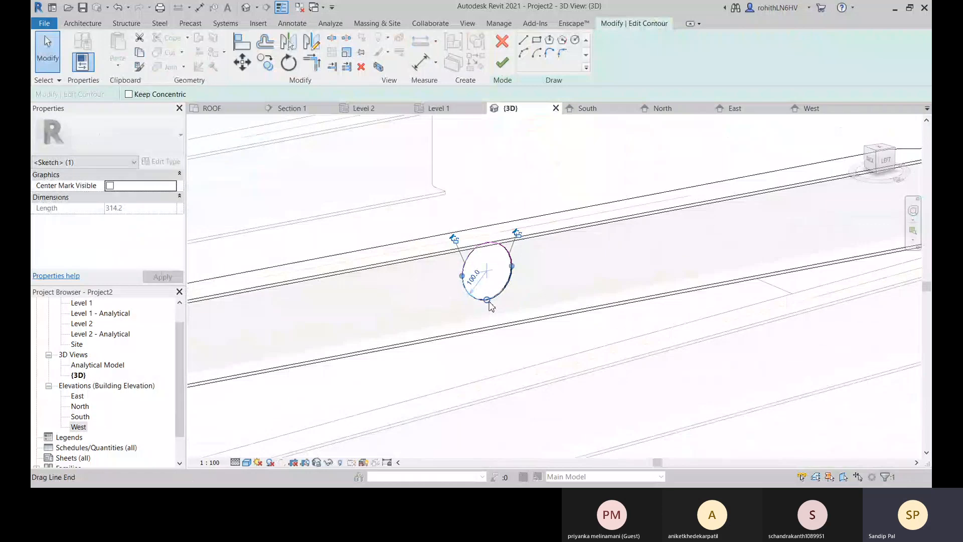
pyautogui.click(490, 306)
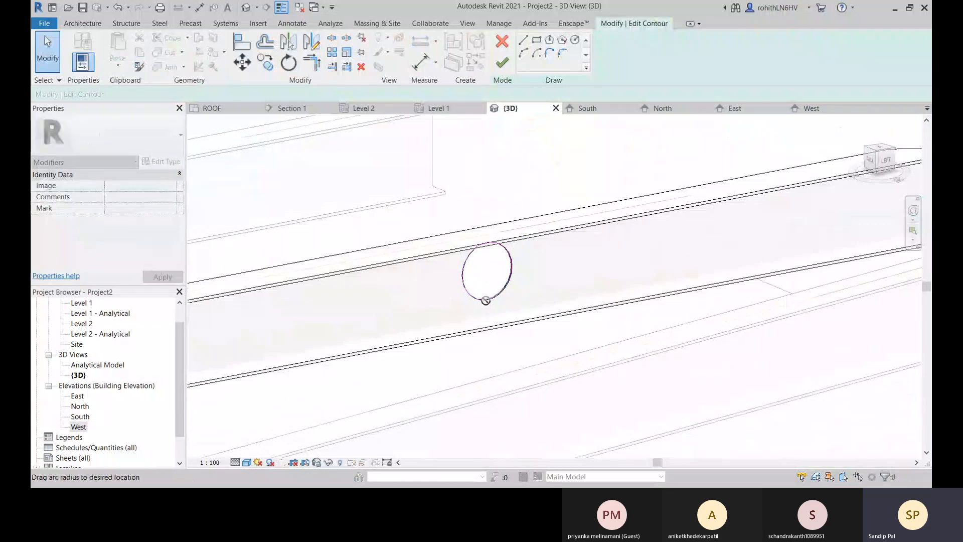
pyautogui.click(488, 301)
pyautogui.click(474, 279)
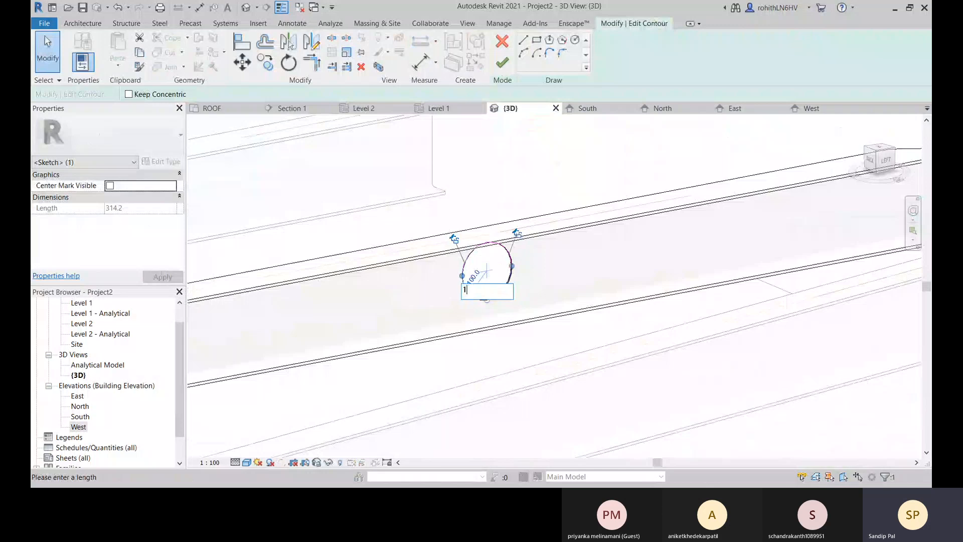
pyautogui.press('Return')
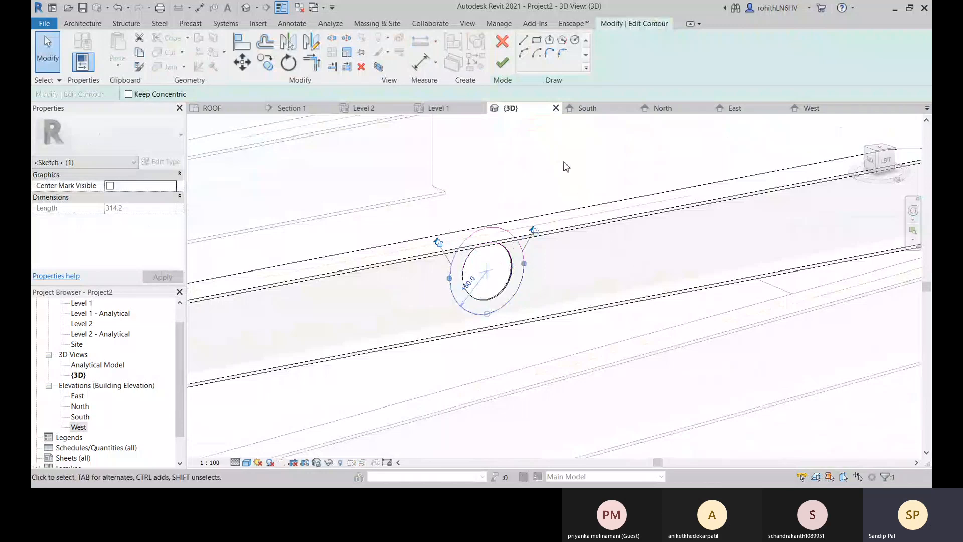
pyautogui.click(500, 63)
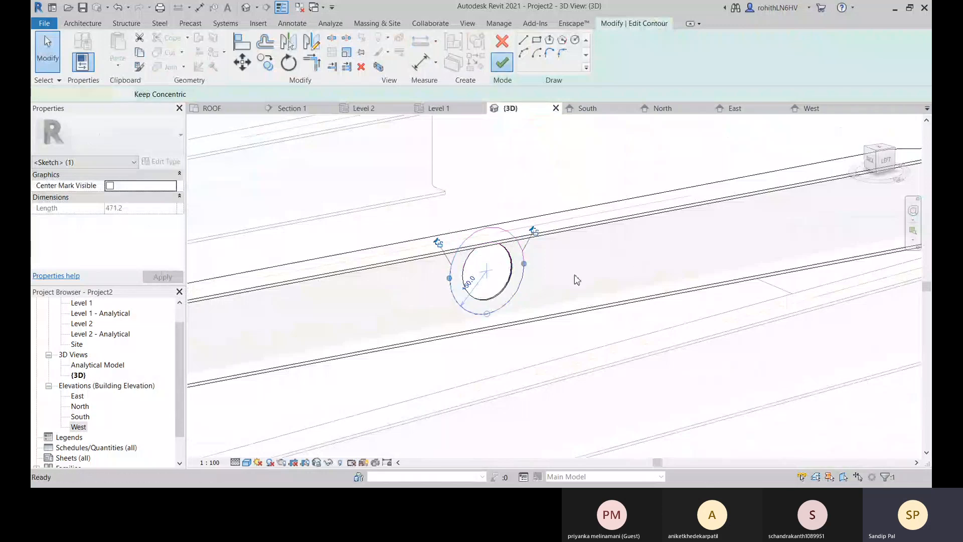
# Set the circular contour cut's boundary to Both and inspect how it limits the cut at the beam's upper flange.
pyautogui.keyDown('shift'); pyautogui.moveTo(575, 284); pyautogui.dragTo(507, 271, button='middle'); pyautogui.keyUp('shift')
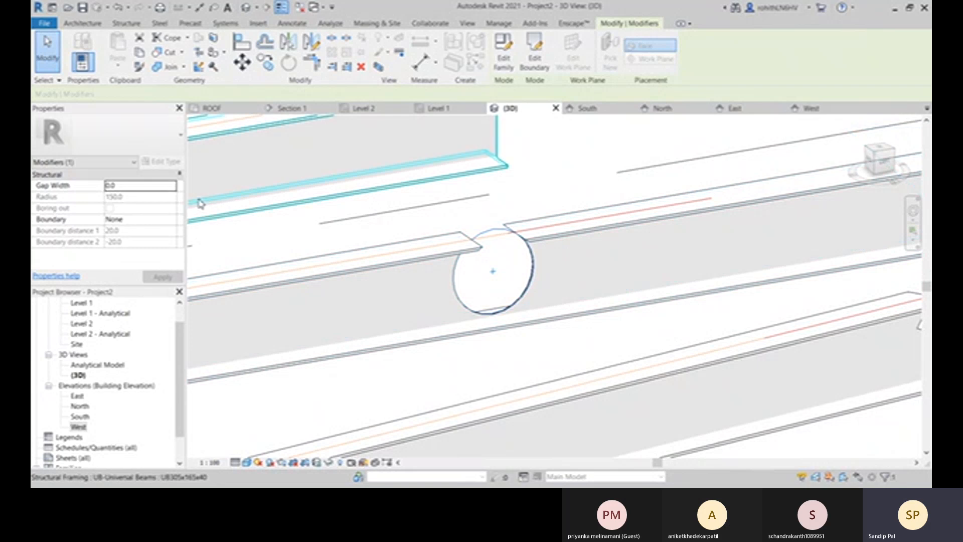
pyautogui.moveTo(524, 262); pyautogui.dragTo(554, 268, button='middle')
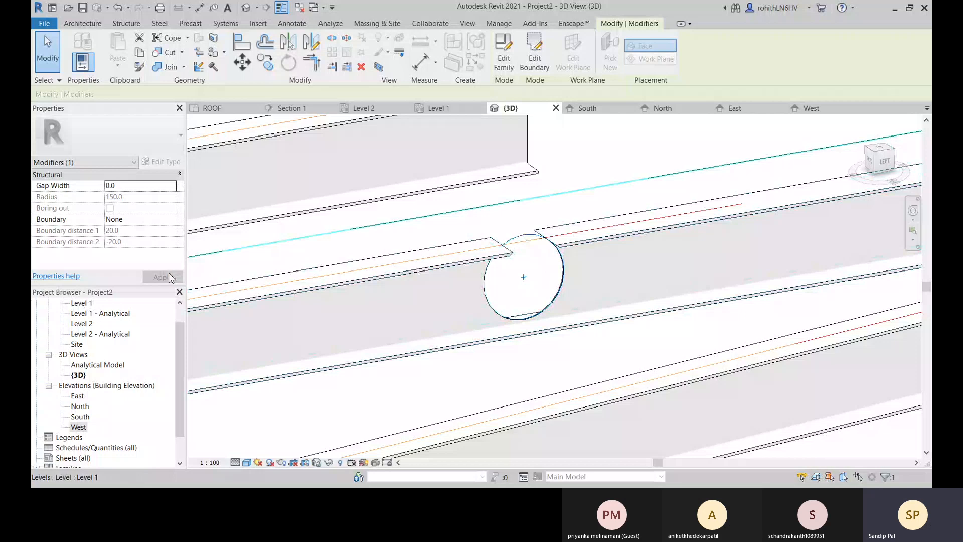
pyautogui.click(170, 221)
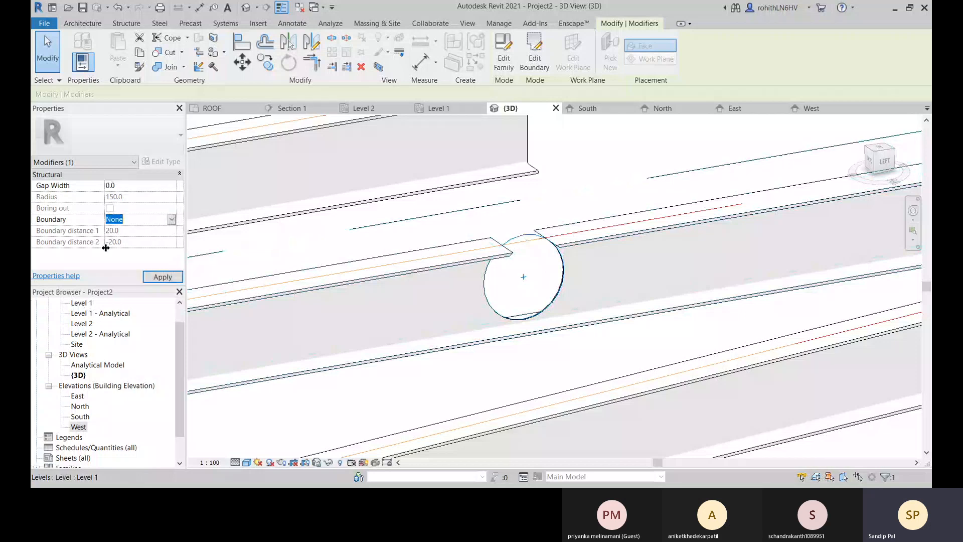
pyautogui.click(126, 264)
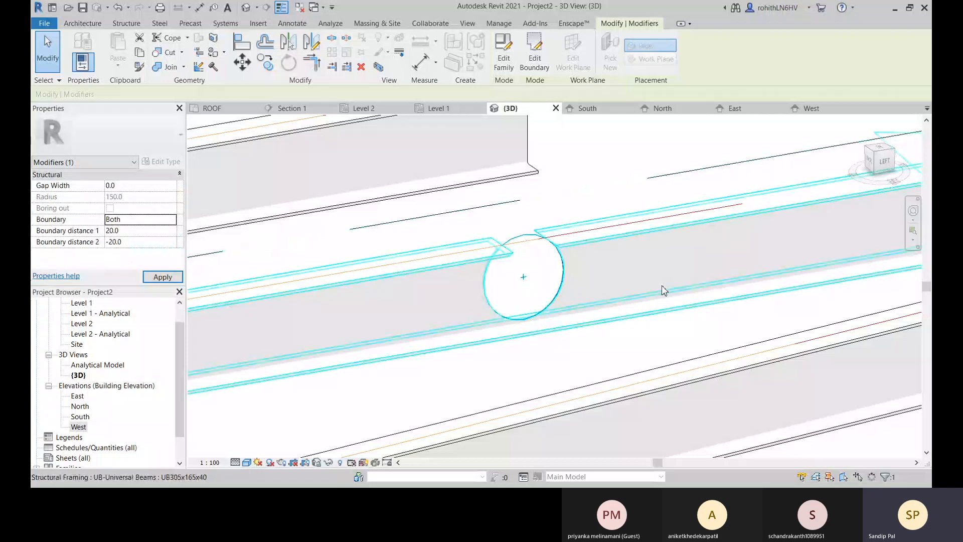
pyautogui.scroll(2, 532, 245)
pyautogui.scroll(2, 506, 247)
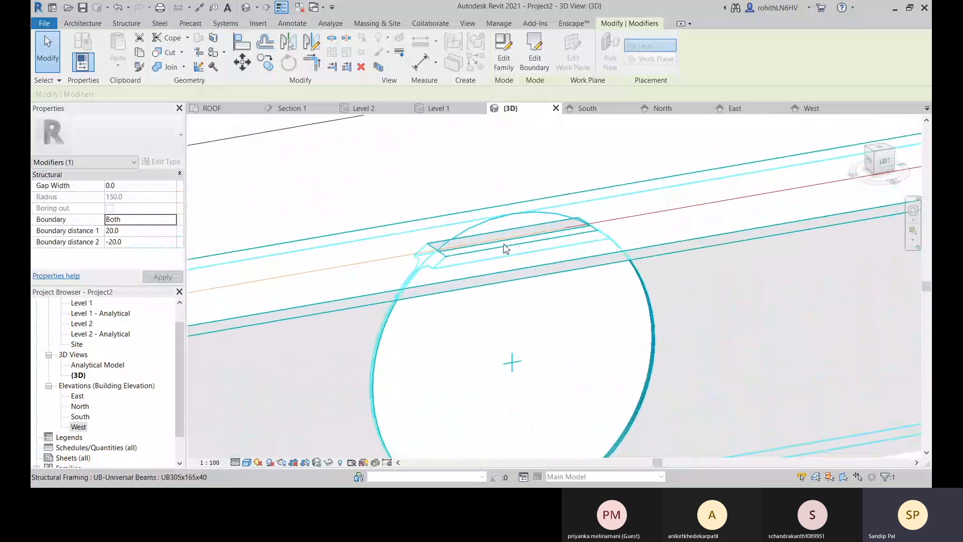
pyautogui.scroll(1, 456, 260)
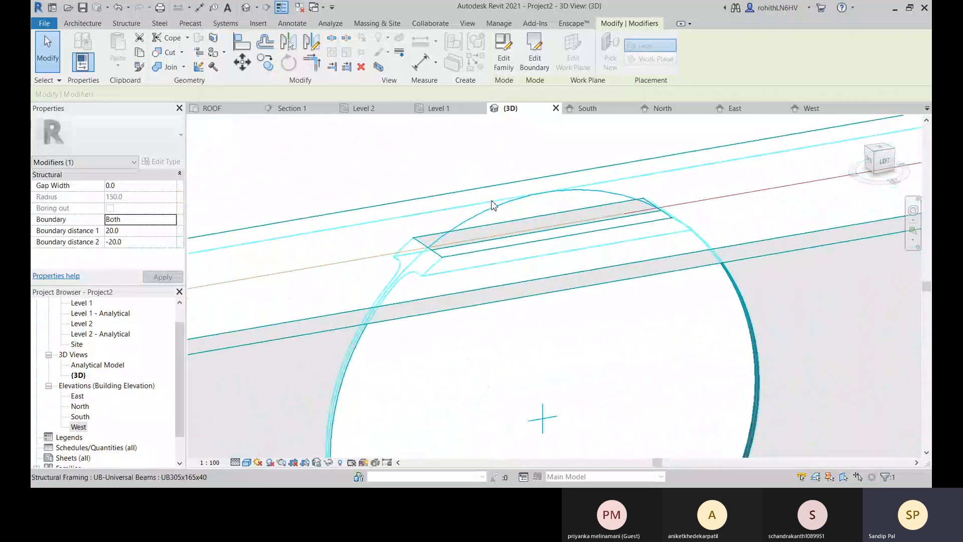
pyautogui.scroll(-1, 591, 228)
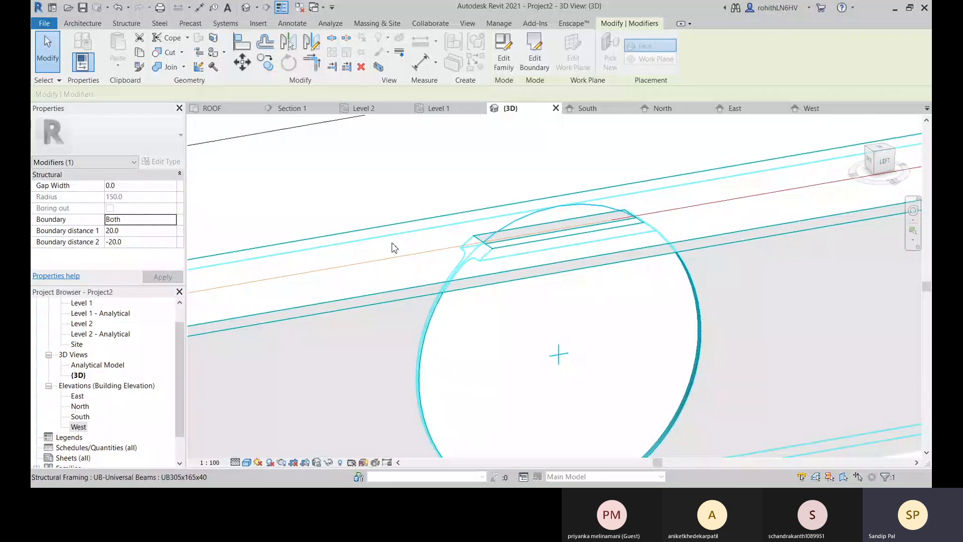
# Switch the contour cut's boundary to Side 1 and inspect the cut flange and web.
pyautogui.click(176, 224)
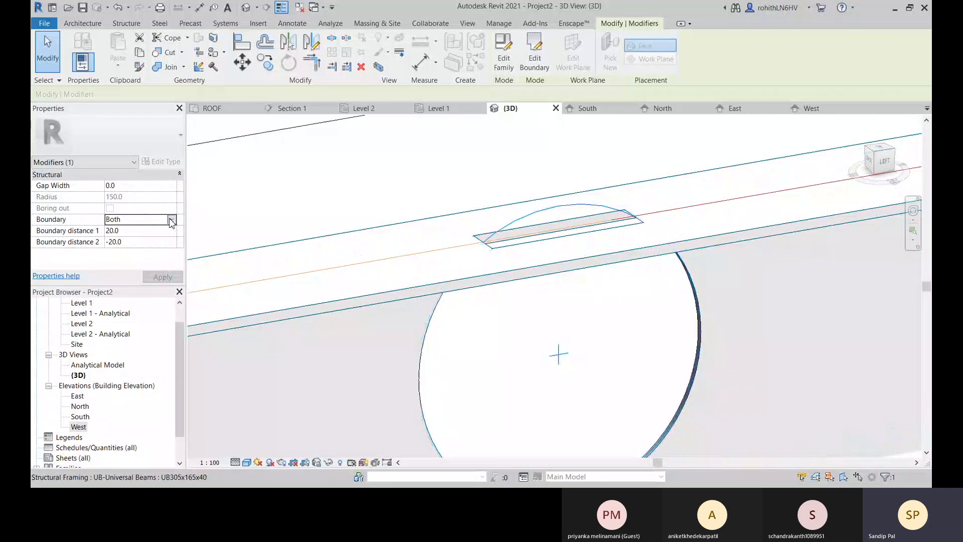
pyautogui.click(121, 241)
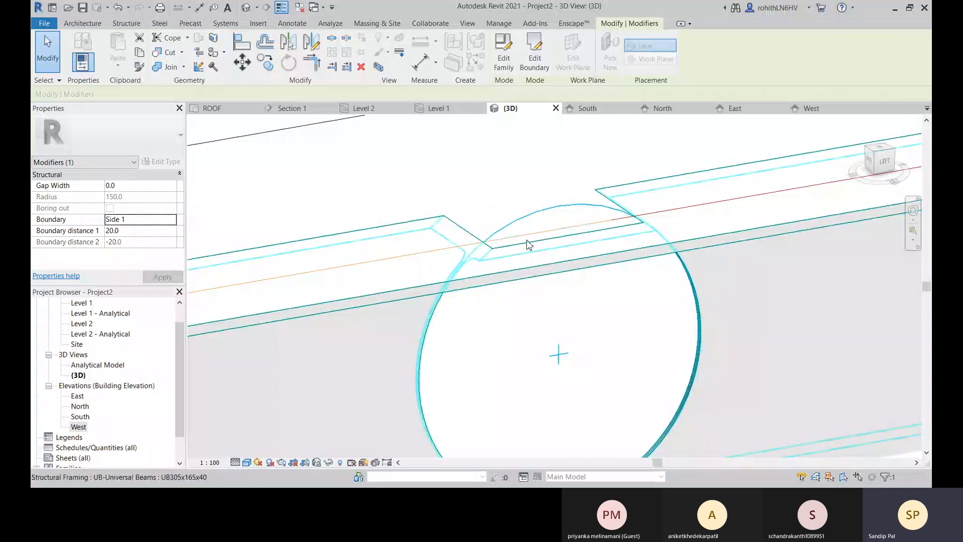
pyautogui.scroll(-2, 557, 253)
pyautogui.keyDown('shift'); pyautogui.moveTo(573, 262); pyautogui.dragTo(471, 314, button='middle'); pyautogui.keyUp('shift')
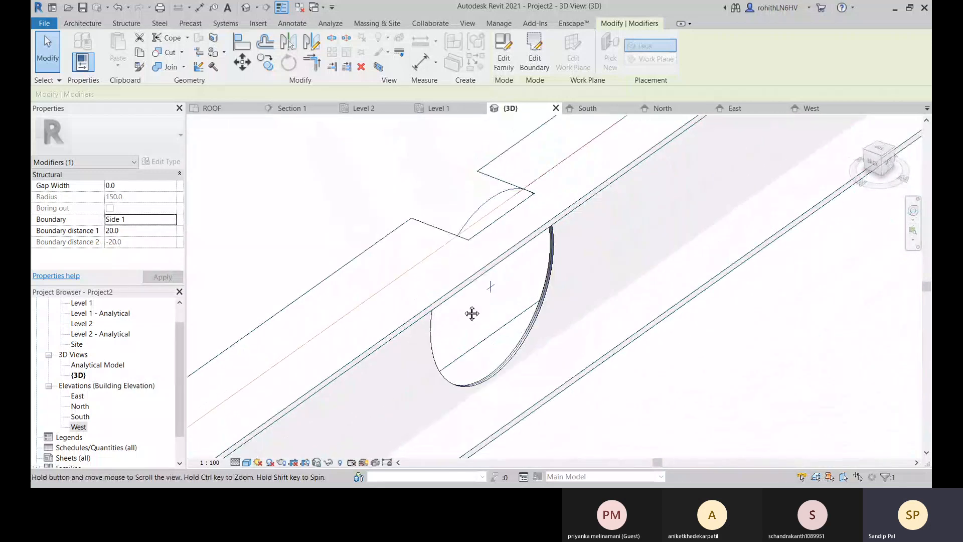
# Switch the contour cut's boundary to Side 2 and inspect the cut from the other side of the beam.
pyautogui.click(172, 221)
pyautogui.click(138, 252)
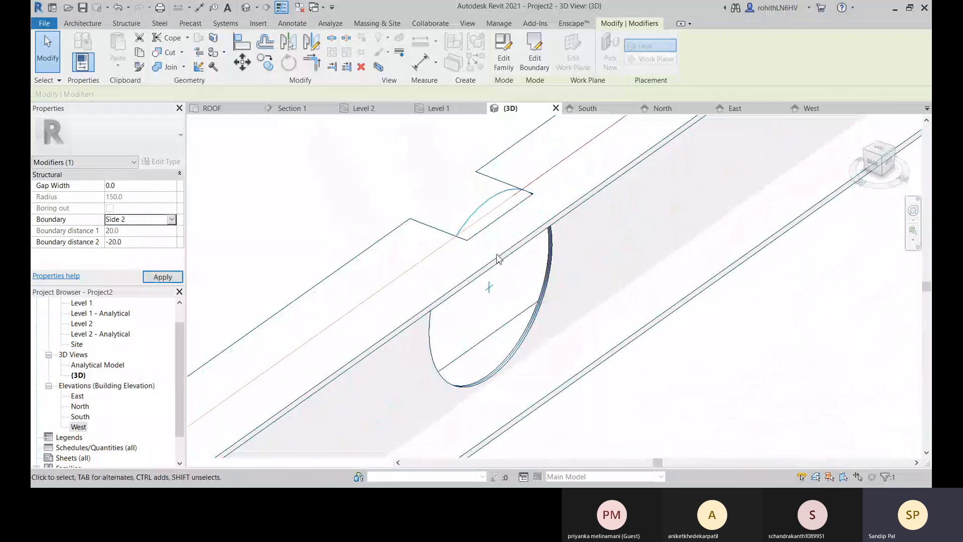
pyautogui.keyDown('shift'); pyautogui.moveTo(585, 259); pyautogui.dragTo(537, 230, button='middle'); pyautogui.keyUp('shift')
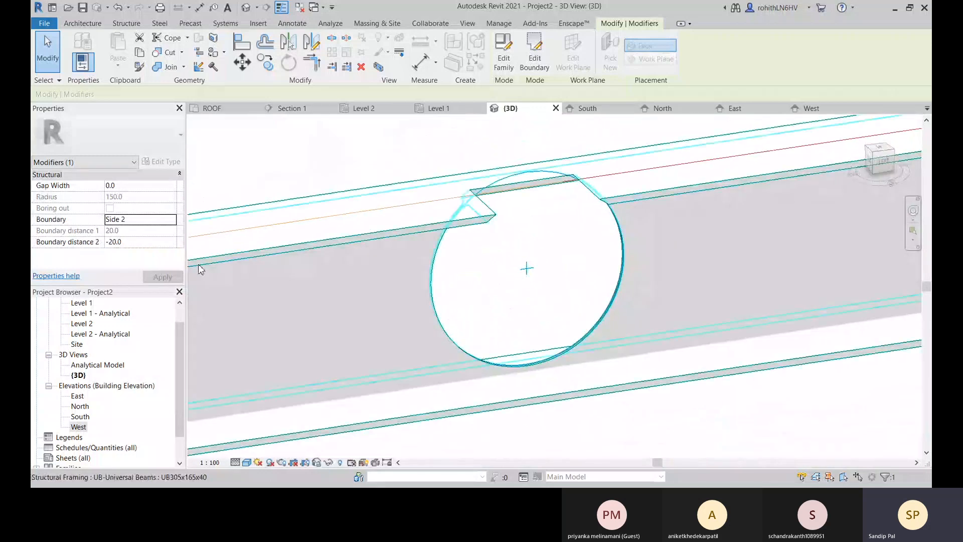
# Set the contour cut's boundary distance 2 to 0 and inspect the opening from both sides of the web.
pyautogui.click(173, 224)
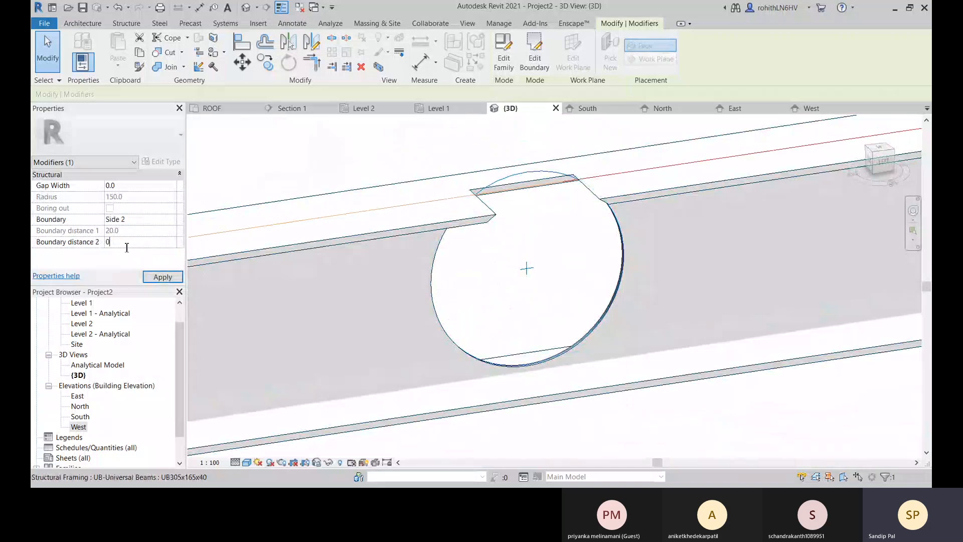
pyautogui.keyDown('shift'); pyautogui.moveTo(594, 226); pyautogui.dragTo(457, 297, button='middle'); pyautogui.keyUp('shift')
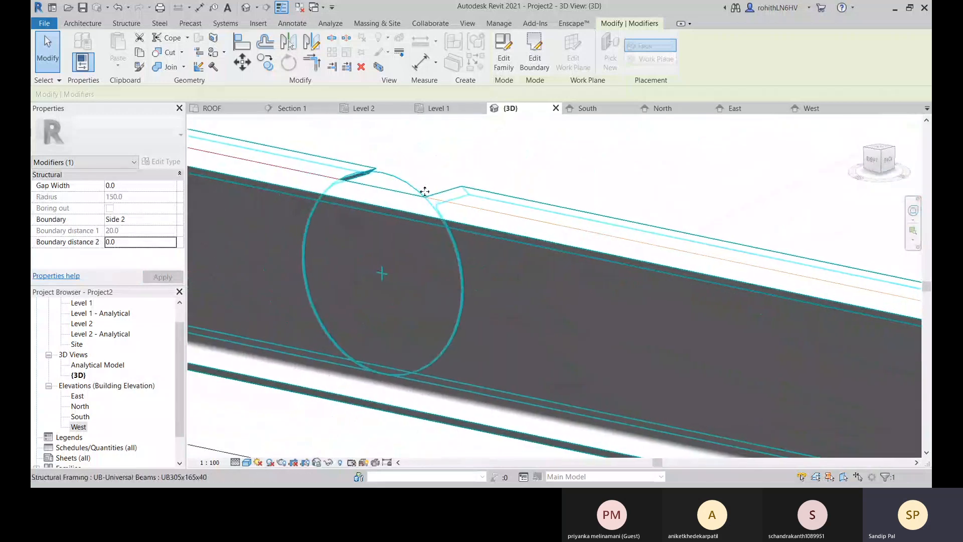
pyautogui.keyDown('shift'); pyautogui.moveTo(392, 210); pyautogui.dragTo(378, 261, button='middle'); pyautogui.keyUp('shift')
pyautogui.moveTo(378, 261)
pyautogui.mouseDown(button='middle')
pyautogui.moveTo(488, 188)
pyautogui.moveTo(447, 338)
pyautogui.moveTo(452, 316)
pyautogui.moveTo(481, 339)
pyautogui.moveTo(453, 348)
pyautogui.moveTo(386, 262)
pyautogui.mouseUp(button='middle')
# Return the contour cut's boundary to Both and inspect the cut through the upper flange and the web.
pyautogui.click(149, 221)
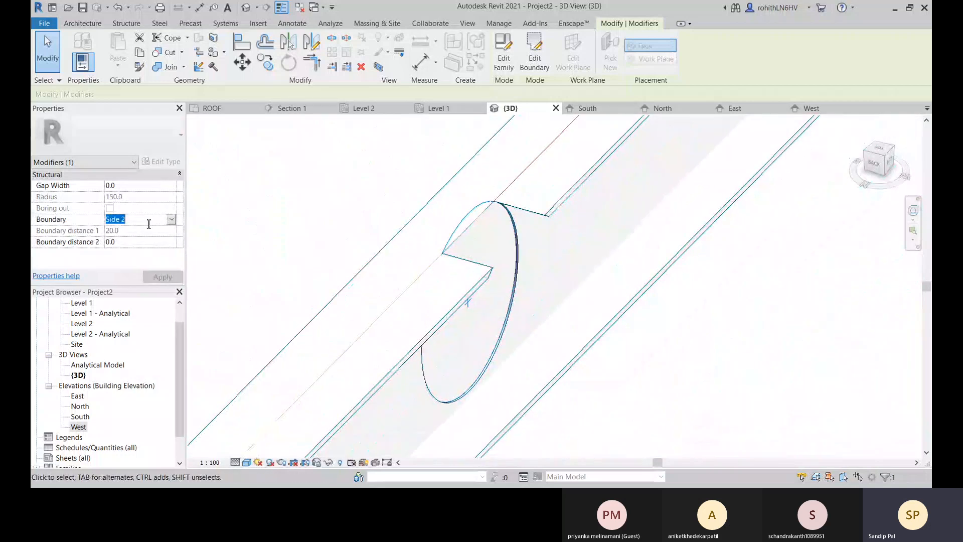
pyautogui.click(172, 220)
pyautogui.click(137, 236)
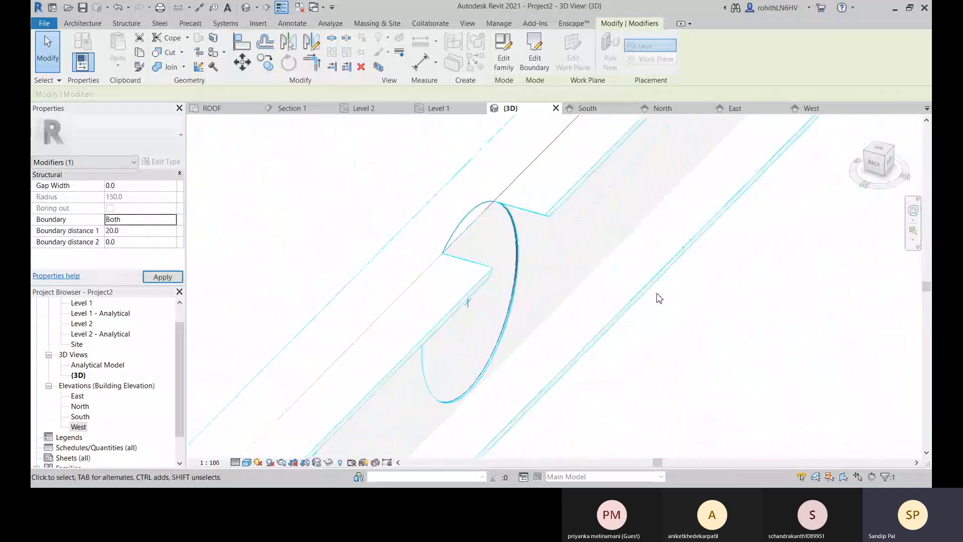
pyautogui.scroll(3, 485, 239)
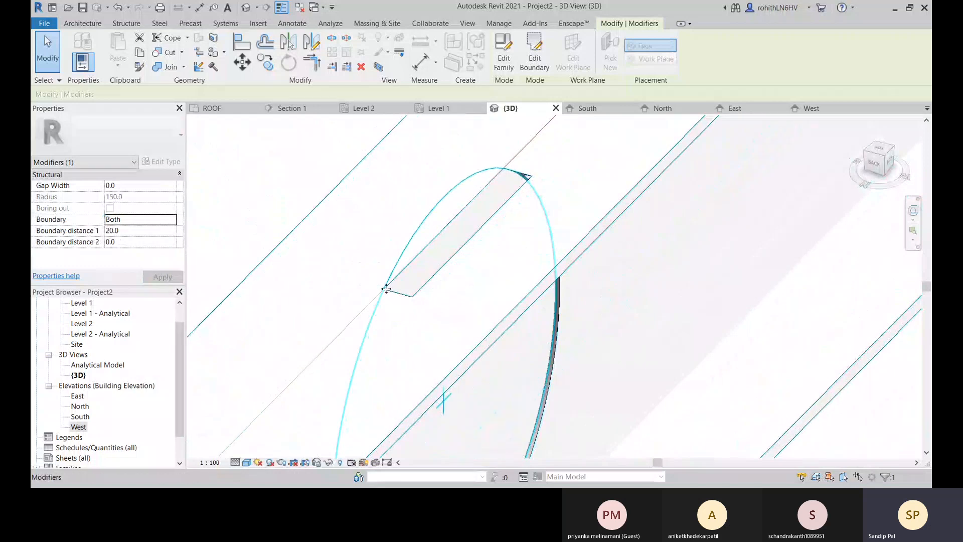
pyautogui.scroll(-2, 537, 174)
pyautogui.moveTo(467, 264); pyautogui.dragTo(501, 258, button='middle')
pyautogui.keyDown('shift'); pyautogui.moveTo(617, 283); pyautogui.dragTo(589, 251, button='middle'); pyautogui.keyUp('shift')
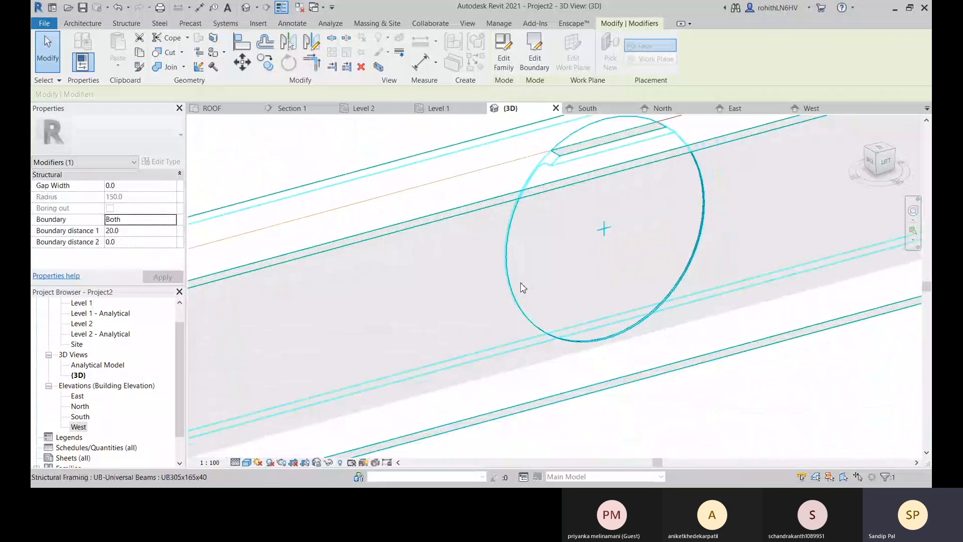
# Examine the contour cut's lower edge closely from several angles to see how deep it goes relative to the web thickness.
pyautogui.click(141, 242)
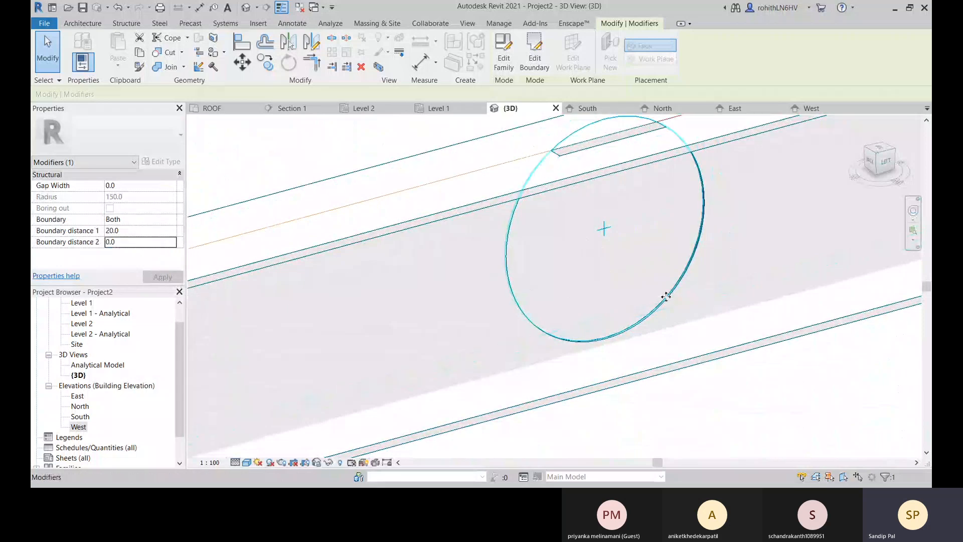
pyautogui.keyDown('shift'); pyautogui.moveTo(637, 328); pyautogui.dragTo(452, 336, button='middle'); pyautogui.keyUp('shift')
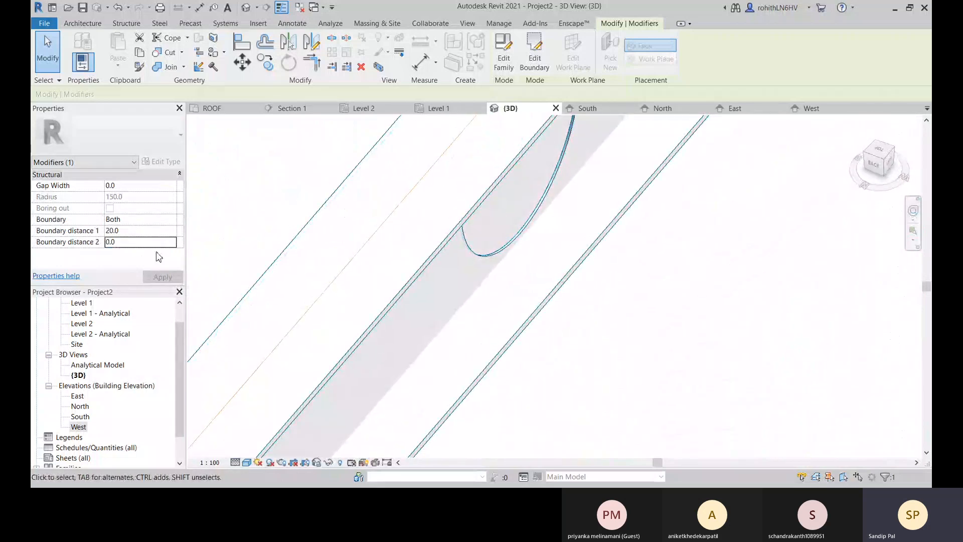
pyautogui.scroll(3, 613, 241)
pyautogui.scroll(1, 415, 247)
pyautogui.scroll(4, 467, 239)
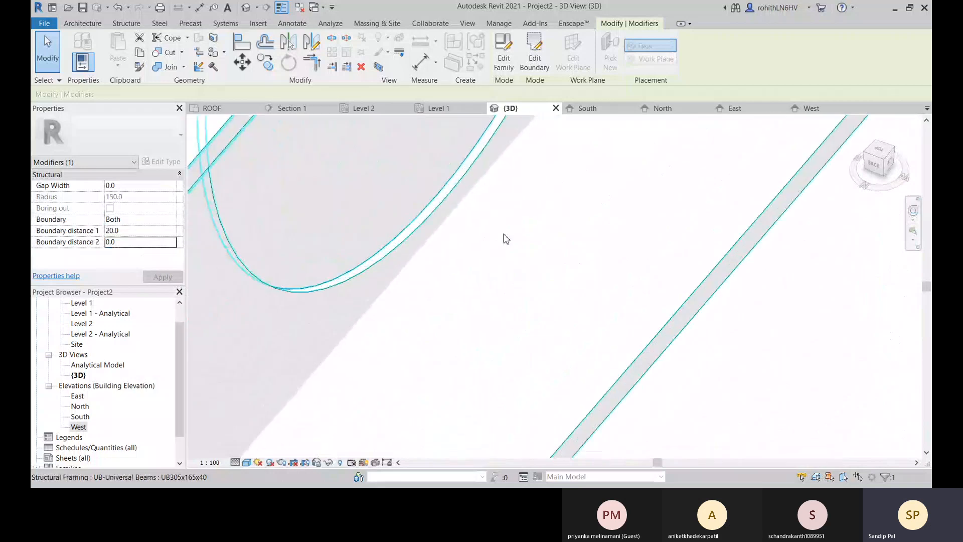
pyautogui.moveTo(411, 252); pyautogui.dragTo(489, 300, button='middle')
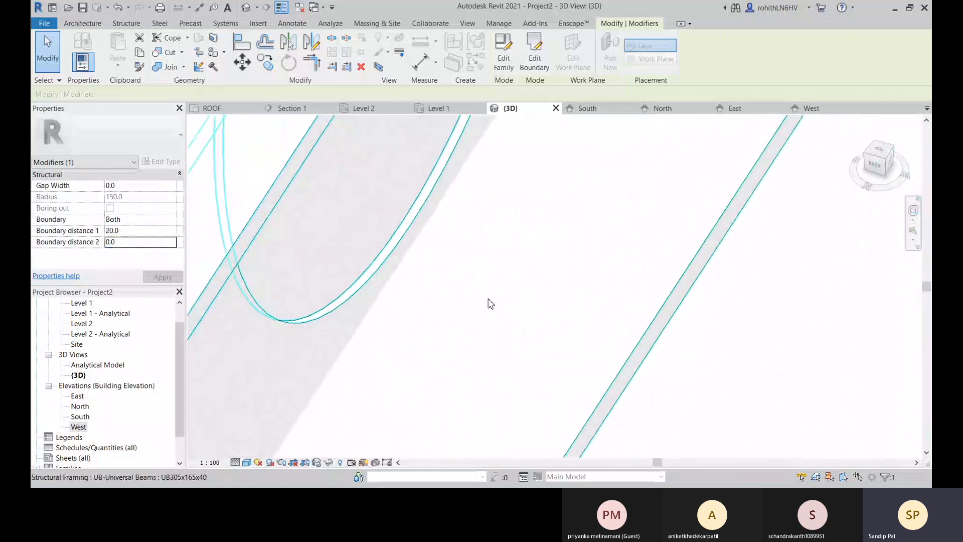
pyautogui.scroll(-1, 364, 290)
pyautogui.moveTo(344, 308); pyautogui.dragTo(445, 305, button='middle')
pyautogui.scroll(-4, 246, 240)
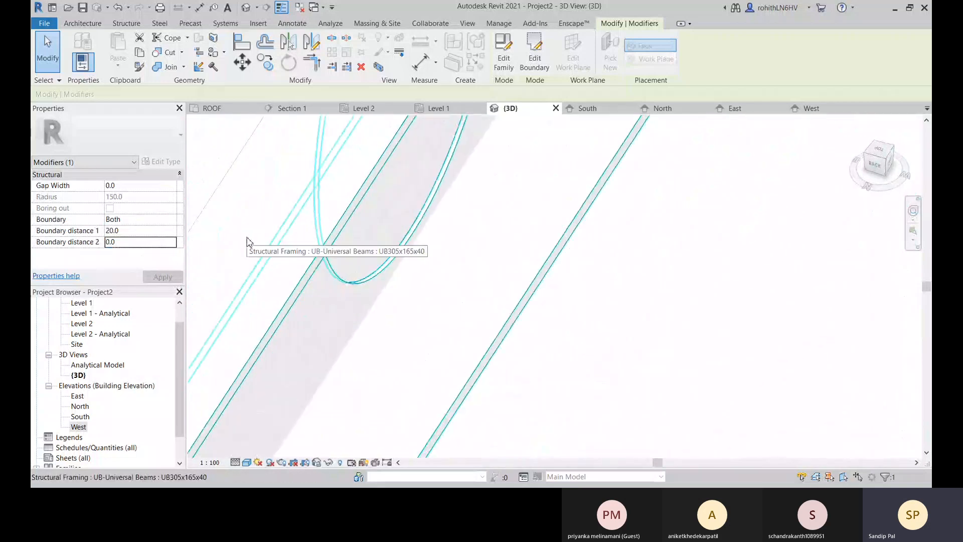
pyautogui.scroll(5, 333, 274)
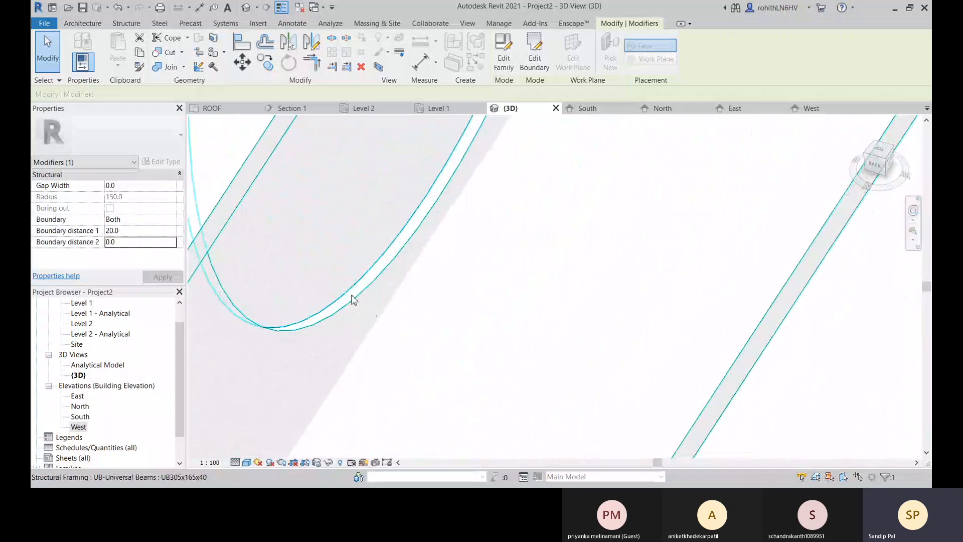
pyautogui.scroll(-4, 337, 305)
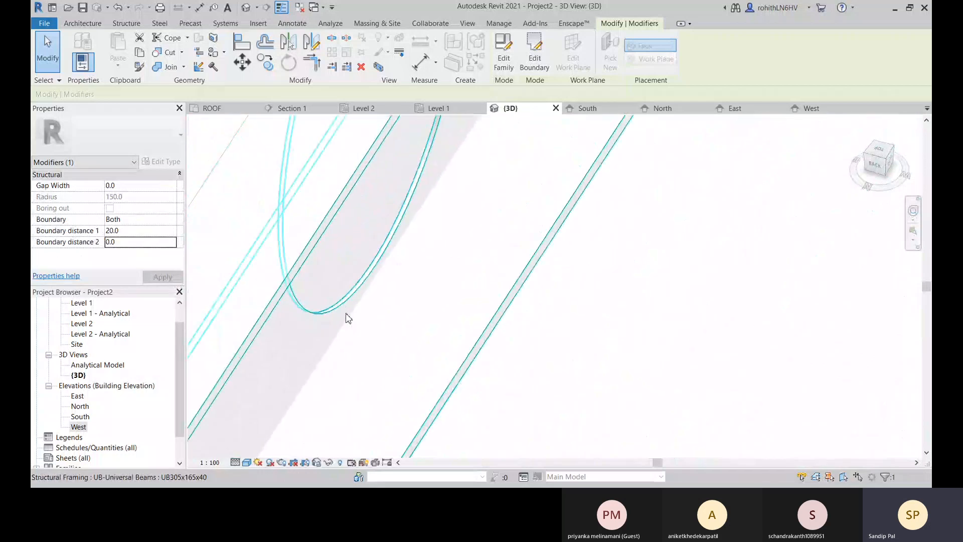
pyautogui.keyDown('shift'); pyautogui.moveTo(346, 317); pyautogui.dragTo(604, 321, button='middle'); pyautogui.keyUp('shift')
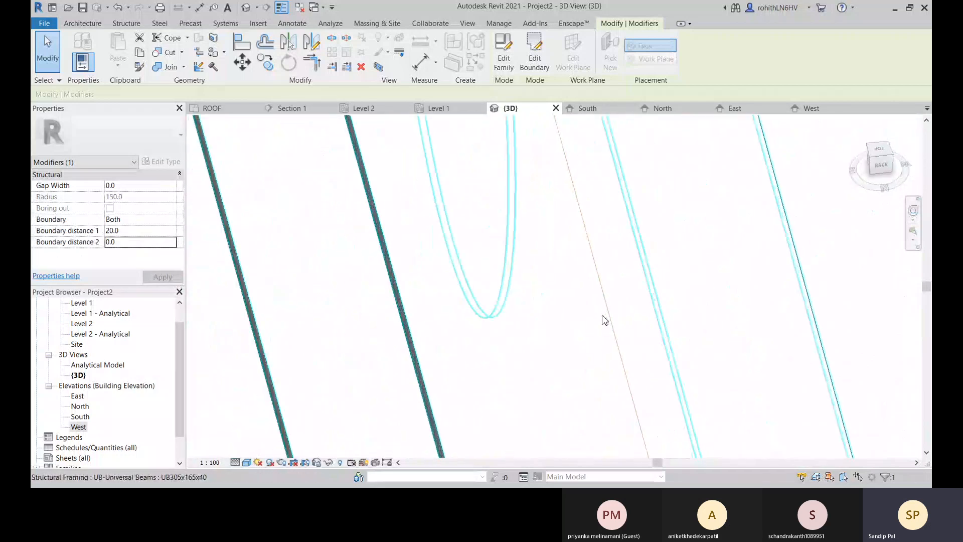
pyautogui.scroll(3, 545, 329)
pyautogui.keyDown('shift'); pyautogui.moveTo(530, 325); pyautogui.dragTo(511, 324, button='middle'); pyautogui.keyUp('shift')
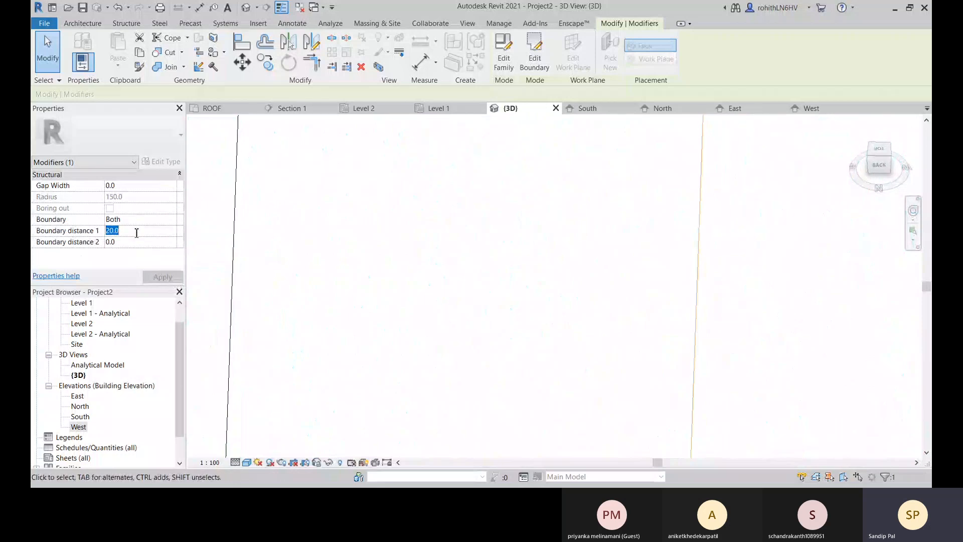
# Set the contour cut's boundary distance 2 to -20 and inspect the opening through the web.
pyautogui.click(139, 243)
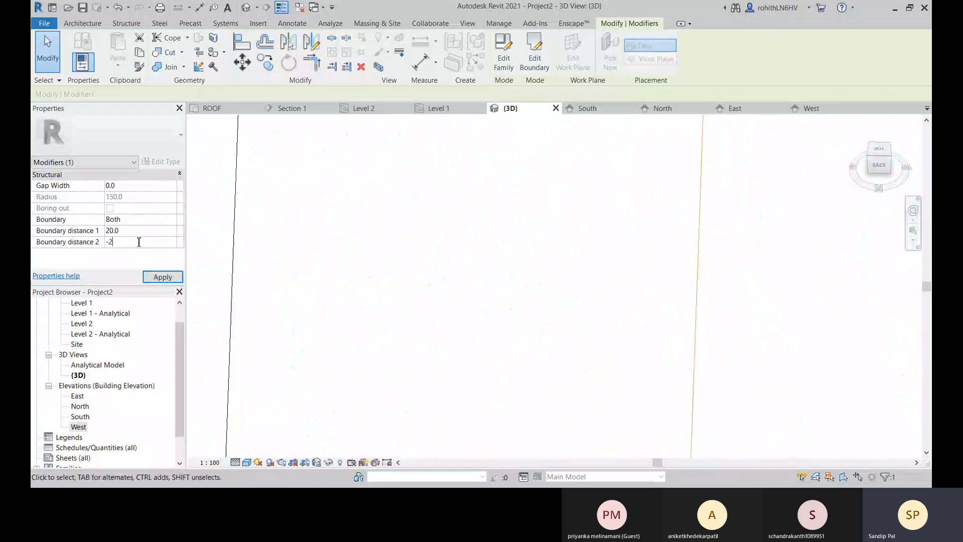
pyautogui.scroll(-6, 670, 254)
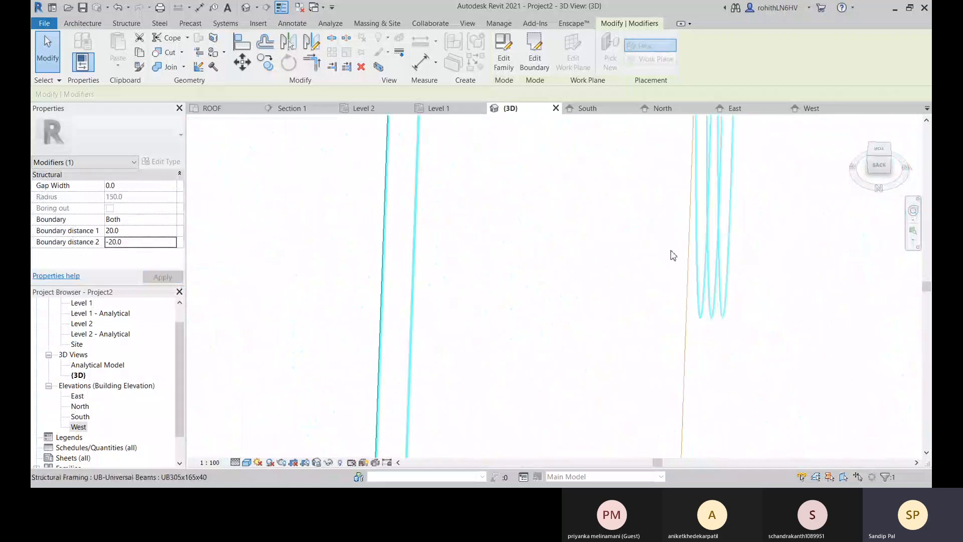
pyautogui.keyDown('shift'); pyautogui.moveTo(670, 292); pyautogui.dragTo(553, 307, button='middle'); pyautogui.keyUp('shift')
pyautogui.scroll(4, 553, 307)
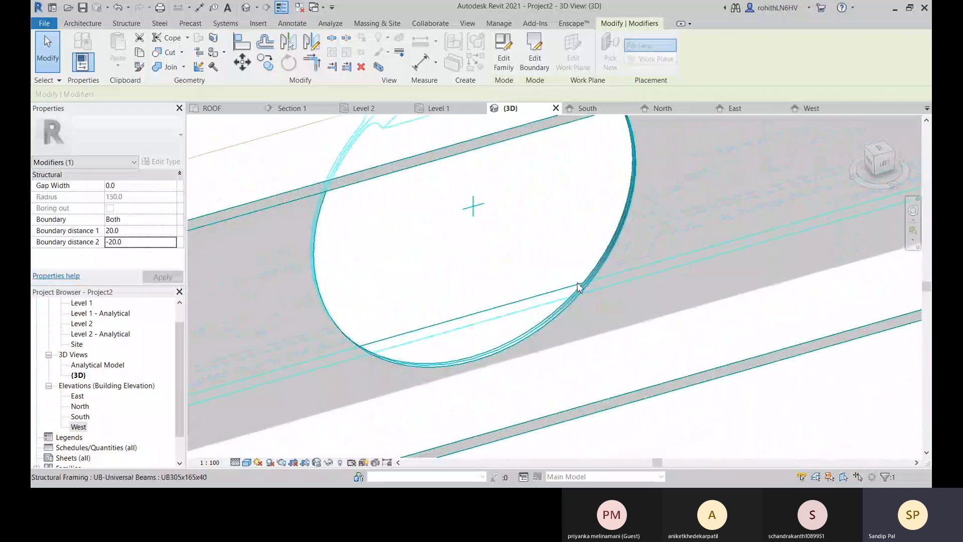
pyautogui.scroll(4, 512, 345)
pyautogui.scroll(-6, 512, 341)
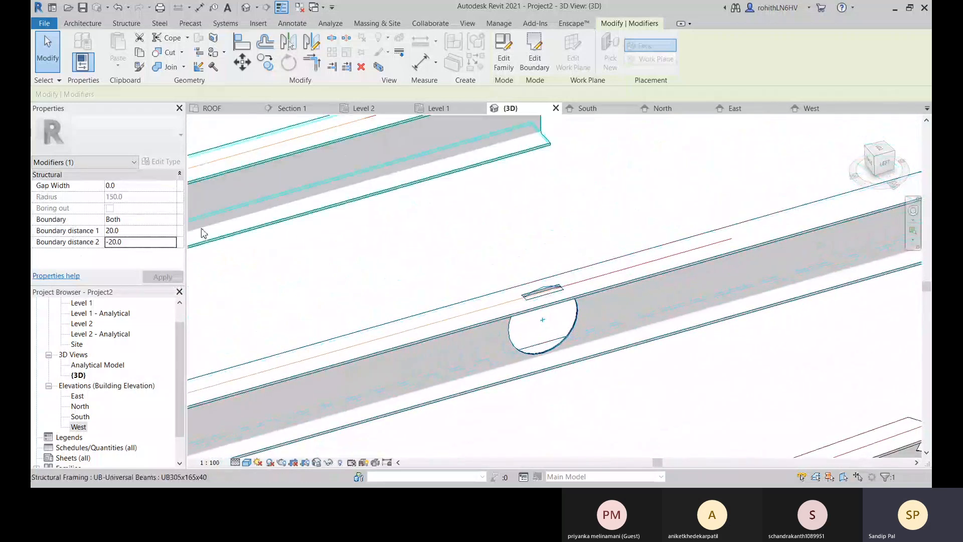
# Set the contour cut's gap width to 50 and inspect the enlarged opening around the sketched circle from both sides.
pyautogui.click(120, 185)
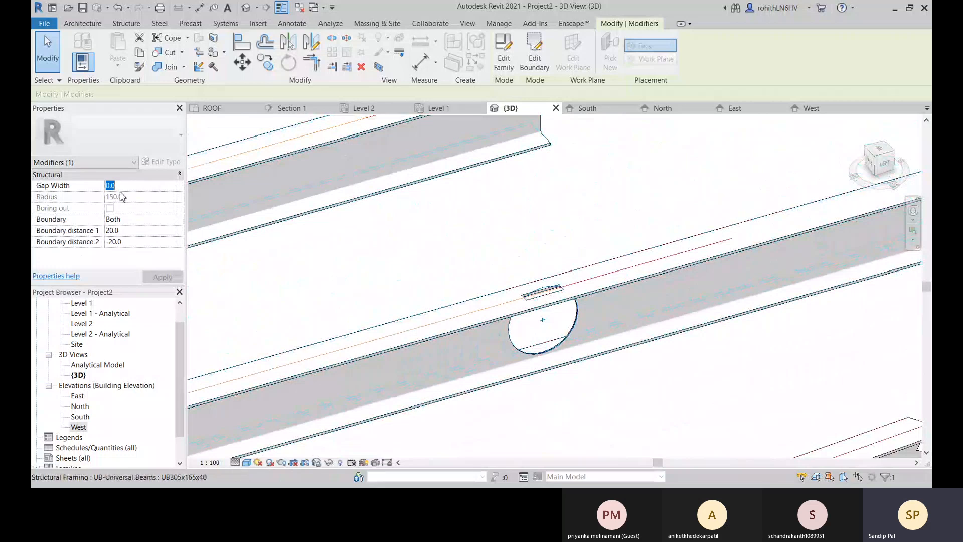
pyautogui.scroll(5, 567, 317)
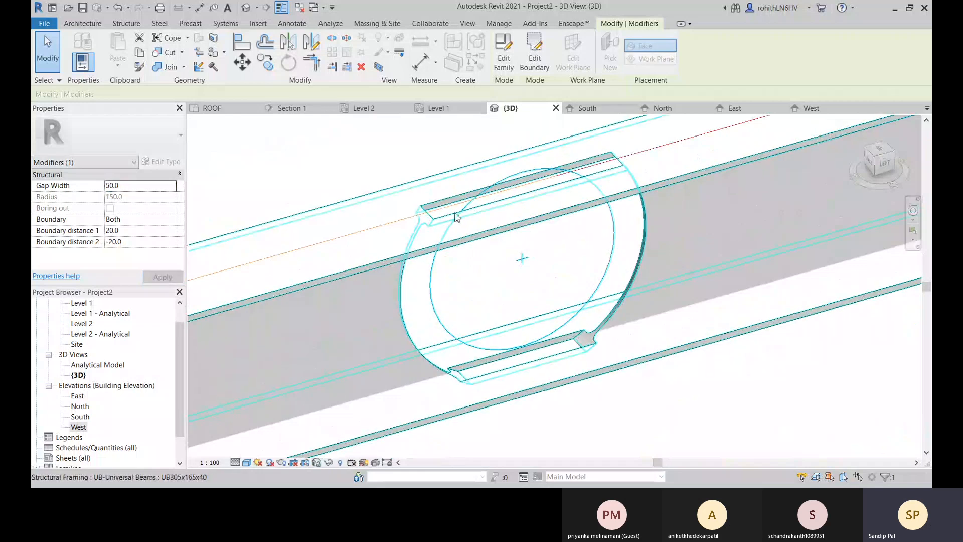
pyautogui.keyDown('shift'); pyautogui.moveTo(552, 361); pyautogui.dragTo(512, 396, button='middle'); pyautogui.keyUp('shift')
pyautogui.keyDown('shift'); pyautogui.moveTo(504, 347); pyautogui.dragTo(542, 344, button='middle'); pyautogui.keyUp('shift')
pyautogui.scroll(-1, 465, 317)
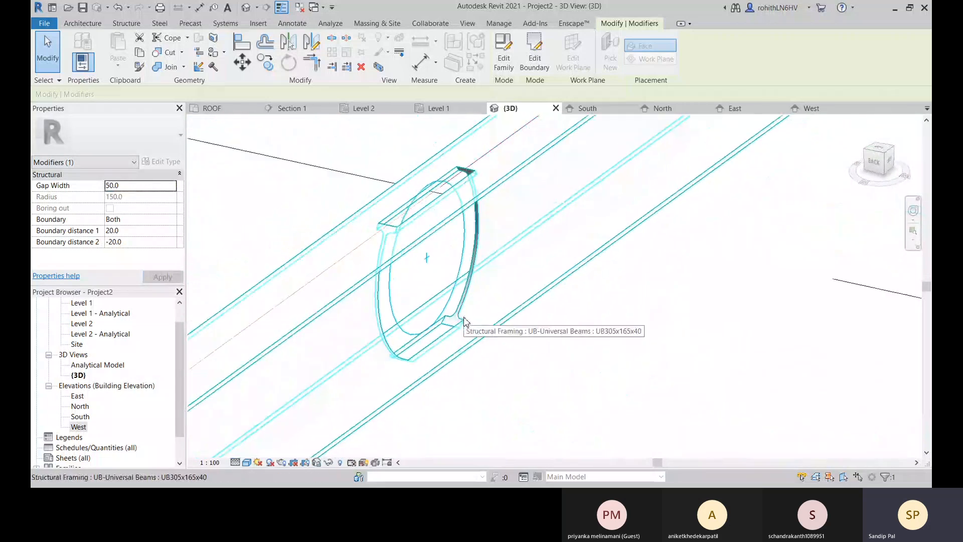
pyautogui.keyDown('shift'); pyautogui.moveTo(464, 318); pyautogui.dragTo(453, 241, button='middle'); pyautogui.keyUp('shift')
pyautogui.scroll(2, 447, 248)
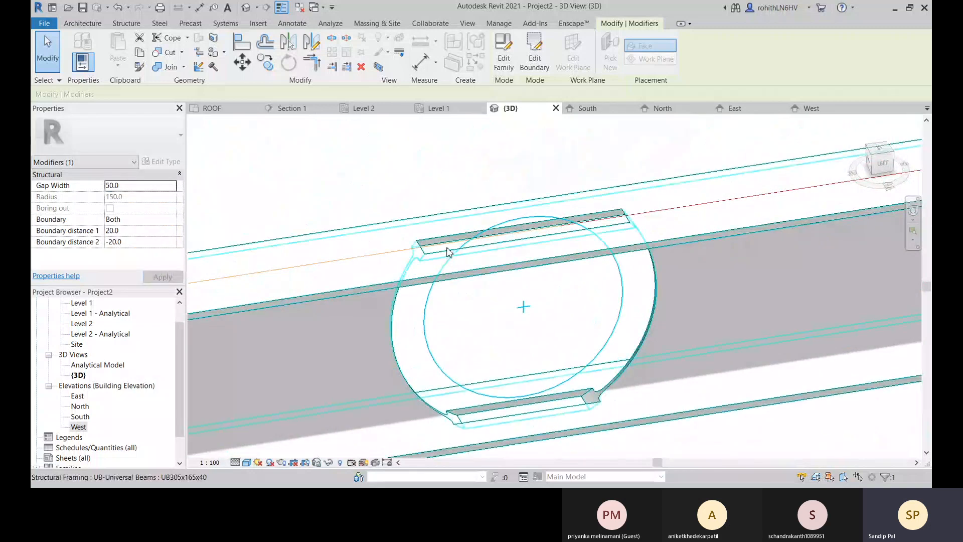
# Set the contour cut's gap width to 0 and inspect the circular opening in the beam.
pyautogui.scroll(2, 449, 241)
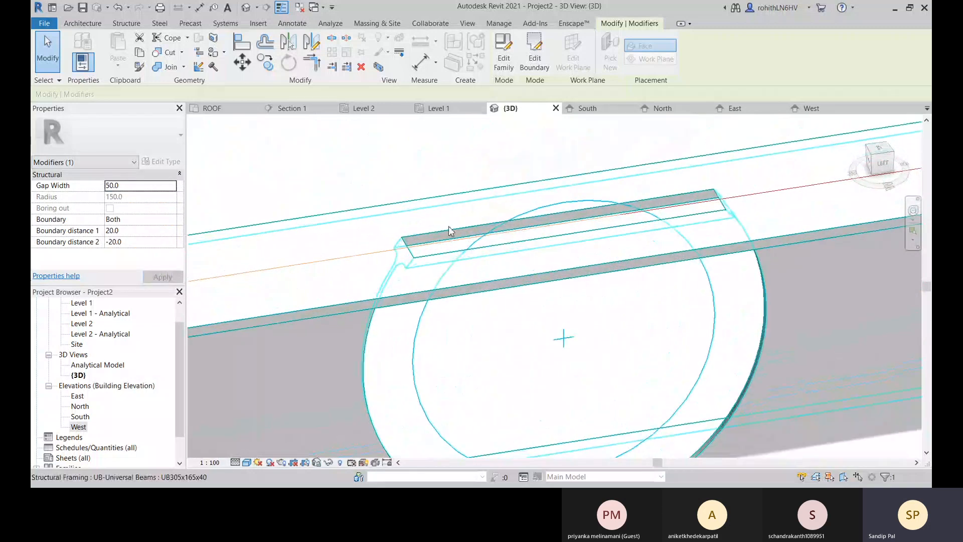
pyautogui.click(134, 185)
pyautogui.write('0')
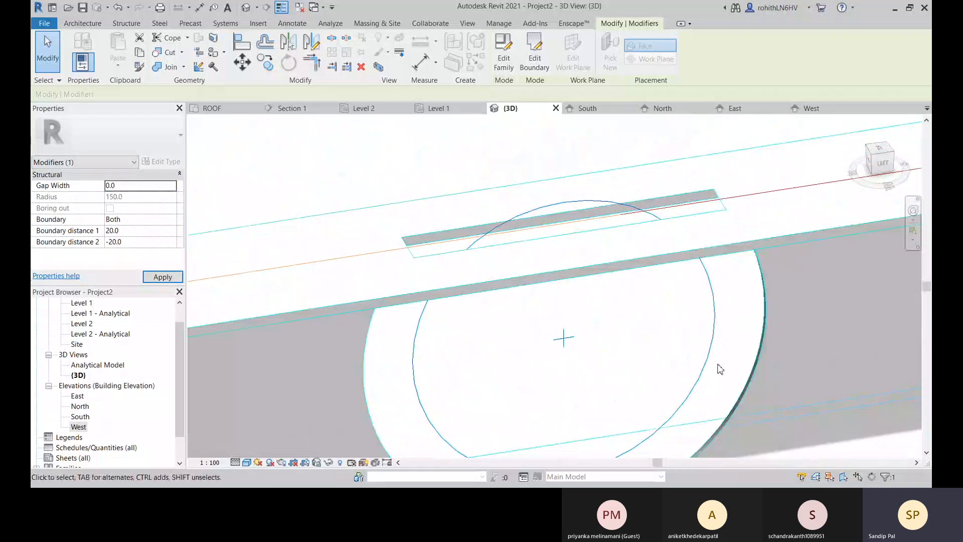
pyautogui.scroll(-5, 686, 331)
pyautogui.keyDown('shift'); pyautogui.moveTo(647, 328); pyautogui.dragTo(580, 290, button='middle'); pyautogui.keyUp('shift')
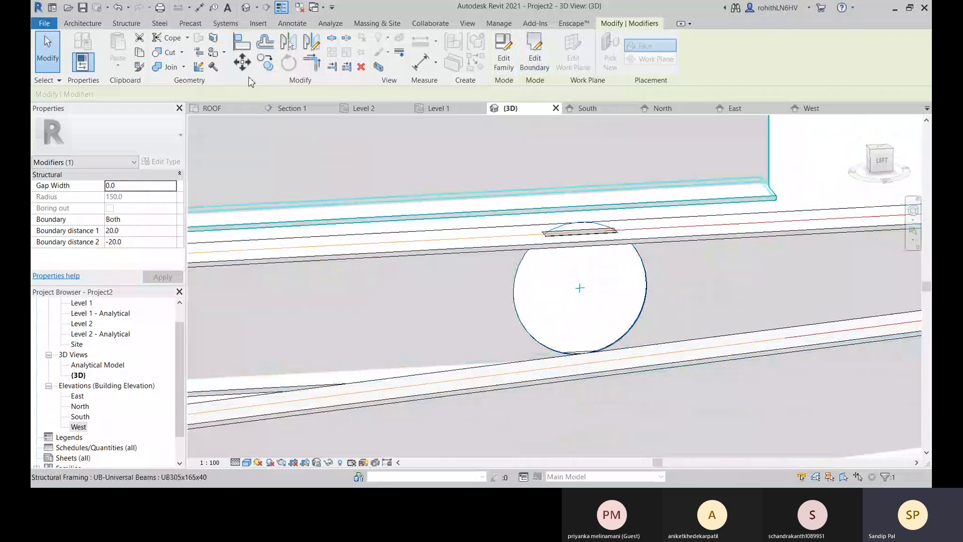
# Try to move the circular contour cut lower on the beam's web.
pyautogui.click(243, 62)
pyautogui.keyDown('shift'); pyautogui.moveTo(579, 293); pyautogui.dragTo(543, 327, button='middle'); pyautogui.keyUp('shift')
pyautogui.click(537, 317)
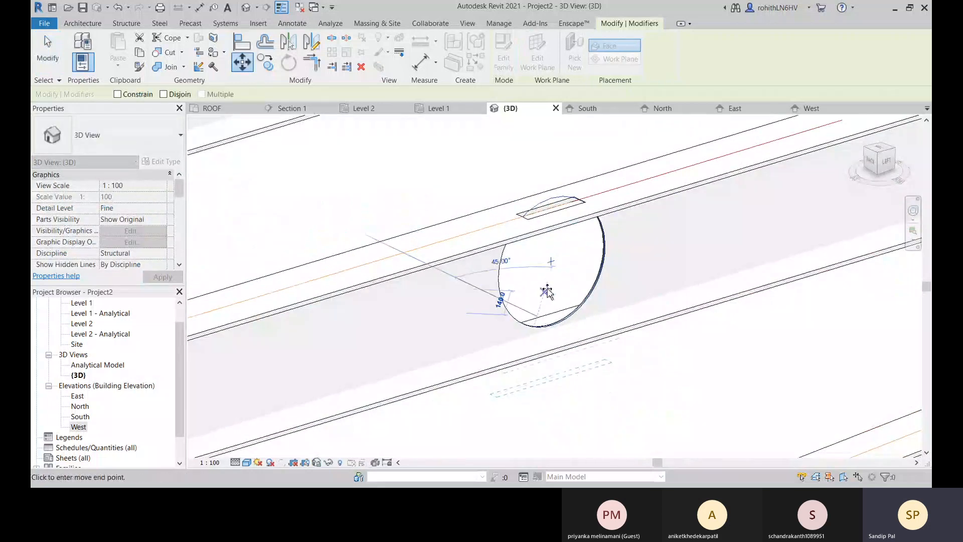
pyautogui.click(546, 322)
pyautogui.keyDown('shift'); pyautogui.moveTo(545, 322); pyautogui.dragTo(546, 280, button='middle'); pyautogui.keyUp('shift')
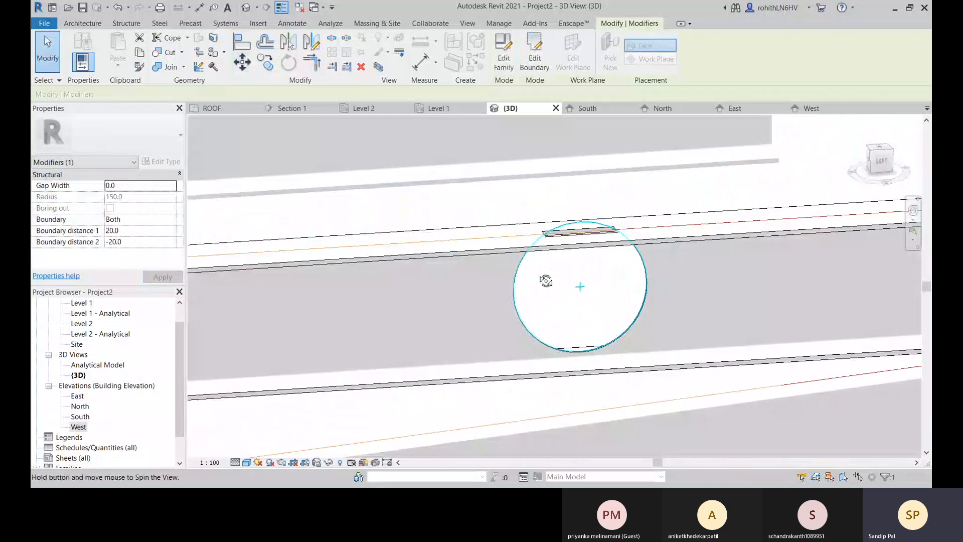
# Edit the contour cut's boundary circle to a radius of 120 and inspect the cut at the upper flange.
pyautogui.click(528, 61)
pyautogui.click(644, 270)
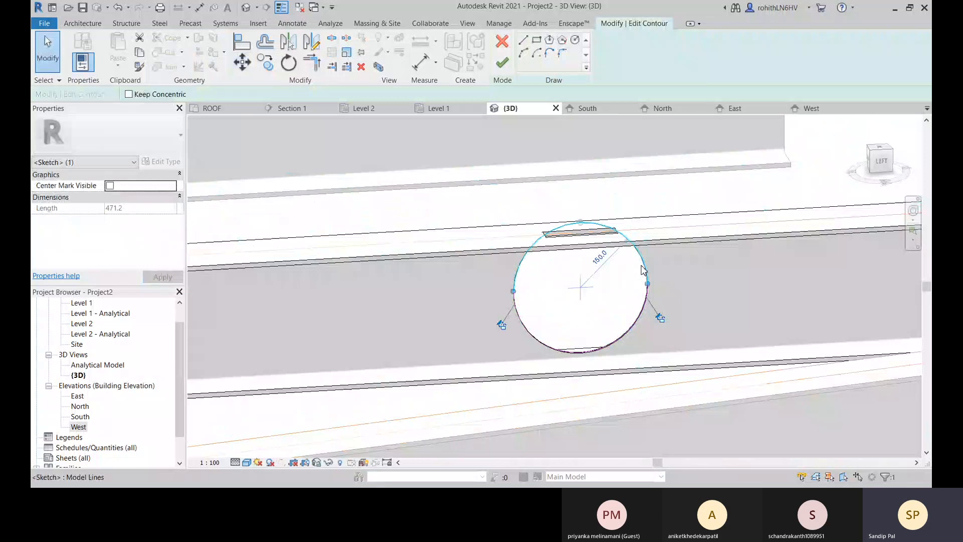
pyautogui.click(606, 258)
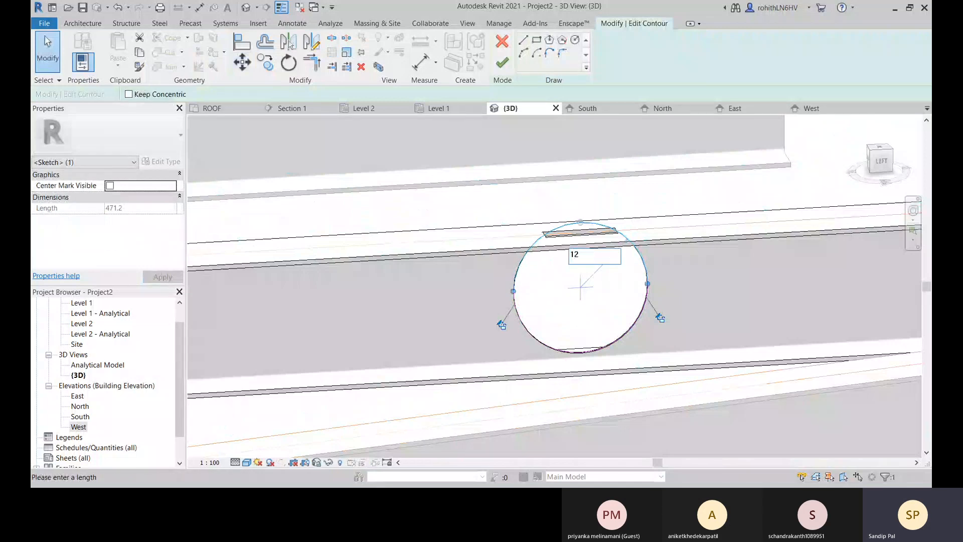
pyautogui.press('Return')
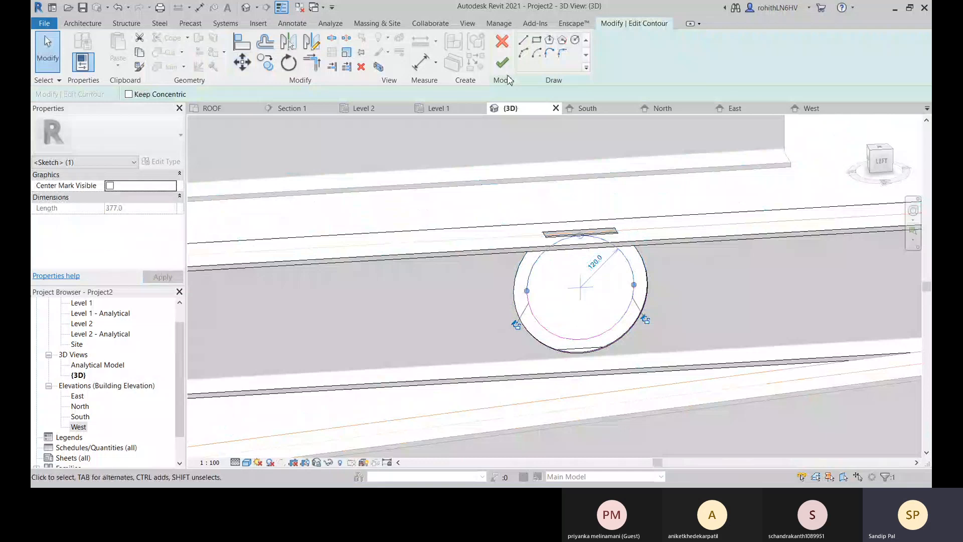
pyautogui.click(502, 63)
pyautogui.keyDown('shift'); pyautogui.moveTo(733, 412); pyautogui.dragTo(600, 303, button='middle'); pyautogui.keyUp('shift')
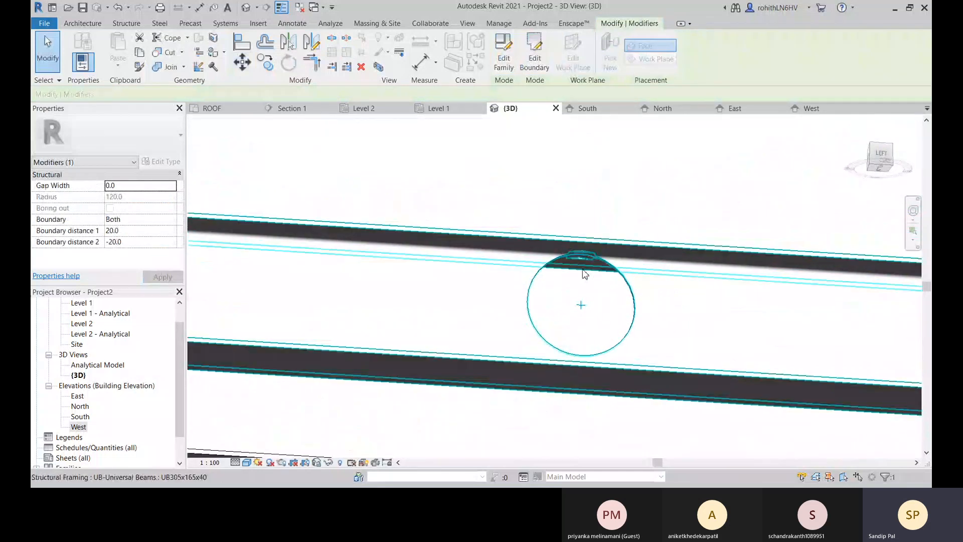
pyautogui.scroll(5, 584, 274)
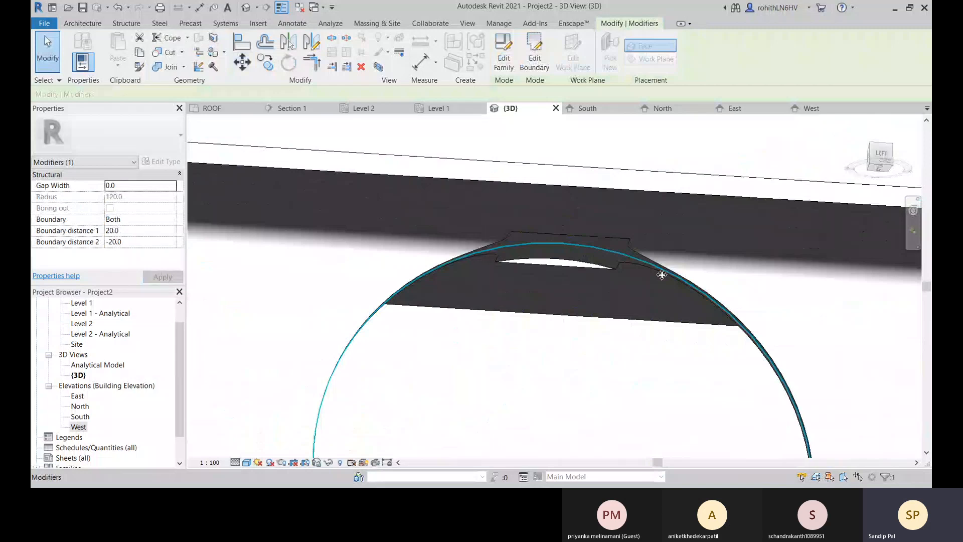
pyautogui.scroll(-3, 662, 275)
# Edit the contour cut's boundary circle to a radius of 110 and inspect the opening in the web.
pyautogui.doubleClick(623, 264)
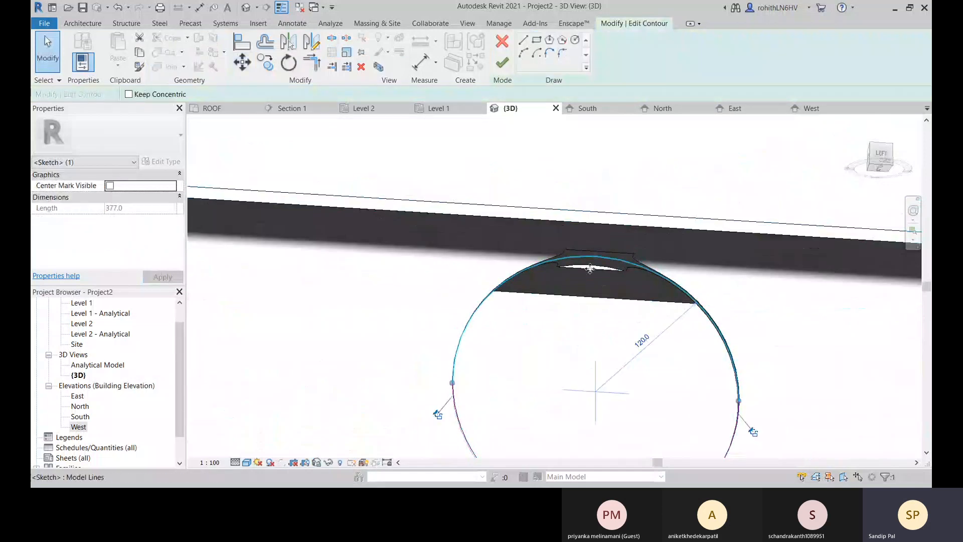
pyautogui.click(641, 340)
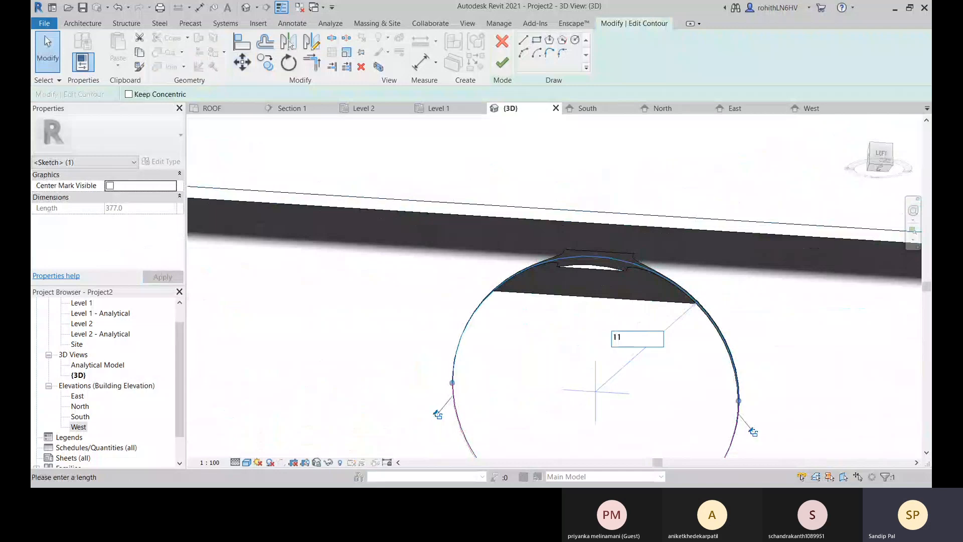
pyautogui.press('Return')
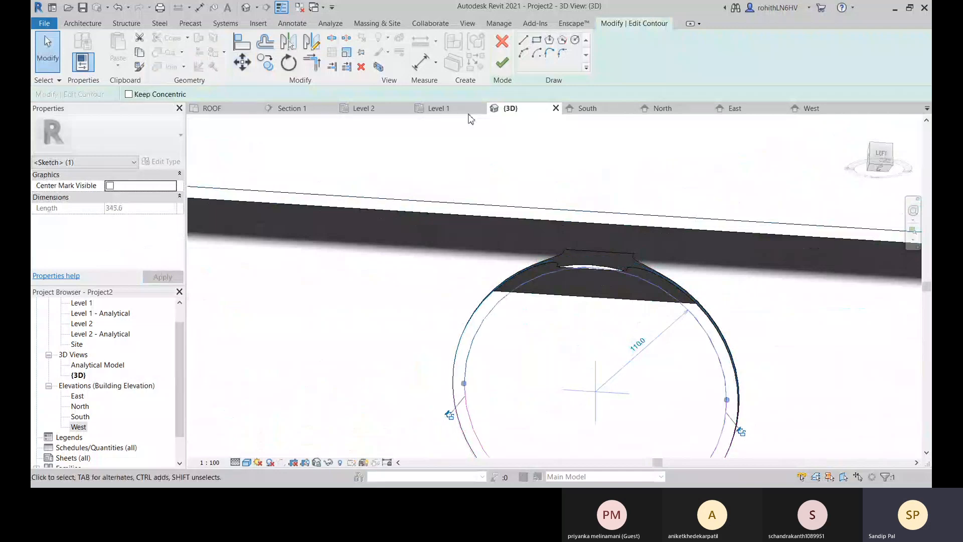
pyautogui.click(509, 70)
pyautogui.scroll(-4, 634, 336)
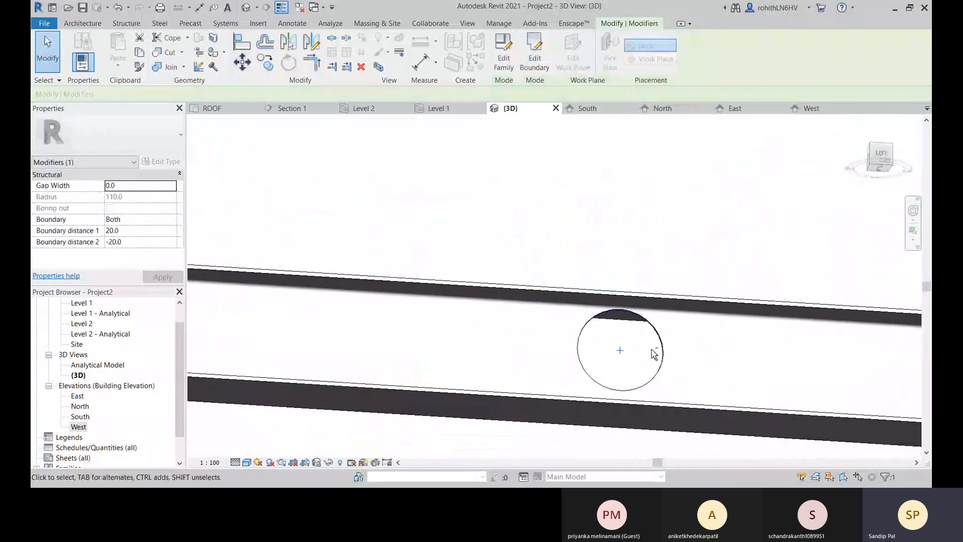
pyautogui.keyDown('shift'); pyautogui.moveTo(654, 355); pyautogui.dragTo(544, 290, button='middle'); pyautogui.keyUp('shift')
pyautogui.scroll(-6, 552, 296)
pyautogui.moveTo(752, 297); pyautogui.dragTo(474, 281, button='middle')
# Create a rectangular contour cut about 340 mm long through the same beam's web near its skewed end.
pyautogui.click(476, 280)
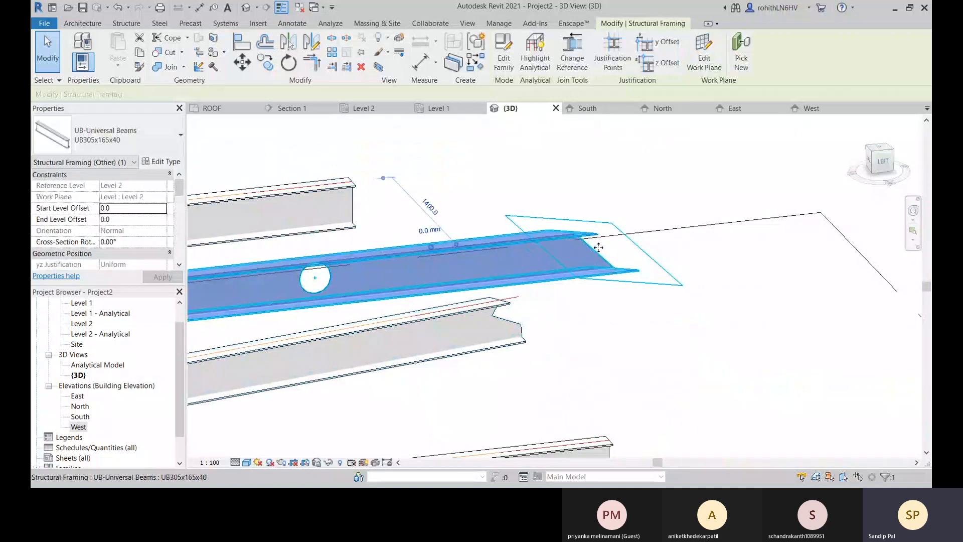
pyautogui.keyDown('shift'); pyautogui.moveTo(598, 247); pyautogui.dragTo(477, 183, button='middle'); pyautogui.keyUp('shift')
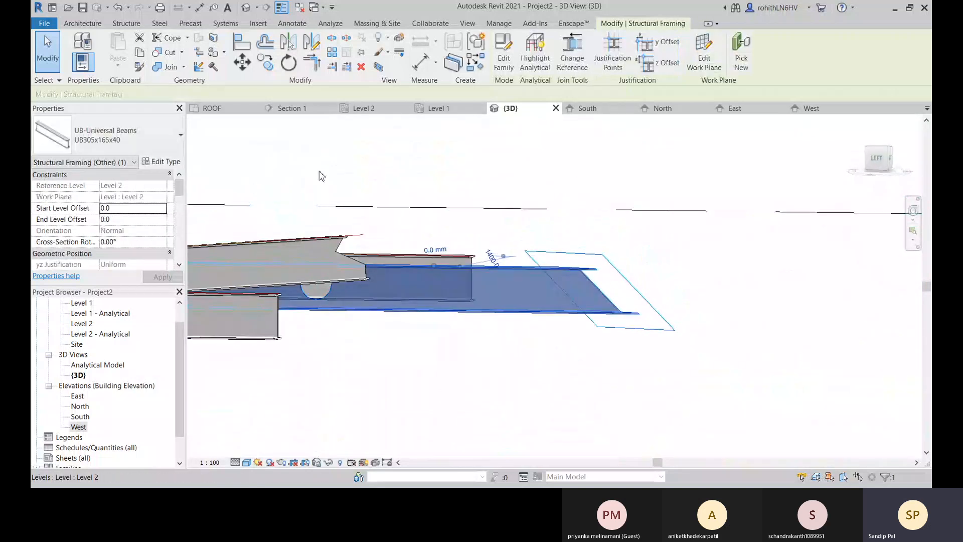
pyautogui.click(374, 196)
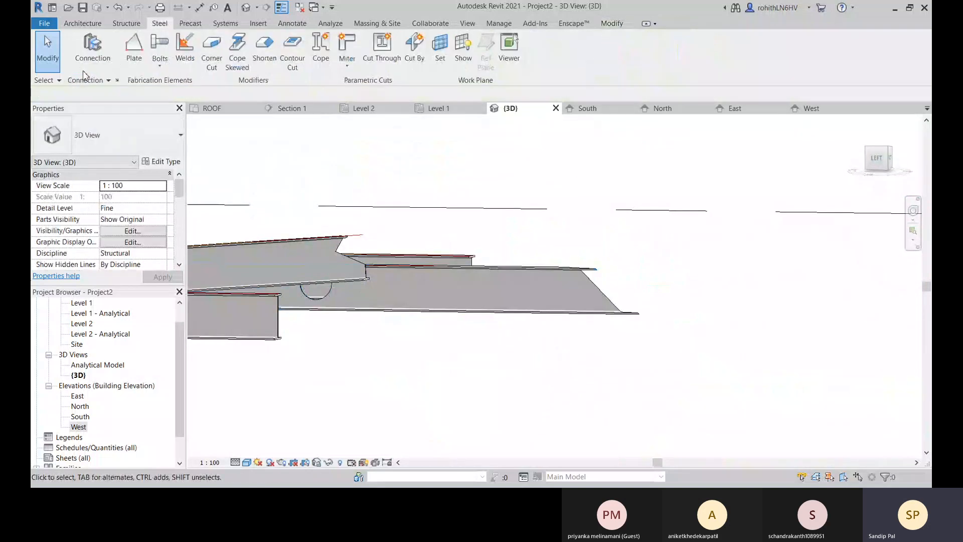
pyautogui.click(293, 68)
pyautogui.scroll(2, 540, 286)
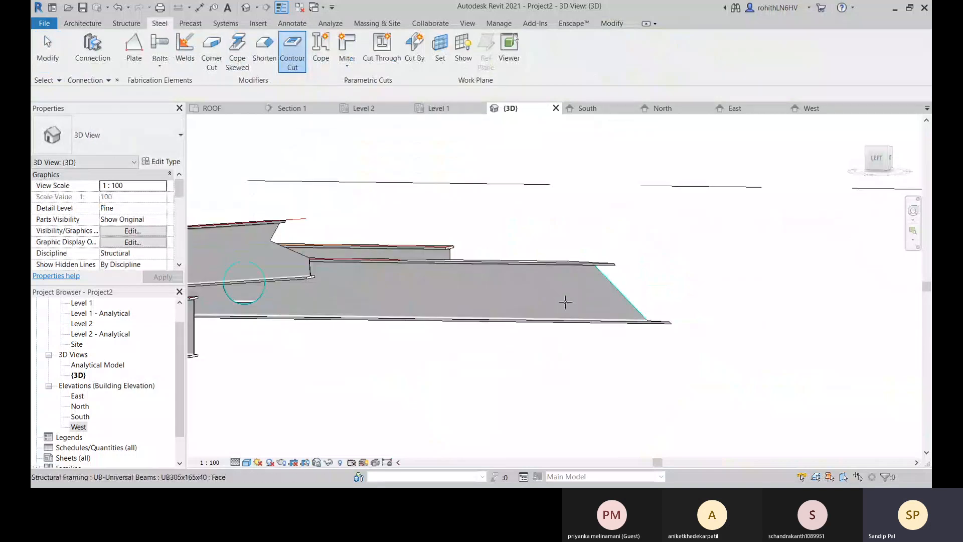
pyautogui.scroll(2, 565, 302)
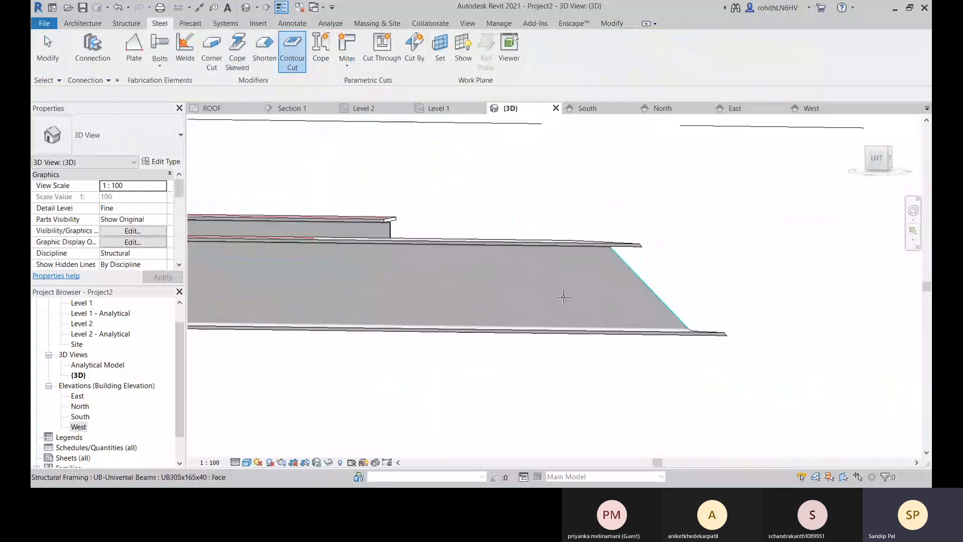
pyautogui.scroll(-2, 563, 297)
pyautogui.click(514, 296)
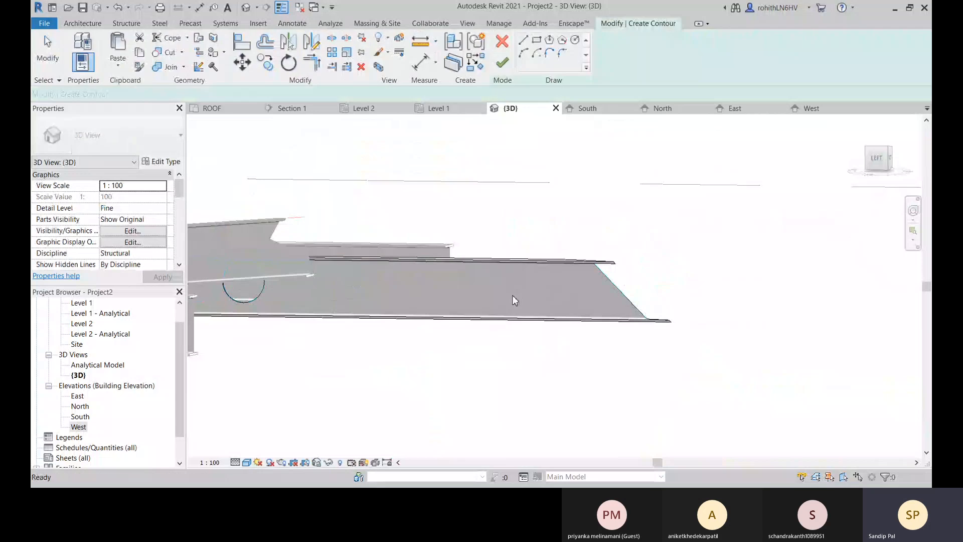
pyautogui.click(537, 40)
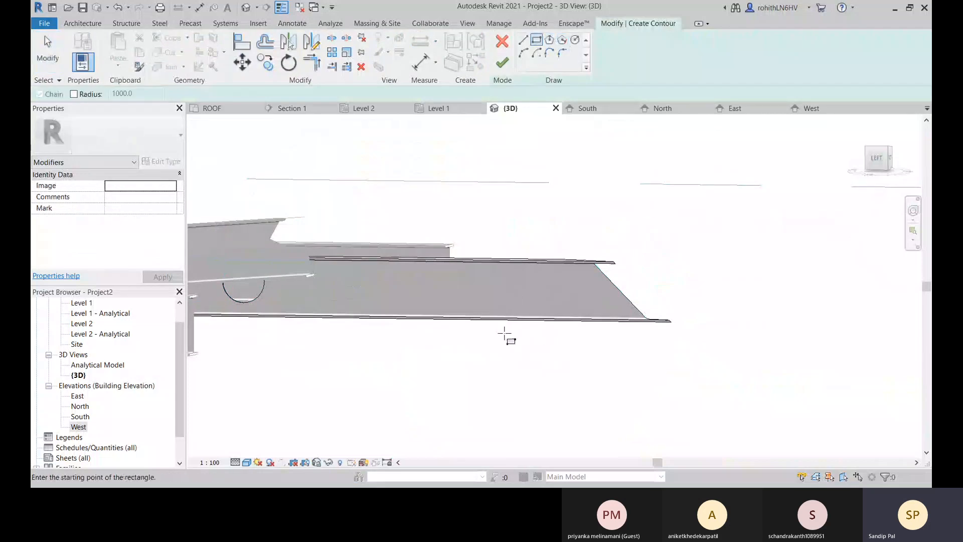
pyautogui.click(577, 307)
pyautogui.click(506, 62)
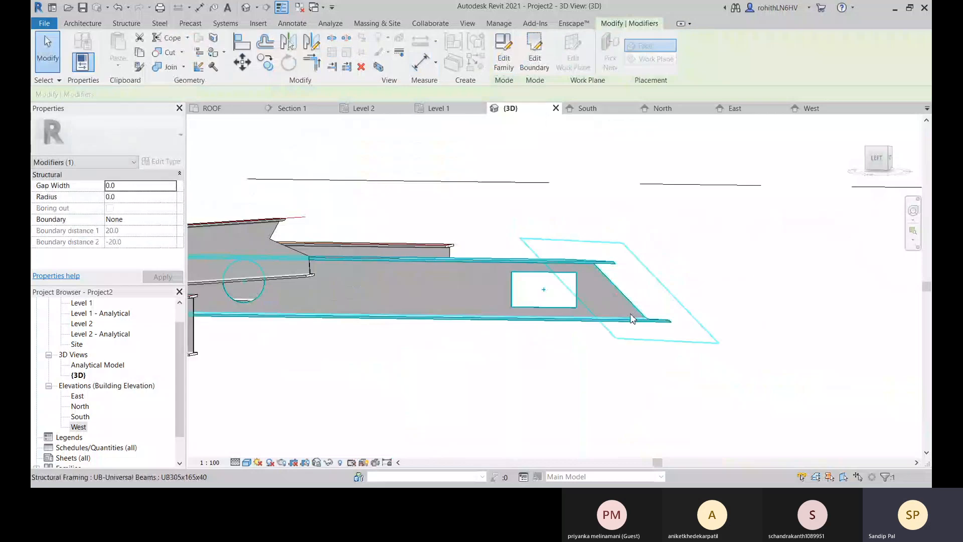
# Edit the rectangular contour cut's boundary, moving all four sketch lines about 25 mm vertically down toward the lower flange.
pyautogui.moveTo(652, 273)
pyautogui.keyDown('shift'); pyautogui.mouseDown(button='middle')
pyautogui.moveTo(605, 308)
pyautogui.moveTo(510, 318)
pyautogui.moveTo(578, 325)
pyautogui.moveTo(567, 266)
pyautogui.mouseUp(button='middle'); pyautogui.keyUp('shift')
pyautogui.scroll(2, 554, 280)
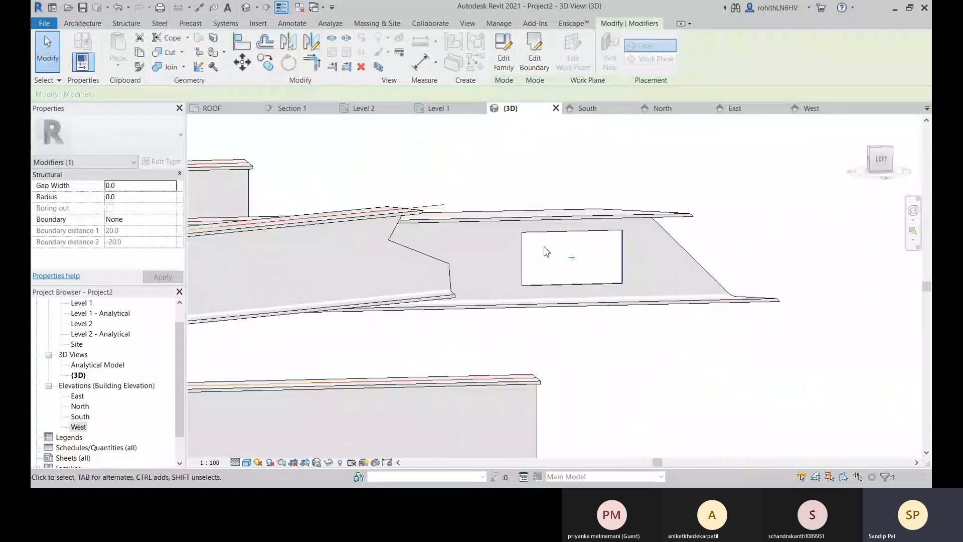
pyautogui.click(543, 75)
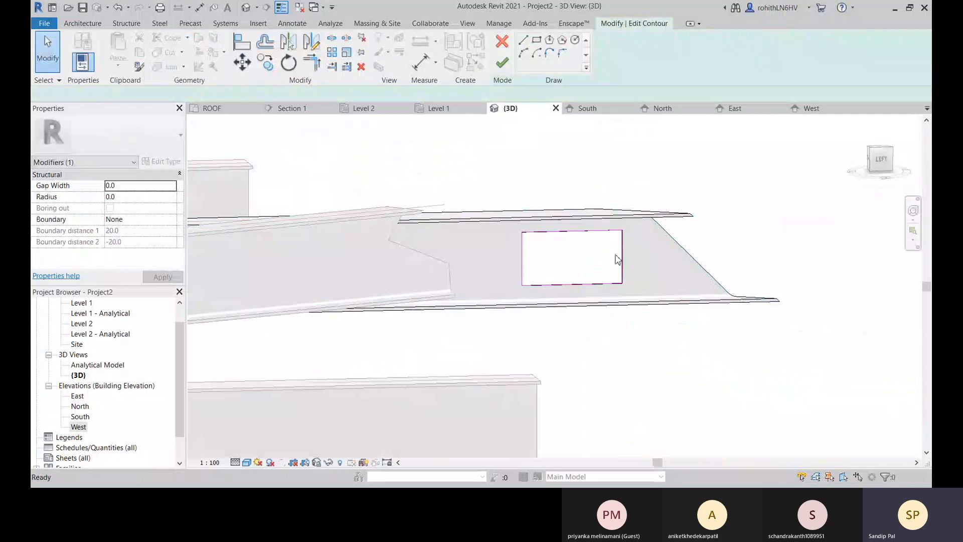
pyautogui.scroll(2, 592, 264)
pyautogui.click(517, 222)
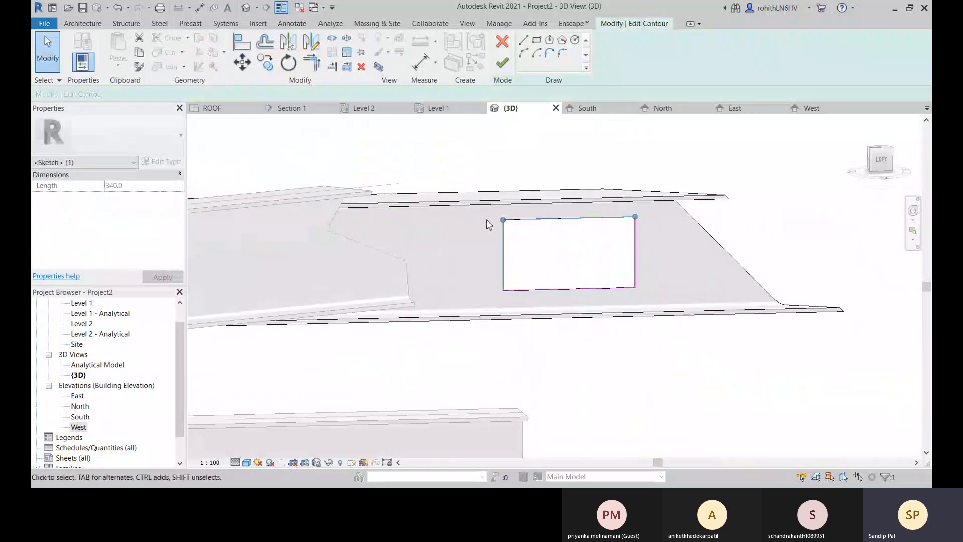
pyautogui.moveTo(481, 173)
pyautogui.mouseDown()
pyautogui.moveTo(664, 323)
pyautogui.moveTo(659, 307)
pyautogui.mouseUp()
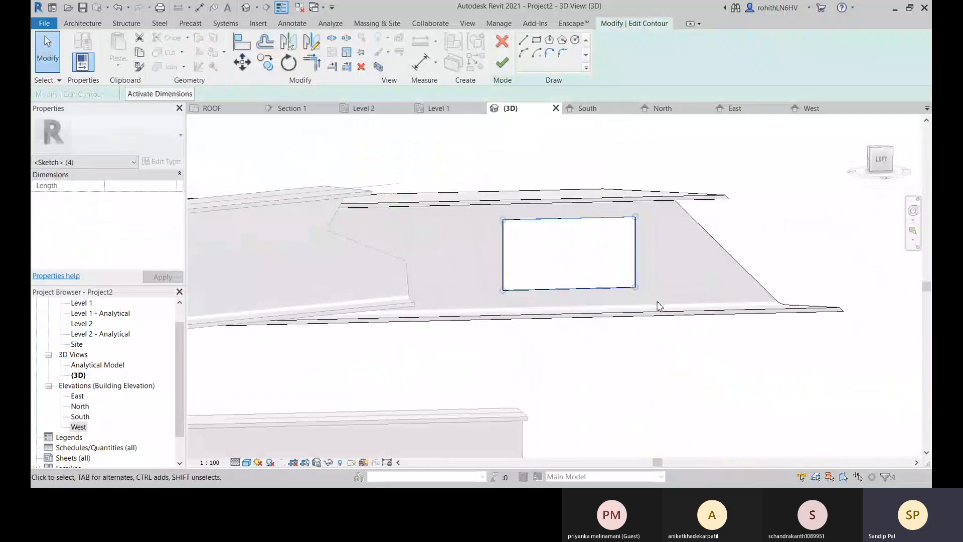
pyautogui.click(243, 64)
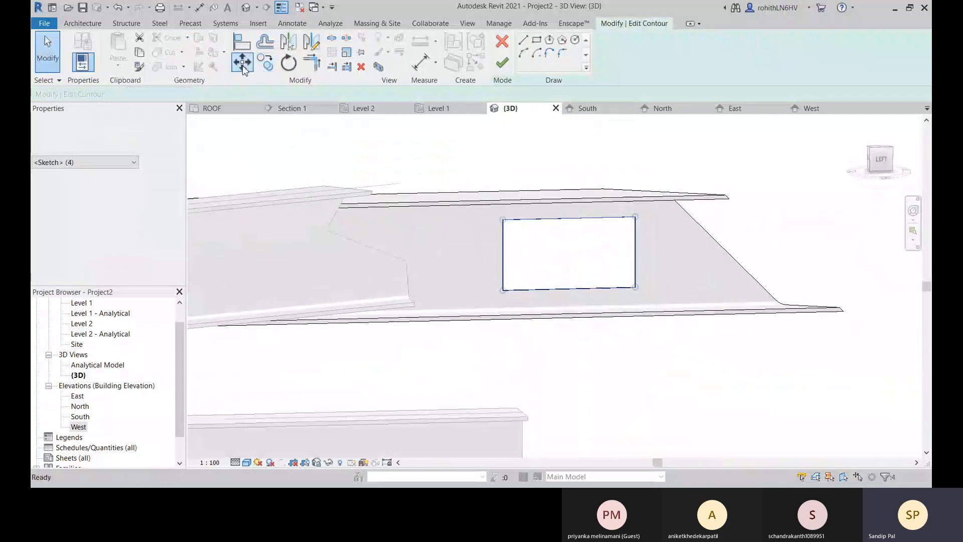
pyautogui.click(502, 291)
pyautogui.scroll(2, 501, 296)
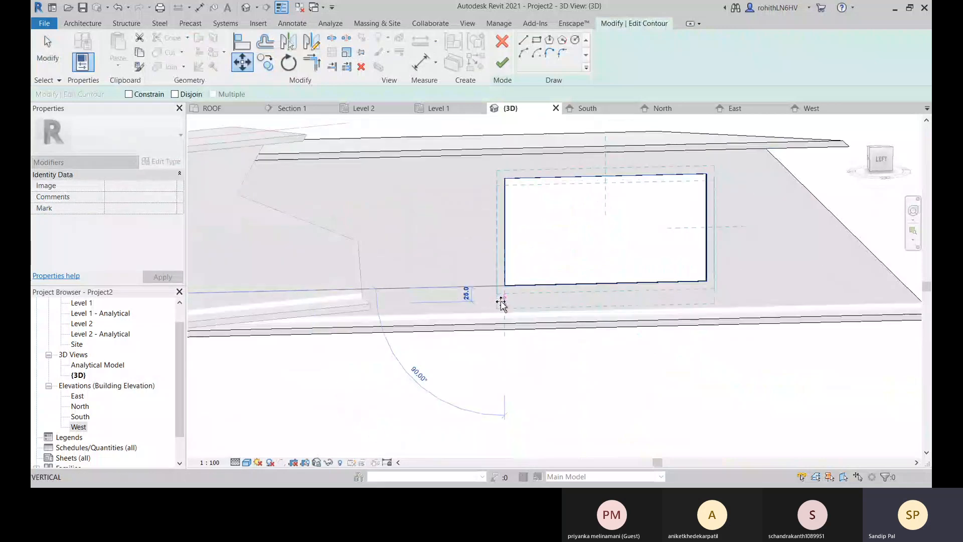
pyautogui.click(503, 300)
pyautogui.moveTo(527, 273); pyautogui.dragTo(521, 279, button='middle')
pyautogui.click(502, 63)
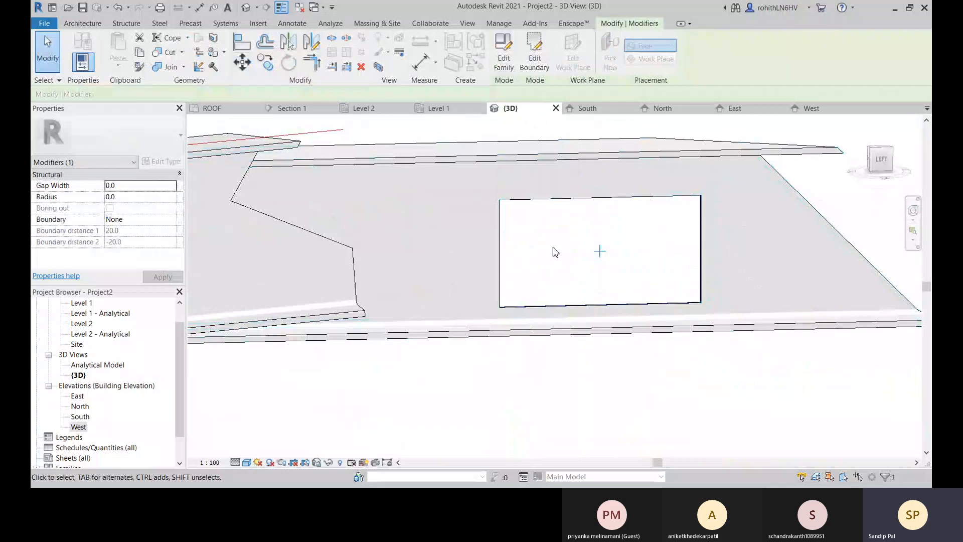
# Clear the selection and review the circular and rectangular cuts within the whole beam frame.
pyautogui.scroll(-3, 607, 265)
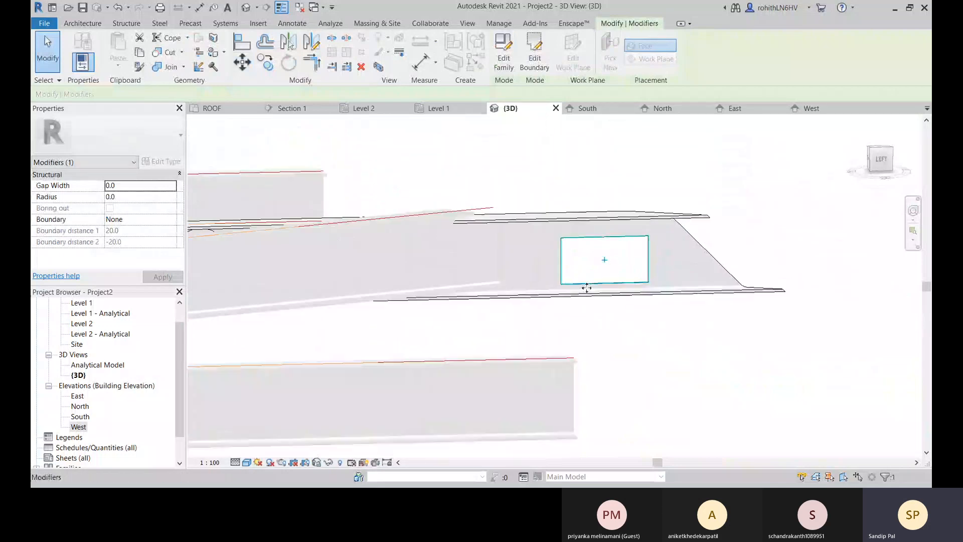
pyautogui.moveTo(471, 297); pyautogui.dragTo(654, 345, button='middle')
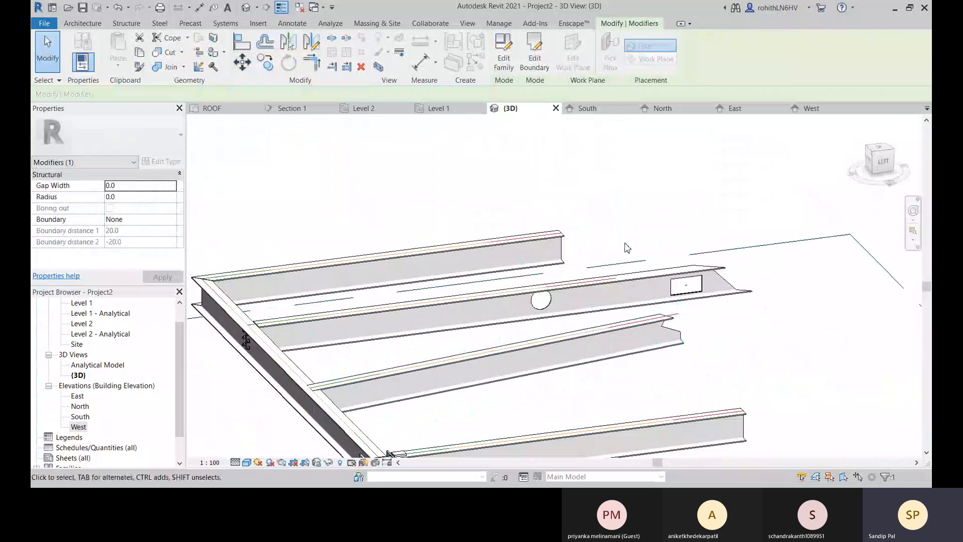
pyautogui.click(643, 199)
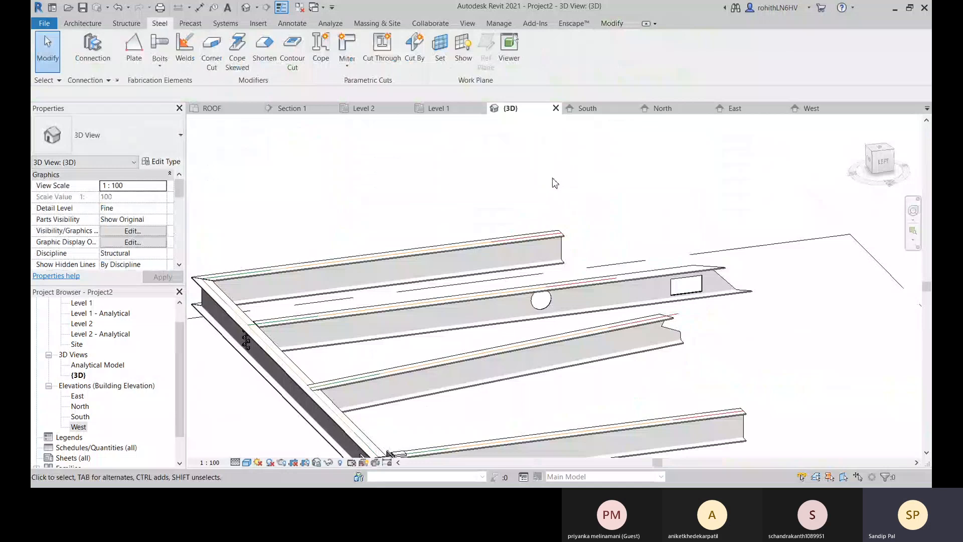
pyautogui.moveTo(715, 336); pyautogui.dragTo(699, 277, button='middle')
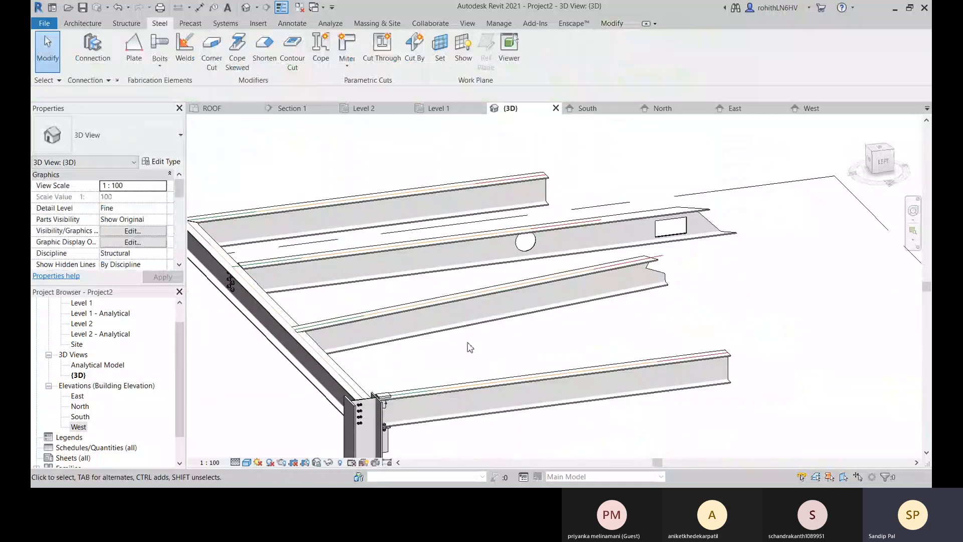
pyautogui.scroll(-2, 496, 357)
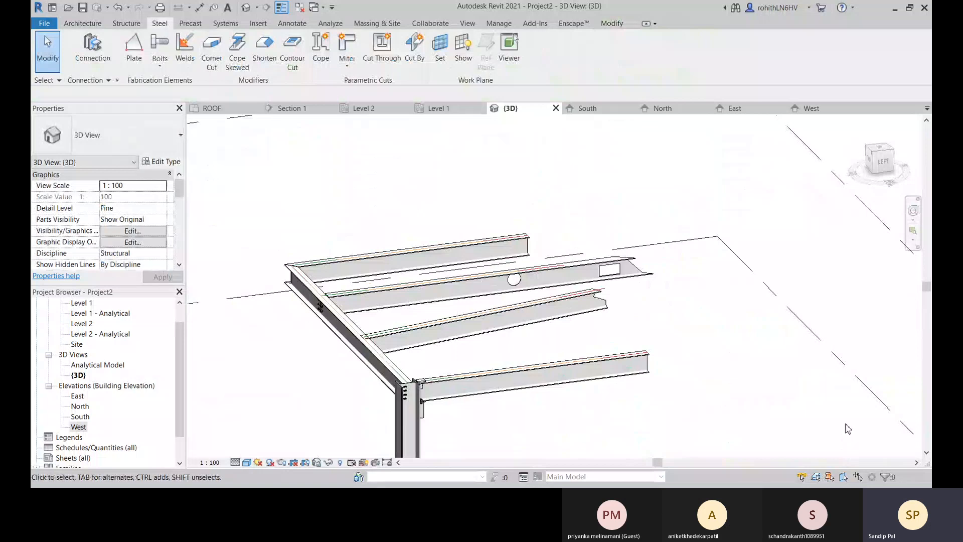